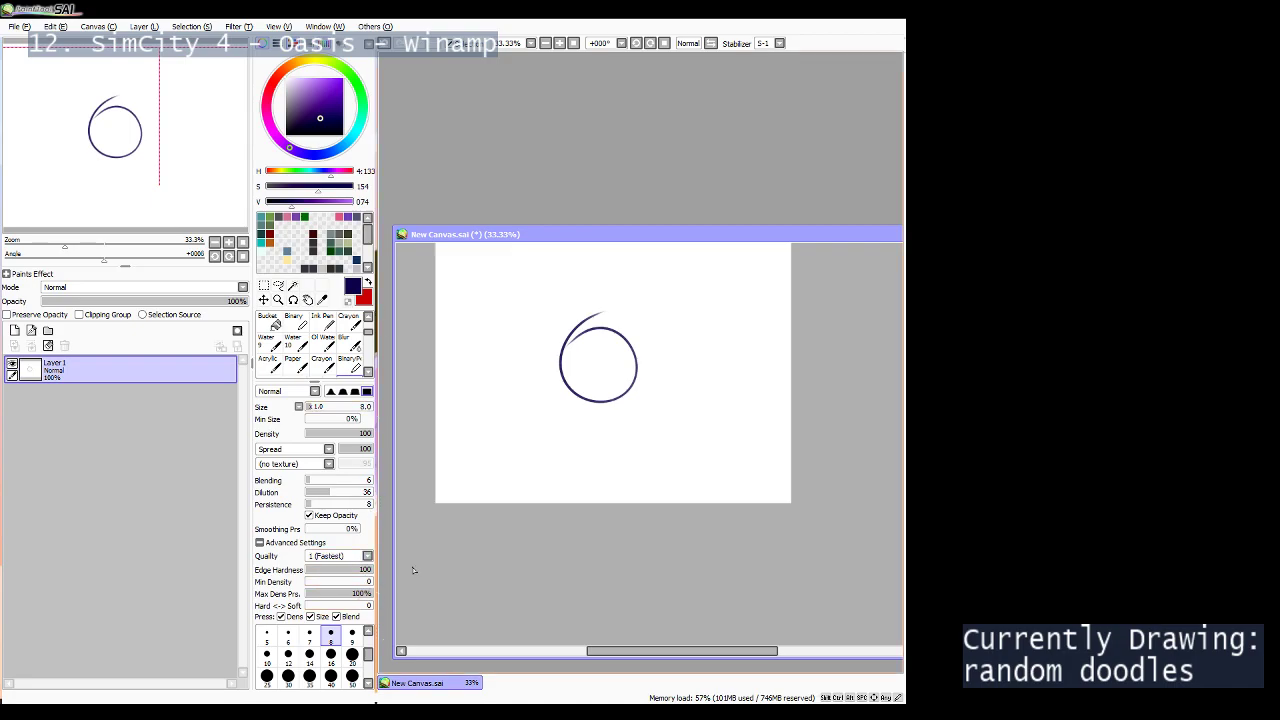
Narrow the side panels and widen the program window so the whole canvas window fits.
left_click_drag(251, 430, 200, 420)
left_click_drag(906, 405, 947, 405)
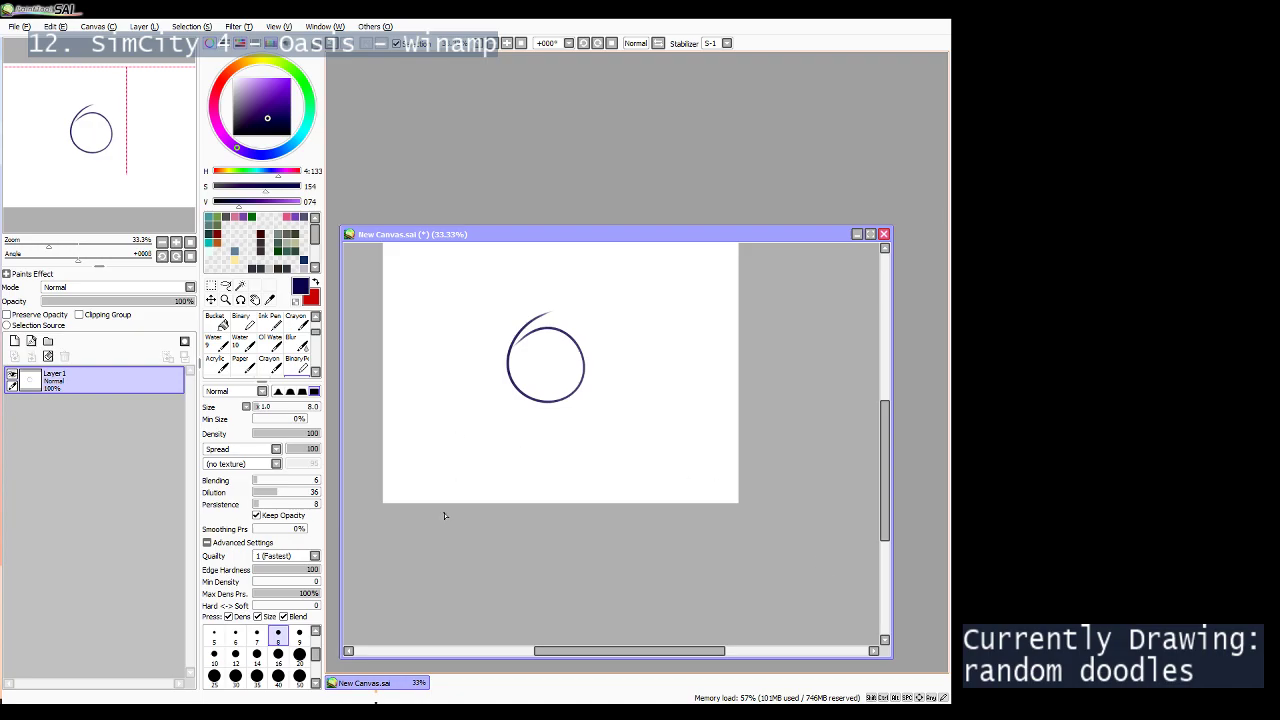
Erase the dark blue circle sketch from Layer 1 and return to the brush.
scroll(527, 287, "down", 1)
scroll(528, 290, "up", 2)
mouse_move(530, 301)
left_mouse_down()
mouse_move(569, 351)
mouse_move(666, 342)
mouse_move(726, 366)
mouse_move(640, 394)
left_mouse_up()
key("e")
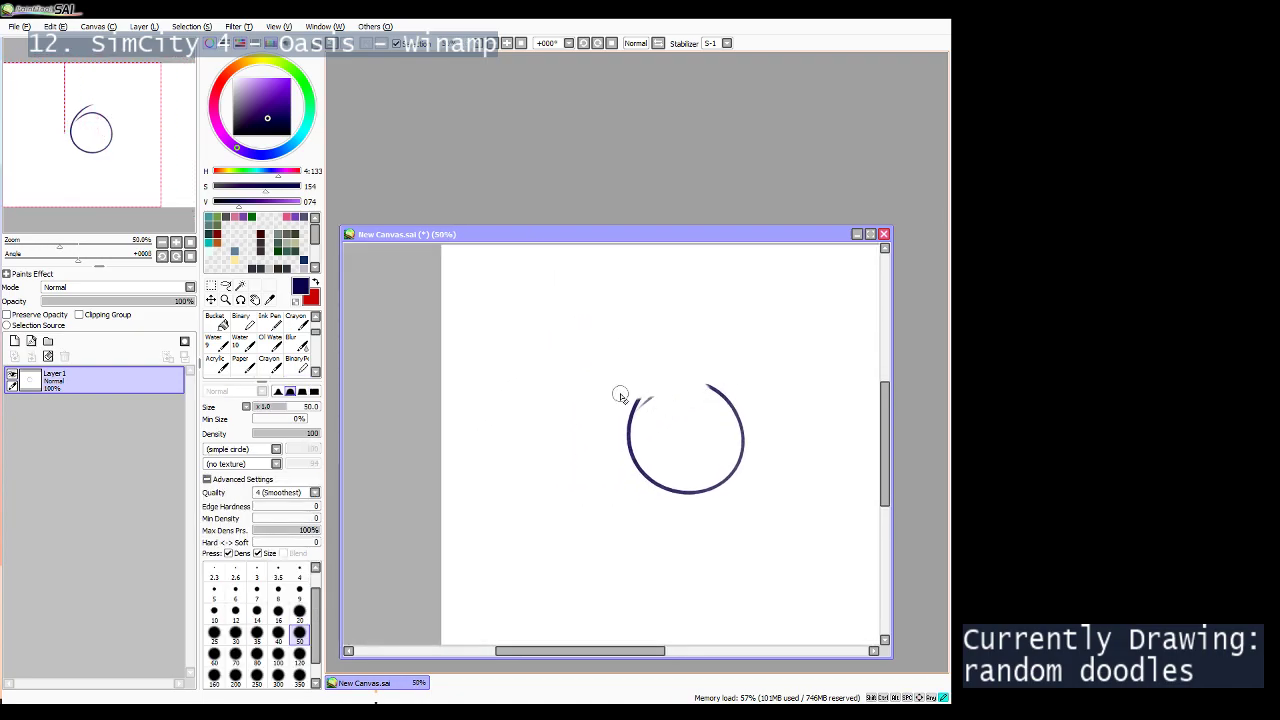
mouse_move(528, 471)
left_mouse_down()
mouse_move(657, 471)
mouse_move(636, 405)
mouse_move(626, 447)
mouse_move(640, 541)
mouse_move(678, 504)
mouse_move(651, 472)
mouse_move(683, 513)
mouse_move(728, 443)
mouse_move(735, 469)
mouse_move(743, 438)
mouse_move(729, 400)
mouse_move(711, 426)
left_mouse_up()
key("b")
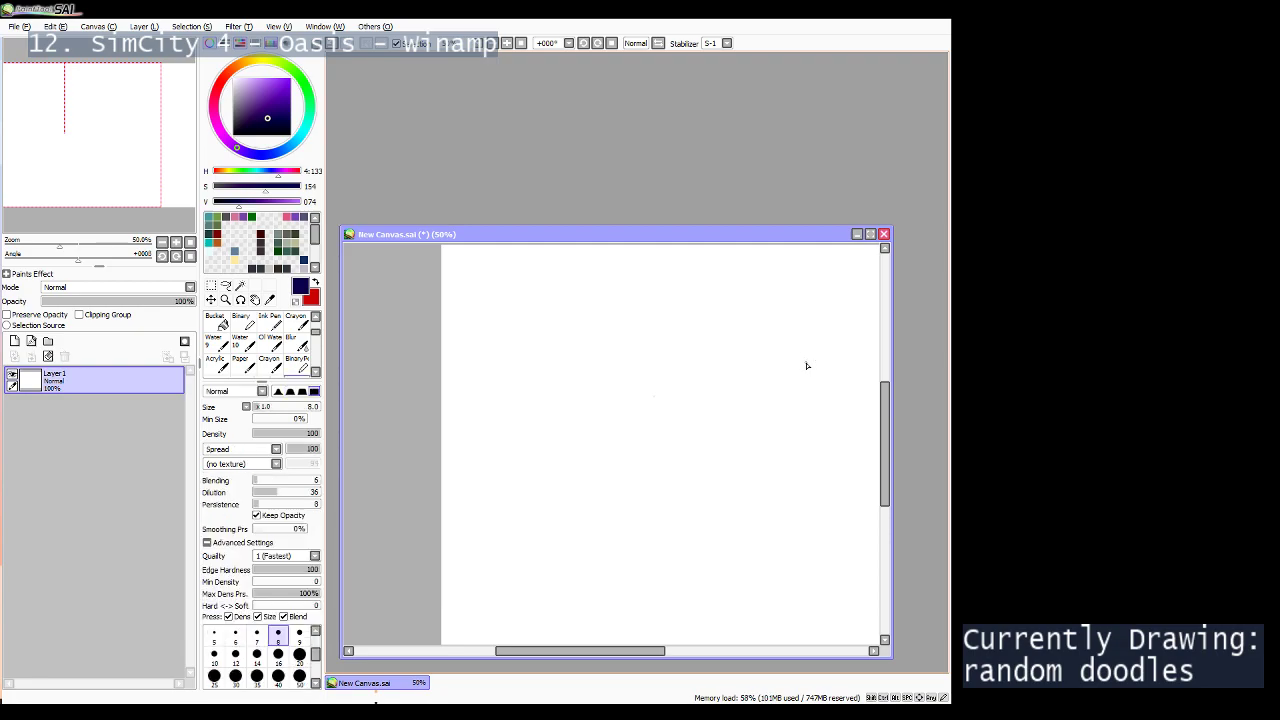
Set the brush colour to a bright purple with value 255, trying strokes on the blank canvas and undoing them.
mouse_move(600, 362)
left_mouse_down()
mouse_move(664, 394)
mouse_move(612, 366)
mouse_move(642, 493)
mouse_move(634, 366)
mouse_move(608, 357)
mouse_move(560, 414)
left_mouse_up()
key("ctrl+z")
key("ctrl+z")
key("ctrl+z")
key("ctrl+z")
left_click(290, 225)
key("ctrl+z")
key("ctrl+z")
mouse_move(624, 368)
left_mouse_down()
mouse_move(612, 384)
mouse_move(690, 386)
mouse_move(600, 394)
mouse_move(596, 412)
mouse_move(521, 447)
mouse_move(564, 376)
left_mouse_up()
key("ctrl+z")
key("ctrl+z")
key("ctrl+z")
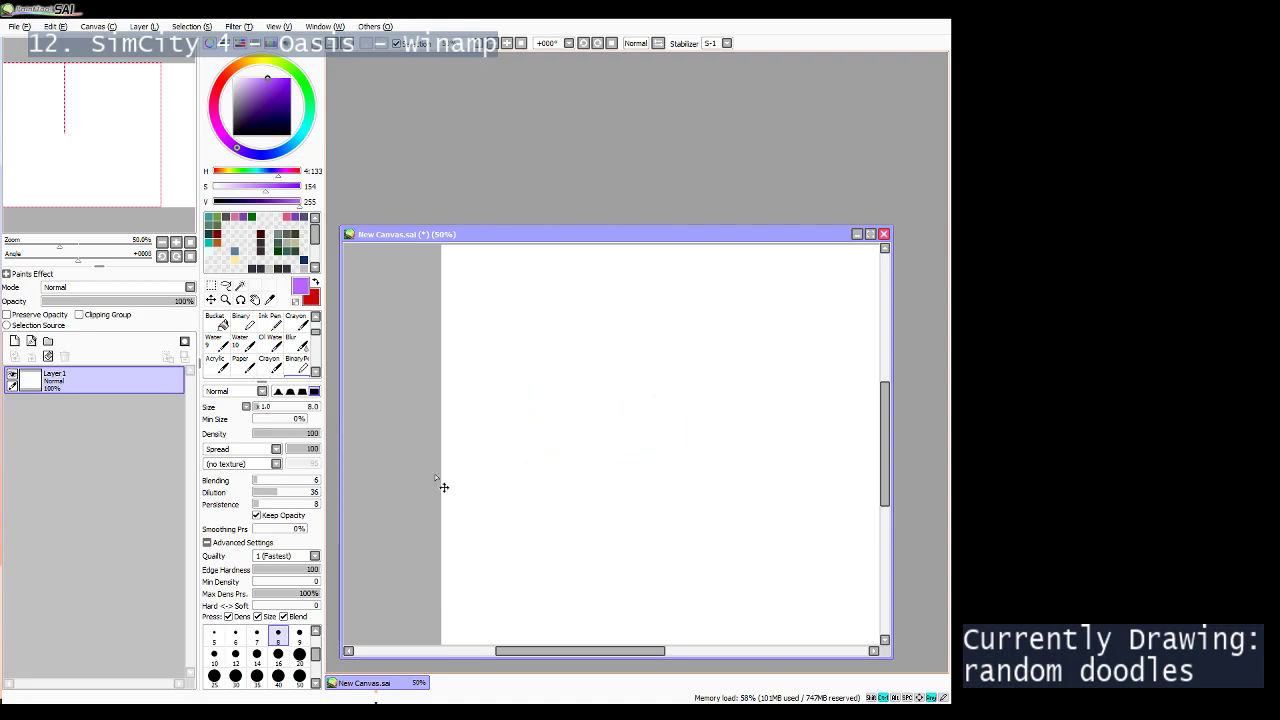
Try the Fine_Flat brush shape with test strokes and undo them.
left_click(256, 515)
mouse_move(766, 514)
left_mouse_down()
mouse_move(723, 457)
mouse_move(735, 480)
left_mouse_up()
key("ctrl+z")
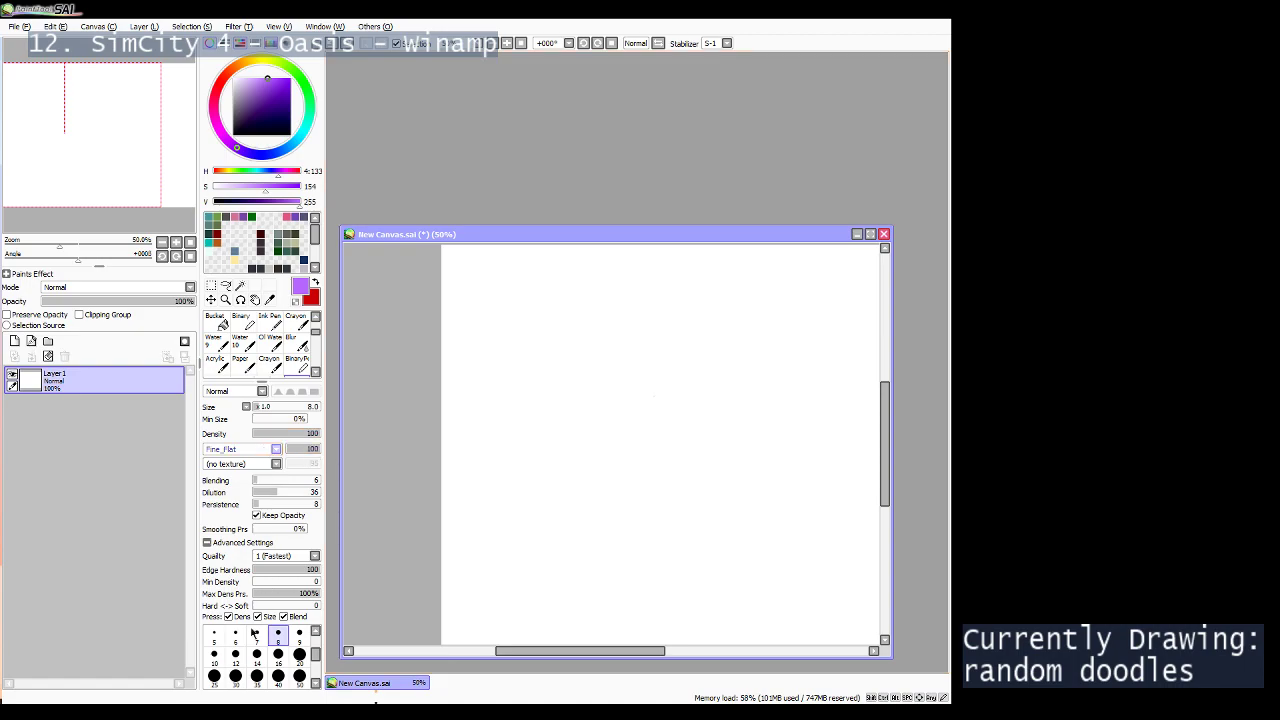
left_click_drag(657, 451, 589, 491)
key("ctrl+z")
Set the brush size to 20 and try it with several freehand strokes, undoing each one.
left_click(299, 657)
mouse_move(711, 434)
left_mouse_down()
mouse_move(624, 478)
mouse_move(667, 397)
mouse_move(765, 449)
mouse_move(709, 425)
left_mouse_up()
key("ctrl+z")
key("ctrl+z")
mouse_move(691, 359)
left_mouse_down()
mouse_move(697, 497)
mouse_move(711, 334)
mouse_move(580, 382)
left_mouse_up()
key("ctrl+z")
key("ctrl+z")
mouse_move(686, 333)
left_mouse_down()
mouse_move(763, 371)
mouse_move(690, 330)
left_mouse_up()
key("ctrl+z")
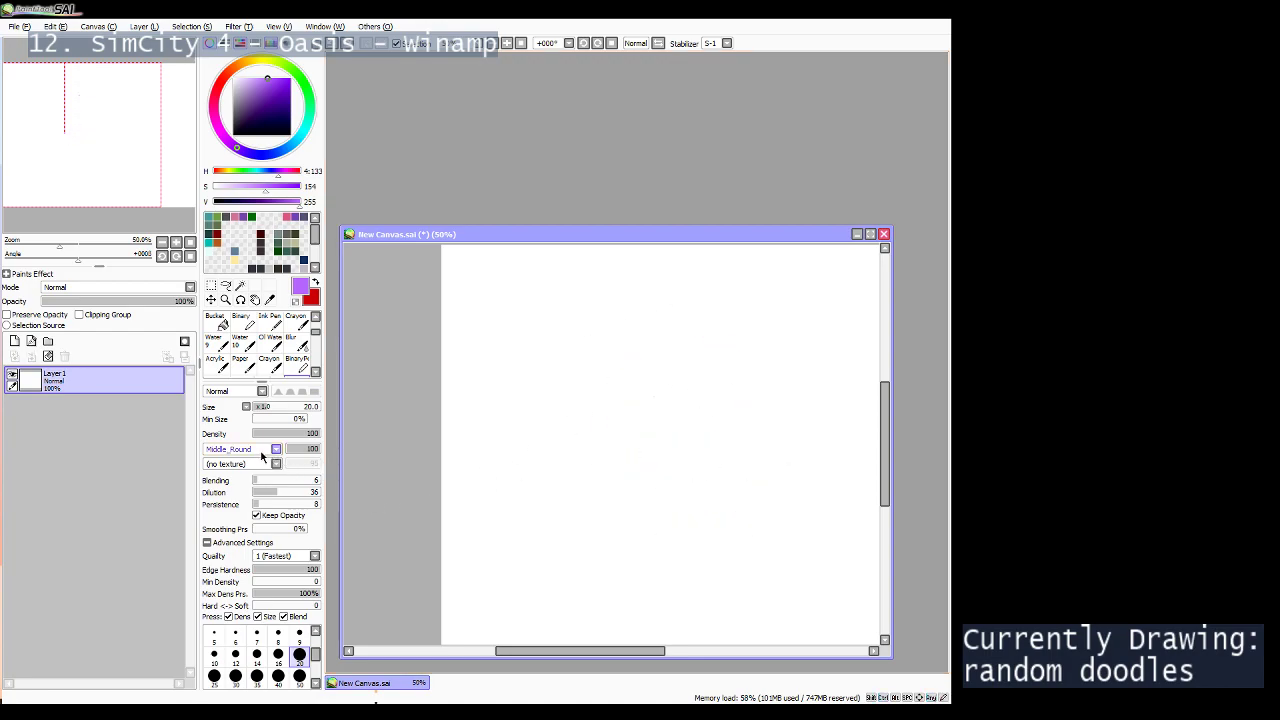
Try other brush shapes with test strokes, choose Noise, and undo the strokes.
left_click(235, 502)
mouse_move(648, 418)
left_mouse_down()
mouse_move(734, 463)
mouse_move(584, 464)
mouse_move(558, 453)
mouse_move(564, 437)
mouse_move(556, 494)
mouse_move(600, 405)
mouse_move(612, 490)
mouse_move(614, 380)
left_mouse_up()
key("ctrl+z")
left_click(261, 451)
left_click(243, 470)
key("ctrl+z")
key("ctrl+z")
key("ctrl+z")
scroll(282, 459, "down", 2)
mouse_move(668, 435)
left_mouse_down()
mouse_move(643, 409)
mouse_move(686, 420)
mouse_move(600, 514)
left_mouse_up()
key("ctrl+z")
key("ctrl+z")
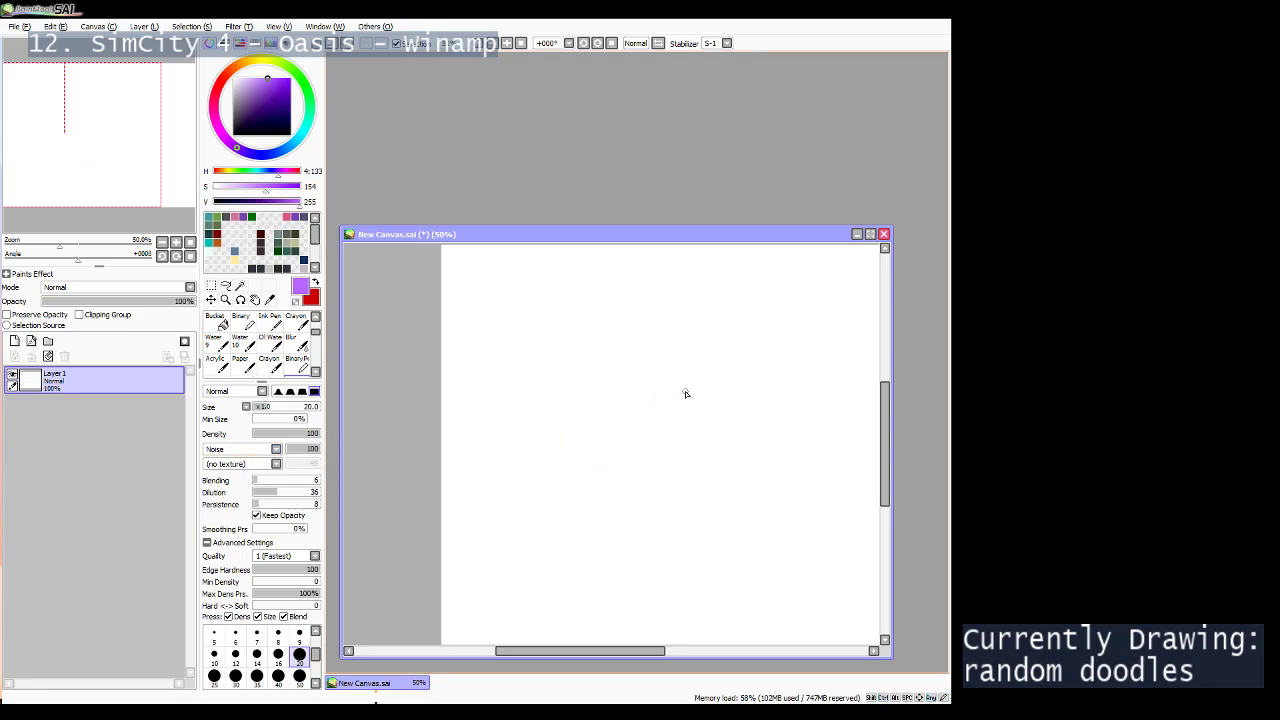
Set the brush dilution to 51 and try it with two strokes, undoing both.
left_click(286, 492)
left_click_drag(611, 412, 606, 508)
key("ctrl+z")
left_click_drag(630, 392, 700, 487)
key("ctrl+z")
Try a different brush density with test strokes, undo them, and restore the density to 100.
left_click(285, 433)
mouse_move(680, 391)
left_mouse_down()
mouse_move(743, 514)
mouse_move(695, 430)
mouse_move(743, 503)
mouse_move(638, 460)
left_mouse_up()
key("ctrl+z")
key("ctrl+z")
key("0")
mouse_move(704, 405)
left_mouse_down()
mouse_move(761, 433)
mouse_move(650, 407)
mouse_move(691, 486)
left_mouse_up()
key("ctrl+z")
key("ctrl+z")
key("ctrl+z")
mouse_move(649, 354)
left_mouse_down()
mouse_move(760, 383)
mouse_move(680, 403)
mouse_move(666, 382)
mouse_move(749, 457)
mouse_move(680, 400)
left_mouse_up()
key("ctrl+z")
key("ctrl+z")
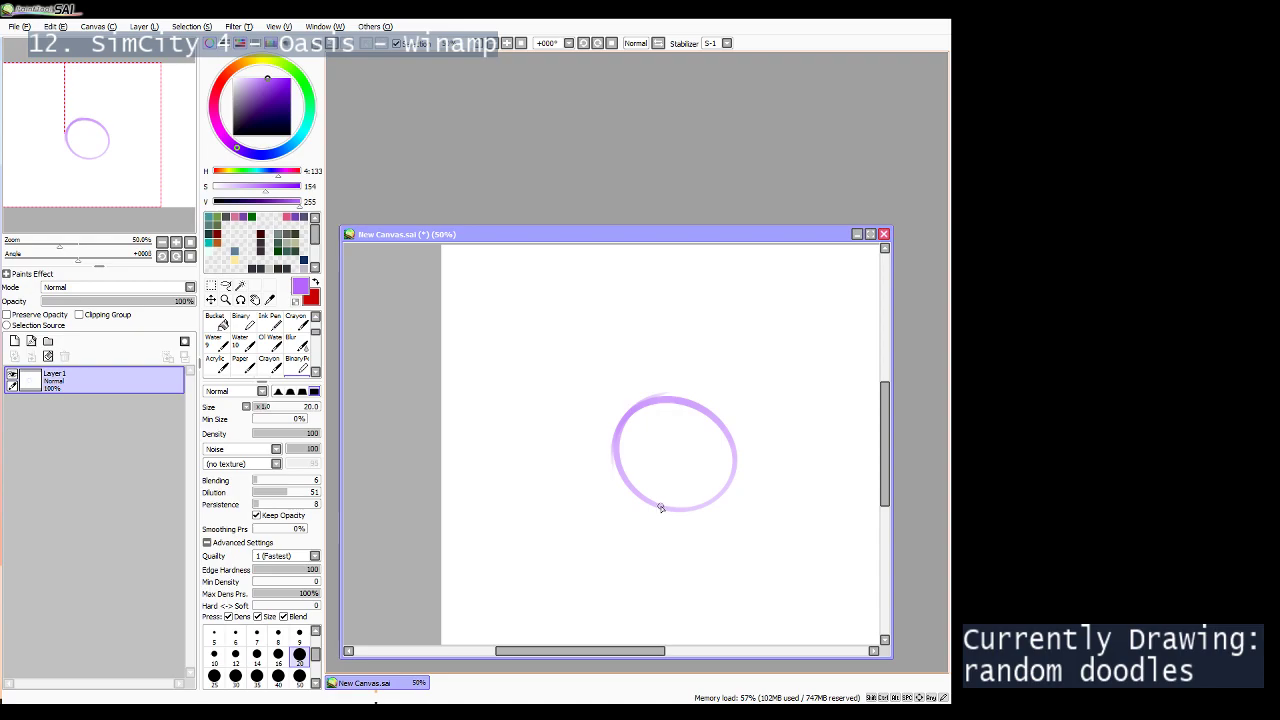
Maximize the canvas window at 75% zoom and clear the purple circle from Layer 1.
left_click_drag(683, 429, 666, 386)
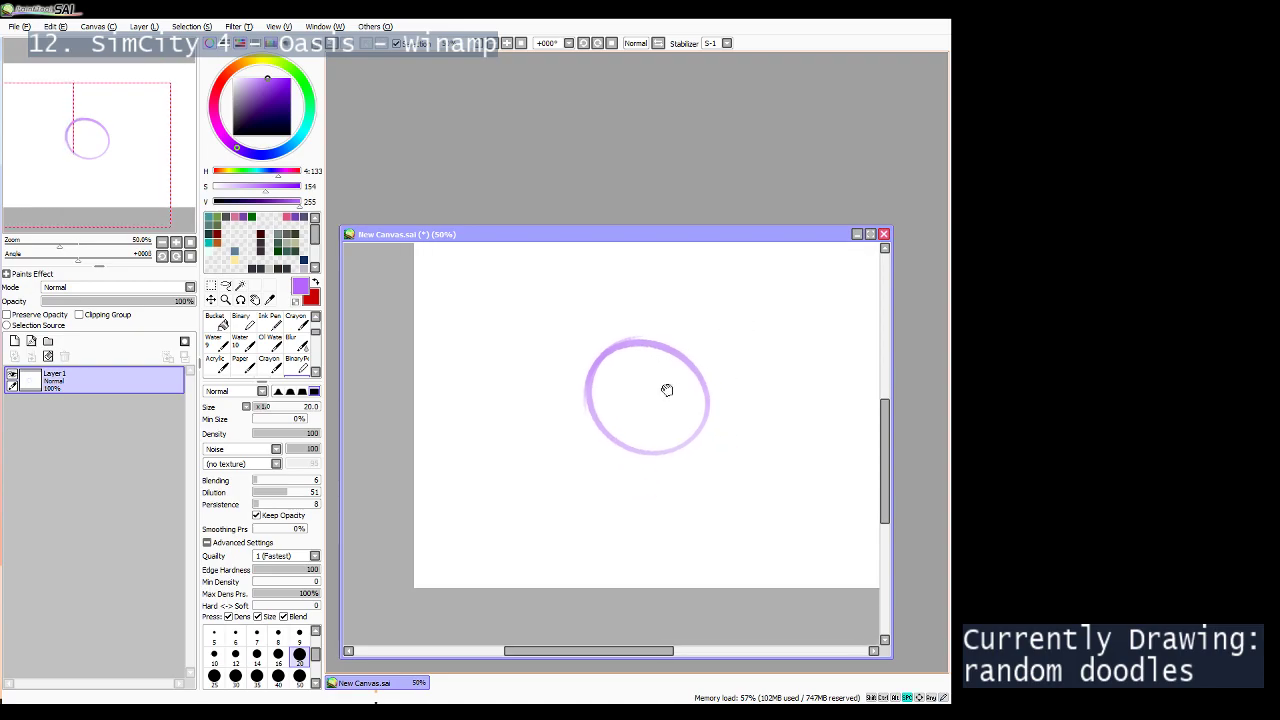
left_click(870, 234)
scroll(760, 252, "up", 2)
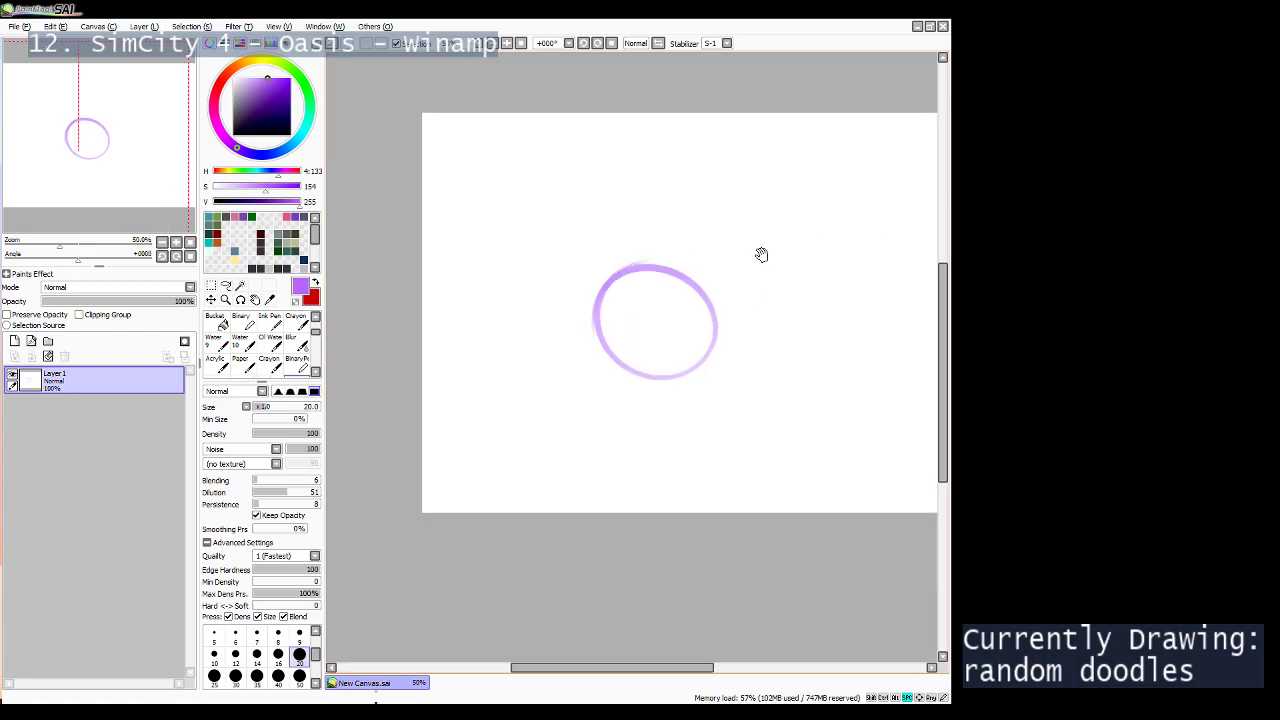
left_click_drag(594, 425, 590, 422)
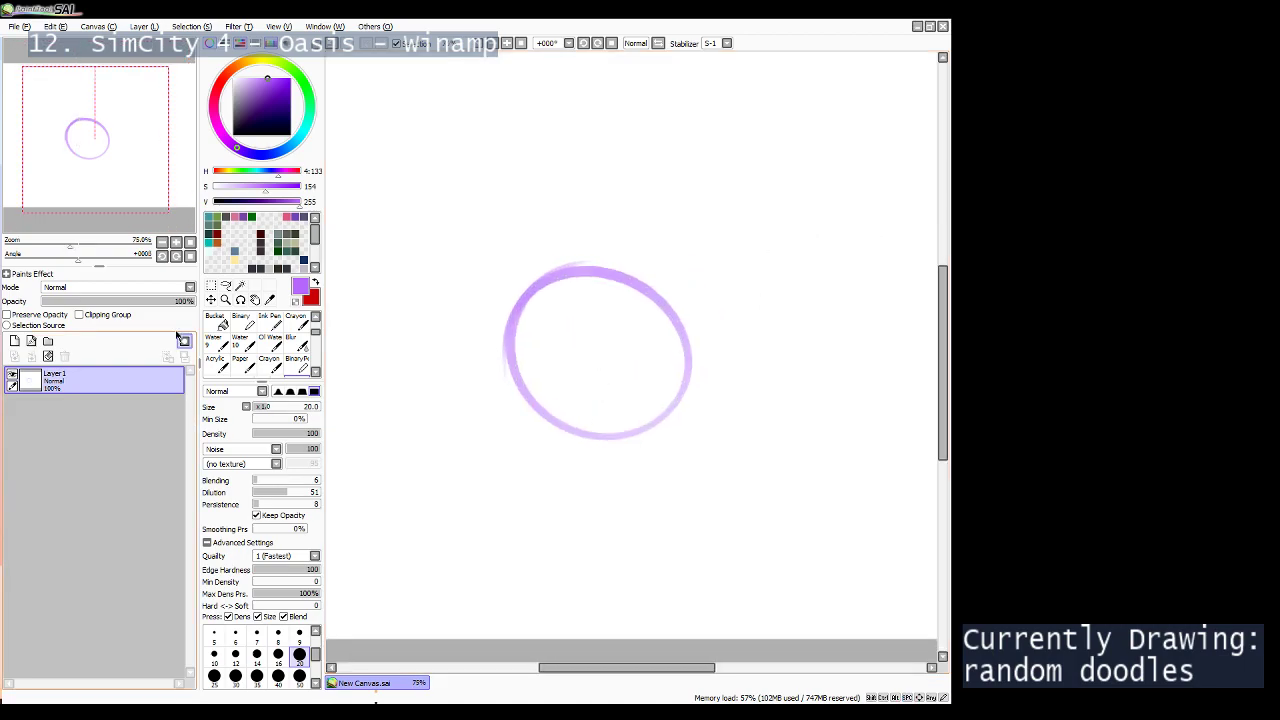
left_click(48, 356)
Shift the brush colour to a bluer violet with hue 4:089, testing a stroke and undoing it.
left_click_drag(282, 151, 232, 151)
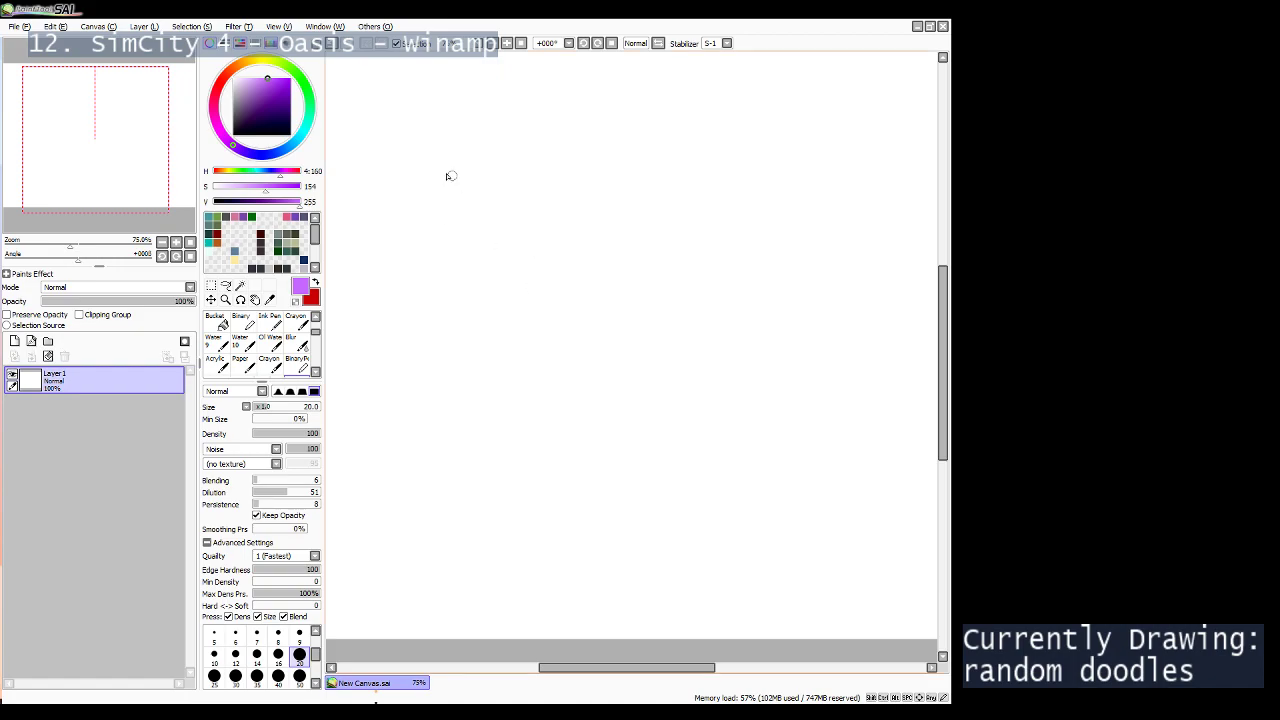
left_click_drag(570, 265, 603, 281)
key("ctrl+z")
left_click(243, 156)
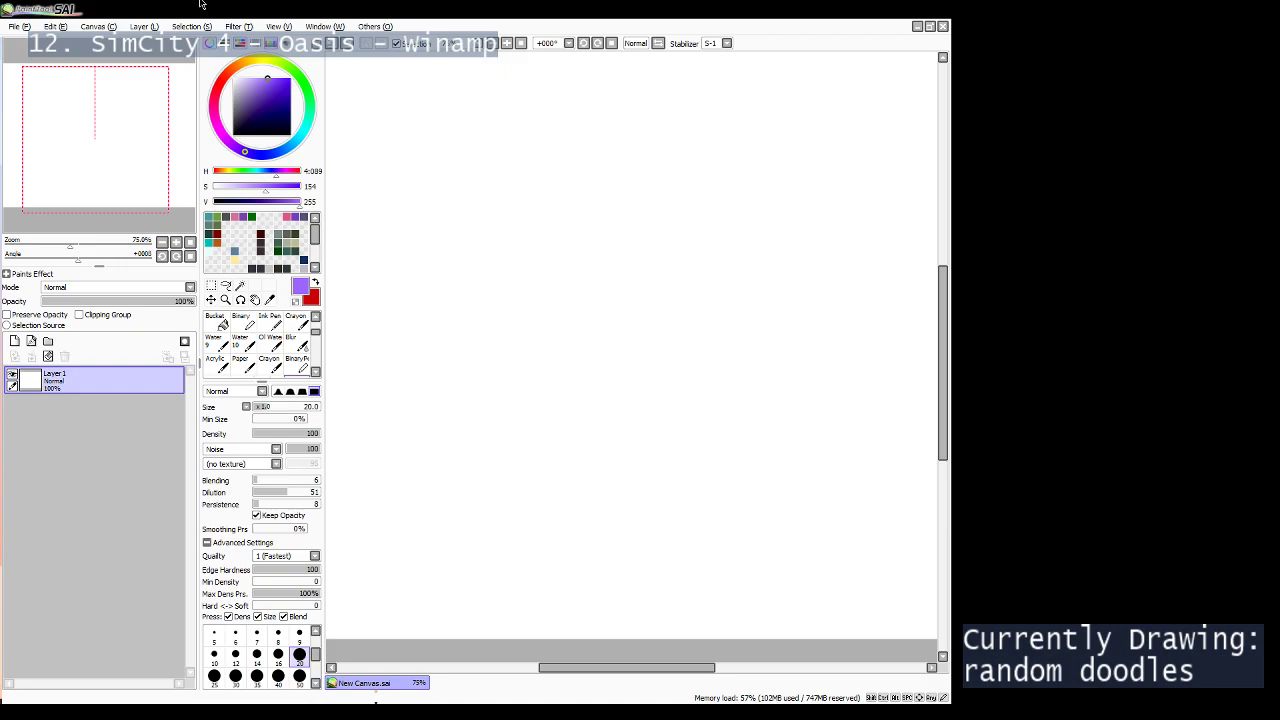
Open the JPG portrait of the long-haired anime girl as a reference image.
left_click(30, 26)
left_click(30, 50)
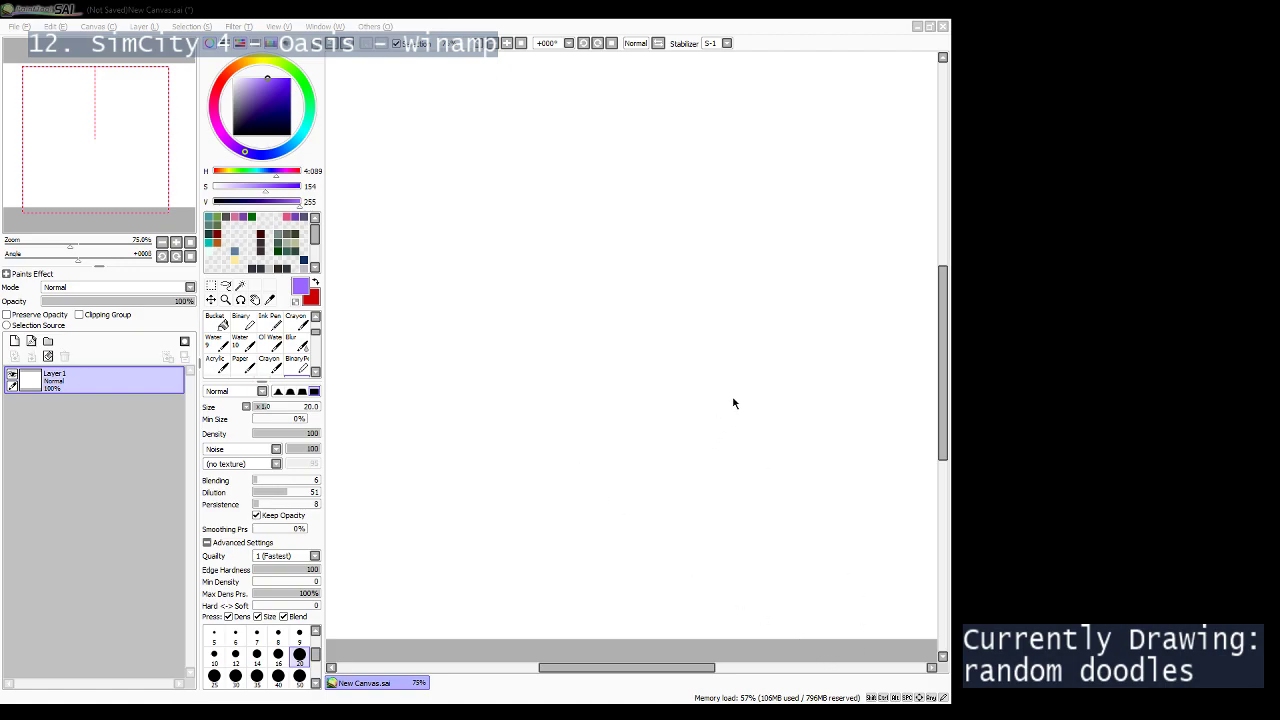
double_click(717, 250)
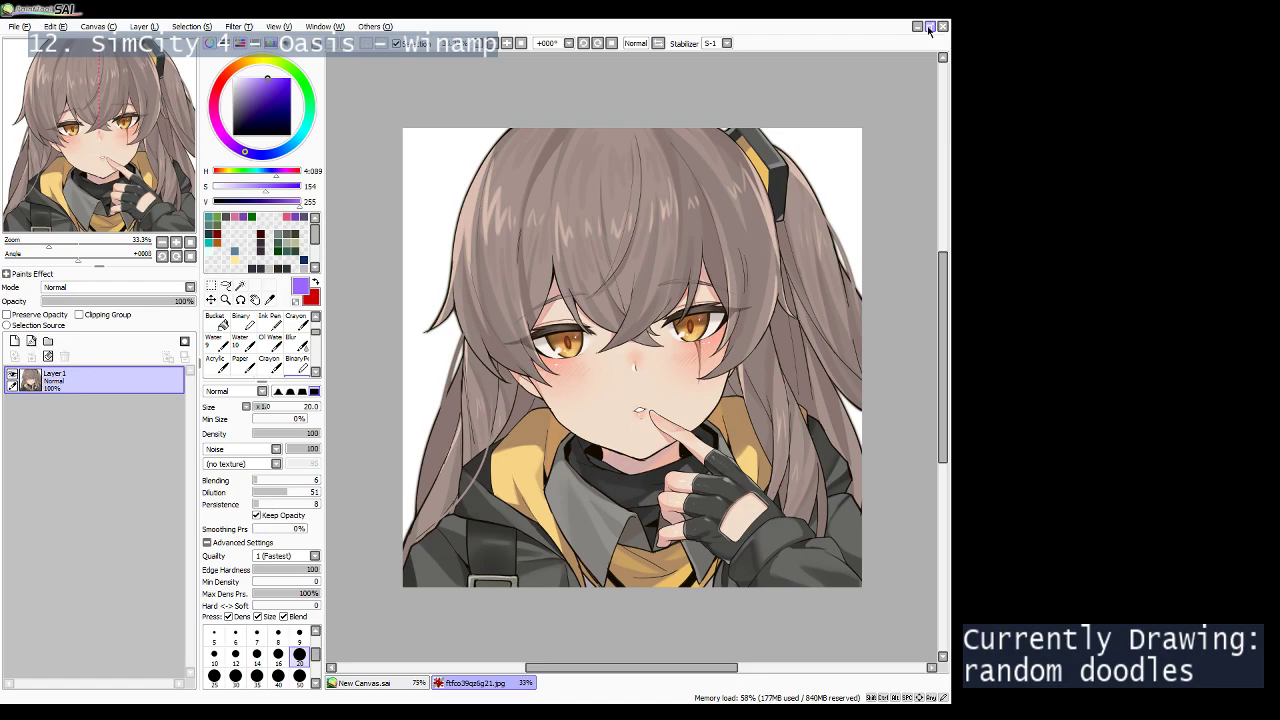
Shrink the reference image window, zoom it out to about 12%, place it above the canvas window, and reactivate the blank canvas.
left_click(943, 27)
left_click_drag(650, 78, 812, 153)
left_click_drag(510, 146, 748, 456)
scroll(851, 540, "up", 3)
scroll(852, 534, "down", 2)
scroll(852, 533, "down", 4)
scroll(852, 533, "up", 2)
left_click_drag(895, 465, 745, 64)
left_click(557, 229)
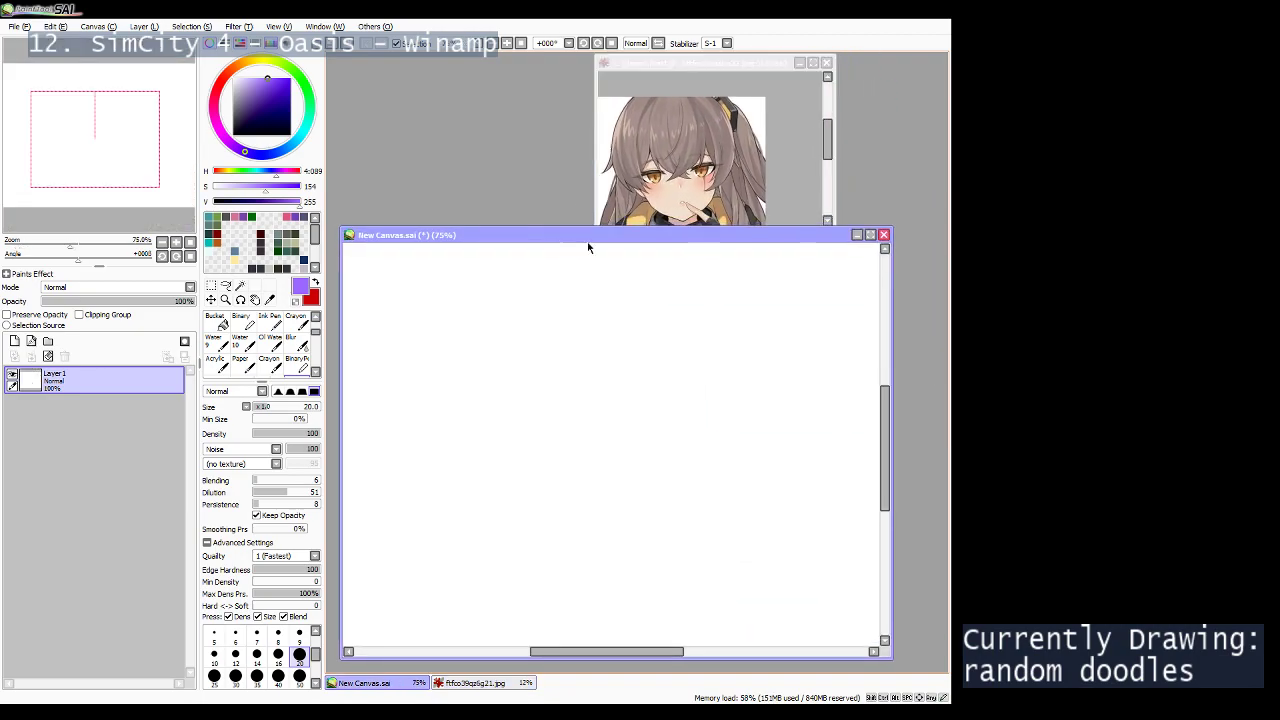
Test the current brush with freehand strokes on the blank canvas and undo them.
left_click_drag(540, 360, 620, 425)
key("ctrl+z")
mouse_move(556, 340)
left_mouse_down()
mouse_move(500, 434)
mouse_move(603, 489)
mouse_move(502, 430)
mouse_move(470, 450)
left_mouse_up()
key("ctrl+z")
key("ctrl+z")
Try two other brush shapes with freehand strokes, undoing each stroke.
left_click(246, 519)
key("ctrl+z")
mouse_move(576, 425)
left_mouse_down()
mouse_move(569, 586)
mouse_move(510, 440)
mouse_move(648, 531)
mouse_move(601, 423)
mouse_move(474, 480)
left_mouse_up()
key("ctrl+z")
left_click(237, 563)
key("ctrl+z")
key("ctrl+z")
mouse_move(587, 396)
left_mouse_down()
mouse_move(576, 396)
mouse_move(558, 543)
mouse_move(516, 385)
left_mouse_up()
key("ctrl+z")
mouse_move(600, 427)
left_mouse_down()
mouse_move(626, 497)
mouse_move(690, 375)
mouse_move(763, 466)
left_mouse_up()
key("ctrl+z")
Set the brush shape to Stringy_L and try it with looping strokes, undoing the last ones.
left_click(252, 589)
mouse_move(618, 411)
left_mouse_down()
mouse_move(552, 476)
mouse_move(716, 416)
mouse_move(660, 365)
left_mouse_up()
mouse_move(668, 356)
left_mouse_down()
mouse_move(662, 378)
mouse_move(797, 525)
left_mouse_up()
key("ctrl+z")
key("ctrl+z")
scroll(251, 628, "down", 1)
mouse_move(625, 420)
left_mouse_down()
mouse_move(635, 551)
mouse_move(783, 508)
mouse_move(652, 347)
mouse_move(689, 399)
mouse_move(737, 418)
mouse_move(773, 461)
left_mouse_up()
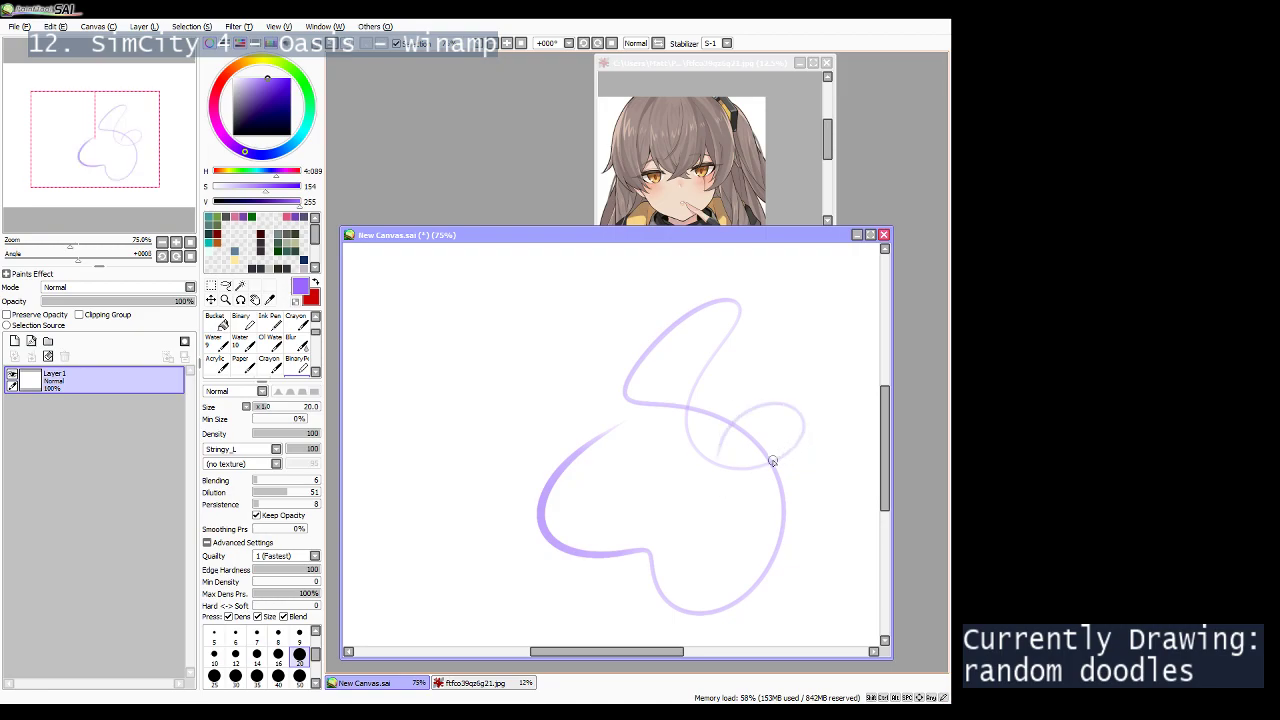
key("ctrl+z")
Sketch a circle for the head in the middle of the canvas, undoing and redrawing until one fits.
left_click_drag(657, 423, 669, 434)
key("ctrl+z")
mouse_move(620, 395)
left_mouse_down()
mouse_move(730, 444)
mouse_move(606, 466)
mouse_move(712, 616)
left_mouse_up()
key("ctrl+z")
mouse_move(640, 405)
left_mouse_down()
mouse_move(621, 518)
mouse_move(648, 414)
left_mouse_up()
key("ctrl+z")
mouse_move(604, 370)
left_mouse_down()
mouse_move(570, 380)
mouse_move(618, 378)
mouse_move(576, 455)
left_mouse_up()
key("ctrl+z")
key("ctrl+z")
mouse_move(620, 370)
left_mouse_down()
mouse_move(580, 385)
mouse_move(691, 380)
mouse_move(656, 490)
mouse_move(603, 456)
mouse_move(675, 360)
mouse_move(647, 489)
left_mouse_up()
key("ctrl+z")
left_click_drag(648, 354, 694, 485)
Sketch the cheeks and a pointed chin below the head circle, undoing and redrawing strokes as needed.
mouse_move(594, 428)
left_mouse_down()
mouse_move(621, 484)
mouse_move(605, 484)
mouse_move(680, 533)
mouse_move(737, 497)
left_mouse_up()
key("ctrl+z")
left_click_drag(664, 538, 707, 522)
key("ctrl+z")
key("ctrl+z")
left_click_drag(601, 463, 607, 526)
key("ctrl+z")
left_click_drag(613, 539, 675, 513)
key("ctrl+z")
key("ctrl+z")
mouse_move(598, 470)
left_mouse_down()
mouse_move(604, 506)
mouse_move(653, 527)
left_mouse_up()
key("ctrl+z")
mouse_move(599, 494)
left_mouse_down()
mouse_move(624, 534)
mouse_move(650, 538)
mouse_move(706, 503)
mouse_move(722, 508)
mouse_move(712, 457)
left_mouse_up()
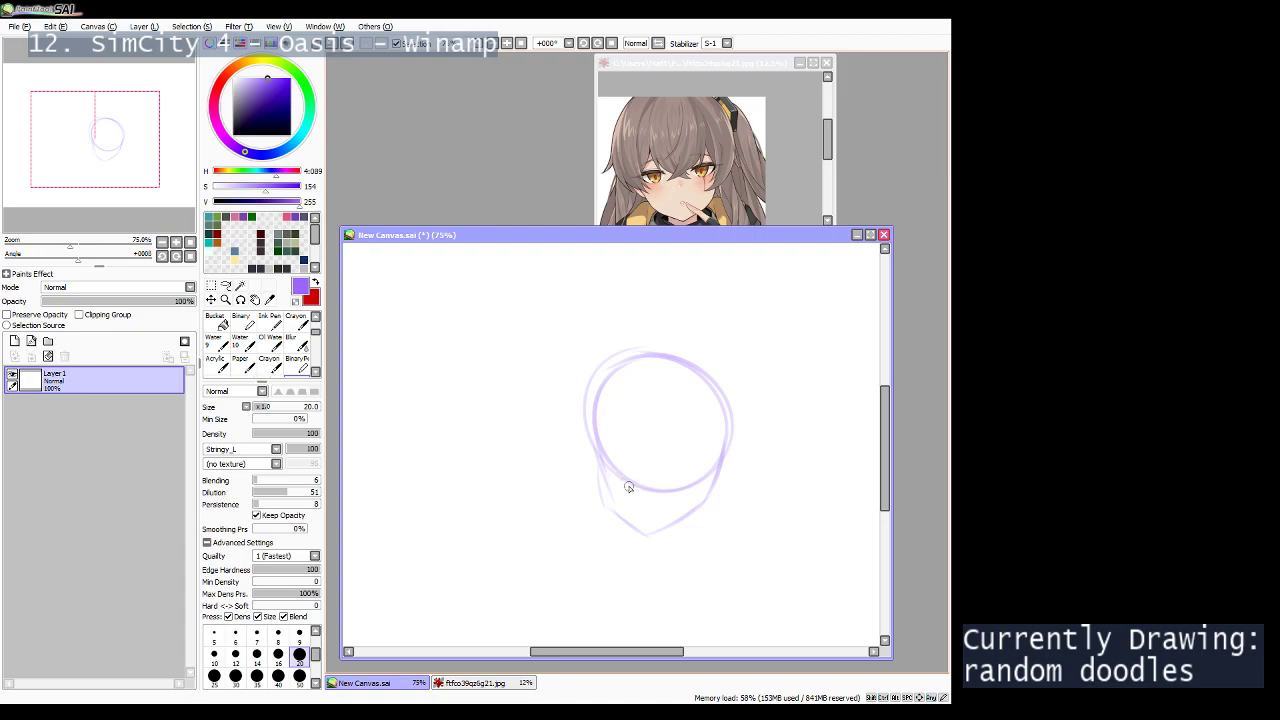
Erase the lower arc of the head circle that crosses the inside of the face.
key("e")
mouse_move(621, 469)
left_mouse_down()
mouse_move(686, 500)
mouse_move(711, 446)
left_mouse_up()
key("b")
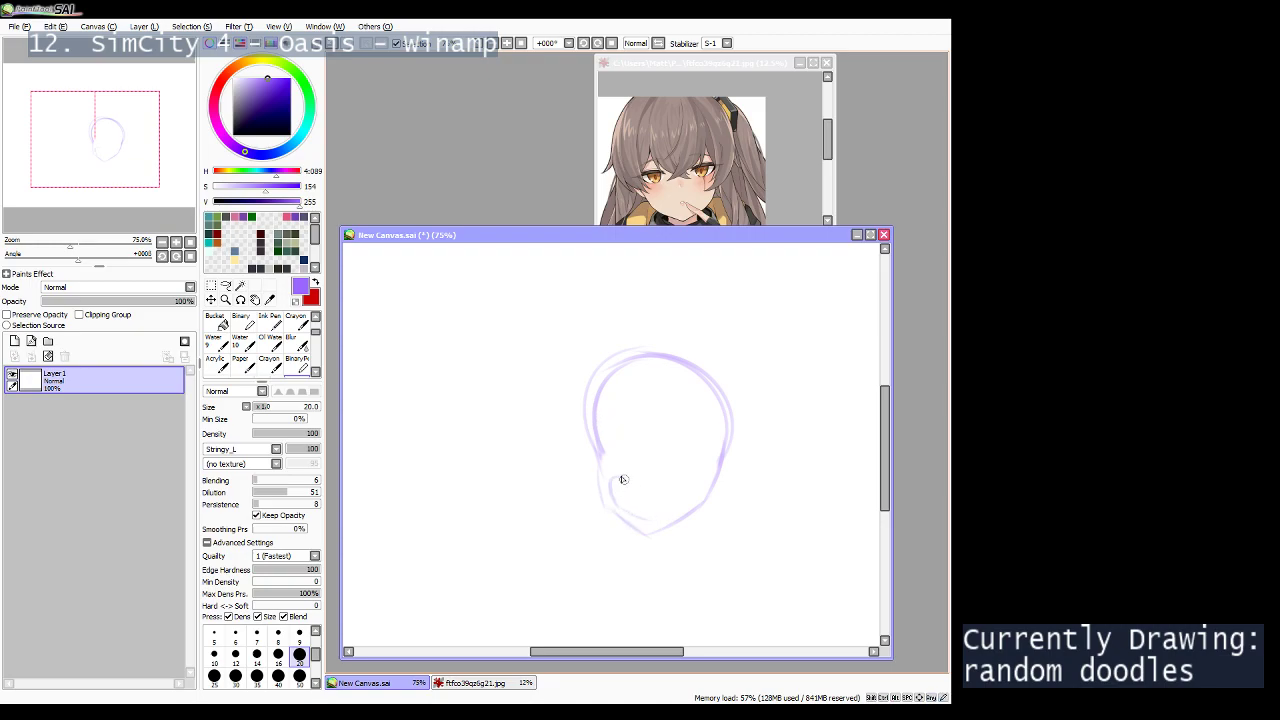
Sketch a wide toothy grin in the lower face and the lid lines of both eyes above it.
left_click_drag(617, 480, 688, 481)
left_click_drag(654, 495, 662, 513)
mouse_move(660, 430)
left_mouse_down()
mouse_move(708, 428)
mouse_move(700, 436)
left_mouse_up()
mouse_move(608, 430)
left_mouse_down()
mouse_move(634, 423)
mouse_move(619, 438)
left_mouse_up()
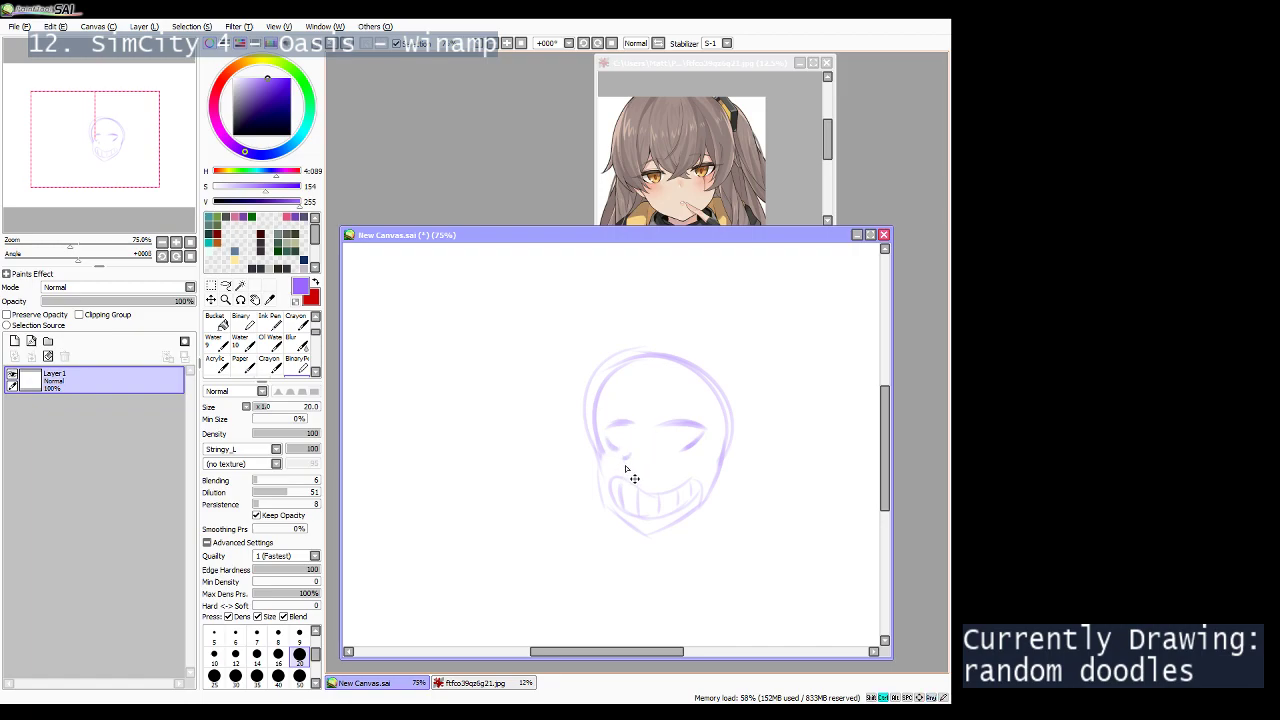
Sketch hair strands along the left side of the head and a parting at the forehead, undoing unwanted strokes.
left_click_drag(644, 366, 602, 445)
key("ctrl+z")
mouse_move(612, 367)
left_mouse_down()
mouse_move(553, 385)
mouse_move(592, 382)
mouse_move(513, 433)
mouse_move(552, 445)
mouse_move(586, 436)
mouse_move(552, 459)
left_mouse_up()
left_click_drag(630, 394, 608, 416)
left_click_drag(625, 414, 673, 380)
key("ctrl+z")
key("ctrl+z")
key("ctrl+z")
key("ctrl+z")
mouse_move(614, 362)
left_mouse_down()
mouse_move(556, 477)
mouse_move(653, 387)
mouse_move(651, 364)
left_mouse_up()
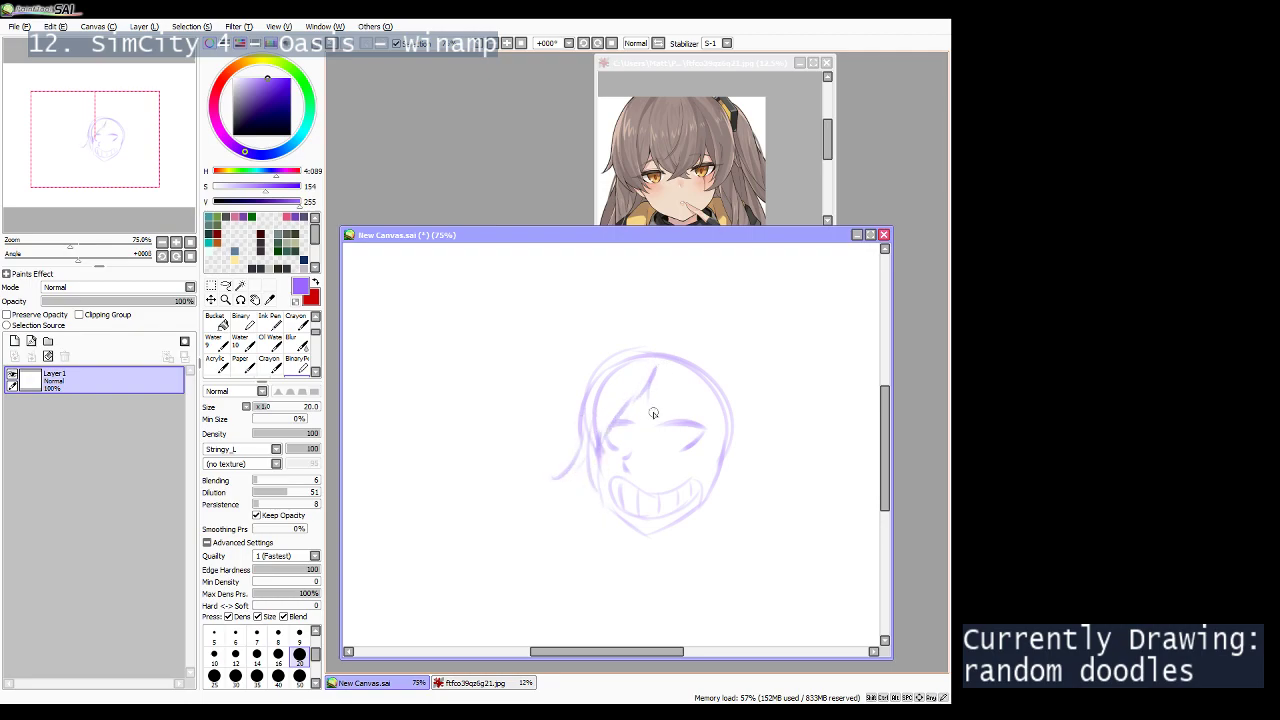
Sketch the fringe across the right side of the forehead and shade in both eyes.
mouse_move(684, 378)
left_mouse_down()
mouse_move(670, 404)
mouse_move(712, 472)
mouse_move(743, 420)
left_mouse_up()
key("ctrl+z")
mouse_move(660, 425)
left_mouse_down()
mouse_move(664, 447)
mouse_move(687, 452)
mouse_move(614, 442)
mouse_move(676, 432)
mouse_move(680, 446)
mouse_move(686, 436)
mouse_move(674, 444)
mouse_move(670, 432)
left_mouse_up()
key("e")
key("c")
key("e")
key("c")
key("ctrl+z")
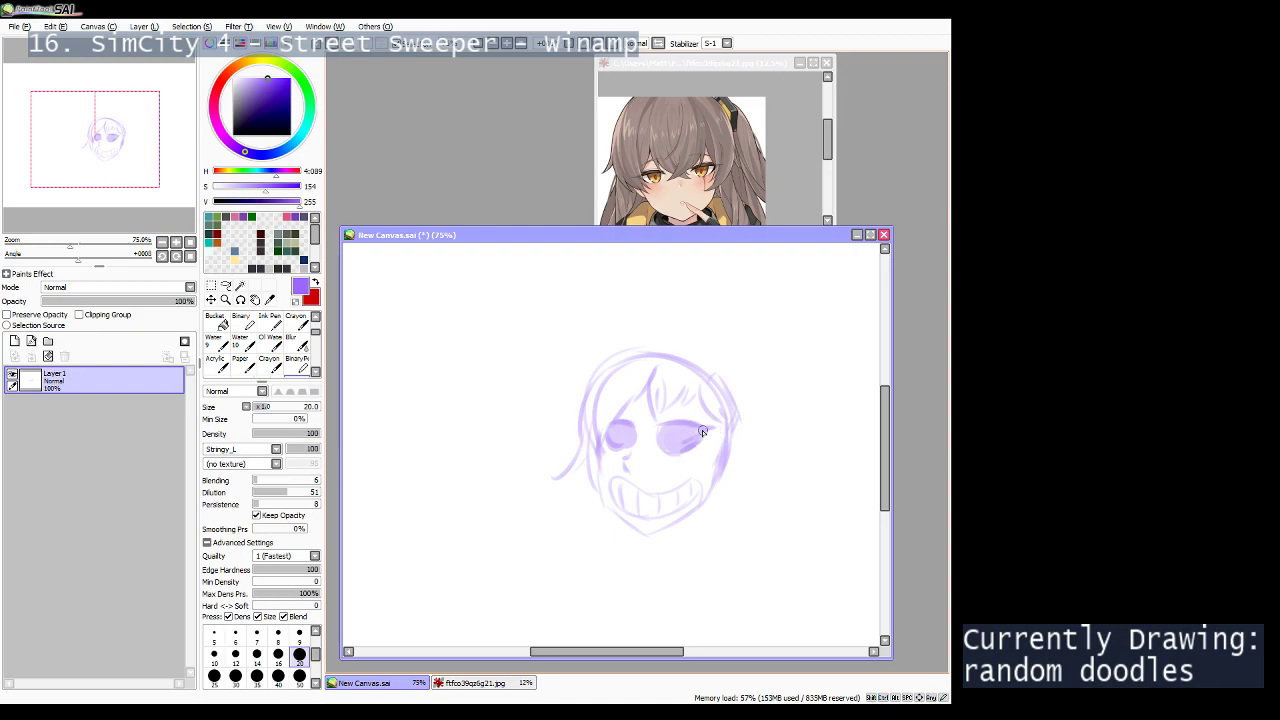
Darken the upper lid of the right eye, erase a white ring inside it and paint a small round pupil.
left_click_drag(663, 425, 713, 428)
key("e")
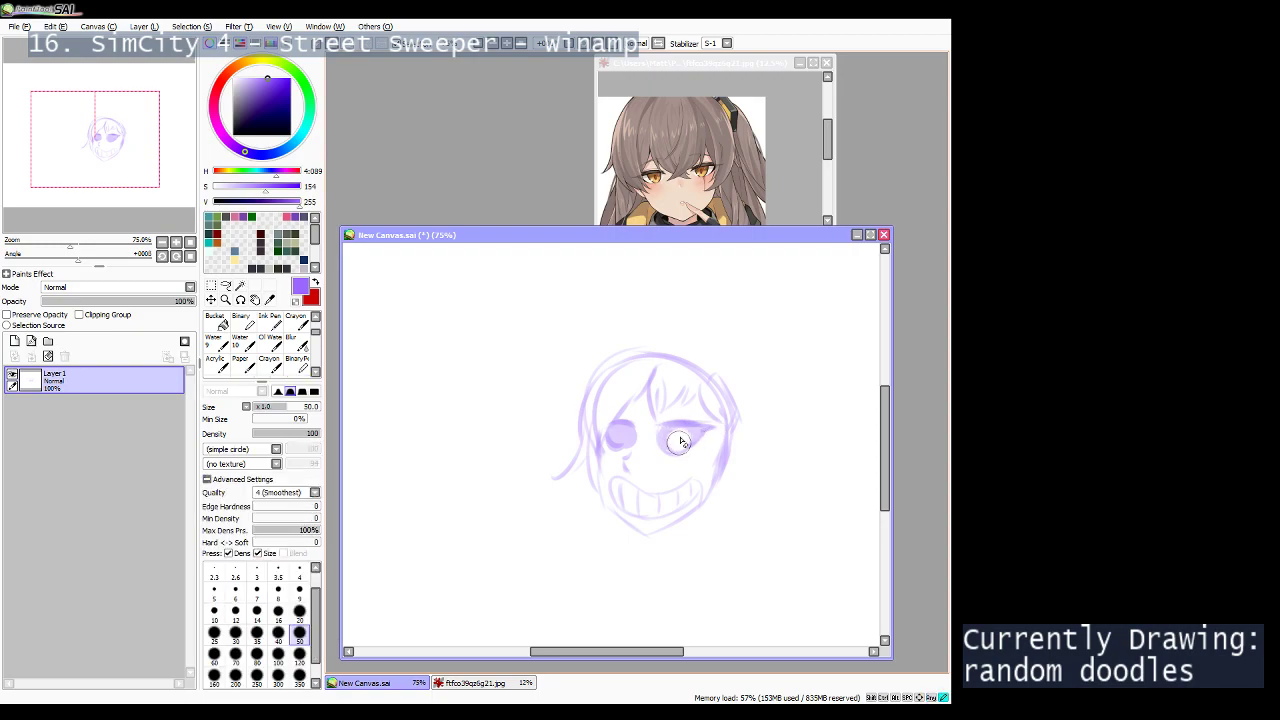
key("b")
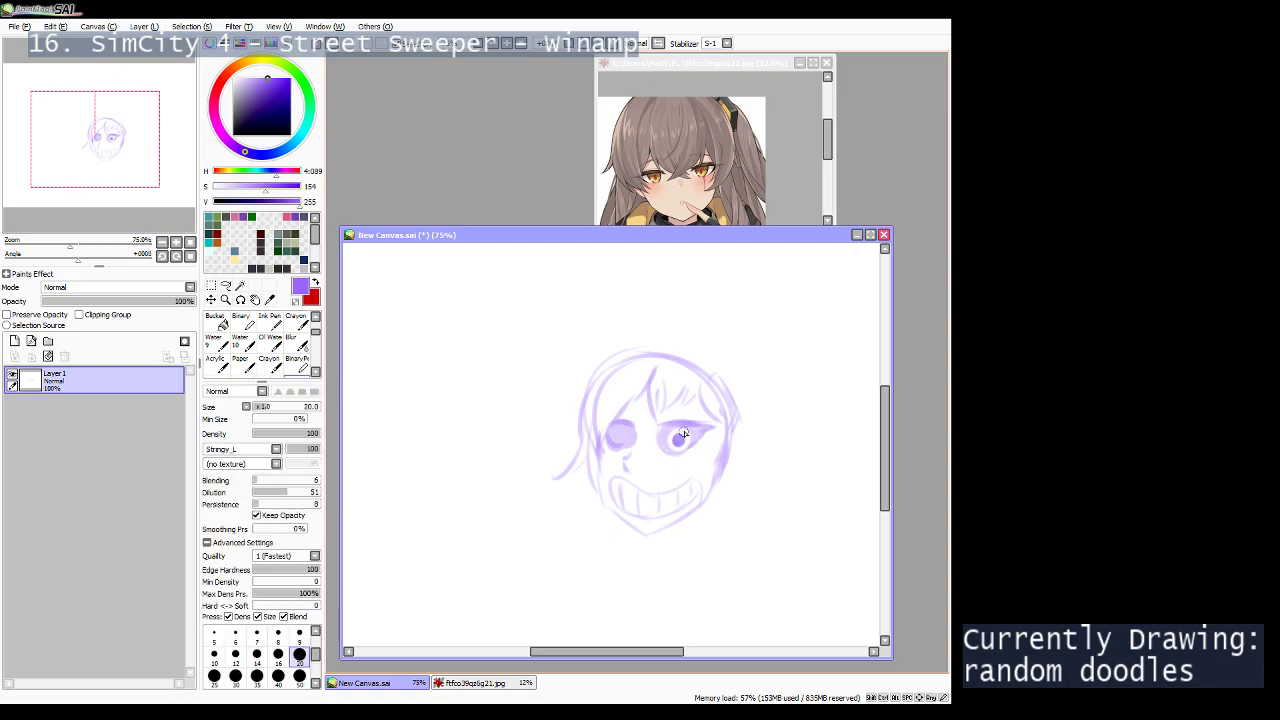
Sketch a hair strand over the forehead, two short neck lines and a lock along the right cheek, undoing unwanted strokes.
left_click_drag(678, 344, 690, 420)
scroll(655, 515, "down", 1)
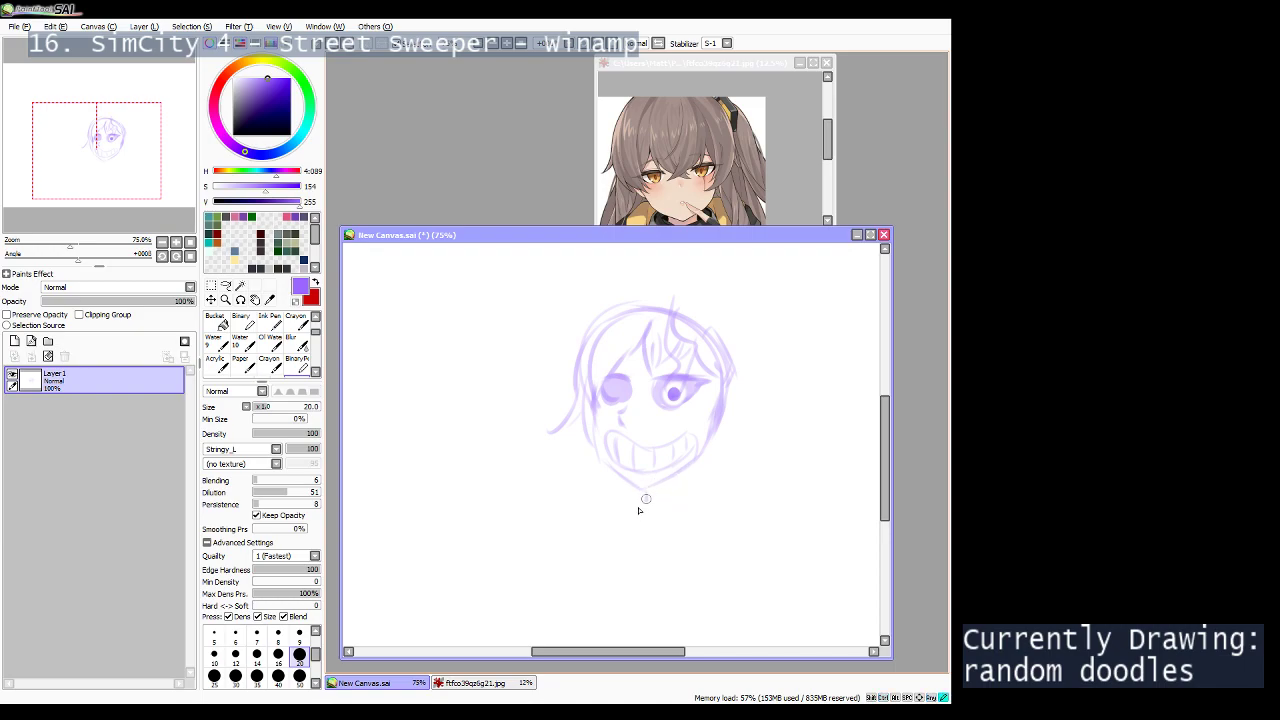
key("ctrl+z")
mouse_move(697, 461)
left_mouse_down()
mouse_move(707, 506)
mouse_move(695, 502)
left_mouse_up()
key("ctrl+z")
mouse_move(731, 318)
left_mouse_down()
mouse_move(755, 365)
mouse_move(732, 419)
left_mouse_up()
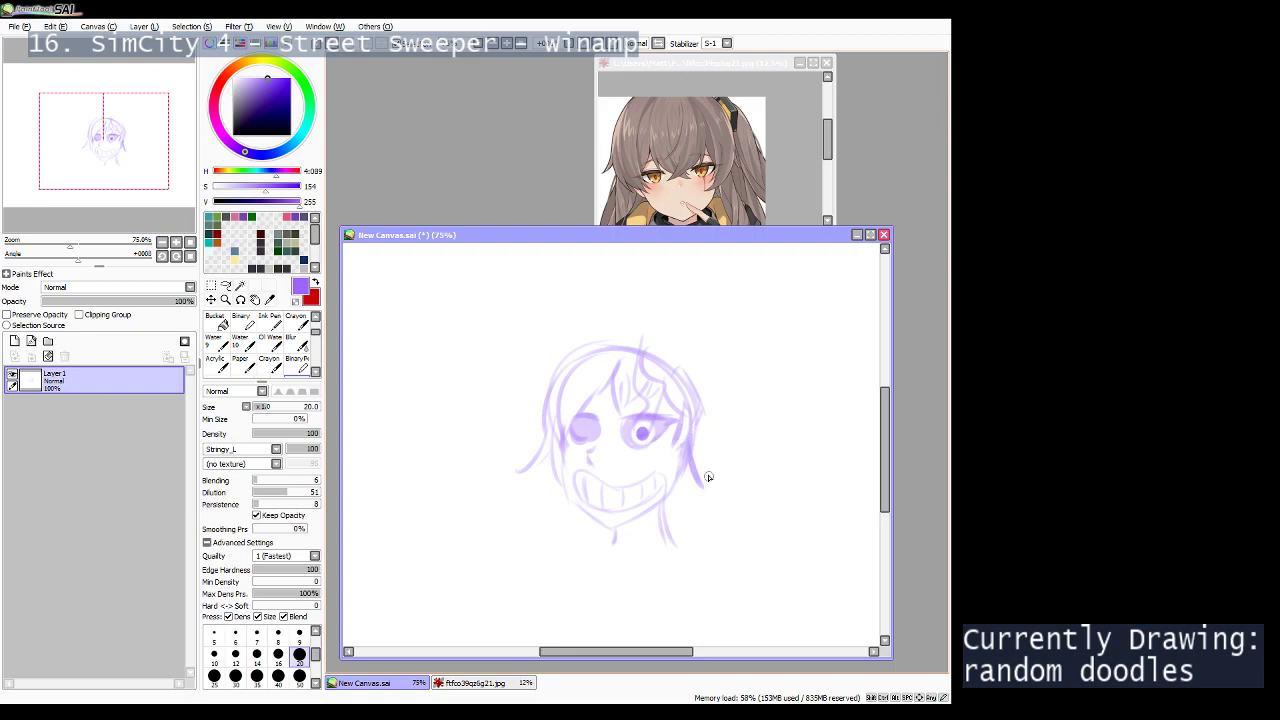
Sketch the outer hair outline with pointed locks on the left side and the left neck line, undoing unwanted strokes.
mouse_move(638, 345)
left_mouse_down()
mouse_move(542, 375)
mouse_move(565, 346)
mouse_move(521, 367)
mouse_move(548, 362)
mouse_move(498, 456)
mouse_move(530, 455)
left_mouse_up()
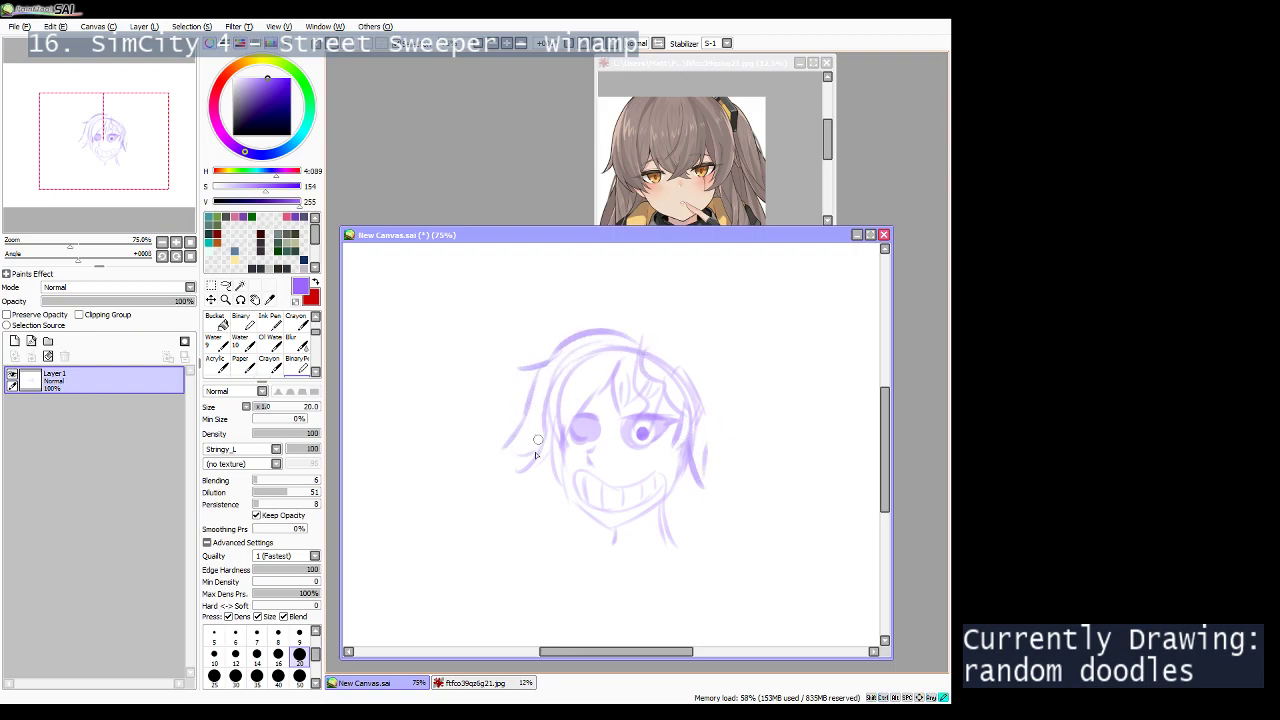
left_click_drag(566, 508, 598, 548)
left_click_drag(686, 512, 692, 570)
key("ctrl+z")
left_click_drag(679, 488, 699, 532)
key("ctrl+z")
mouse_move(687, 433)
left_mouse_down()
mouse_move(680, 410)
mouse_move(670, 465)
left_mouse_up()
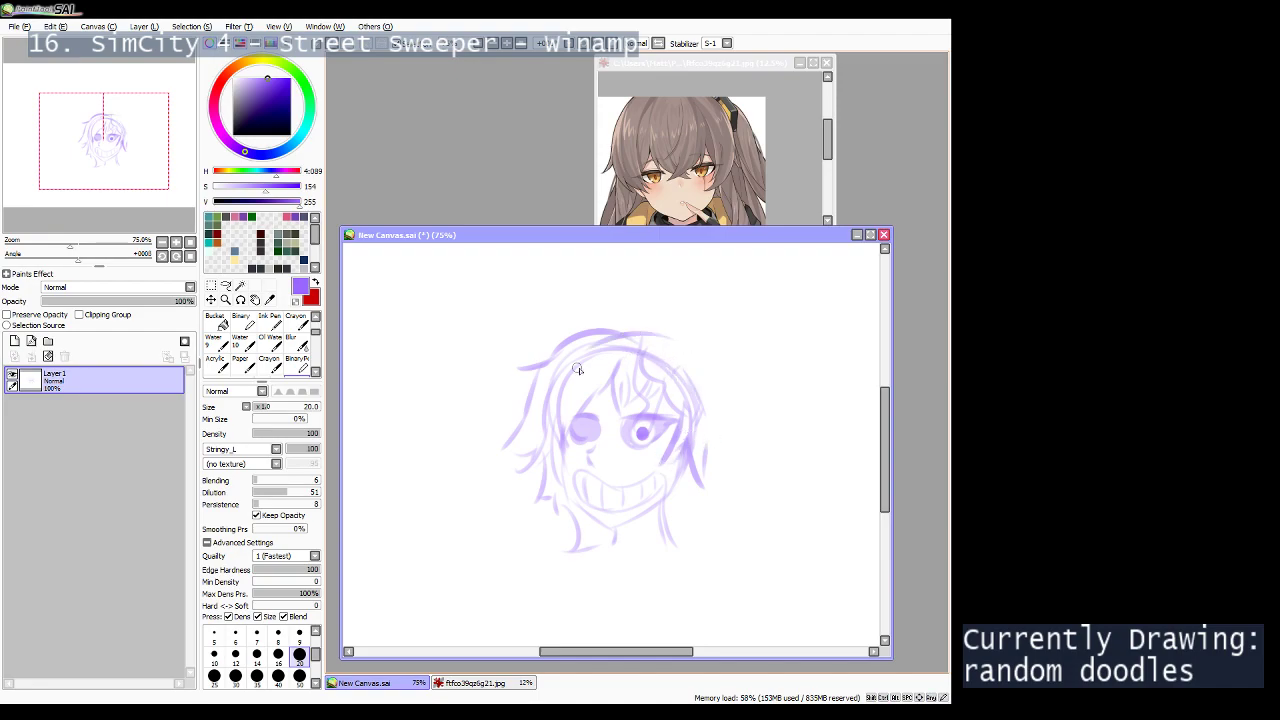
Sketch the outer hair contour over the crown and down the right side, and erase the overlapping old head line.
mouse_move(624, 322)
left_mouse_down()
mouse_move(695, 377)
mouse_move(726, 423)
mouse_move(728, 458)
left_mouse_up()
key("e")
left_click_drag(676, 366, 704, 420)
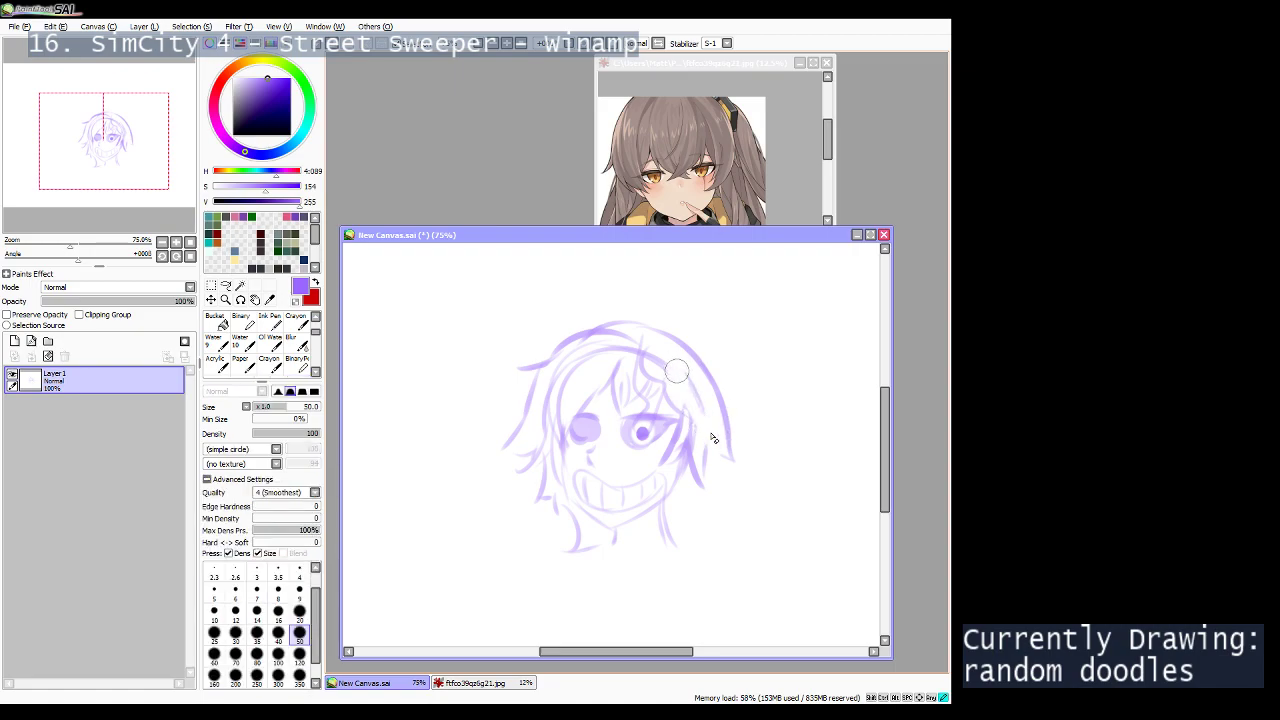
Sketch a hair tie at the upper right of the head and a long tapering ponytail flowing from it.
mouse_move(688, 350)
left_mouse_down()
mouse_move(718, 364)
mouse_move(733, 401)
left_mouse_up()
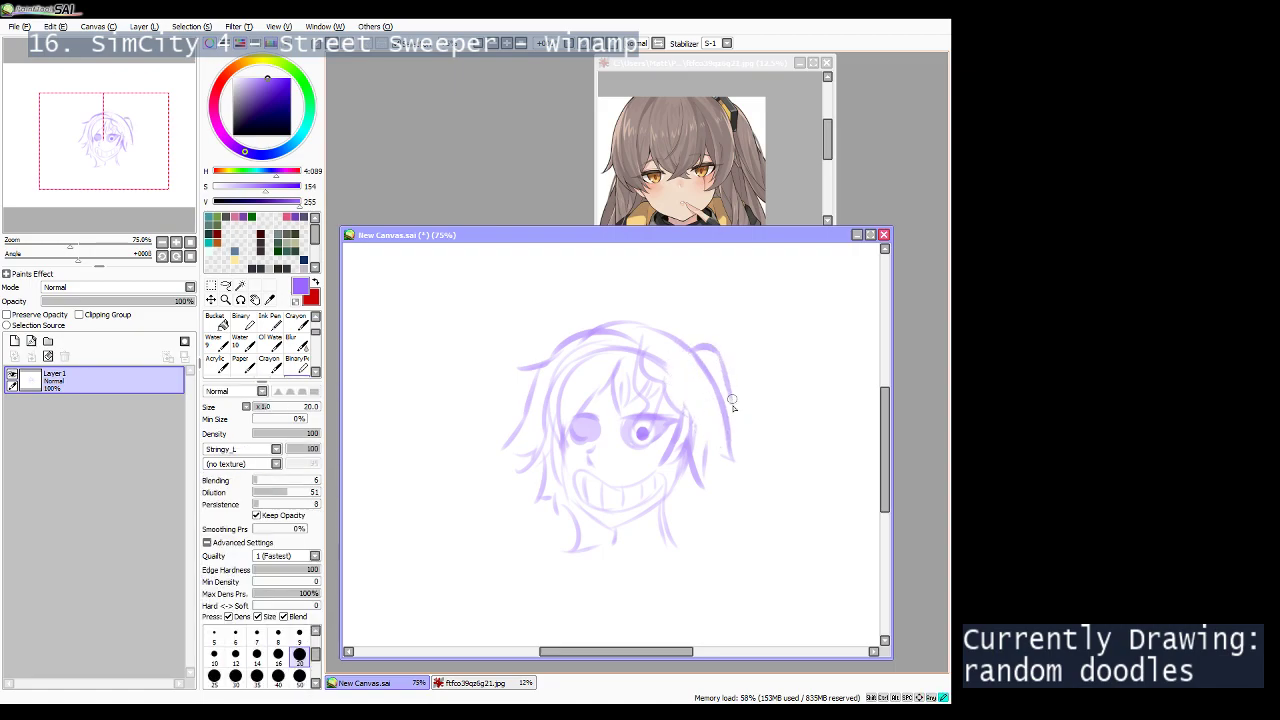
mouse_move(720, 350)
left_mouse_down()
mouse_move(762, 372)
mouse_move(840, 530)
left_mouse_up()
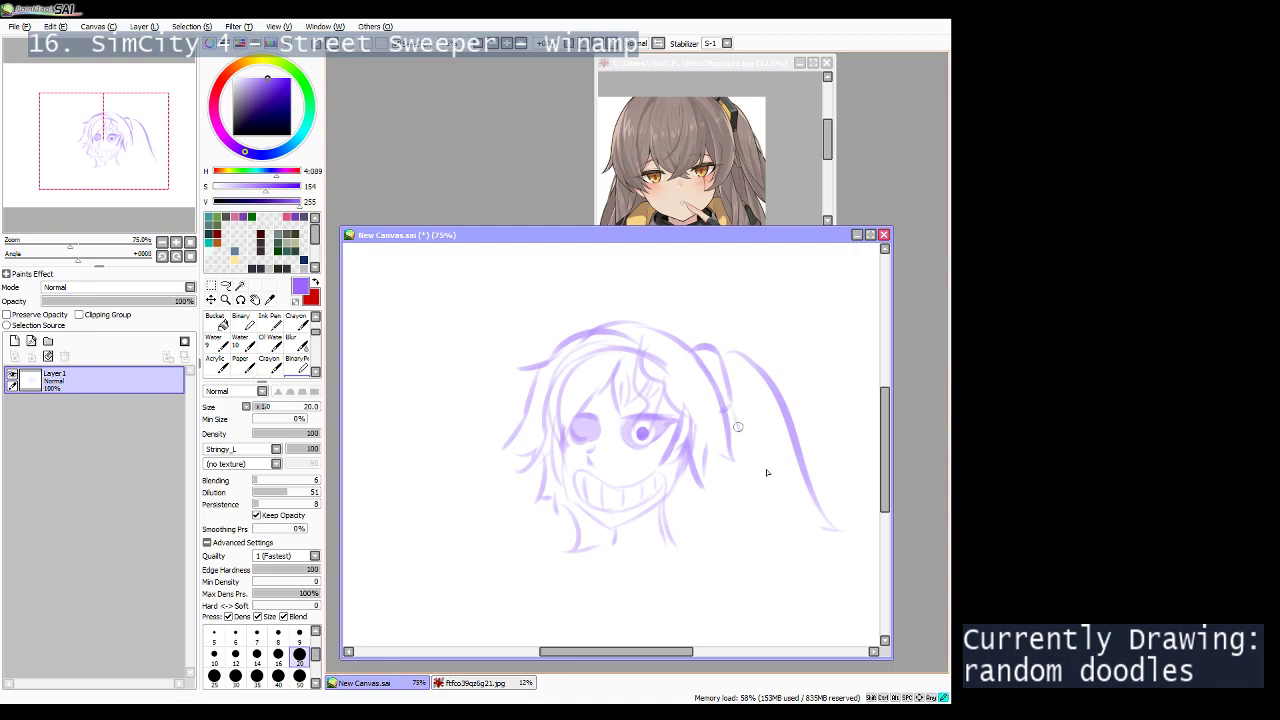
mouse_move(738, 412)
left_mouse_down()
mouse_move(786, 534)
mouse_move(775, 501)
mouse_move(852, 590)
left_mouse_up()
left_click_drag(822, 530, 860, 579)
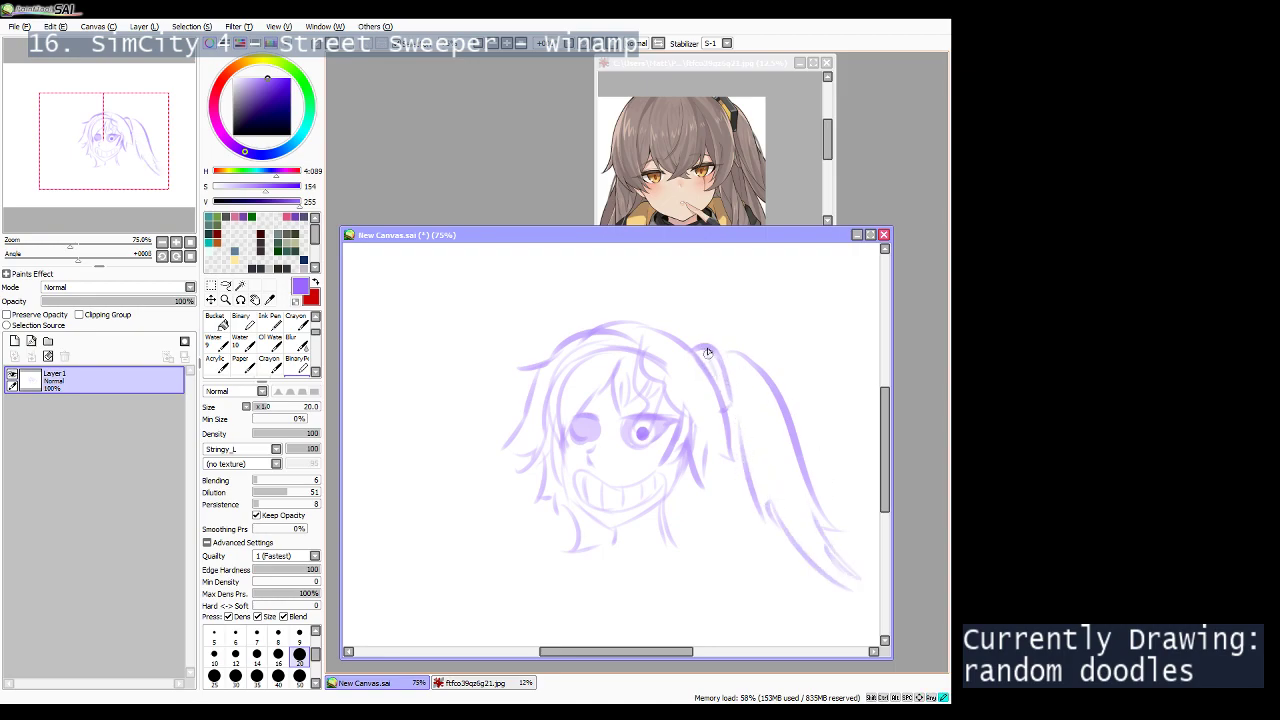
left_click_drag(711, 352, 731, 408)
left_click_drag(702, 354, 725, 394)
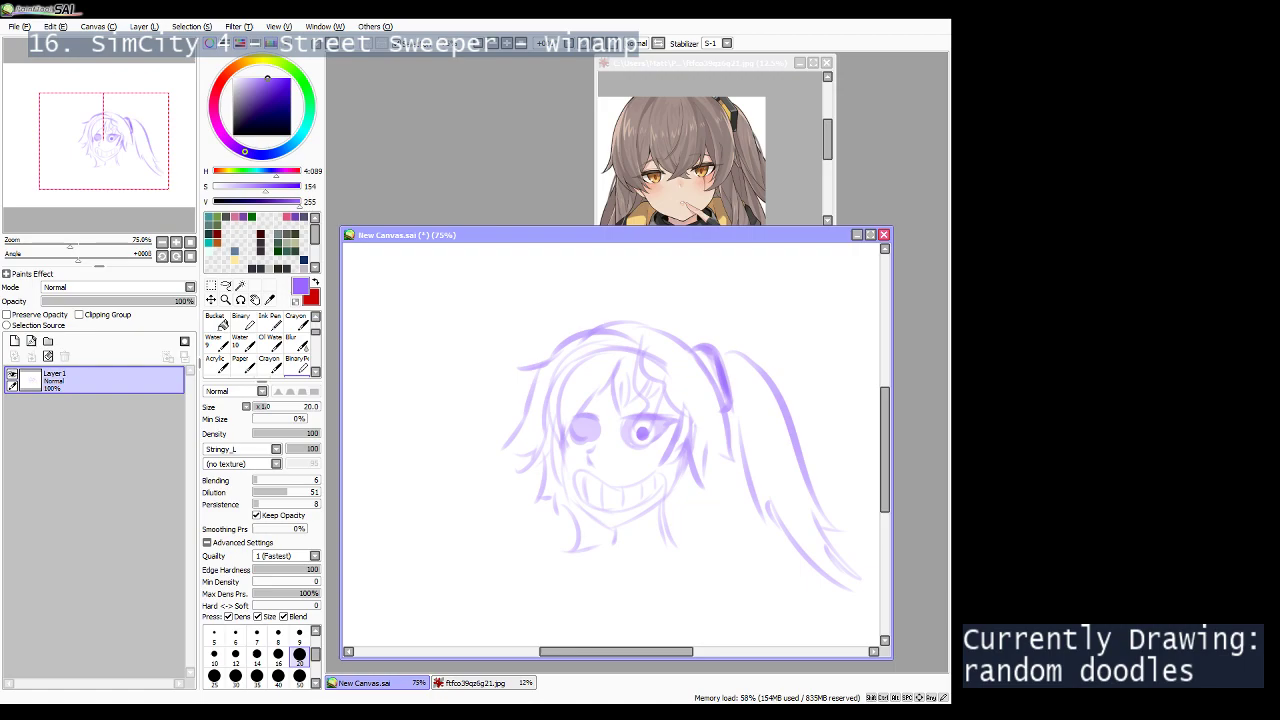
Erase the grin and redraw it as a wide curved smile with teeth, undoing unwanted strokes.
scroll(747, 402, "down", 2)
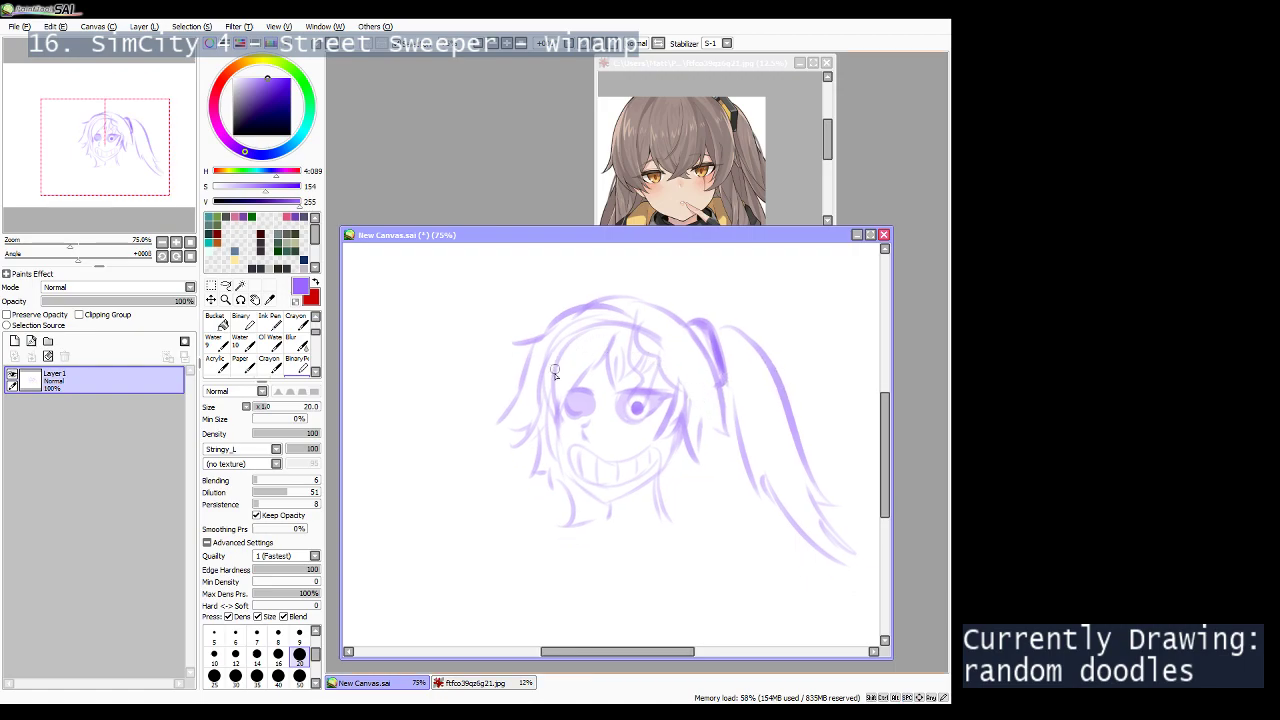
key("e")
left_click_drag(582, 461, 631, 462)
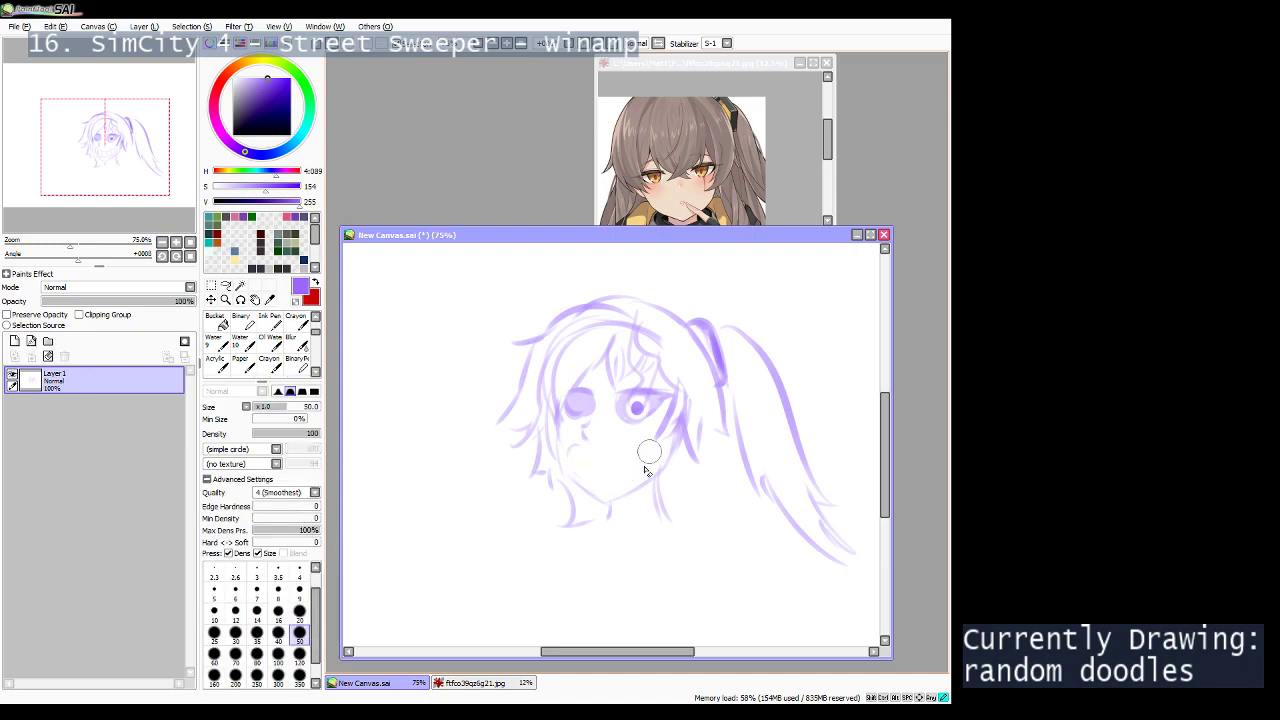
key("b")
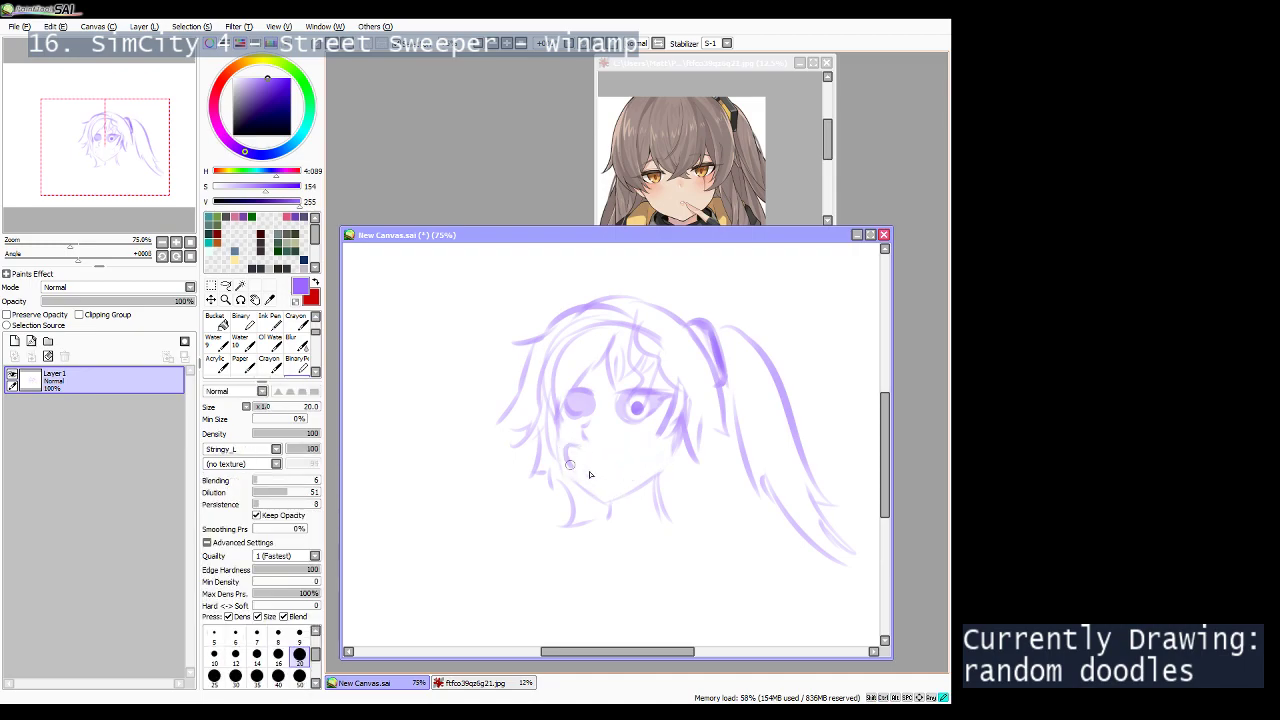
mouse_move(576, 446)
left_mouse_down()
mouse_move(620, 456)
mouse_move(588, 468)
mouse_move(613, 475)
mouse_move(641, 447)
mouse_move(618, 469)
mouse_move(626, 460)
mouse_move(594, 466)
mouse_move(612, 470)
left_mouse_up()
key("ctrl+z")
key("e")
key("v")
key("ctrl+z")
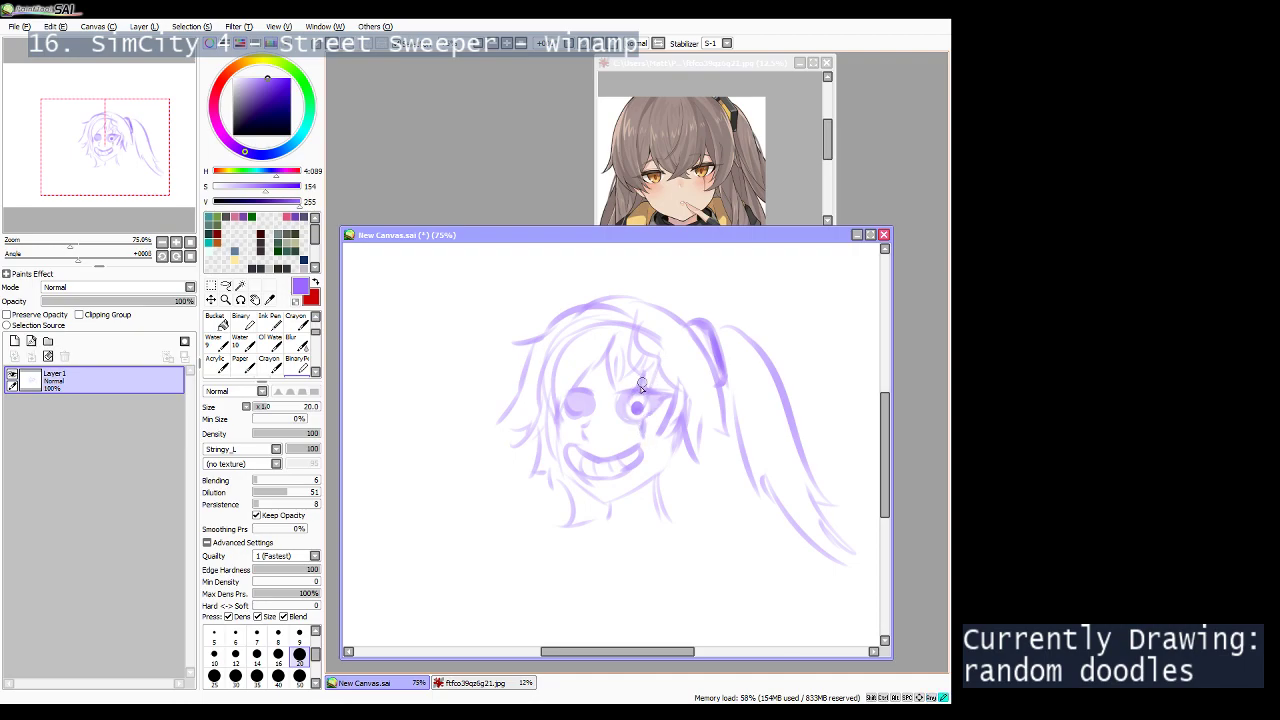
Sketch a vertical scar through the right eye and shade the fringe above it.
left_click_drag(629, 419, 670, 383)
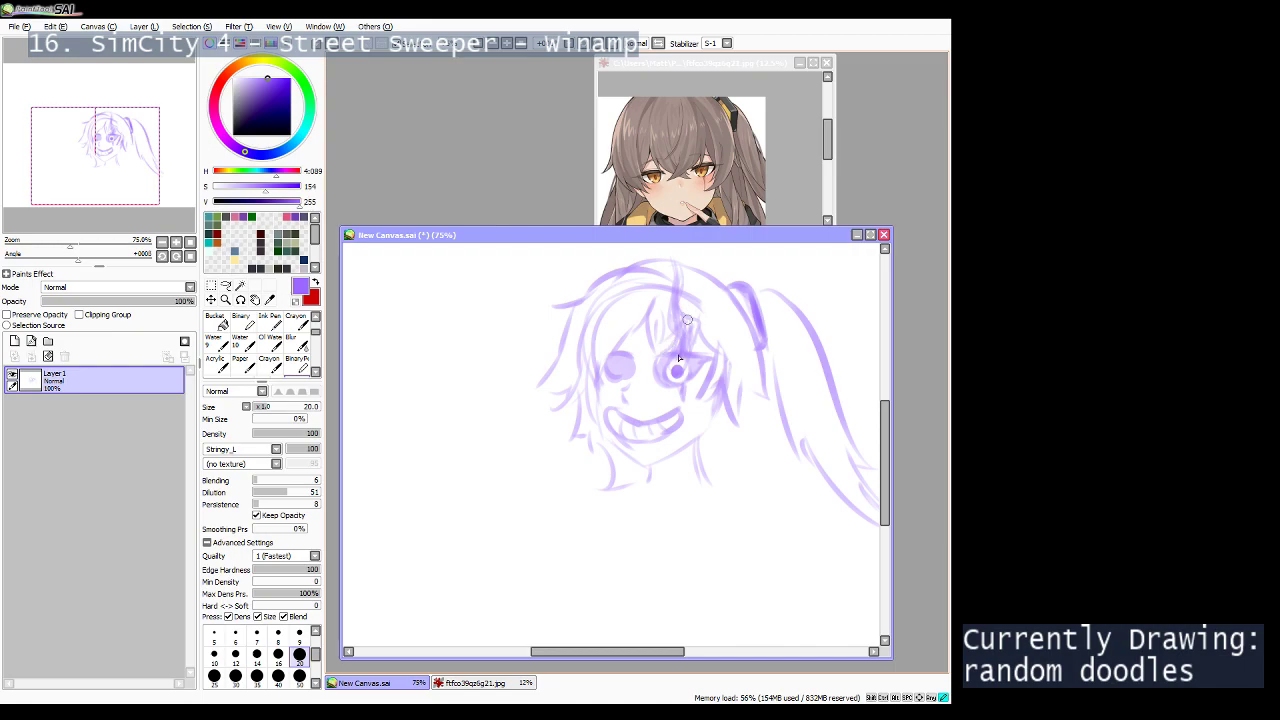
key("ctrl+z")
mouse_move(679, 337)
left_mouse_down()
mouse_move(681, 369)
mouse_move(700, 341)
left_mouse_up()
Move the canvas window just below the reference image and reposition the reference to show the character's hand and jacket collar.
scroll(714, 330, "down", 2)
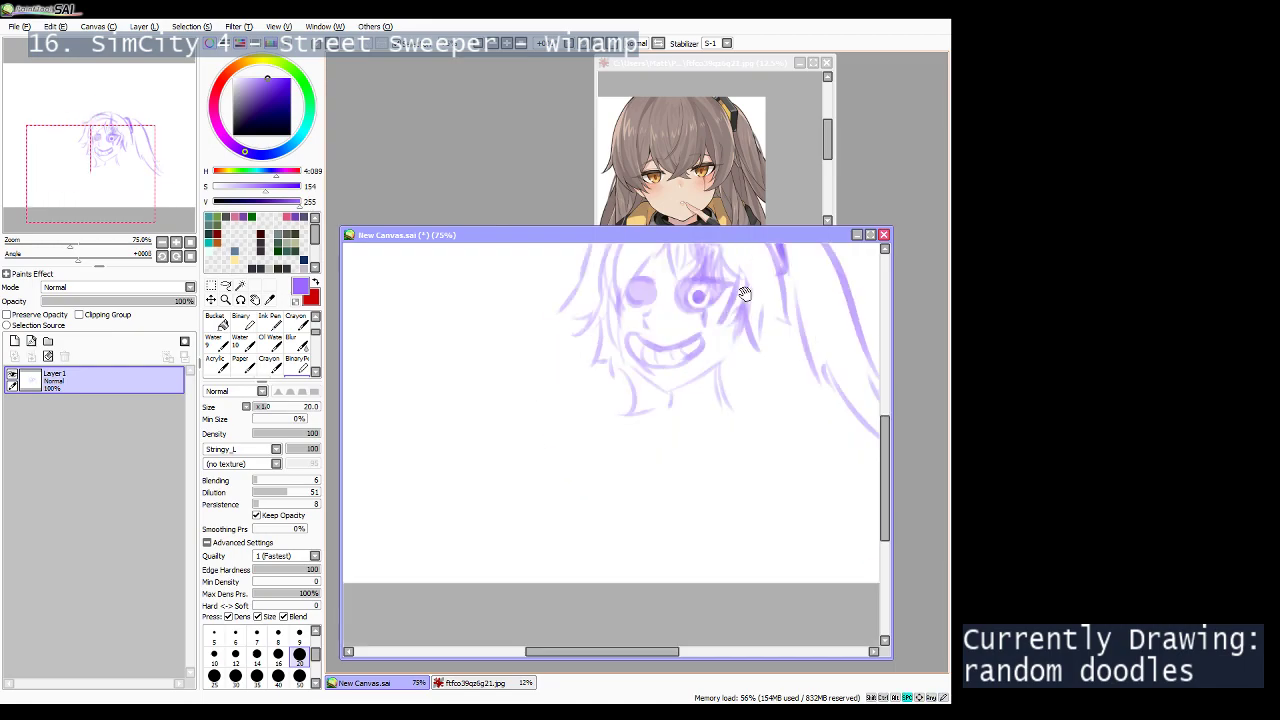
left_click_drag(715, 418, 690, 438)
left_click_drag(753, 235, 749, 250)
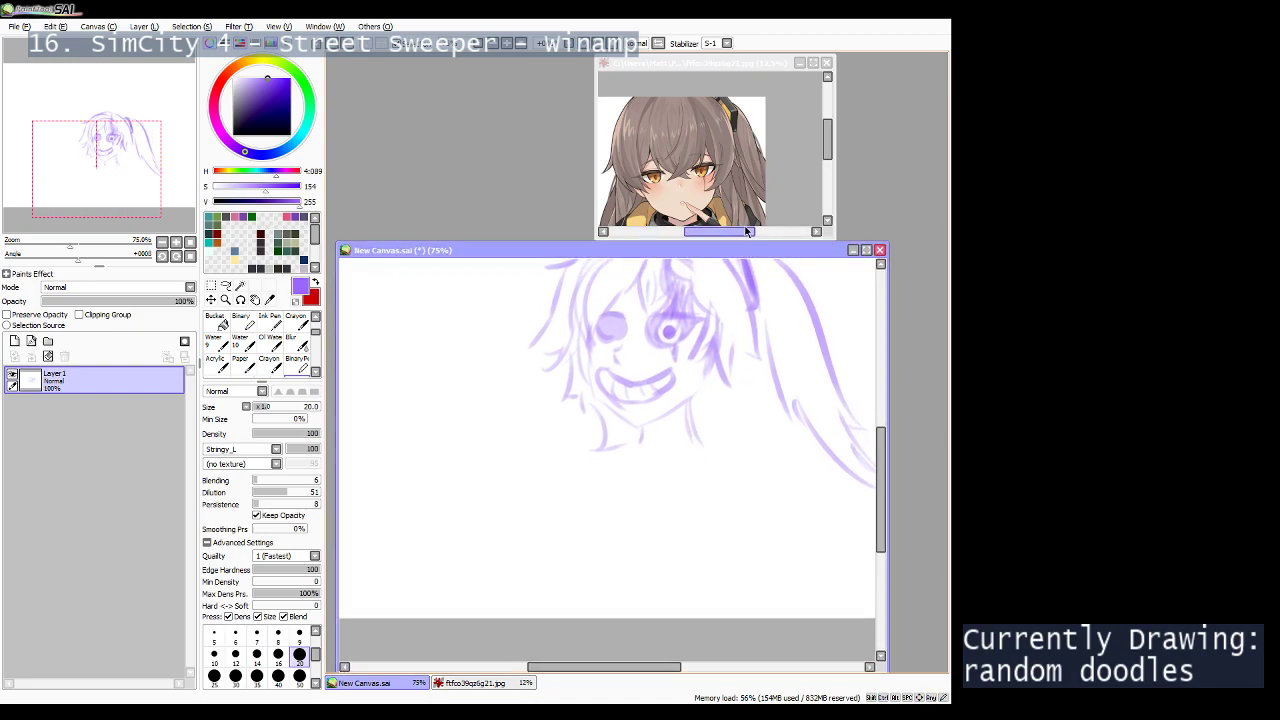
left_click(745, 178)
left_click_drag(737, 192, 763, 155)
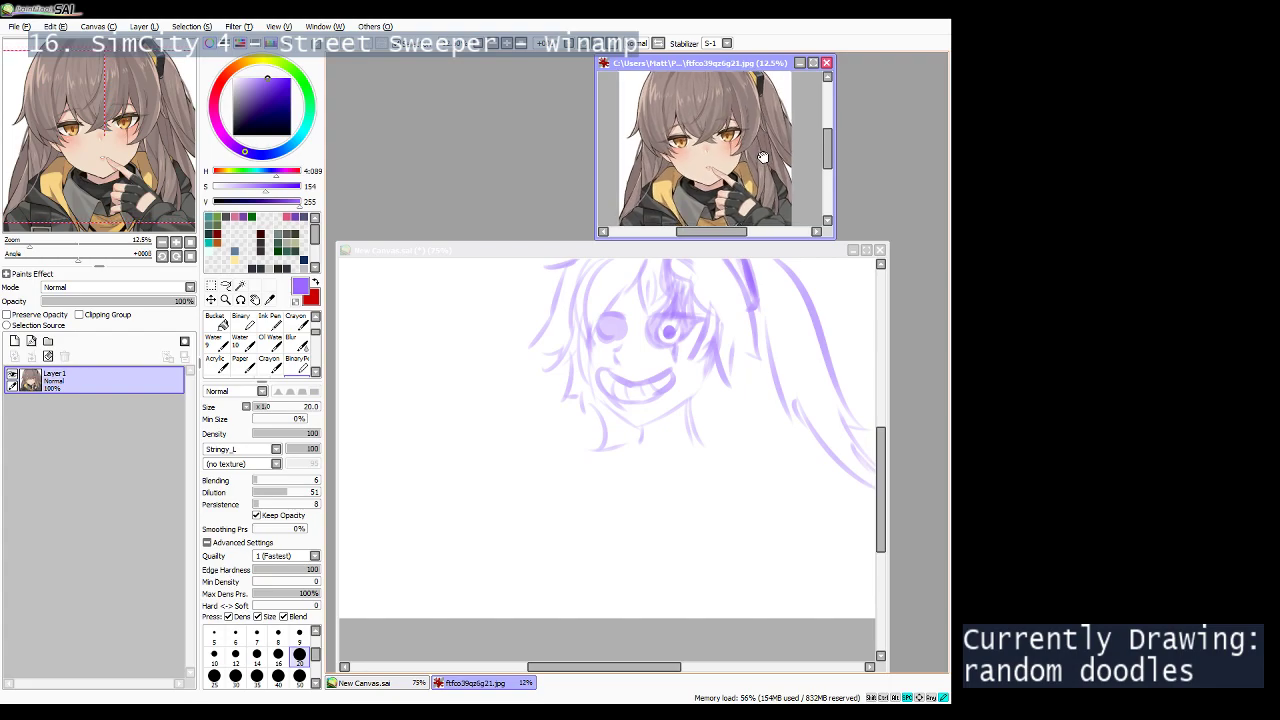
left_click(786, 249)
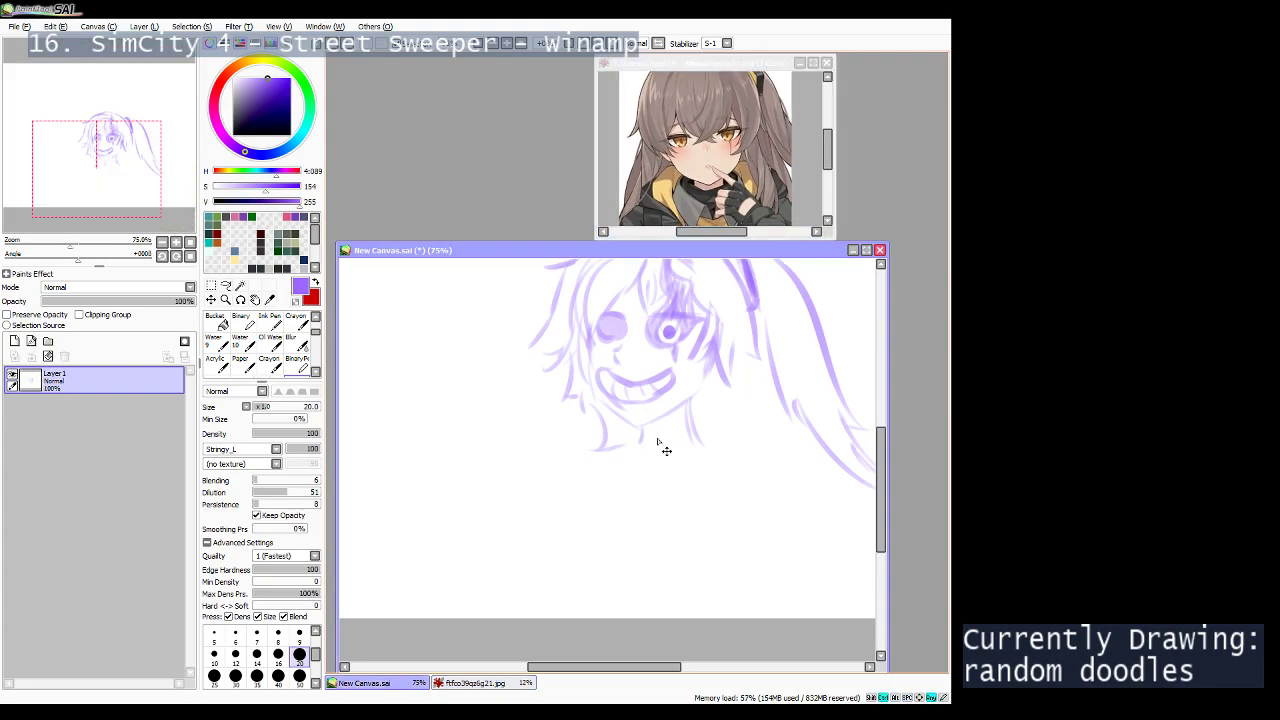
Sketch a wrapped collar around the neck with its lower edge and left shoulder line, undoing unwanted strokes.
mouse_move(646, 440)
left_mouse_down()
mouse_move(698, 433)
mouse_move(711, 417)
left_mouse_up()
key("ctrl+z")
key("ctrl+z")
key("ctrl+z")
left_click_drag(642, 440, 689, 428)
left_click_drag(612, 452, 586, 488)
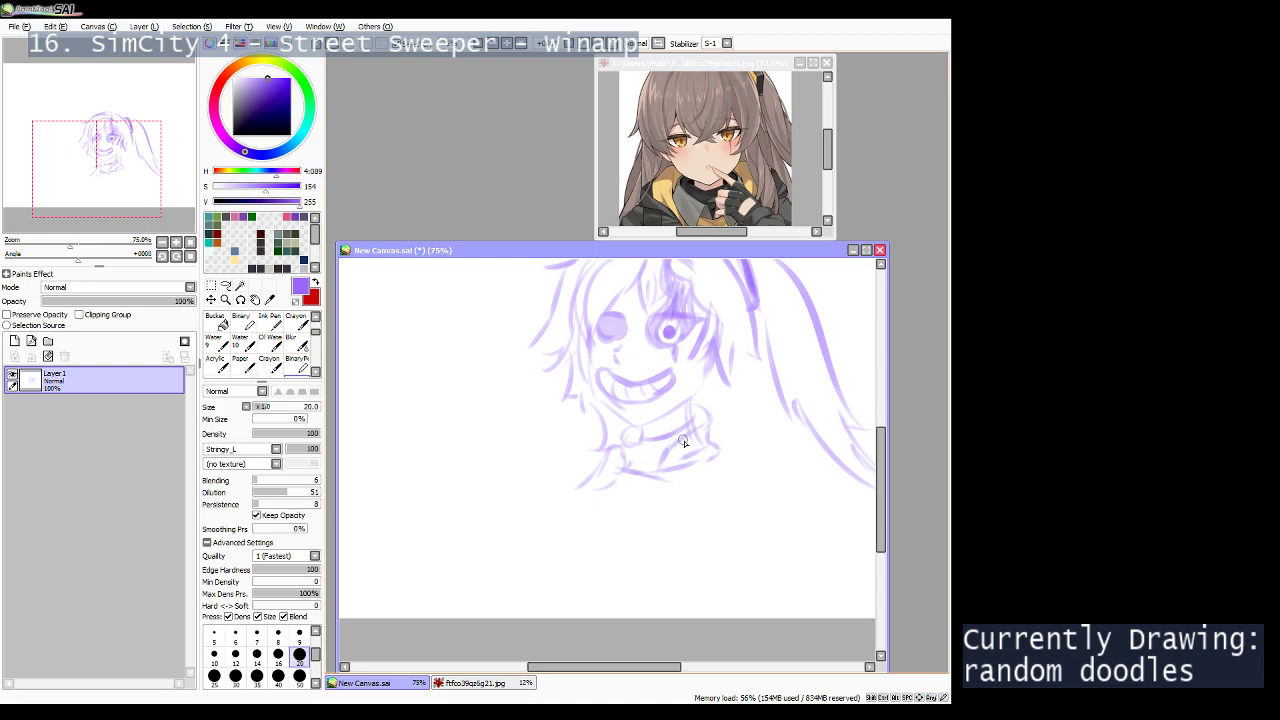
Examine the face sketch up close while rotating the canvas view, and restore the upright view at 100% zoom.
scroll(718, 407, "up", 2)
left_click_drag(630, 309, 699, 501)
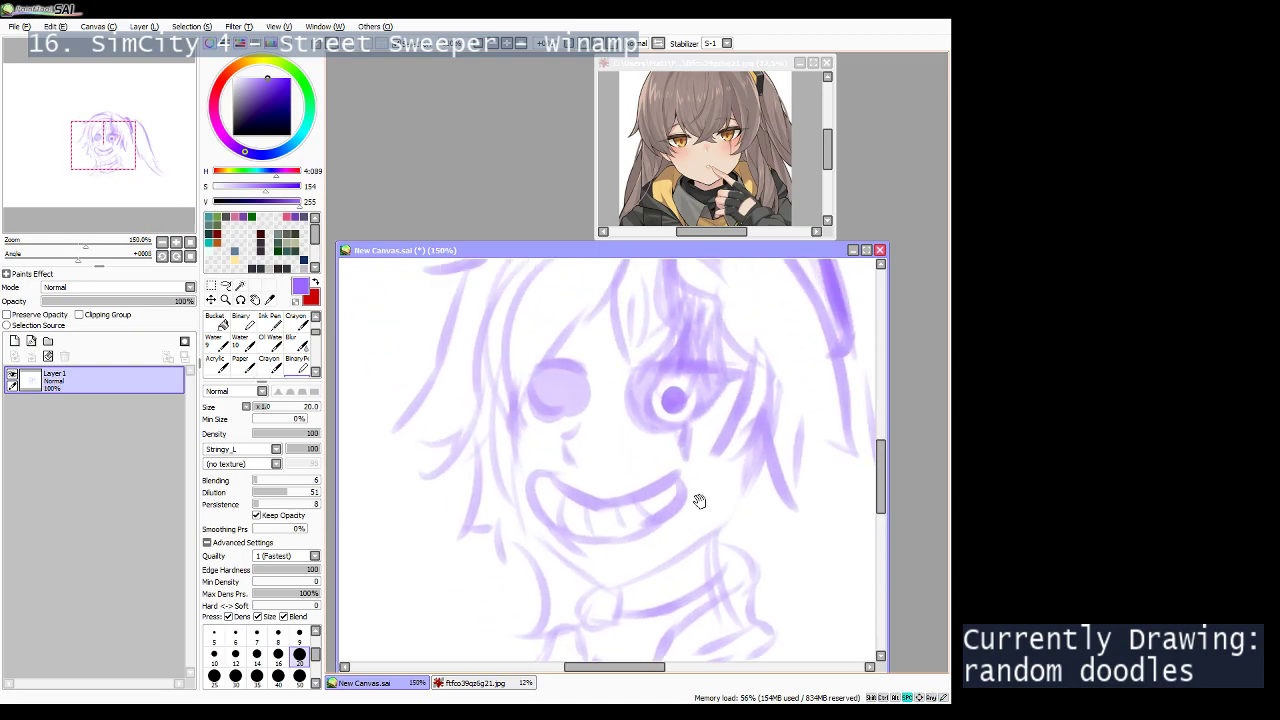
scroll(731, 446, "up", 3)
scroll(728, 443, "down", 2)
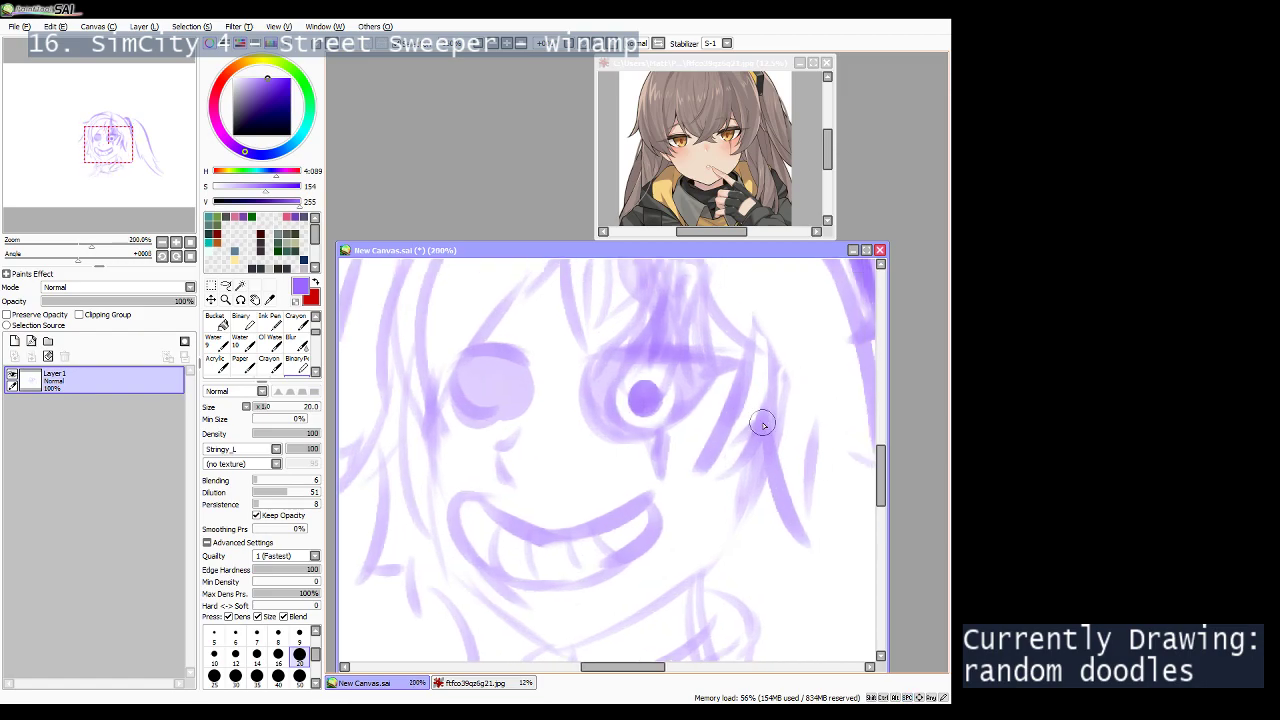
left_click_drag(651, 445, 663, 443)
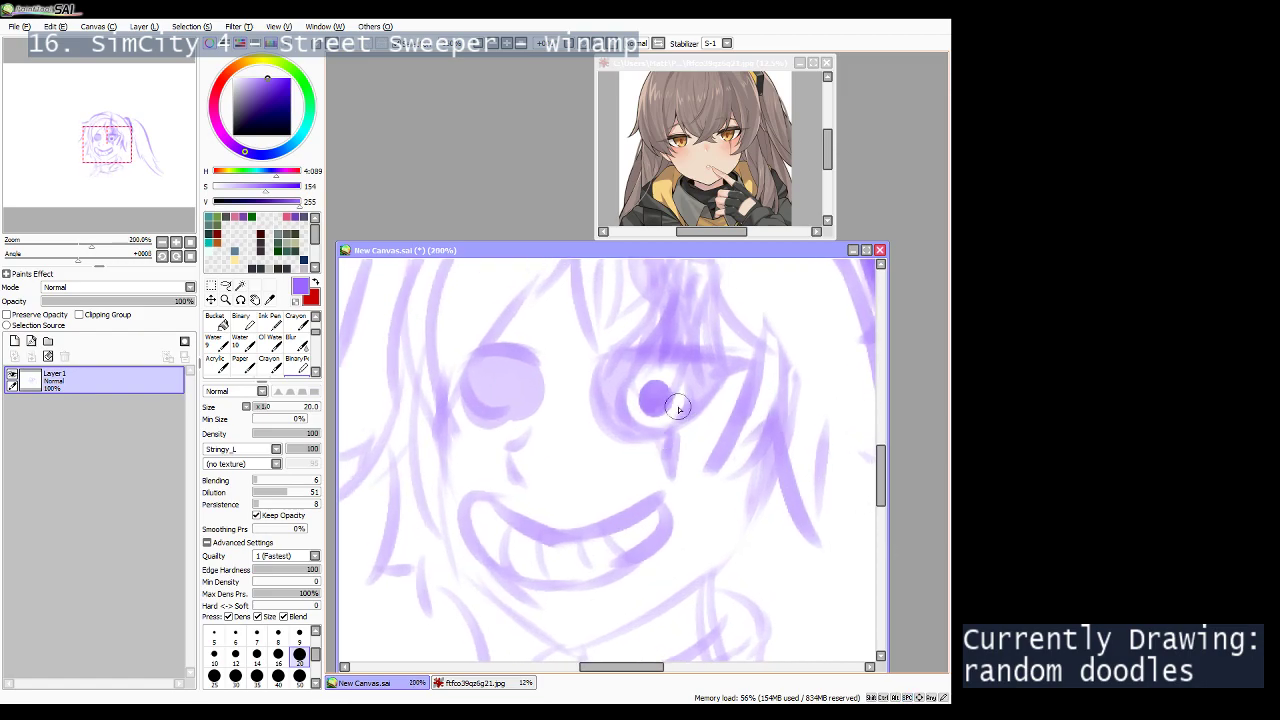
key("End")
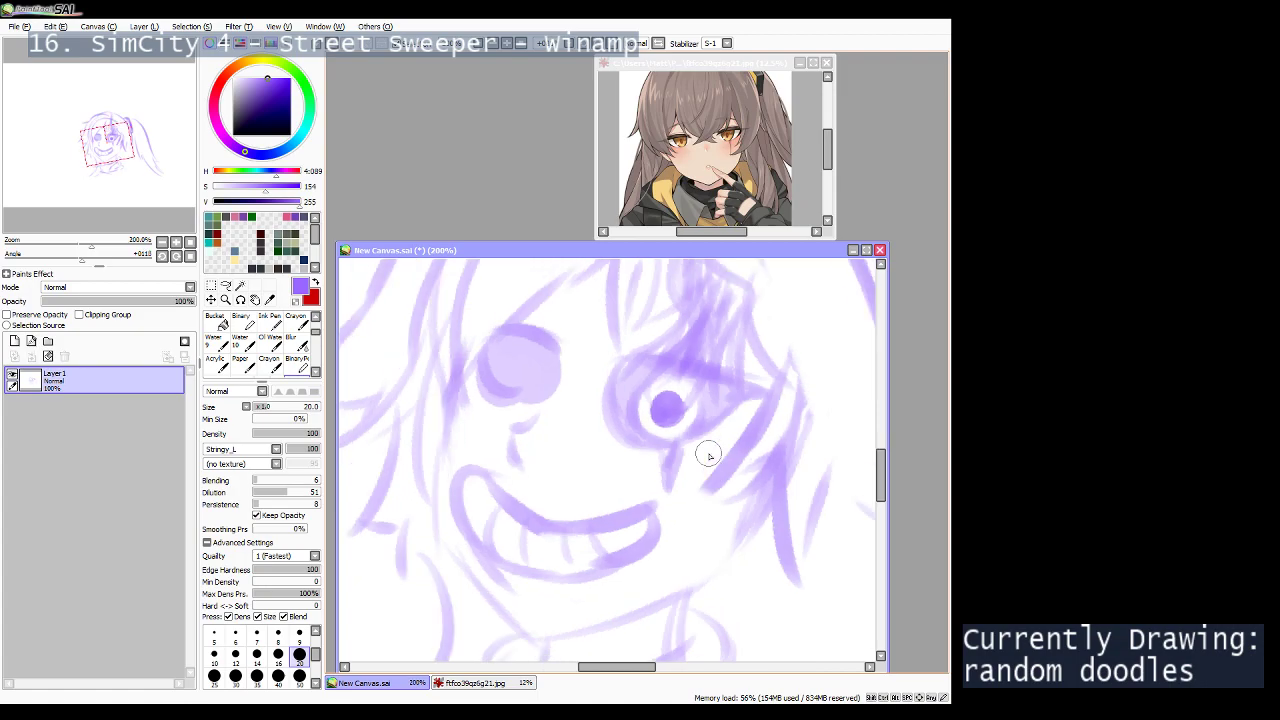
key("End")
key("End")
key("End")
key("End")
key("End")
key("End")
key("End")
key("End")
key("End")
key("End")
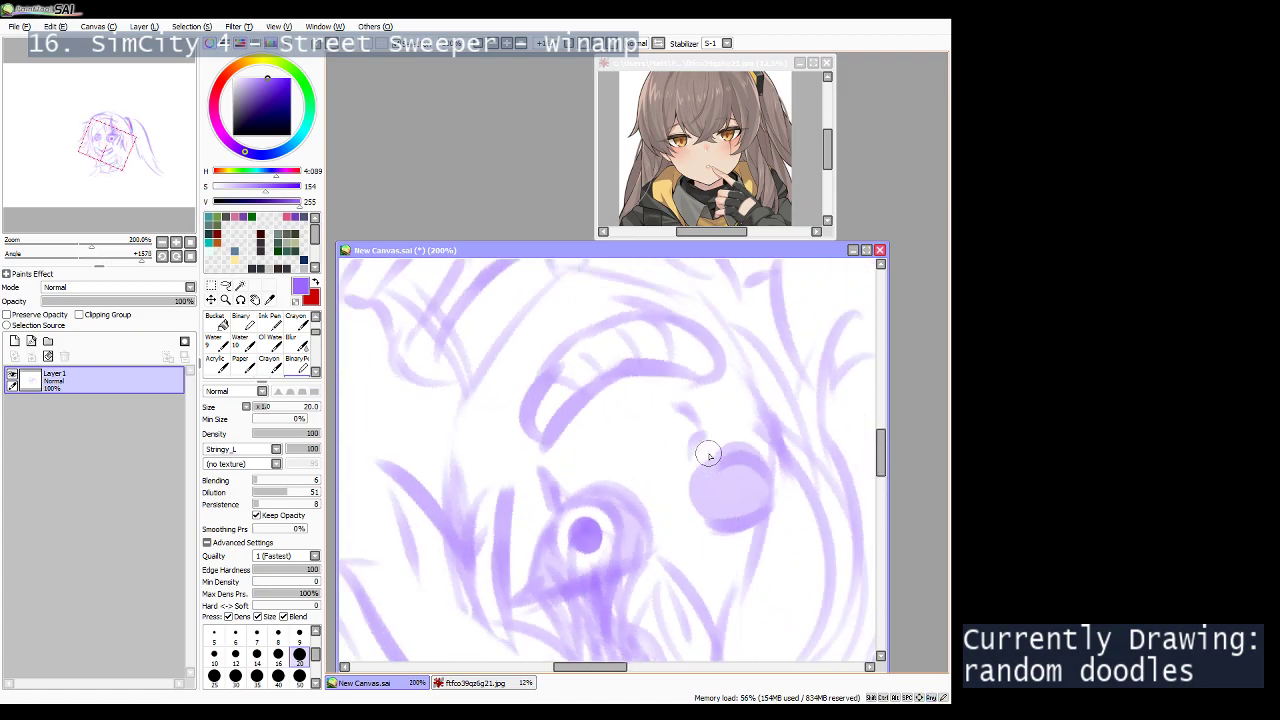
key("End")
key("End")
key("End")
key("End")
key("End")
key("End")
key("End")
key("End")
key("End")
key("End")
key("End")
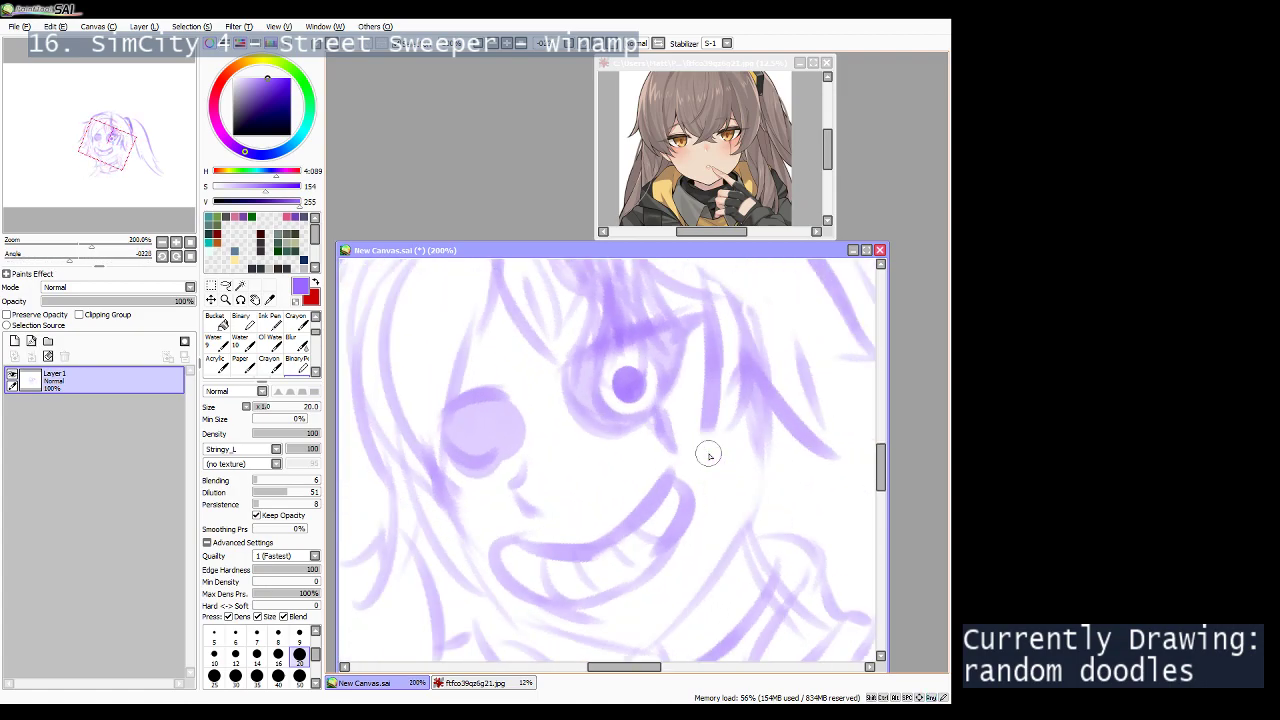
key("End")
key("End")
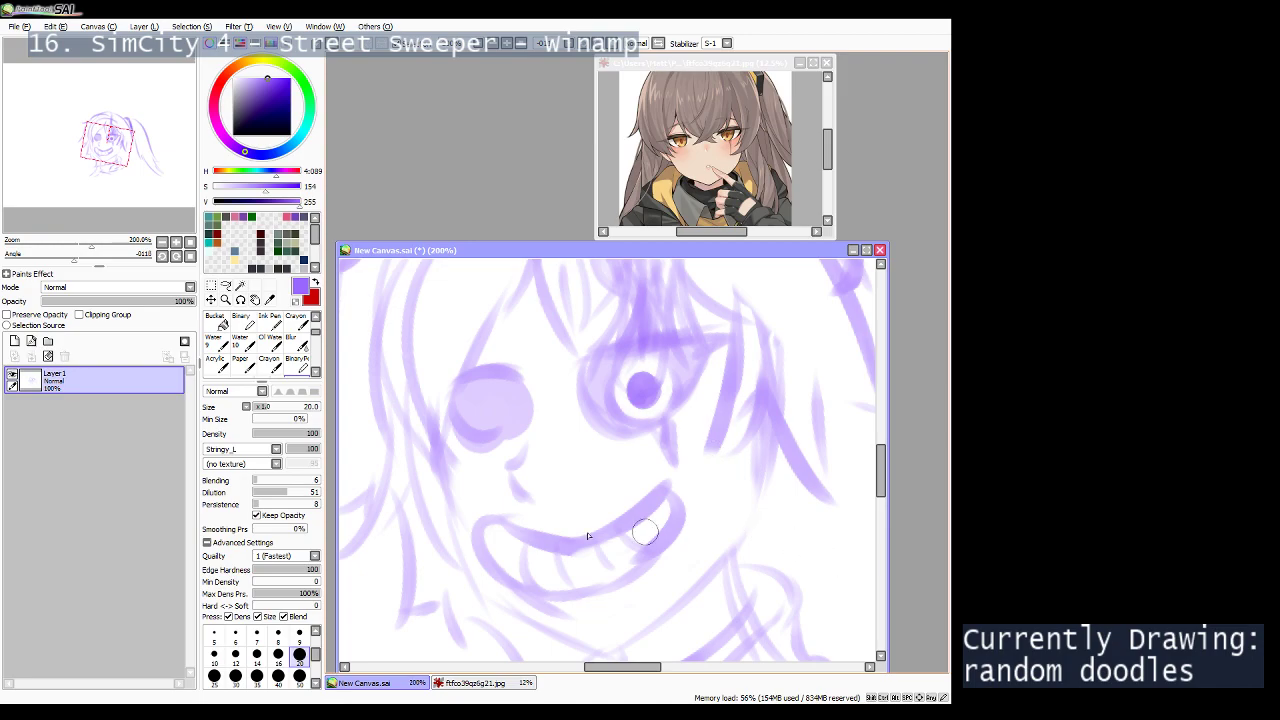
left_click(190, 243)
left_click(176, 244)
left_click(176, 244)
Sketch the curved folds inside the right part of the collar, undoing unwanted strokes.
left_click_drag(637, 536, 567, 368)
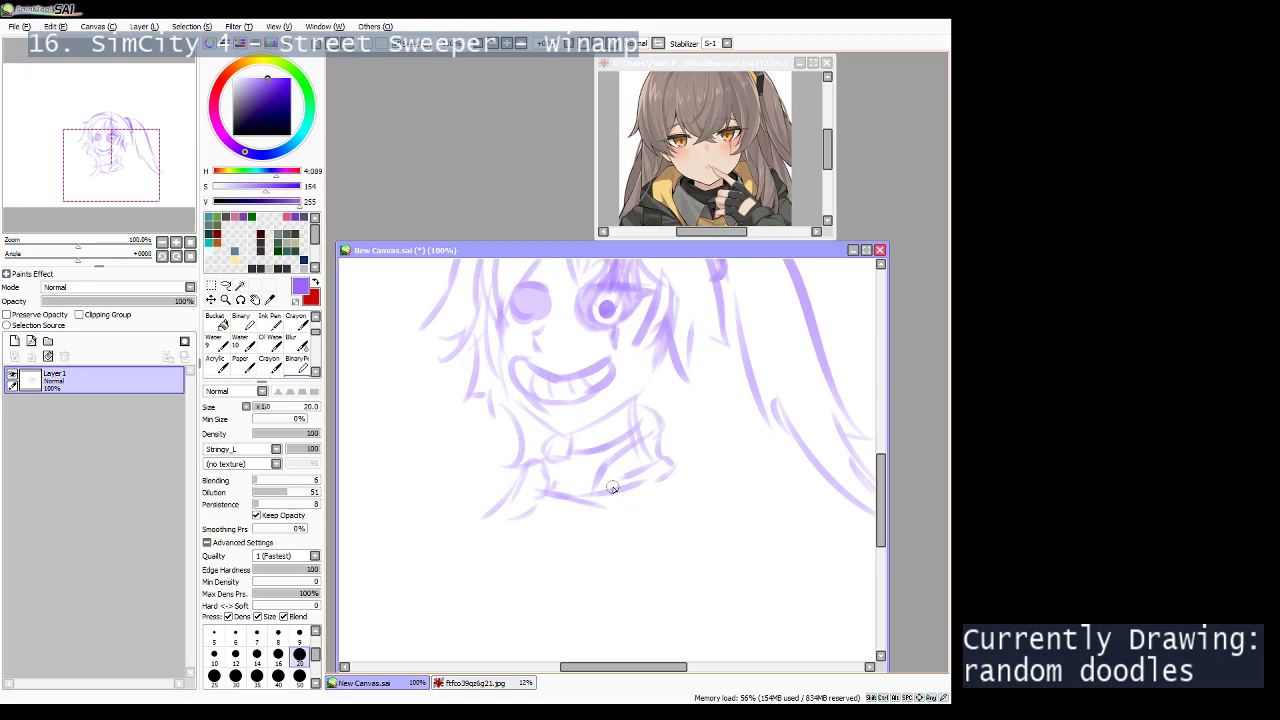
key("ctrl+z")
mouse_move(604, 474)
left_mouse_down()
mouse_move(633, 464)
mouse_move(629, 524)
mouse_move(690, 497)
mouse_move(670, 440)
mouse_move(689, 452)
left_mouse_up()
key("ctrl+z")
key("ctrl+z")
key("ctrl+z")
key("ctrl+z")
key("ctrl+z")
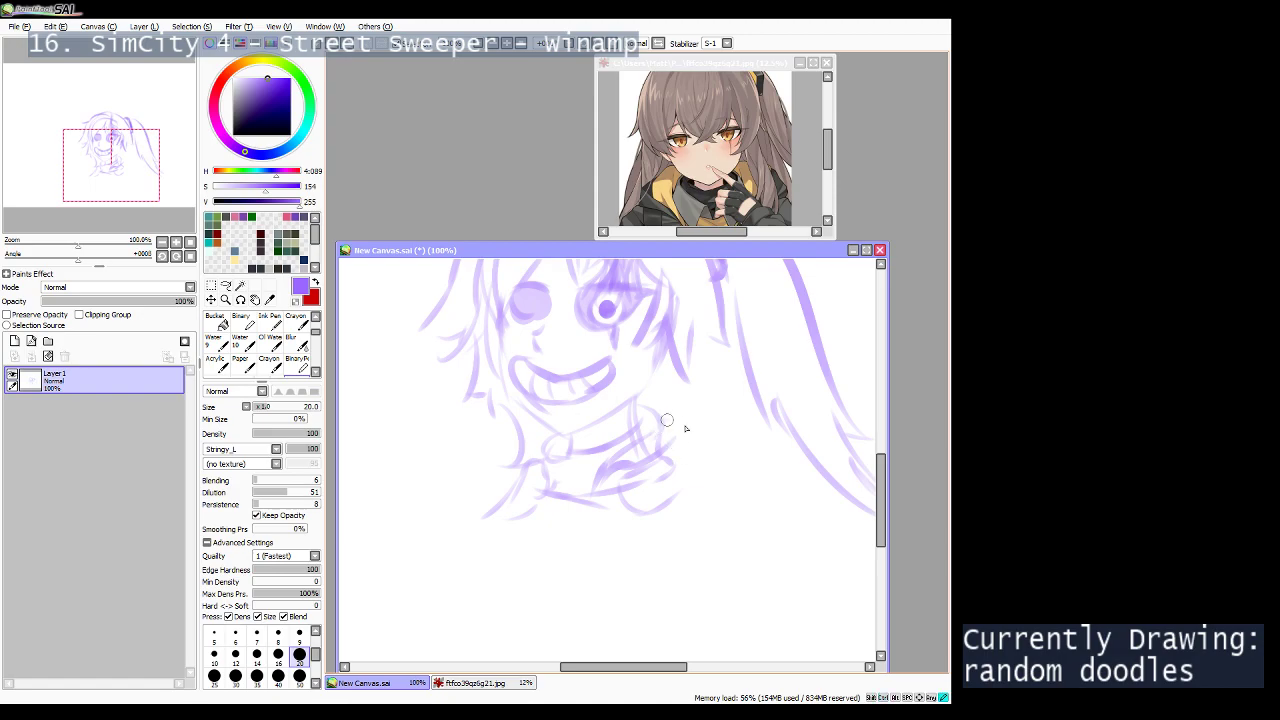
Sketch a pointed outer flap on the right side of the collar, retrying its outline after undoing strokes.
mouse_move(662, 431)
left_mouse_down()
mouse_move(691, 444)
mouse_move(709, 477)
left_mouse_up()
key("ctrl+z")
left_click_drag(702, 483, 653, 507)
key("ctrl+z")
key("ctrl+z")
key("ctrl+z")
mouse_move(688, 444)
left_mouse_down()
mouse_move(703, 482)
mouse_move(645, 506)
left_mouse_up()
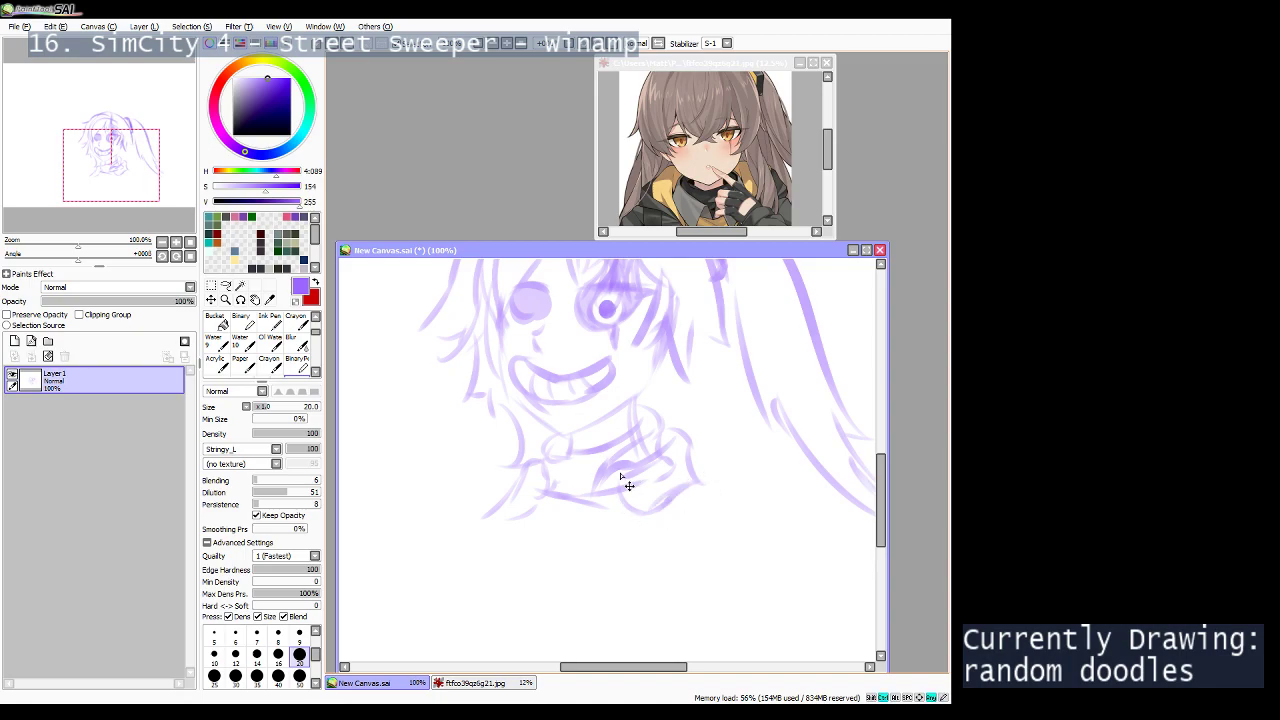
Erase the stray lines inside the right collar flap and trim the loose line ends at the lower left of the collar.
key("e")
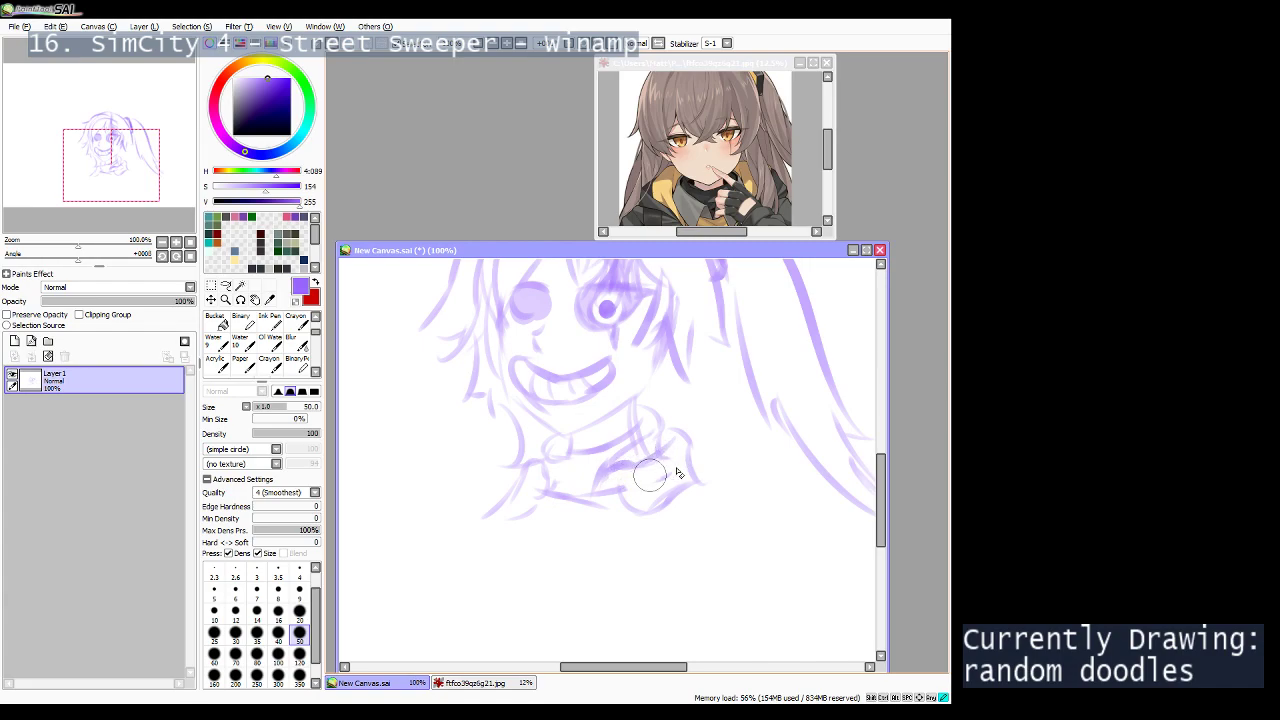
key("b")
key("e")
mouse_move(510, 500)
left_mouse_down()
mouse_move(503, 531)
mouse_move(519, 523)
left_mouse_up()
key("b")
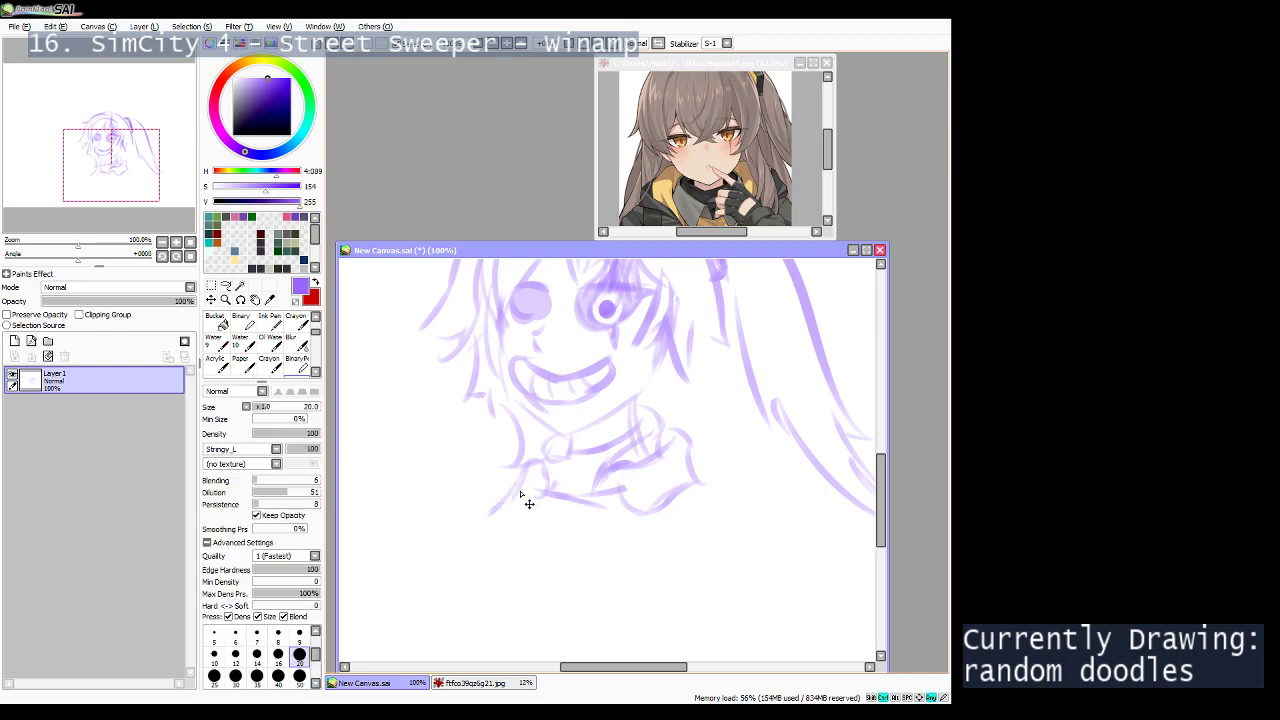
key("e")
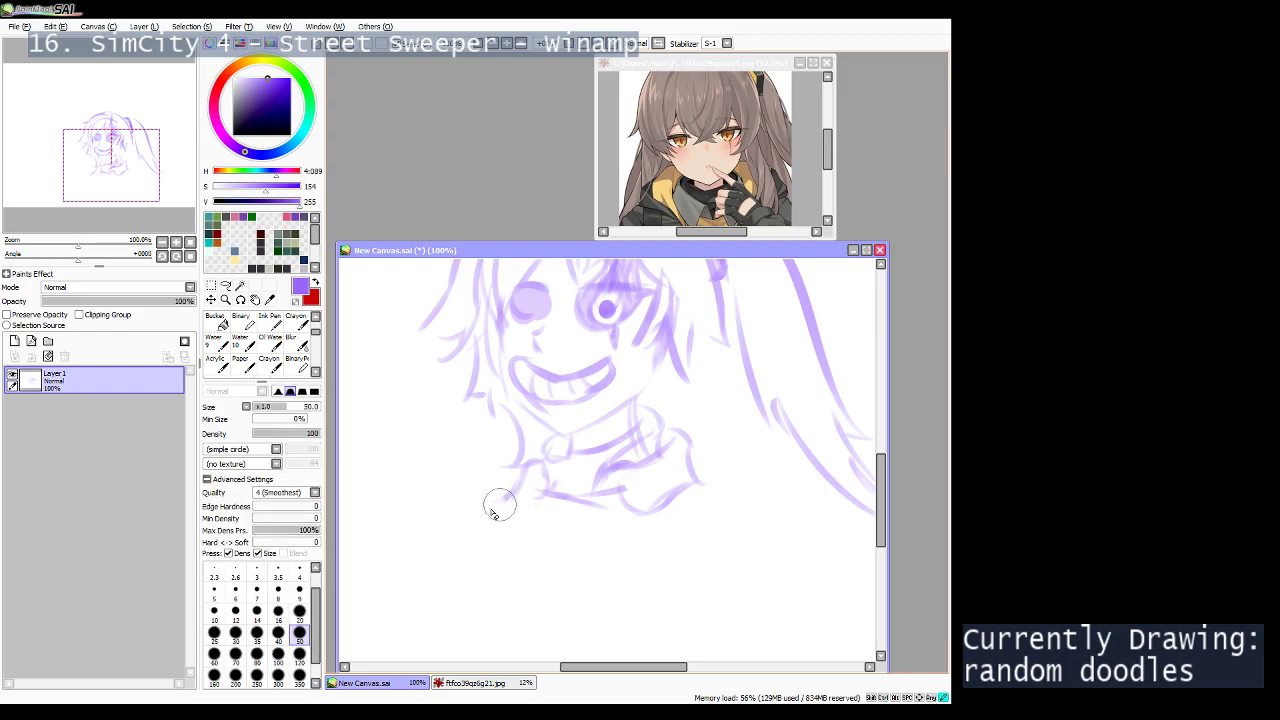
Redraw the left shoulder line and reinforce the collar's lower edge, undoing unwanted strokes.
key("b")
mouse_move(494, 512)
left_mouse_down()
mouse_move(542, 510)
mouse_move(516, 502)
mouse_move(526, 483)
mouse_move(537, 495)
mouse_move(528, 481)
mouse_move(548, 496)
mouse_move(539, 511)
mouse_move(530, 491)
mouse_move(551, 493)
mouse_move(532, 485)
mouse_move(584, 492)
mouse_move(545, 483)
mouse_move(538, 467)
mouse_move(567, 484)
mouse_move(542, 483)
mouse_move(573, 493)
mouse_move(538, 473)
mouse_move(603, 490)
mouse_move(576, 502)
mouse_move(783, 460)
mouse_move(730, 512)
mouse_move(745, 504)
mouse_move(742, 424)
left_mouse_up()
key("ctrl+z")
key("ctrl+z")
key("ctrl+z")
key("ctrl+z")
left_click_drag(677, 462, 667, 452)
left_click_drag(722, 476, 744, 506)
key("ctrl+z")
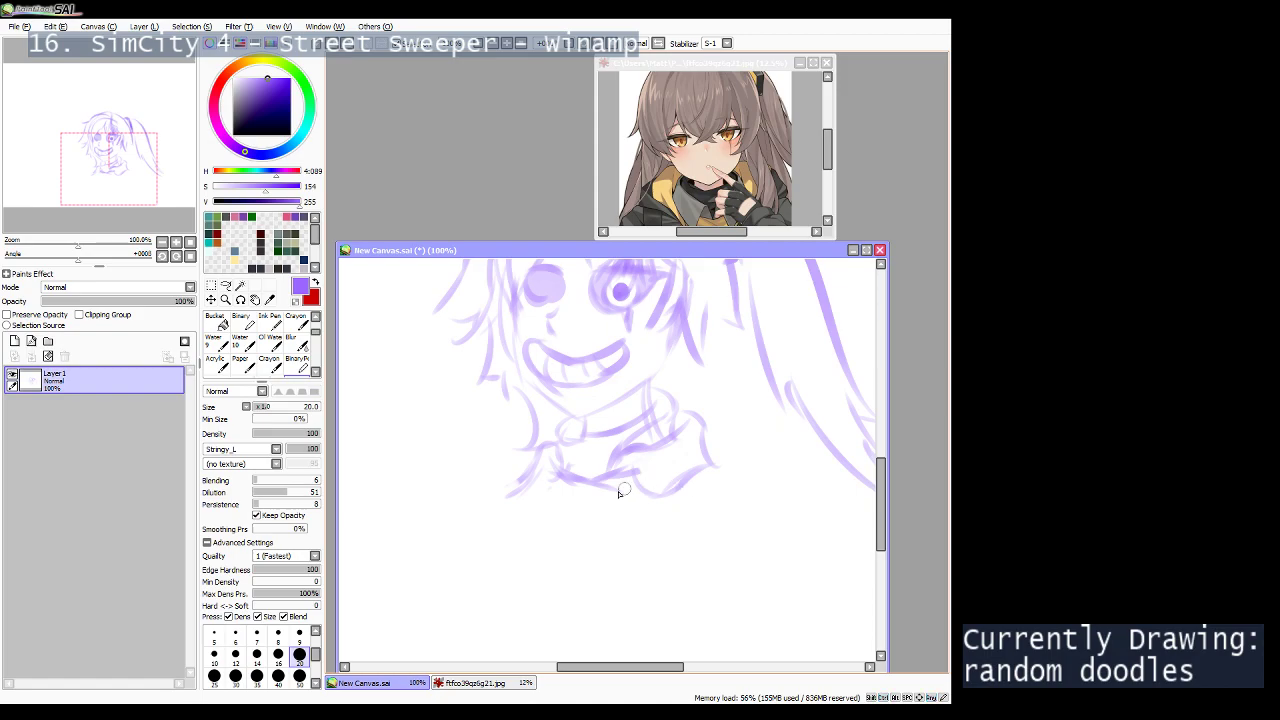
Undo the last two strokes and sketch the outer edge of the jacket collar's right flap.
key("ctrl+z")
key("ctrl+z")
mouse_move(698, 418)
left_mouse_down()
mouse_move(720, 434)
mouse_move(709, 451)
mouse_move(730, 449)
mouse_move(676, 508)
left_mouse_up()
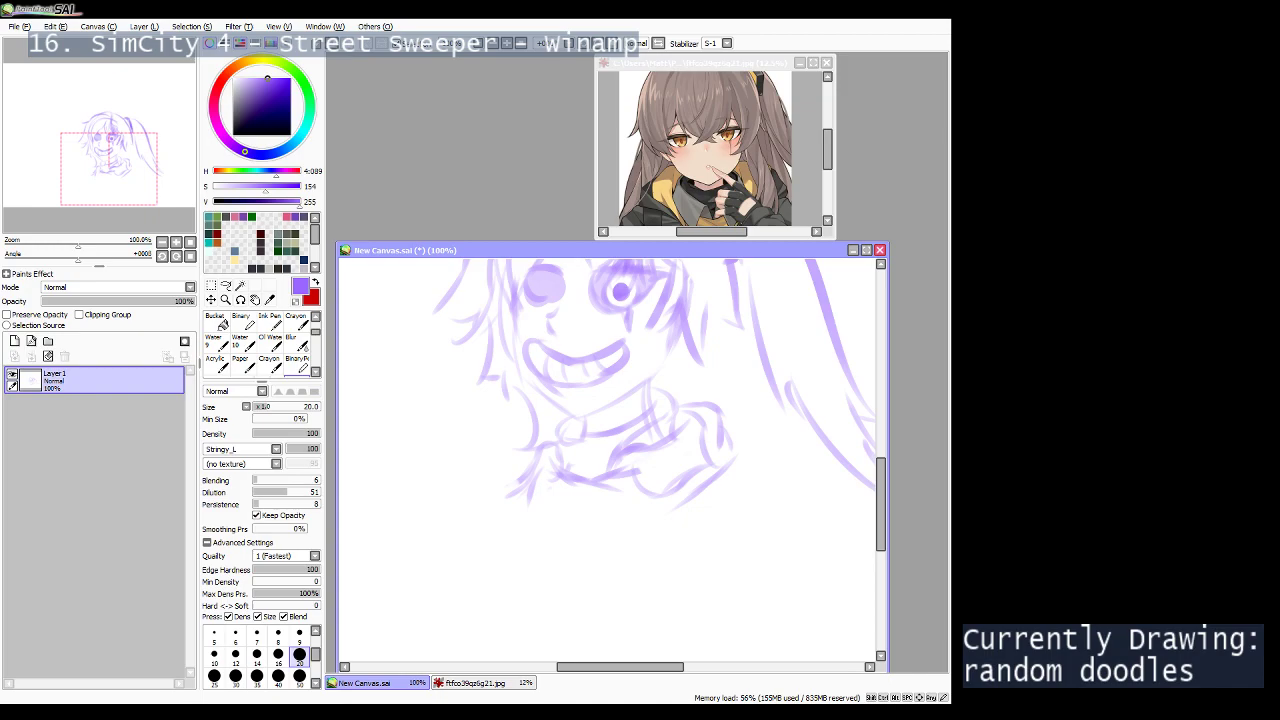
Maximize the program window, move the reference image out to the right and enlarge the canvas window.
left_click(908, 11)
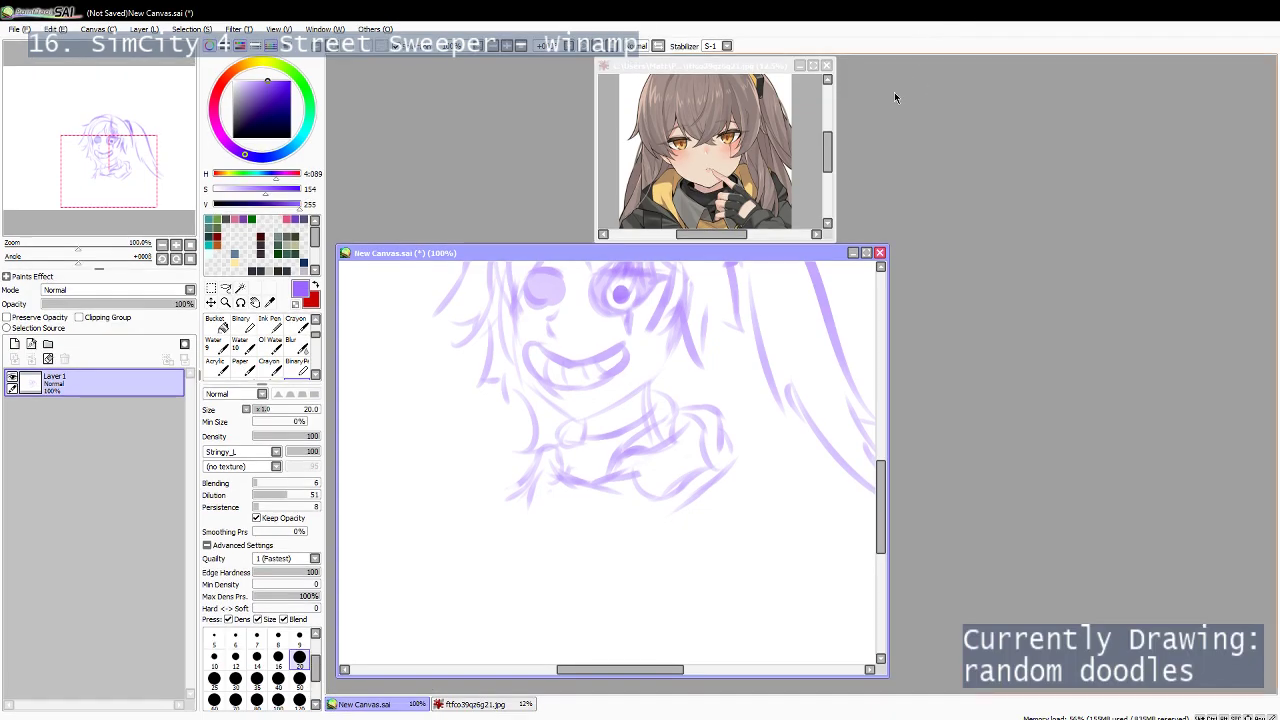
left_click_drag(740, 65, 1141, 100)
left_click_drag(888, 247, 1020, 85)
Shade the inside of the collar around the neck with the large marker, finishing on the watercolour brush.
left_click_drag(745, 329, 750, 358)
key("v")
mouse_move(636, 404)
left_mouse_down()
mouse_move(693, 375)
mouse_move(657, 403)
mouse_move(633, 357)
mouse_move(712, 358)
mouse_move(621, 403)
mouse_move(672, 389)
mouse_move(672, 414)
mouse_move(652, 413)
mouse_move(730, 371)
mouse_move(723, 356)
mouse_move(676, 409)
mouse_move(661, 382)
mouse_move(674, 402)
mouse_move(649, 401)
mouse_move(646, 442)
mouse_move(641, 387)
left_mouse_up()
key("c")
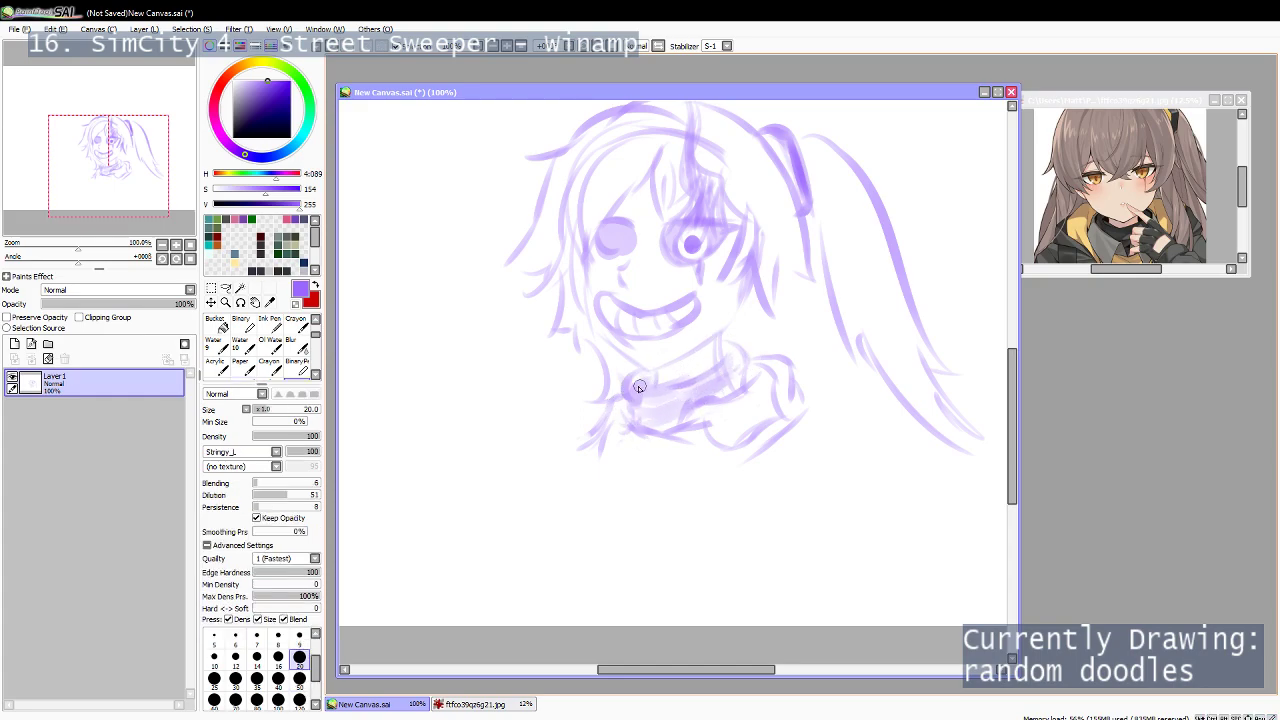
Redraw the jawline and chin below the grin with a firmer stroke, undoing unwanted strokes.
left_click_drag(688, 325, 688, 375)
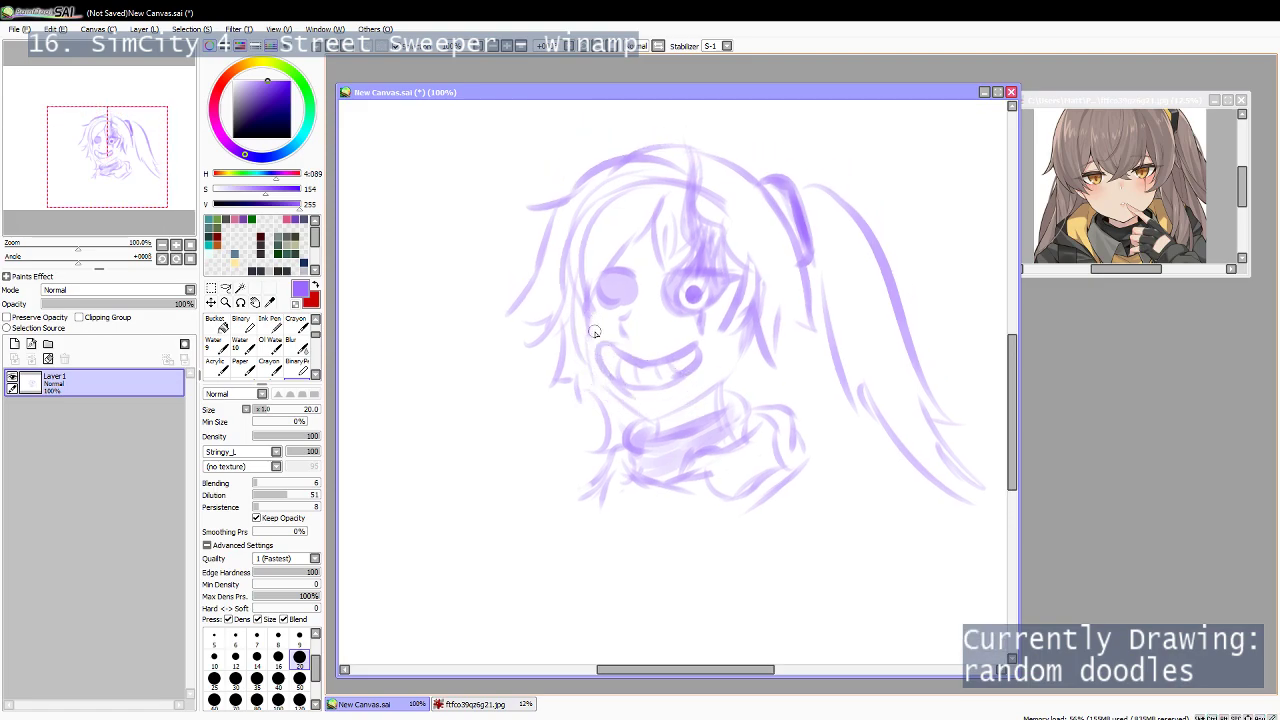
mouse_move(590, 342)
left_mouse_down()
mouse_move(621, 388)
mouse_move(593, 358)
mouse_move(602, 390)
mouse_move(593, 375)
mouse_move(627, 411)
mouse_move(735, 373)
left_mouse_up()
key("ctrl+z")
key("ctrl+z")
mouse_move(650, 418)
left_mouse_down()
mouse_move(728, 377)
mouse_move(726, 404)
left_mouse_up()
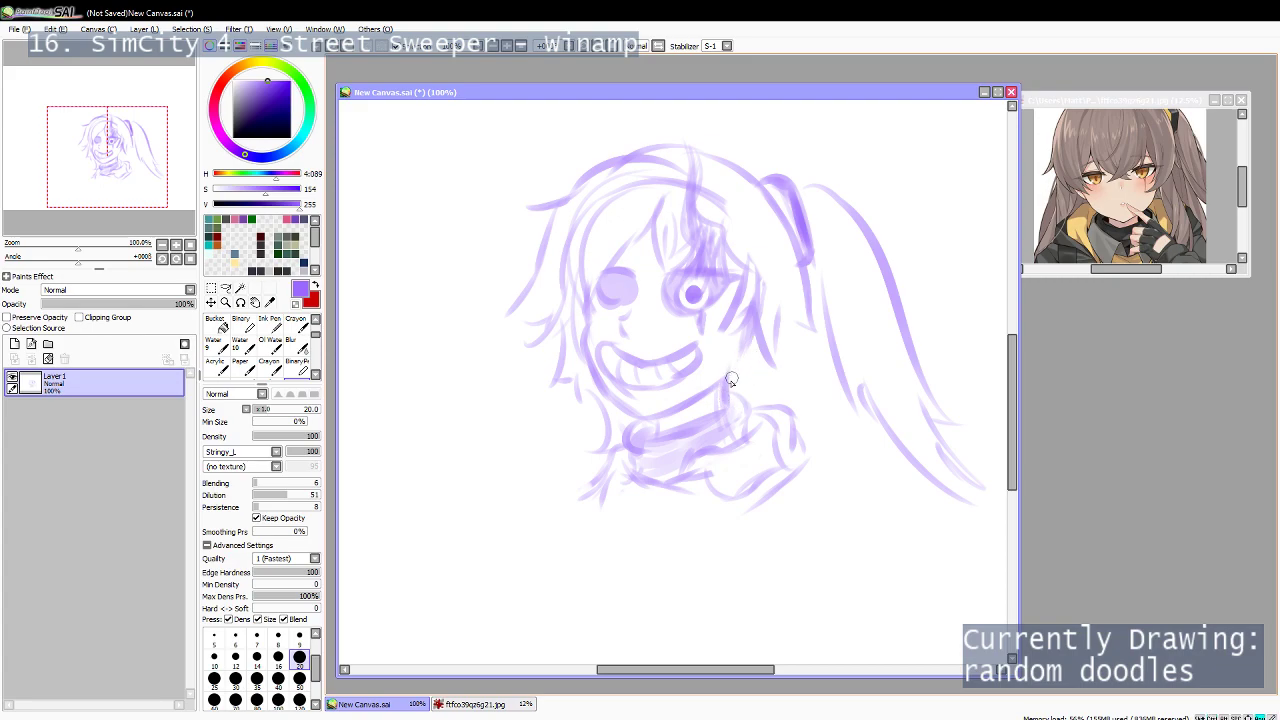
mouse_move(756, 330)
left_mouse_down()
mouse_move(684, 408)
mouse_move(729, 369)
left_mouse_up()
Redraw the outline of the left cheek, retrying the stroke after undoing it.
mouse_move(553, 382)
left_mouse_down()
mouse_move(551, 422)
mouse_move(583, 454)
left_mouse_up()
key("ctrl+z")
left_click_drag(562, 410, 586, 470)
key("ctrl+z")
key("ctrl+z")
left_click_drag(558, 402, 568, 455)
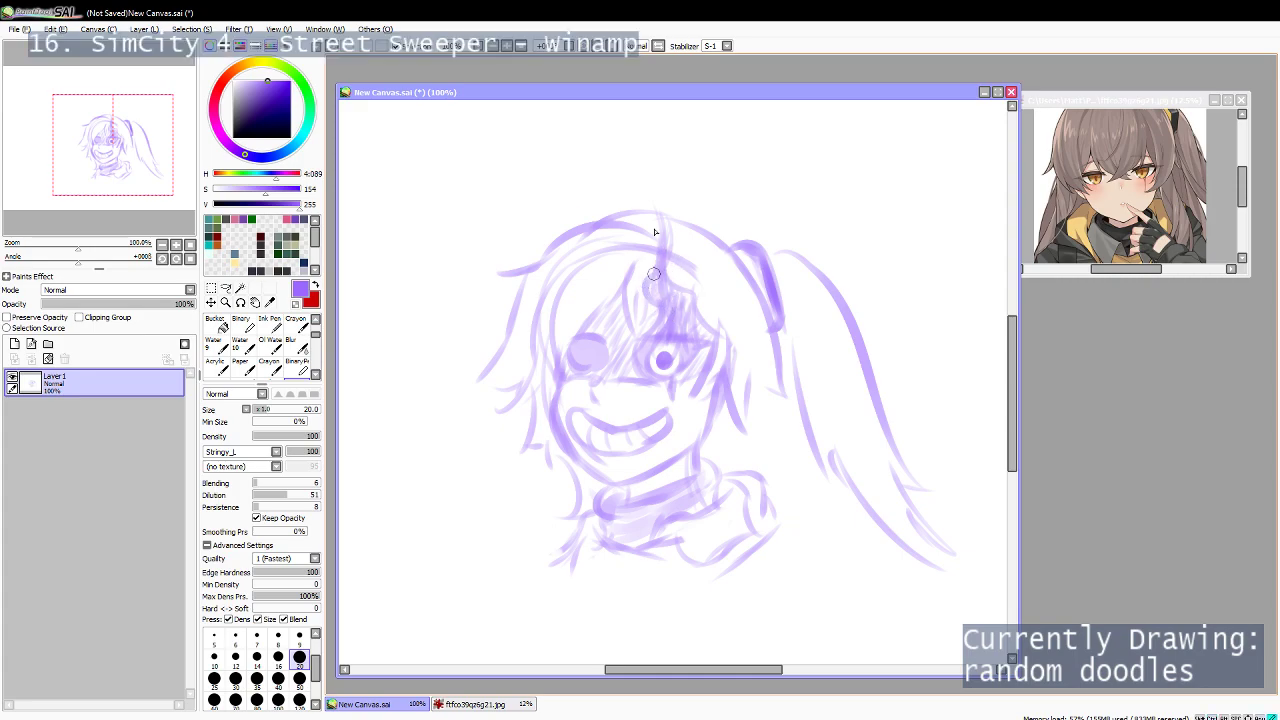
Redraw the hair lock running from the crown down the middle of the forehead, undoing failed strokes.
left_click_drag(667, 238, 659, 284)
left_click_drag(666, 206, 655, 284)
key("ctrl+z")
key("ctrl+z")
key("ctrl+z")
left_click_drag(656, 208, 661, 246)
mouse_move(654, 216)
left_mouse_down()
mouse_move(668, 288)
mouse_move(682, 263)
mouse_move(688, 335)
mouse_move(695, 296)
left_mouse_up()
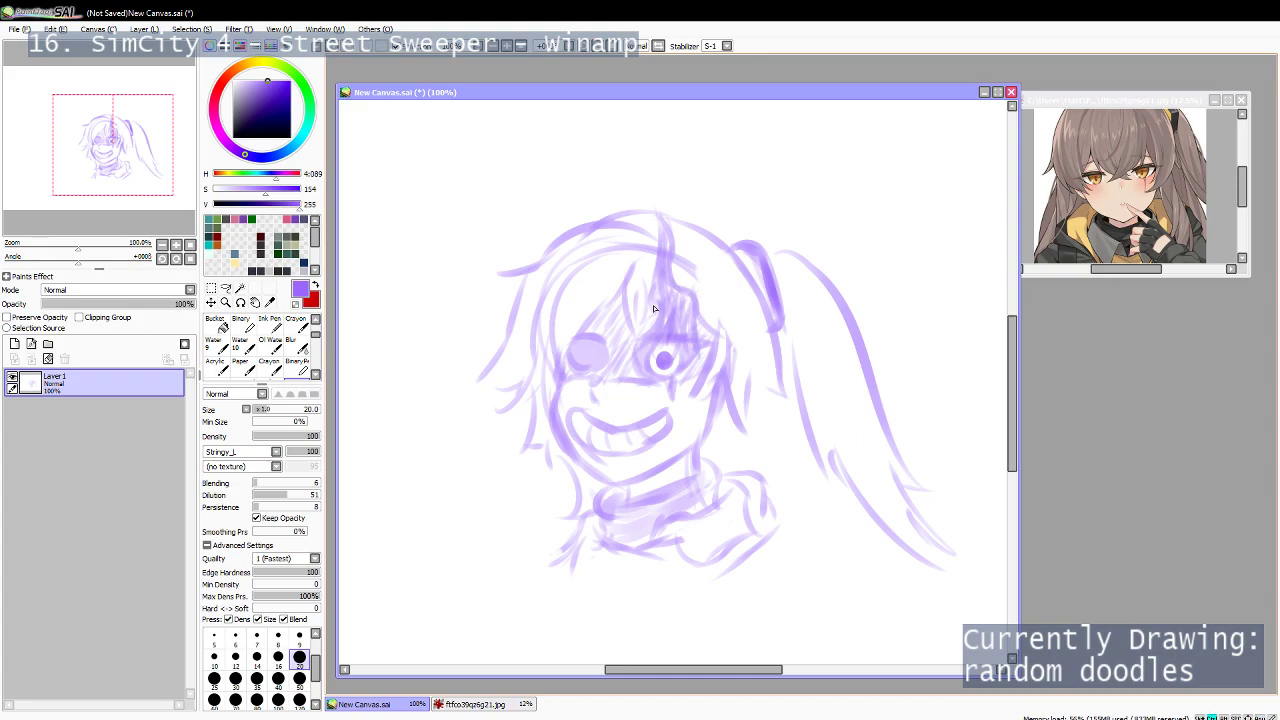
Try further edge strokes on the central forehead lock, undoing unwanted ones, and add a short line at its base.
left_click_drag(664, 315, 659, 223)
key("ctrl+z")
mouse_move(657, 283)
left_mouse_down()
mouse_move(679, 256)
mouse_move(665, 287)
mouse_move(661, 228)
left_mouse_up()
key("ctrl+z")
mouse_move(661, 297)
left_mouse_down()
mouse_move(652, 323)
mouse_move(669, 318)
left_mouse_up()
mouse_move(633, 377)
left_mouse_down()
mouse_move(646, 280)
mouse_move(622, 336)
left_mouse_up()
Lighten the shading above the scarred eye and along the central lock with the soft eraser, reduced to size 50.
left_click(315, 374)
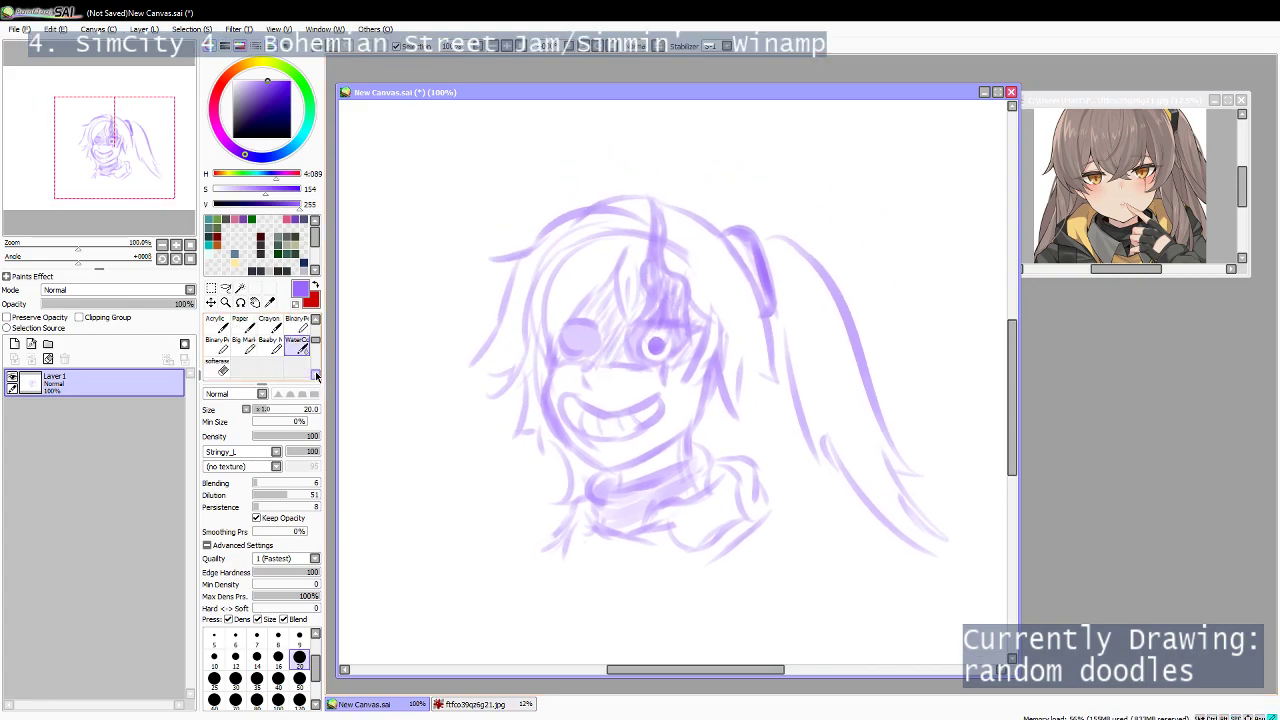
left_click(220, 342)
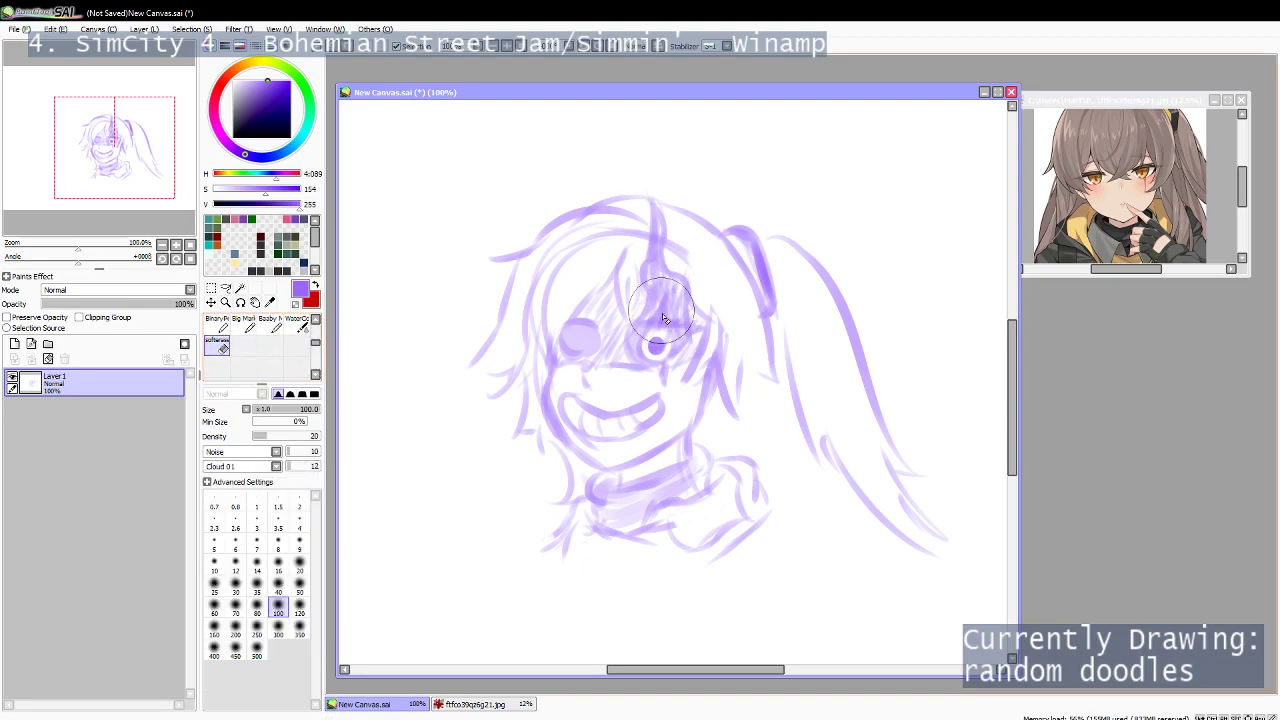
mouse_move(673, 330)
left_mouse_down()
mouse_move(657, 260)
mouse_move(673, 333)
mouse_move(563, 352)
mouse_move(703, 300)
mouse_move(661, 310)
mouse_move(668, 321)
mouse_move(658, 241)
mouse_move(653, 291)
mouse_move(666, 216)
mouse_move(666, 277)
mouse_move(654, 262)
mouse_move(663, 308)
left_mouse_up()
left_click(299, 585)
mouse_move(658, 248)
left_mouse_down()
mouse_move(660, 224)
mouse_move(658, 239)
left_mouse_up()
Fill the central forehead lock with the large marker, soften its shading and redefine its edges, undoing the last stroke.
key("c")
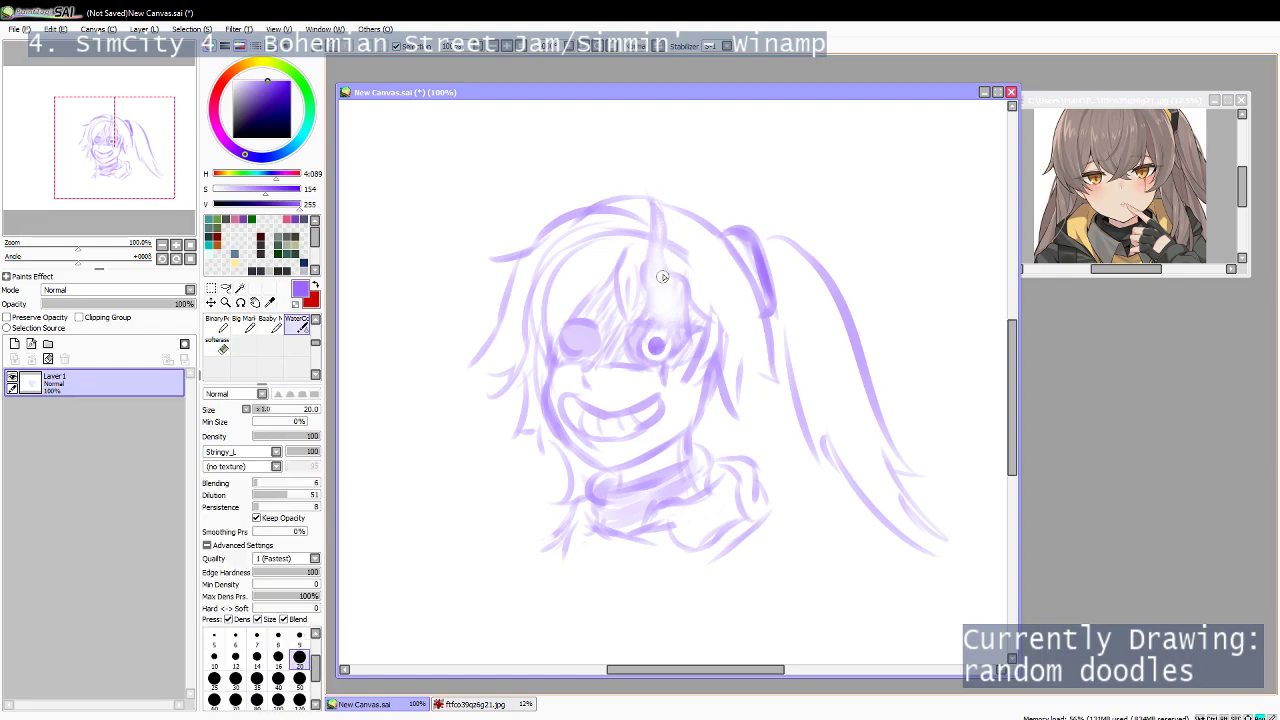
key("v")
left_click_drag(661, 299, 656, 254)
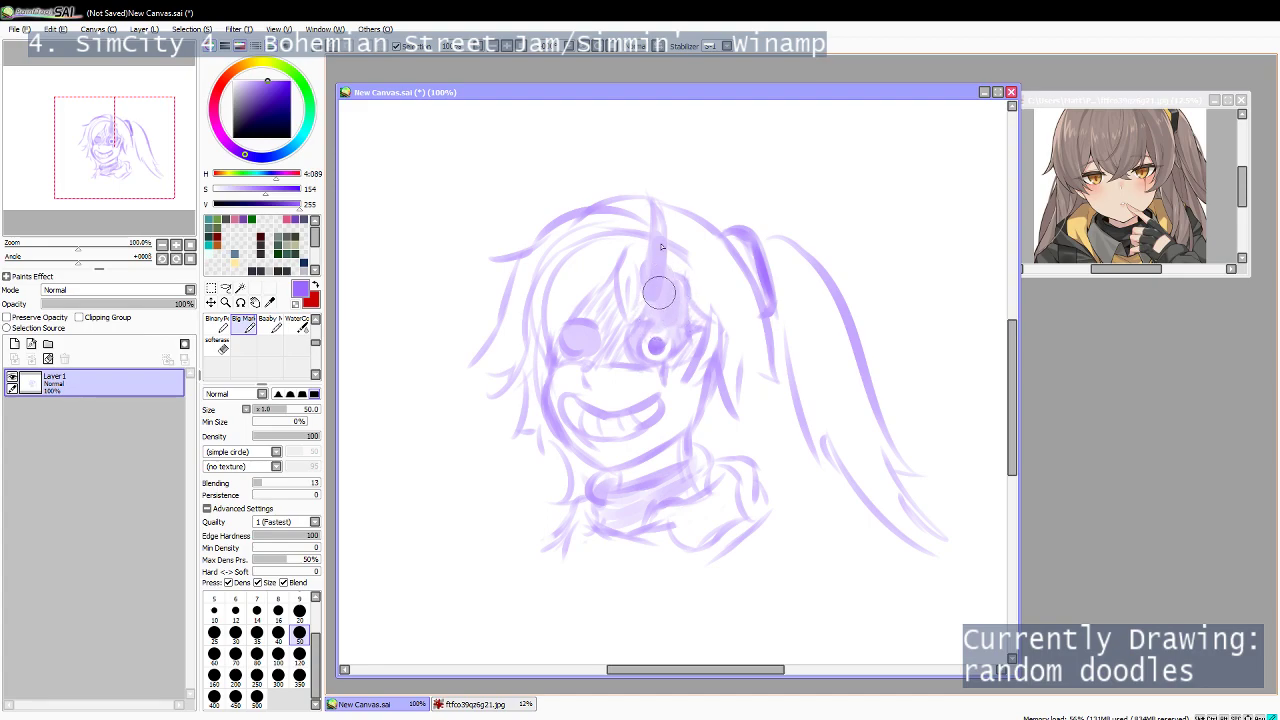
left_click(217, 344)
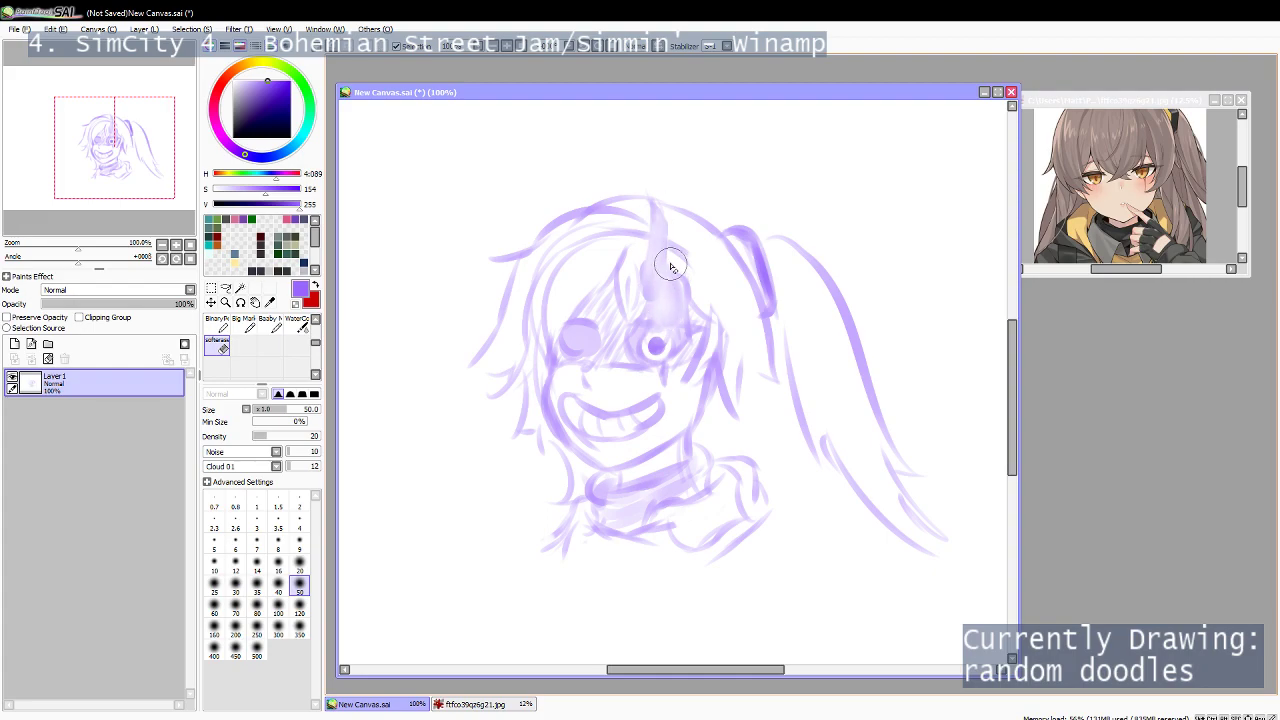
key("c")
left_click_drag(634, 283, 641, 224)
key("ctrl+z")
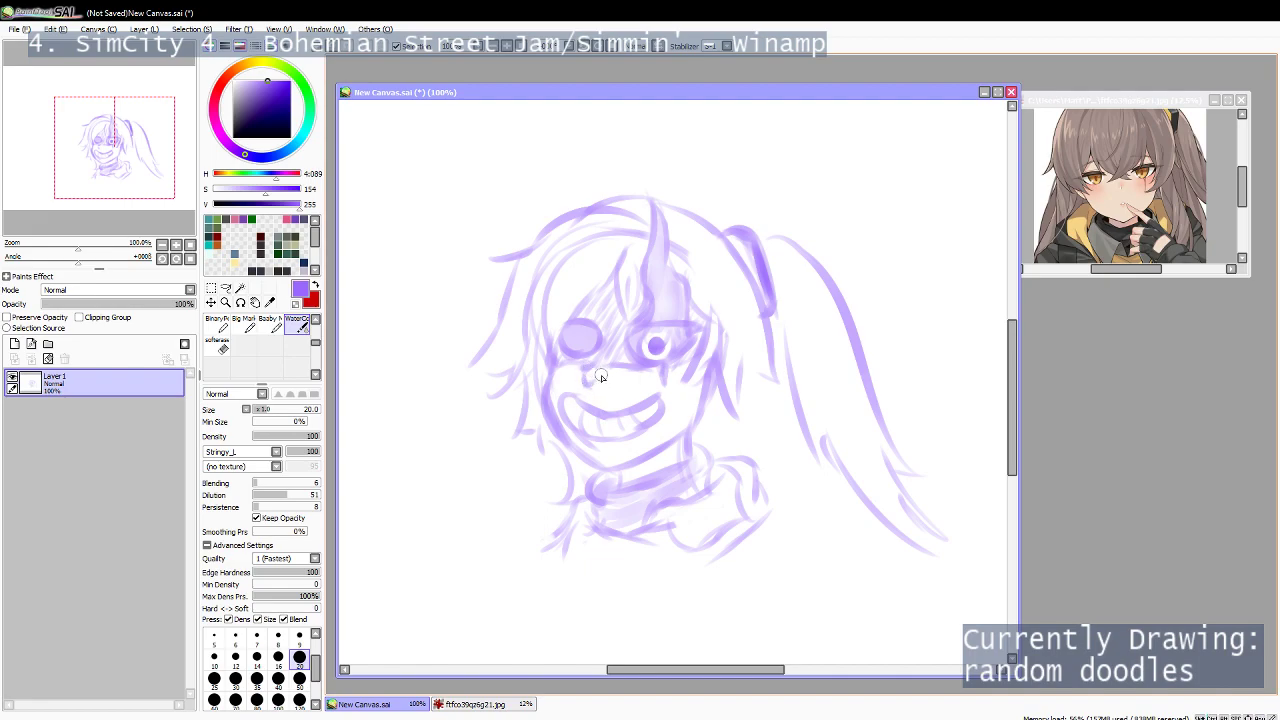
Outline the top of the left eye and hatch long strands into the hair on the left side.
left_click_drag(578, 322, 598, 322)
mouse_move(636, 238)
left_mouse_down()
mouse_move(548, 388)
mouse_move(540, 358)
mouse_move(627, 279)
mouse_move(522, 344)
left_mouse_up()
mouse_move(582, 256)
left_mouse_down()
mouse_move(523, 363)
mouse_move(515, 356)
left_mouse_up()
left_click_drag(540, 312, 496, 386)
left_click_drag(570, 244, 536, 338)
mouse_move(551, 276)
left_mouse_down()
mouse_move(524, 348)
mouse_move(514, 336)
left_mouse_up()
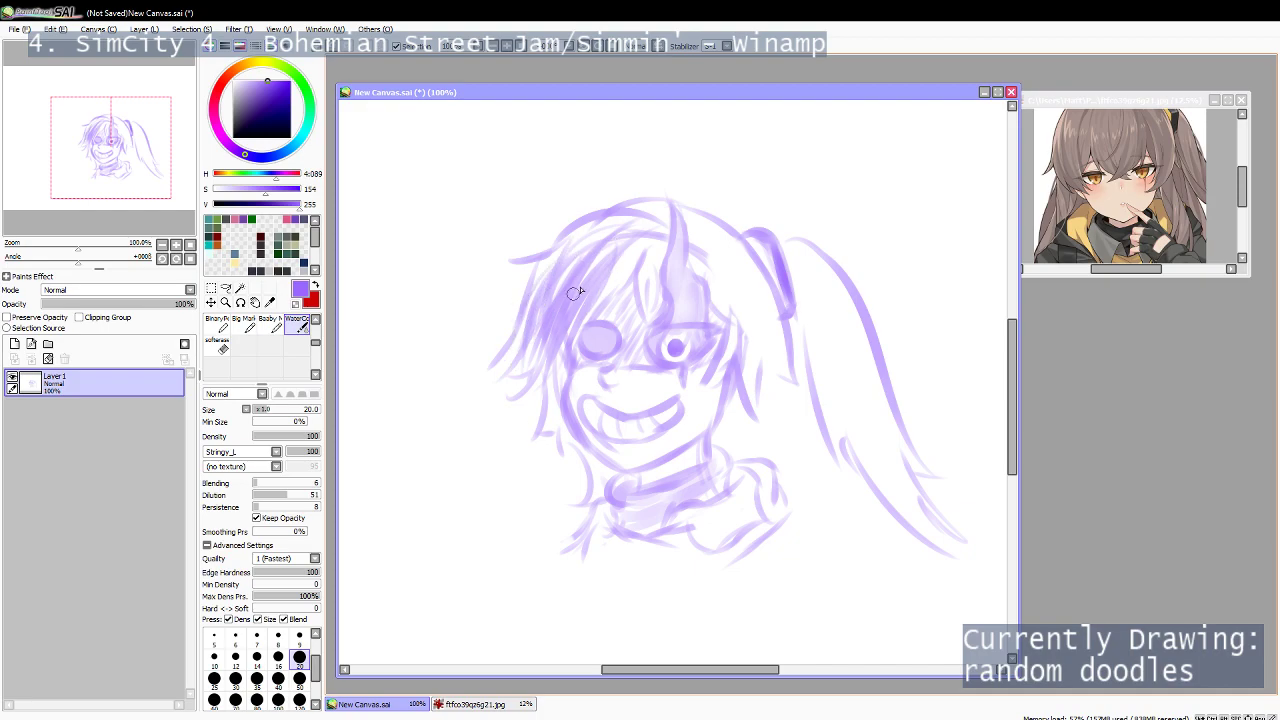
Hatch strands through the upper-left hair and the bangs around the central lock.
left_click_drag(645, 241, 598, 304)
left_click_drag(640, 254, 591, 306)
mouse_move(622, 230)
left_mouse_down()
mouse_move(577, 312)
mouse_move(540, 302)
left_mouse_up()
left_click_drag(600, 218, 530, 298)
mouse_move(636, 206)
left_mouse_down()
mouse_move(622, 278)
mouse_move(635, 290)
left_mouse_up()
left_click_drag(655, 226, 645, 302)
left_click_drag(672, 198, 648, 310)
mouse_move(662, 240)
left_mouse_down()
mouse_move(659, 278)
mouse_move(708, 308)
mouse_move(704, 290)
left_mouse_up()
Hatch strands down the hair on the right side between the scarred eye and the ponytail.
left_click_drag(706, 203, 735, 305)
left_click_drag(707, 225, 740, 340)
left_click_drag(736, 244, 746, 360)
left_click_drag(724, 280, 733, 350)
left_click_drag(710, 230, 745, 345)
mouse_move(750, 252)
left_mouse_down()
mouse_move(755, 370)
mouse_move(742, 358)
left_mouse_up()
mouse_move(746, 278)
left_mouse_down()
mouse_move(760, 378)
mouse_move(772, 356)
mouse_move(790, 376)
left_mouse_up()
Hatch long strands down the full length of the side ponytail and along its inner edge.
left_click_drag(812, 300, 840, 436)
left_click_drag(792, 250, 815, 362)
mouse_move(812, 285)
left_mouse_down()
mouse_move(840, 420)
mouse_move(874, 455)
mouse_move(880, 484)
left_mouse_up()
left_click_drag(836, 374, 896, 508)
left_click_drag(848, 344, 886, 488)
mouse_move(856, 384)
left_mouse_down()
mouse_move(919, 516)
mouse_move(904, 498)
left_mouse_up()
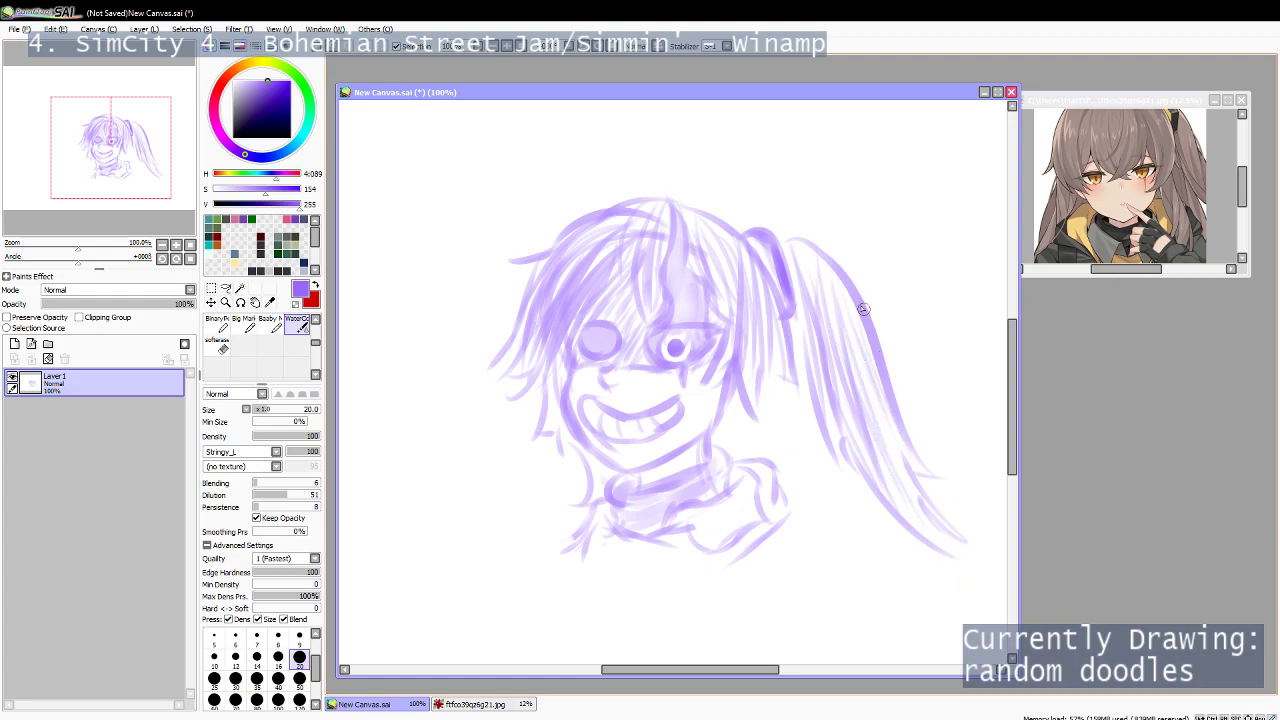
left_click_drag(836, 334, 829, 362)
mouse_move(786, 294)
left_mouse_down()
mouse_move(796, 351)
mouse_move(826, 370)
left_mouse_up()
left_click_drag(786, 272, 813, 412)
left_click_drag(818, 295, 844, 388)
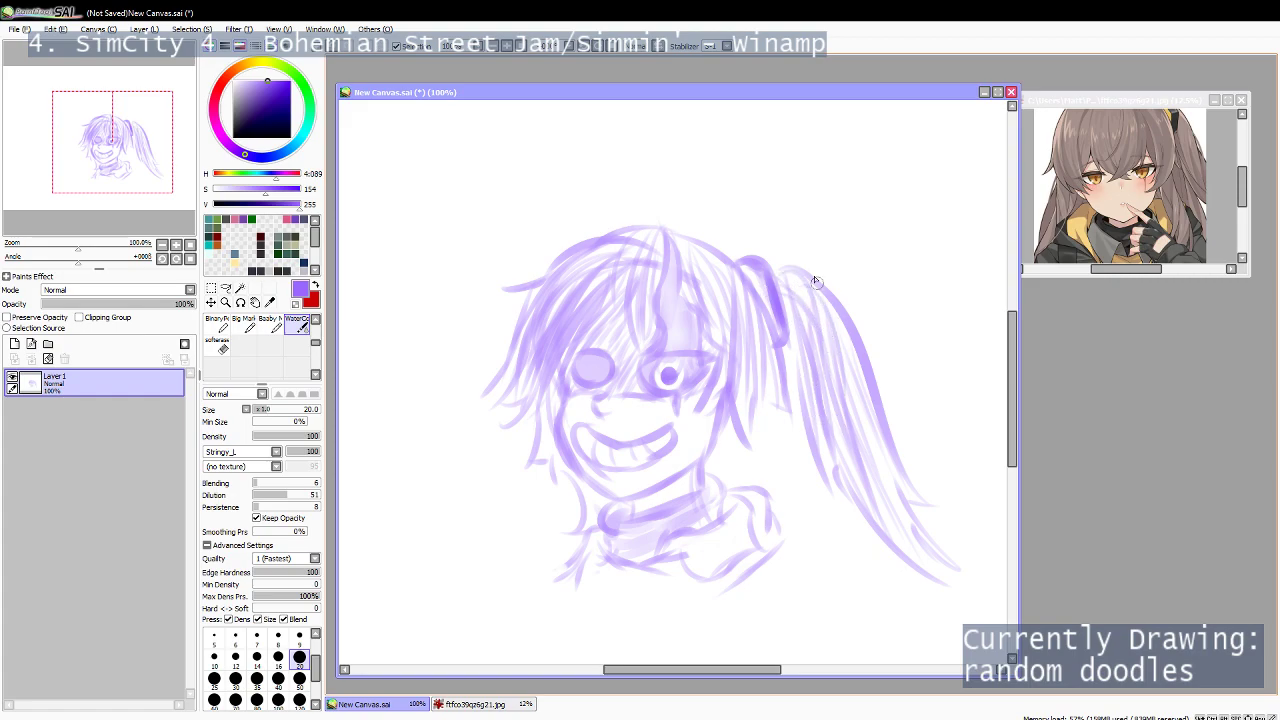
left_click_drag(798, 318, 814, 434)
left_click_drag(790, 325, 797, 420)
left_click_drag(805, 362, 835, 505)
left_click_drag(831, 437, 846, 491)
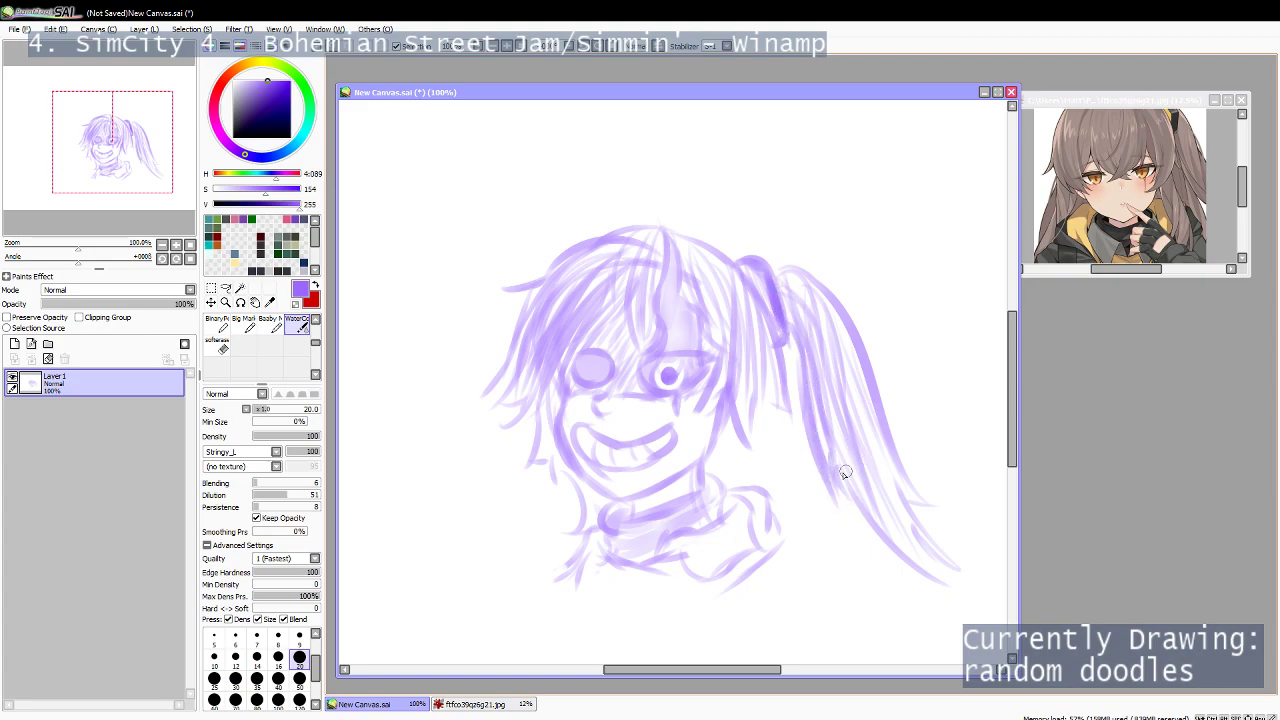
Reduce the brush size to 14 and reinforce the ponytail's inner edge, tip and outer strands.
key("bracketleft")
key("bracketleft")
mouse_move(790, 330)
left_mouse_down()
mouse_move(812, 457)
mouse_move(810, 390)
mouse_move(840, 497)
left_mouse_up()
mouse_move(836, 446)
left_mouse_down()
mouse_move(862, 505)
mouse_move(840, 464)
mouse_move(952, 595)
mouse_move(946, 556)
left_mouse_up()
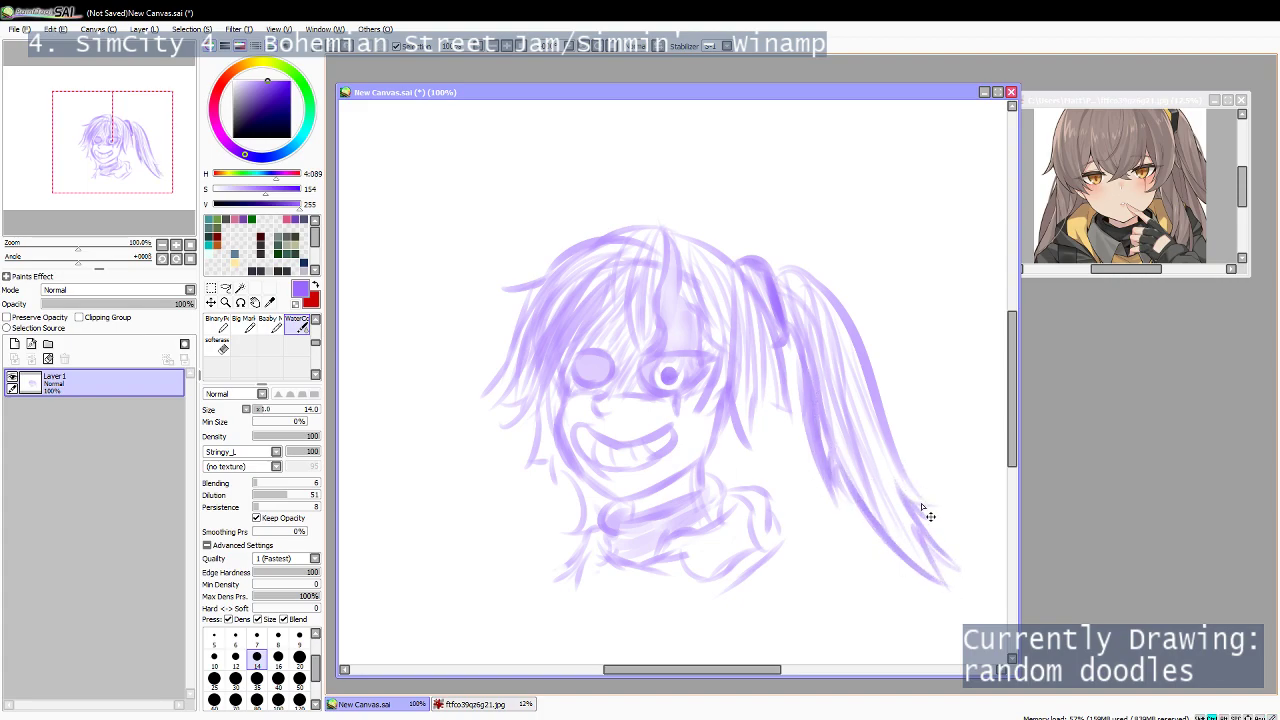
mouse_move(920, 505)
left_mouse_down()
mouse_move(895, 411)
mouse_move(891, 448)
mouse_move(860, 344)
left_mouse_up()
key("ctrl+z")
left_click_drag(893, 450, 854, 337)
mouse_move(777, 272)
left_mouse_down()
mouse_move(822, 287)
mouse_move(852, 336)
left_mouse_up()
Reinforce the left shoulder lines and darken the fill of the left eye, undoing the last stroke.
left_click_drag(731, 391, 748, 273)
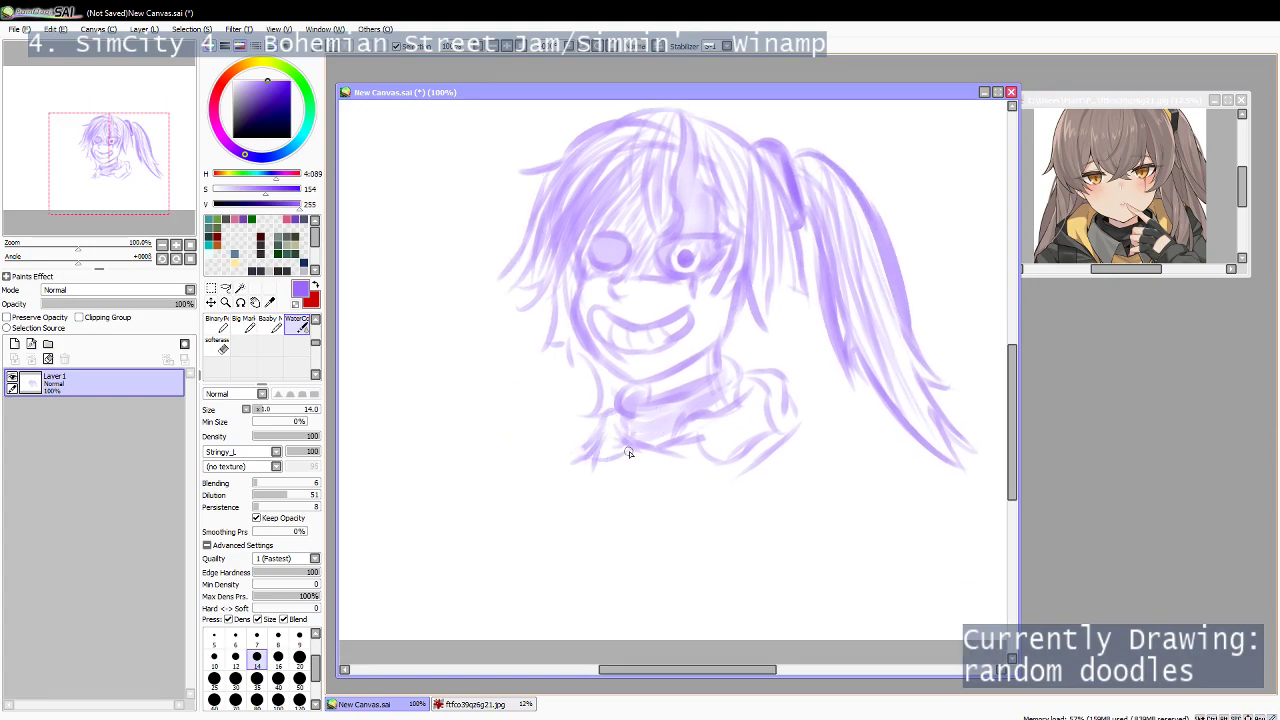
left_click_drag(625, 434, 593, 481)
left_click_drag(587, 407, 583, 457)
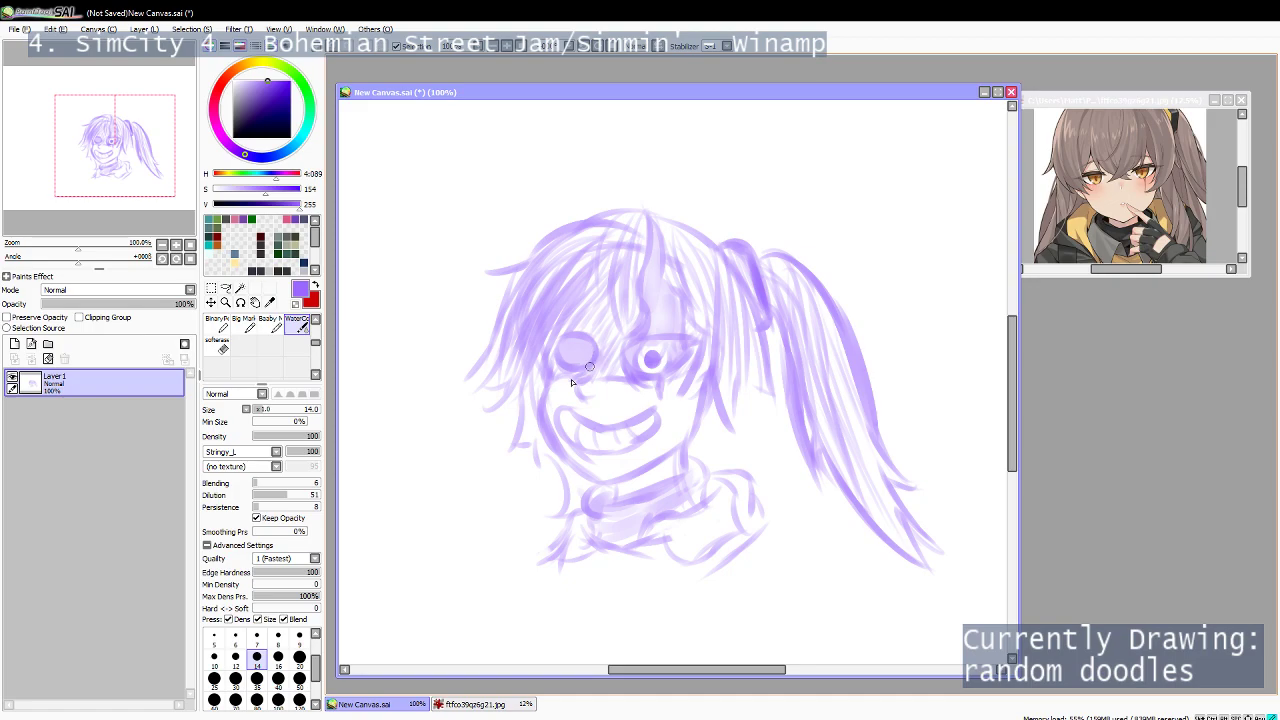
left_click_drag(586, 379, 585, 395)
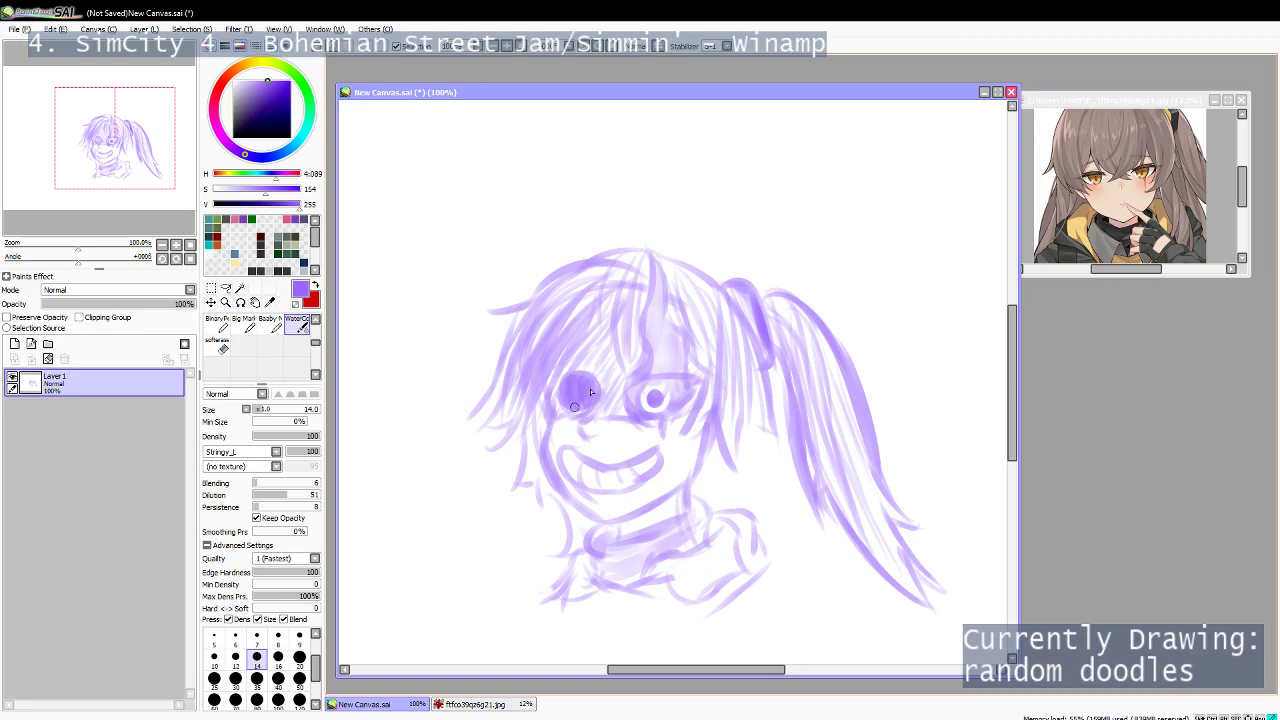
left_click_drag(602, 418, 623, 410)
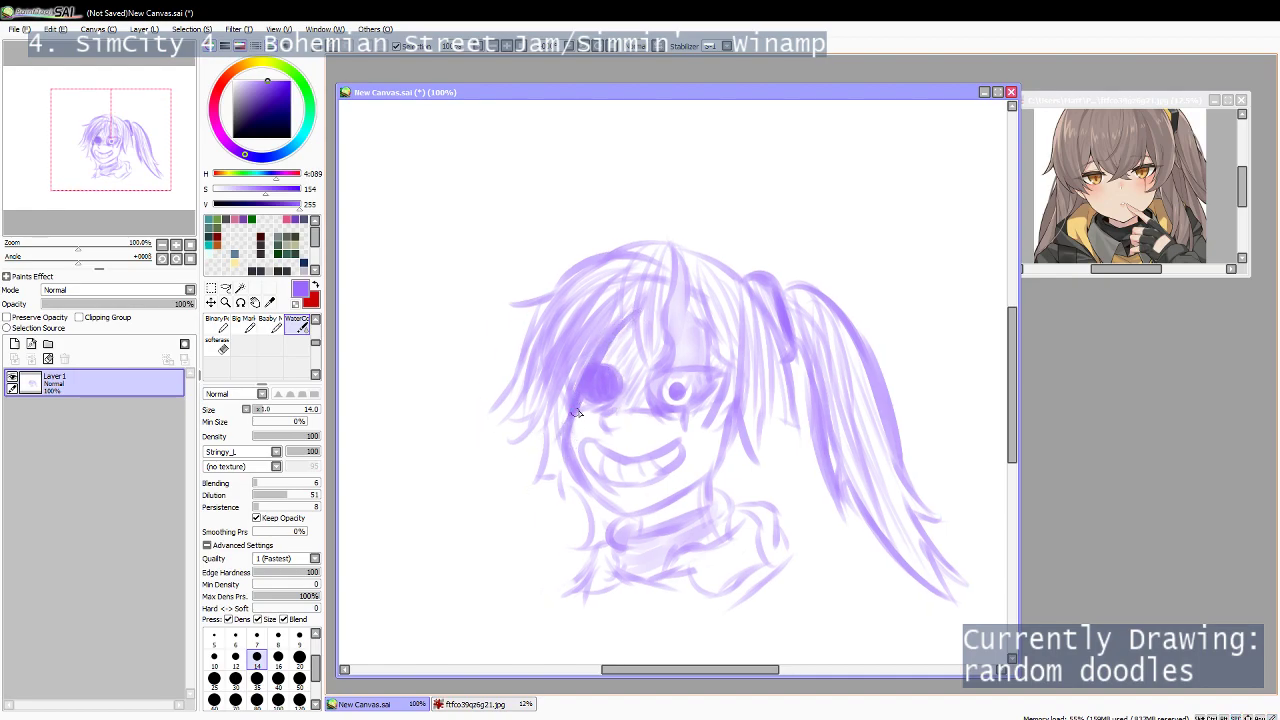
key("ctrl+z")
Redraw the outer hair contour from the upper-left tuft to the crown, undoing and retrying the curve repeatedly.
mouse_move(582, 274)
left_mouse_down()
mouse_move(514, 303)
mouse_move(615, 246)
mouse_move(580, 274)
mouse_move(681, 247)
left_mouse_up()
key("ctrl+z")
mouse_move(551, 300)
left_mouse_down()
mouse_move(622, 253)
mouse_move(615, 262)
left_mouse_up()
key("ctrl+z")
key("ctrl+z")
mouse_move(552, 295)
left_mouse_down()
mouse_move(579, 259)
mouse_move(642, 245)
left_mouse_up()
key("ctrl+z")
key("ctrl+z")
mouse_move(577, 269)
left_mouse_down()
mouse_move(624, 267)
mouse_move(583, 270)
mouse_move(566, 287)
mouse_move(600, 271)
mouse_move(581, 268)
mouse_move(569, 283)
mouse_move(615, 271)
mouse_move(571, 278)
mouse_move(590, 262)
mouse_move(617, 259)
mouse_move(615, 277)
mouse_move(562, 288)
mouse_move(625, 275)
mouse_move(586, 297)
mouse_move(550, 296)
mouse_move(627, 253)
left_mouse_up()
key("ctrl+z")
key("ctrl+z")
key("ctrl+z")
key("ctrl+z")
key("ctrl+z")
key("ctrl+z")
left_click_drag(562, 290, 608, 257)
key("ctrl+z")
key("ctrl+z")
key("ctrl+z")
mouse_move(556, 289)
left_mouse_down()
mouse_move(600, 255)
mouse_move(658, 242)
mouse_move(646, 242)
left_mouse_up()
key("ctrl+z")
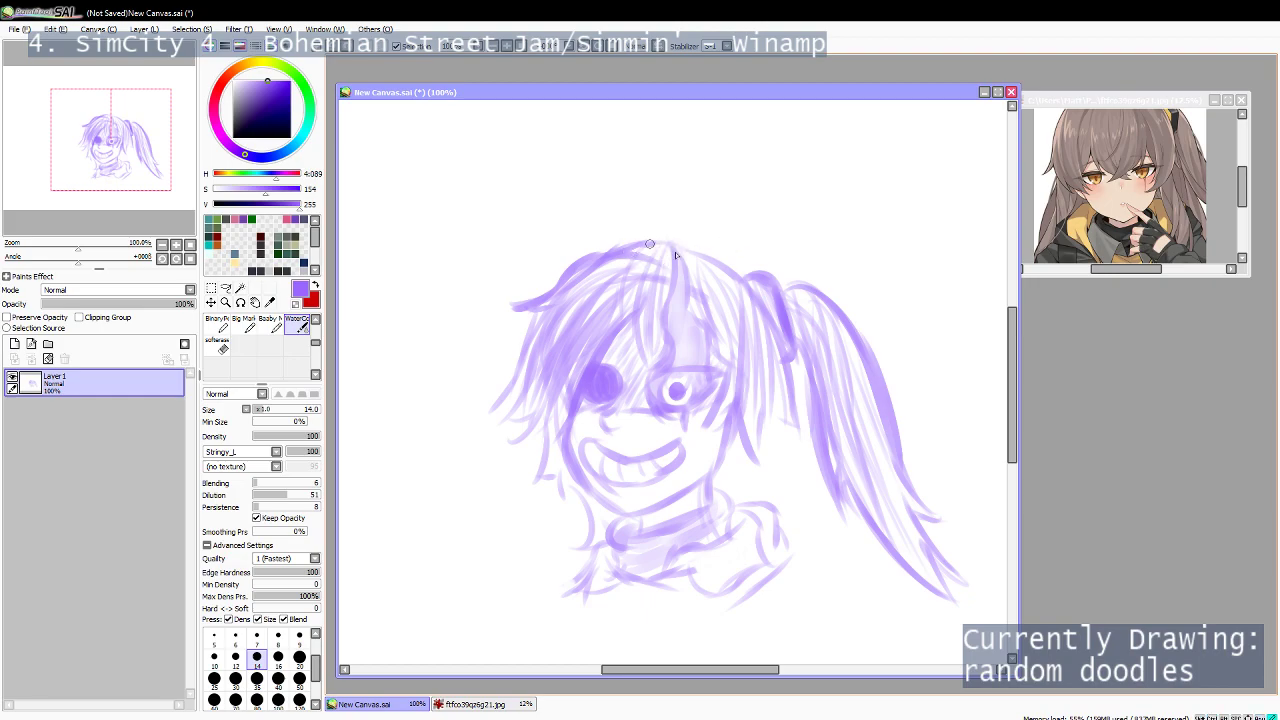
Redraw the hair strands beside the ponytail's hair tie, undoing unwanted strokes.
left_click_drag(751, 276, 772, 362)
key("ctrl+z")
mouse_move(746, 283)
left_mouse_down()
mouse_move(797, 362)
mouse_move(782, 333)
mouse_move(792, 413)
left_mouse_up()
key("ctrl+z")
key("ctrl+z")
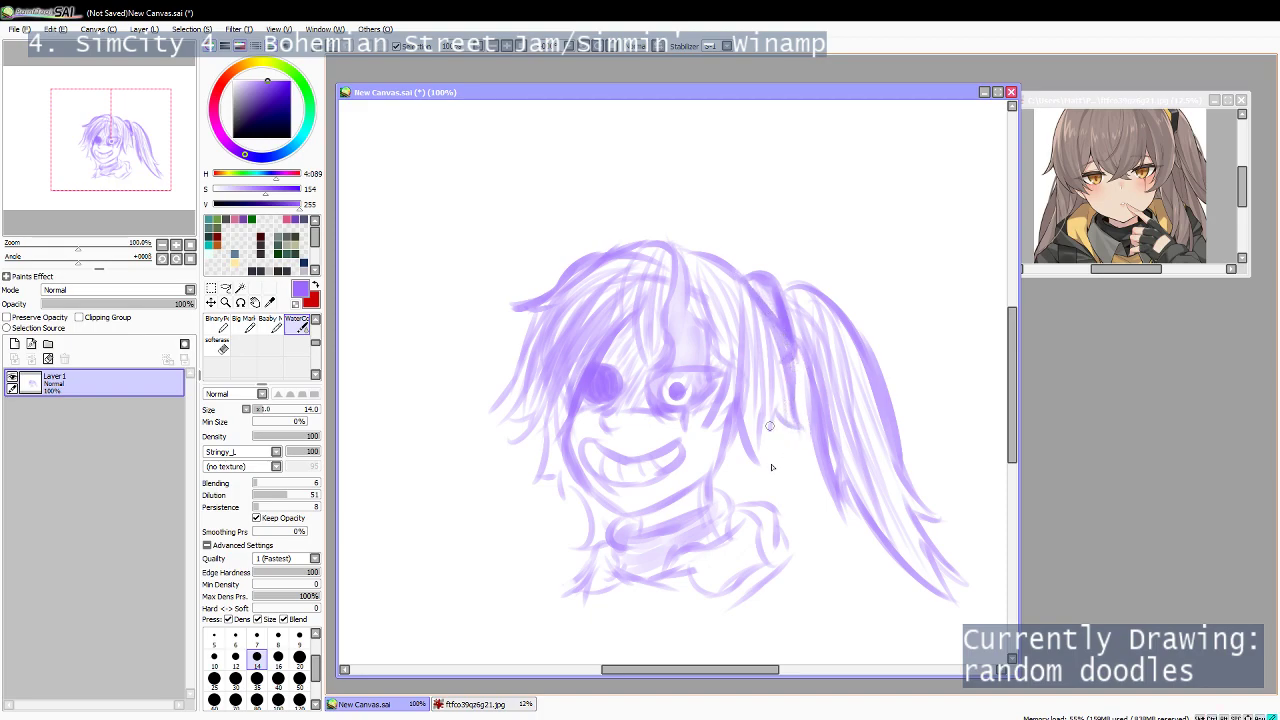
key("ctrl+z")
Refine the side lock and right cheek edge beside the scarred eye, undoing unwanted strokes.
mouse_move(733, 424)
left_mouse_down()
mouse_move(714, 461)
mouse_move(744, 429)
left_mouse_up()
key("ctrl+z")
mouse_move(714, 475)
left_mouse_down()
mouse_move(742, 436)
mouse_move(728, 470)
mouse_move(766, 477)
mouse_move(792, 416)
mouse_move(743, 391)
mouse_move(752, 398)
mouse_move(692, 420)
left_mouse_up()
key("ctrl+z")
left_click_drag(730, 376, 704, 422)
mouse_move(697, 290)
left_mouse_down()
mouse_move(713, 355)
mouse_move(712, 343)
left_mouse_up()
key("ctrl+z")
key("ctrl+z")
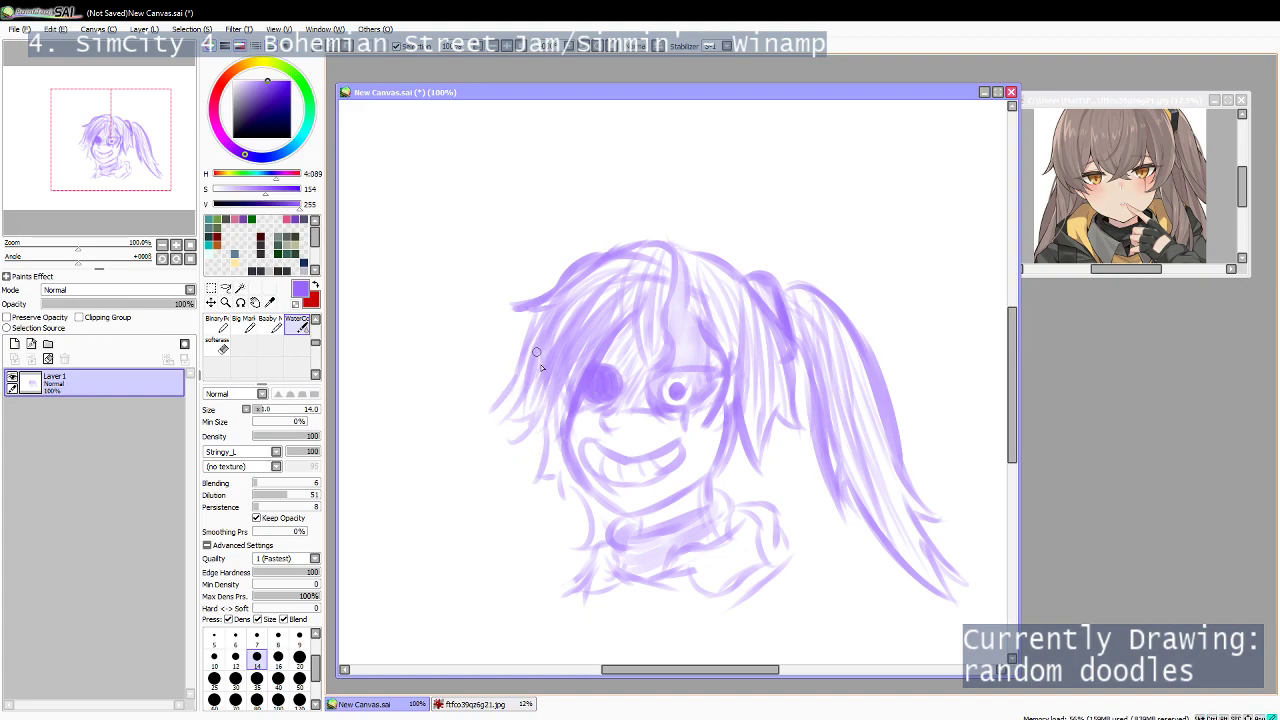
Add pointed hair tips at the lower left and darken the long lock hanging beside the right cheek.
left_click_drag(538, 422, 532, 481)
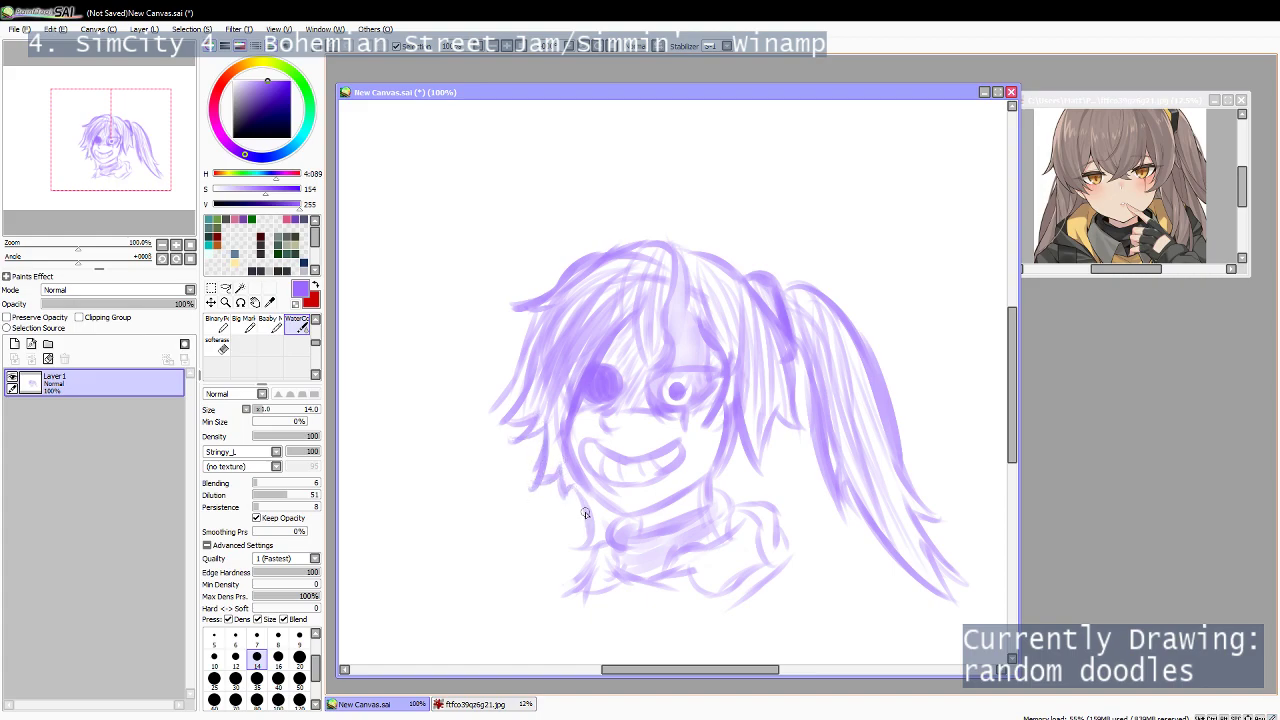
mouse_move(729, 462)
left_mouse_down()
mouse_move(747, 494)
mouse_move(761, 456)
left_mouse_up()
key("b")
key("c")
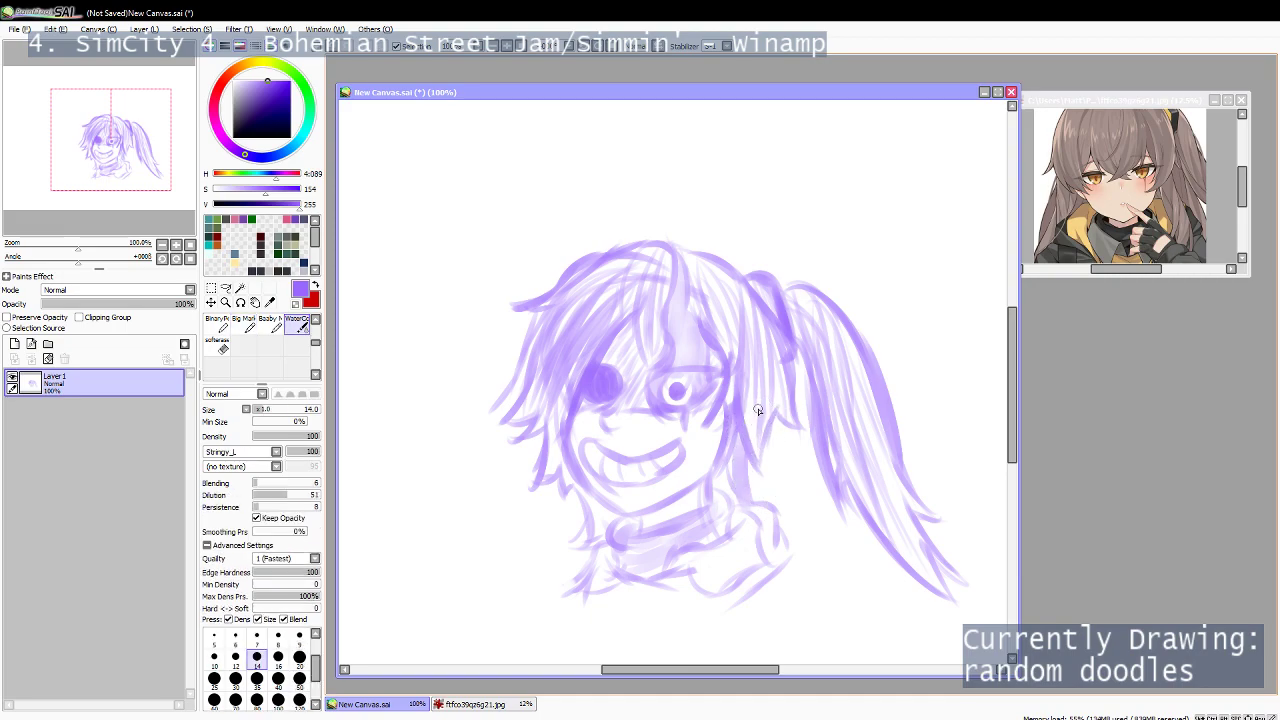
left_click_drag(761, 334, 735, 480)
left_click_drag(742, 434, 737, 494)
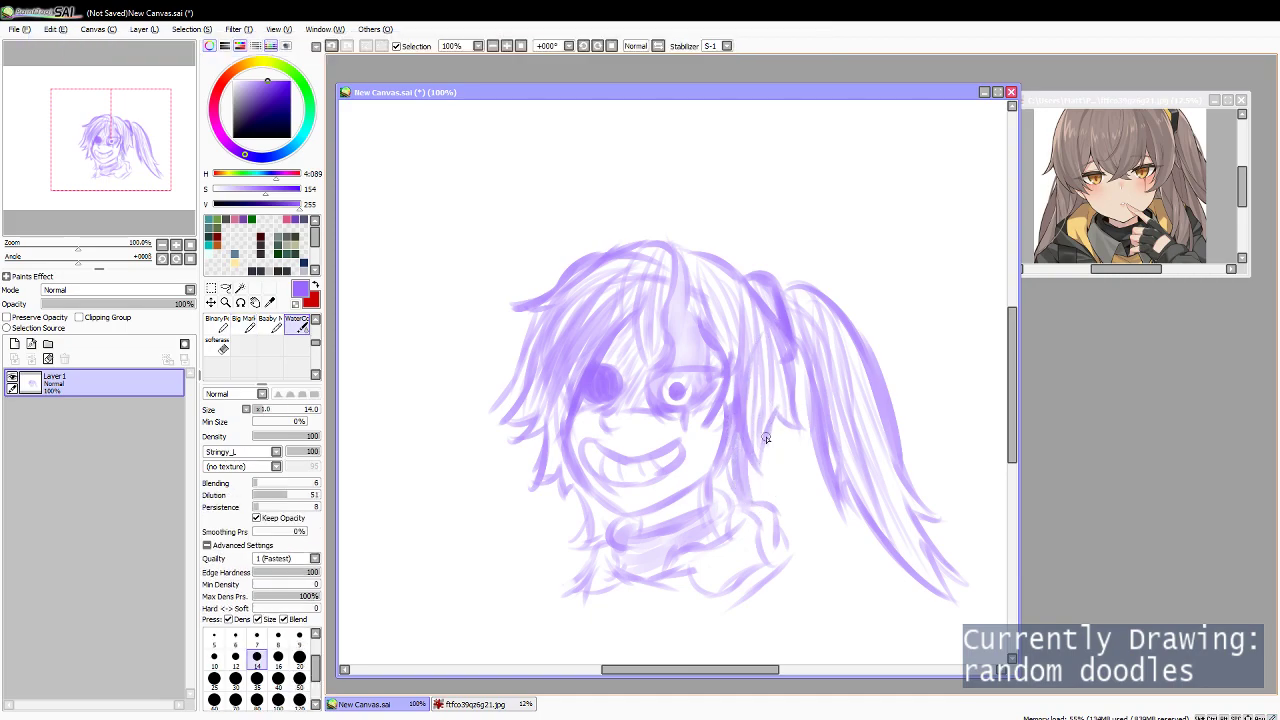
left_click_drag(747, 298, 739, 395)
Shade the right side lock and the whole ponytail with the large marker at size 50.
key("b")
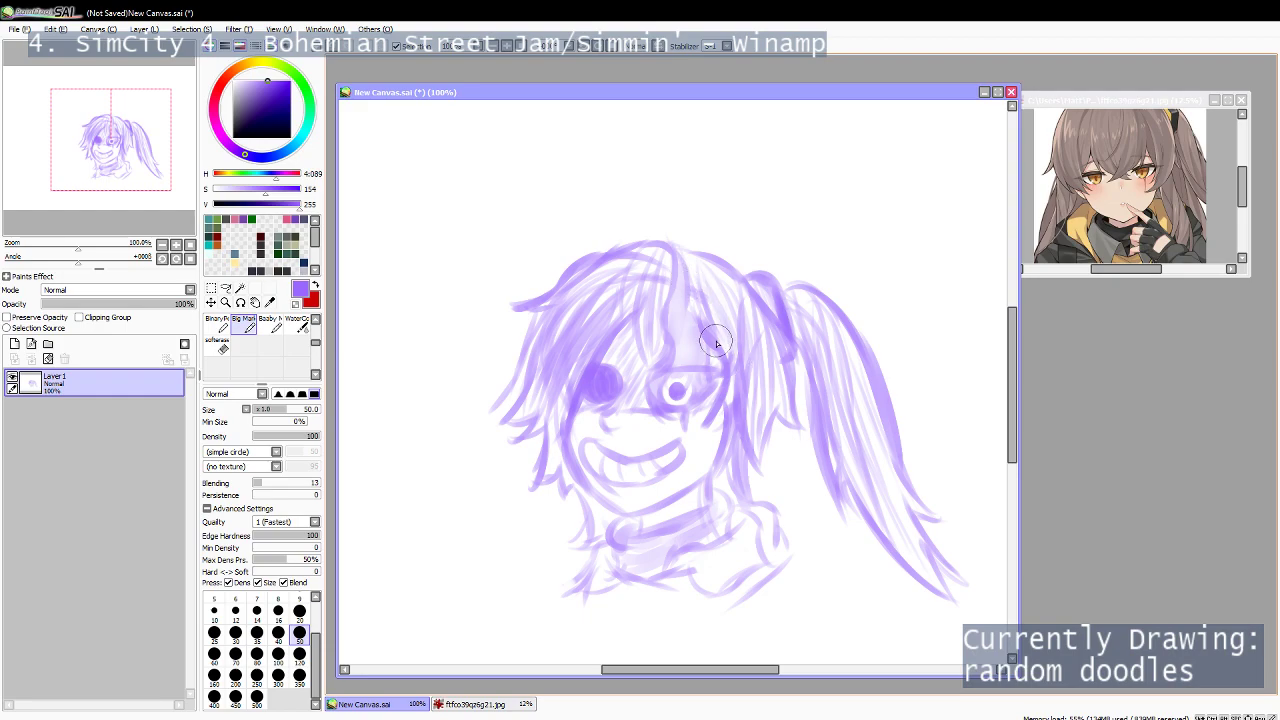
left_click_drag(752, 318, 784, 437)
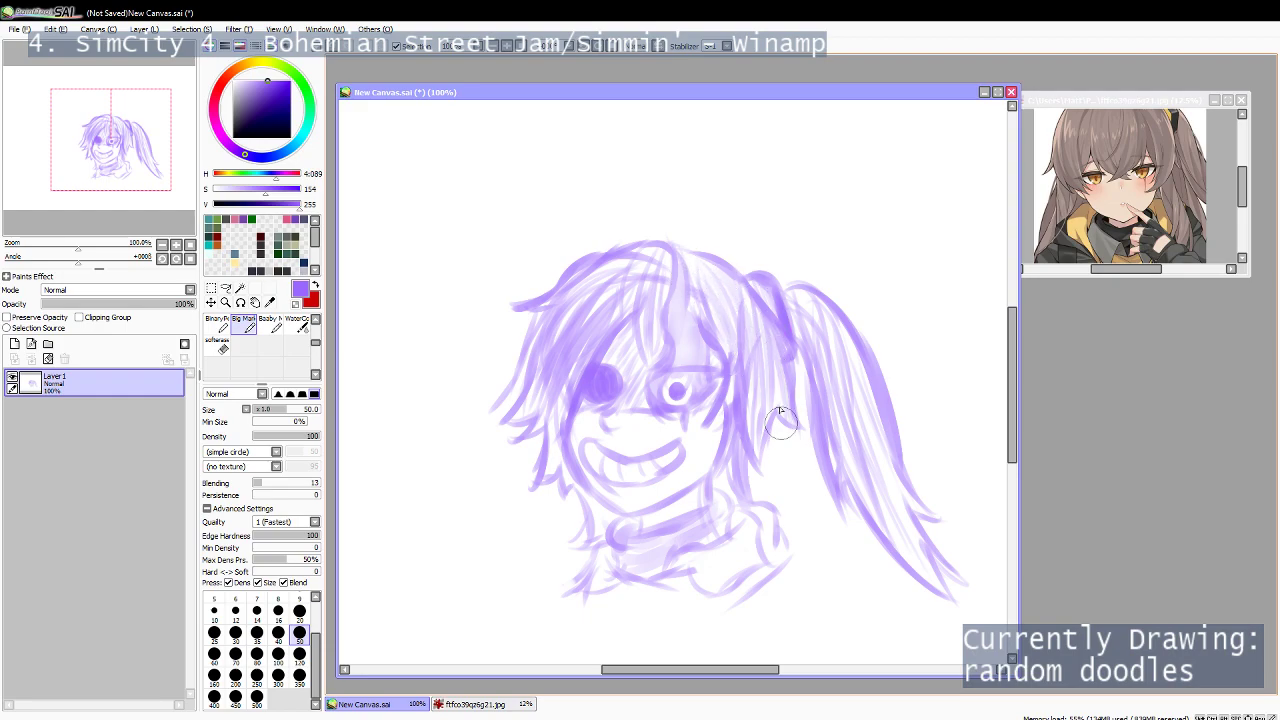
mouse_move(795, 289)
left_mouse_down()
mouse_move(818, 379)
mouse_move(880, 454)
mouse_move(870, 460)
left_mouse_up()
left_click_drag(851, 339, 917, 474)
left_click_drag(839, 380, 922, 545)
left_click_drag(885, 490, 912, 541)
left_click_drag(861, 433, 929, 550)
left_click_drag(859, 496, 903, 548)
mouse_move(842, 436)
left_mouse_down()
mouse_move(907, 503)
mouse_move(908, 530)
left_mouse_up()
left_click_drag(855, 381, 930, 546)
left_click_drag(869, 416, 911, 500)
left_click_drag(819, 280, 888, 467)
left_click_drag(811, 350, 890, 450)
left_click_drag(851, 282, 869, 406)
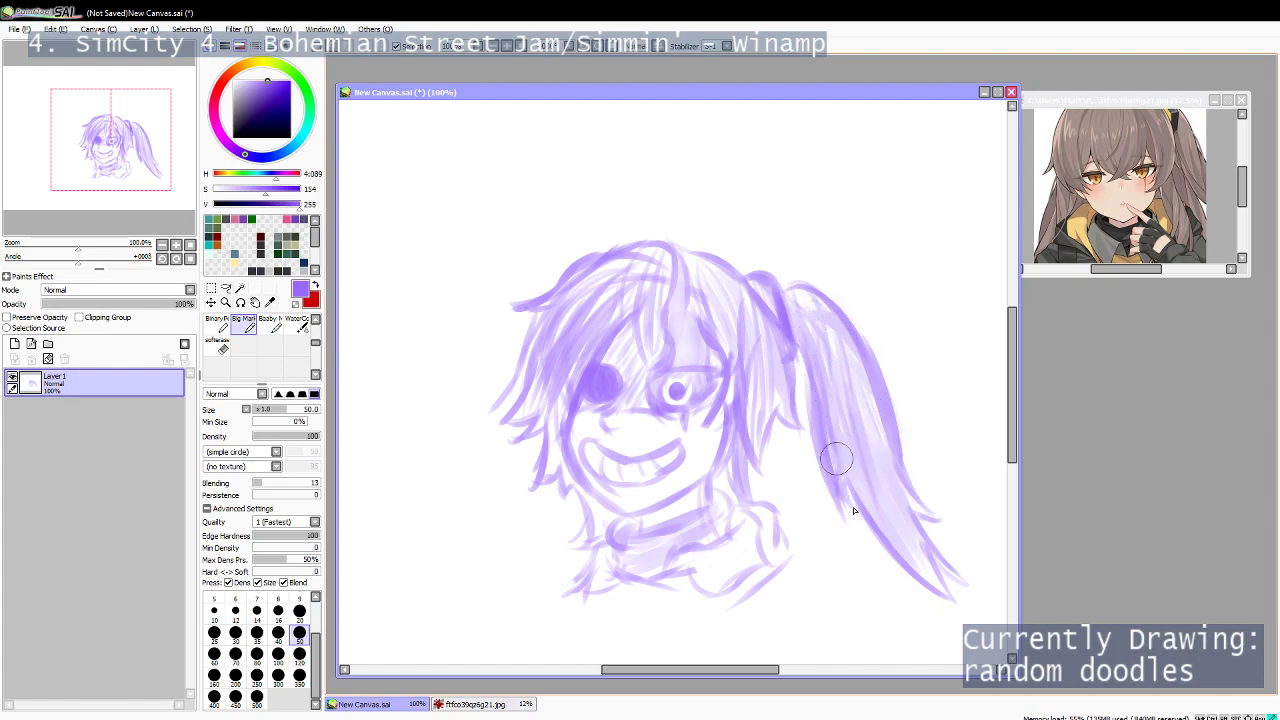
mouse_move(801, 313)
left_mouse_down()
mouse_move(841, 388)
mouse_move(801, 343)
mouse_move(871, 461)
mouse_move(875, 413)
mouse_move(934, 563)
mouse_move(929, 551)
left_mouse_up()
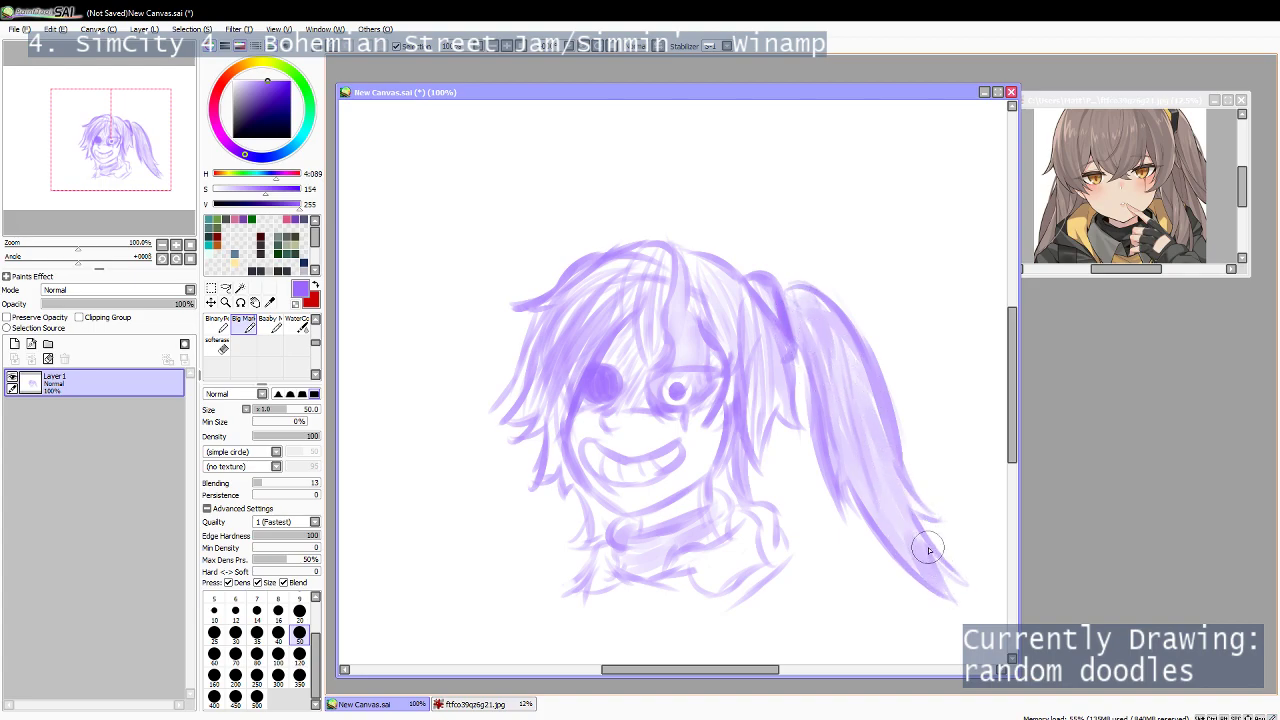
Shade the hair on the left side and the bangs with the large marker.
mouse_move(598, 328)
left_mouse_down()
mouse_move(586, 318)
mouse_move(560, 400)
mouse_move(562, 383)
mouse_move(563, 456)
left_mouse_up()
mouse_move(558, 391)
left_mouse_down()
mouse_move(552, 464)
mouse_move(588, 518)
mouse_move(596, 500)
left_mouse_up()
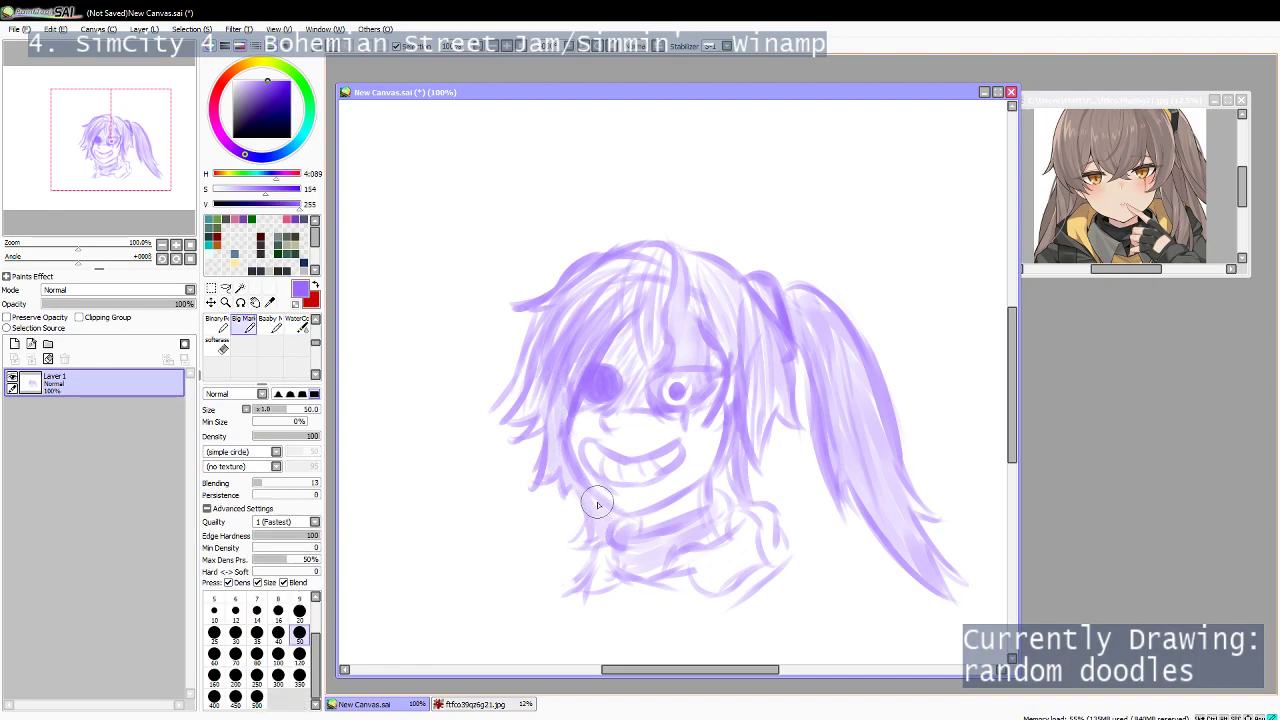
mouse_move(557, 405)
left_mouse_down()
mouse_move(503, 391)
mouse_move(593, 278)
mouse_move(660, 282)
mouse_move(617, 316)
mouse_move(656, 300)
mouse_move(671, 270)
mouse_move(586, 280)
mouse_move(654, 277)
mouse_move(658, 296)
left_mouse_up()
Redraw the small nose mark beneath the dark eye with the watercolour brush, cleaning its edges with the eraser.
key("c")
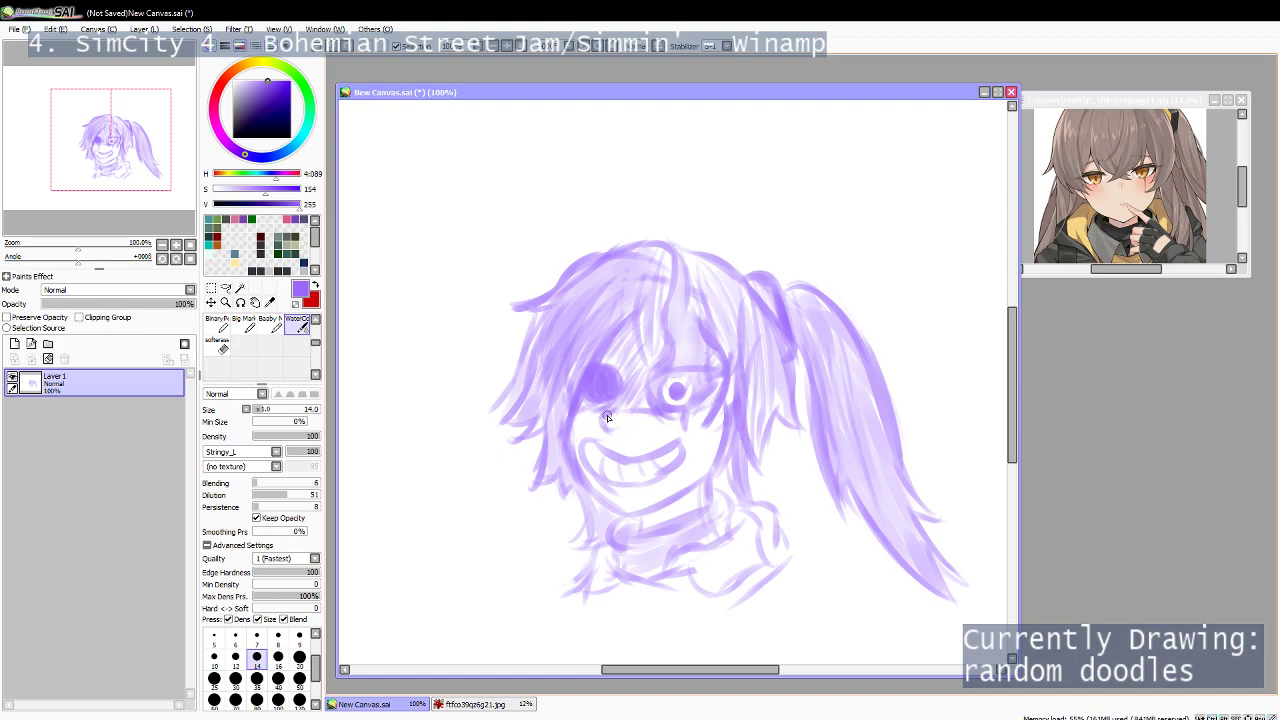
left_click_drag(623, 406, 620, 380)
key("e")
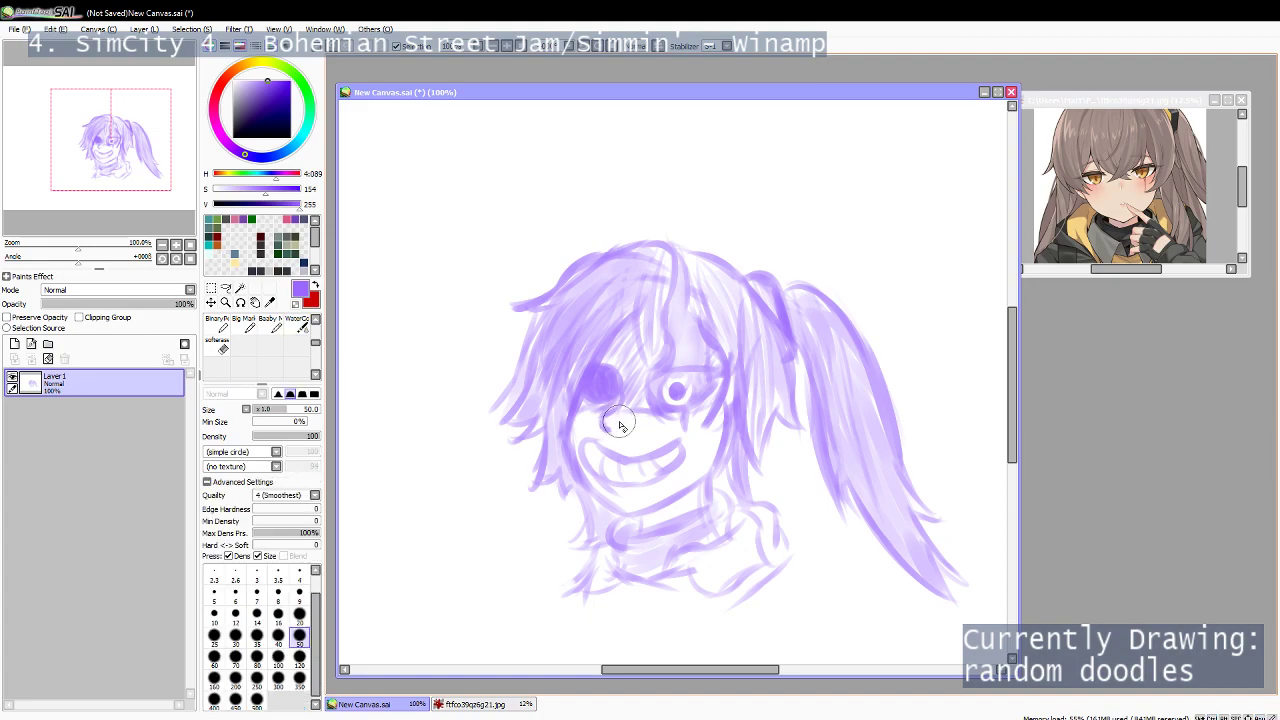
key("c")
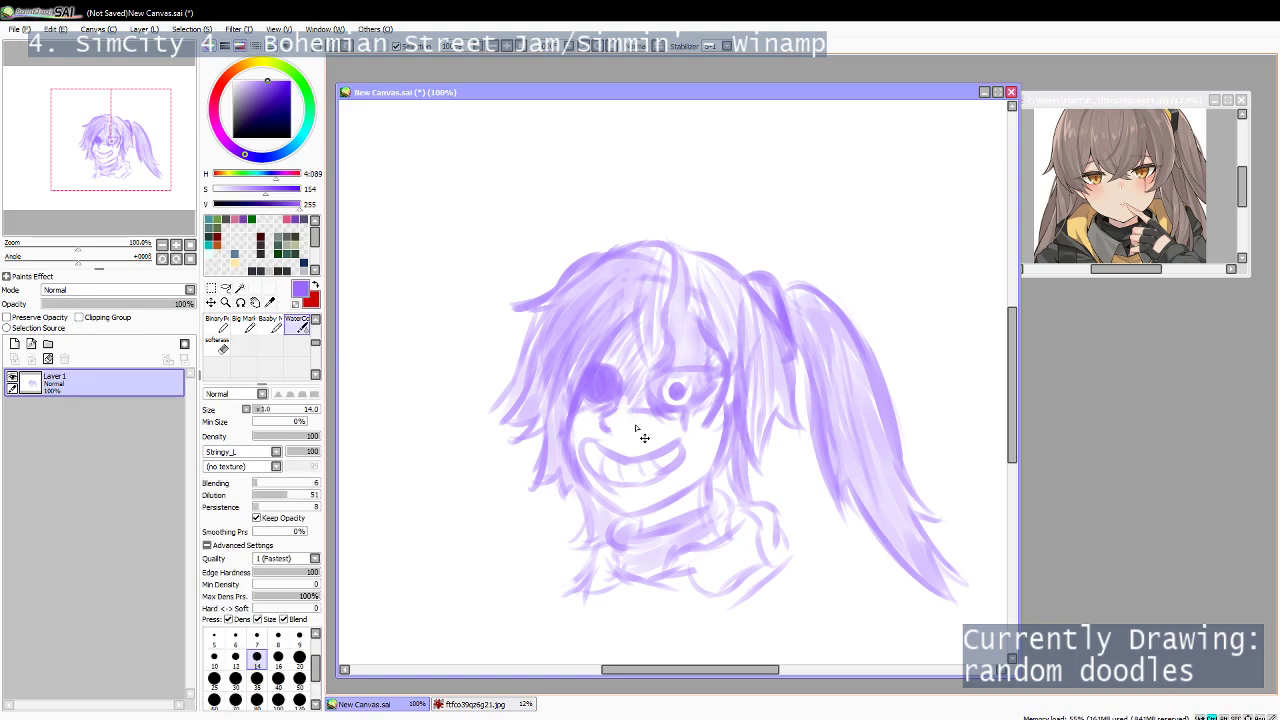
key("e")
key("c")
key("e")
left_click_drag(607, 424, 603, 416)
key("c")
left_click_drag(605, 411, 606, 428)
key("e")
key("c")
Shade the neck scarf and the collar fold beside it with the large marker at size 50.
left_click_drag(623, 472, 645, 431)
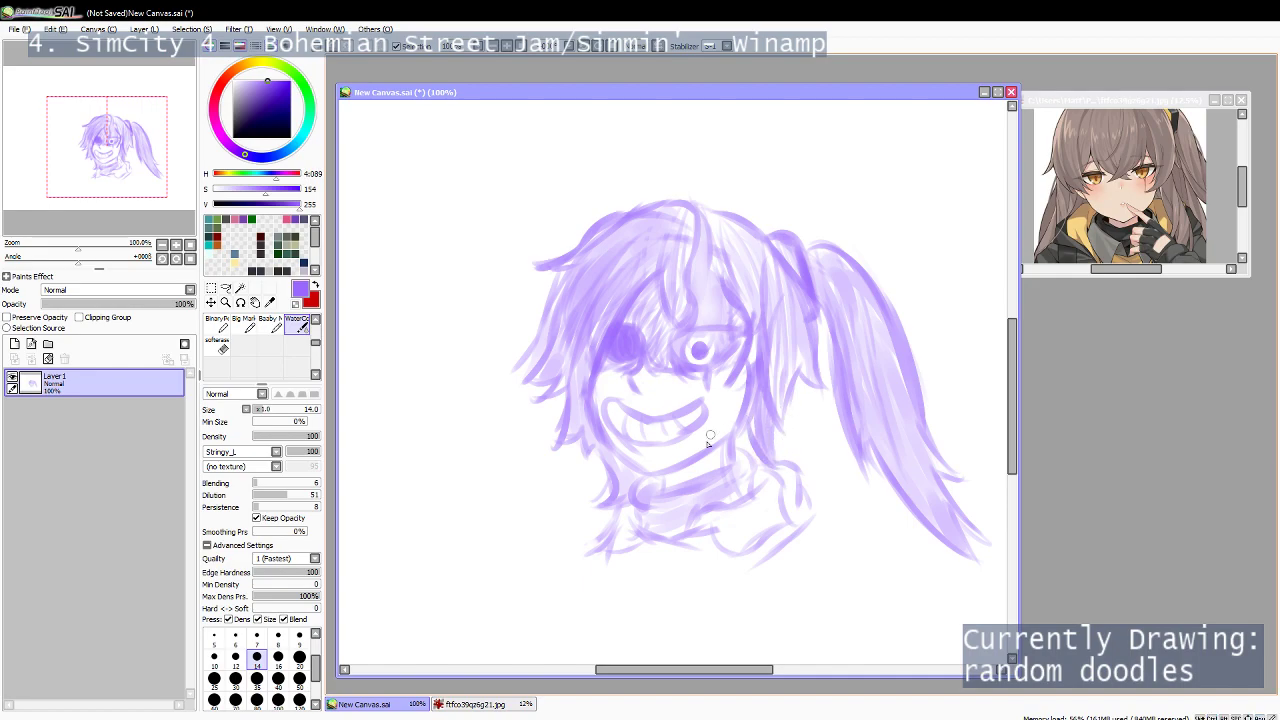
left_click_drag(710, 491, 700, 470)
key("b")
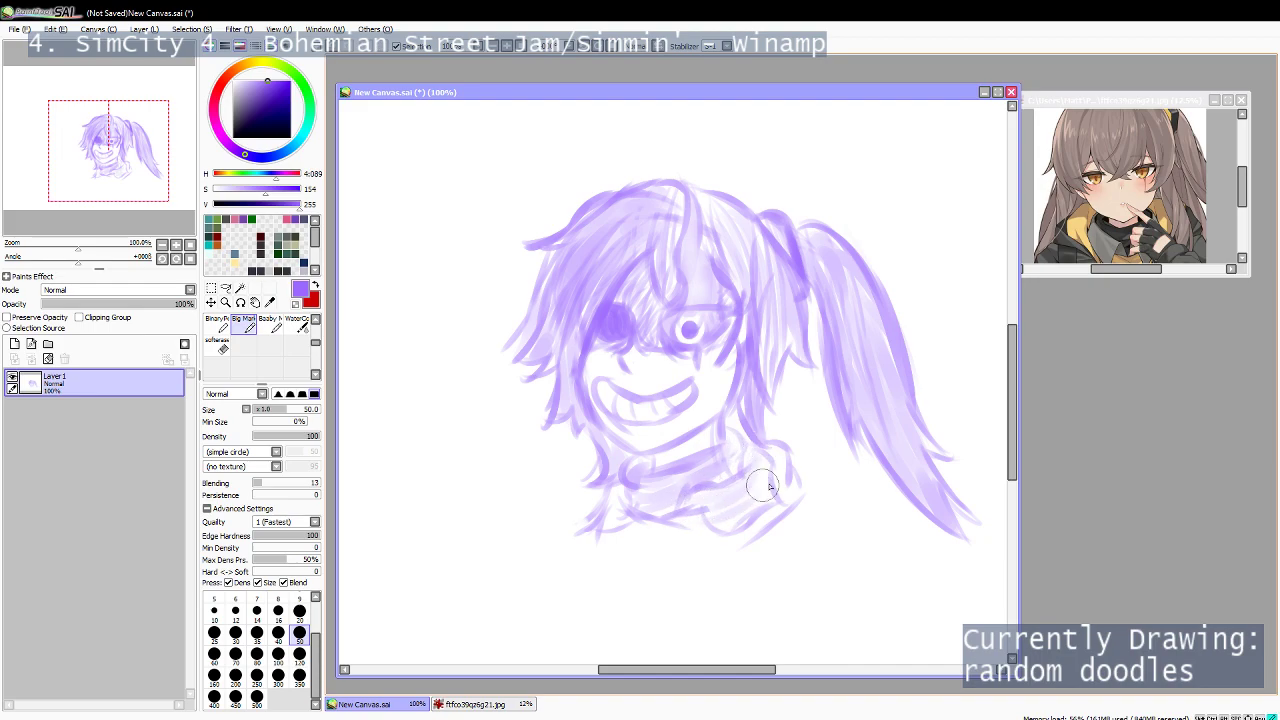
left_click_drag(773, 504, 738, 516)
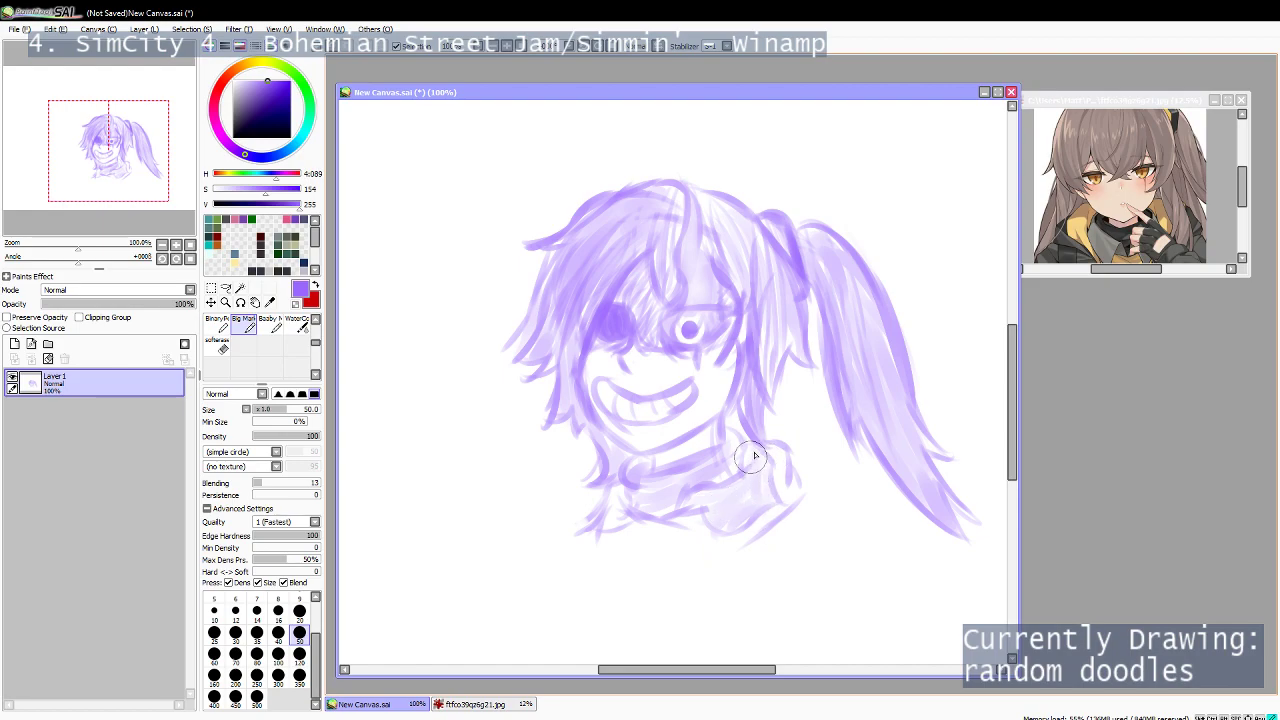
key("c")
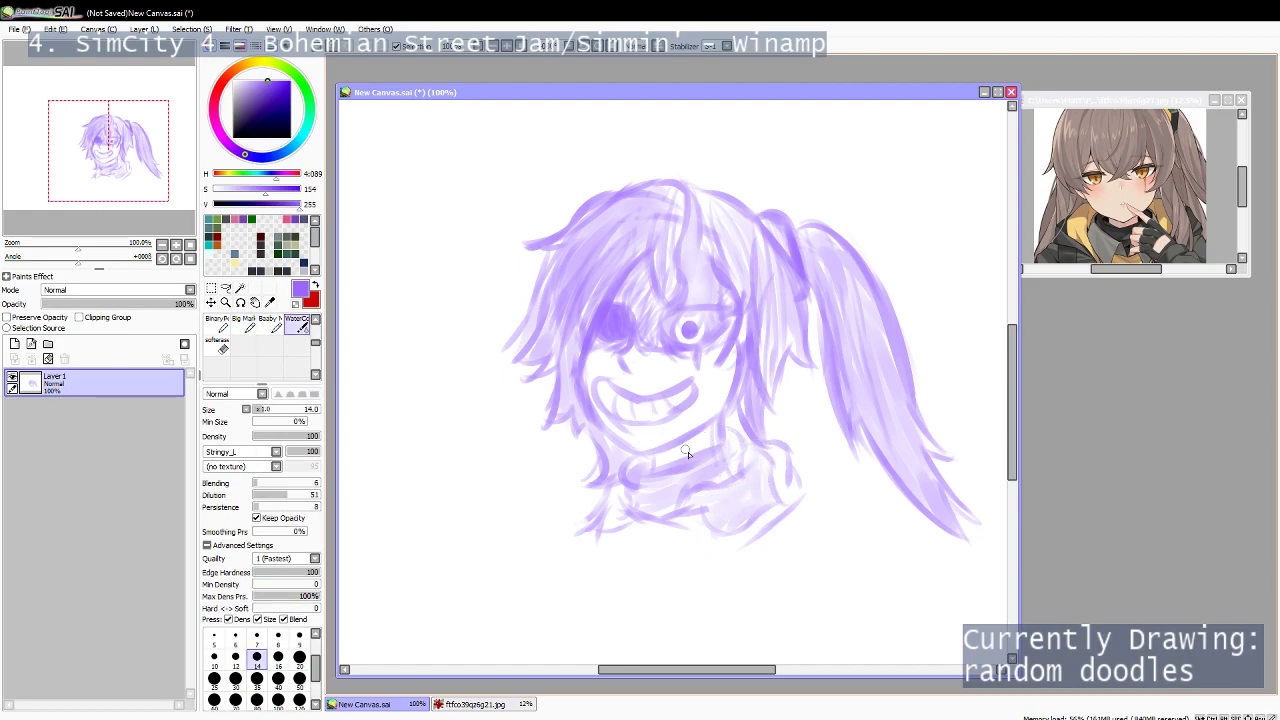
key("b")
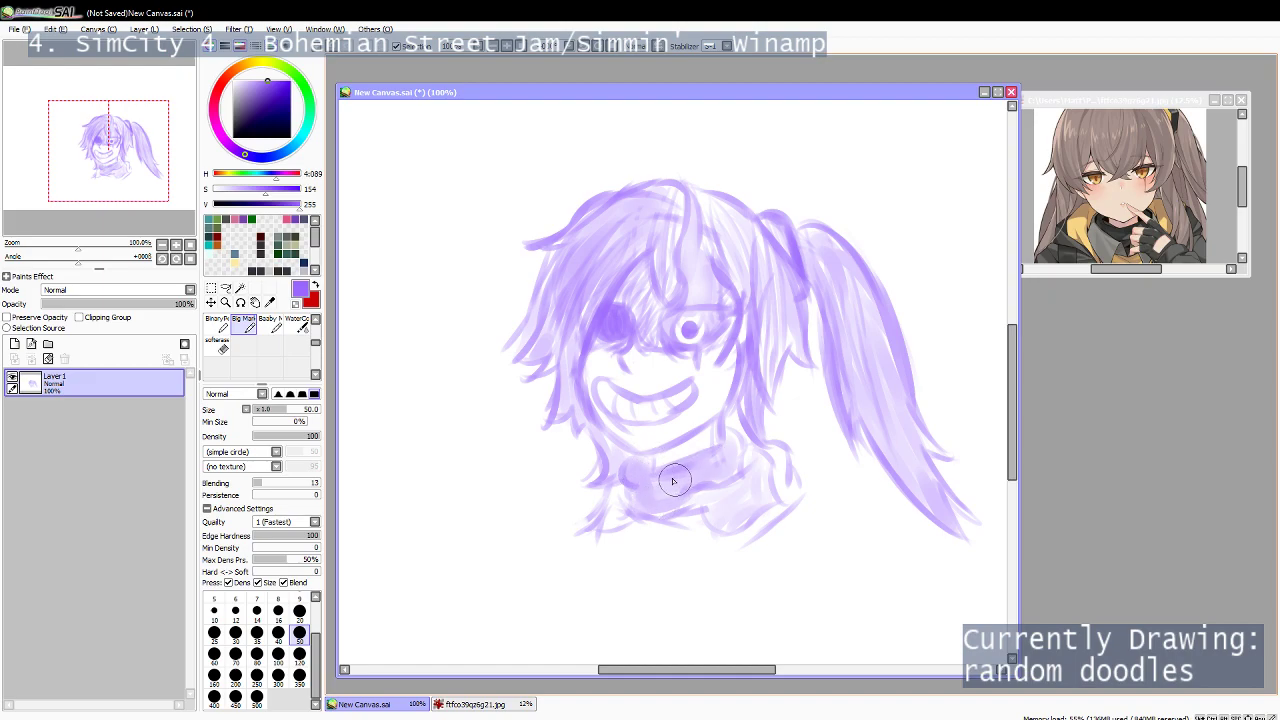
mouse_move(650, 479)
left_mouse_down()
mouse_move(678, 493)
mouse_move(657, 490)
mouse_move(709, 458)
mouse_move(659, 475)
mouse_move(690, 480)
mouse_move(636, 483)
mouse_move(694, 480)
mouse_move(639, 483)
mouse_move(705, 462)
mouse_move(651, 485)
mouse_move(662, 472)
mouse_move(675, 484)
mouse_move(636, 478)
mouse_move(708, 468)
mouse_move(625, 486)
mouse_move(699, 470)
mouse_move(676, 487)
mouse_move(728, 465)
mouse_move(710, 476)
mouse_move(728, 477)
mouse_move(747, 439)
left_mouse_up()
key("c")
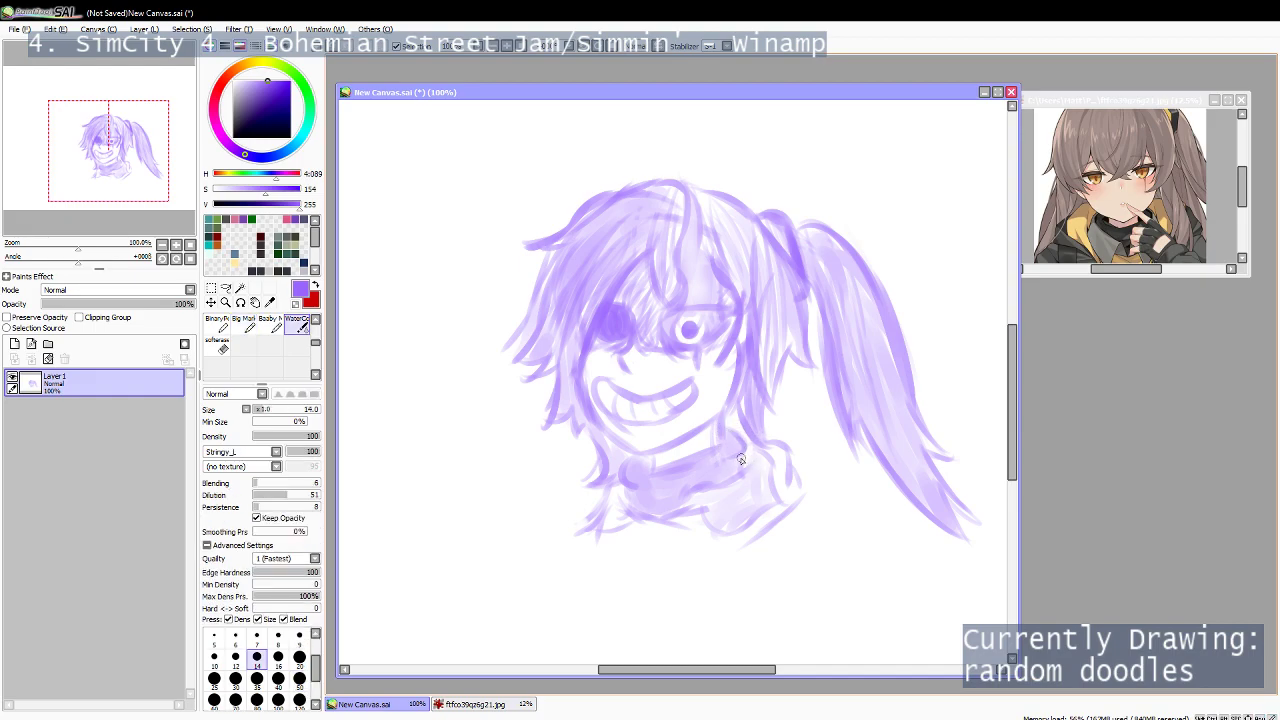
Reduce the watercolour brush to size 10 and outline the small left lapel below the scarf.
left_click_drag(677, 84, 674, 99)
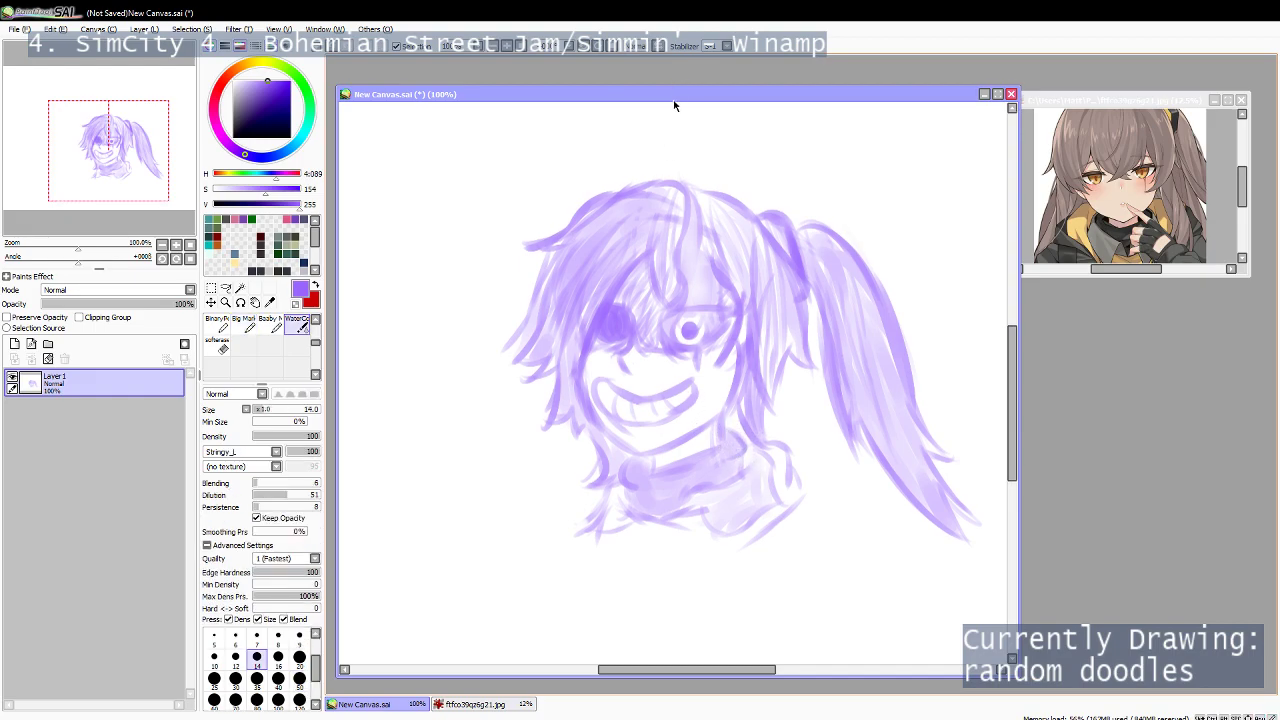
key("bracketleft")
key("bracketleft")
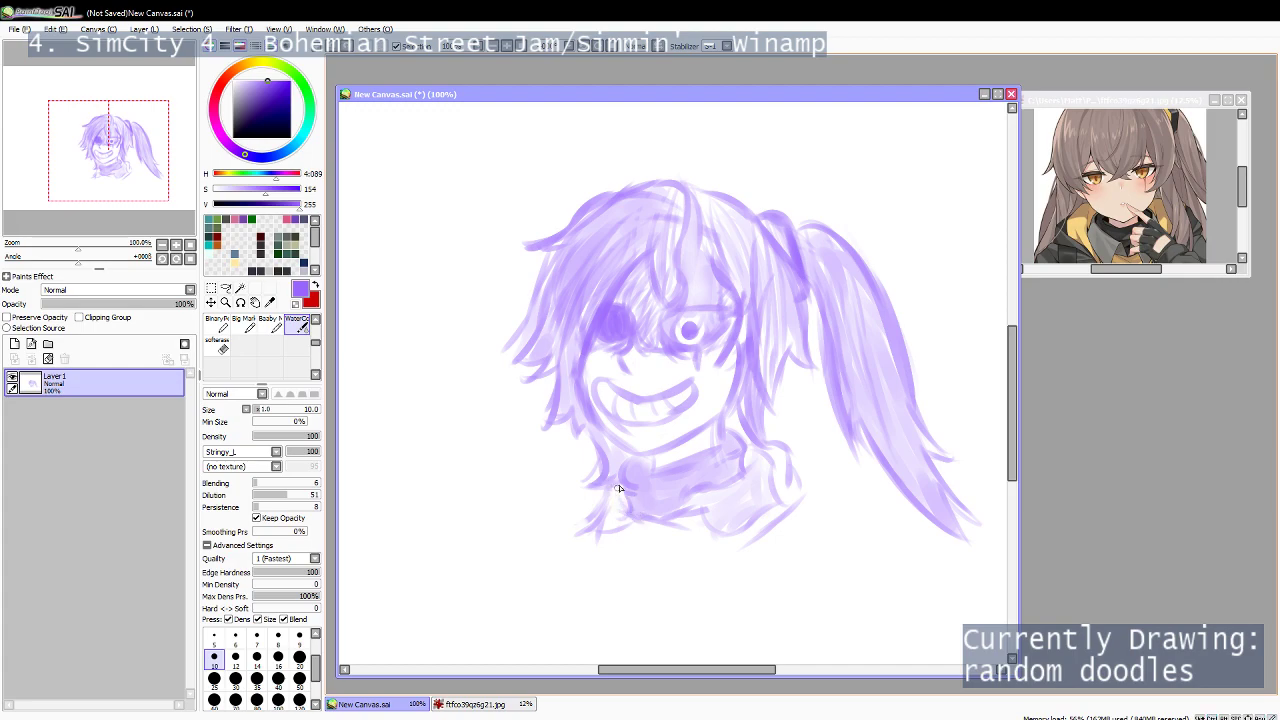
left_click_drag(608, 499, 599, 534)
left_click_drag(617, 492, 628, 523)
mouse_move(627, 512)
left_mouse_down()
mouse_move(692, 517)
mouse_move(674, 540)
left_mouse_up()
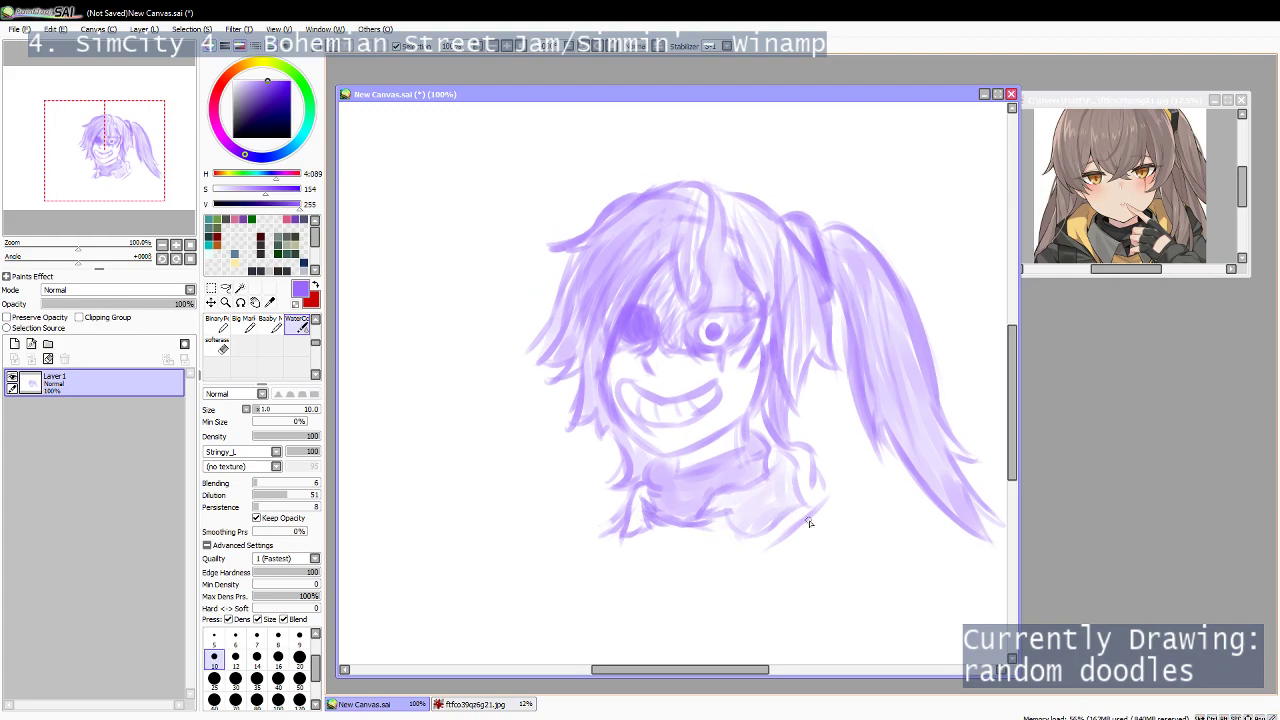
Sketch the lower edge of the right lapel and the tip of the left one, undoing unwanted strokes.
left_click_drag(816, 466, 825, 488)
left_click_drag(790, 534, 710, 571)
key("ctrl+z")
key("ctrl+z")
key("ctrl+z")
key("ctrl+z")
key("ctrl+z")
mouse_move(787, 537)
left_mouse_down()
mouse_move(702, 553)
mouse_move(756, 555)
mouse_move(722, 574)
left_mouse_up()
left_click_drag(630, 532, 636, 565)
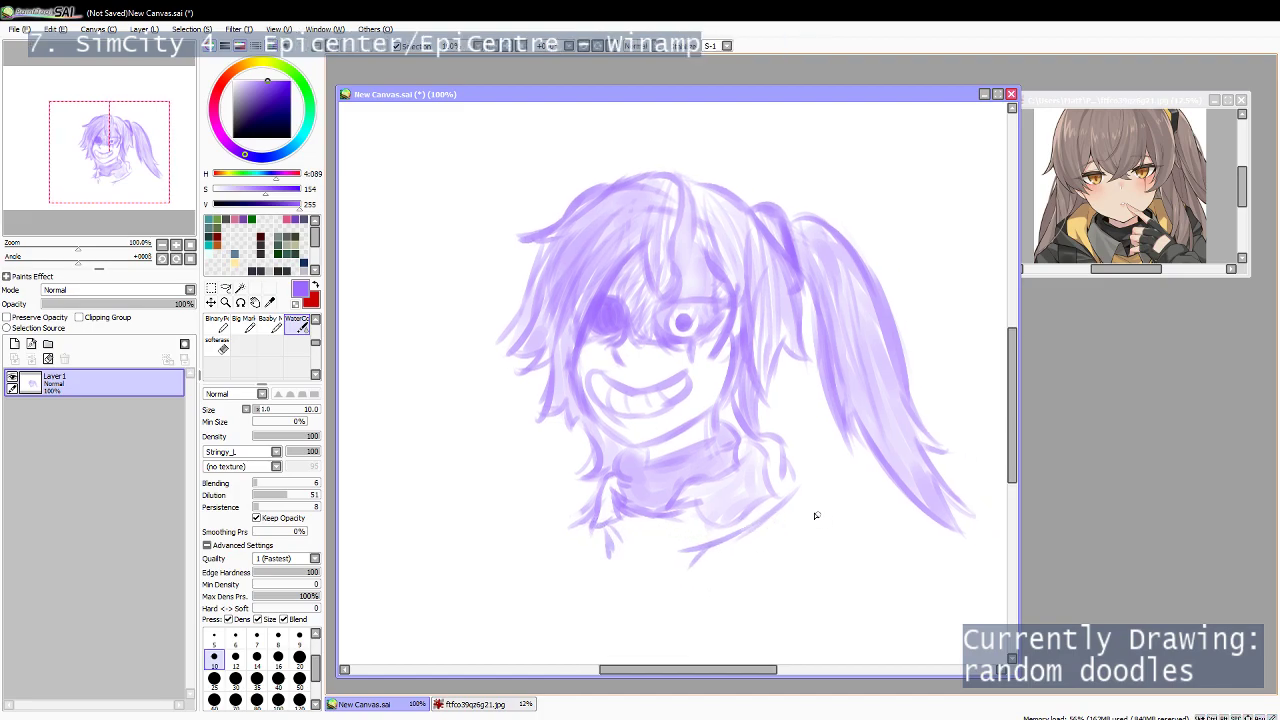
Outline the right lapel with a folded outer corner and two long diagonal edges, undoing stray strokes.
mouse_move(750, 535)
left_mouse_down()
mouse_move(828, 458)
mouse_move(838, 490)
mouse_move(768, 536)
left_mouse_up()
key("ctrl+z")
left_click_drag(831, 499, 717, 567)
key("ctrl+z")
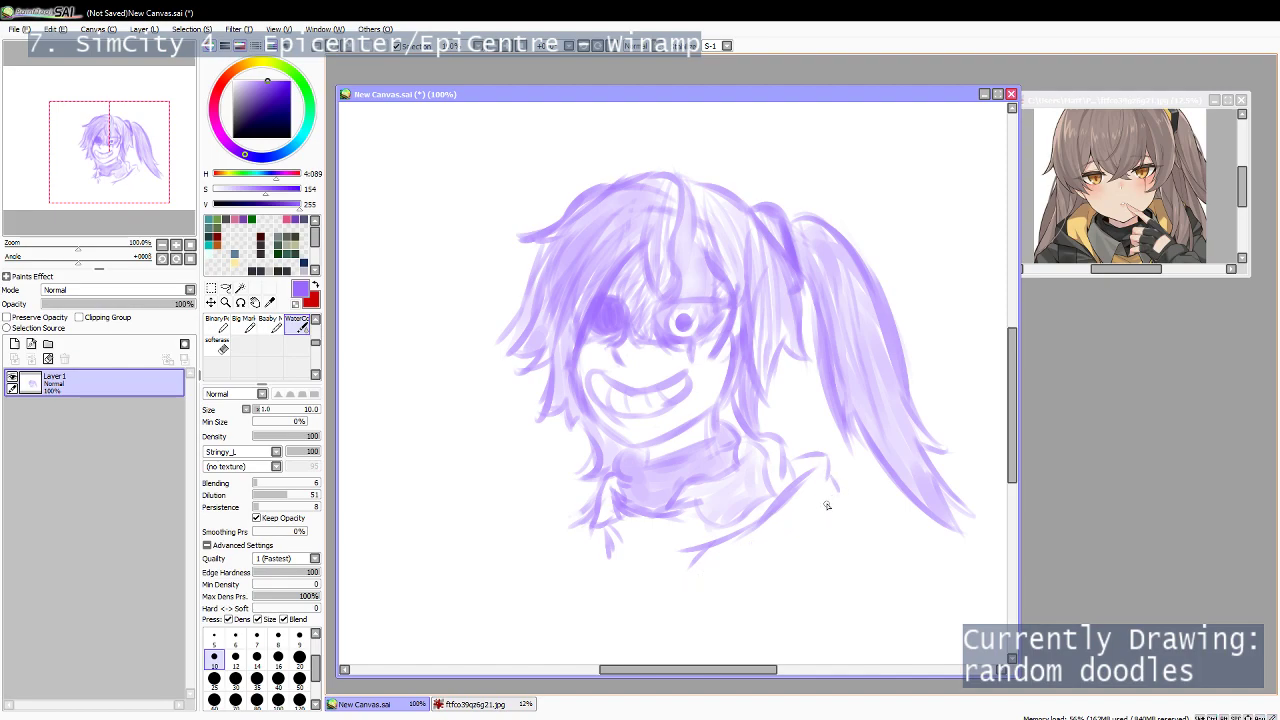
left_click_drag(834, 492, 738, 548)
left_click_drag(822, 511, 702, 579)
key("ctrl+z")
left_click_drag(770, 537, 702, 581)
Redraw the hanging edge of the left lapel after undoing the earlier attempts.
left_click_drag(578, 530, 597, 572)
key("ctrl+z")
key("ctrl+z")
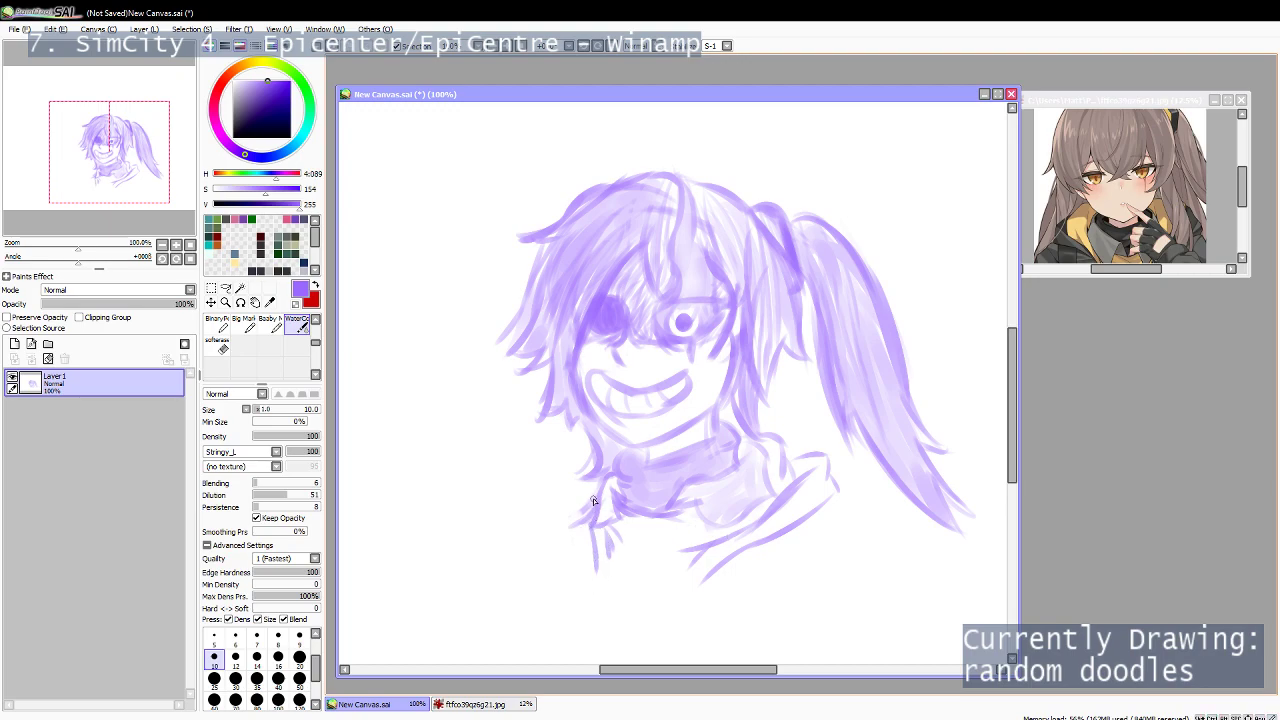
key("ctrl+z")
mouse_move(597, 494)
left_mouse_down()
mouse_move(611, 560)
mouse_move(615, 531)
mouse_move(608, 582)
mouse_move(594, 524)
mouse_move(603, 561)
left_mouse_up()
Shade both lapels with the large marker and darken the right lapel's outer corner with the watercolour brush.
key("b")
mouse_move(746, 541)
left_mouse_down()
mouse_move(778, 520)
mouse_move(719, 574)
mouse_move(695, 577)
mouse_move(769, 534)
mouse_move(684, 578)
mouse_move(787, 543)
mouse_move(724, 552)
mouse_move(819, 478)
mouse_move(774, 529)
mouse_move(813, 499)
mouse_move(823, 476)
mouse_move(791, 487)
mouse_move(814, 455)
mouse_move(790, 468)
mouse_move(805, 461)
mouse_move(804, 500)
mouse_move(824, 460)
mouse_move(804, 509)
mouse_move(829, 481)
mouse_move(838, 489)
mouse_move(768, 539)
mouse_move(846, 486)
mouse_move(824, 519)
left_mouse_up()
key("ctrl+z")
key("e")
key("c")
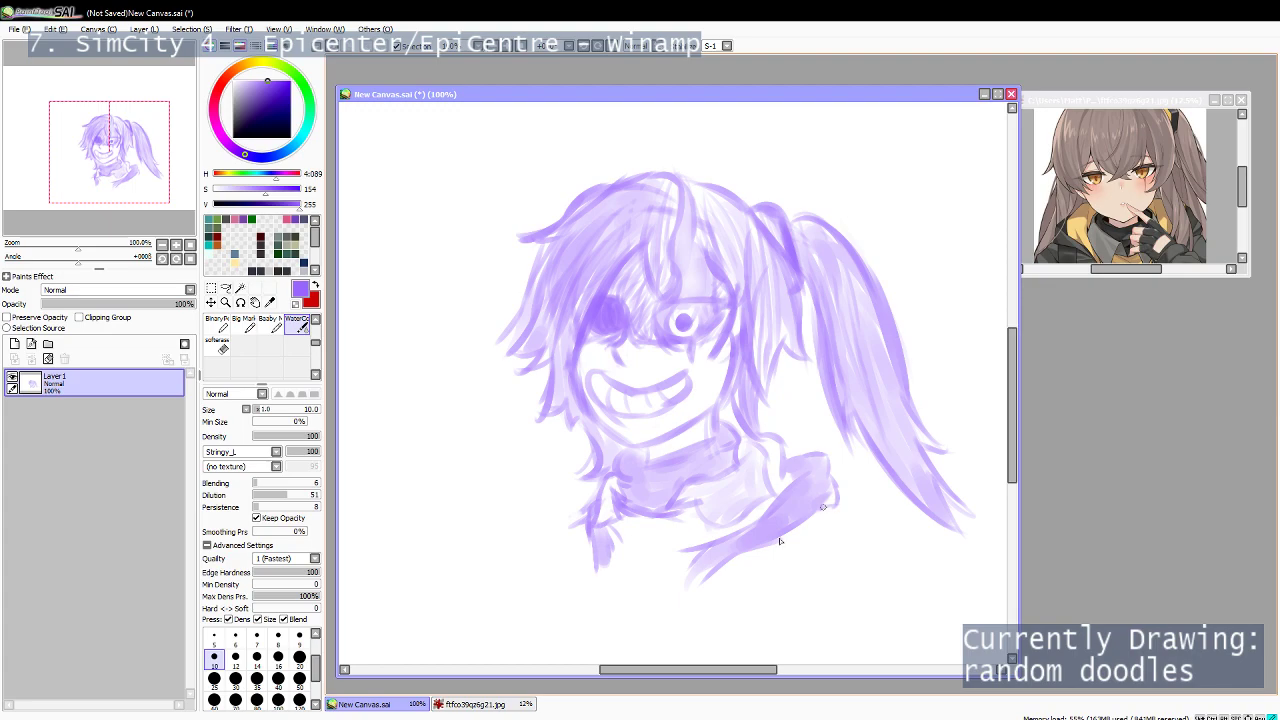
key("b")
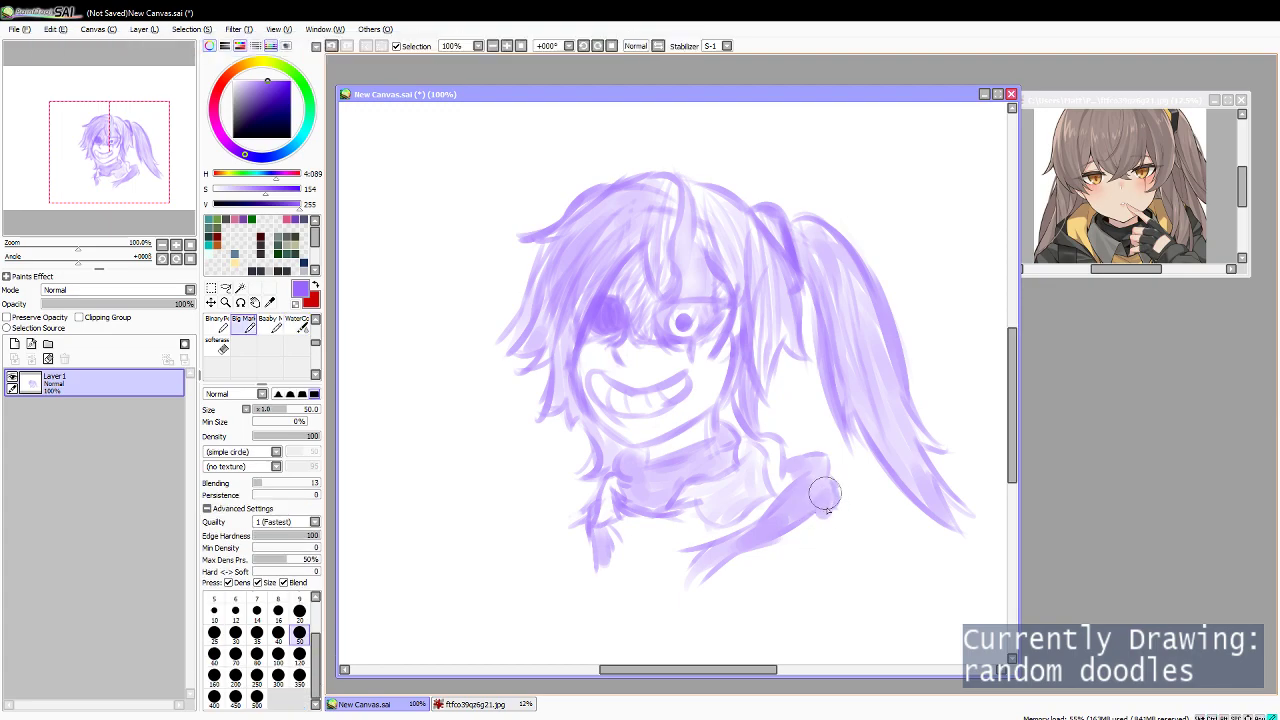
key("c")
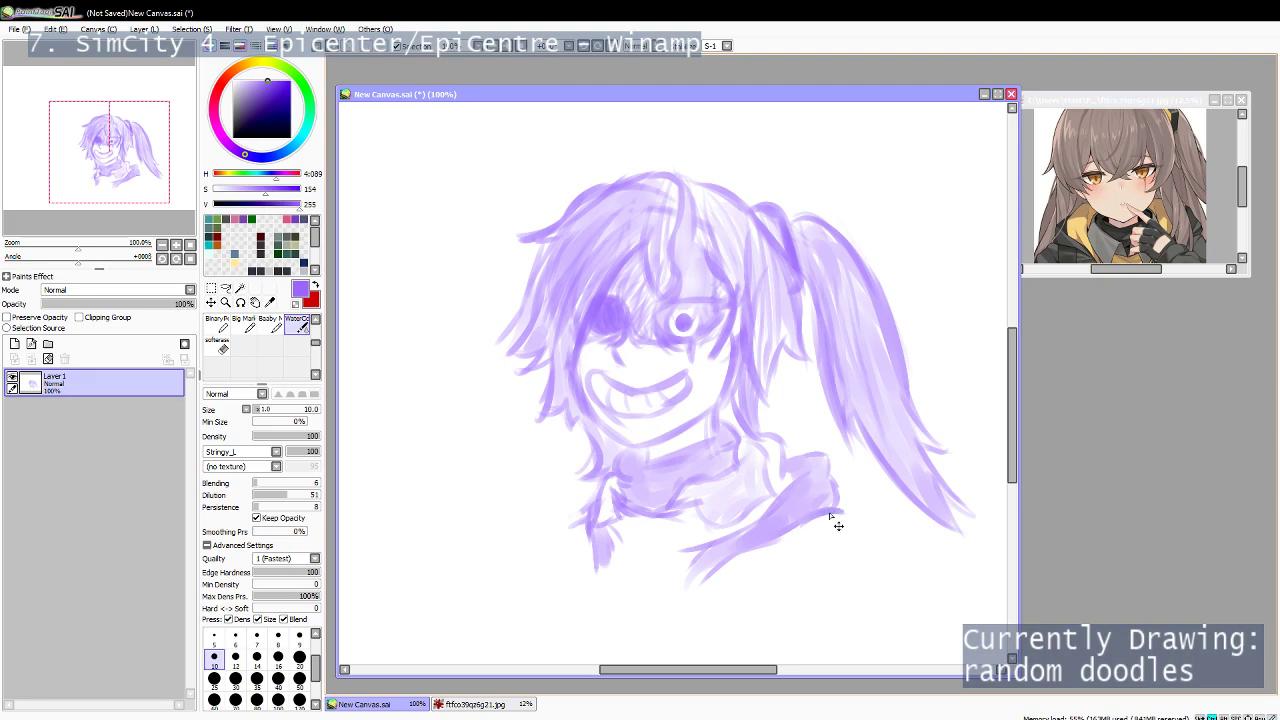
mouse_move(826, 508)
left_mouse_down()
mouse_move(826, 467)
mouse_move(756, 556)
mouse_move(816, 521)
mouse_move(830, 494)
mouse_move(823, 464)
mouse_move(822, 494)
left_mouse_up()
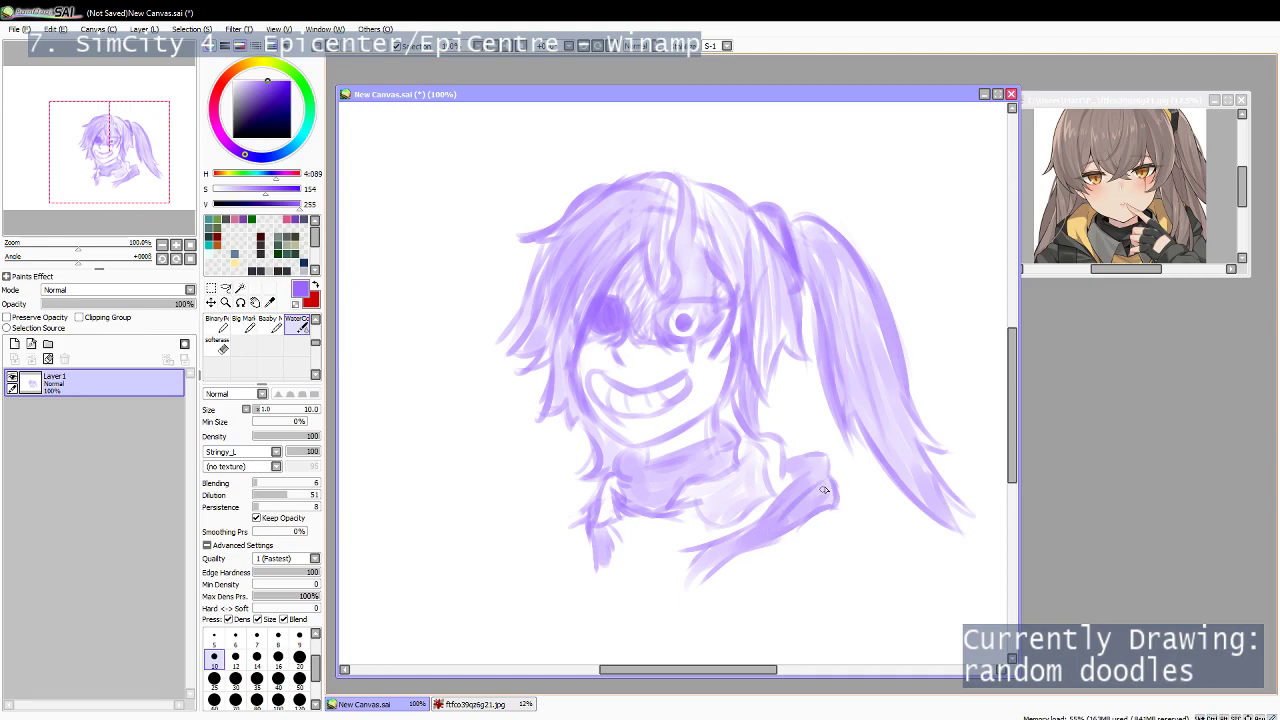
Define the right lapel's top fold and the left lapel's edge, then add fold strokes inside the right lapel.
left_click_drag(799, 431, 789, 444)
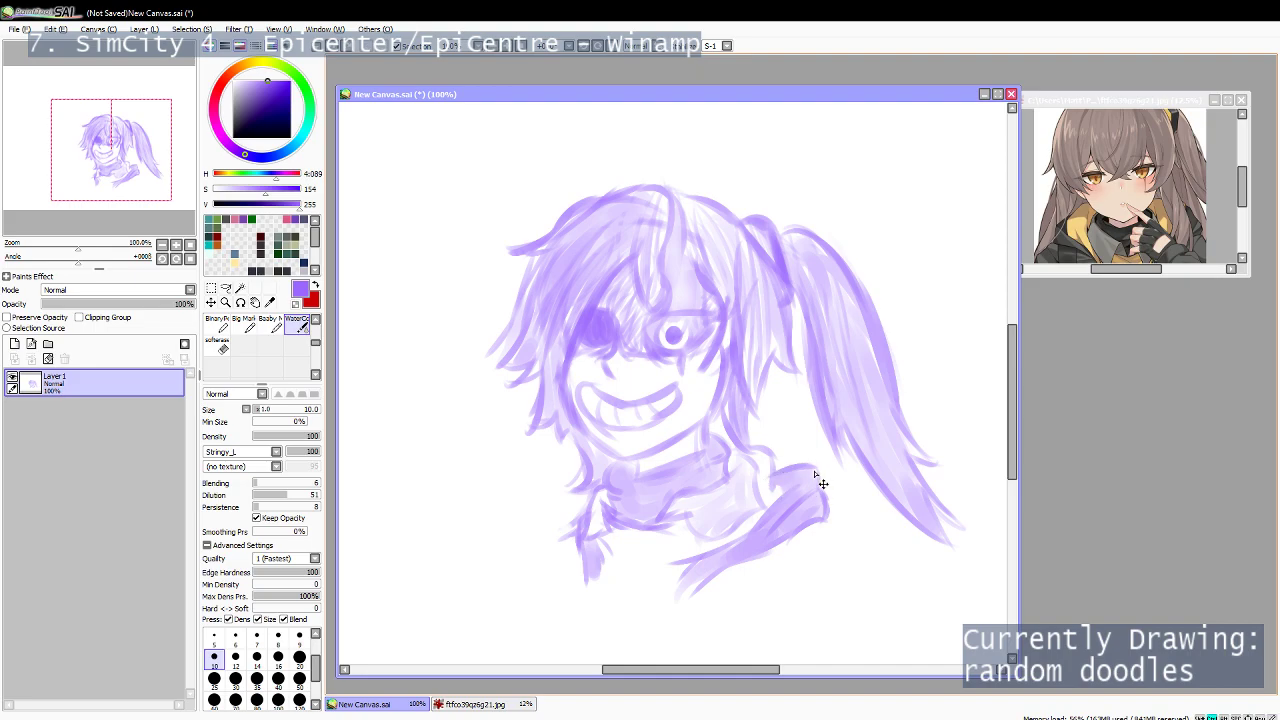
left_click_drag(777, 470, 817, 469)
key("ctrl+z")
mouse_move(600, 540)
left_mouse_down()
mouse_move(610, 567)
mouse_move(599, 534)
mouse_move(587, 588)
mouse_move(615, 580)
left_mouse_up()
key("b")
key("c")
left_click_drag(700, 566, 676, 590)
key("ctrl+z")
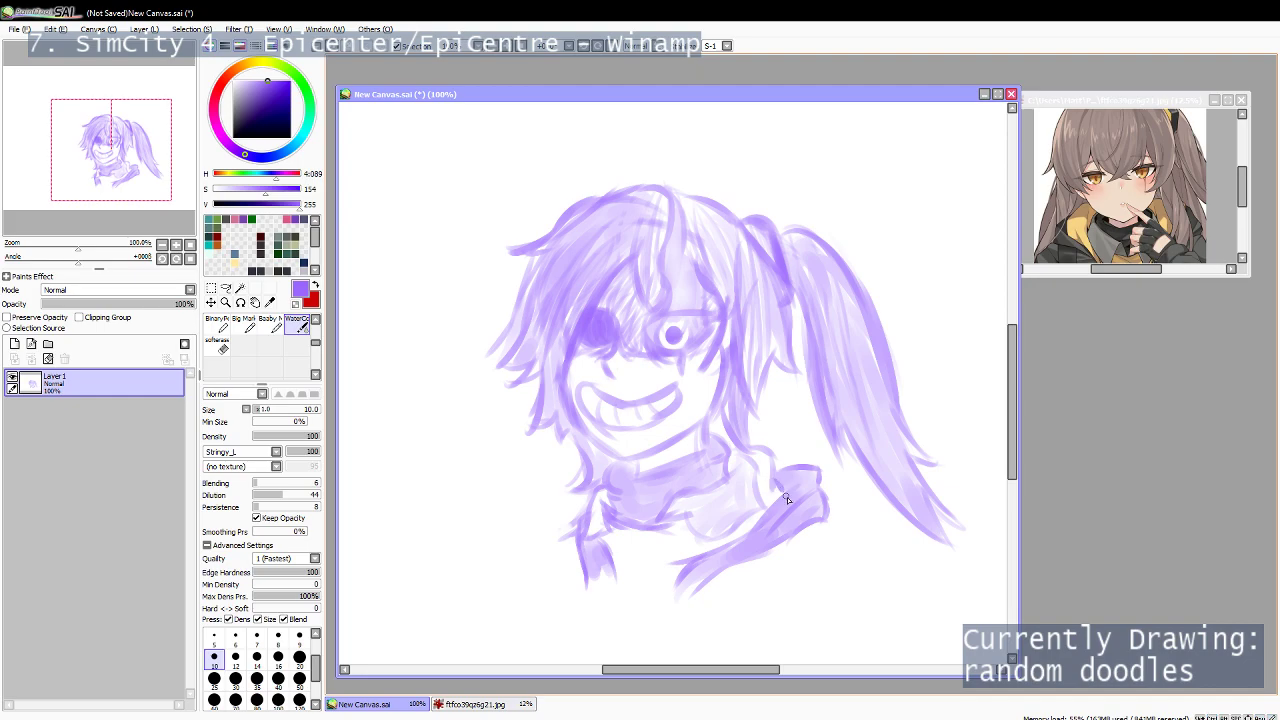
mouse_move(788, 495)
left_mouse_down()
mouse_move(778, 478)
mouse_move(788, 490)
left_mouse_up()
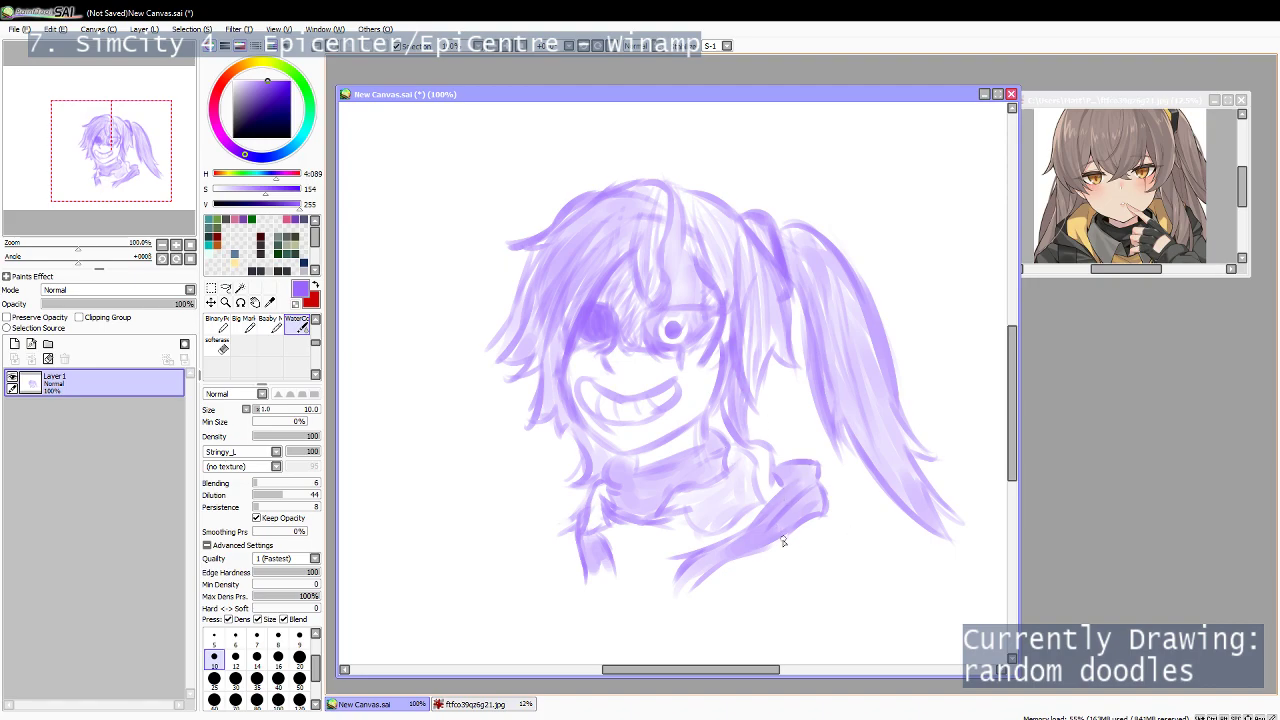
left_click_drag(805, 485, 746, 531)
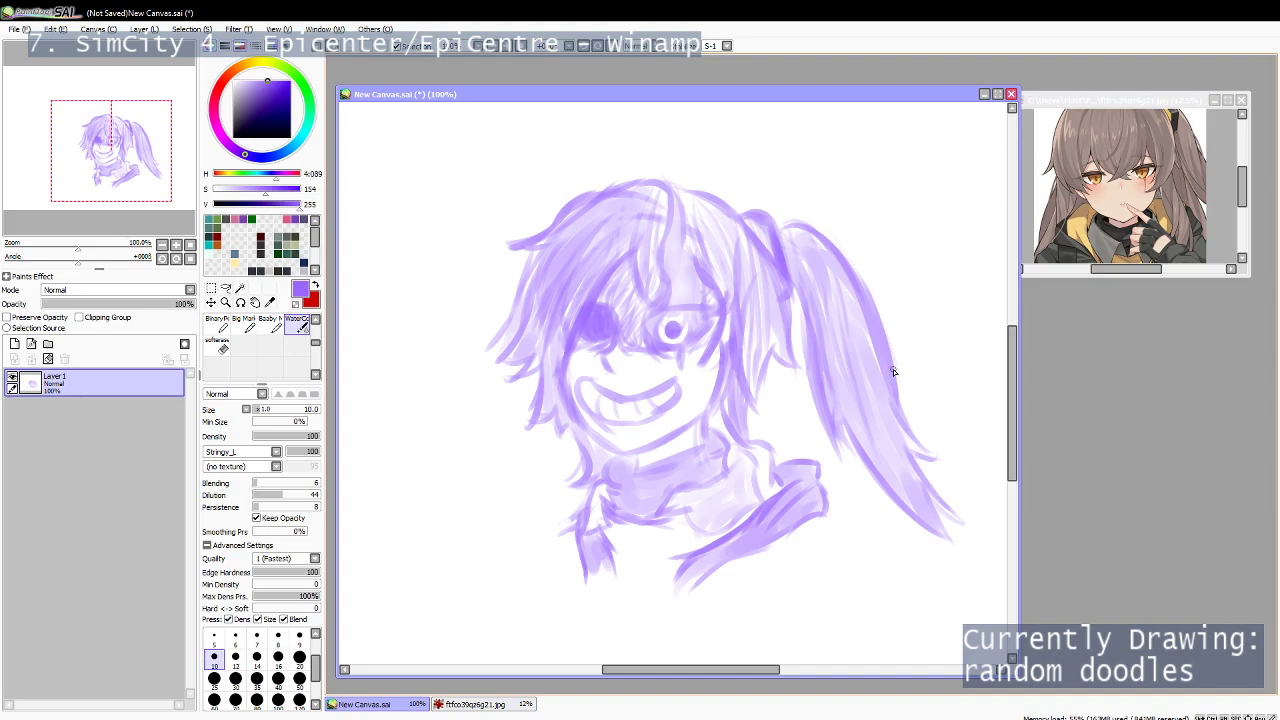
key("alt+Tab")
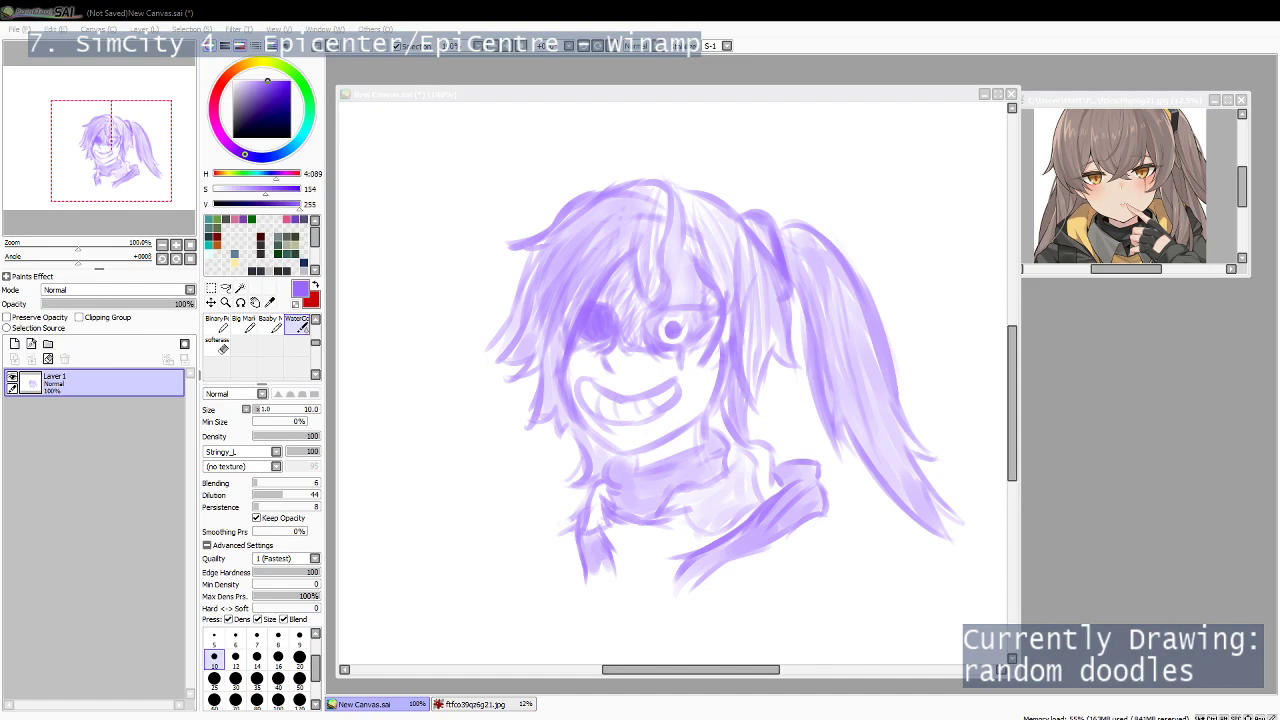
left_click(893, 370)
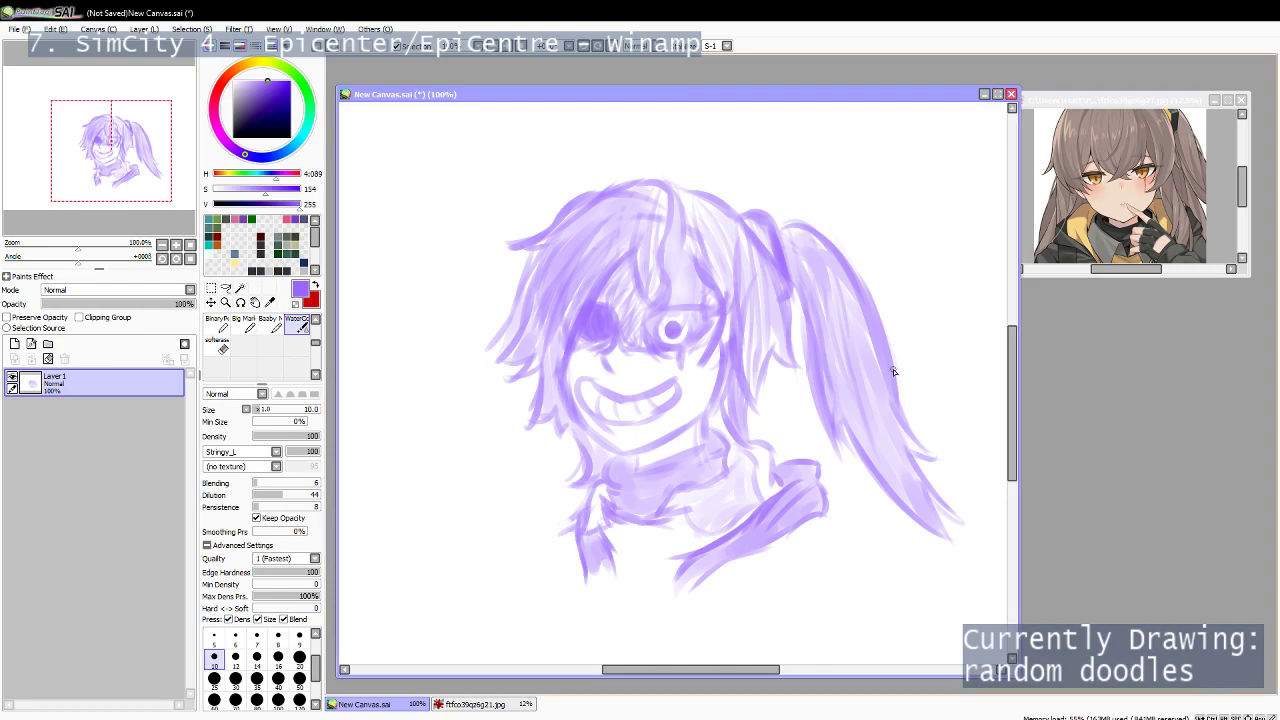
Sketch both shoulder lines and the outer edges of the upper arms below the collar, undoing unwanted strokes.
left_click_drag(659, 478, 640, 388)
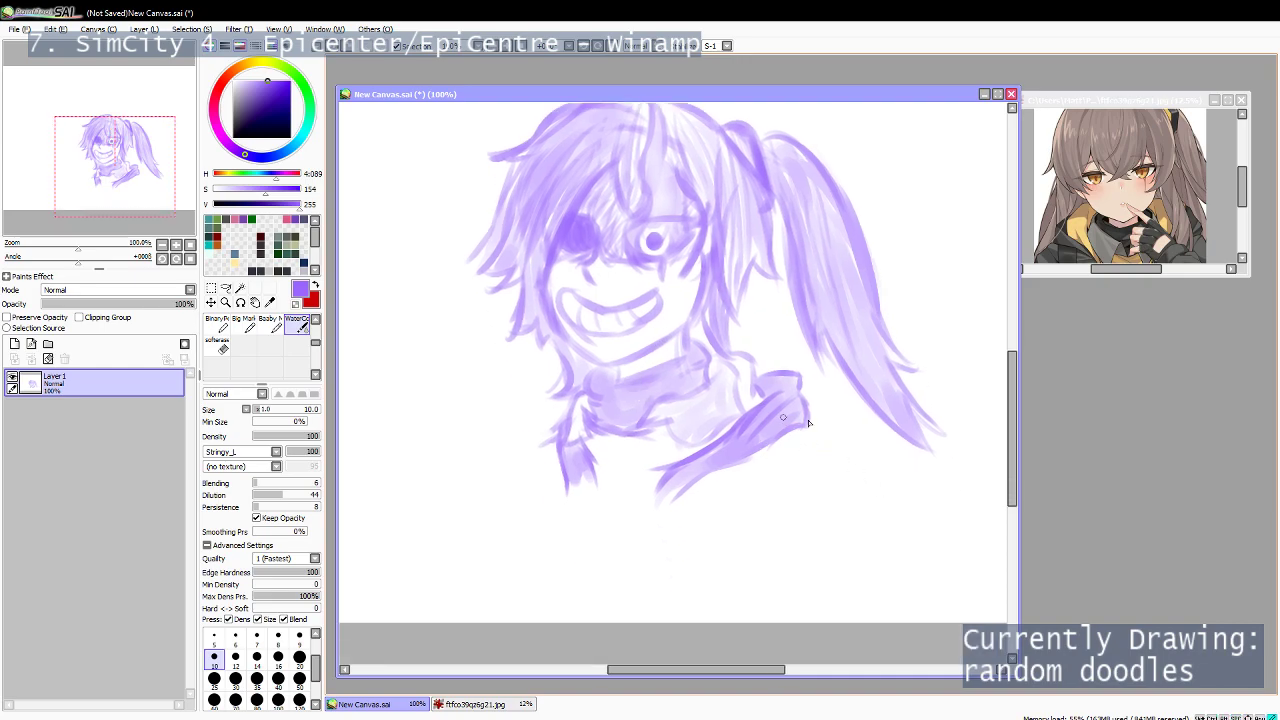
mouse_move(805, 426)
left_mouse_down()
mouse_move(846, 433)
mouse_move(850, 572)
left_mouse_up()
left_click_drag(688, 526, 736, 574)
left_click_drag(601, 485, 568, 632)
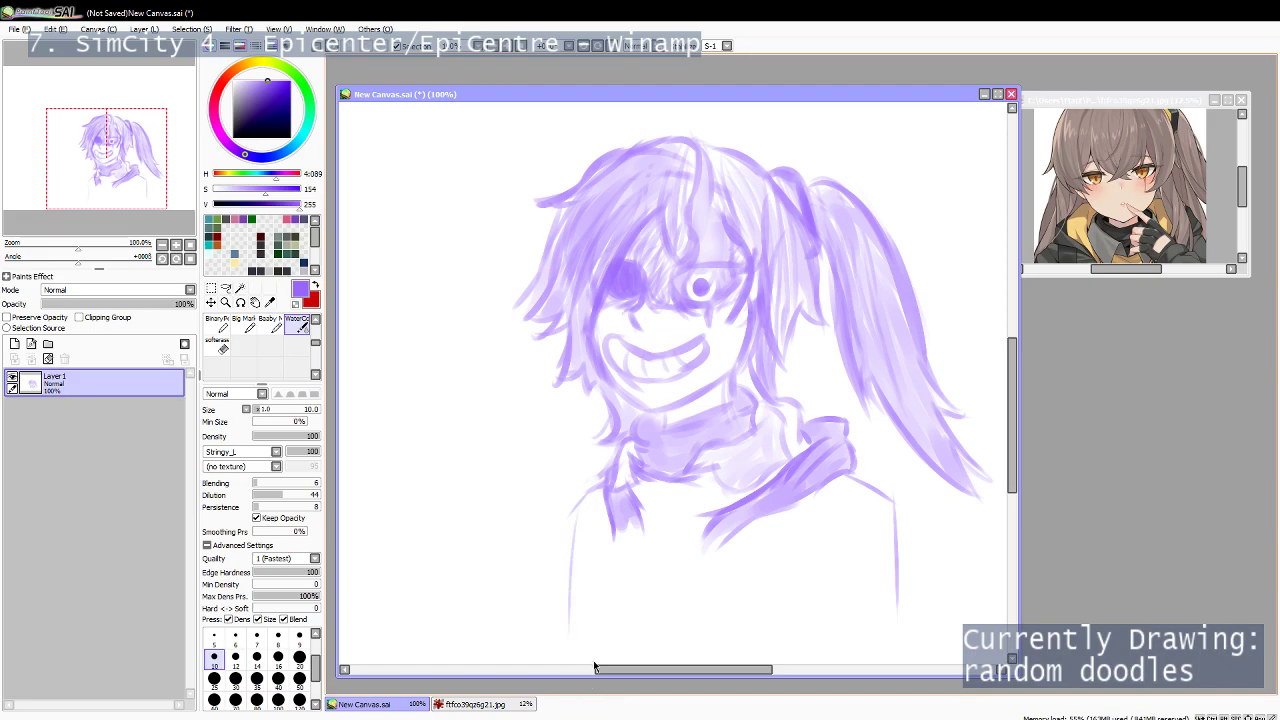
key("ctrl+z")
left_click_drag(566, 514, 546, 653)
key("ctrl+z")
key("ctrl+z")
left_click_drag(719, 571, 691, 540)
mouse_move(859, 518)
left_mouse_down()
mouse_move(848, 636)
mouse_move(869, 616)
left_mouse_up()
key("ctrl+z")
mouse_move(787, 516)
left_mouse_down()
mouse_move(806, 527)
mouse_move(745, 535)
mouse_move(736, 636)
left_mouse_up()
left_click_drag(743, 506, 783, 258)
Extend the left sleeve's outer contour down to the forearm and the canvas's lower edge.
left_click_drag(568, 419, 547, 582)
left_click_drag(556, 526, 561, 483)
left_click_drag(571, 420, 562, 554)
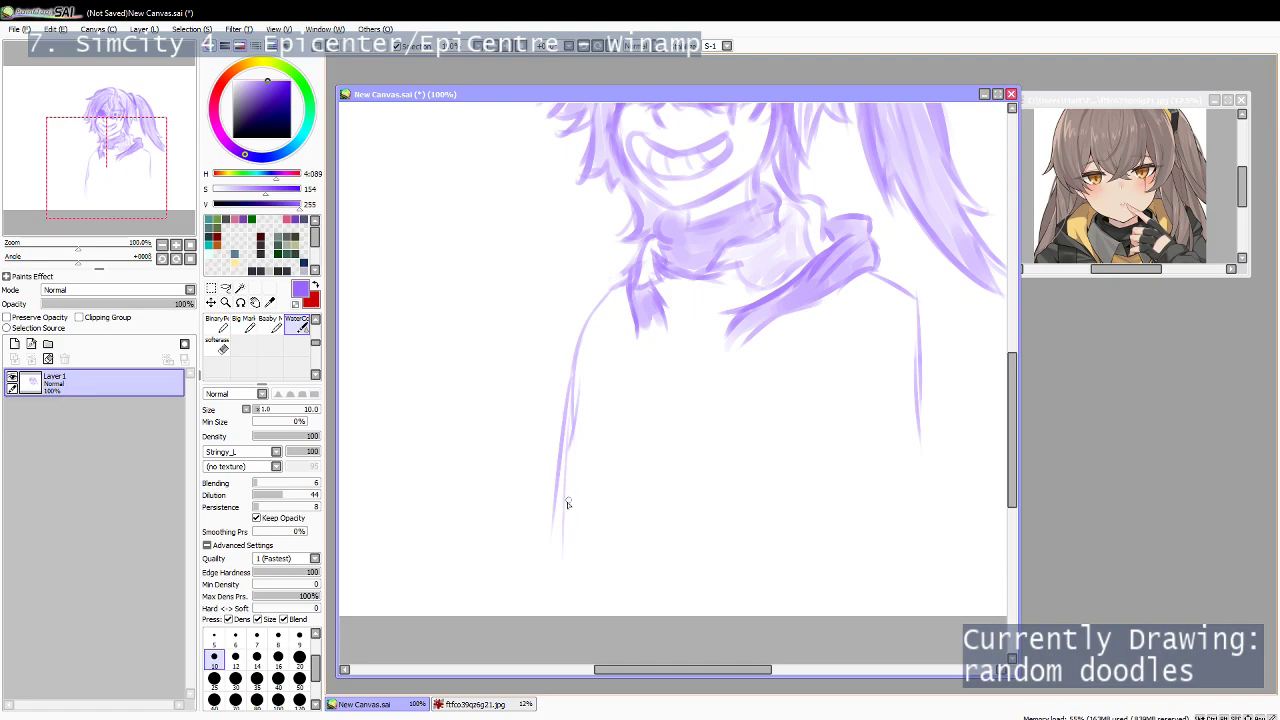
key("ctrl+z")
mouse_move(590, 504)
left_mouse_down()
mouse_move(607, 602)
mouse_move(565, 609)
left_mouse_up()
left_click_drag(573, 549, 571, 614)
key("ctrl+z")
Outline the right forearm's inner and outer edges down to the canvas's lower edge.
mouse_move(754, 563)
left_mouse_down()
mouse_move(772, 614)
mouse_move(786, 615)
left_mouse_up()
left_click_drag(774, 563, 780, 616)
left_click_drag(914, 370, 913, 602)
left_click_drag(912, 488, 915, 616)
left_click_drag(905, 597, 880, 616)
key("ctrl+z")
Sketch the inner edges of both sleeves along the torso, undoing the unwanted lines around the right one.
left_click_drag(616, 342, 608, 505)
left_click_drag(761, 394, 760, 526)
key("ctrl+z")
left_click_drag(777, 366, 777, 464)
left_click_drag(775, 408, 782, 552)
key("ctrl+z")
mouse_move(784, 384)
left_mouse_down()
mouse_move(811, 460)
mouse_move(843, 500)
mouse_move(806, 582)
left_mouse_up()
key("ctrl+z")
left_click_drag(835, 502, 806, 571)
left_click_drag(827, 509, 782, 598)
key("ctrl+z")
key("ctrl+z")
key("ctrl+z")
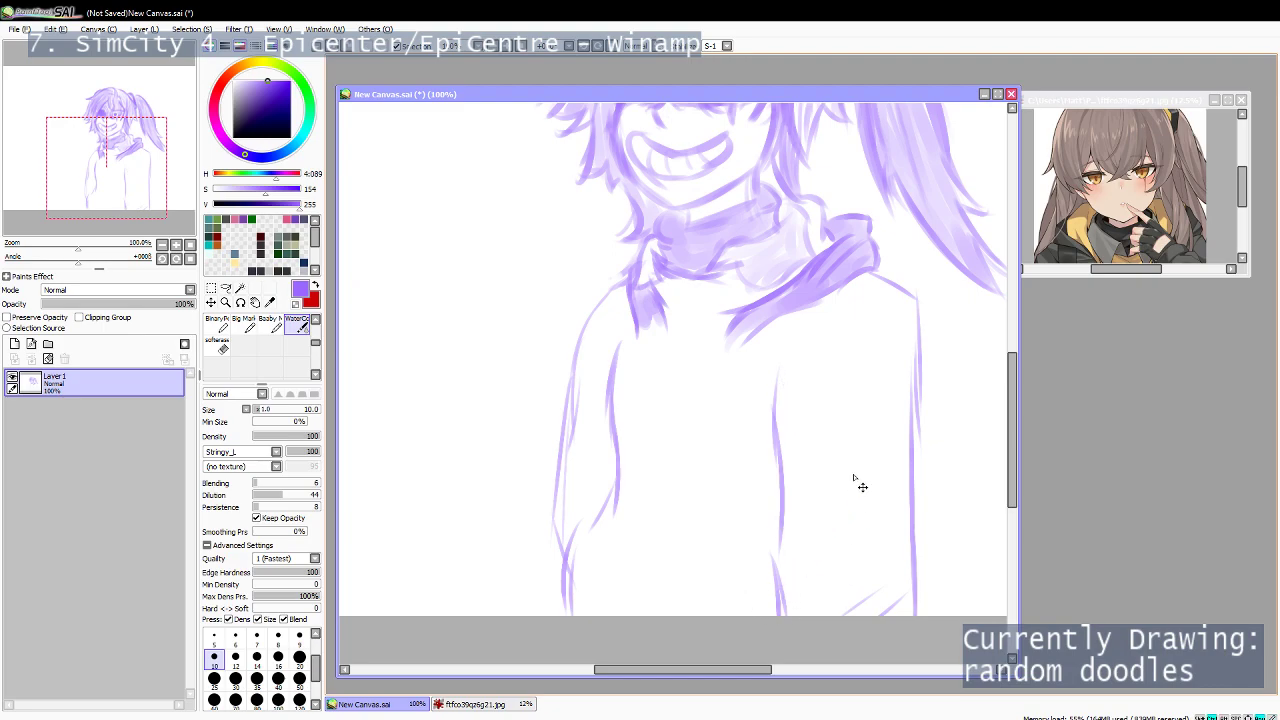
Erase the right sleeve's outer line and redraw it as a smoother curve closer to the torso.
key("e")
left_click_drag(907, 340, 899, 574)
left_click_drag(914, 305, 912, 597)
key("c")
mouse_move(875, 279)
left_mouse_down()
mouse_move(895, 319)
mouse_move(900, 505)
left_mouse_up()
key("ctrl+z")
key("ctrl+z")
key("ctrl+z")
left_click_drag(877, 275, 893, 557)
left_click_drag(897, 411, 889, 600)
left_click_drag(901, 483, 882, 615)
key("e")
left_click_drag(922, 574, 914, 612)
key("c")
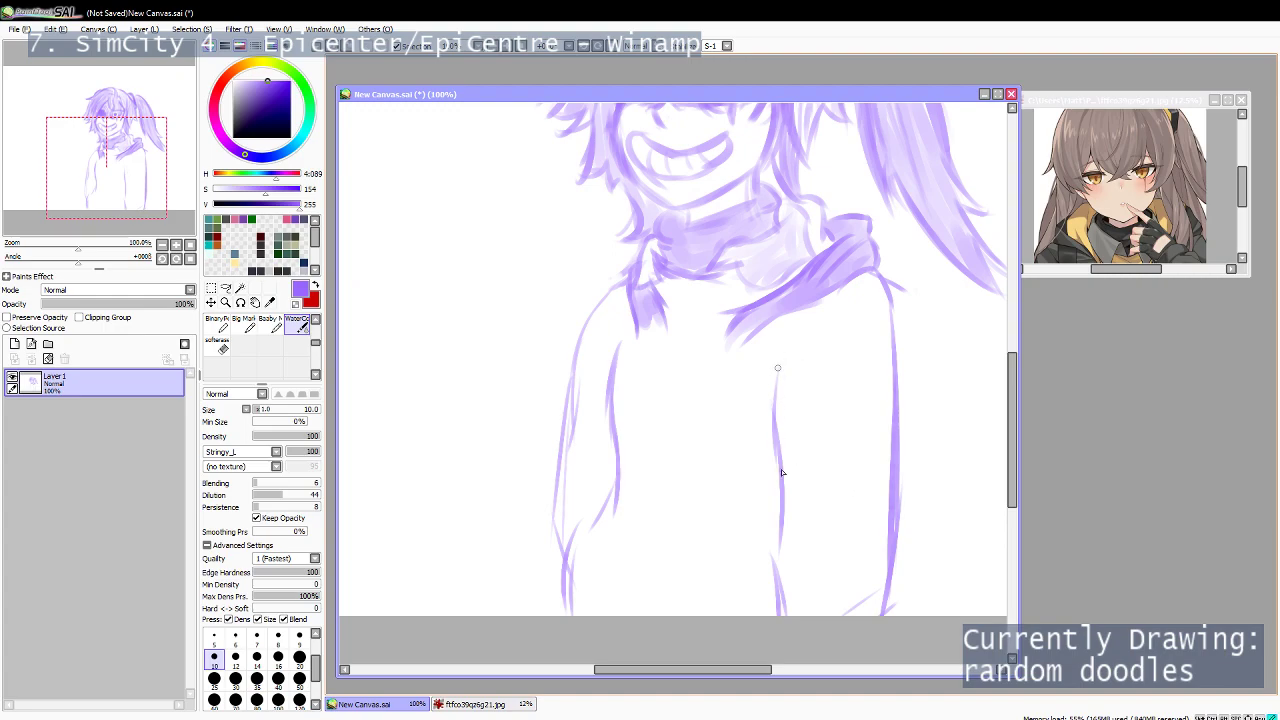
Erase the right sleeve's inner line and rework the lower inner edge of the left sleeve.
key("e")
left_click_drag(785, 354, 786, 518)
left_click_drag(614, 448, 609, 505)
key("c")
mouse_move(611, 399)
left_mouse_down()
mouse_move(630, 482)
mouse_move(617, 512)
left_mouse_up()
key("ctrl+z")
key("ctrl+z")
Draw the left sleeve's elbow bend and darken the start of the forearm beneath it.
mouse_move(617, 443)
left_mouse_down()
mouse_move(617, 488)
mouse_move(569, 599)
left_mouse_up()
mouse_move(588, 534)
left_mouse_down()
mouse_move(570, 597)
mouse_move(618, 510)
left_mouse_up()
key("e")
key("c")
mouse_move(617, 446)
left_mouse_down()
mouse_move(616, 519)
mouse_move(572, 548)
left_mouse_up()
left_click_drag(574, 546, 577, 614)
left_click_drag(596, 532, 574, 574)
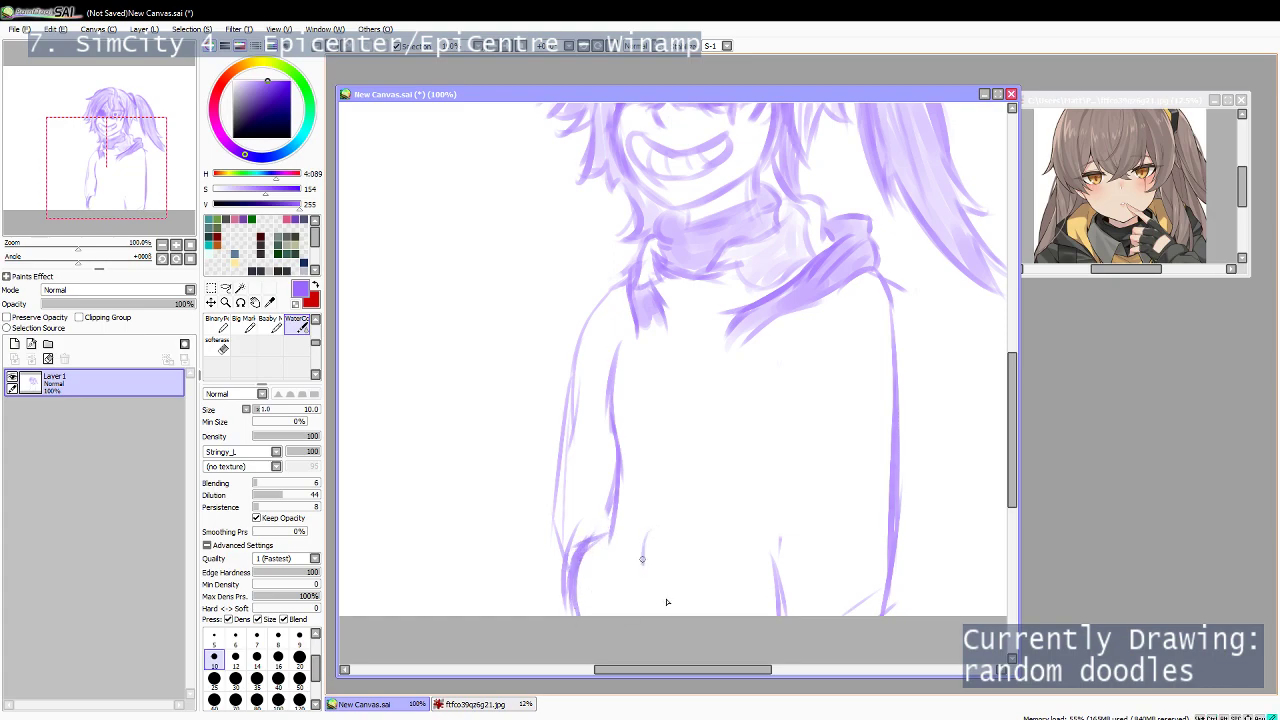
Add short waist lines across the lower torso between the arms.
left_click_drag(622, 538, 648, 586)
key("ctrl+z")
mouse_move(615, 541)
left_mouse_down()
mouse_move(635, 566)
mouse_move(623, 587)
mouse_move(717, 556)
mouse_move(679, 592)
mouse_move(738, 559)
left_mouse_up()
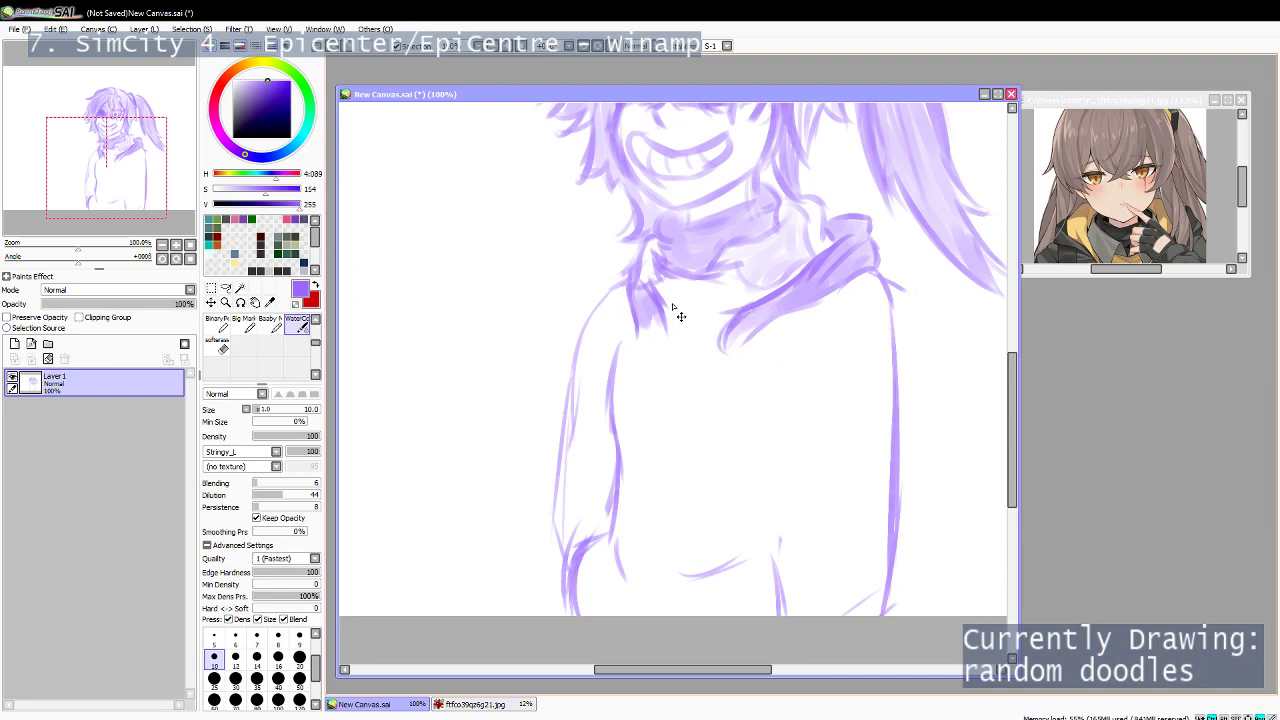
Draw a V-shaped neckline joining the two lapels, undoing unwanted strokes.
mouse_move(660, 304)
left_mouse_down()
mouse_move(686, 346)
mouse_move(735, 315)
left_mouse_up()
key("ctrl+z")
key("ctrl+z")
left_click_drag(860, 312, 859, 353)
key("ctrl+z")
Shade the left sleeve from shoulder to elbow with the large marker at size 50.
key("b")
mouse_move(628, 294)
left_mouse_down()
mouse_move(614, 486)
mouse_move(640, 303)
mouse_move(598, 460)
left_mouse_up()
key("ctrl+z")
key("ctrl+z")
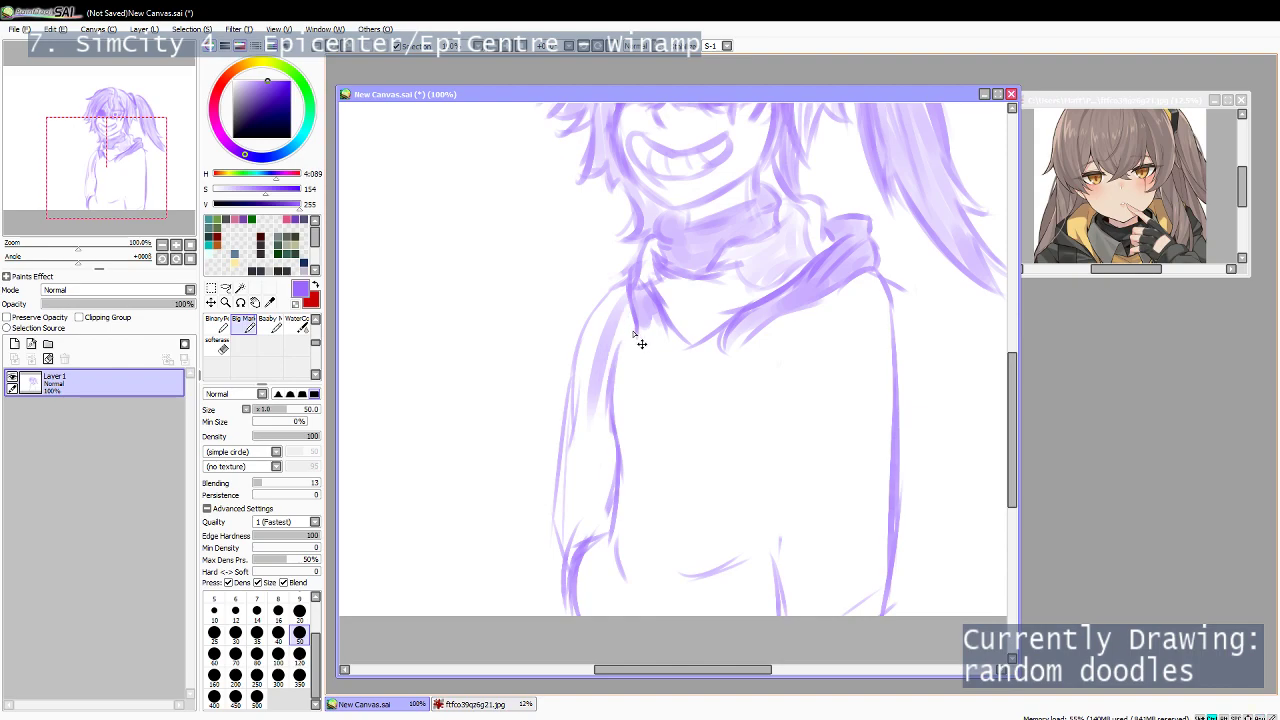
left_click_drag(613, 289, 582, 432)
mouse_move(594, 306)
left_mouse_down()
mouse_move(623, 325)
mouse_move(581, 478)
left_mouse_up()
mouse_move(607, 363)
left_mouse_down()
mouse_move(571, 508)
mouse_move(580, 524)
left_mouse_up()
Darken the left sleeve's outer edge with the watercolour brush at size 10.
key("c")
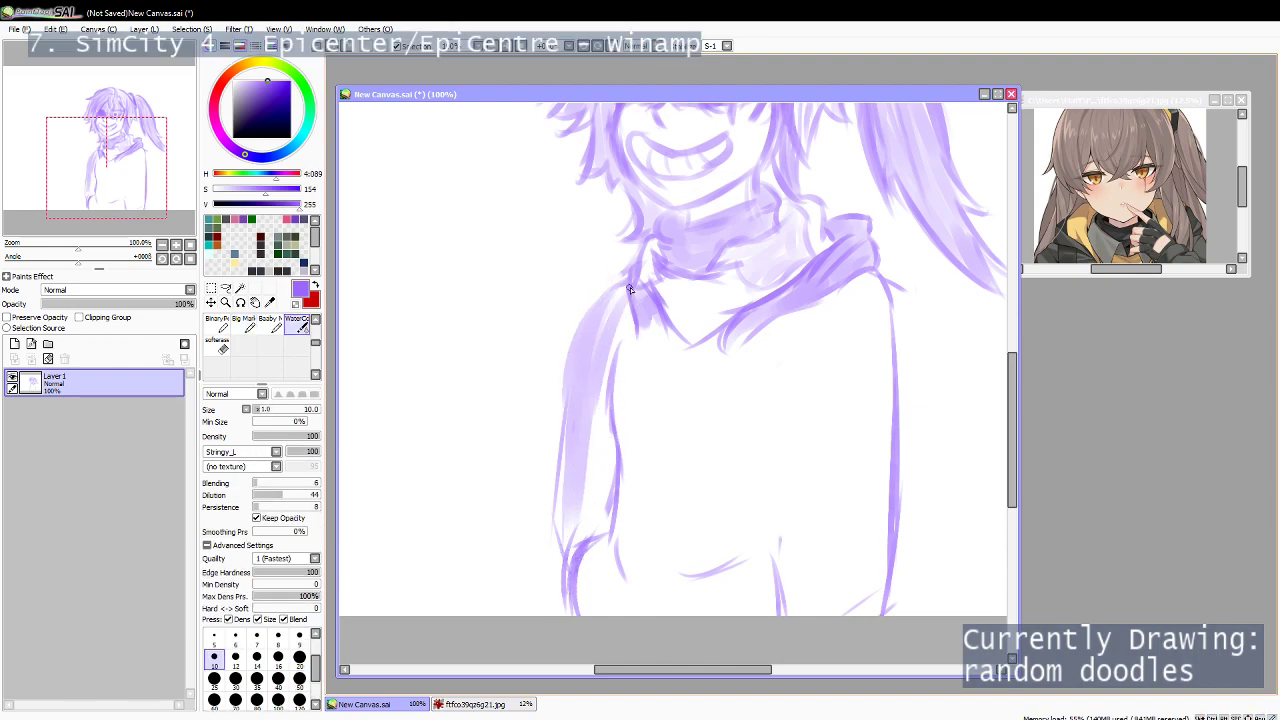
left_click_drag(605, 298, 560, 462)
left_click_drag(585, 322, 562, 478)
left_click_drag(582, 360, 560, 578)
Add a second line inside the right sleeve's outer edge and redraw the torso's right side curving in at the waist.
left_click_drag(872, 278, 889, 570)
left_click_drag(781, 345, 758, 494)
left_click_drag(768, 440, 772, 574)
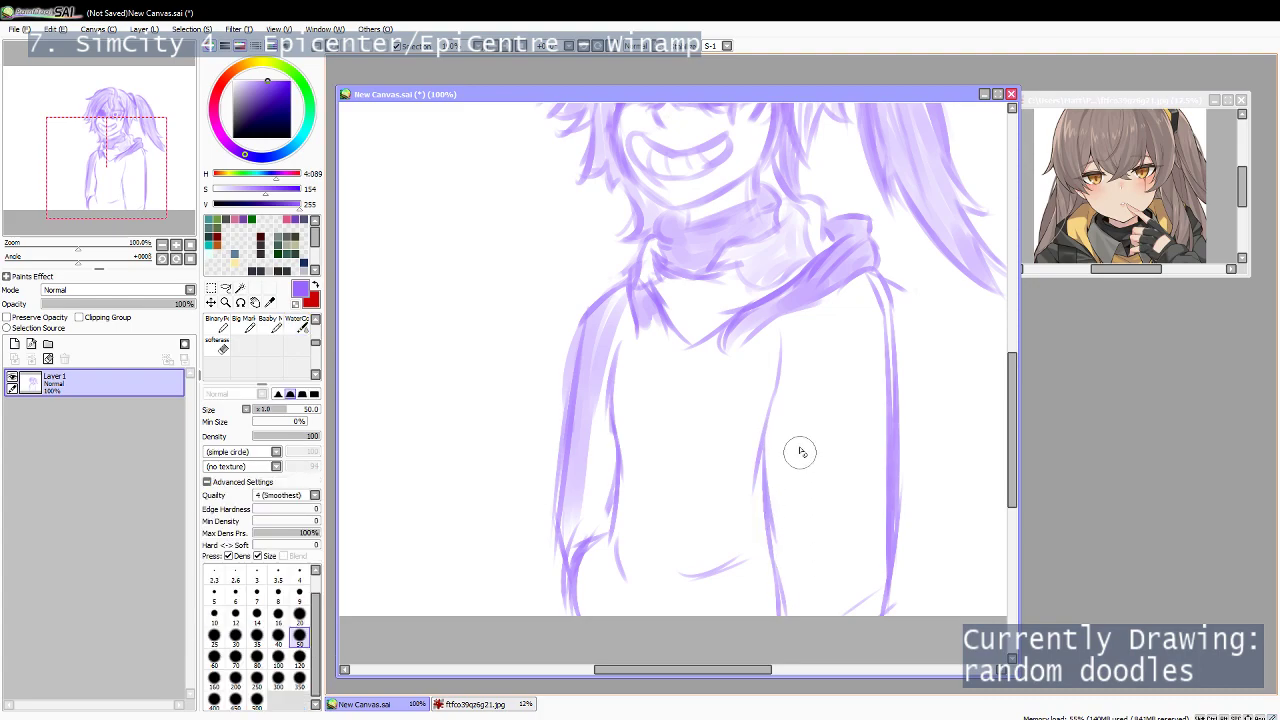
Draw the triangular gap between the torso and the bent right arm with the watercolour brush, undoing unwanted strokes.
left_click_drag(782, 385, 808, 512)
key("ctrl+z")
mouse_move(783, 432)
left_mouse_down()
mouse_move(805, 494)
mouse_move(776, 556)
left_mouse_up()
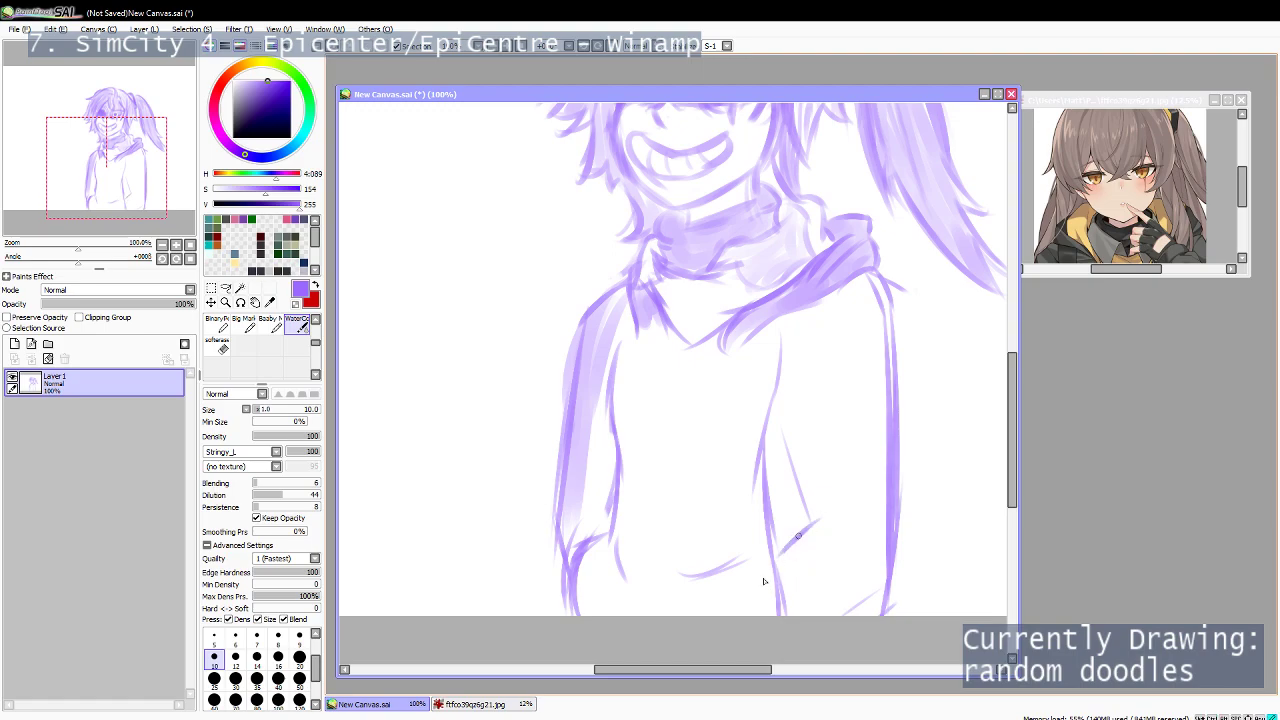
mouse_move(776, 421)
left_mouse_down()
mouse_move(800, 498)
mouse_move(780, 558)
left_mouse_up()
key("ctrl+z")
mouse_move(827, 489)
left_mouse_down()
mouse_move(785, 559)
mouse_move(820, 500)
left_mouse_up()
key("e")
key("c")
mouse_move(774, 402)
left_mouse_down()
mouse_move(820, 500)
mouse_move(776, 560)
left_mouse_up()
key("ctrl+z")
Erase the lower part of the right sleeve's outer edge and redraw it bending outward at the elbow and back toward the waist.
key("e")
left_click_drag(890, 612, 895, 585)
key("c")
left_click_drag(868, 374, 902, 502)
key("ctrl+z")
mouse_move(887, 420)
left_mouse_down()
mouse_move(911, 530)
mouse_move(852, 614)
left_mouse_up()
key("e")
mouse_move(889, 554)
left_mouse_down()
mouse_move(884, 416)
mouse_move(895, 515)
left_mouse_up()
key("c")
mouse_move(889, 345)
left_mouse_down()
mouse_move(913, 502)
mouse_move(877, 568)
left_mouse_up()
mouse_move(917, 513)
left_mouse_down()
mouse_move(862, 614)
mouse_move(893, 580)
mouse_move(846, 614)
left_mouse_up()
key("e")
key("c")
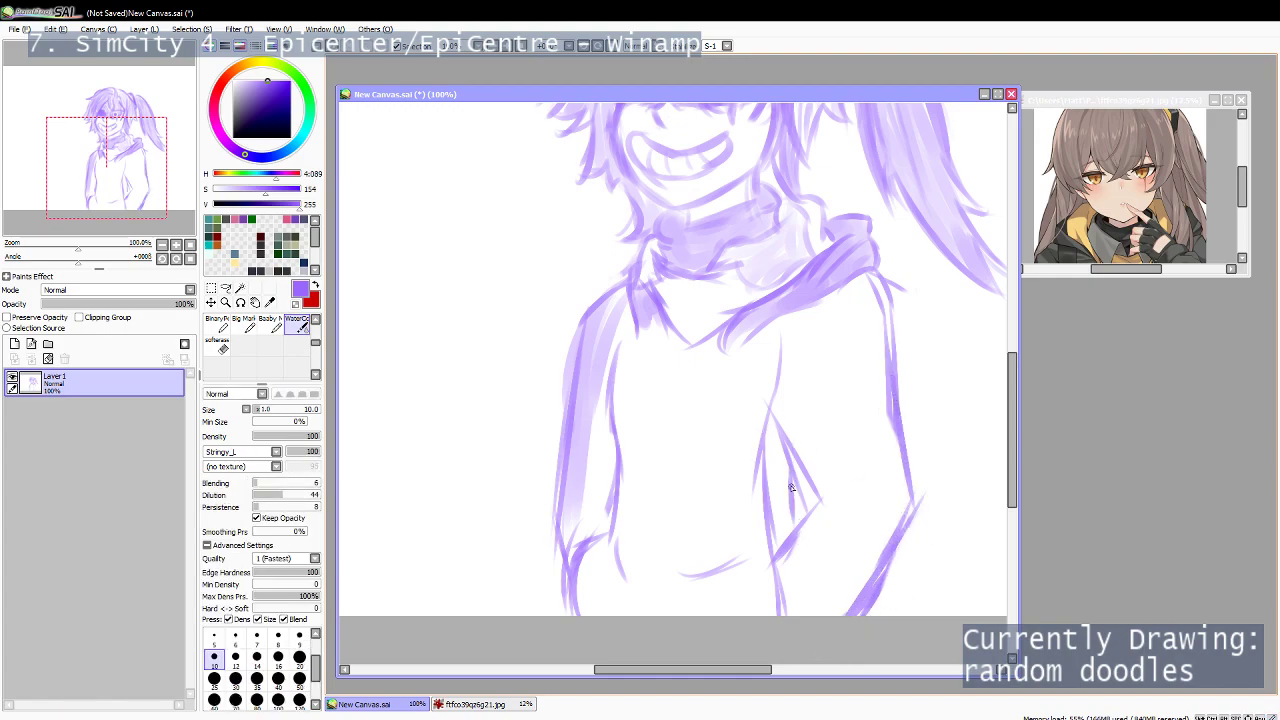
left_click_drag(717, 445, 679, 589)
left_click_drag(698, 503, 739, 464)
left_click_drag(705, 408, 666, 522)
mouse_move(671, 258)
left_mouse_down()
mouse_move(668, 206)
mouse_move(692, 122)
mouse_move(710, 216)
mouse_move(698, 240)
mouse_move(694, 163)
mouse_move(696, 262)
left_mouse_up()
key("e")
key("c")
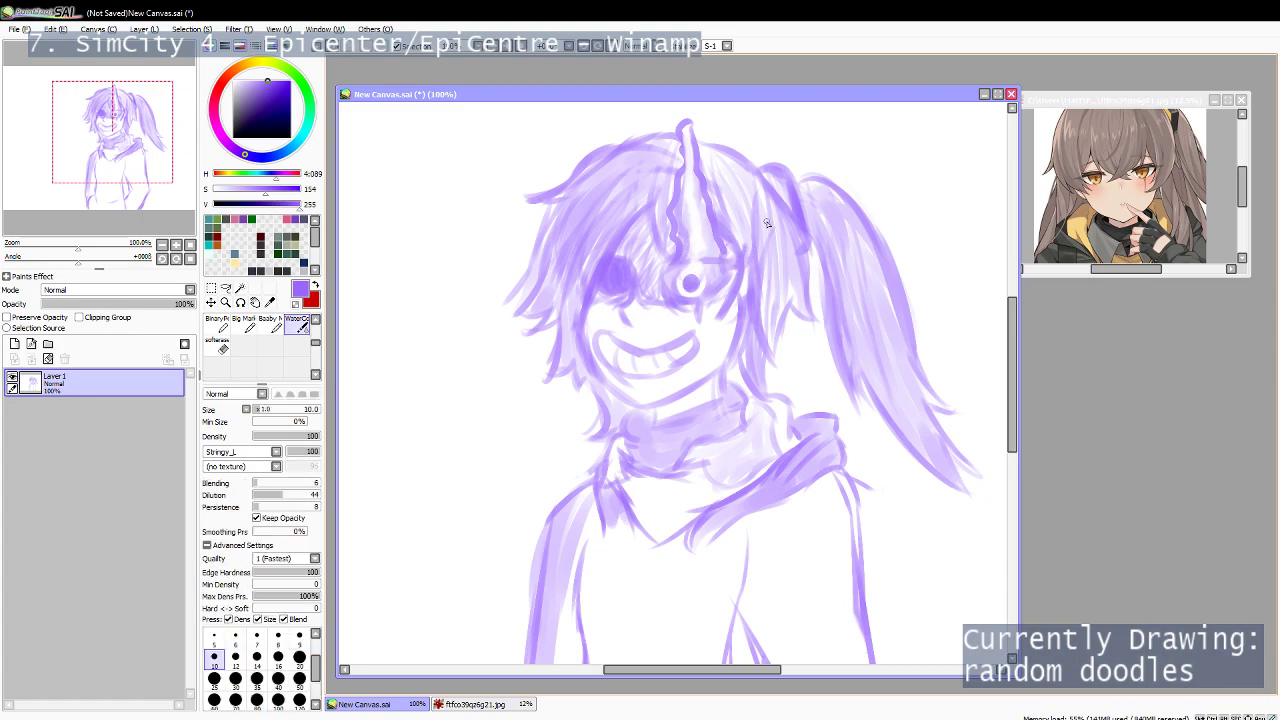
Sketch a partial speech bubble beside the head with a lower curve, a short two-stroke tail and an upper curve.
scroll(767, 223, "down", 2)
left_click_drag(766, 222, 751, 249)
left_click_drag(579, 243, 594, 262)
left_click_drag(440, 238, 544, 236)
left_click_drag(634, 213, 700, 167)
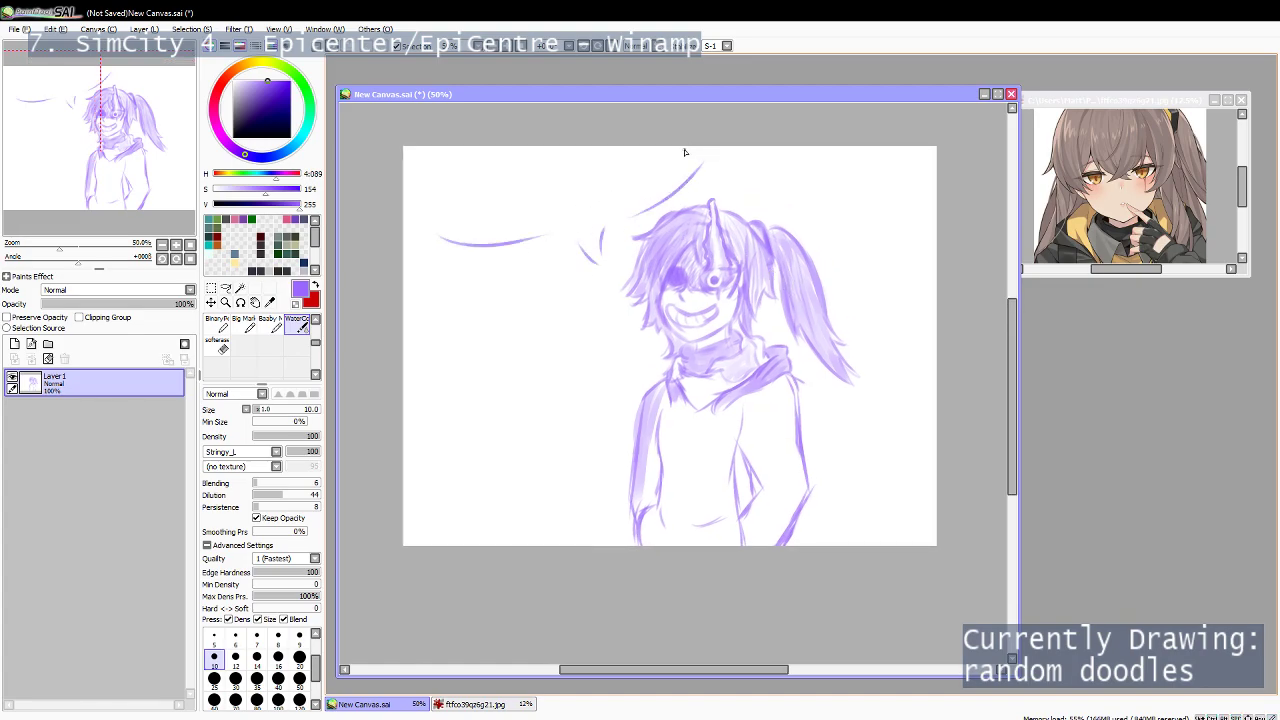
Handwrite "Get UMP'd." inside the speech bubble with the watercolour brush, undoing unwanted strokes.
left_click_drag(443, 184, 465, 208)
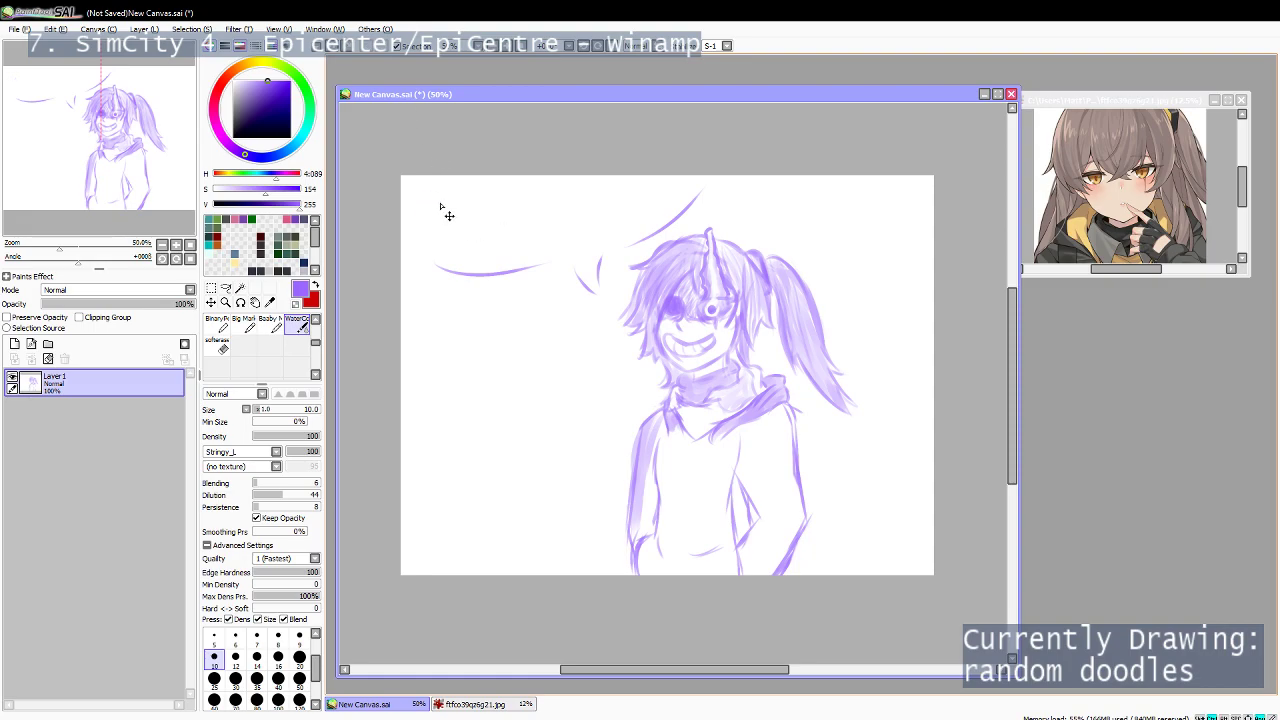
mouse_move(428, 213)
left_mouse_down()
mouse_move(463, 199)
mouse_move(532, 212)
left_mouse_up()
left_click(538, 214)
mouse_move(538, 190)
left_mouse_down()
mouse_move(538, 207)
mouse_move(553, 188)
mouse_move(579, 212)
mouse_move(600, 204)
left_mouse_up()
key("ctrl+z")
key("ctrl+z")
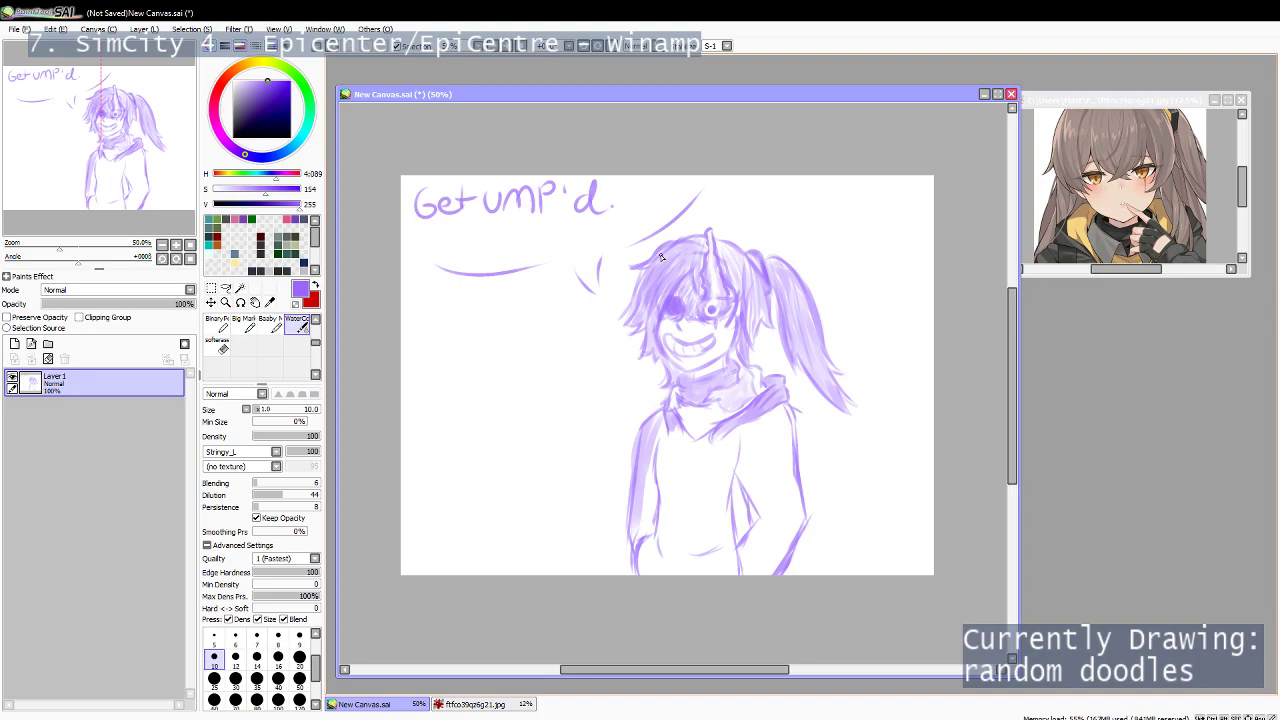
Shade the jacket's left front panel below the collar with the large marker at size 50.
key("b")
left_click_drag(661, 432, 662, 505)
key("ctrl+z")
left_click_drag(666, 458, 678, 514)
mouse_move(662, 437)
left_mouse_down()
mouse_move(662, 466)
mouse_move(679, 449)
mouse_move(667, 421)
mouse_move(669, 435)
mouse_move(709, 446)
mouse_move(693, 457)
left_mouse_up()
key("e")
key("c")
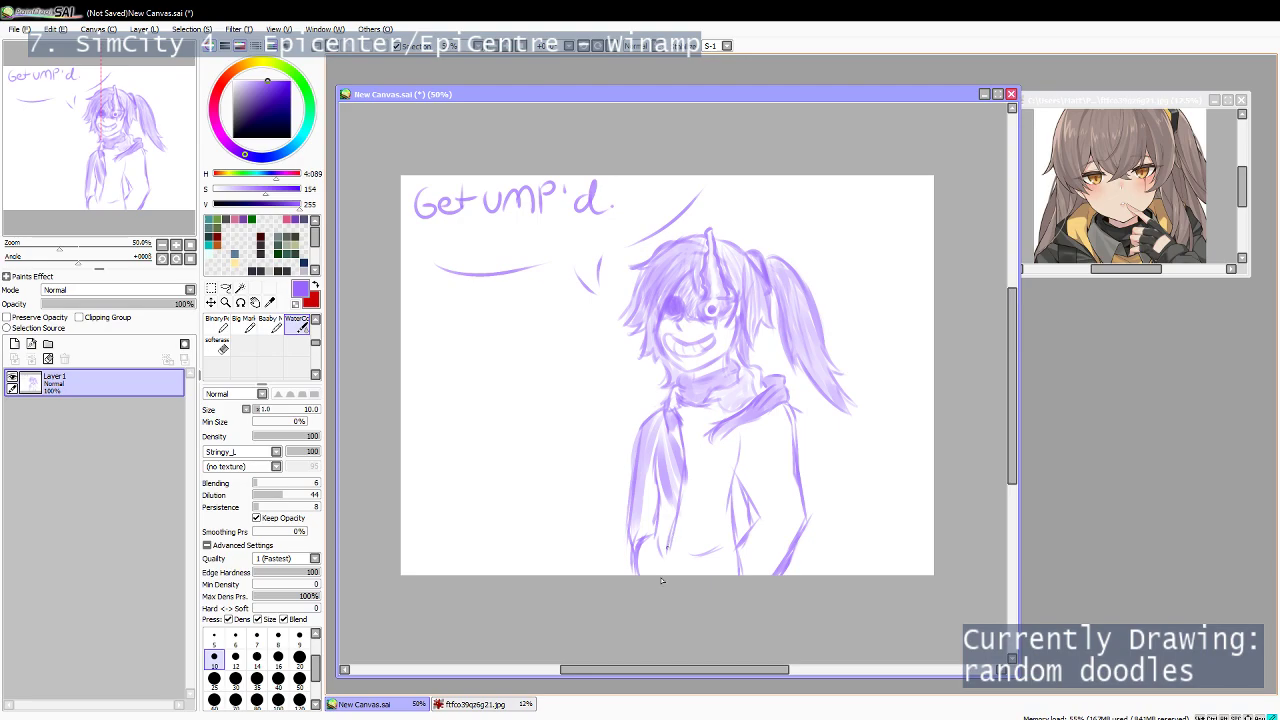
Draw the jacket's right opening edge and shade the right front panel down to the hem with the large marker.
left_click_drag(705, 440, 698, 544)
key("b")
left_click_drag(712, 447, 700, 496)
left_click_drag(720, 434, 703, 494)
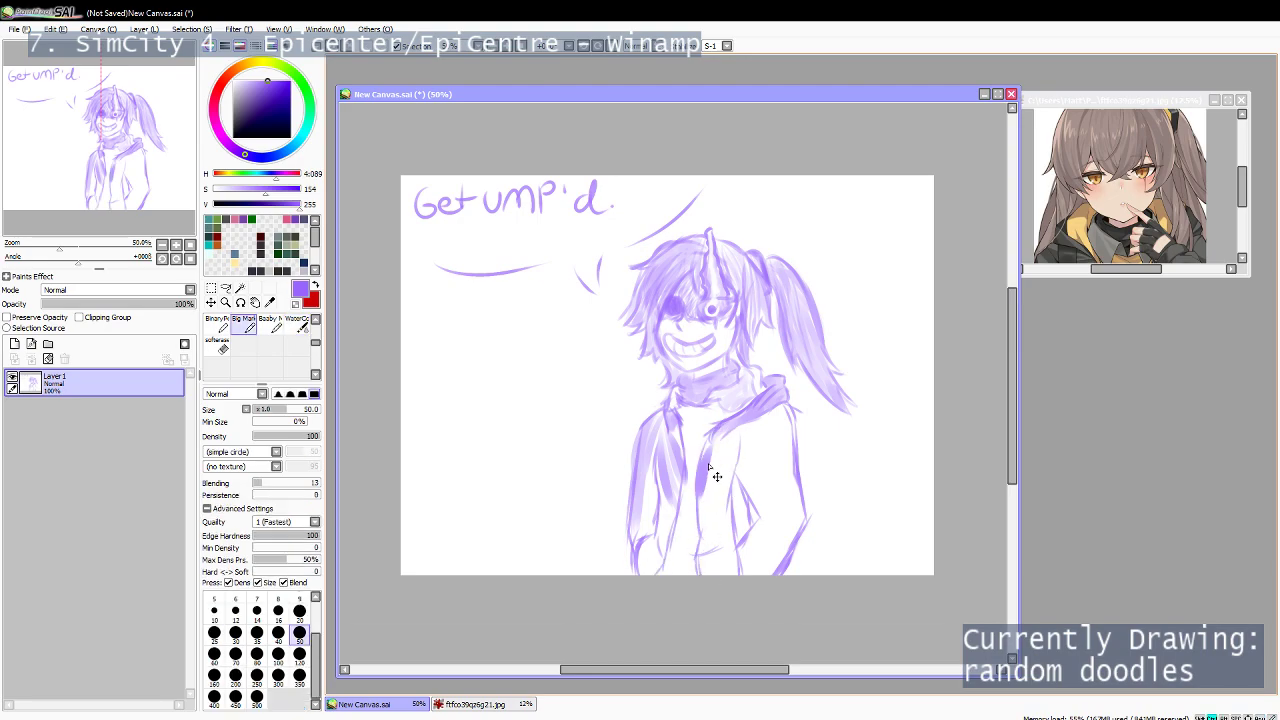
left_click_drag(720, 442, 709, 515)
mouse_move(725, 437)
left_mouse_down()
mouse_move(712, 506)
mouse_move(719, 496)
left_mouse_up()
left_click_drag(735, 434, 705, 577)
mouse_move(718, 500)
left_mouse_down()
mouse_move(716, 575)
mouse_move(713, 552)
mouse_move(726, 575)
left_mouse_up()
left_click_drag(732, 504, 734, 575)
left_click_drag(745, 472, 738, 532)
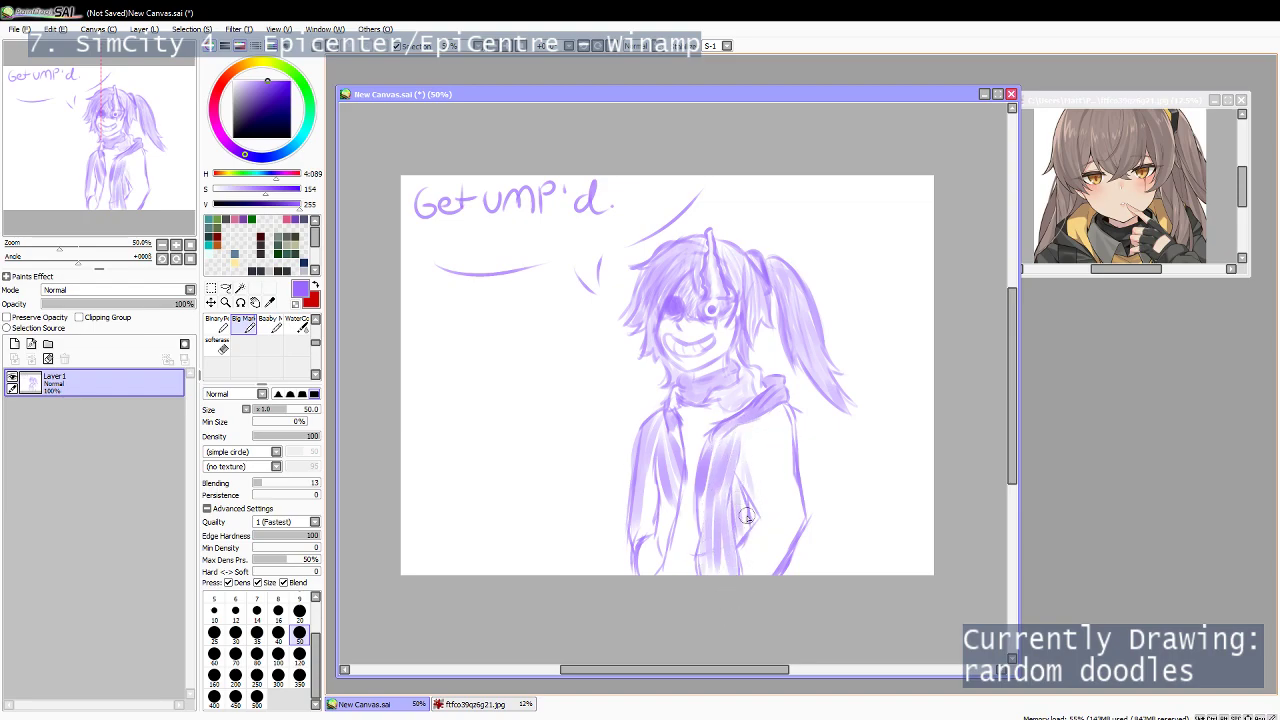
Shade the bent right sleeve from shoulder to forearm with the large marker at size 50.
mouse_move(745, 430)
left_mouse_down()
mouse_move(748, 505)
mouse_move(778, 520)
left_mouse_up()
left_click_drag(767, 451, 780, 527)
left_click_drag(777, 448, 794, 515)
mouse_move(779, 430)
left_mouse_down()
mouse_move(779, 480)
mouse_move(793, 476)
mouse_move(744, 538)
mouse_move(750, 555)
left_mouse_up()
left_click_drag(767, 515, 738, 584)
left_click_drag(764, 543, 746, 588)
mouse_move(770, 546)
left_mouse_down()
mouse_move(748, 597)
mouse_move(760, 597)
left_mouse_up()
Shade the lower part of the left front panel and erase stray colour along its inner edge.
left_click_drag(660, 469, 651, 583)
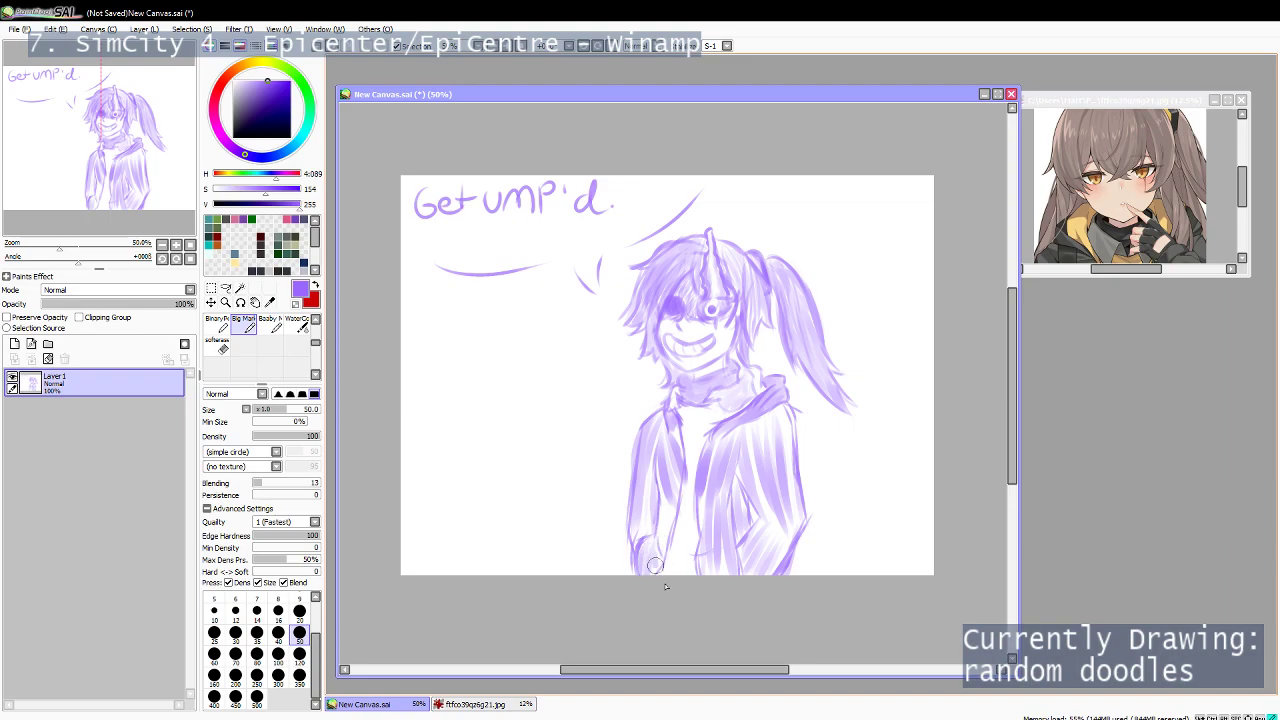
mouse_move(658, 488)
left_mouse_down()
mouse_move(656, 548)
mouse_move(667, 520)
left_mouse_up()
key("e")
mouse_move(696, 454)
left_mouse_down()
mouse_move(695, 504)
mouse_move(687, 486)
left_mouse_up()
left_click_drag(683, 415, 689, 468)
key("c")
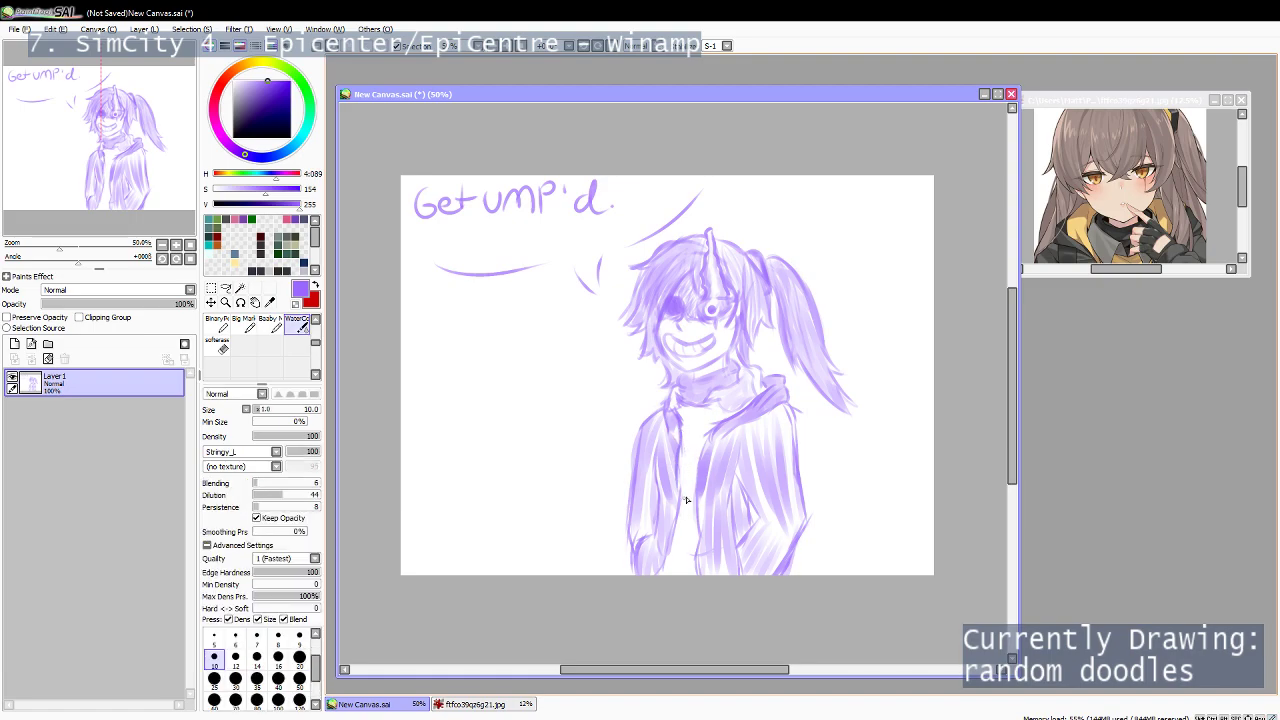
Clean up the right panel's inner edge along the jacket opening with the eraser and watercolour brush.
key("e")
key("c")
left_click_drag(715, 437, 703, 531)
key("e")
mouse_move(699, 476)
left_mouse_down()
mouse_move(697, 429)
mouse_move(693, 495)
mouse_move(706, 460)
mouse_move(708, 487)
mouse_move(709, 451)
mouse_move(714, 541)
mouse_move(716, 491)
mouse_move(697, 541)
mouse_move(710, 448)
mouse_move(697, 540)
left_mouse_up()
key("c")
key("e")
key("c")
key("ctrl+z")
key("e")
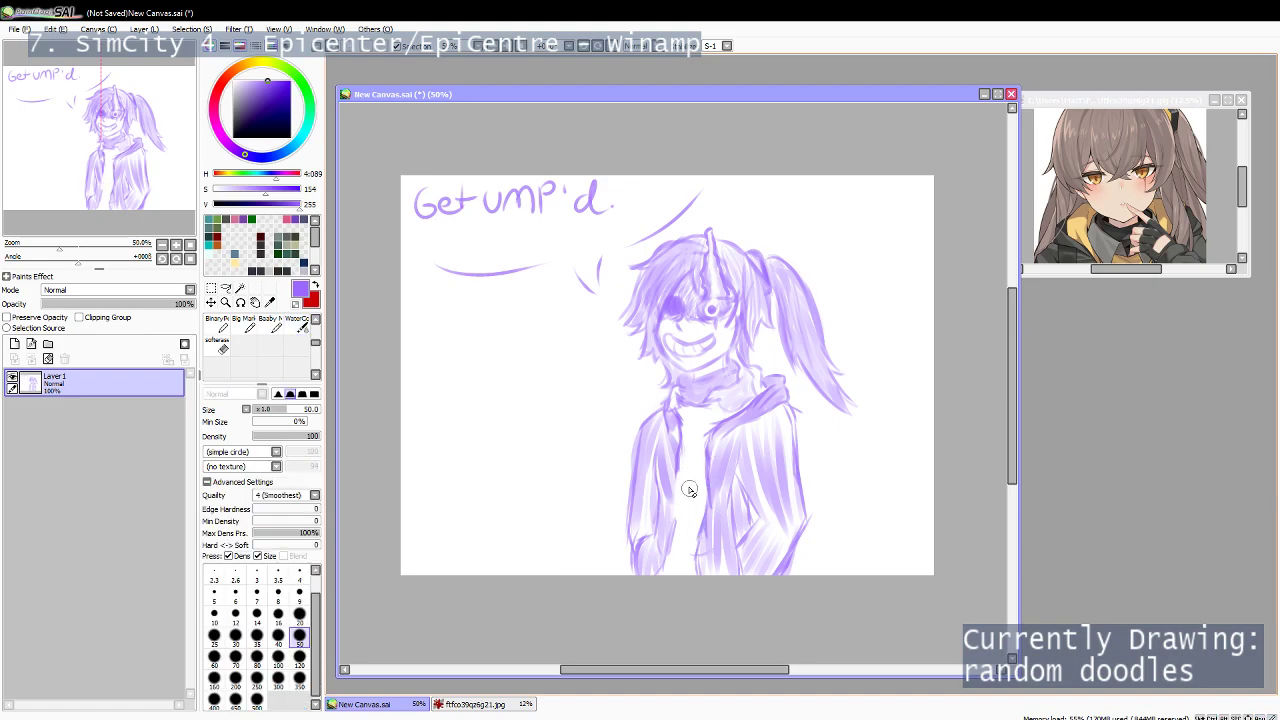
key("c")
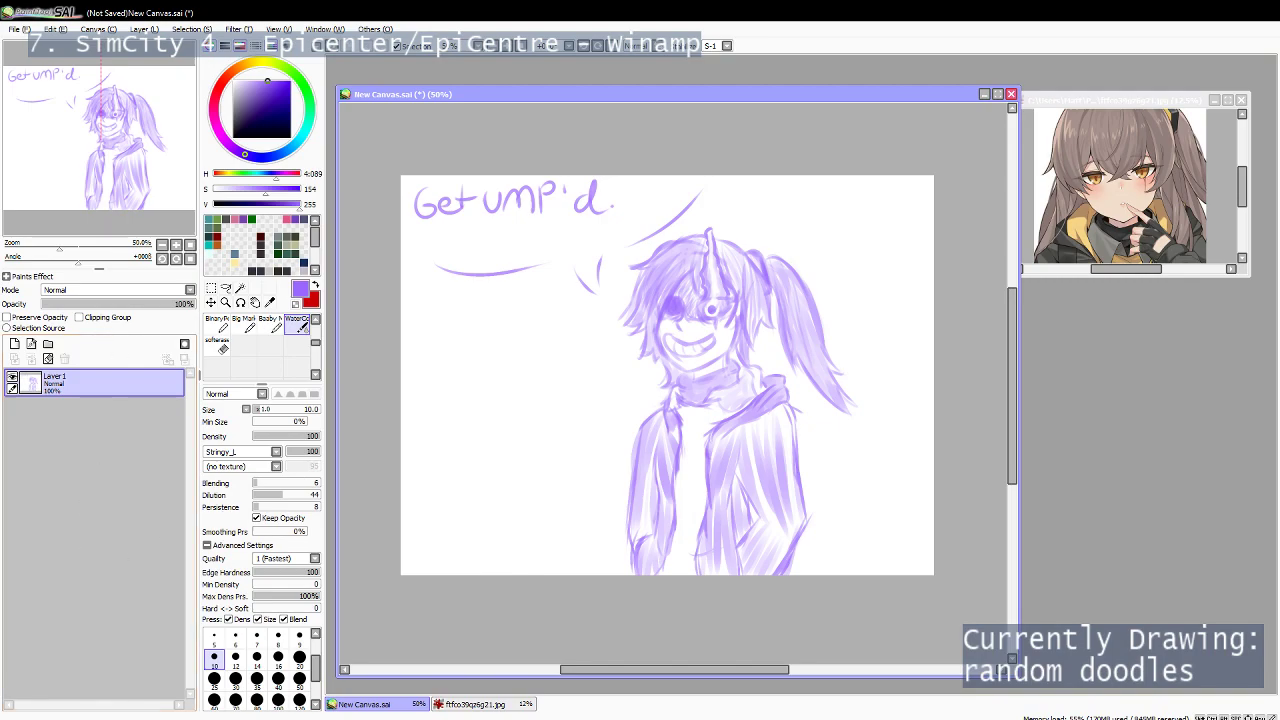
Open the picture mncu9bx43ki21.jpg, enlarge its window to examine the witch-hat figure and mushroom cloud, and close it.
left_click(24, 30)
left_click(46, 61)
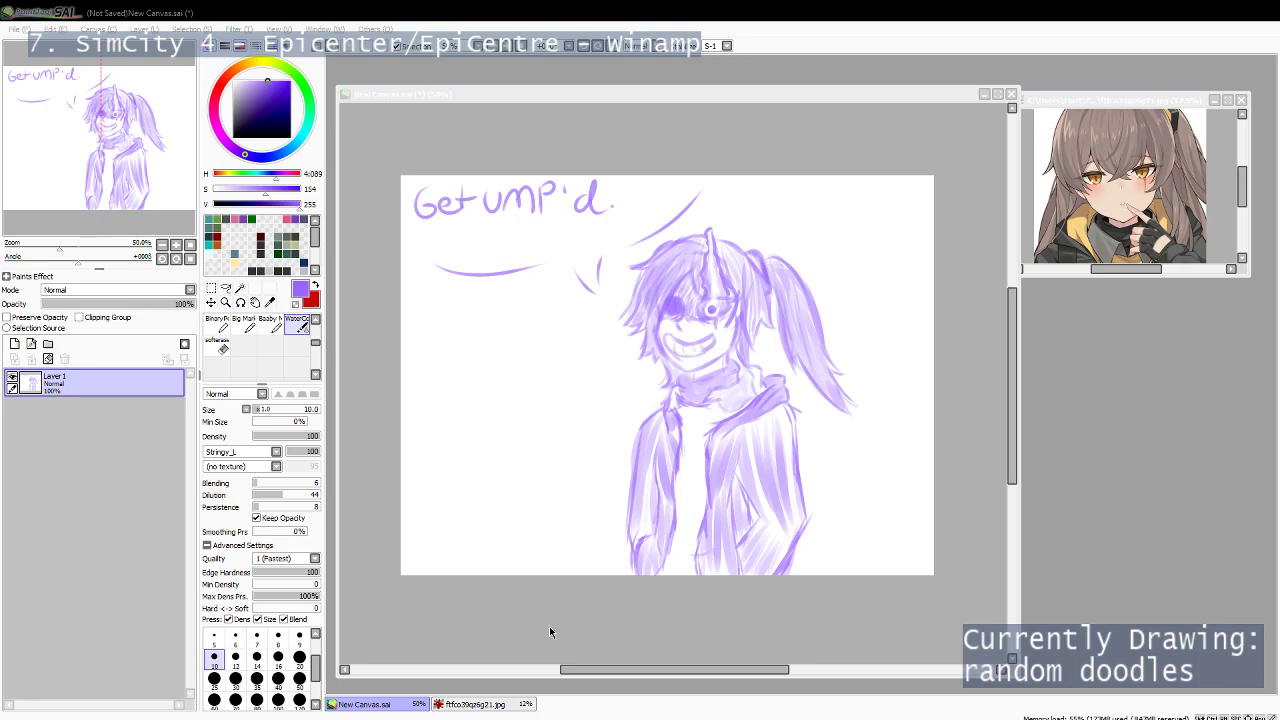
double_click(510, 278)
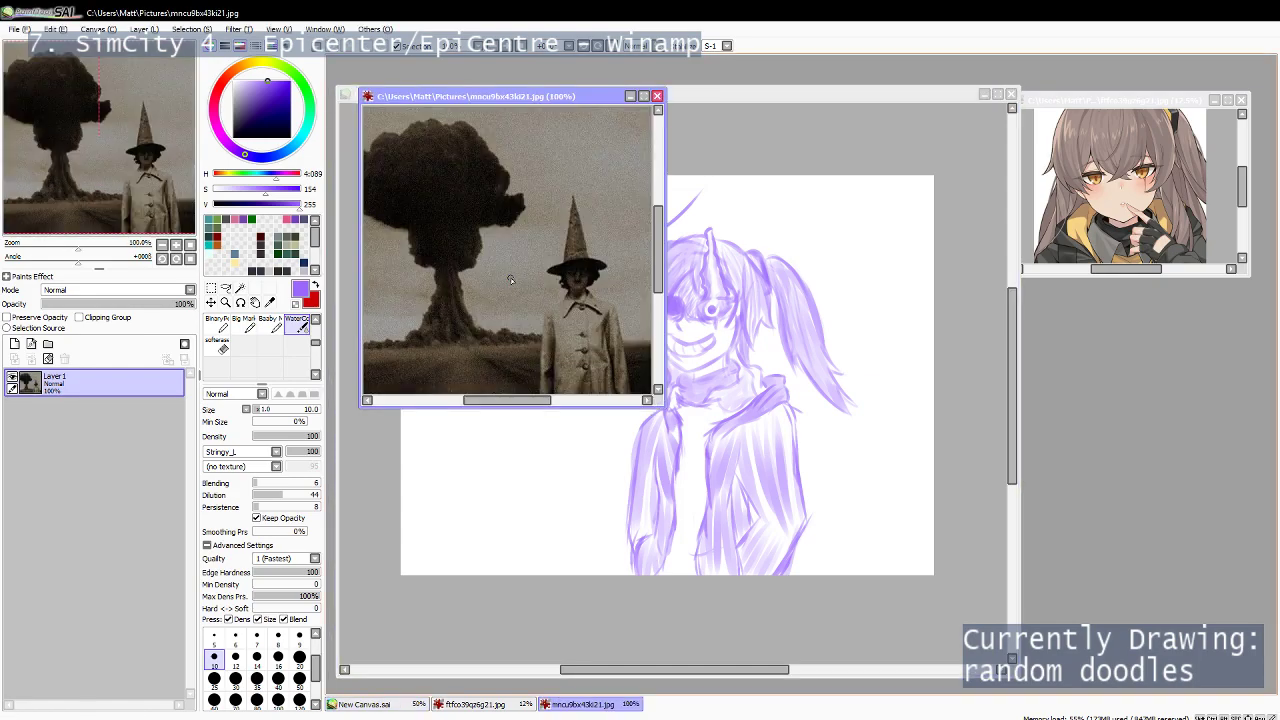
left_click_drag(660, 407, 661, 481)
left_click(660, 401)
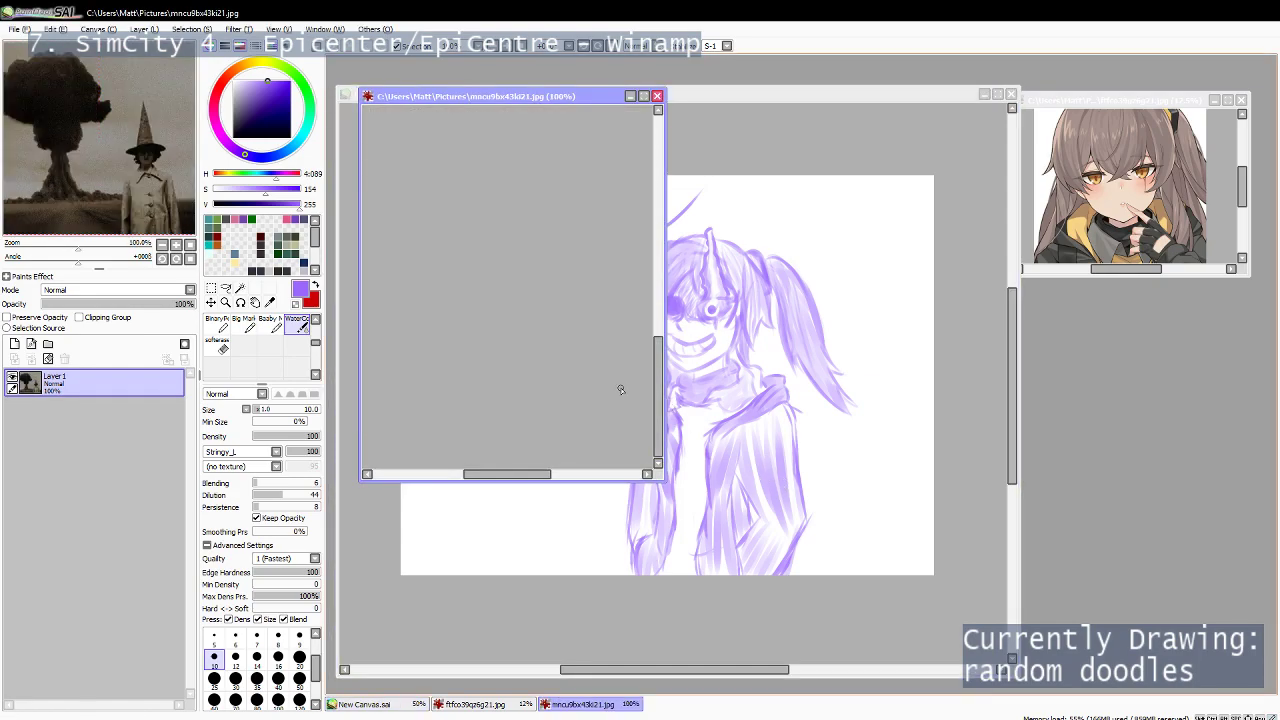
left_click(177, 245)
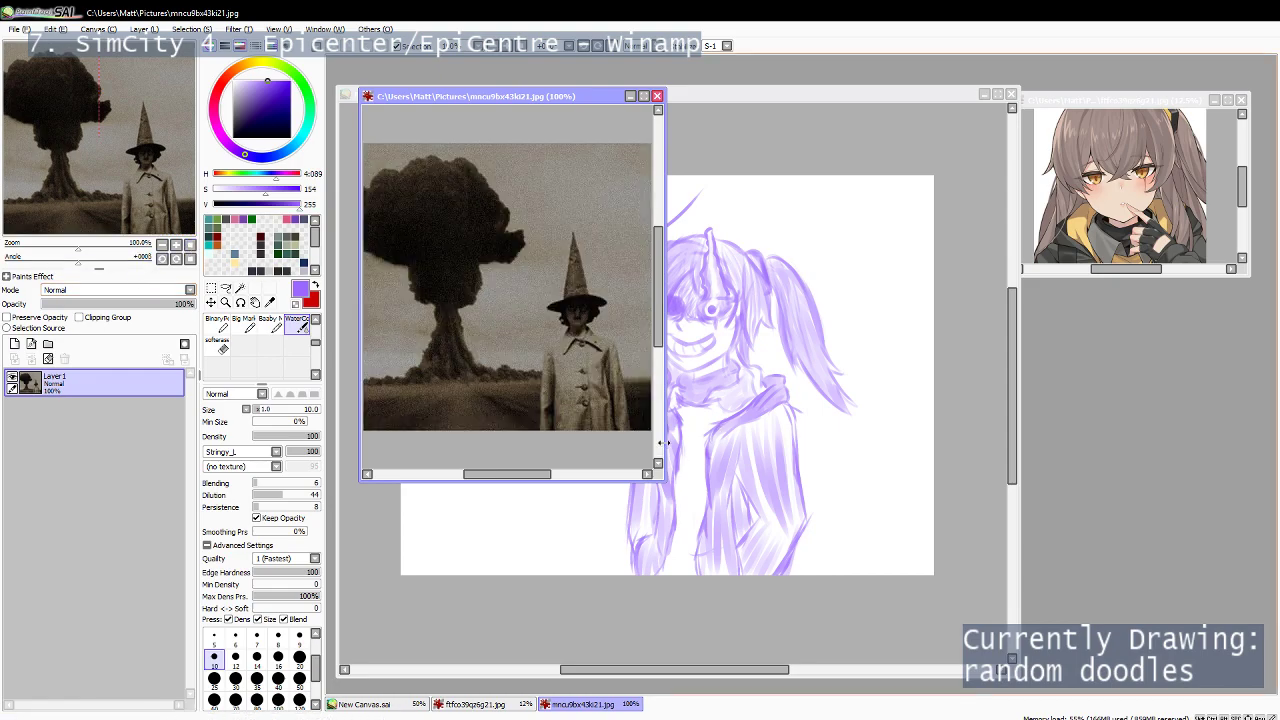
left_click_drag(660, 480, 1157, 690)
scroll(813, 375, "up", 2)
left_click_drag(815, 389, 843, 349)
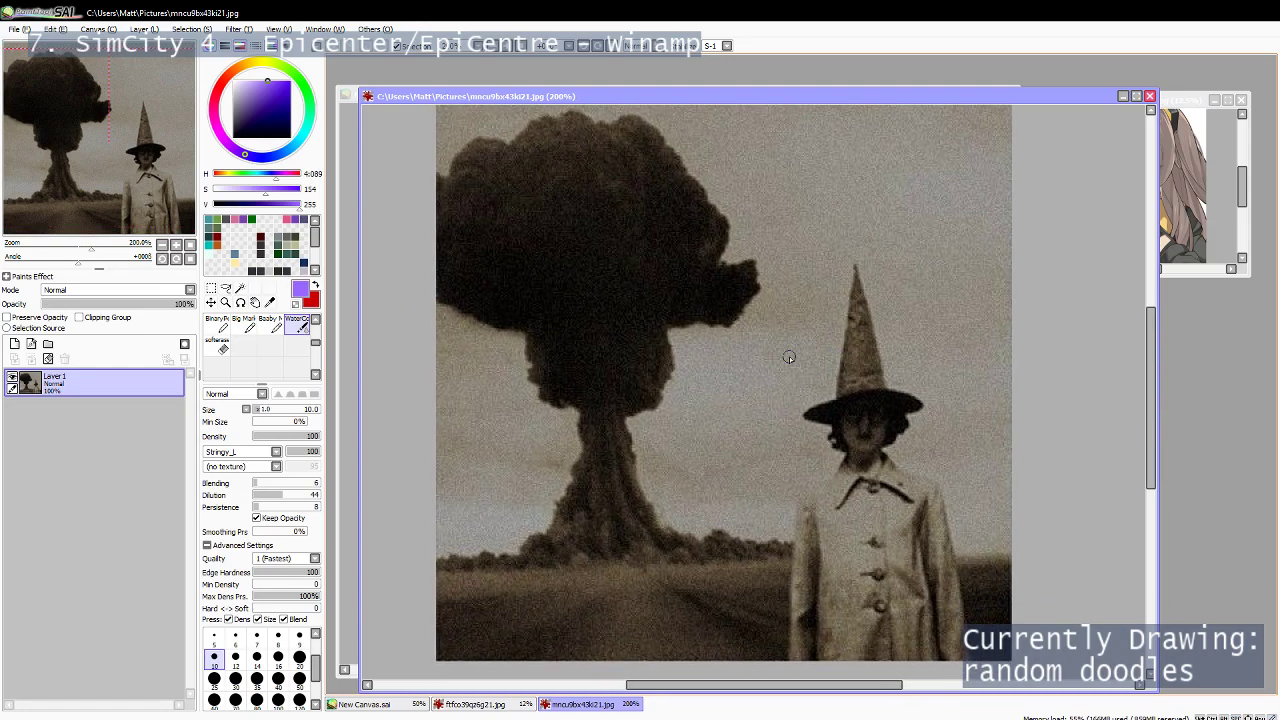
scroll(847, 298, "down", 7)
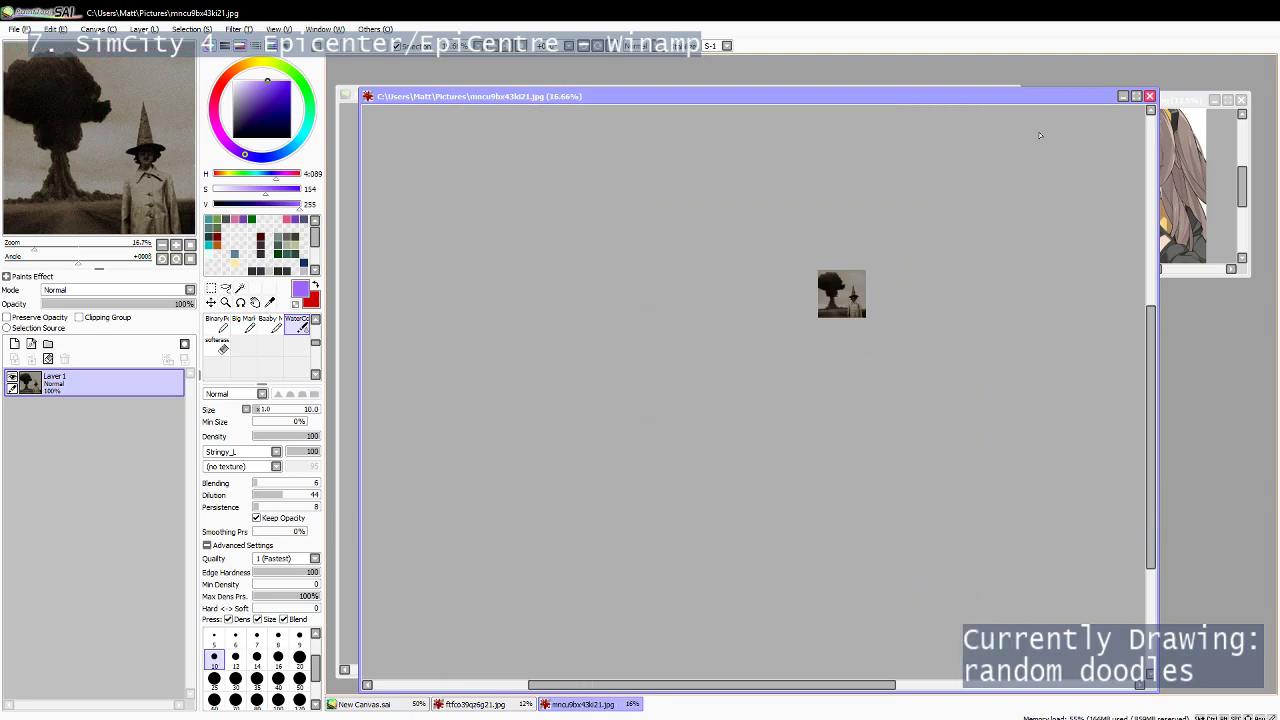
left_click(1149, 96)
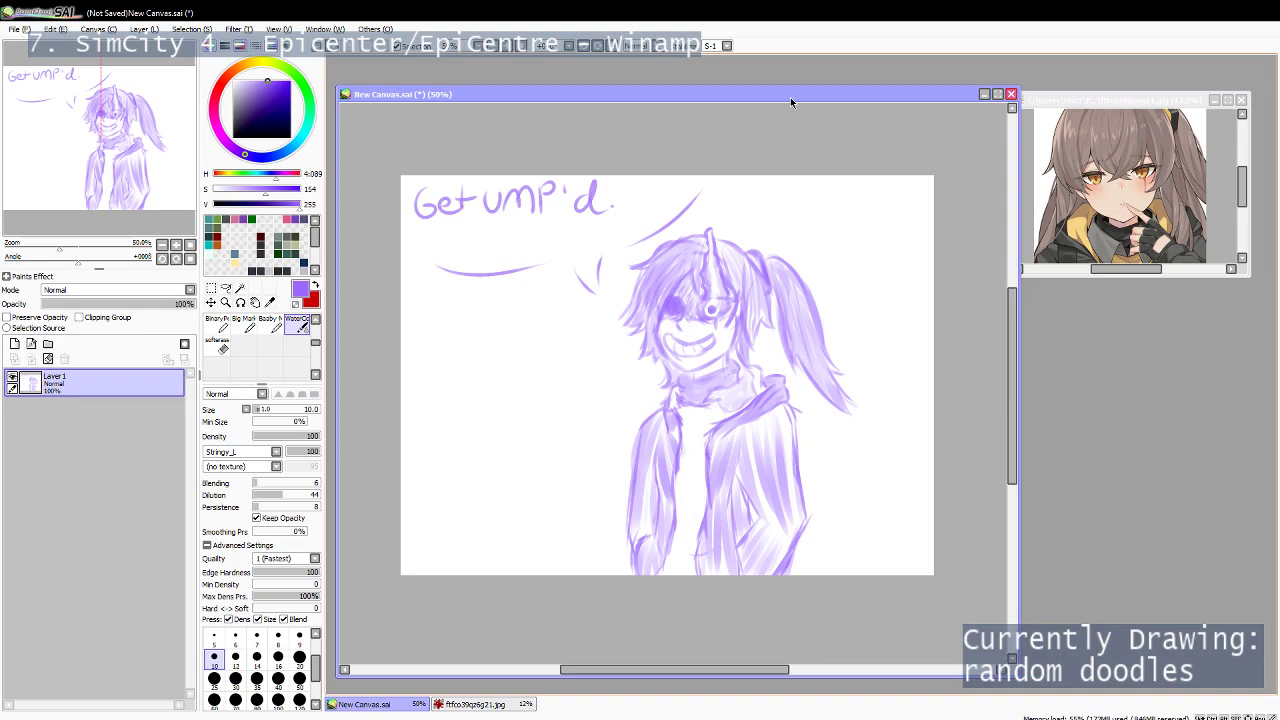
key("b")
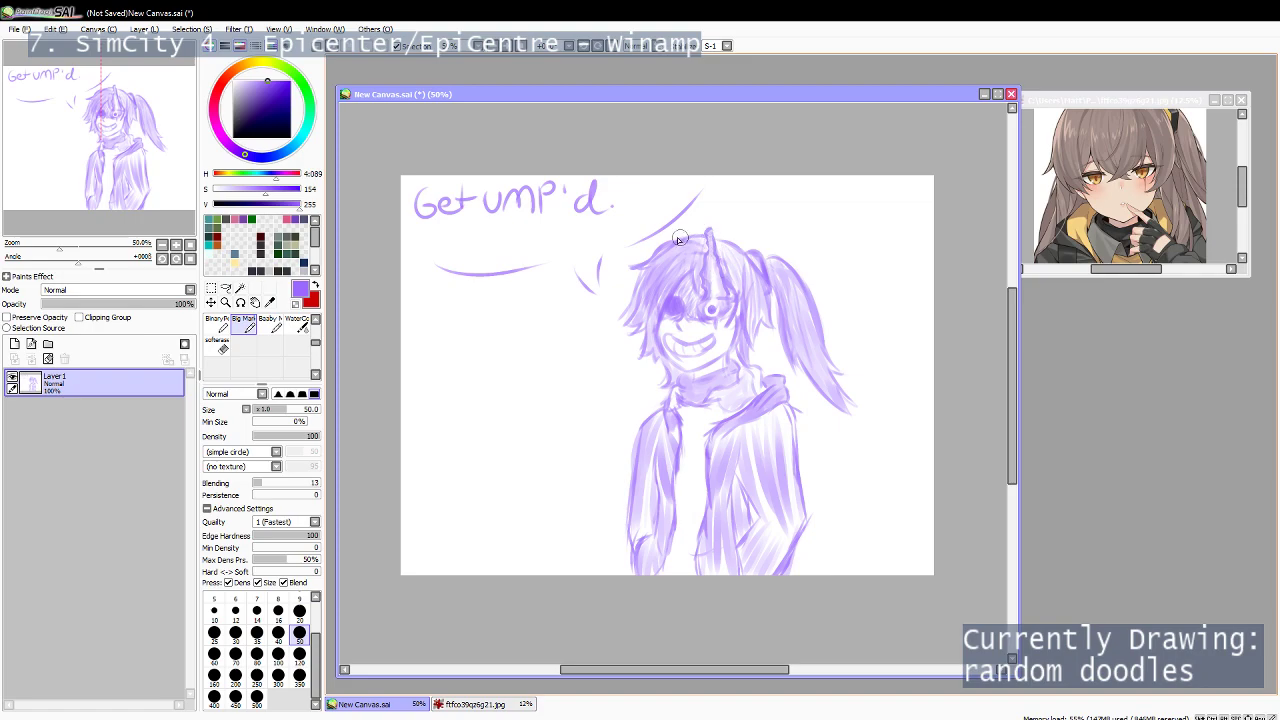
key("c")
left_click_drag(688, 241, 649, 286)
key("ctrl+z")
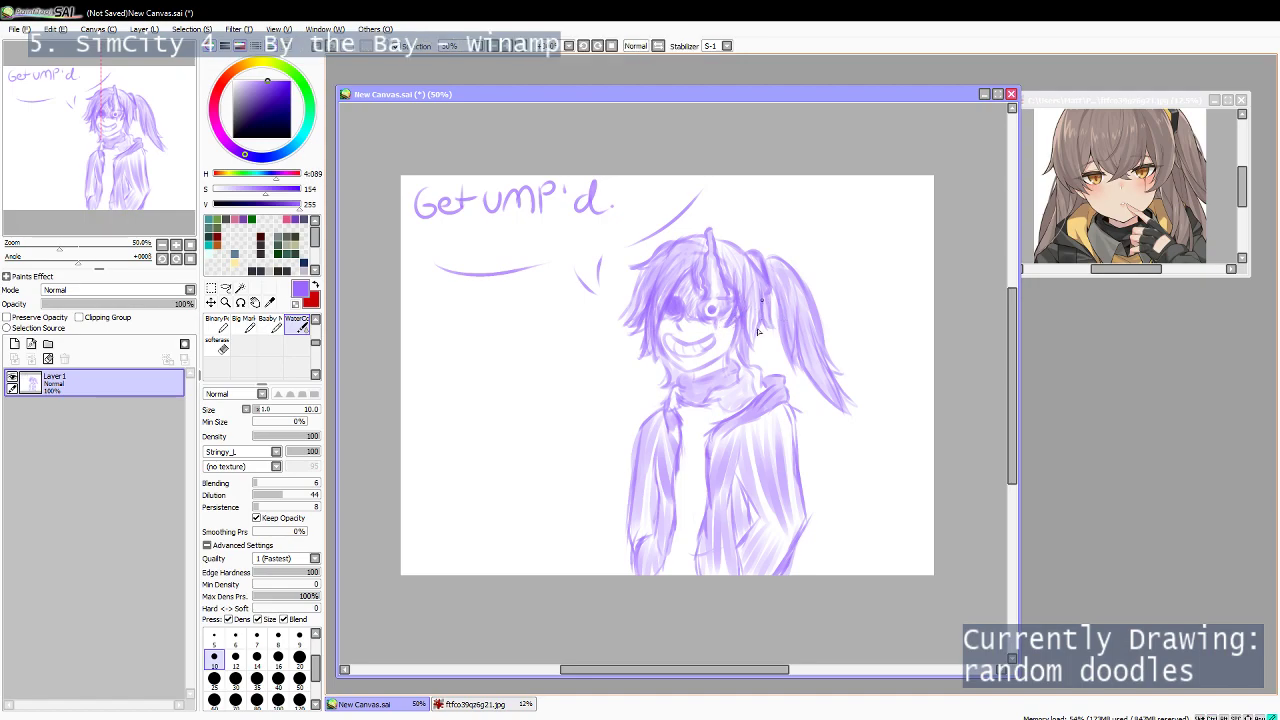
Shade the scarf's right side with the large marker and define its folds with the watercolour brush at size 10.
left_click_drag(751, 331, 756, 337)
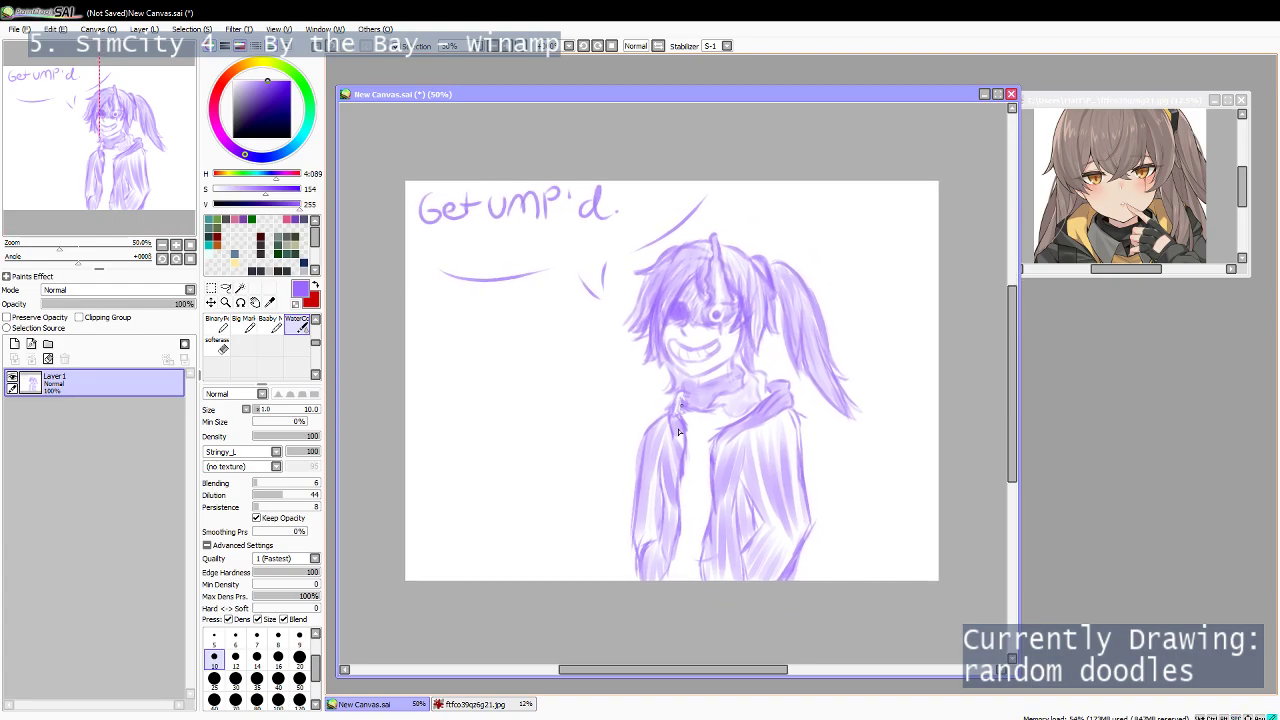
key("b")
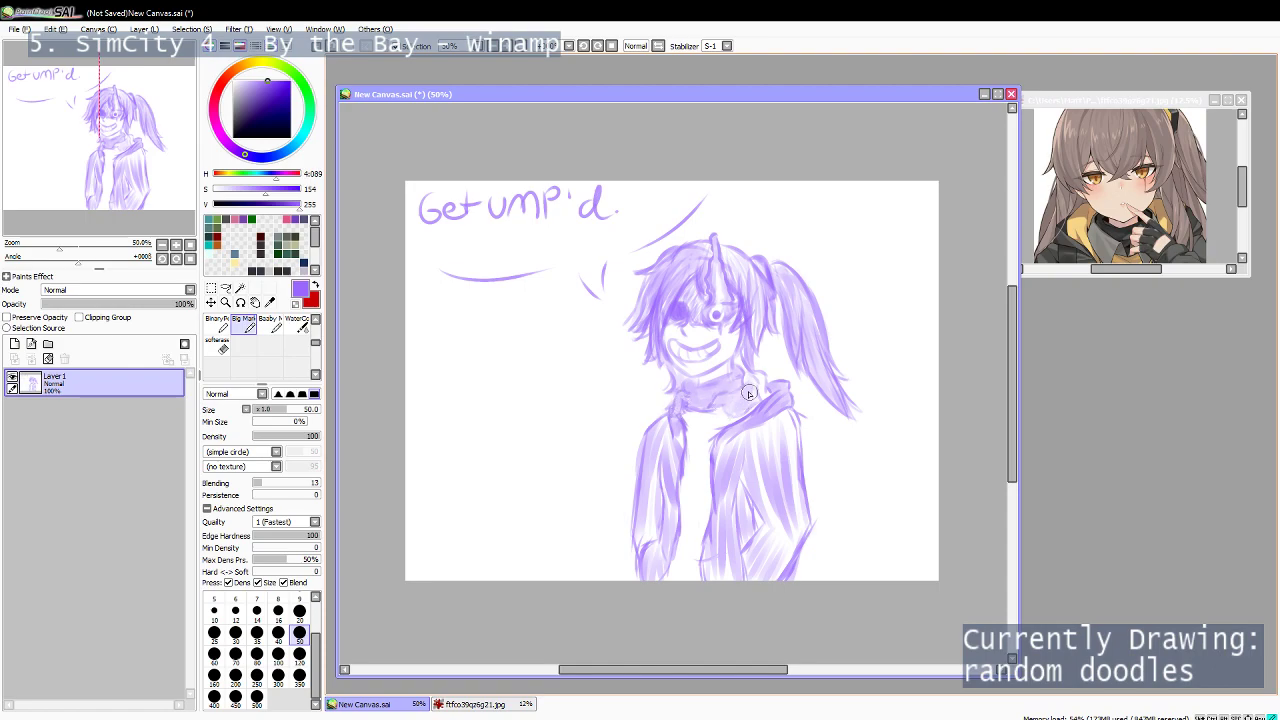
left_click_drag(751, 381, 744, 391)
key("c")
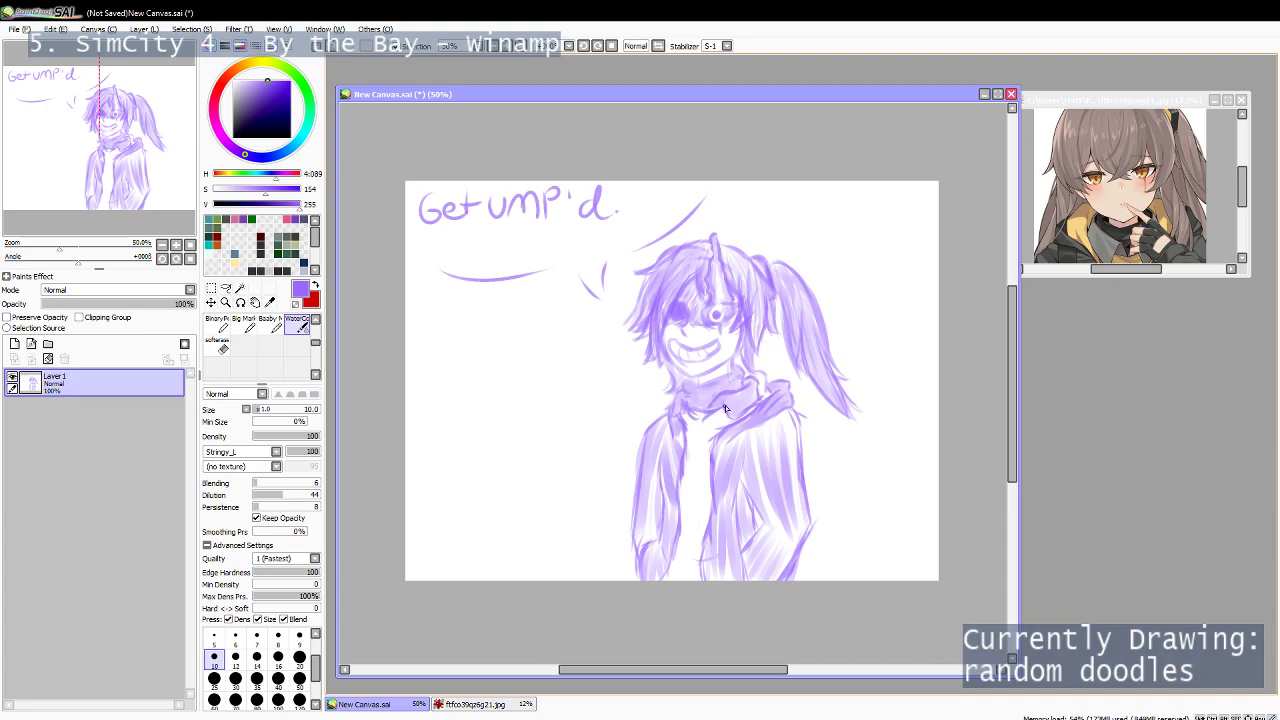
key("e")
key("e")
left_click_drag(684, 430, 650, 455)
Check the face and scarf up close, and save the drawing as get umpd.sai.
scroll(682, 418, "up", 3)
left_click_drag(719, 249, 731, 317)
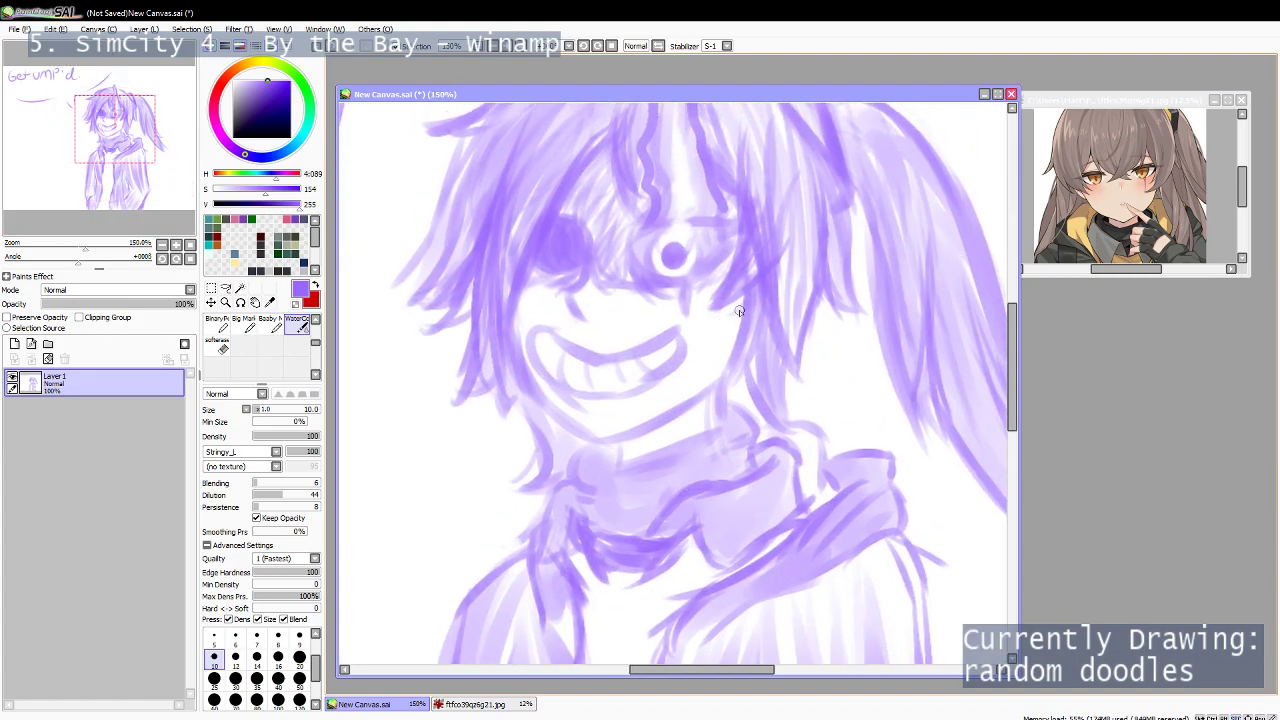
scroll(739, 311, "down", 3)
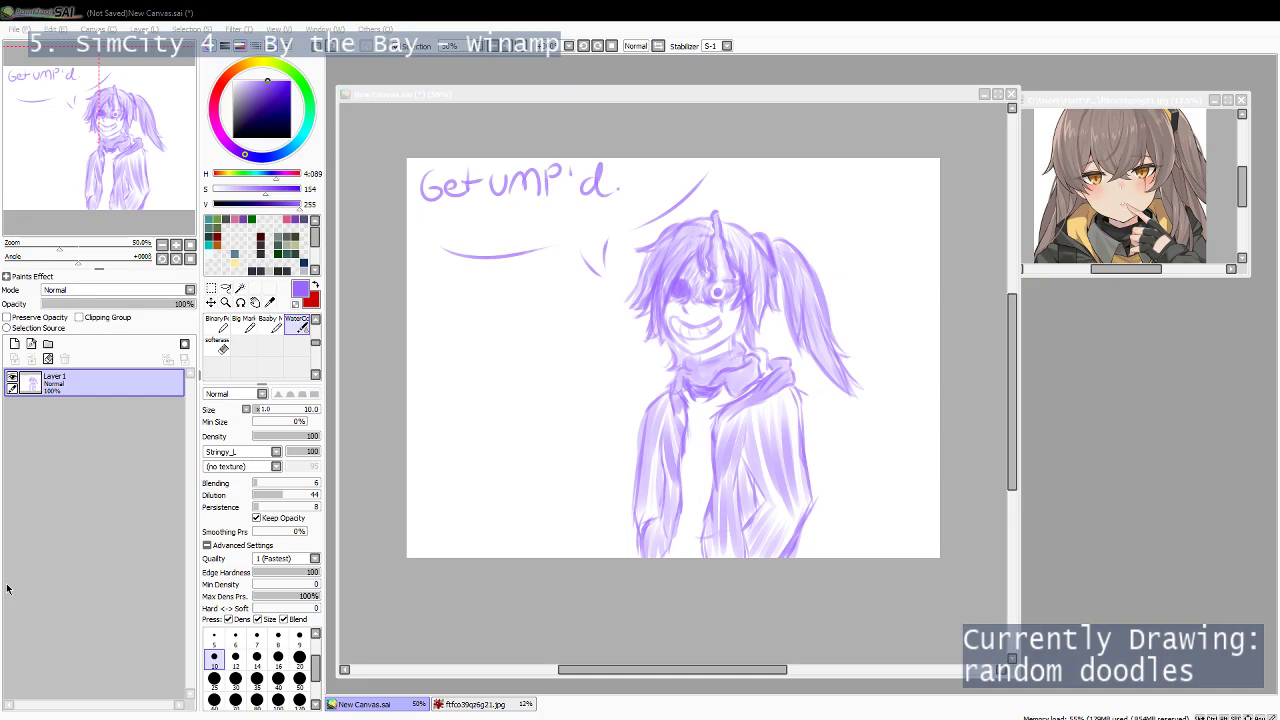
key("Return")
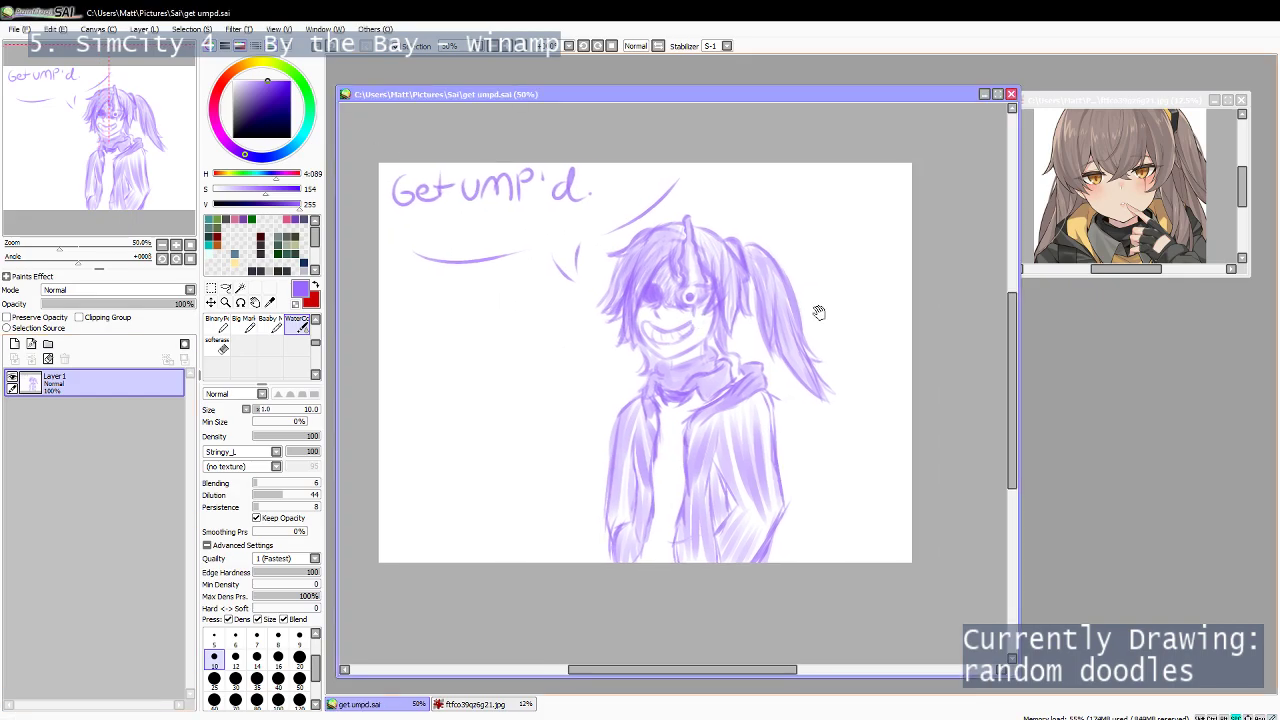
Close the reference image and the saved drawing.
left_click(1240, 101)
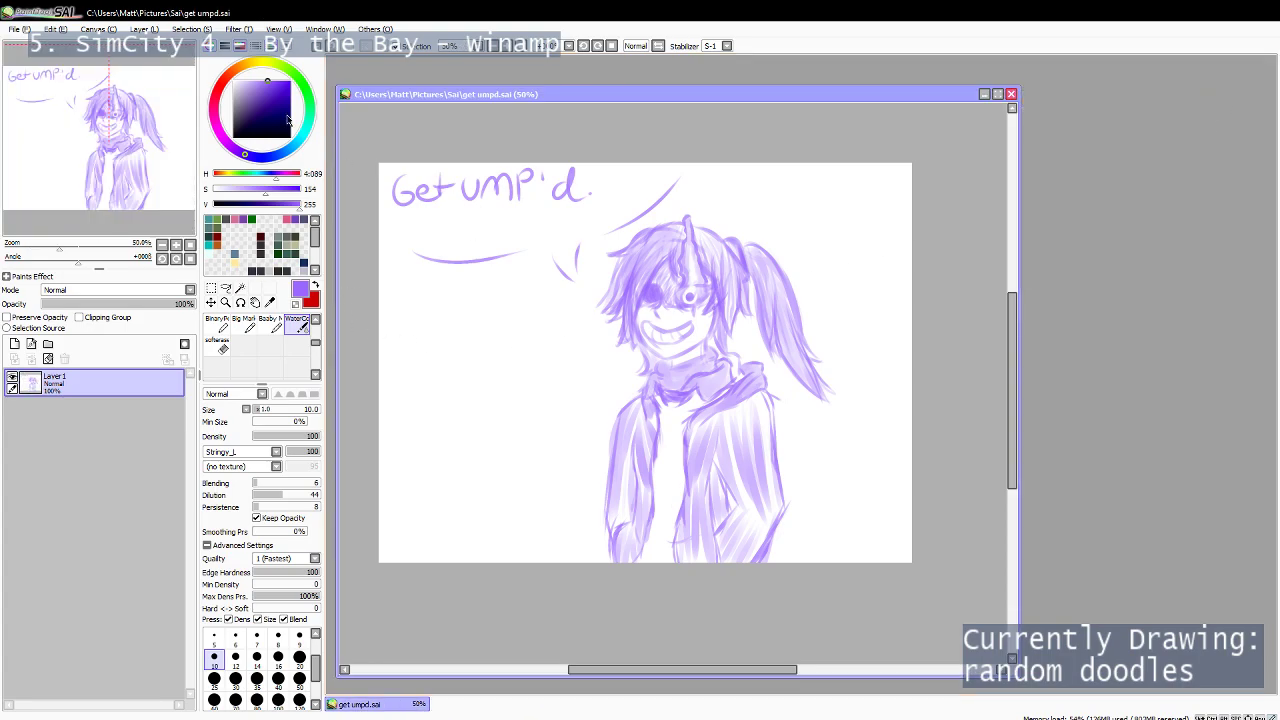
left_click(18, 29)
left_click(63, 239)
Create a new blank canvas with the preset settings.
left_click(30, 30)
left_click(36, 43)
key("ctrl+n")
key("Return")
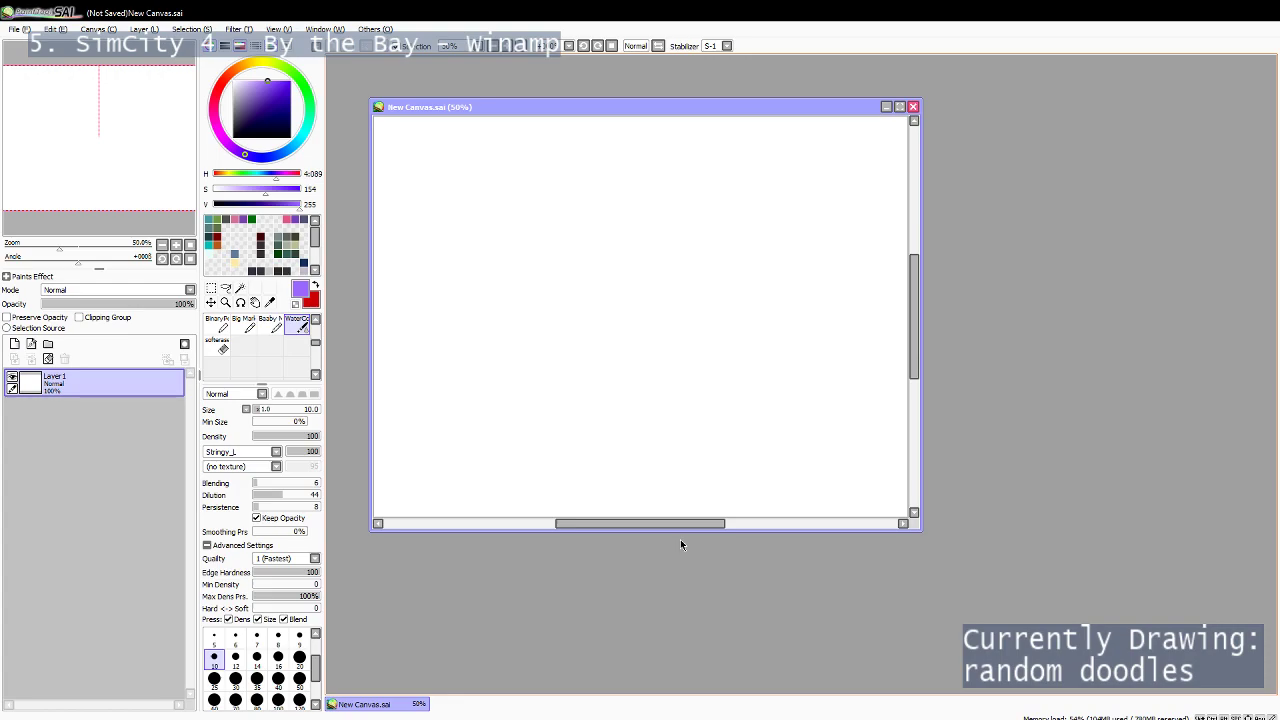
left_click(26, 33)
left_click(28, 47)
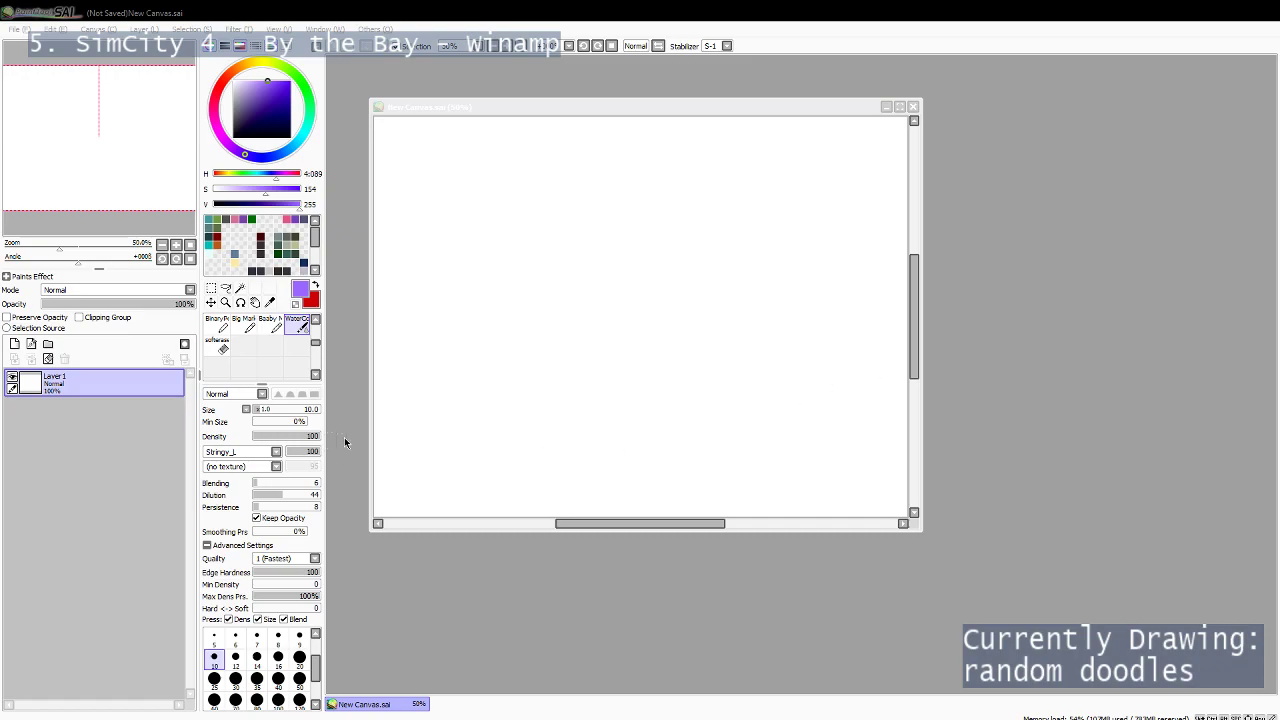
double_click(317, 206)
scroll(455, 225, "up", 2)
left_click(466, 64)
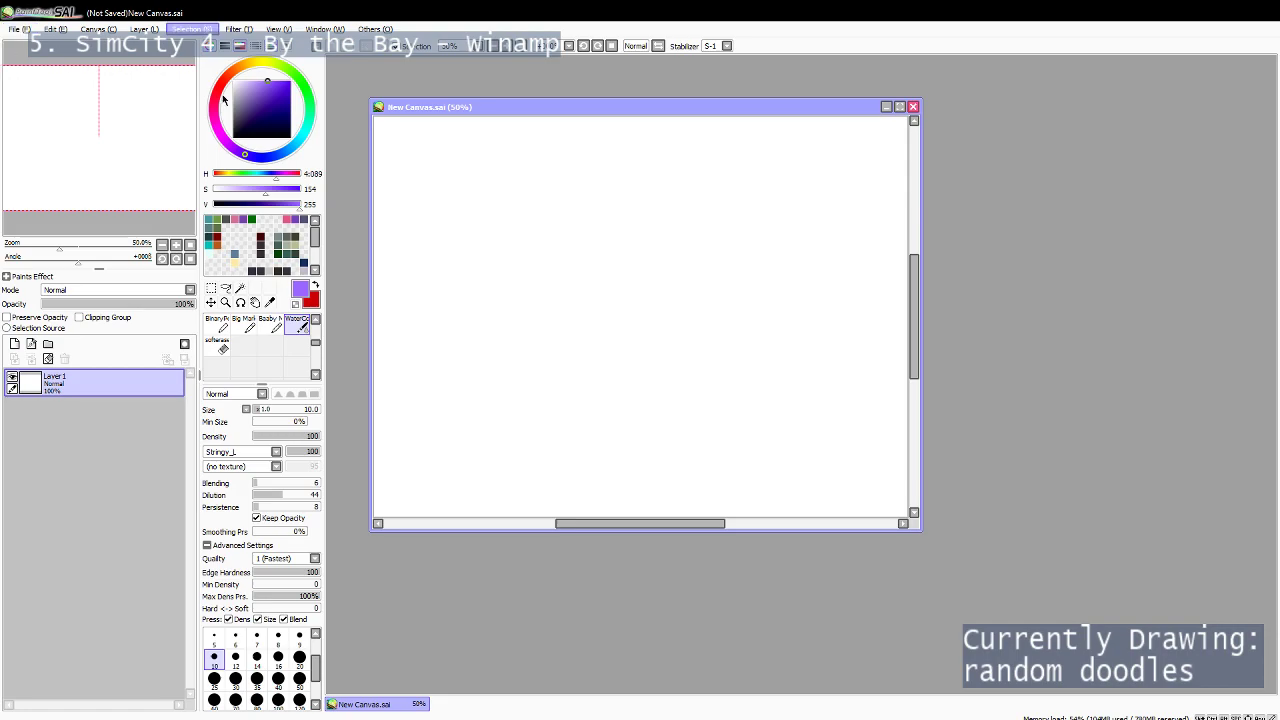
Enlarge the new canvas window so the whole page fits, and change the brush colour's hue to blue.
left_click(713, 107)
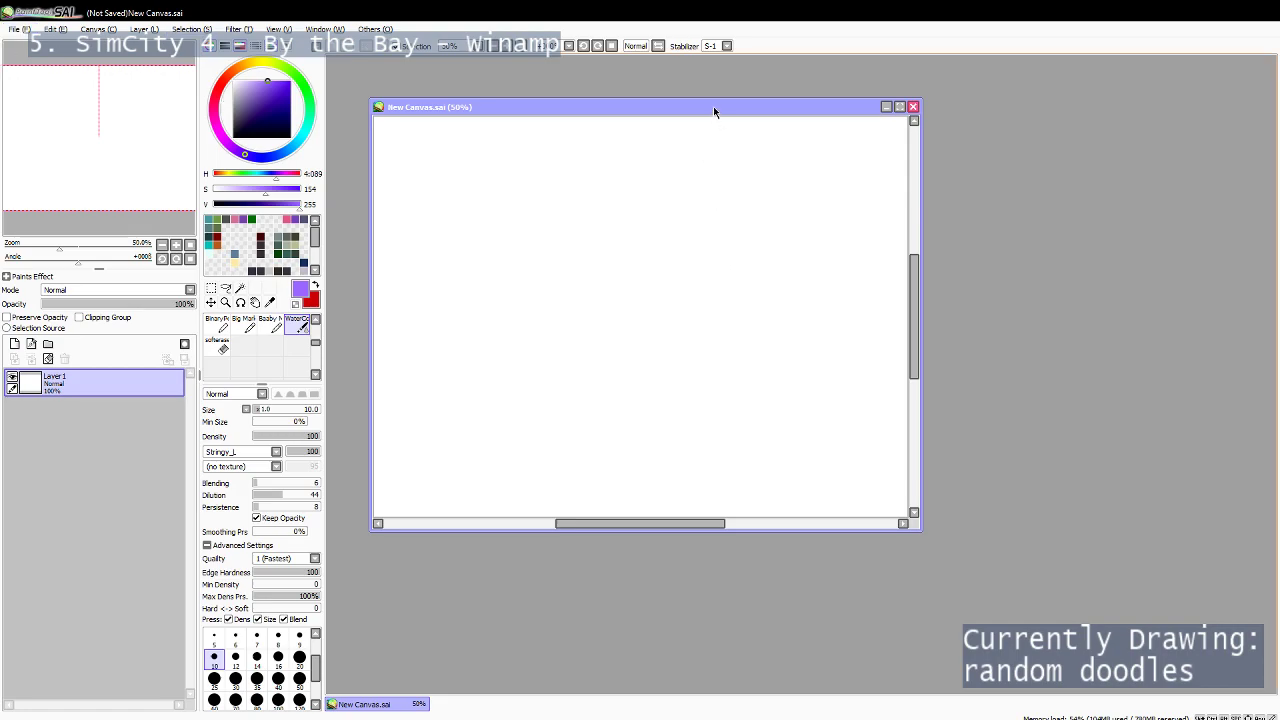
left_click_drag(921, 532, 1108, 666)
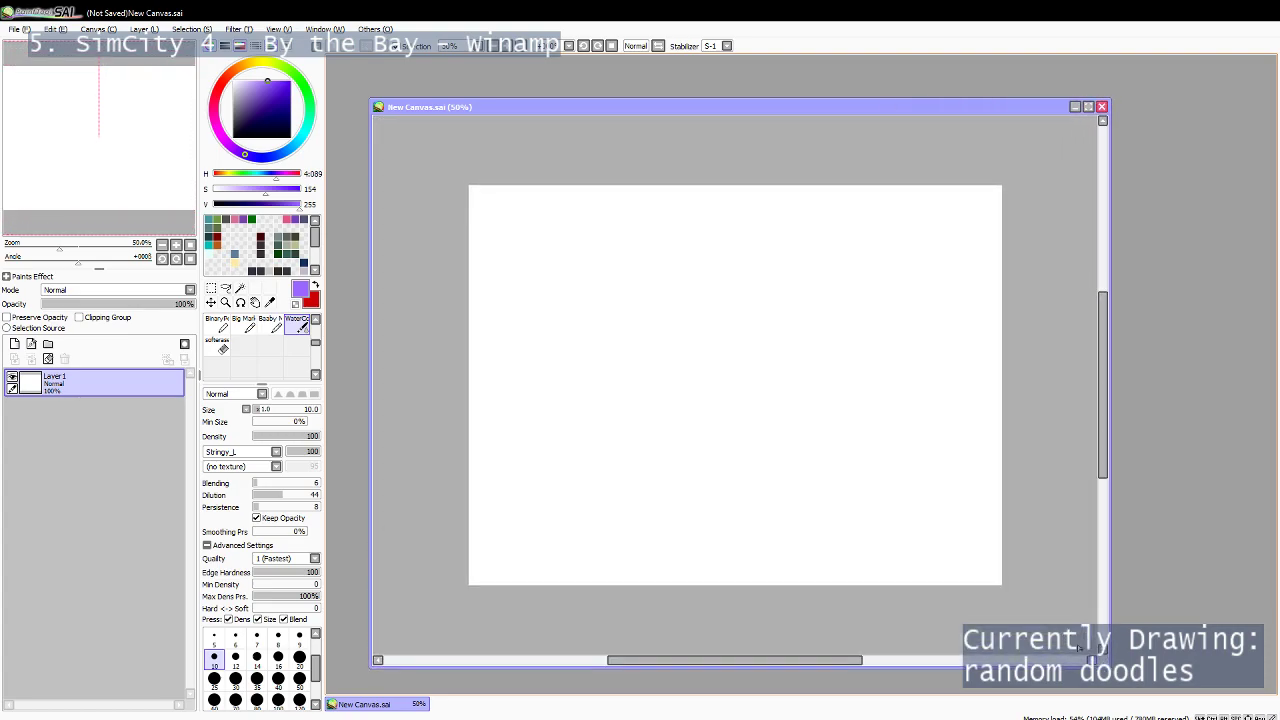
left_click(277, 156)
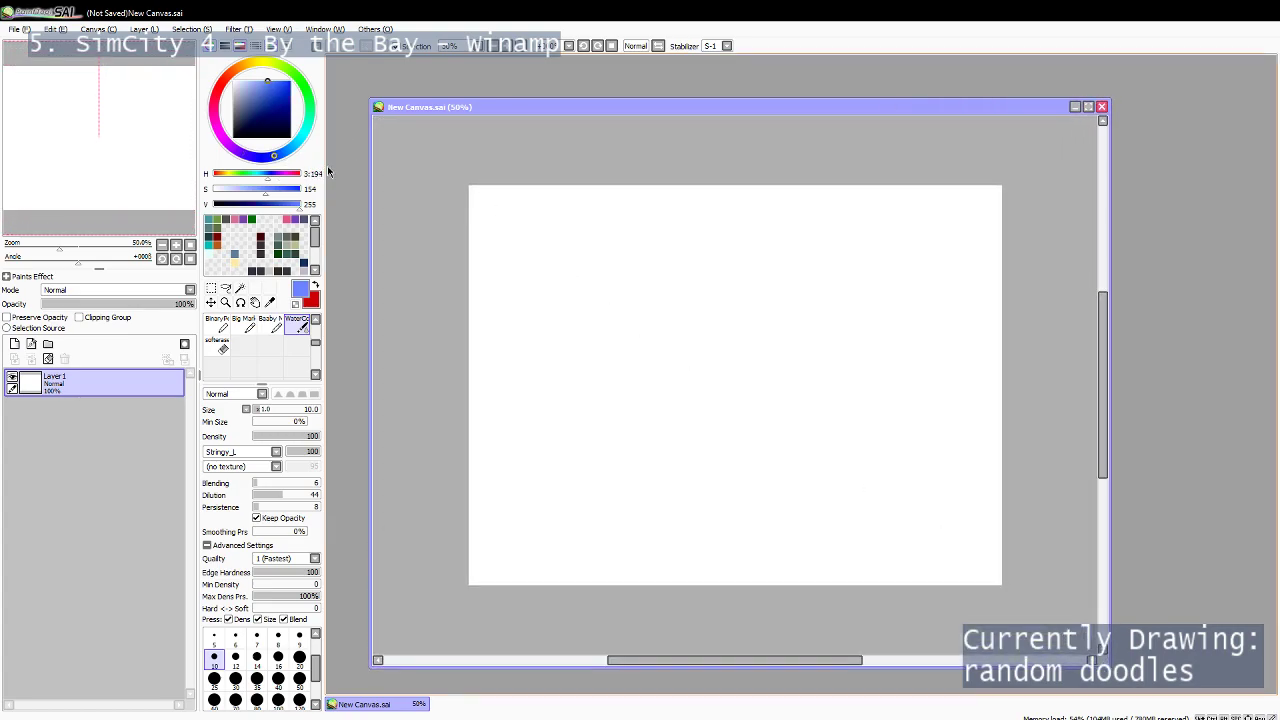
Raise the blue brush colour's saturation to 255 and try a few sketch strokes in the middle of the canvas.
left_click_drag(288, 190, 412, 189)
left_click_drag(698, 352, 724, 356)
key("ctrl+z")
mouse_move(704, 313)
left_mouse_down()
mouse_move(645, 348)
mouse_move(708, 320)
left_mouse_up()
key("ctrl+z")
key("ctrl+z")
mouse_move(691, 309)
left_mouse_down()
mouse_move(668, 384)
mouse_move(690, 309)
mouse_move(729, 287)
mouse_move(694, 309)
left_mouse_up()
key("ctrl+z")
key("ctrl+z")
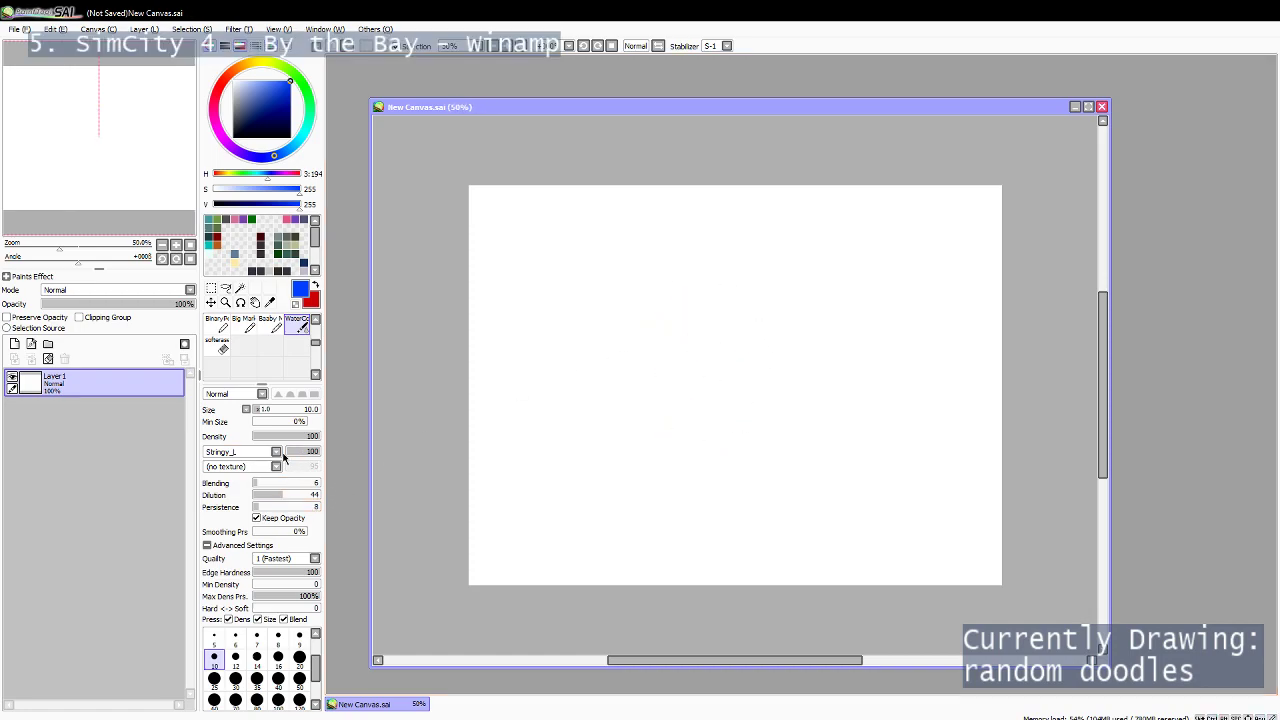
Set the brush size to 20 and try several rough head circles near the canvas centre, undoing each attempt.
left_click(299, 657)
mouse_move(672, 381)
left_mouse_down()
mouse_move(631, 405)
mouse_move(672, 382)
left_mouse_up()
key("ctrl+z")
mouse_move(736, 298)
left_mouse_down()
mouse_move(712, 302)
mouse_move(754, 360)
mouse_move(694, 315)
mouse_move(742, 372)
mouse_move(729, 380)
mouse_move(698, 316)
mouse_move(677, 349)
mouse_move(703, 322)
mouse_move(746, 383)
mouse_move(704, 318)
mouse_move(768, 370)
left_mouse_up()
key("ctrl+z")
key("ctrl+z")
key("ctrl+z")
key("ctrl+z")
key("ctrl+z")
key("ctrl+z")
key("ctrl+z")
key("ctrl+z")
mouse_move(696, 391)
left_mouse_down()
mouse_move(732, 371)
mouse_move(741, 330)
mouse_move(749, 364)
mouse_move(745, 333)
mouse_move(735, 386)
mouse_move(694, 377)
left_mouse_up()
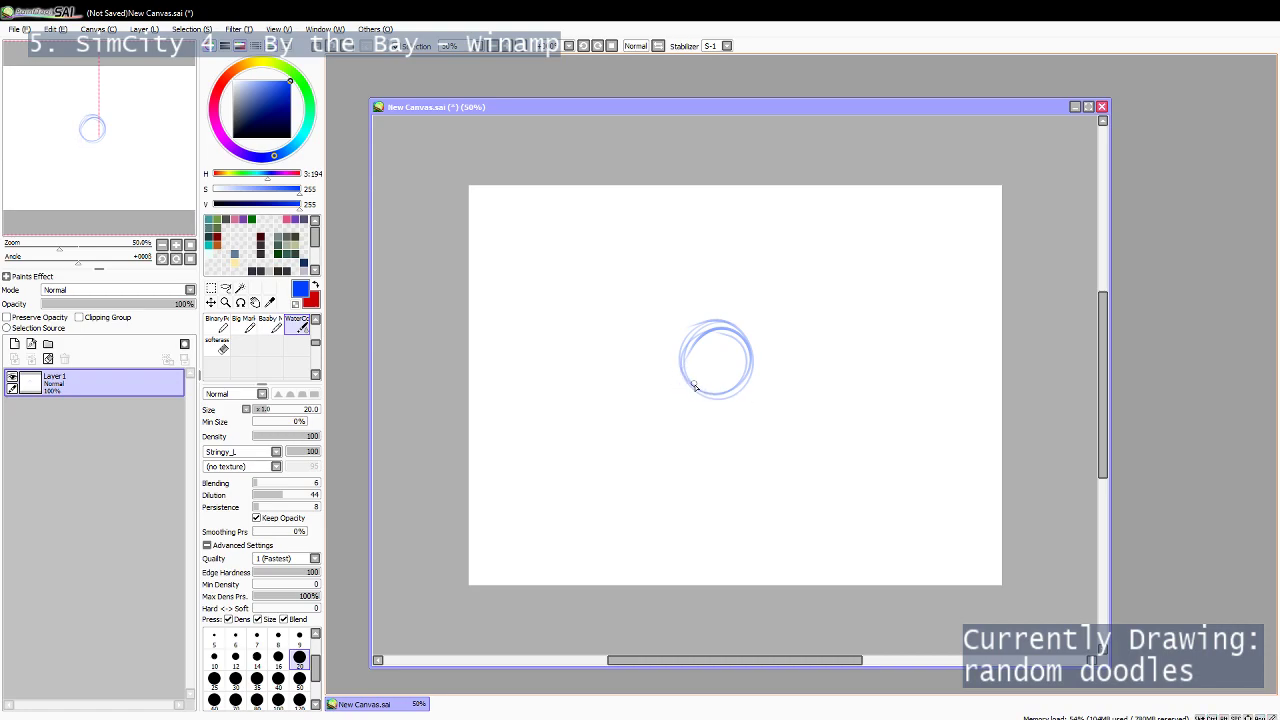
key("ctrl+z")
key("ctrl+z")
key("ctrl+z")
key("ctrl+z")
mouse_move(723, 281)
left_mouse_down()
mouse_move(707, 353)
mouse_move(653, 337)
mouse_move(690, 375)
left_mouse_up()
key("ctrl+z")
key("ctrl+z")
key("ctrl+z")
mouse_move(700, 316)
left_mouse_down()
mouse_move(683, 339)
mouse_move(740, 371)
mouse_move(682, 312)
mouse_move(730, 395)
left_mouse_up()
key("ctrl+z")
key("ctrl+z")
key("ctrl+z")
key("ctrl+z")
Sketch the head circle near the canvas centre, with a windswept hair outline, a jaw line and a few slanted strokes inside.
mouse_move(714, 326)
left_mouse_down()
mouse_move(671, 408)
mouse_move(663, 355)
left_mouse_up()
mouse_move(697, 324)
left_mouse_down()
mouse_move(664, 374)
mouse_move(685, 310)
mouse_move(677, 357)
mouse_move(665, 329)
mouse_move(694, 337)
mouse_move(652, 337)
mouse_move(704, 280)
left_mouse_up()
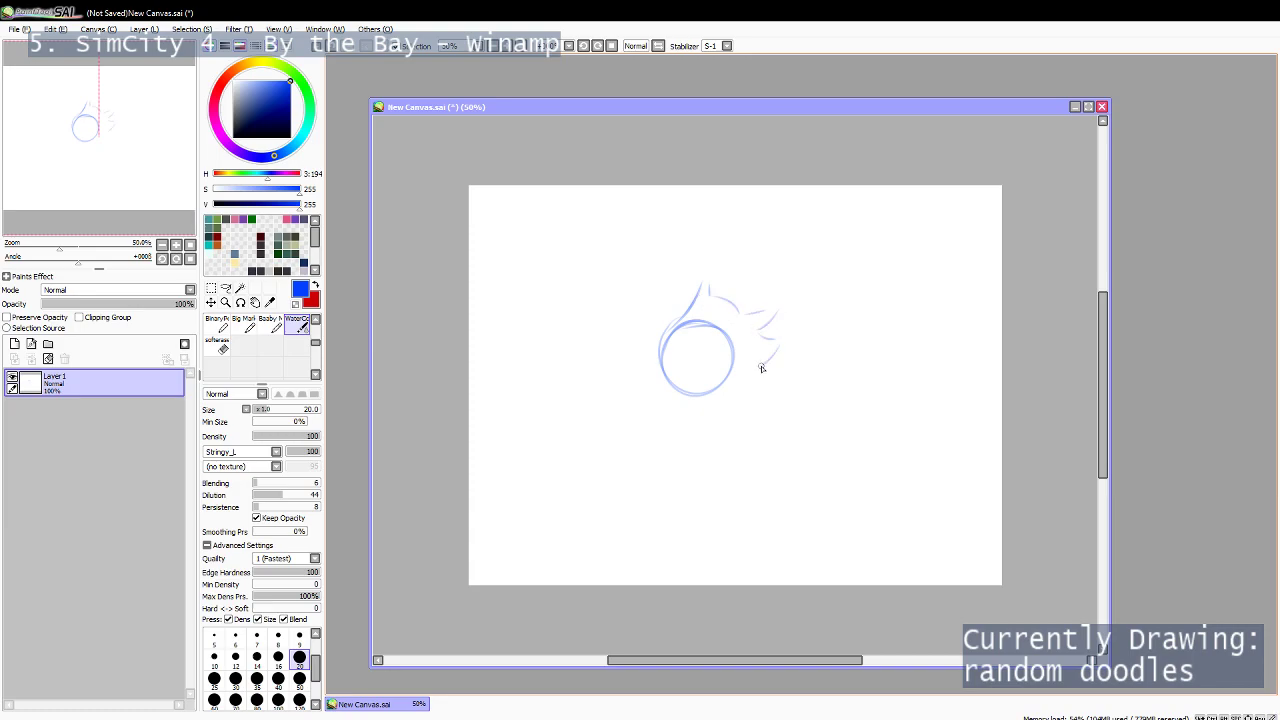
mouse_move(807, 380)
left_mouse_down()
mouse_move(735, 397)
mouse_move(664, 367)
mouse_move(720, 414)
left_mouse_up()
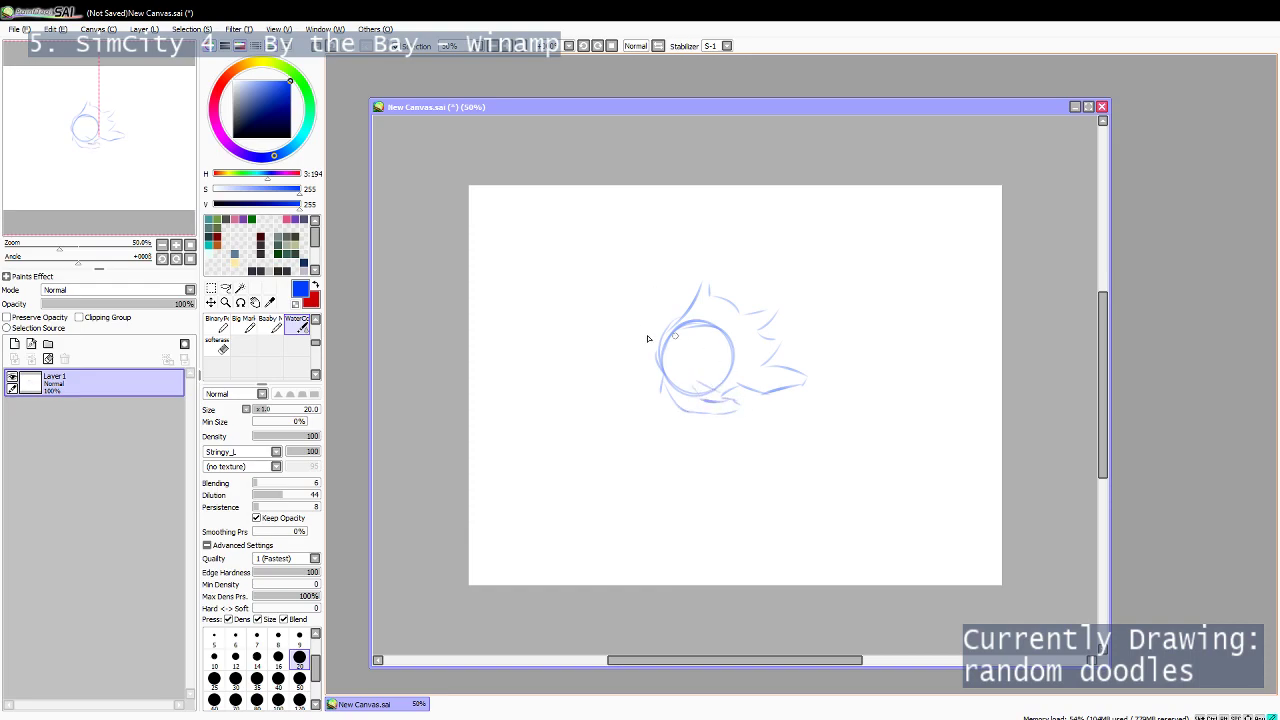
mouse_move(660, 367)
left_mouse_down()
mouse_move(682, 328)
mouse_move(659, 352)
mouse_move(700, 335)
mouse_move(664, 377)
mouse_move(690, 344)
mouse_move(667, 373)
mouse_move(687, 329)
mouse_move(668, 365)
mouse_move(668, 331)
mouse_move(702, 336)
left_mouse_up()
key("ctrl+z")
key("ctrl+z")
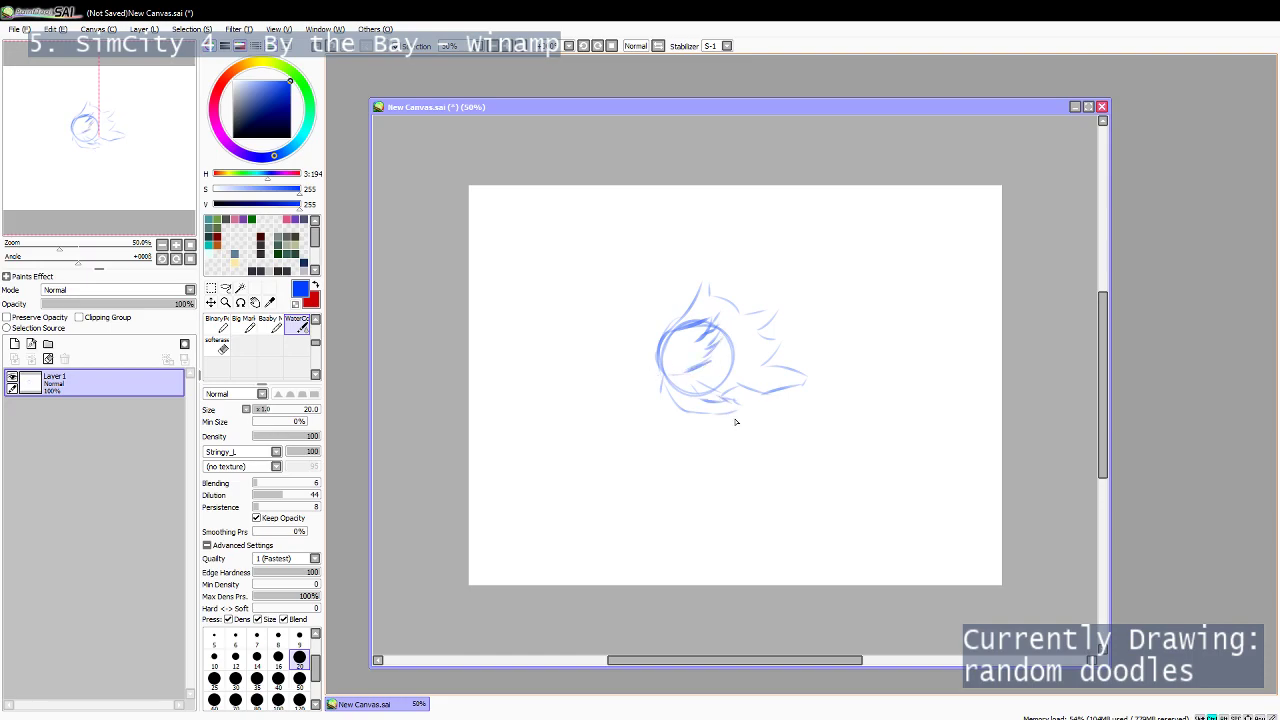
Sketch the lower hair strands and pointed tips along the underside of the head circle.
mouse_move(695, 395)
left_mouse_down()
mouse_move(746, 394)
mouse_move(701, 387)
mouse_move(757, 381)
mouse_move(695, 387)
mouse_move(754, 385)
mouse_move(756, 365)
mouse_move(742, 387)
left_mouse_up()
left_click_drag(697, 391, 722, 419)
key("ctrl+z")
left_click_drag(703, 384, 745, 388)
key("ctrl+z")
key("ctrl+z")
left_click_drag(735, 396, 754, 409)
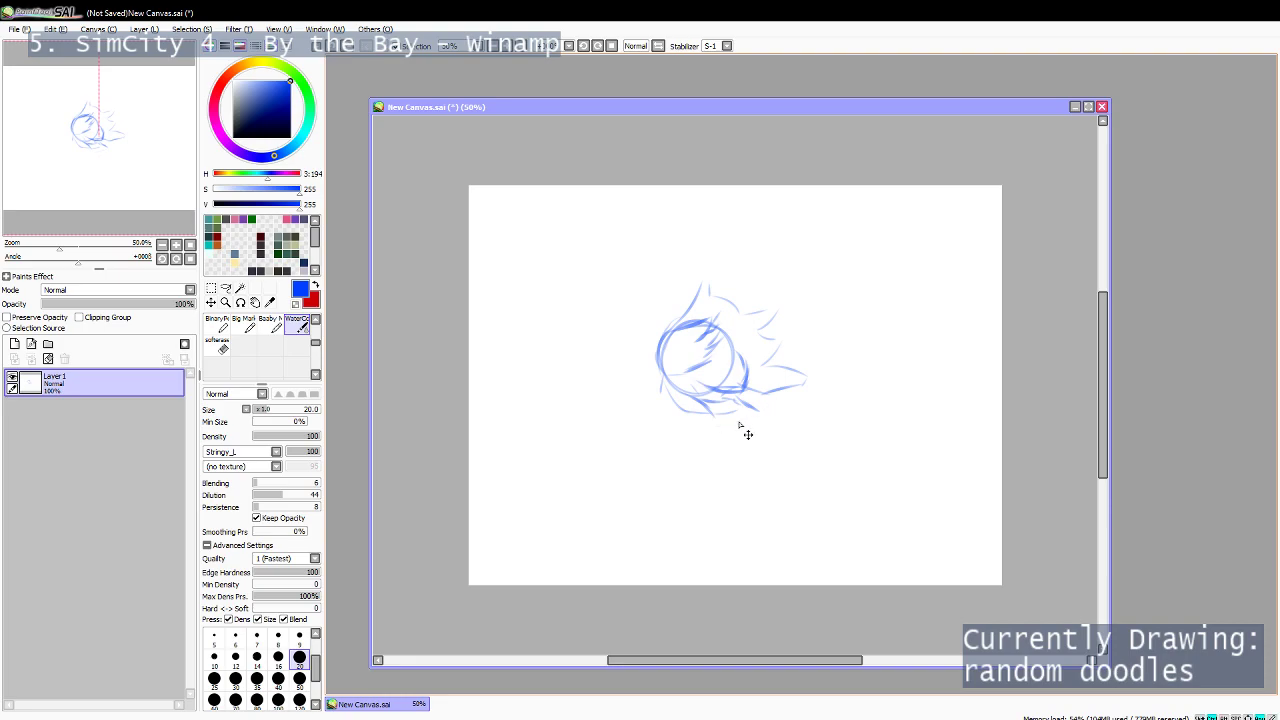
left_click_drag(711, 415, 762, 409)
left_click_drag(694, 440, 731, 419)
key("ctrl+z")
Open the reference image Yumiko_200x233.png, place it beside the drawing, and return to the new canvas.
left_click(24, 28)
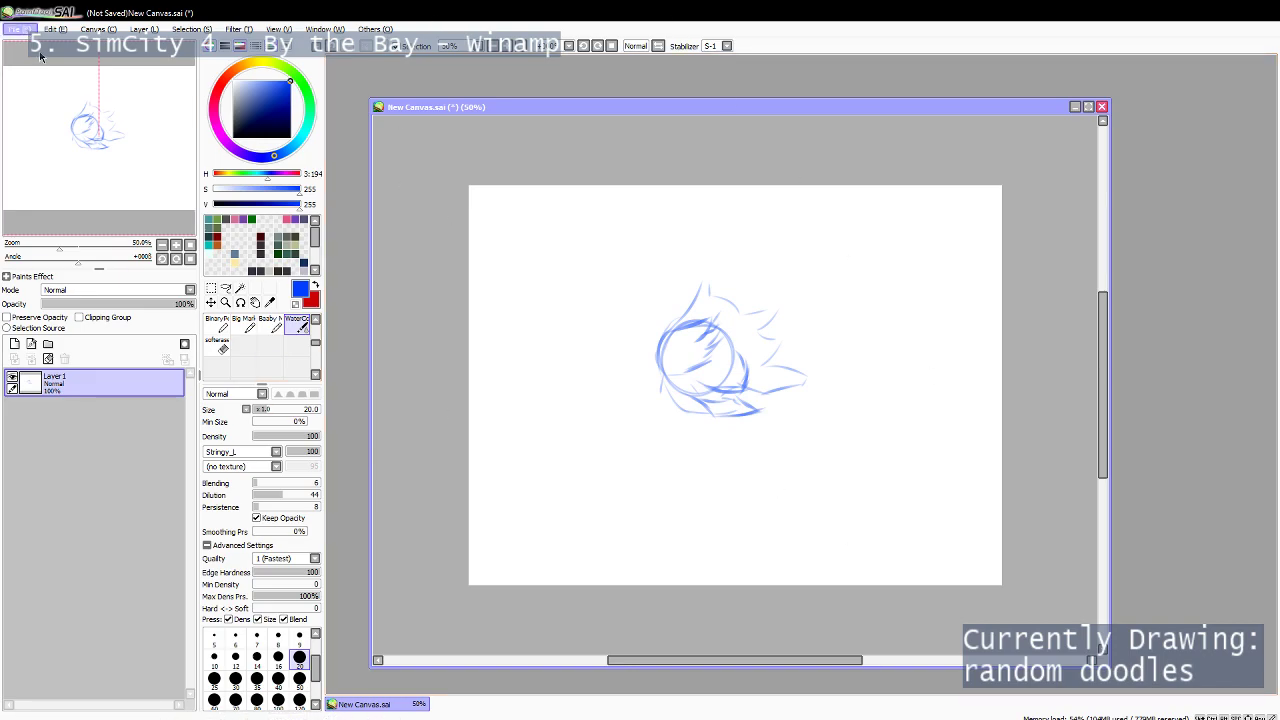
left_click(39, 54)
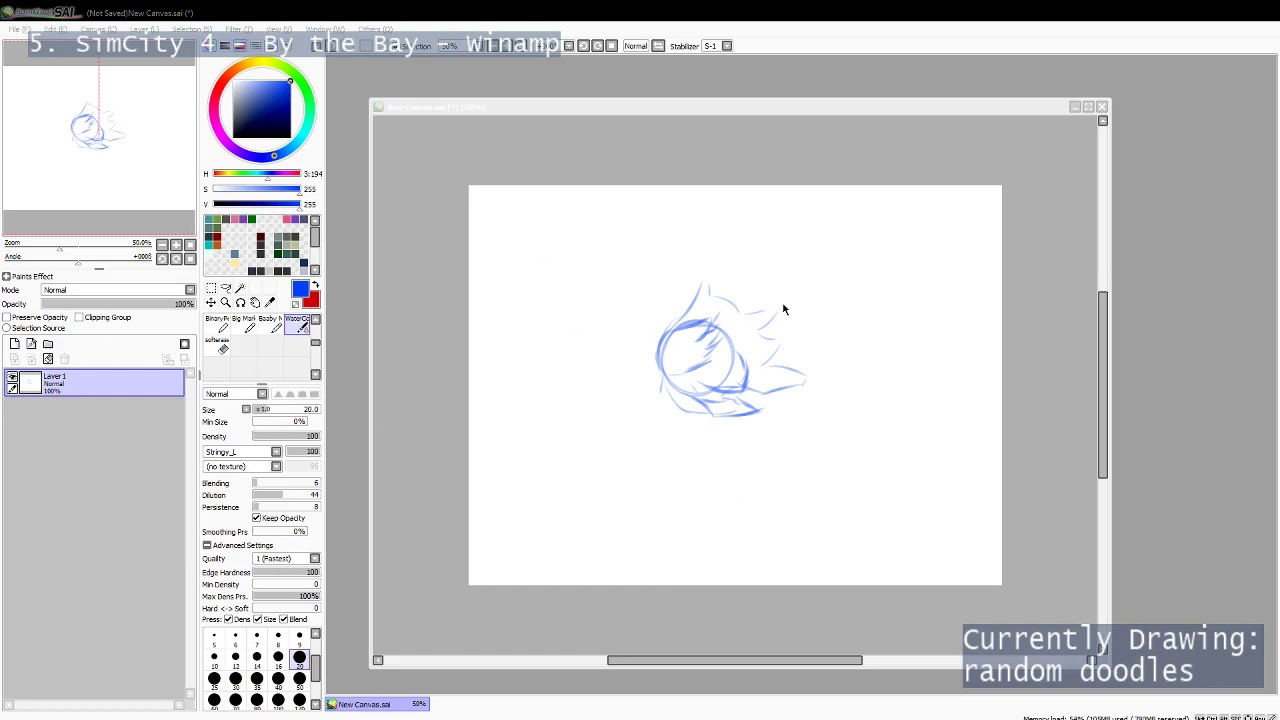
double_click(540, 570)
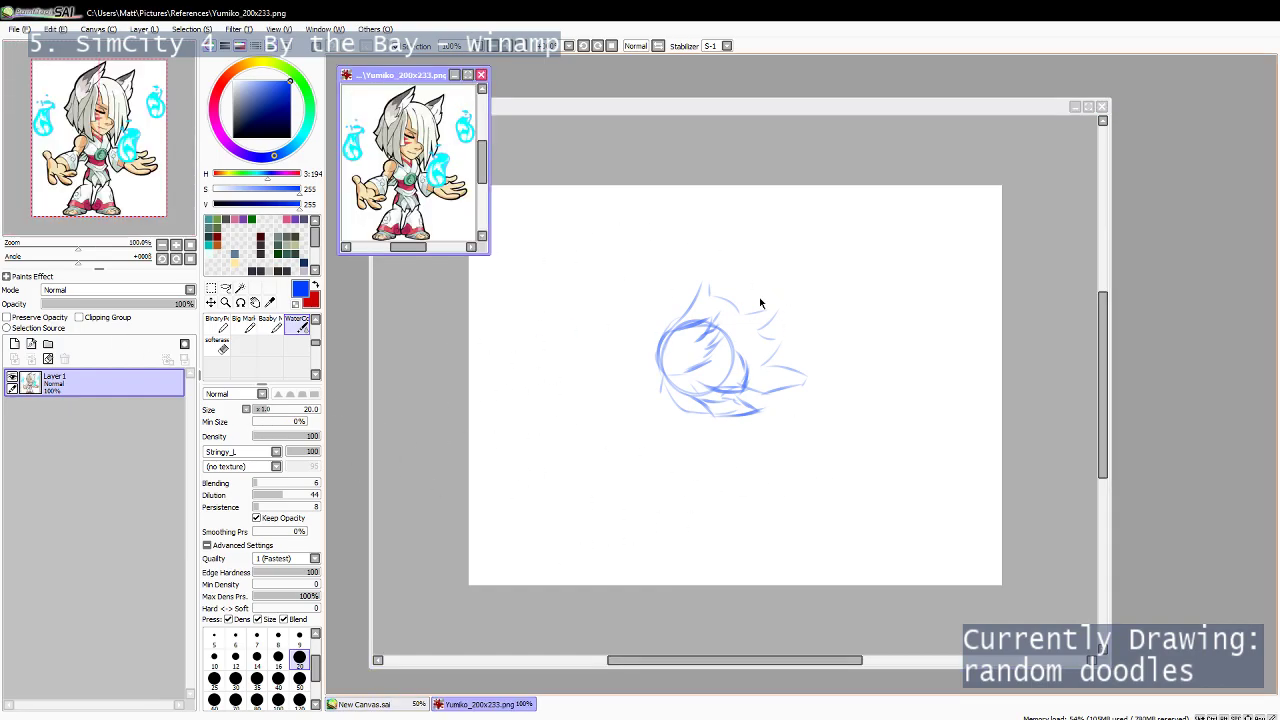
left_click_drag(372, 75, 1156, 115)
left_click(912, 109)
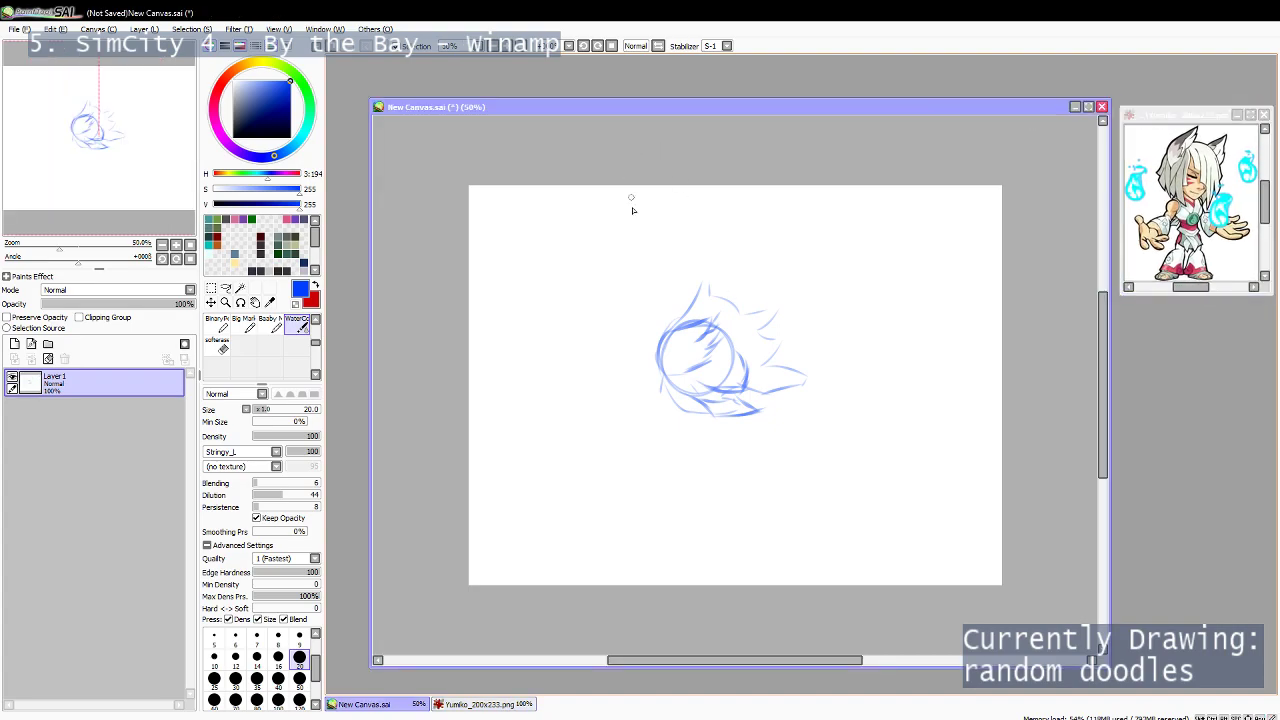
Strengthen the raised tuft above the head and shade it and the upper head with the Big Marker brush.
mouse_move(658, 348)
left_mouse_down()
mouse_move(676, 302)
mouse_move(673, 316)
left_mouse_up()
key("ctrl+z")
key("b")
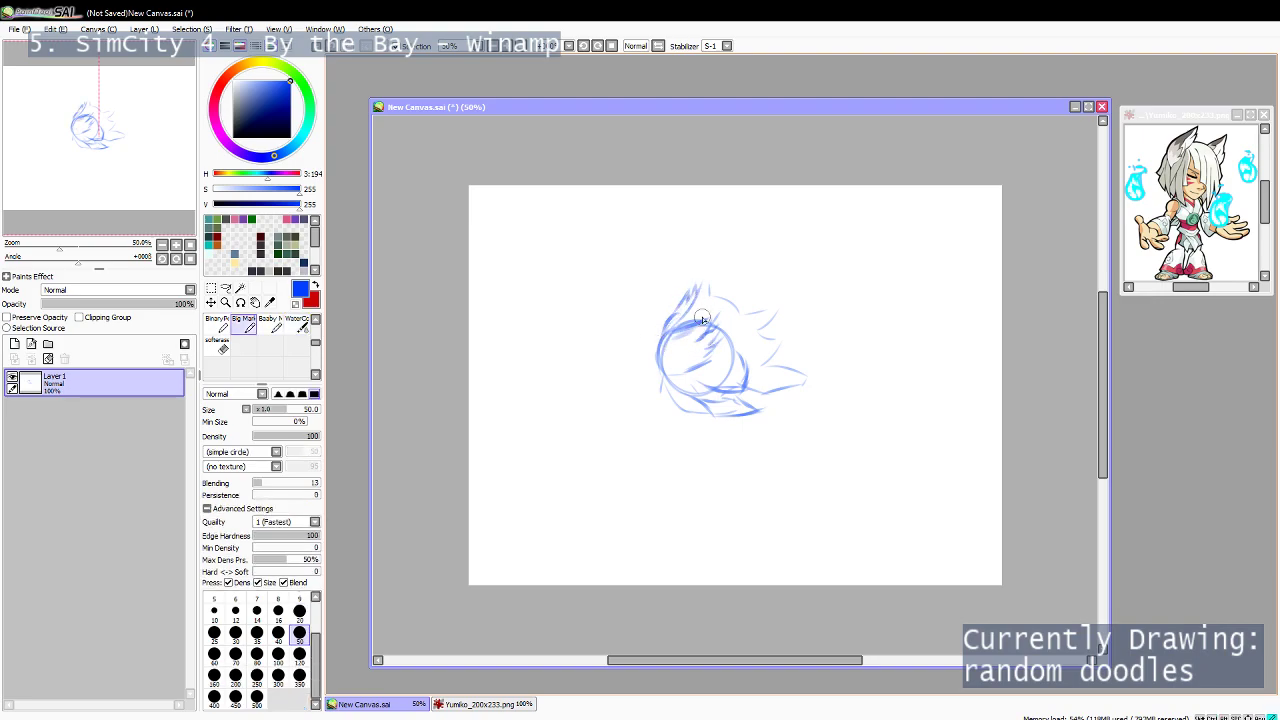
mouse_move(706, 320)
left_mouse_down()
mouse_move(692, 342)
mouse_move(712, 336)
mouse_move(710, 351)
mouse_move(688, 360)
mouse_move(690, 335)
mouse_move(712, 345)
mouse_move(670, 370)
left_mouse_up()
left_click_drag(691, 301, 684, 314)
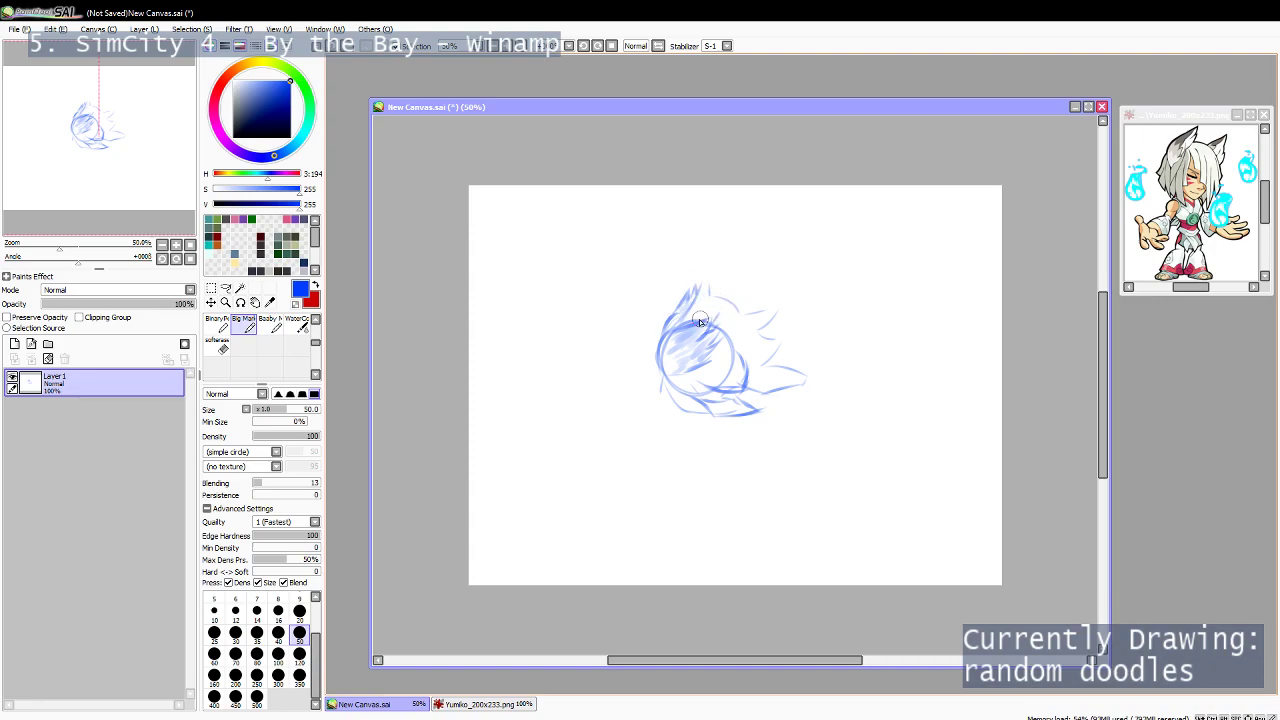
Erase the lower part of the head circle and redraw bolder strokes at the jaw and lower hair.
key("e")
mouse_move(671, 393)
left_mouse_down()
mouse_move(701, 396)
mouse_move(725, 373)
mouse_move(731, 326)
mouse_move(750, 374)
mouse_move(711, 382)
mouse_move(744, 392)
mouse_move(740, 376)
mouse_move(760, 361)
left_mouse_up()
key("c")
key("e")
key("c")
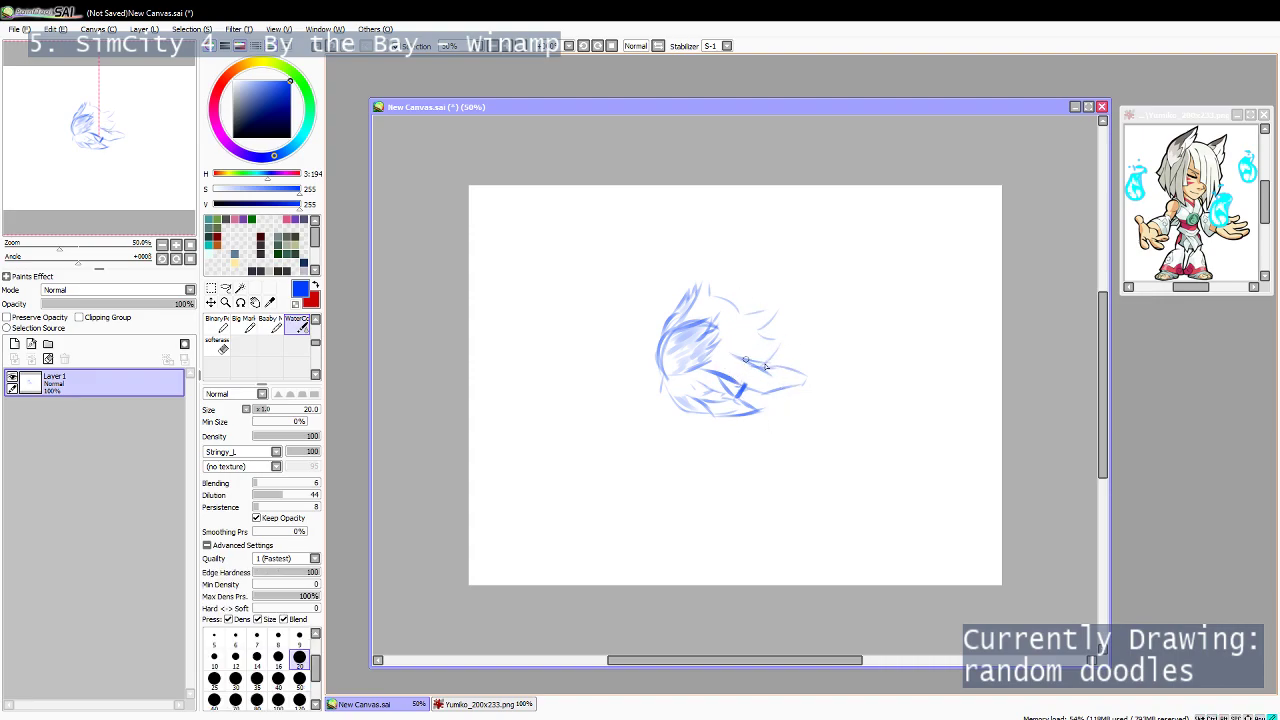
Draw the flowing strands at the back of the hair and shade them with the Big Marker brush.
mouse_move(732, 325)
left_mouse_down()
mouse_move(765, 336)
mouse_move(752, 314)
left_mouse_up()
key("ctrl+z")
key("b")
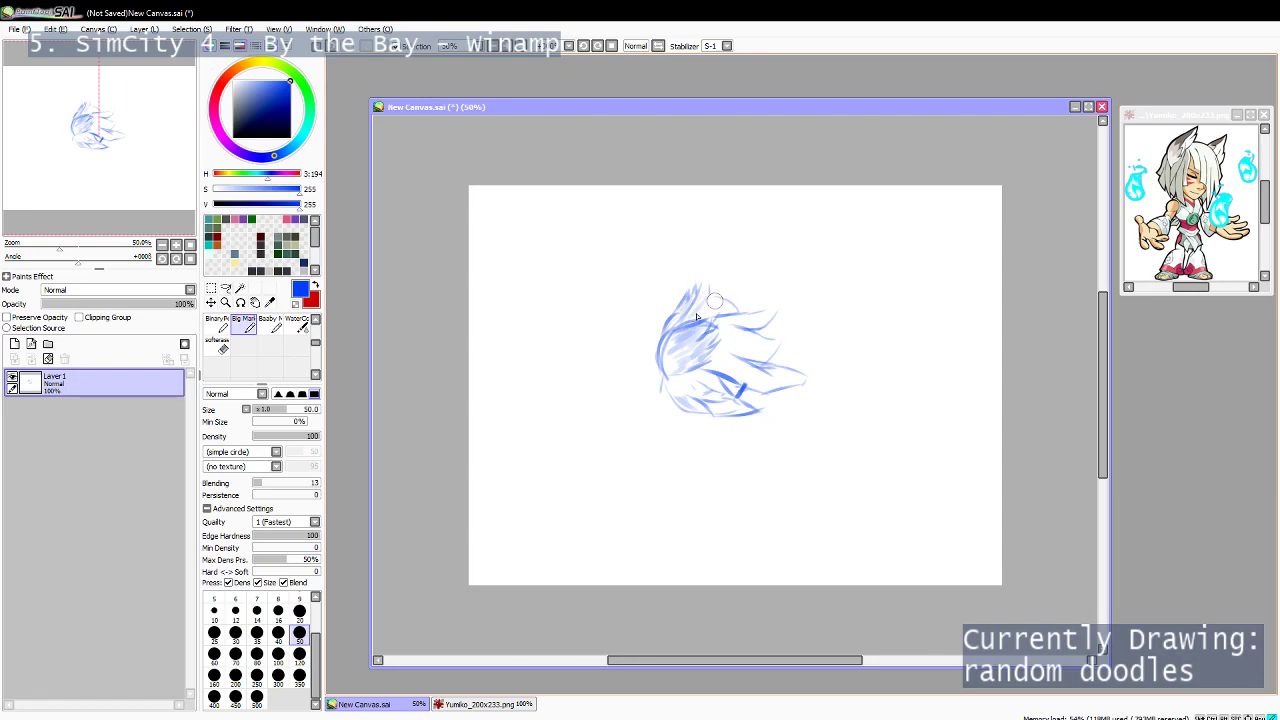
mouse_move(707, 336)
left_mouse_down()
mouse_move(768, 357)
mouse_move(717, 344)
mouse_move(710, 321)
mouse_move(721, 317)
mouse_move(778, 357)
mouse_move(748, 328)
mouse_move(773, 356)
mouse_move(698, 356)
mouse_move(762, 382)
left_mouse_up()
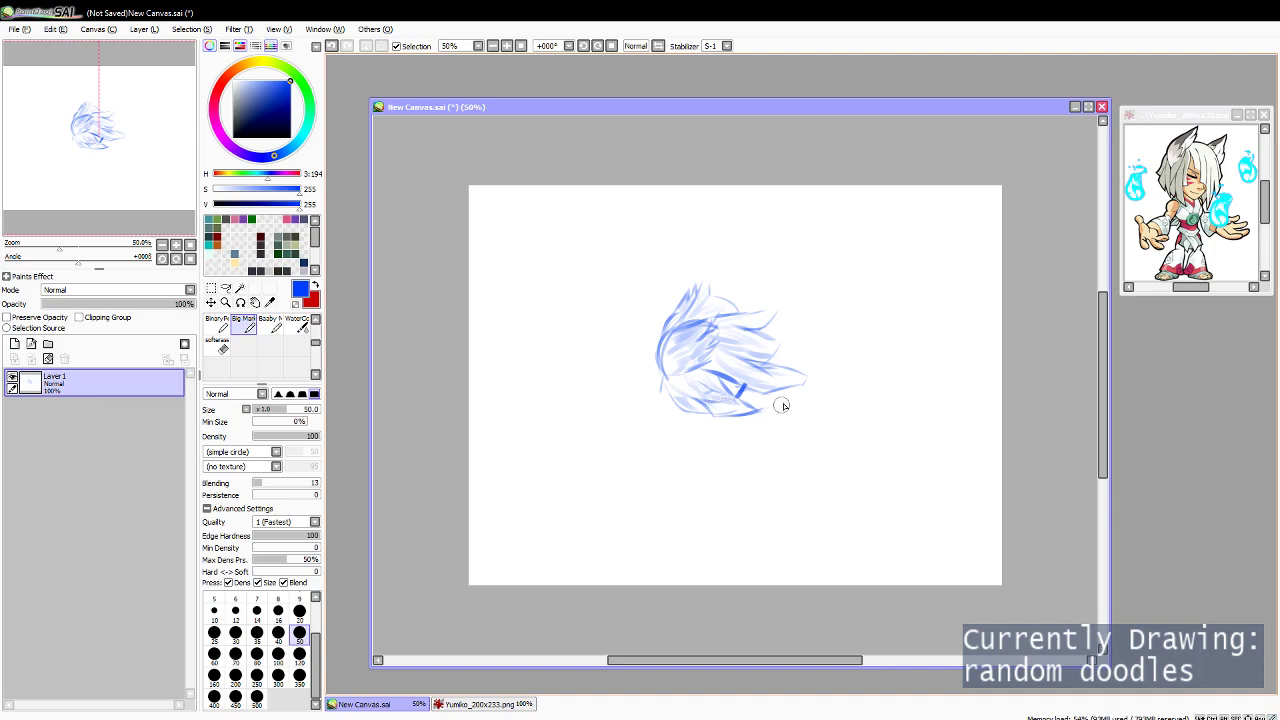
Sketch neck lines and a large tilted ellipse for the torso below the head with the watercolour brush.
key("c")
mouse_move(725, 428)
left_mouse_down()
mouse_move(768, 414)
mouse_move(762, 396)
mouse_move(788, 409)
mouse_move(753, 394)
mouse_move(753, 412)
mouse_move(749, 400)
mouse_move(773, 419)
mouse_move(740, 389)
mouse_move(782, 413)
mouse_move(753, 422)
mouse_move(755, 436)
mouse_move(706, 432)
mouse_move(777, 407)
mouse_move(744, 412)
mouse_move(769, 417)
mouse_move(750, 411)
mouse_move(716, 440)
mouse_move(800, 432)
mouse_move(742, 429)
mouse_move(729, 468)
mouse_move(778, 491)
mouse_move(765, 495)
mouse_move(805, 510)
mouse_move(797, 433)
mouse_move(823, 473)
left_mouse_up()
key("ctrl+z")
key("ctrl+z")
key("ctrl+z")
key("ctrl+z")
key("ctrl+z")
key("ctrl+z")
key("ctrl+z")
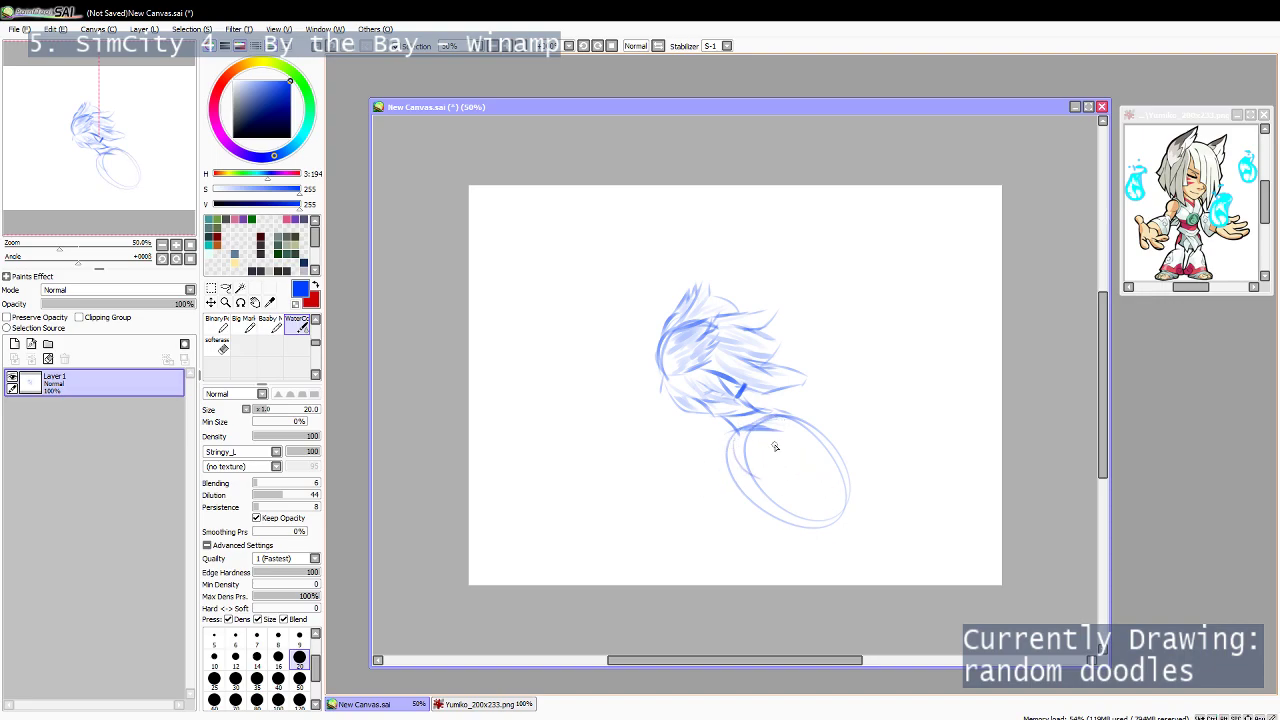
Sketch a narrow slanted ellipse for the arm, running down and to the left from the neck.
mouse_move(737, 434)
left_mouse_down()
mouse_move(787, 428)
mouse_move(694, 545)
mouse_move(726, 471)
left_mouse_up()
key("ctrl+z")
key("ctrl+z")
mouse_move(731, 434)
left_mouse_down()
mouse_move(668, 517)
mouse_move(728, 471)
mouse_move(780, 458)
mouse_move(676, 502)
mouse_move(683, 518)
mouse_move(743, 433)
mouse_move(744, 464)
left_mouse_up()
key("ctrl+z")
key("ctrl+z")
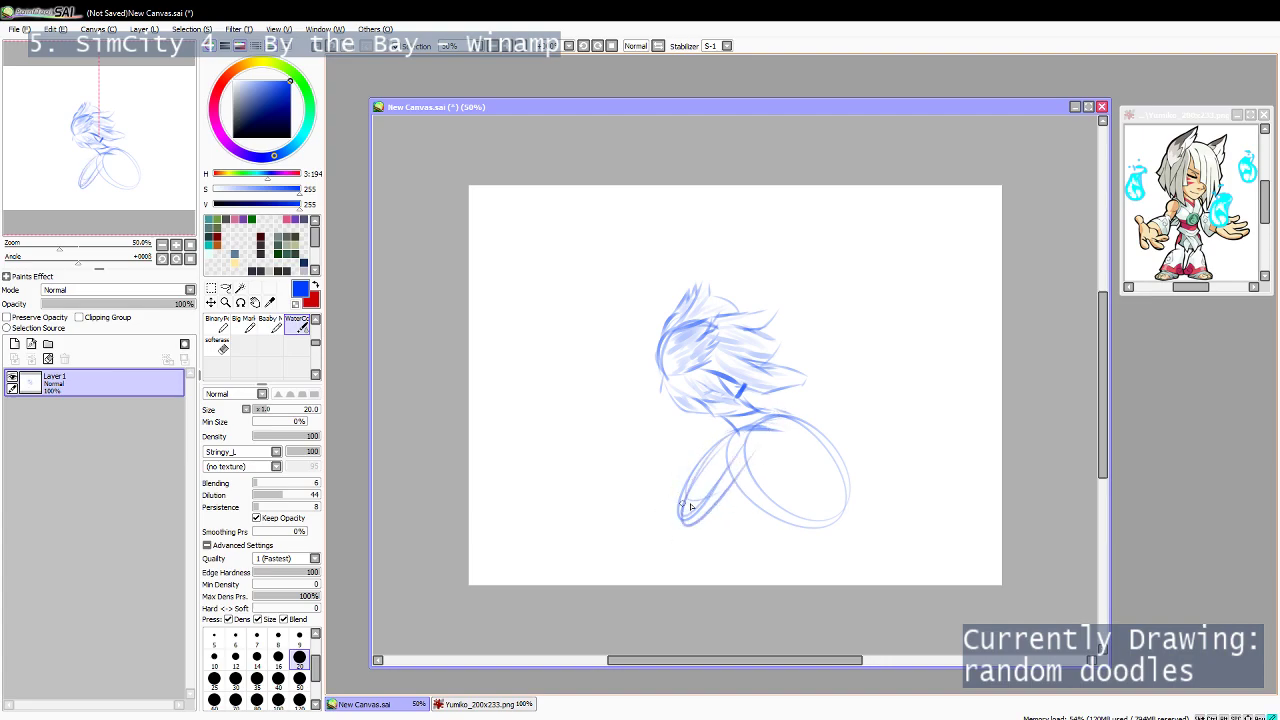
Draw the contour lines inside the torso ellipse and along its lower and far edges.
mouse_move(800, 434)
left_mouse_down()
mouse_move(704, 504)
mouse_move(790, 457)
left_mouse_up()
key("e")
key("c")
mouse_move(771, 532)
left_mouse_down()
mouse_move(774, 506)
mouse_move(788, 517)
left_mouse_up()
left_click_drag(742, 472, 839, 512)
mouse_move(802, 421)
left_mouse_down()
mouse_move(843, 474)
mouse_move(846, 507)
left_mouse_up()
key("ctrl+z")
key("ctrl+z")
mouse_move(826, 440)
left_mouse_down()
mouse_move(785, 414)
mouse_move(802, 445)
mouse_move(805, 416)
mouse_move(858, 493)
left_mouse_up()
key("ctrl+z")
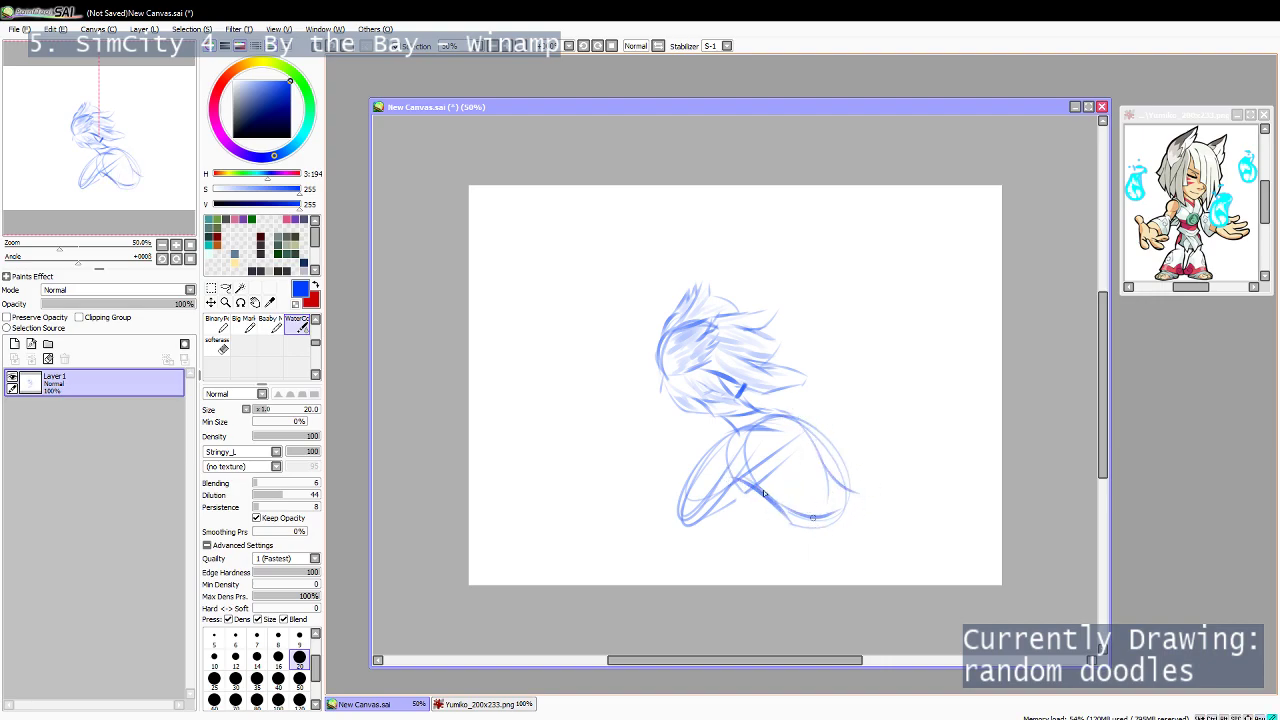
key("ctrl+z")
Sketch short diagonal lines extending downward from the lower edge of the torso.
mouse_move(770, 511)
left_mouse_down()
mouse_move(831, 530)
mouse_move(892, 519)
left_mouse_up()
key("ctrl+z")
left_click_drag(781, 508, 799, 554)
key("ctrl+z")
mouse_move(779, 503)
left_mouse_down()
mouse_move(822, 557)
mouse_move(803, 547)
left_mouse_up()
Move the whole sketch up and to the left on the canvas, and strengthen the arm and torso lines.
left_click_drag(808, 477, 691, 395)
mouse_move(606, 384)
left_mouse_down()
mouse_move(572, 422)
mouse_move(609, 438)
mouse_move(562, 456)
mouse_move(547, 438)
mouse_move(540, 455)
mouse_move(648, 430)
left_mouse_up()
key("ctrl+z")
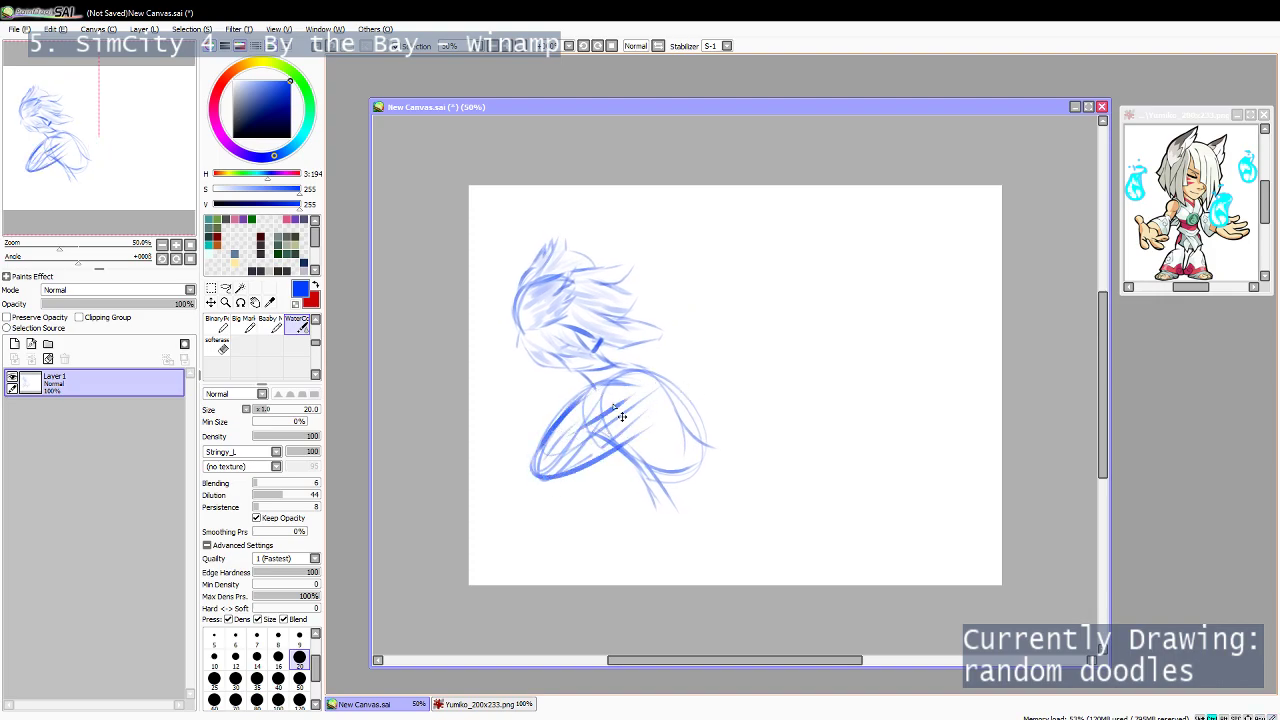
mouse_move(646, 390)
left_mouse_down()
mouse_move(576, 440)
mouse_move(661, 436)
left_mouse_up()
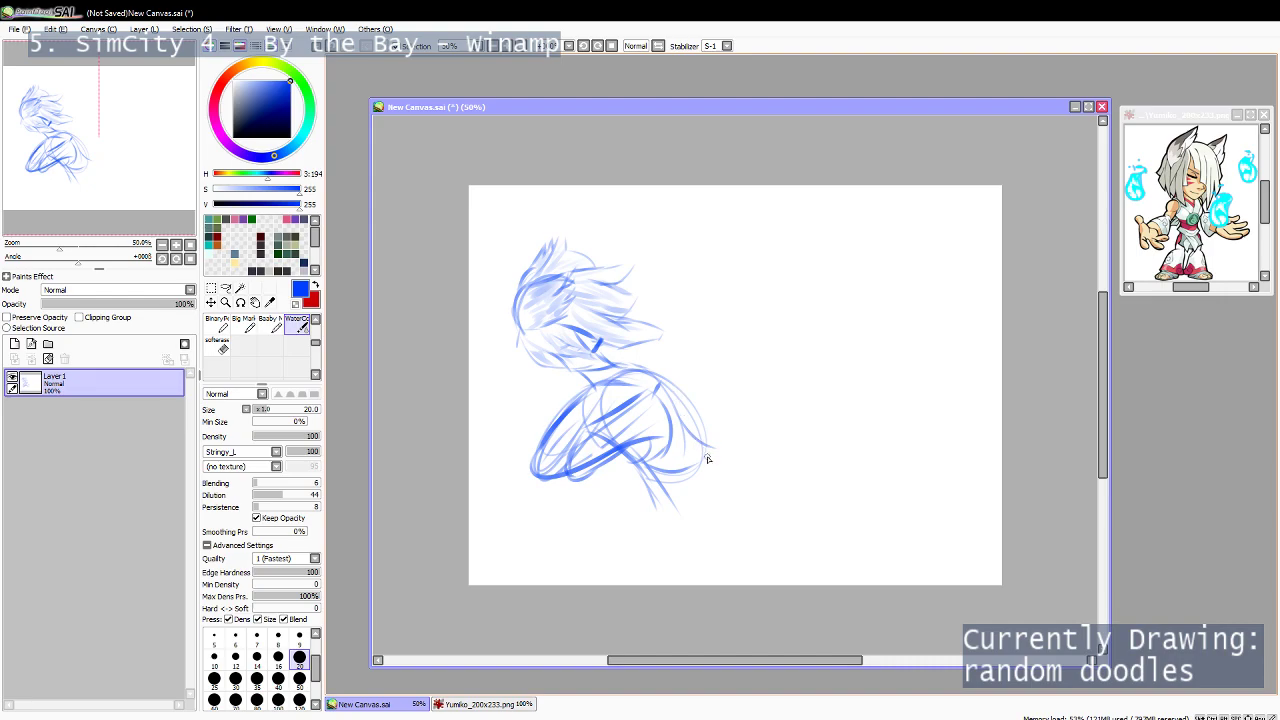
key("ctrl+z")
Sketch a small hand beside the shoulder with a short line rising diagonally from it.
left_click_drag(656, 384, 679, 372)
key("ctrl+z")
left_click_drag(694, 372, 672, 387)
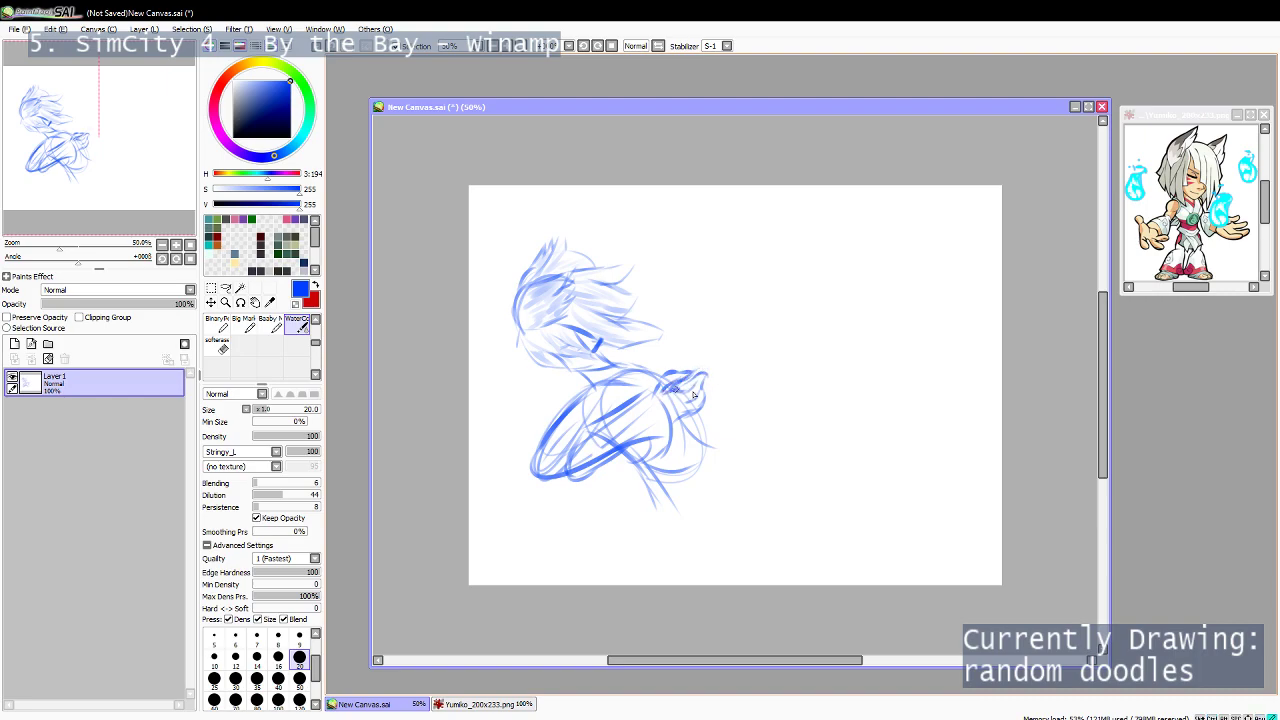
left_click_drag(694, 372, 745, 318)
key("ctrl+z")
left_click_drag(694, 390, 712, 352)
Sketch a small cluster of marks in the empty area above and to the right of the hand.
left_click_drag(753, 310, 787, 322)
key("ctrl+z")
key("ctrl+z")
mouse_move(763, 320)
left_mouse_down()
mouse_move(786, 322)
mouse_move(780, 332)
left_mouse_up()
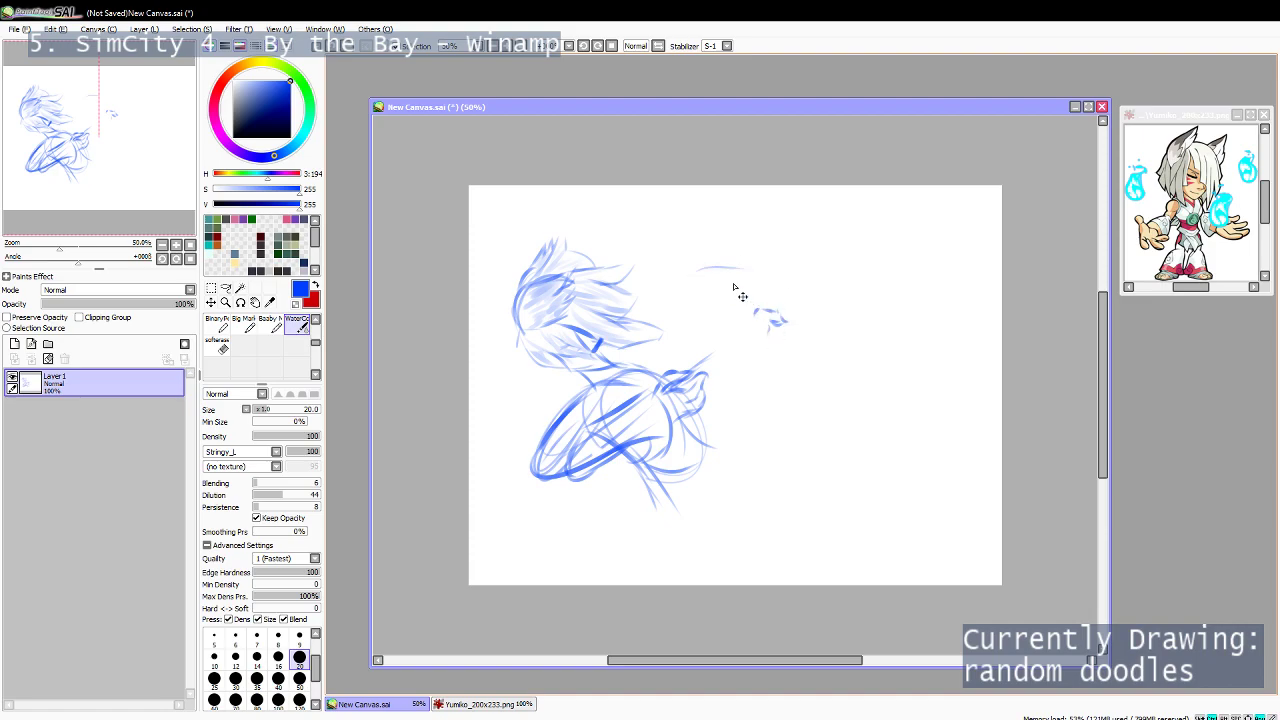
Draw a long curve from the top of the hair to the small cluster of marks on the right.
left_click_drag(658, 243, 750, 306)
key("ctrl+z")
left_click_drag(690, 246, 762, 301)
key("ctrl+z")
key("ctrl+z")
mouse_move(657, 276)
left_mouse_down()
mouse_move(756, 311)
mouse_move(718, 268)
mouse_move(752, 285)
left_mouse_up()
key("ctrl+z")
key("ctrl+z")
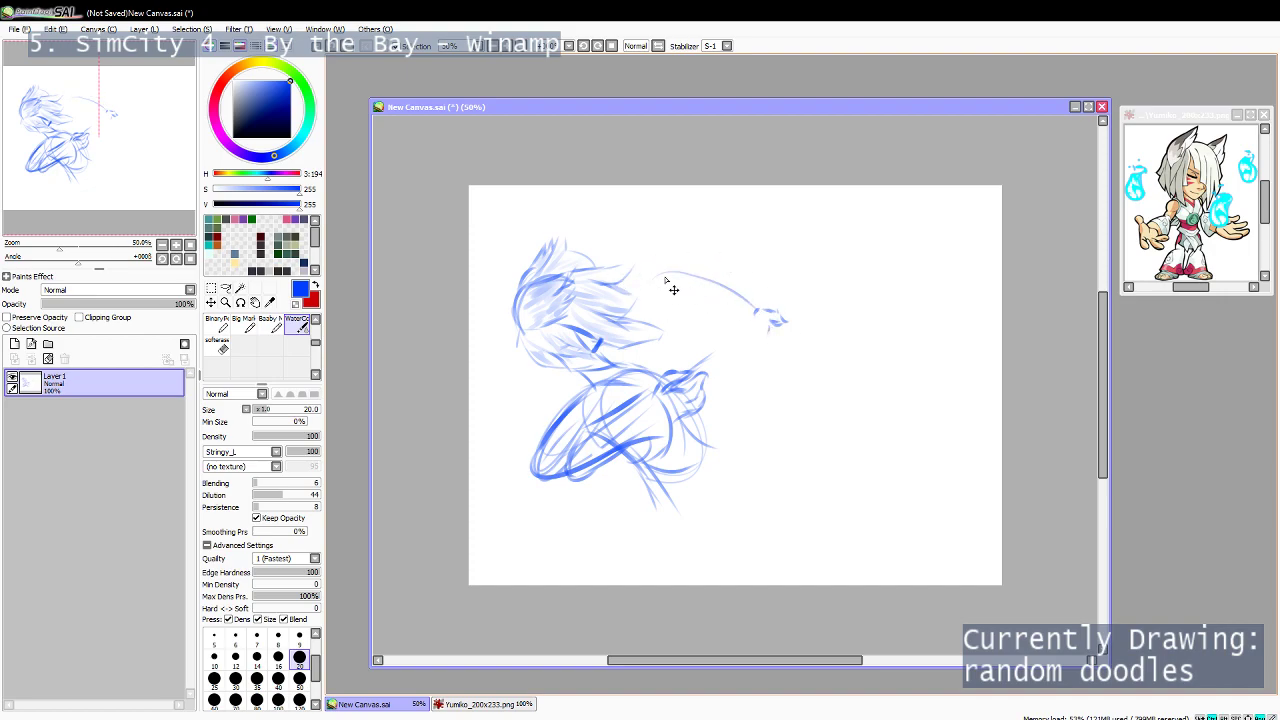
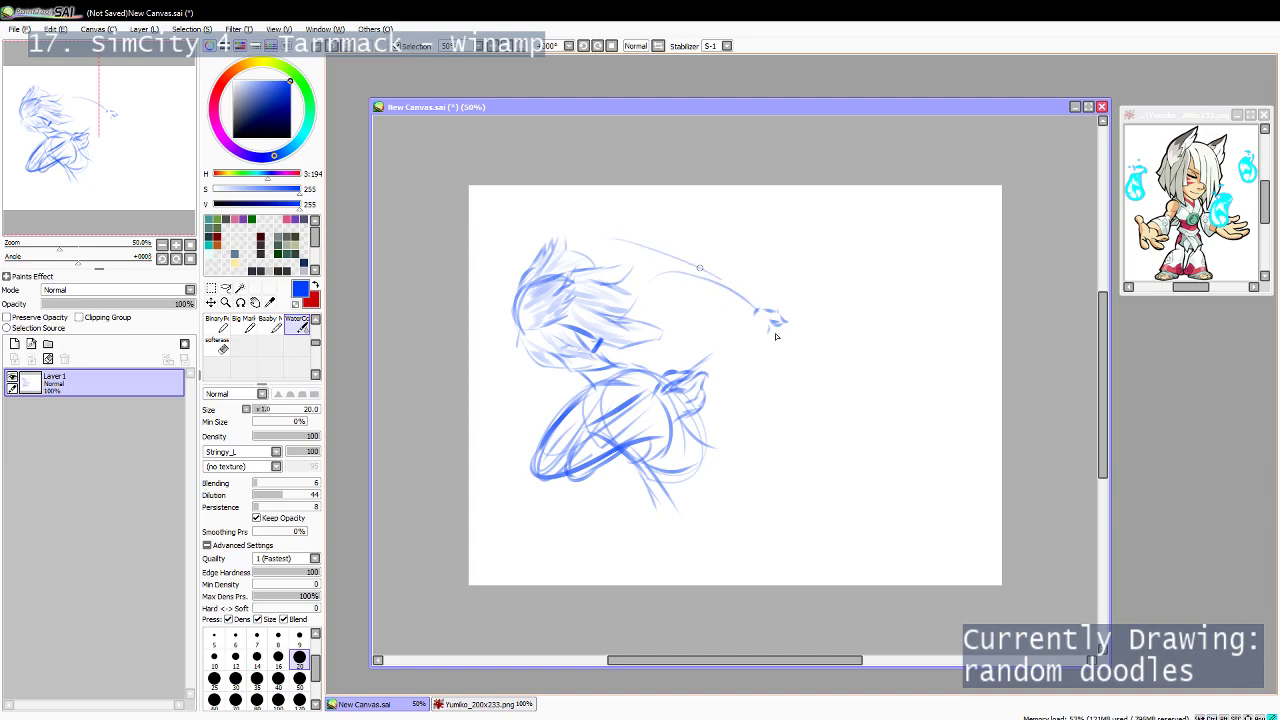
mouse_move(614, 250)
left_mouse_down()
mouse_move(760, 271)
mouse_move(606, 258)
left_mouse_up()
key("ctrl+z")
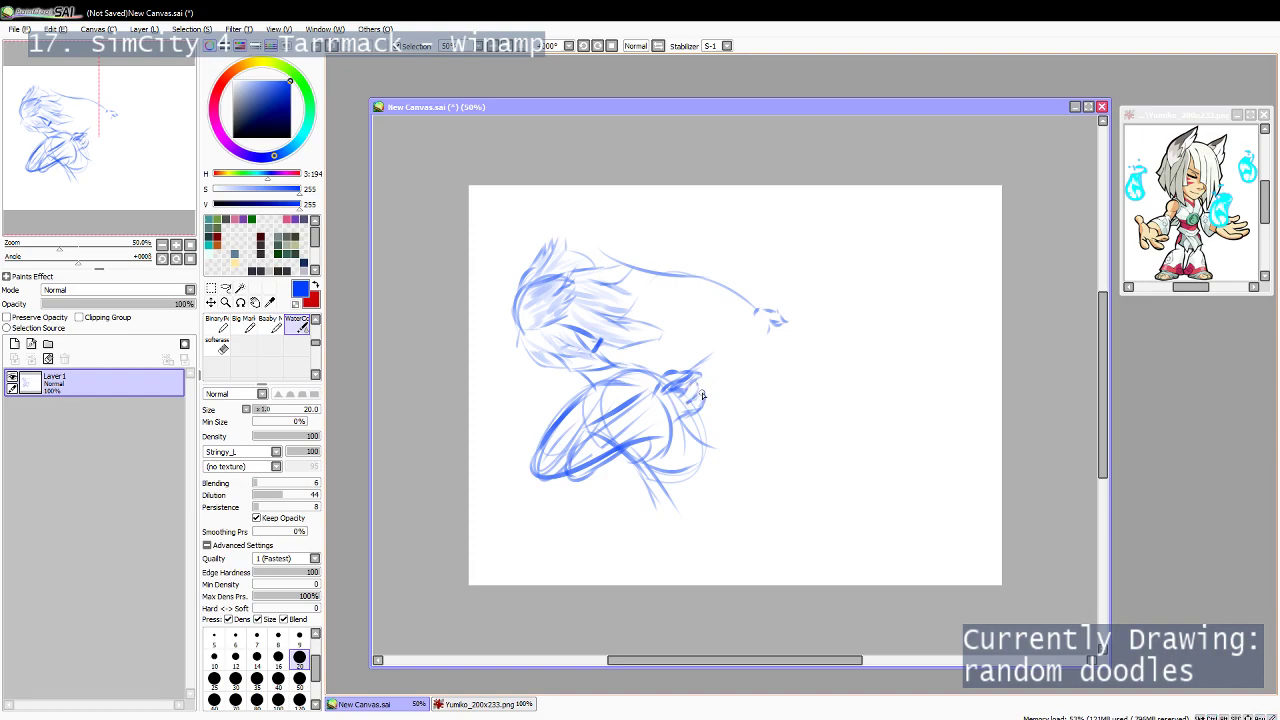
Erase parts of the hand beside the shoulder and redraw its fingers.
key("e")
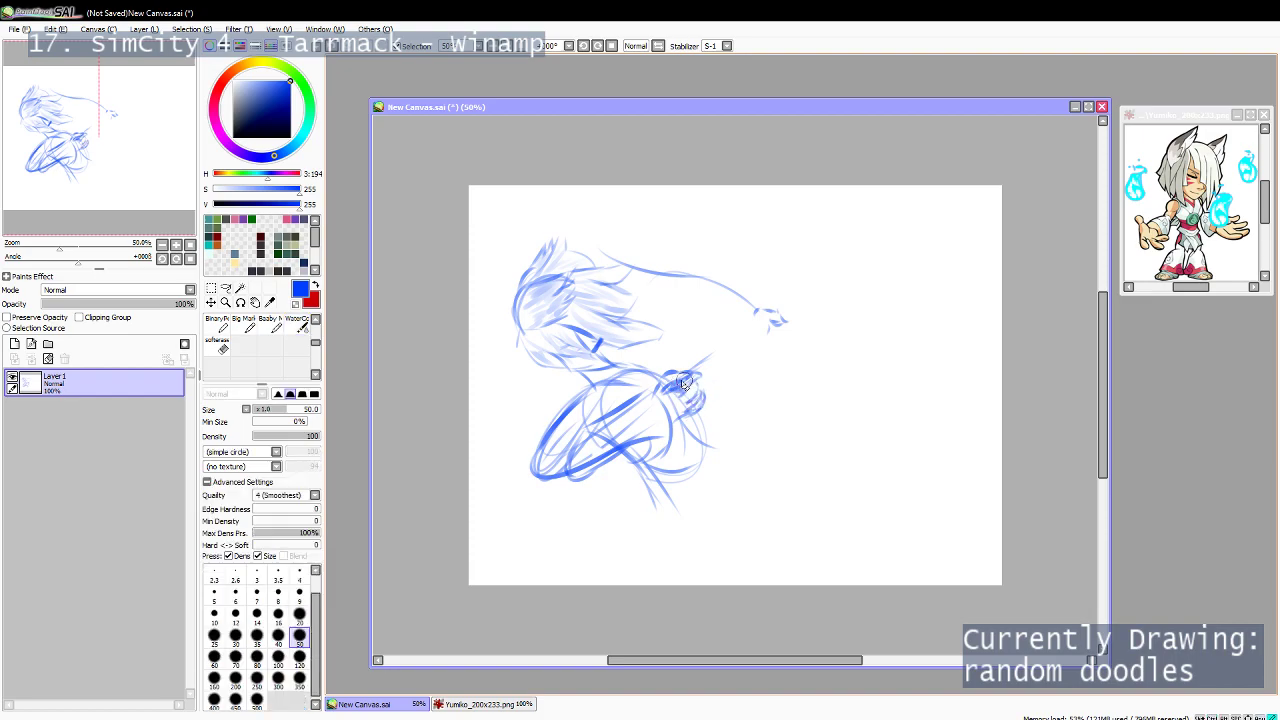
left_click_drag(687, 380, 669, 389)
key("c")
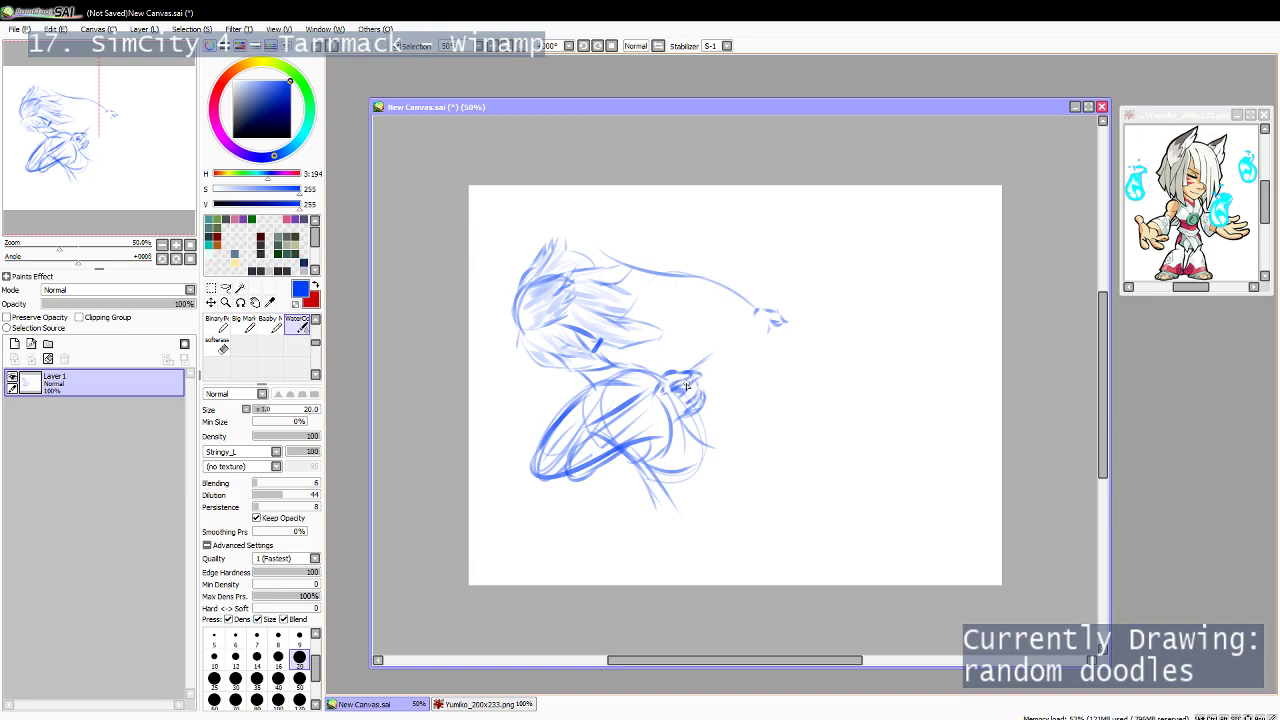
key("e")
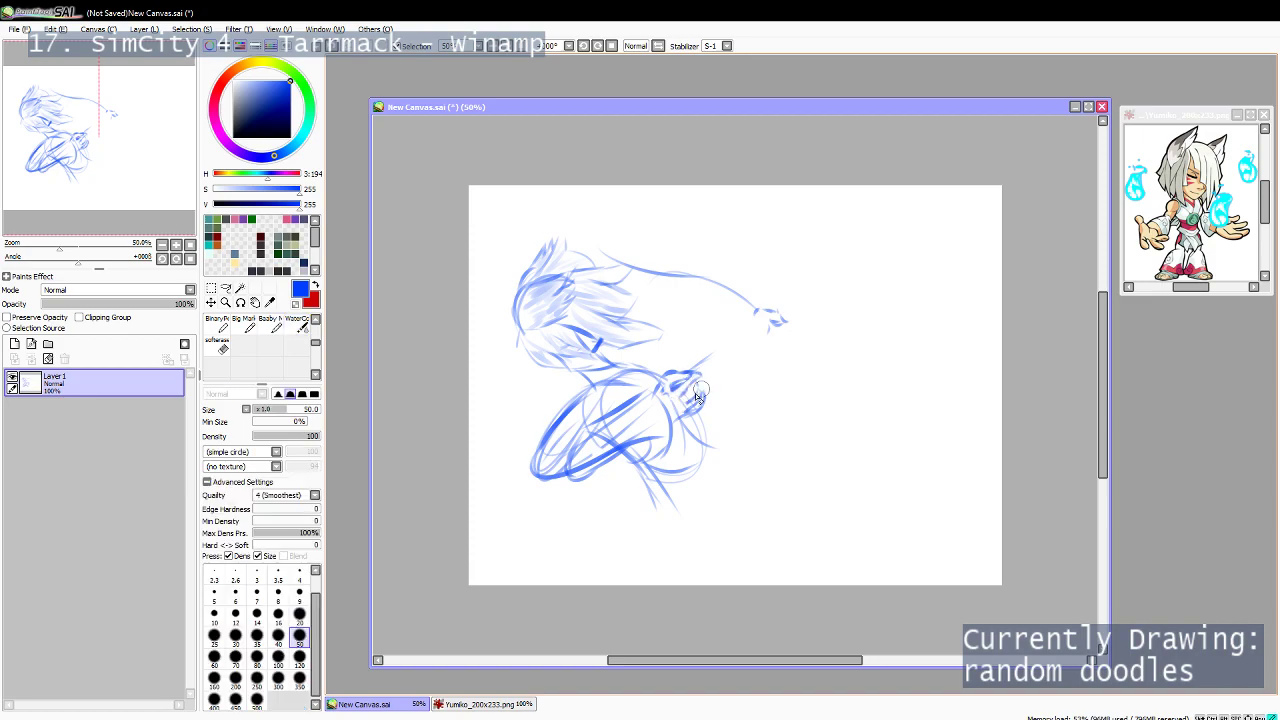
key("e")
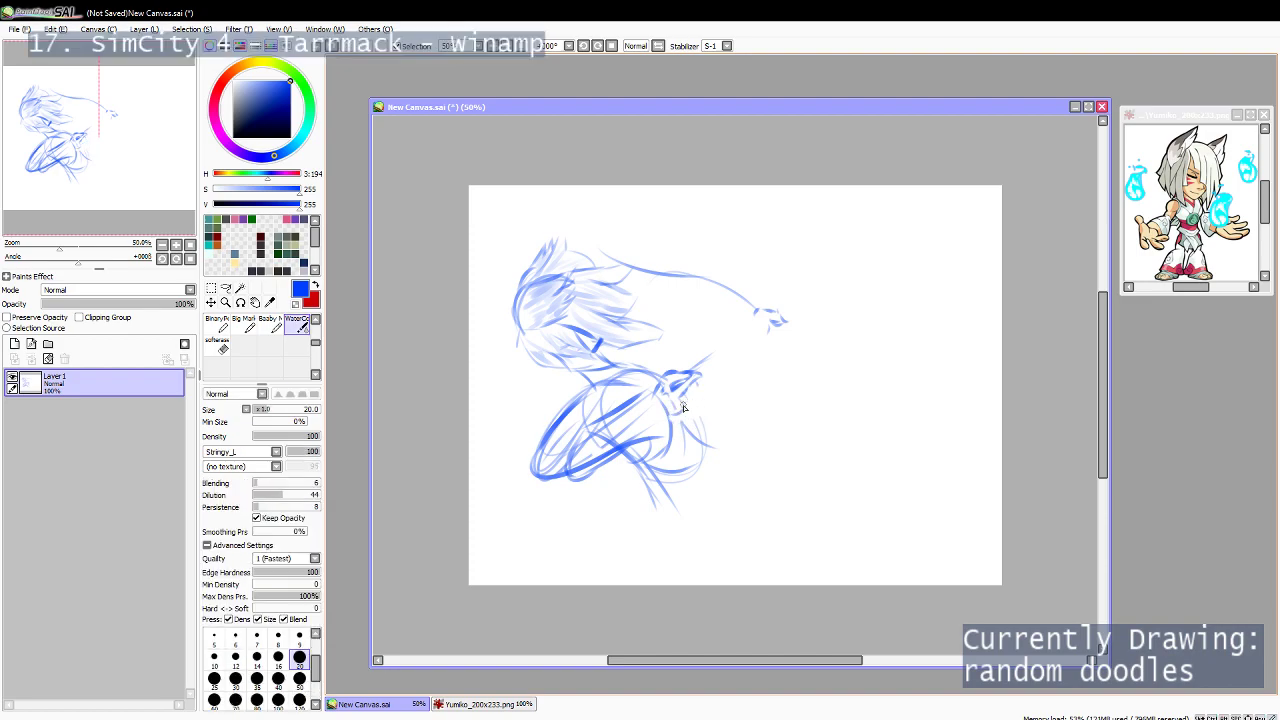
key("ctrl")
key("e")
left_click_drag(699, 372, 688, 379)
key("c")
Extend the diagonal line from the hand to the far marks, and add a second lower edge along the long curve.
left_click_drag(728, 340, 747, 320)
left_click_drag(603, 258, 670, 287)
key("ctrl+z")
key("ctrl+z")
left_click_drag(596, 252, 664, 286)
mouse_move(660, 278)
left_mouse_down()
mouse_move(715, 288)
mouse_move(697, 286)
mouse_move(750, 314)
left_mouse_up()
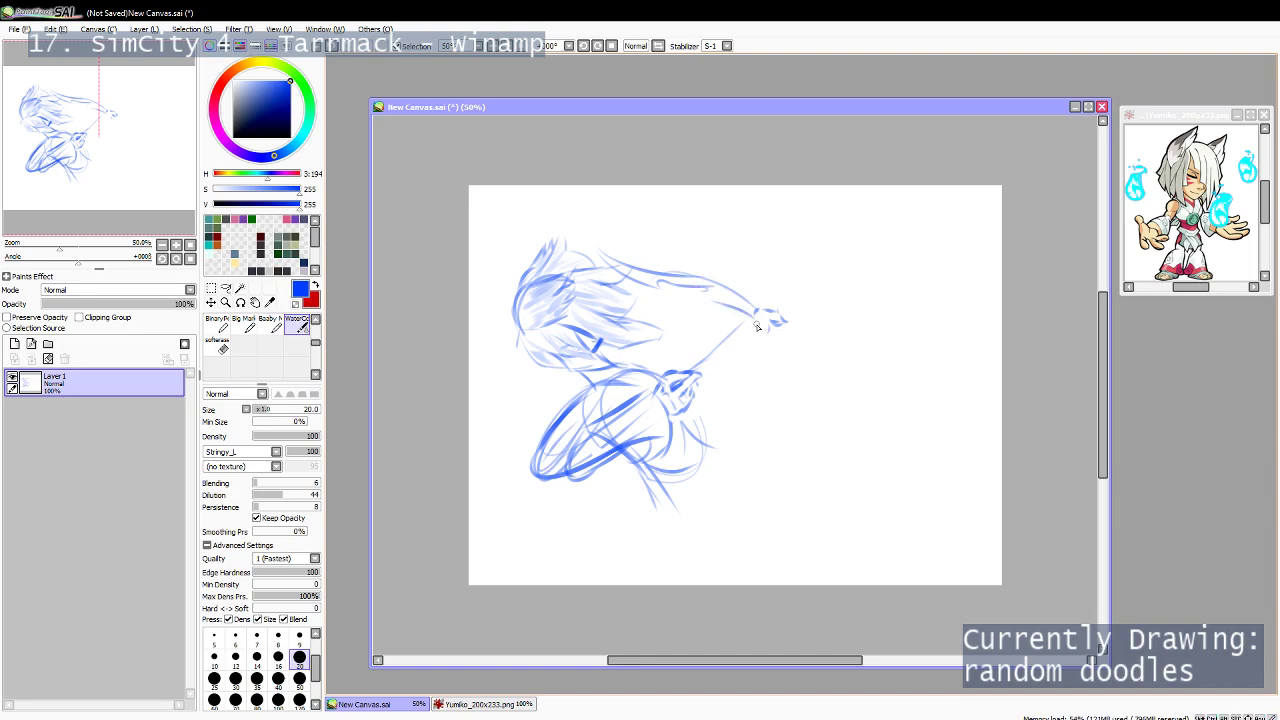
Erase the small cluster of marks at the end of the long curve and redraw it where the curve meets the diagonal line.
key("e")
left_click_drag(771, 310, 765, 318)
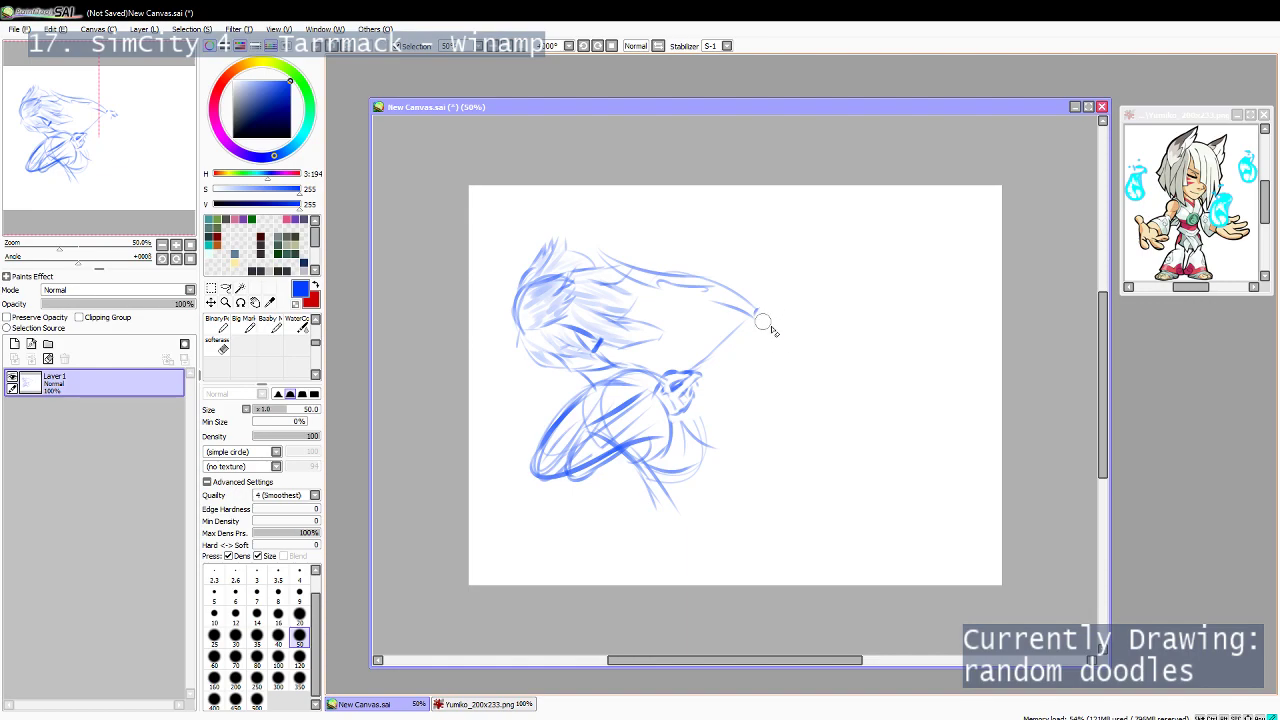
key("e")
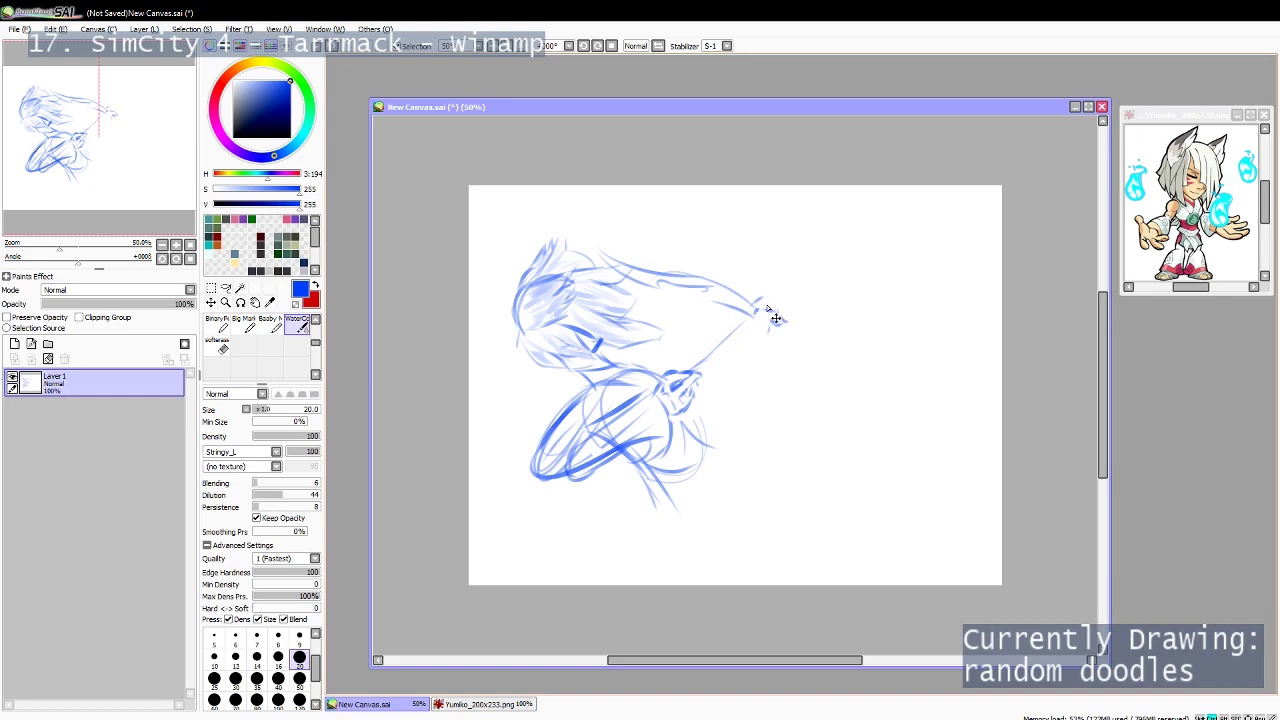
key("e")
key("e")
left_click_drag(752, 309, 761, 300)
key("e")
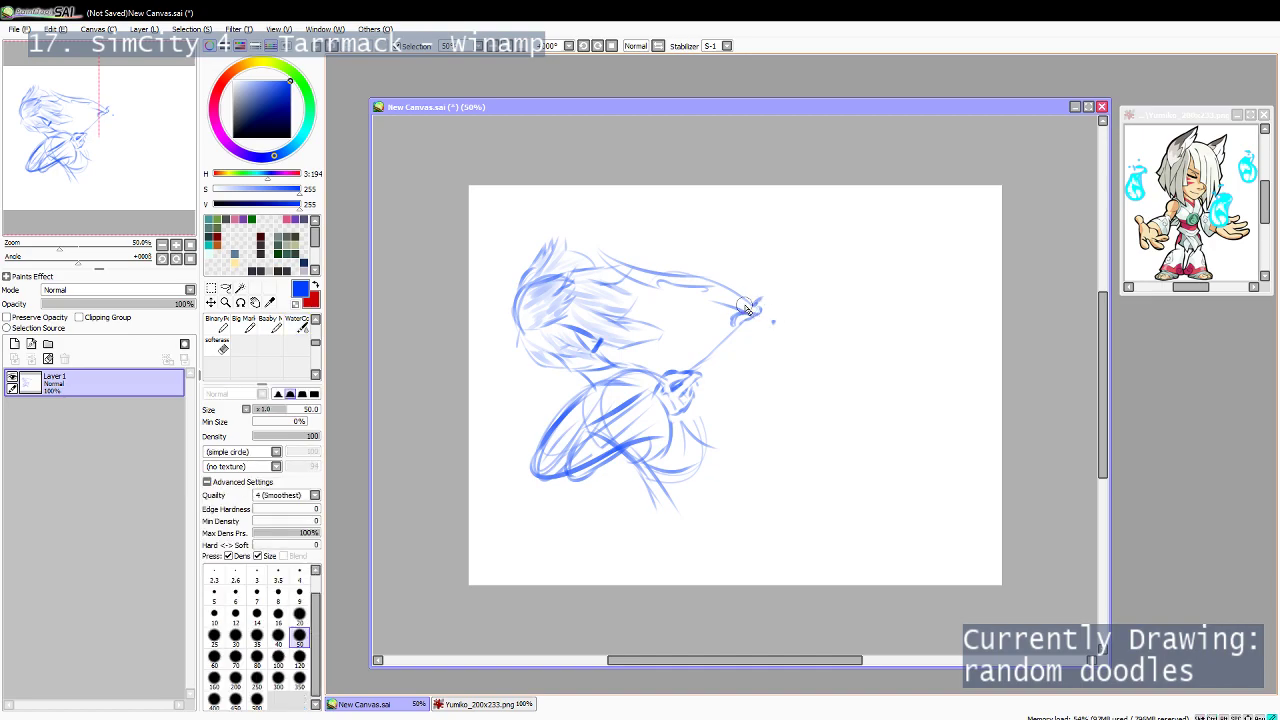
key("c")
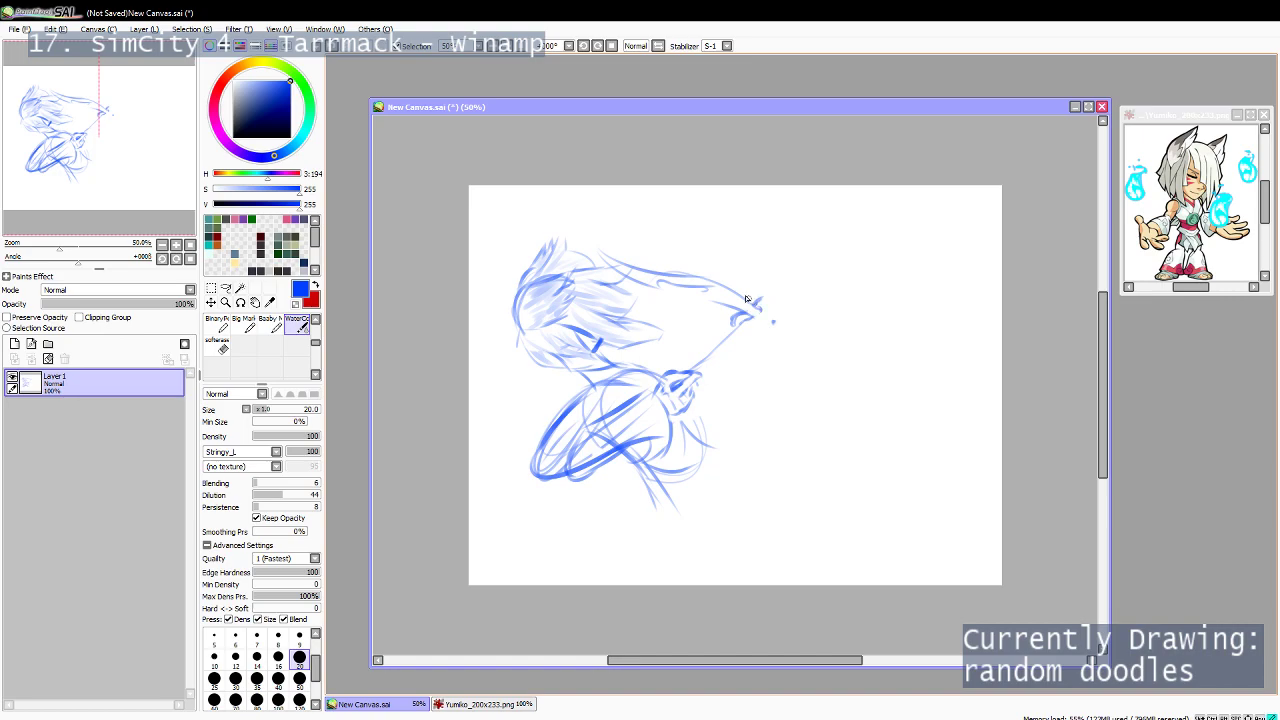
Redraw the diagonal line between the hand and the far marks as a thin shaft with two parallel edges.
mouse_move(744, 328)
left_mouse_down()
mouse_move(711, 363)
mouse_move(751, 331)
left_mouse_up()
key("ctrl+z")
key("ctrl+z")
key("ctrl+z")
left_click_drag(699, 374, 750, 324)
key("ctrl+z")
key("ctrl+z")
key("ctrl+z")
key("ctrl+z")
key("ctrl+z")
left_click_drag(698, 373, 750, 321)
key("ctrl+z")
key("ctrl+z")
left_click_drag(701, 369, 746, 328)
mouse_move(702, 370)
left_mouse_down()
mouse_move(776, 302)
mouse_move(728, 347)
left_mouse_up()
Erase some lines in the hand beside the shoulder and redraw its fingers more darkly.
key("e")
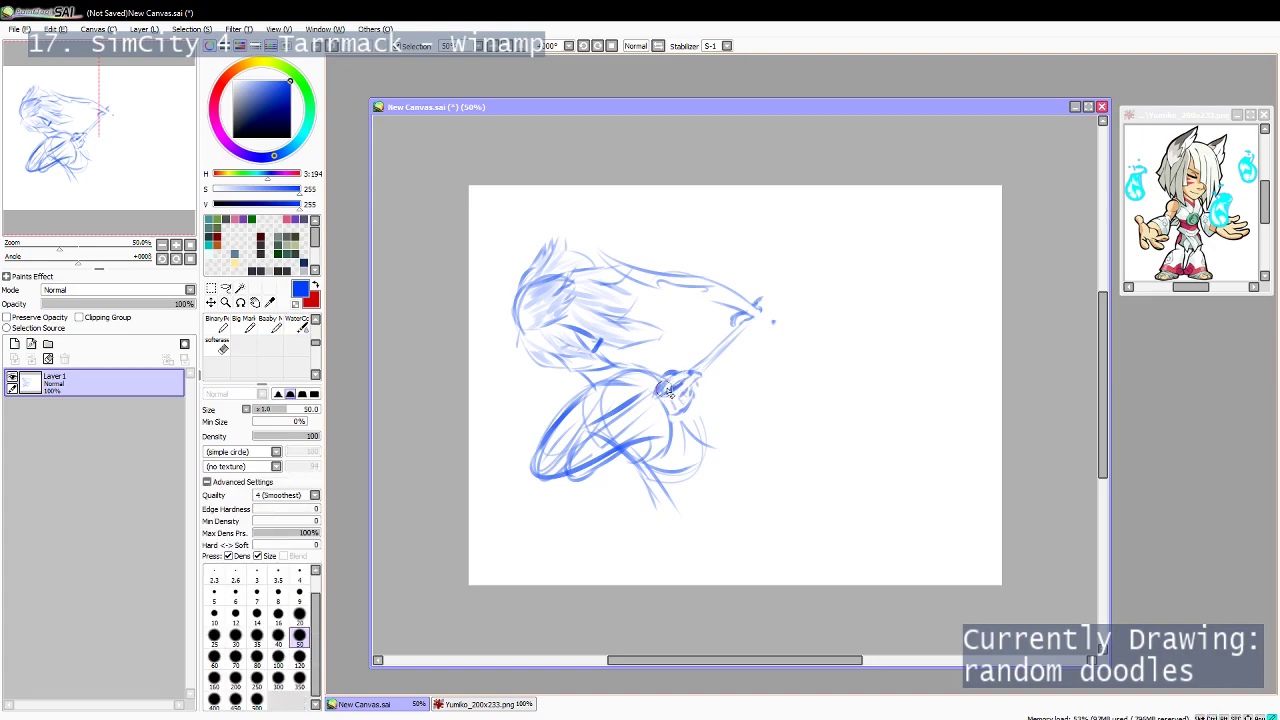
key("e")
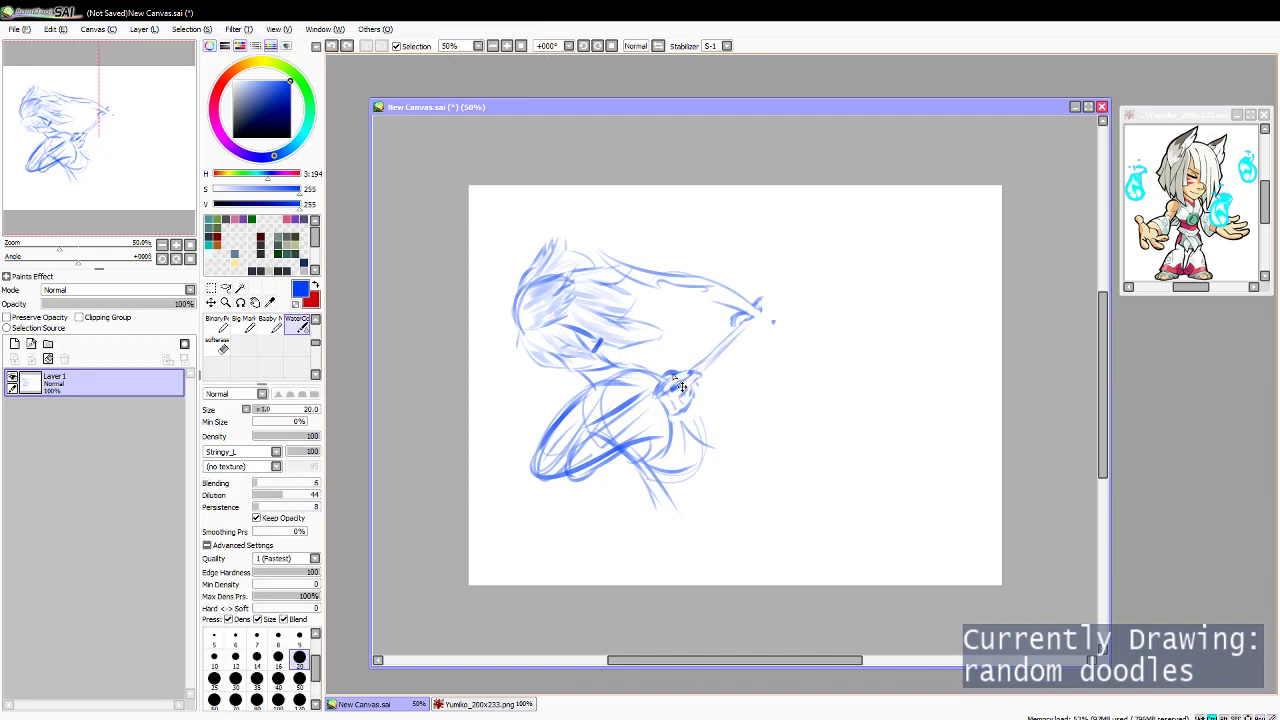
left_click_drag(665, 385, 684, 384)
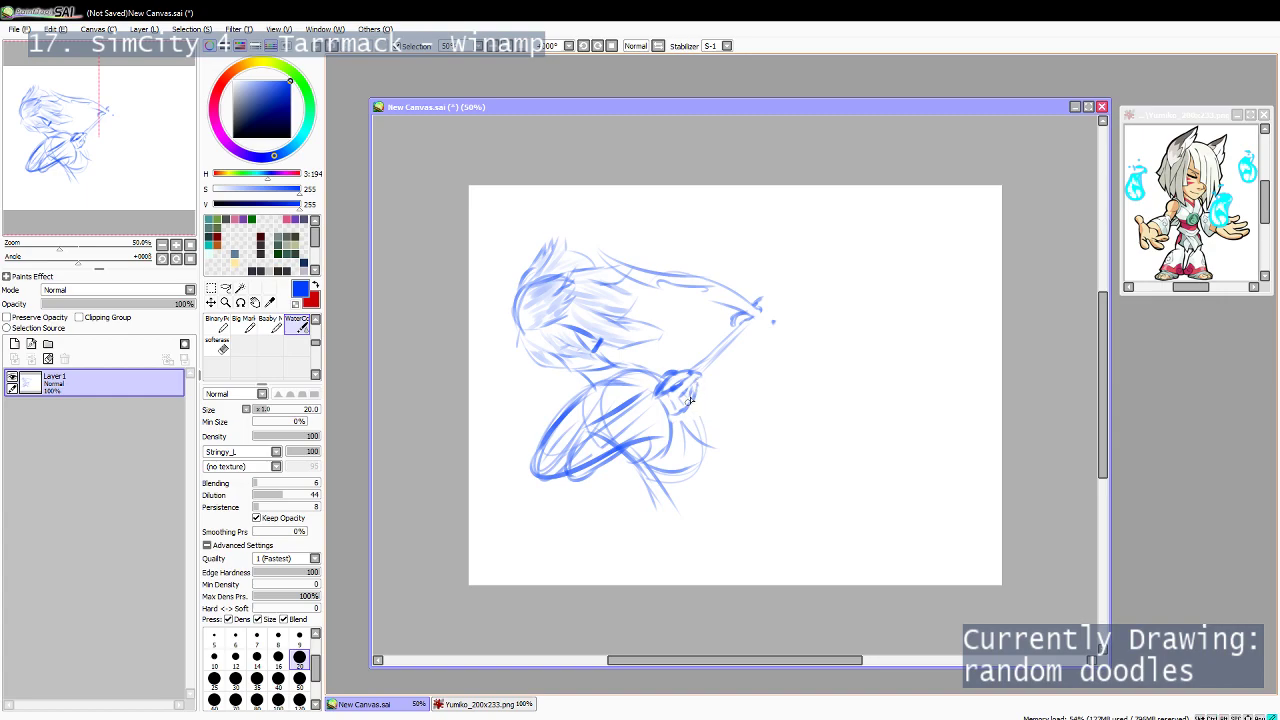
Sketch the waist and a wrapped sash below the torso, and erase the stray lines underneath it.
mouse_move(757, 308)
left_mouse_down()
mouse_move(712, 318)
mouse_move(711, 237)
left_mouse_up()
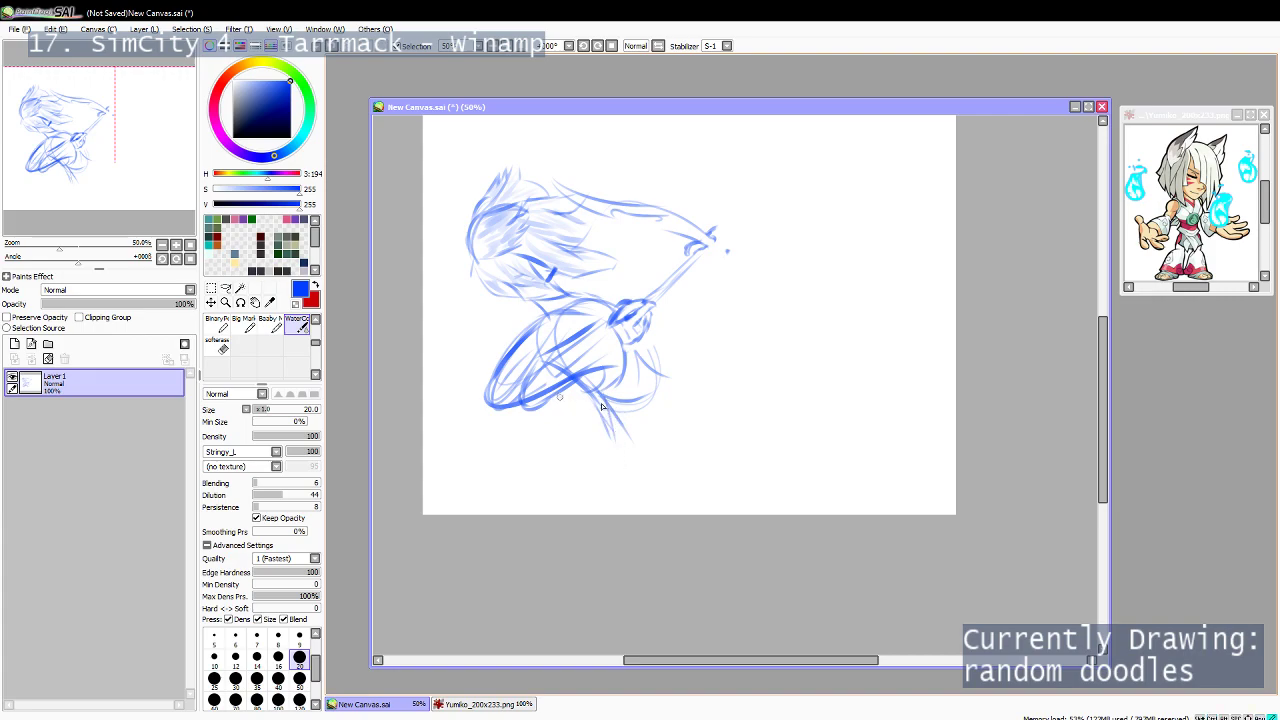
left_click_drag(566, 386, 634, 411)
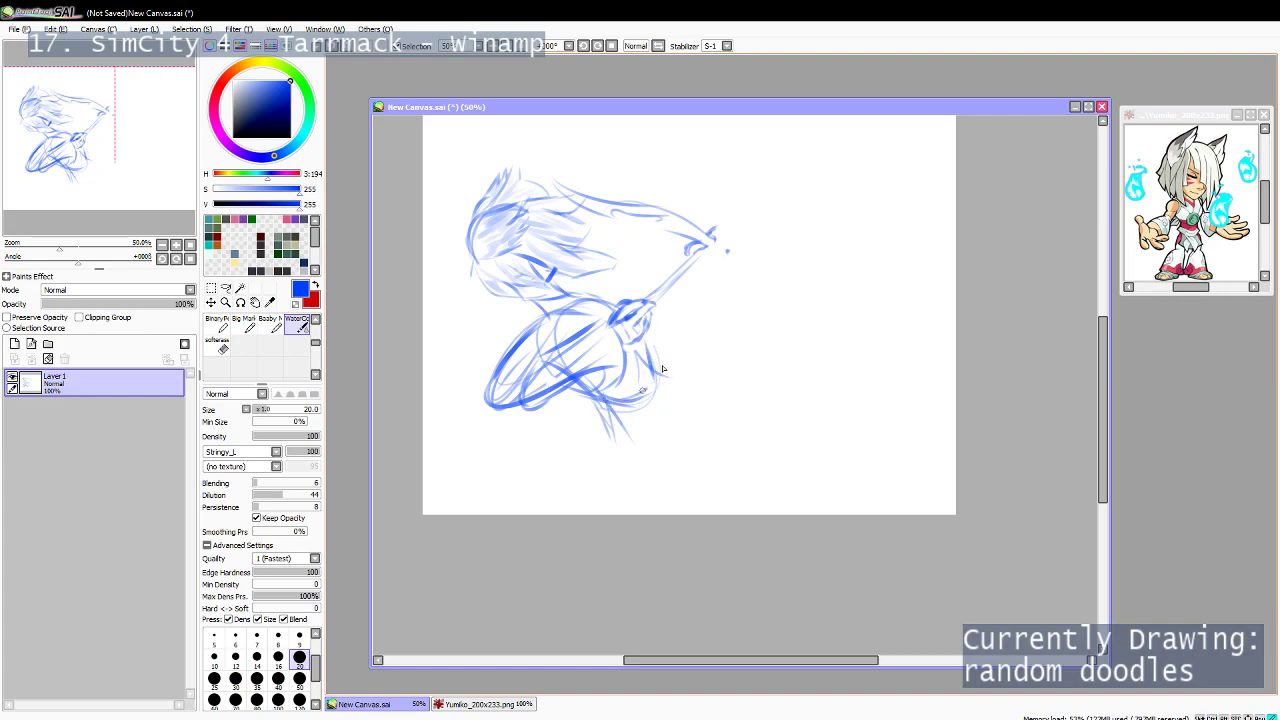
mouse_move(599, 433)
left_mouse_down()
mouse_move(654, 394)
mouse_move(622, 427)
mouse_move(595, 417)
mouse_move(645, 390)
mouse_move(642, 417)
mouse_move(654, 385)
mouse_move(596, 421)
mouse_move(632, 419)
left_mouse_up()
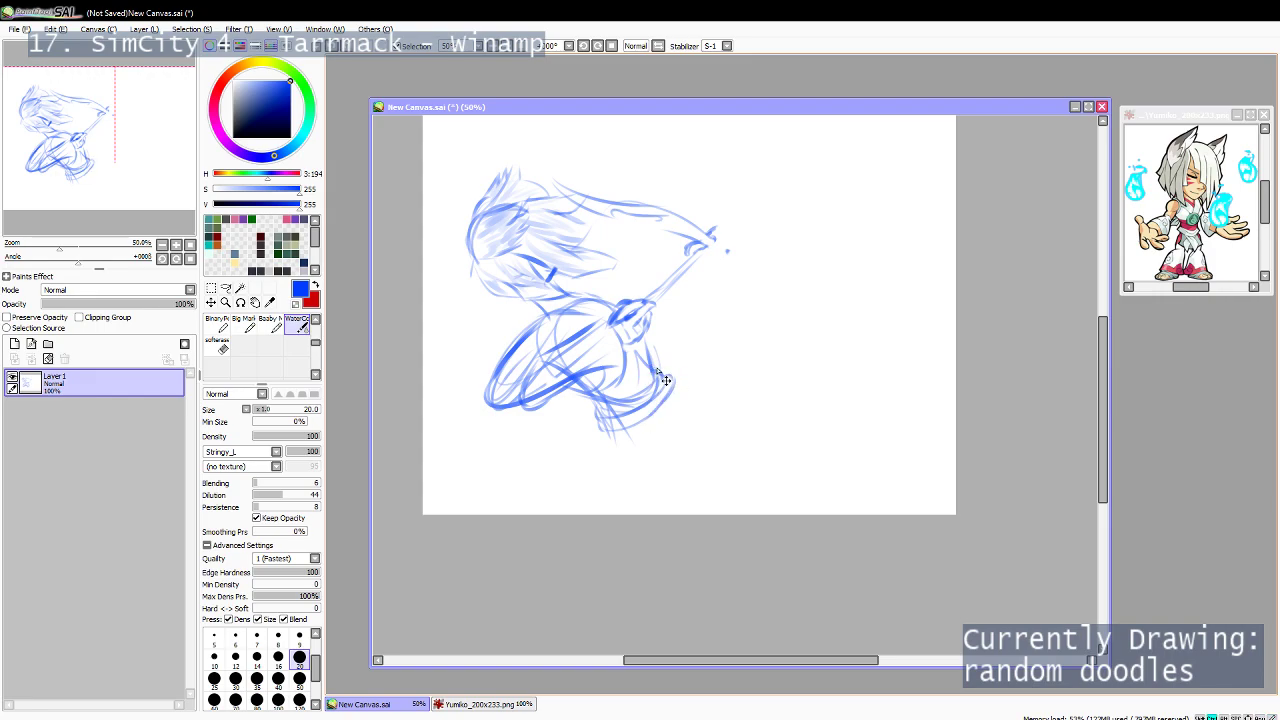
key("ctrl+z")
left_click_drag(649, 367, 667, 372)
key("ctrl+z")
mouse_move(640, 394)
left_mouse_down()
mouse_move(613, 417)
mouse_move(637, 413)
mouse_move(603, 421)
mouse_move(654, 392)
left_mouse_up()
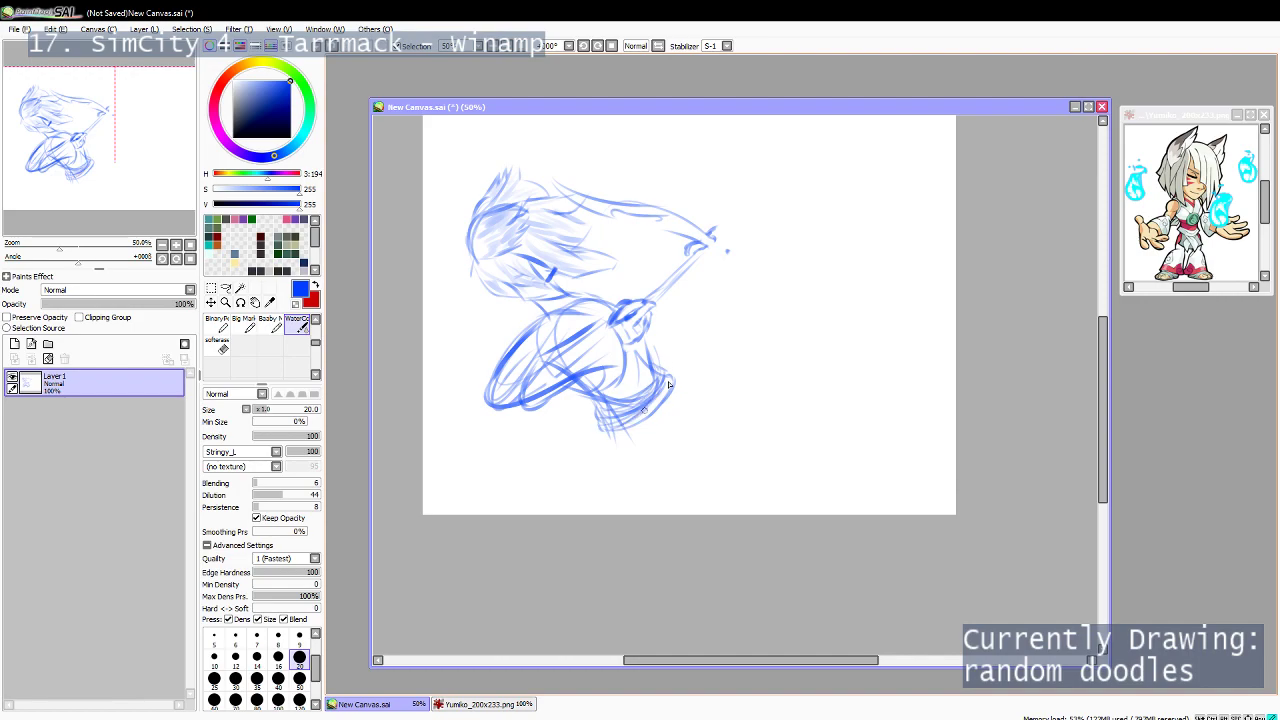
key("e")
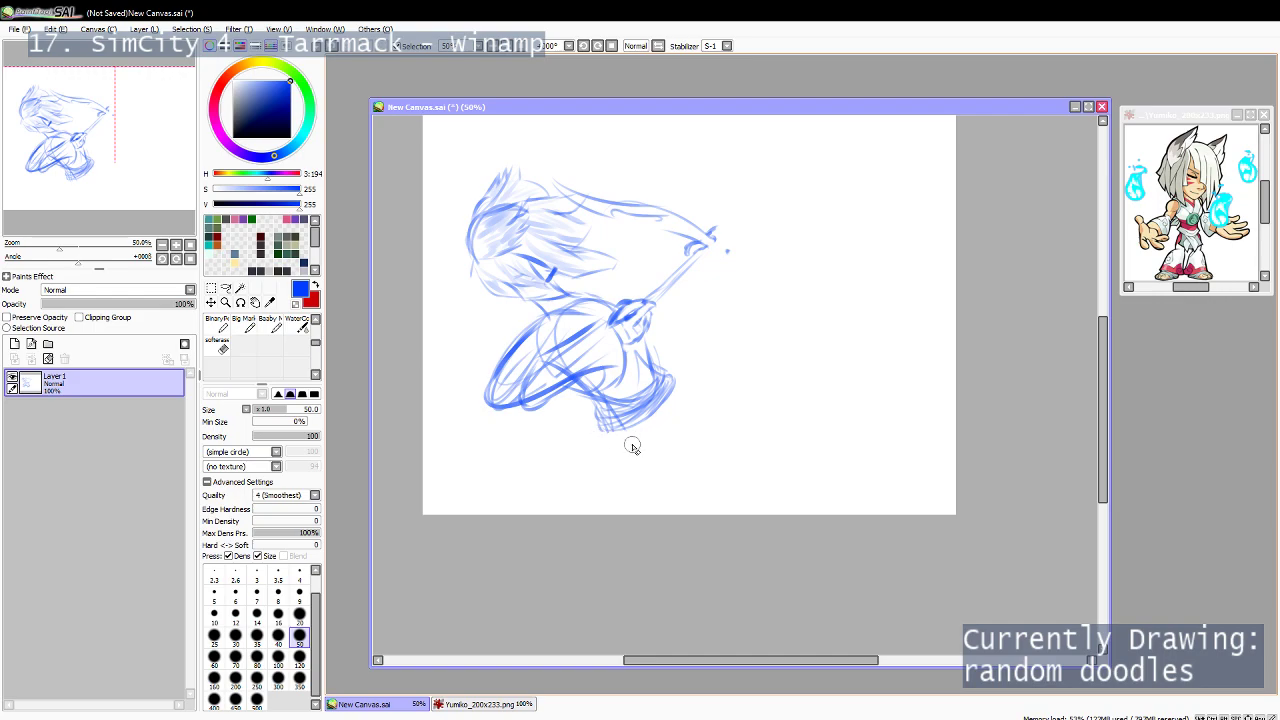
key("e")
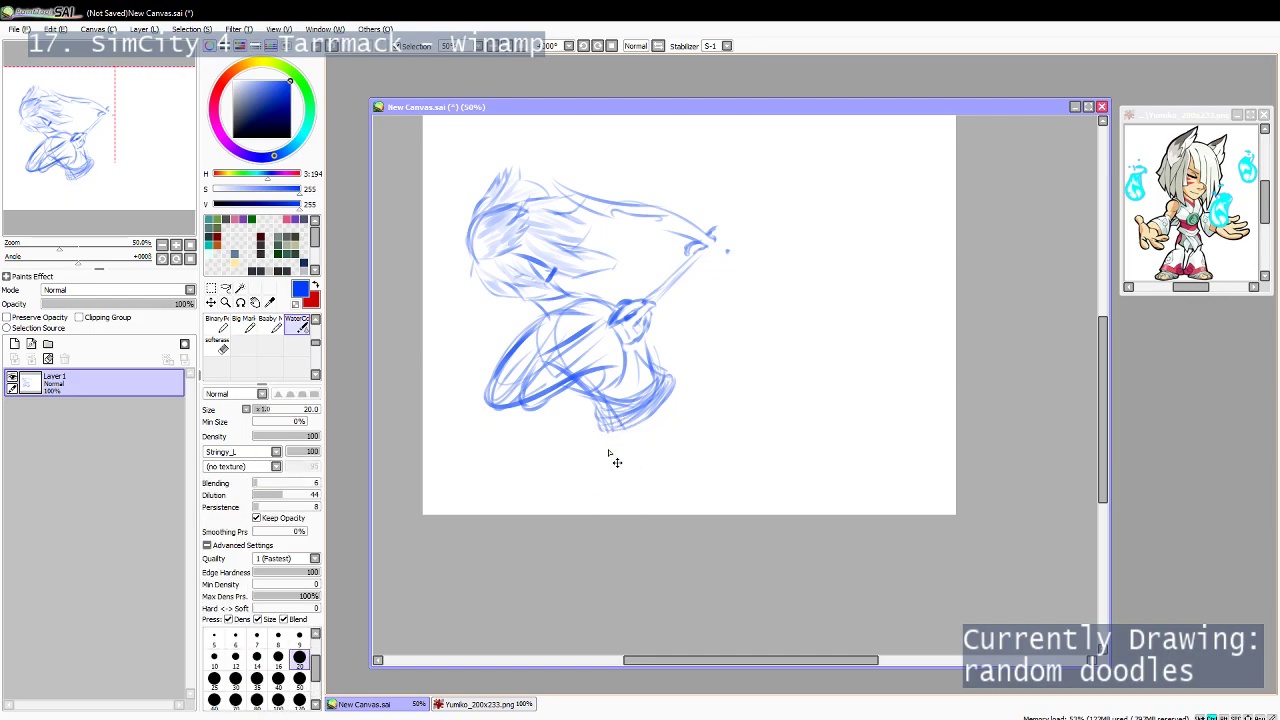
Sketch the hip outline below the sash, with a short back line and a curve sweeping forward.
left_click_drag(612, 446, 720, 446)
key("ctrl+z")
left_click_drag(614, 438, 718, 418)
left_click_drag(605, 451, 676, 410)
key("ctrl+z")
left_click_drag(601, 433, 606, 463)
mouse_move(612, 461)
left_mouse_down()
mouse_move(683, 424)
mouse_move(677, 405)
mouse_move(713, 393)
mouse_move(735, 351)
left_mouse_up()
key("ctrl+z")
key("ctrl+z")
key("ctrl+z")
key("ctrl+z")
Draw pointed cloth tails sweeping up and away from the sash.
left_click_drag(672, 421, 747, 343)
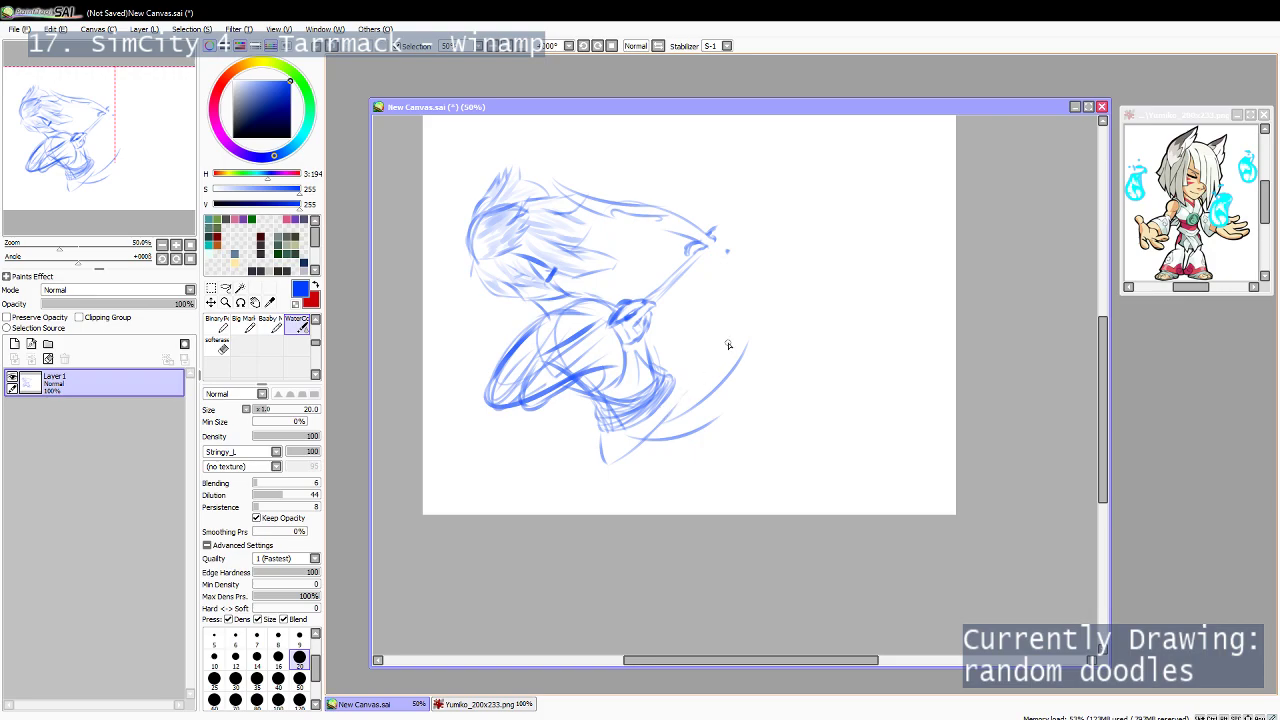
key("ctrl+z")
left_click_drag(675, 402, 703, 361)
key("ctrl+z")
key("ctrl+z")
key("ctrl+z")
mouse_move(670, 408)
left_mouse_down()
mouse_move(730, 348)
mouse_move(720, 365)
left_mouse_up()
key("ctrl+z")
left_click_drag(704, 408, 741, 364)
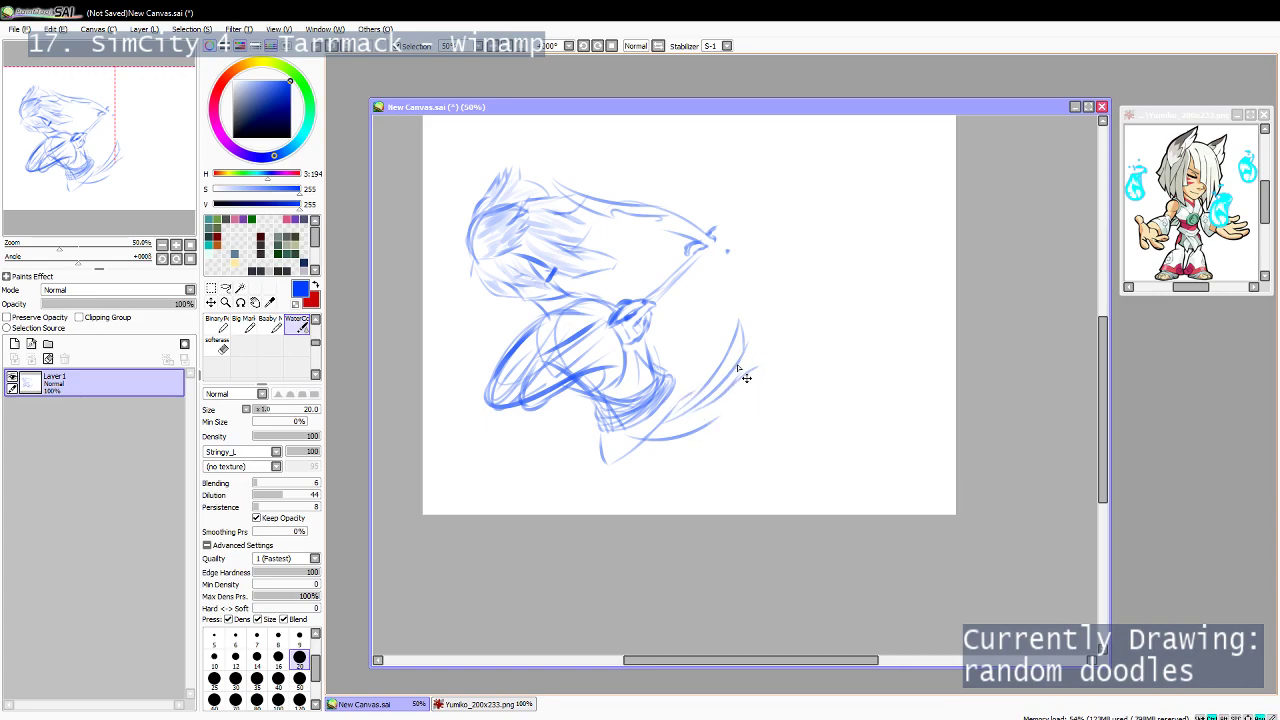
mouse_move(735, 377)
left_mouse_down()
mouse_move(757, 347)
mouse_move(759, 362)
left_mouse_up()
left_click_drag(684, 391, 672, 412)
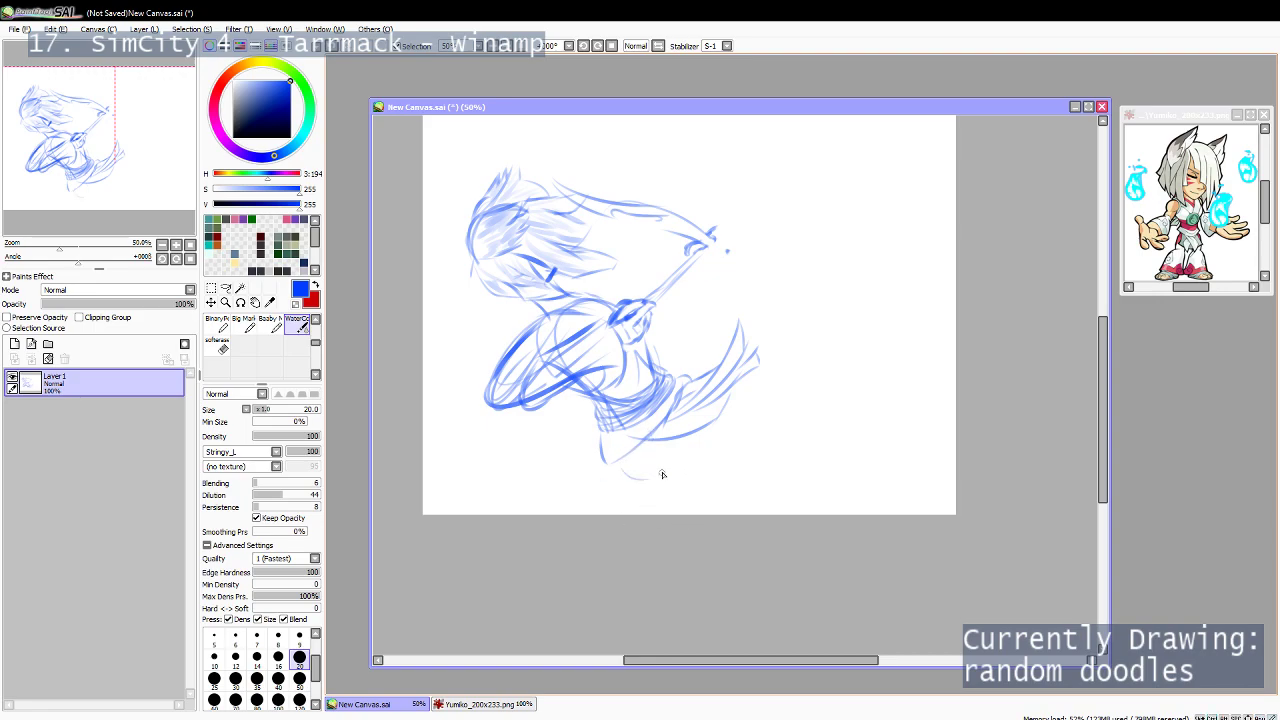
mouse_move(624, 456)
left_mouse_down()
mouse_move(655, 504)
mouse_move(631, 515)
left_mouse_up()
key("ctrl+z")
key("ctrl+z")
left_click_drag(686, 449, 703, 510)
left_click_drag(709, 419, 766, 460)
key("ctrl+z")
key("ctrl+z")
key("ctrl+z")
key("ctrl+z")
left_click_drag(642, 438, 688, 508)
key("ctrl+z")
Outline the near trouser leg from the hips down to its cuff at the canvas's lower edge.
left_click_drag(654, 467, 699, 510)
mouse_move(685, 423)
left_mouse_down()
mouse_move(728, 485)
mouse_move(778, 475)
mouse_move(768, 497)
mouse_move(759, 474)
mouse_move(772, 491)
mouse_move(744, 488)
mouse_move(786, 485)
left_mouse_up()
key("ctrl+z")
key("ctrl+z")
left_click_drag(794, 483, 752, 515)
key("ctrl+z")
key("ctrl+z")
mouse_move(717, 447)
left_mouse_down()
mouse_move(783, 474)
mouse_move(738, 515)
mouse_move(778, 482)
left_mouse_up()
key("ctrl+z")
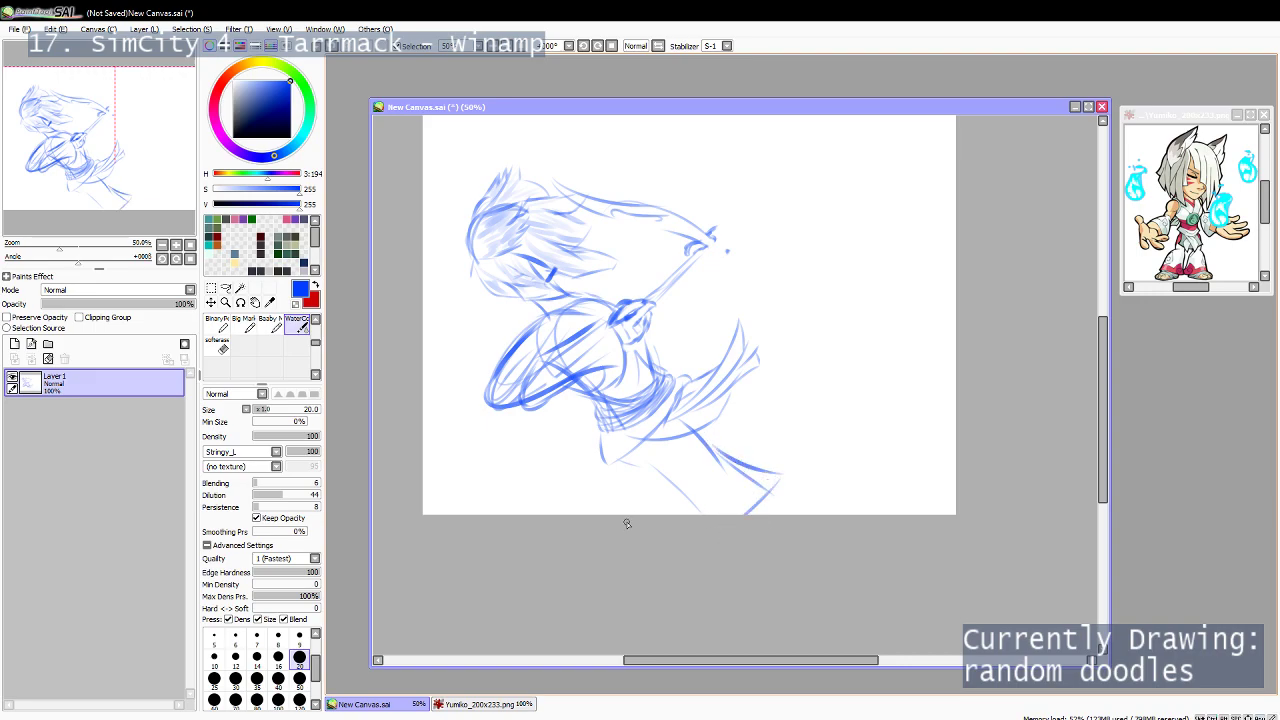
Outline the far trouser leg extending diagonally behind the near one, with a pointed cuff.
left_click_drag(712, 424, 804, 454)
key("ctrl+z")
mouse_move(714, 419)
left_mouse_down()
mouse_move(845, 495)
mouse_move(760, 444)
mouse_move(849, 494)
mouse_move(820, 484)
mouse_move(883, 489)
mouse_move(813, 472)
mouse_move(887, 520)
mouse_move(845, 488)
mouse_move(869, 473)
mouse_move(803, 534)
mouse_move(820, 506)
left_mouse_up()
key("ctrl+z")
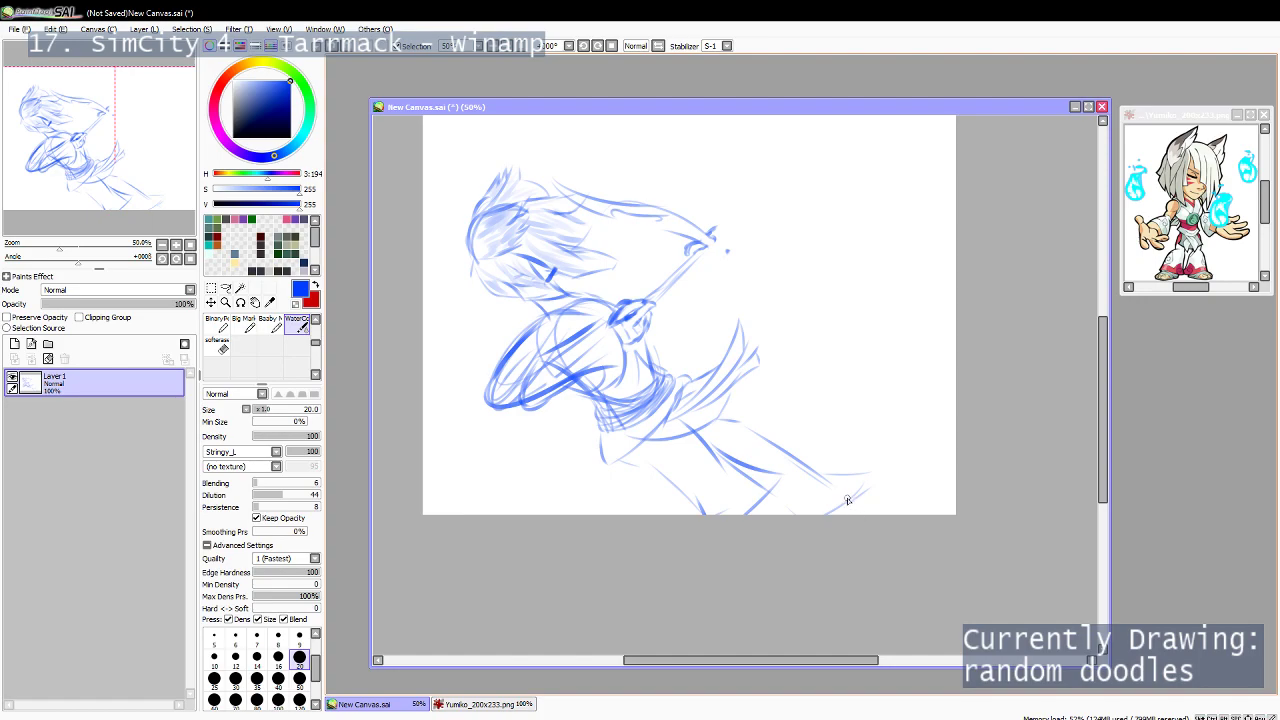
Sketch the feet protruding from the trouser cuffs along the canvas's lower edge.
left_click_drag(860, 500, 885, 505)
key("e")
mouse_move(866, 499)
left_mouse_down()
mouse_move(882, 502)
mouse_move(850, 514)
left_mouse_up()
key("ctrl+z")
left_click_drag(769, 497, 784, 506)
Erase the overlapping construction lines inside the bent arm.
left_click_drag(618, 288, 631, 328)
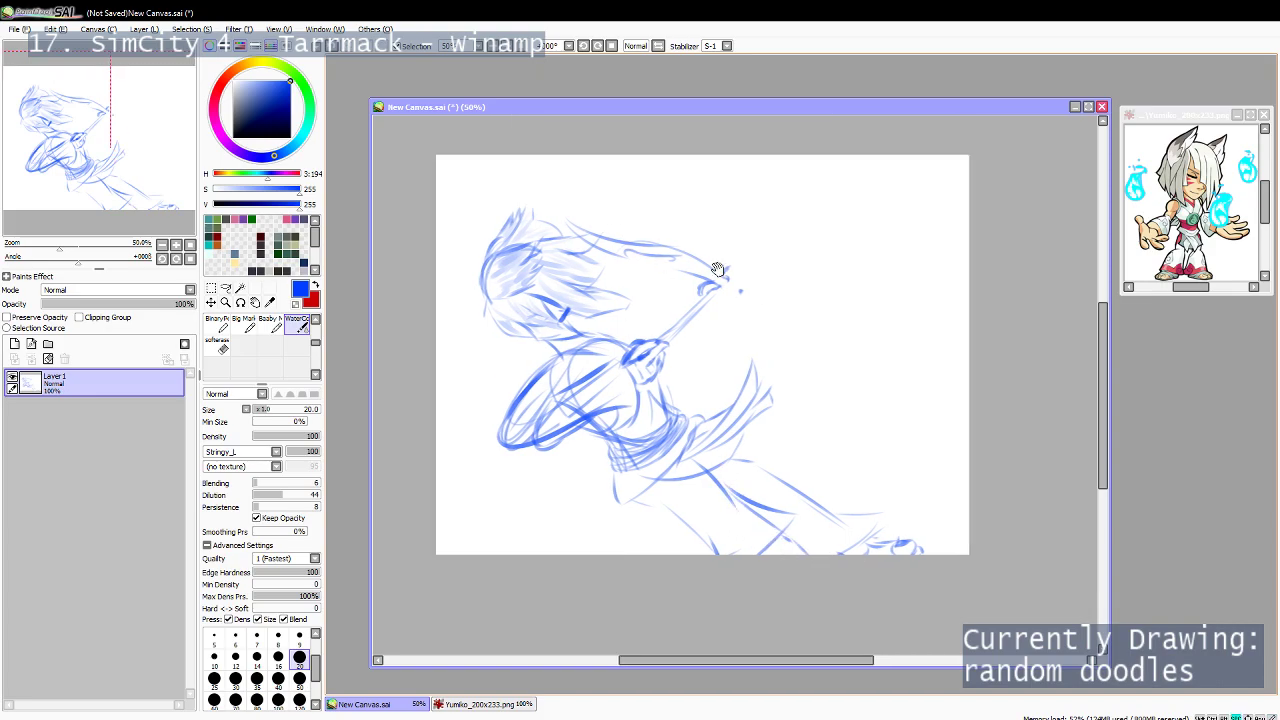
key("e")
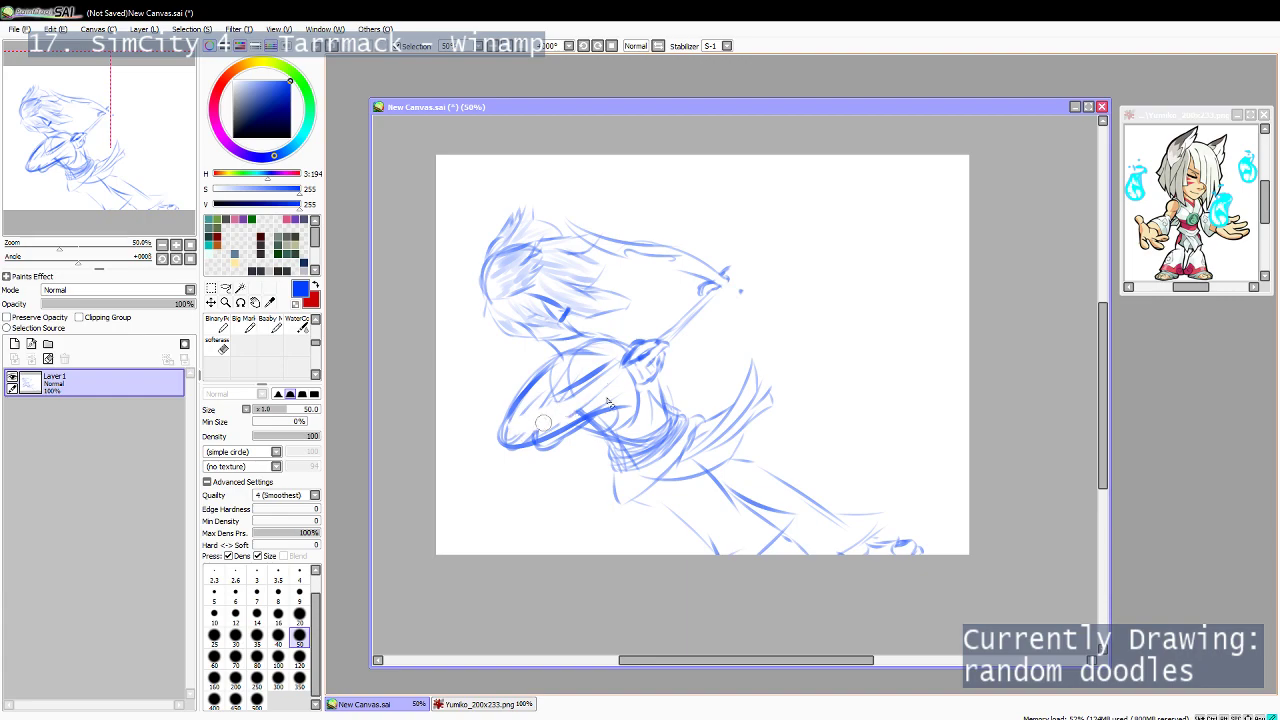
key("c")
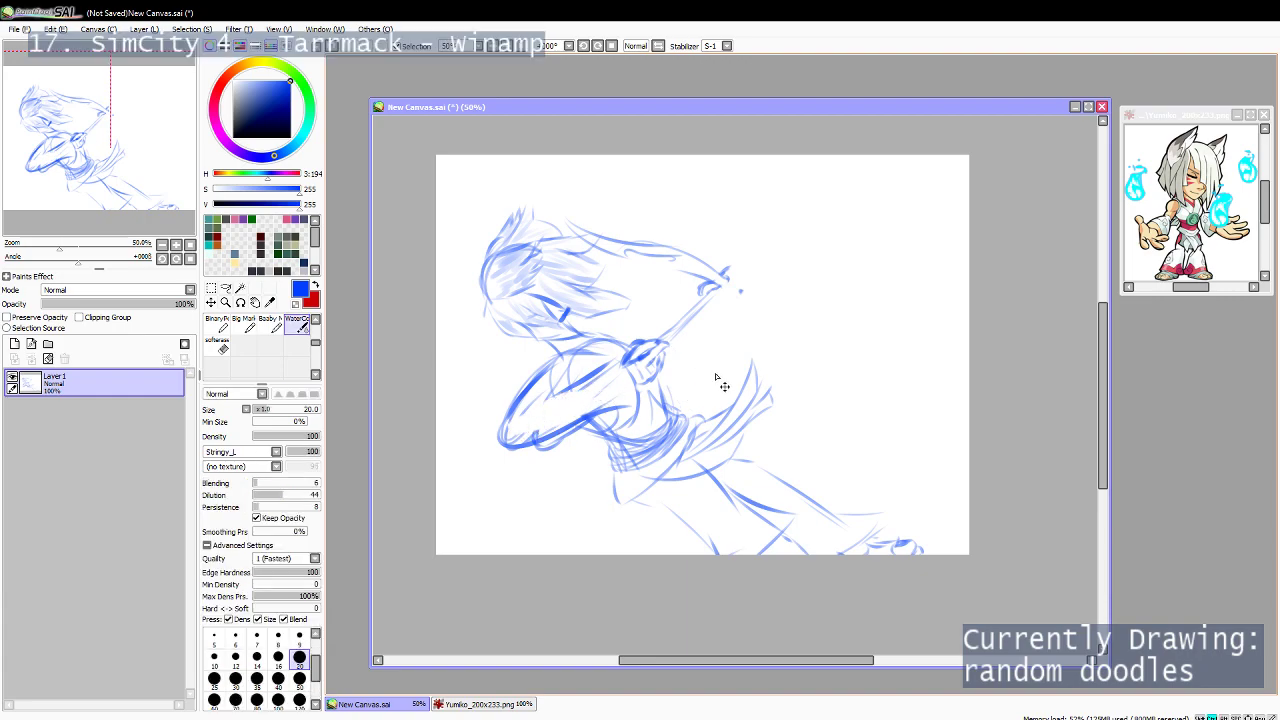
Draw short contour lines in the empty area to the right of the hand, below the diagonal shaft.
left_click_drag(645, 364, 704, 370)
left_click_drag(691, 370, 732, 312)
key("ctrl+z")
left_click_drag(687, 369, 708, 303)
key("ctrl+z")
mouse_move(686, 368)
left_mouse_down()
mouse_move(699, 321)
mouse_move(732, 313)
left_mouse_up()
key("ctrl+z")
Extend the shaft upward past the far marks and add a small curved stroke above its end.
left_click_drag(725, 272, 747, 247)
mouse_move(724, 275)
left_mouse_down()
mouse_move(766, 249)
mouse_move(728, 219)
mouse_move(722, 179)
mouse_move(735, 196)
mouse_move(744, 168)
left_mouse_up()
key("ctrl+z")
key("ctrl+z")
key("ctrl+z")
key("ctrl+z")
key("ctrl+z")
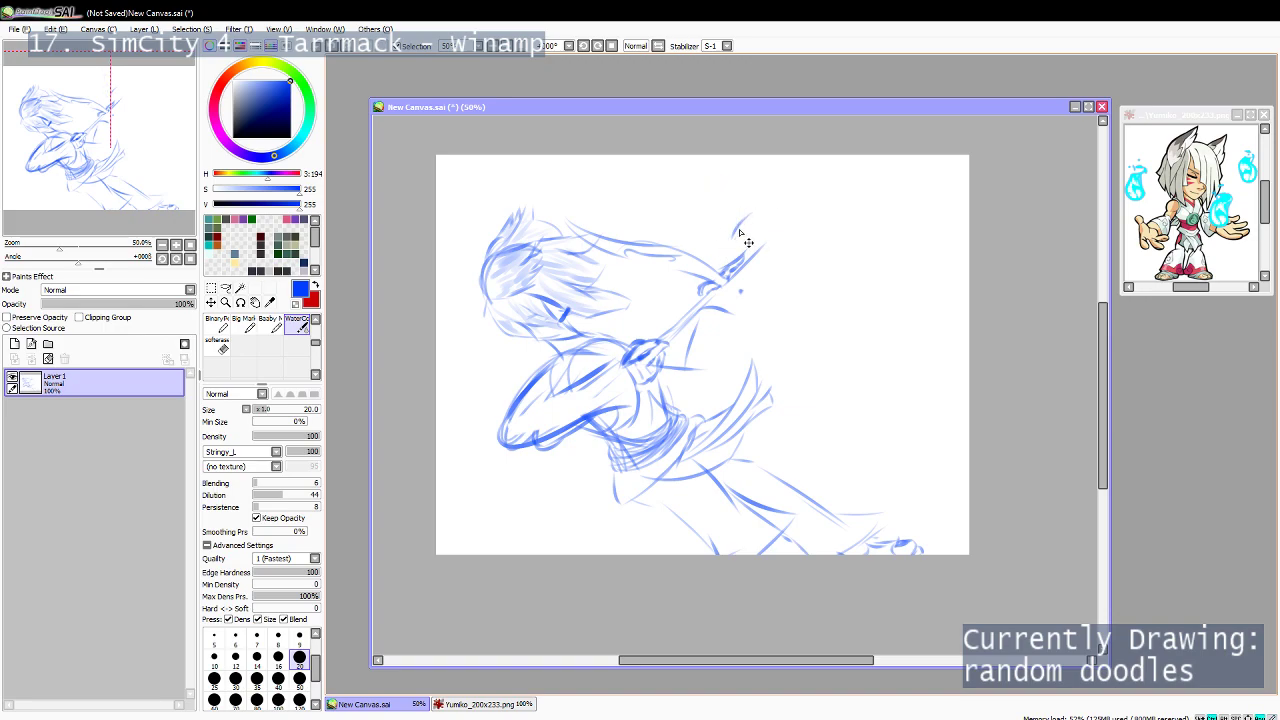
Sketch a tall flame at the tip of the shaft and fill it with the Big Marker brush.
mouse_move(735, 234)
left_mouse_down()
mouse_move(756, 174)
mouse_move(781, 161)
mouse_move(764, 174)
mouse_move(770, 164)
mouse_move(781, 239)
mouse_move(738, 228)
mouse_move(770, 255)
left_mouse_up()
key("b")
mouse_move(757, 212)
left_mouse_down()
mouse_move(748, 218)
mouse_move(758, 249)
mouse_move(771, 218)
mouse_move(760, 252)
mouse_move(741, 230)
mouse_move(749, 177)
mouse_move(768, 220)
mouse_move(774, 165)
left_mouse_up()
key("ctrl+z")
key("c")
Erase parts of the flame's tip to break it into small separate wisps.
key("e")
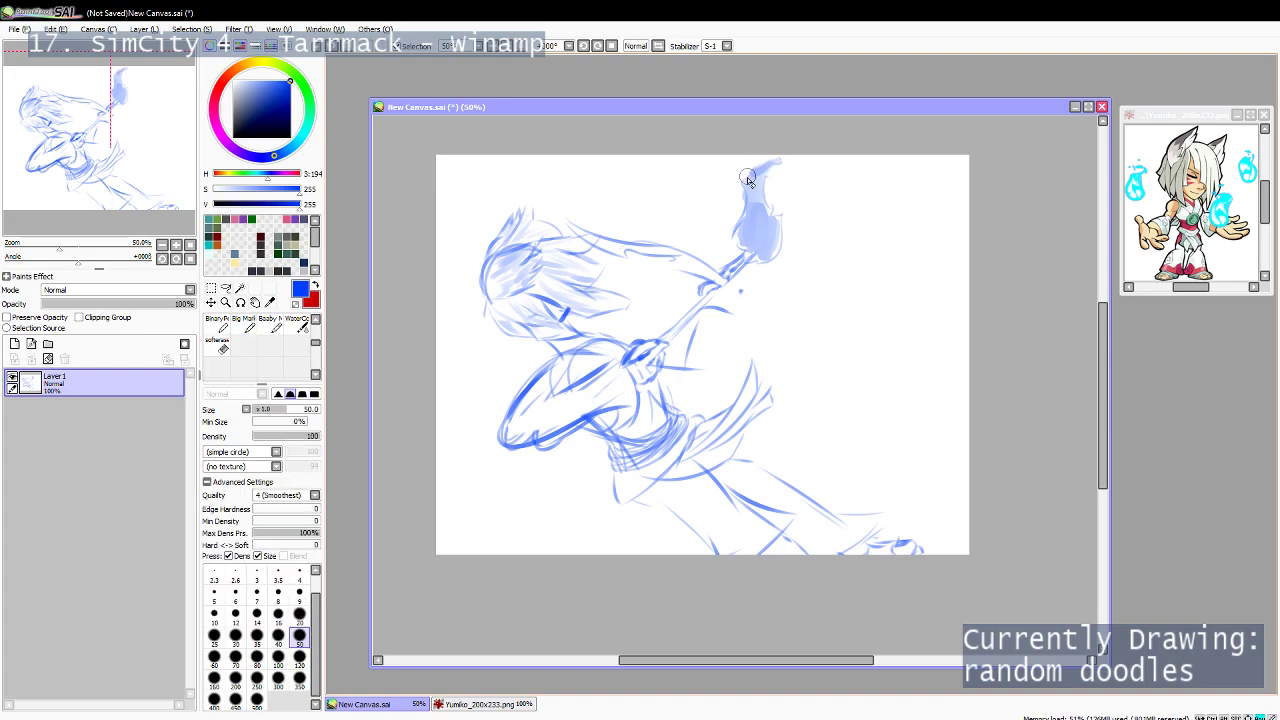
left_click_drag(767, 163, 750, 178)
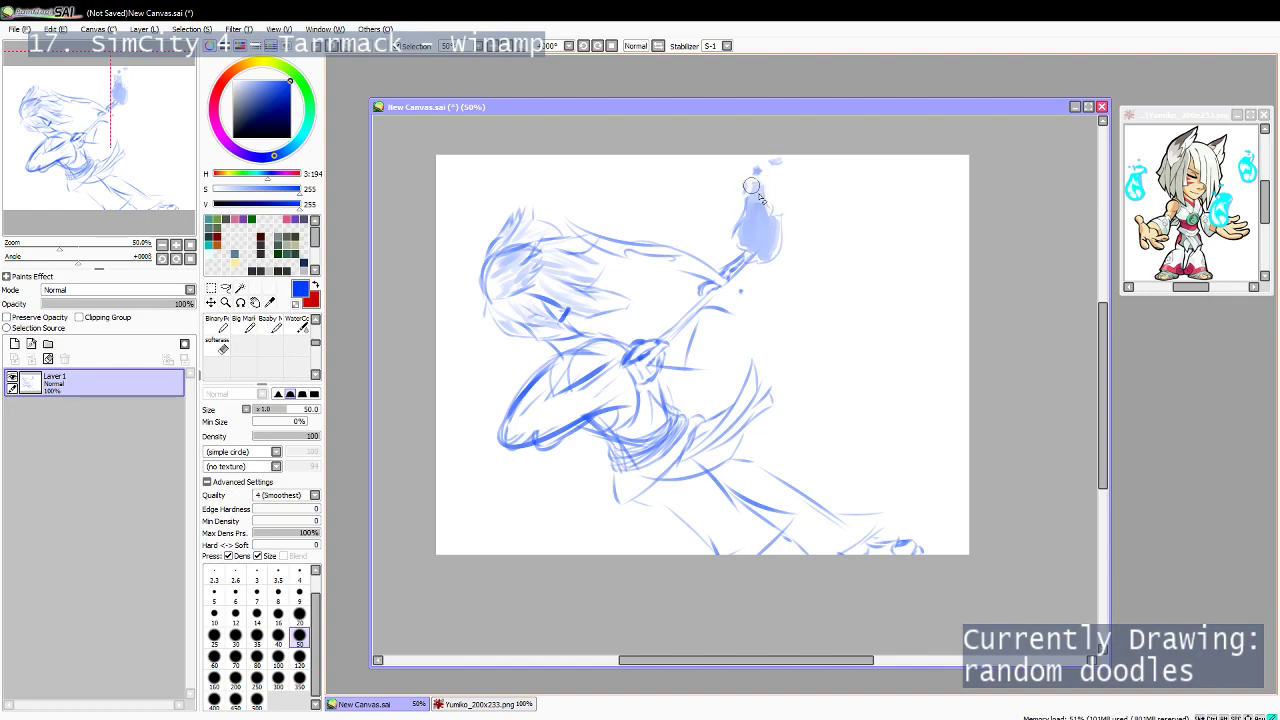
left_click_drag(750, 193, 763, 197)
Lighten the flame's centre with the soft eraser using a harder edge shape, and shade its inside with the Big Marker brush.
left_click(216, 344)
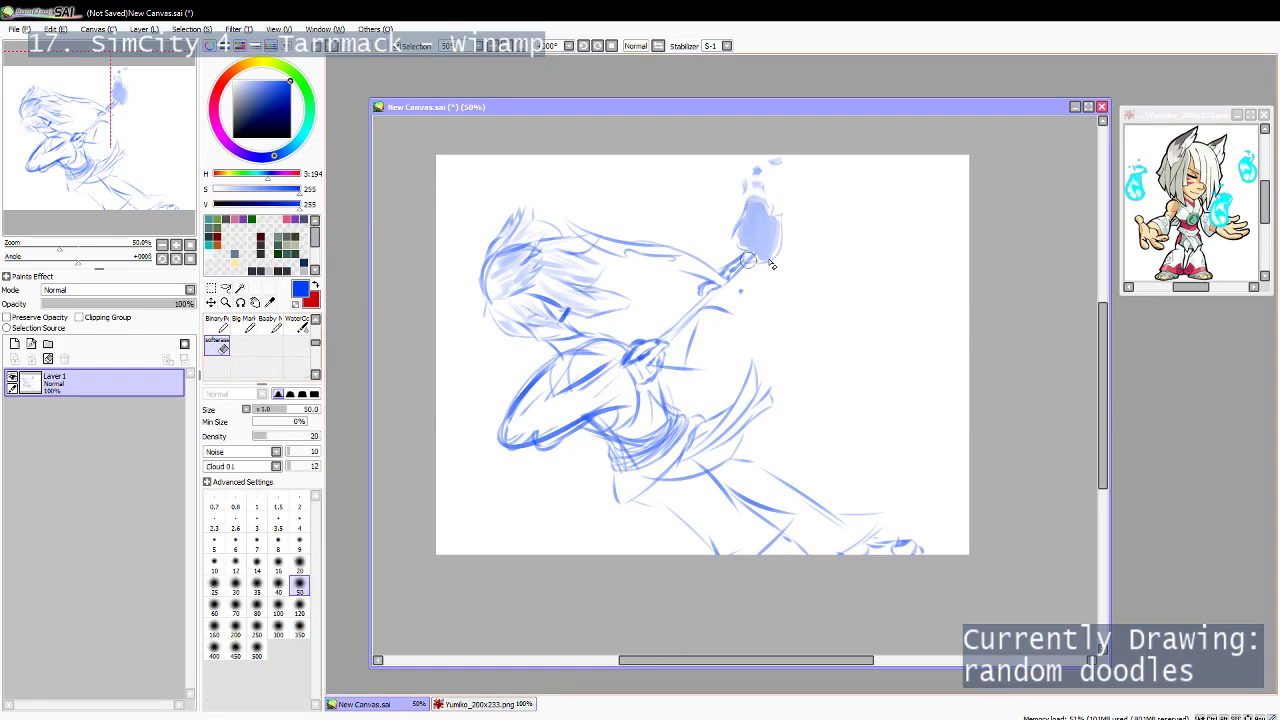
left_click_drag(761, 222, 765, 245)
key("ctrl+z")
left_click(302, 393)
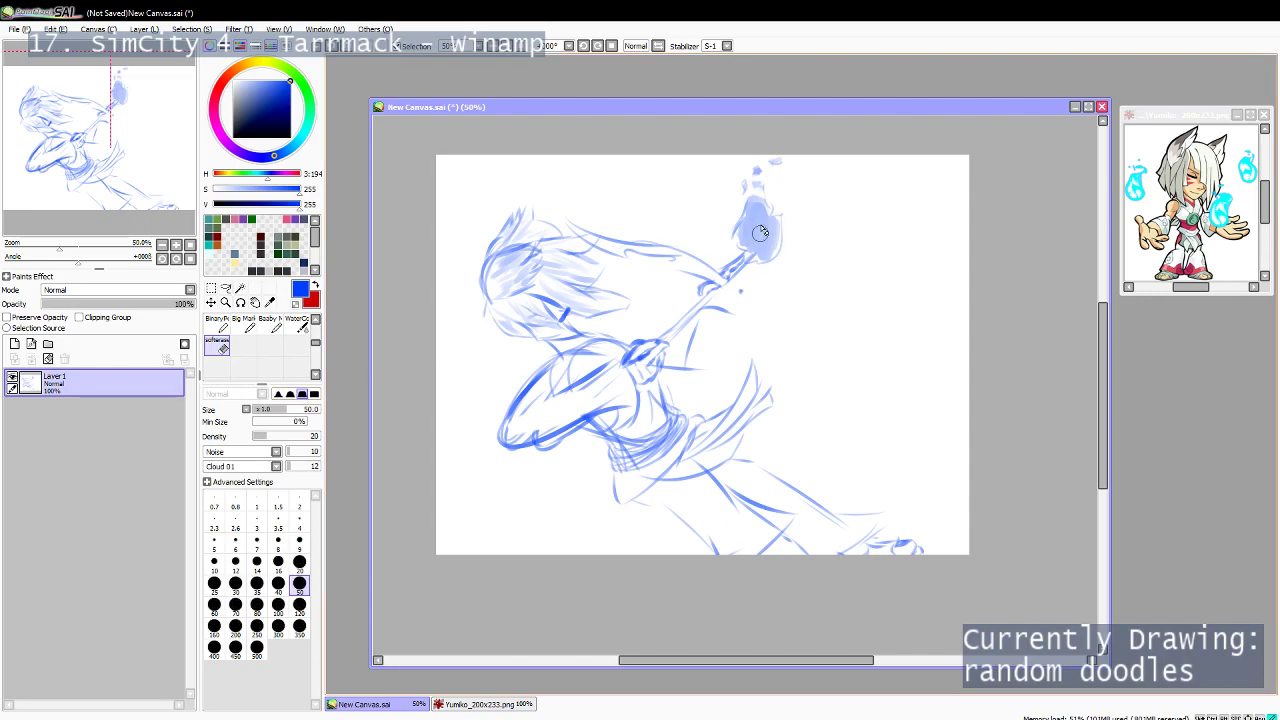
mouse_move(763, 233)
left_mouse_down()
mouse_move(758, 222)
mouse_move(776, 242)
mouse_move(748, 235)
mouse_move(760, 215)
mouse_move(760, 263)
left_mouse_up()
key("c")
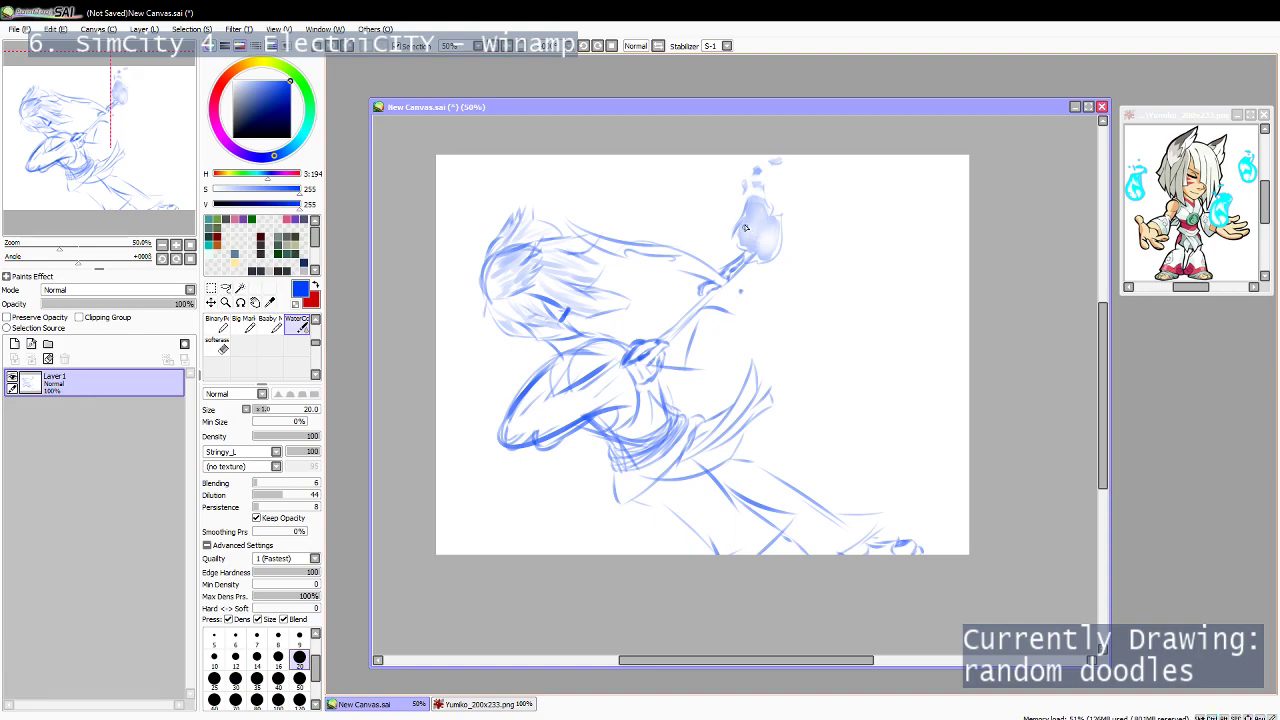
key("b")
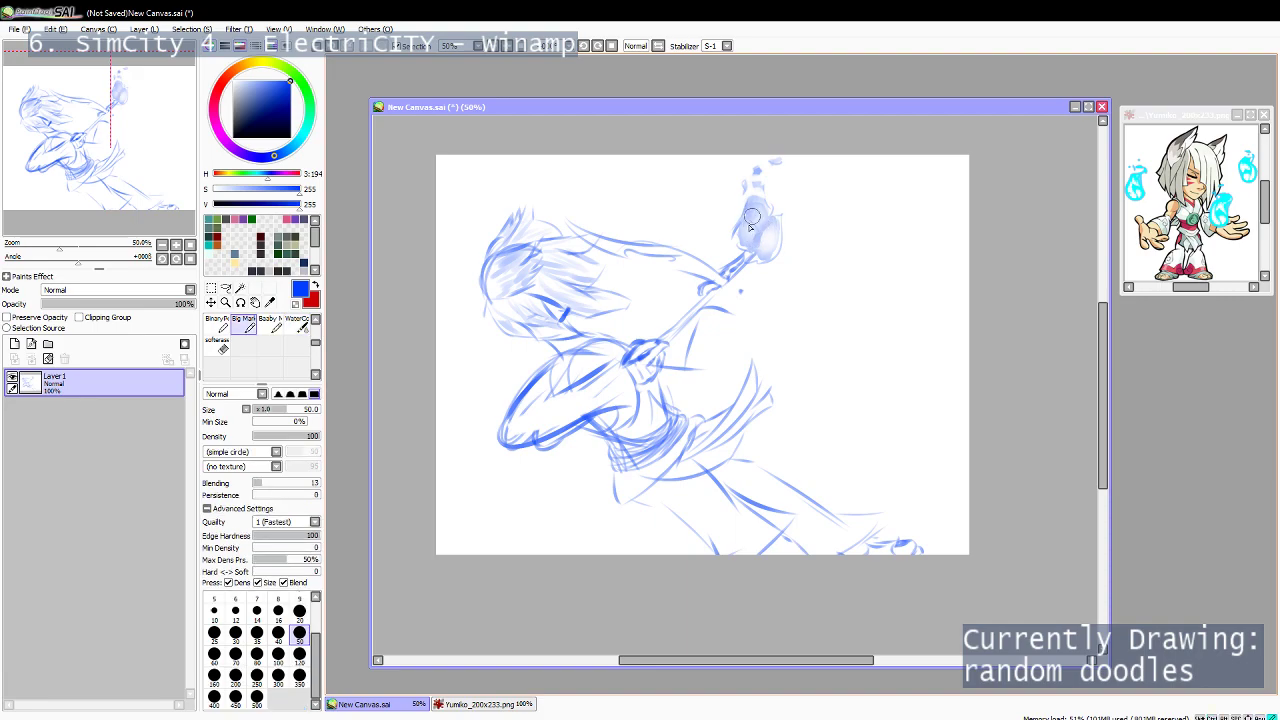
mouse_move(751, 198)
left_mouse_down()
mouse_move(785, 244)
mouse_move(783, 259)
mouse_move(746, 262)
left_mouse_up()
Draw the curved outline to the right of the hand, and darken the hip and near trouser leg lines.
key("c")
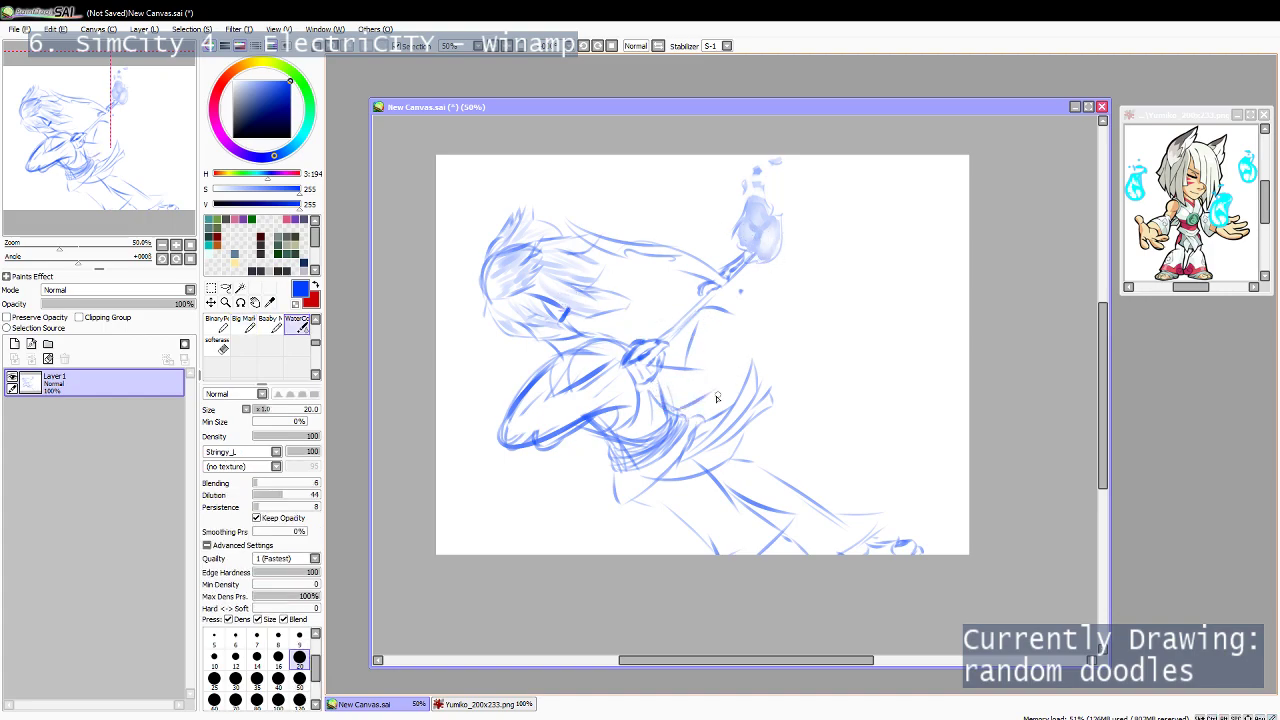
left_click_drag(722, 378, 749, 328)
scroll(732, 303, "down", 2)
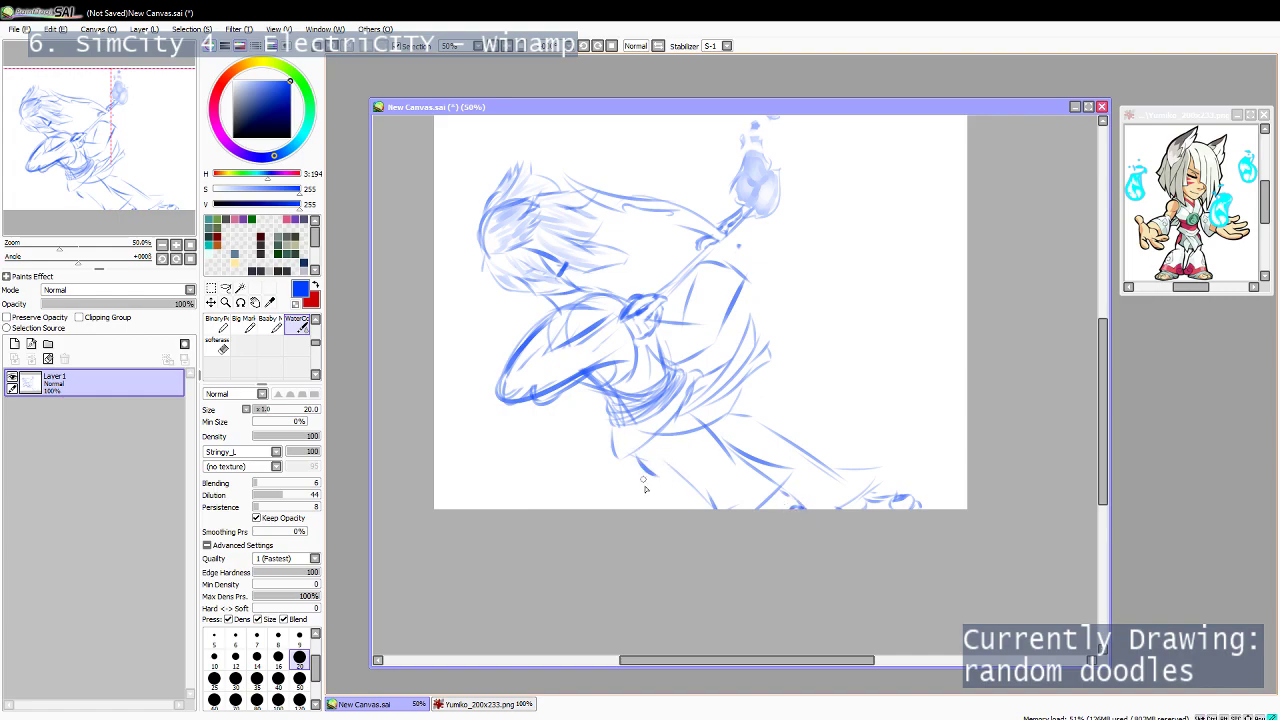
mouse_move(640, 469)
left_mouse_down()
mouse_move(679, 466)
mouse_move(646, 440)
mouse_move(687, 459)
mouse_move(652, 439)
mouse_move(704, 433)
mouse_move(697, 414)
mouse_move(688, 447)
mouse_move(657, 450)
mouse_move(706, 508)
left_mouse_up()
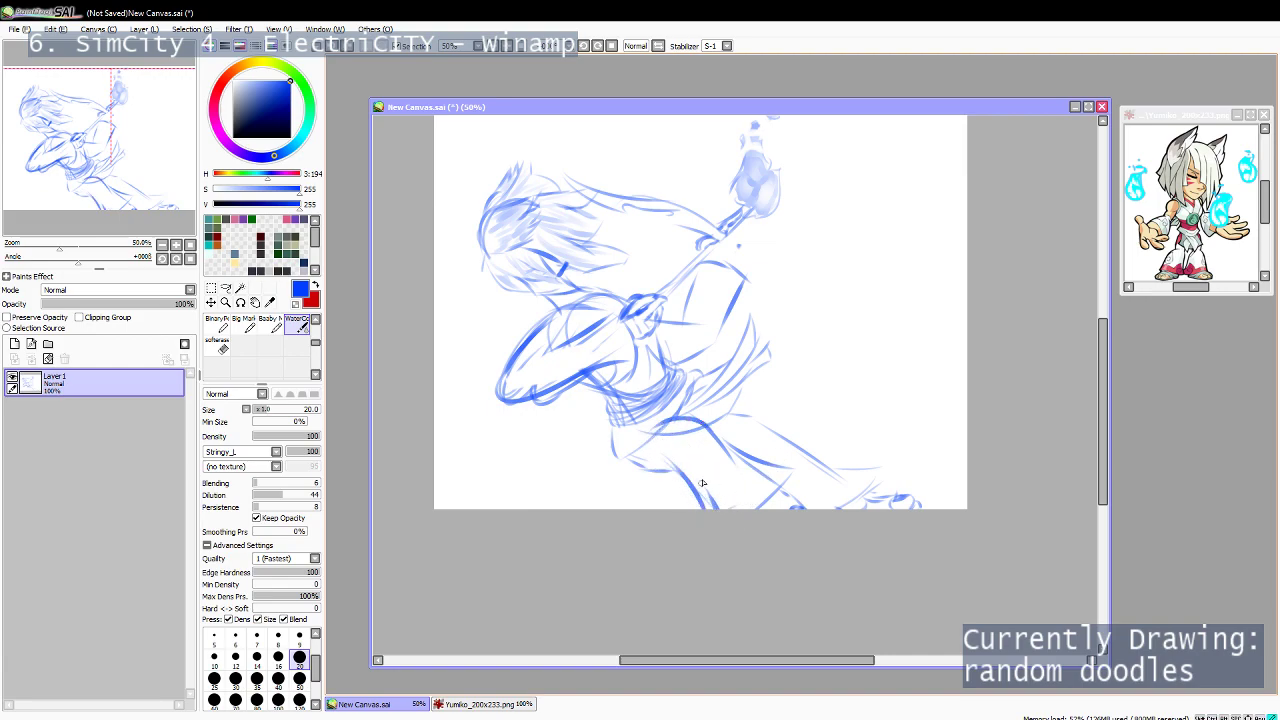
Shade the opening of the near trouser leg's cuff with the Big Marker brush.
mouse_move(703, 488)
left_mouse_down()
mouse_move(714, 510)
mouse_move(788, 477)
mouse_move(773, 468)
left_mouse_up()
key("ctrl+z")
key("b")
mouse_move(704, 488)
left_mouse_down()
mouse_move(712, 508)
mouse_move(745, 503)
mouse_move(785, 478)
mouse_move(774, 471)
left_mouse_up()
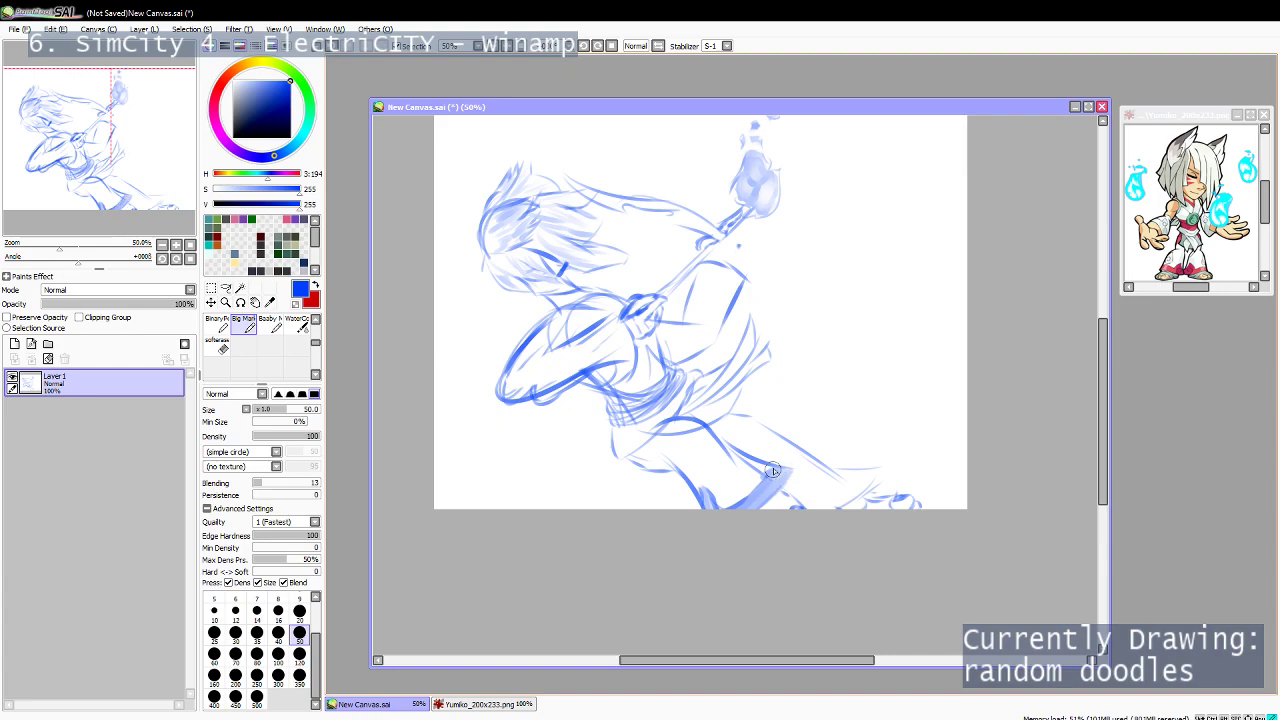
Darken the far trouser leg's lower edge and cuff, and shade the cuff's opening with the Big Marker brush.
key("c")
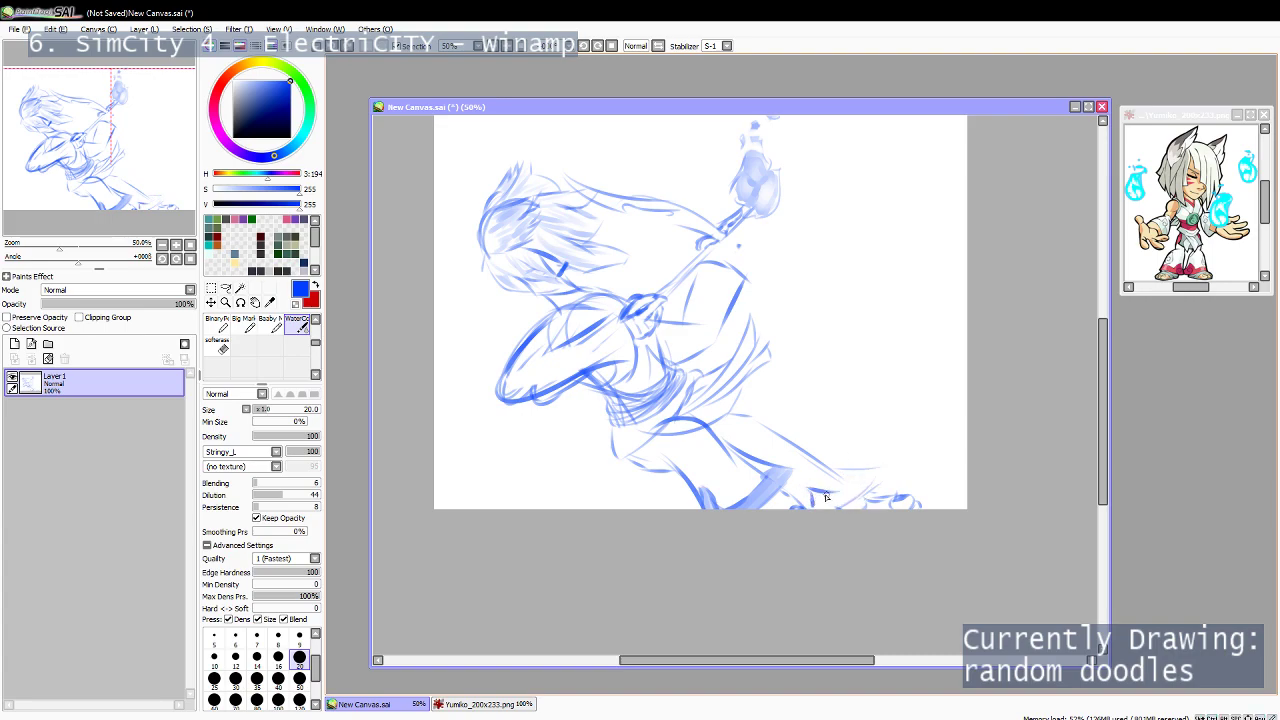
key("ctrl+z")
key("ctrl+z")
mouse_move(829, 467)
left_mouse_down()
mouse_move(894, 463)
mouse_move(831, 474)
mouse_move(887, 466)
mouse_move(866, 495)
left_mouse_up()
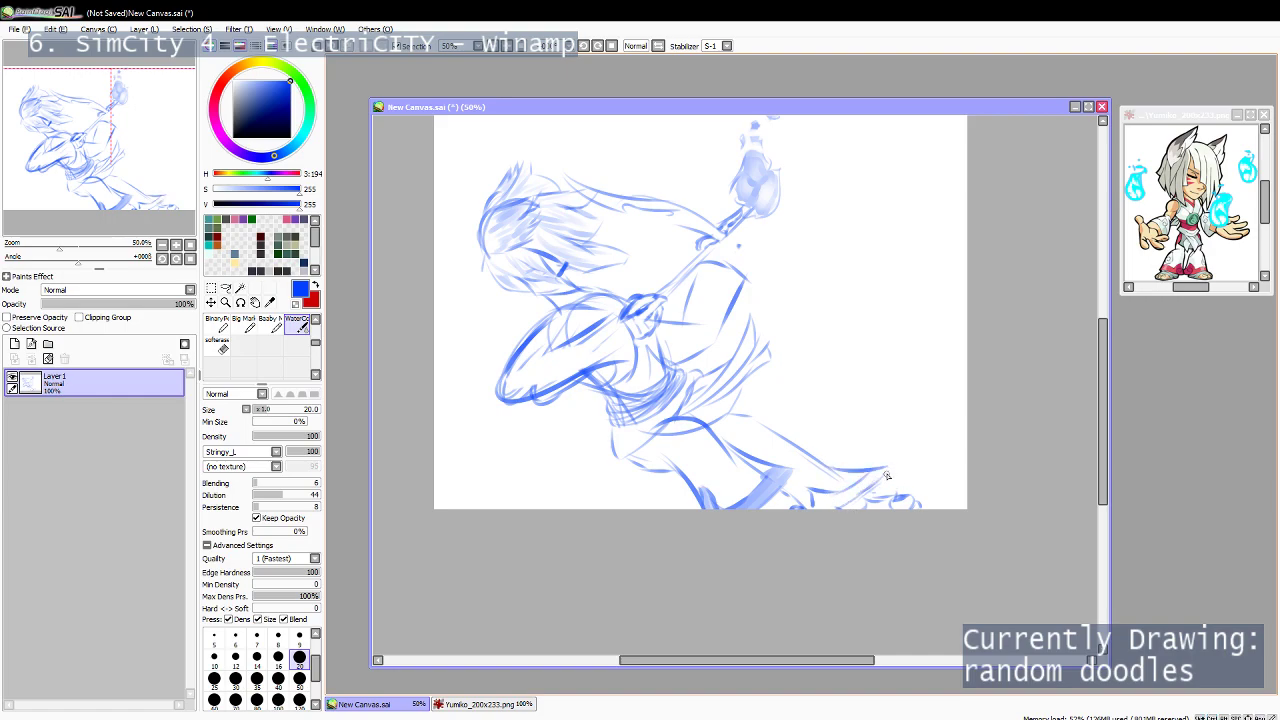
key("b")
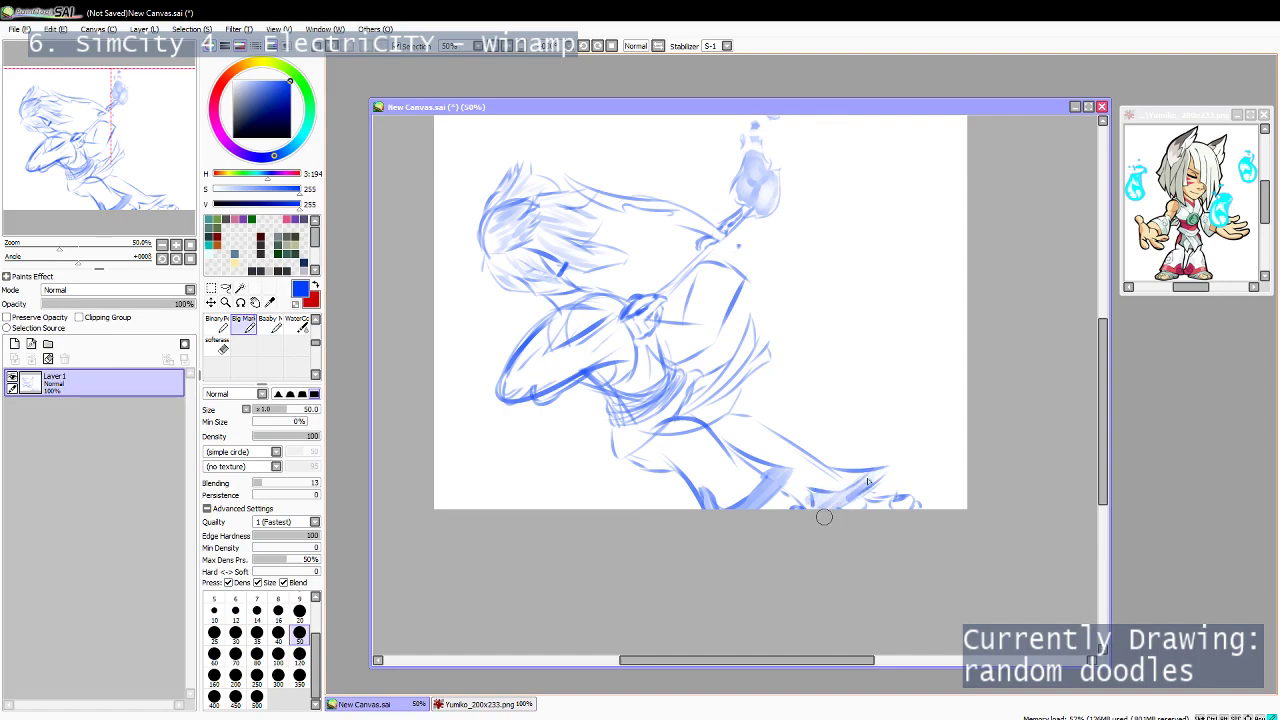
Redo the Big Marker shading in the far trouser leg's cuff, and darken the leg's upper edge down to the cuff's tip.
key("ctrl+z")
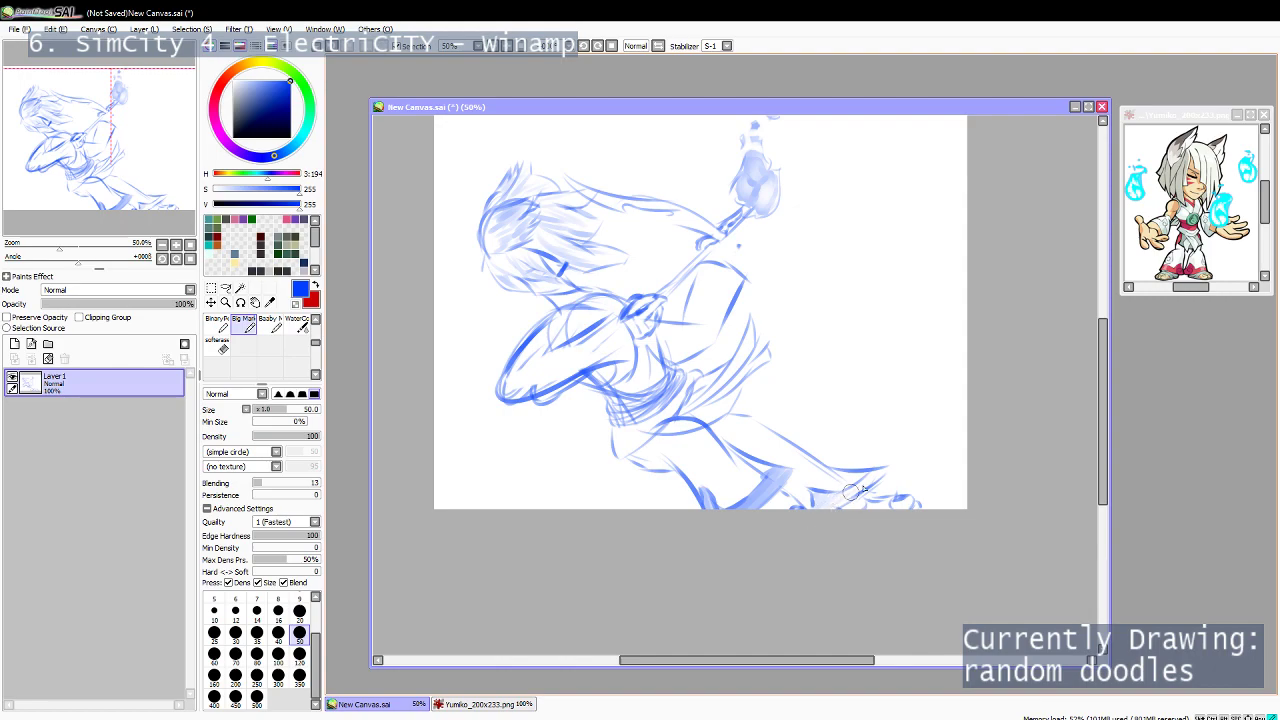
left_click_drag(879, 472, 852, 490)
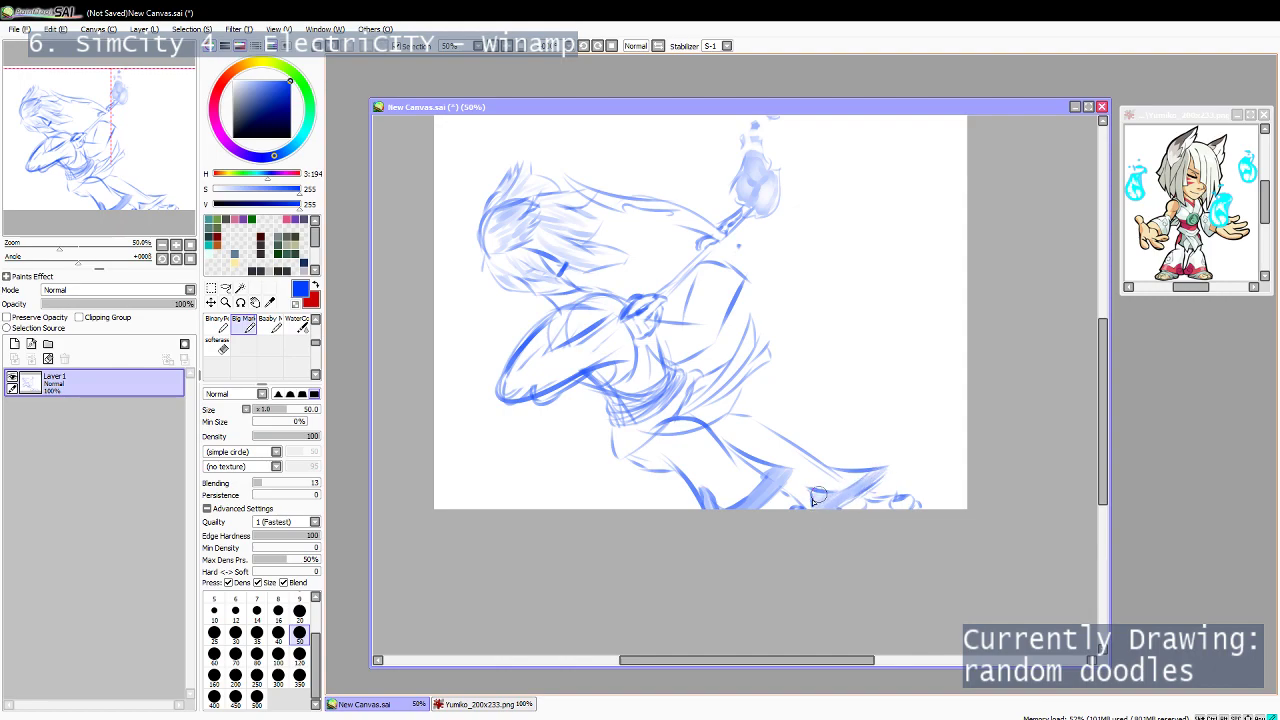
key("e")
mouse_move(830, 464)
left_mouse_down()
mouse_move(923, 462)
mouse_move(866, 477)
left_mouse_up()
key("c")
key("ctrl+z")
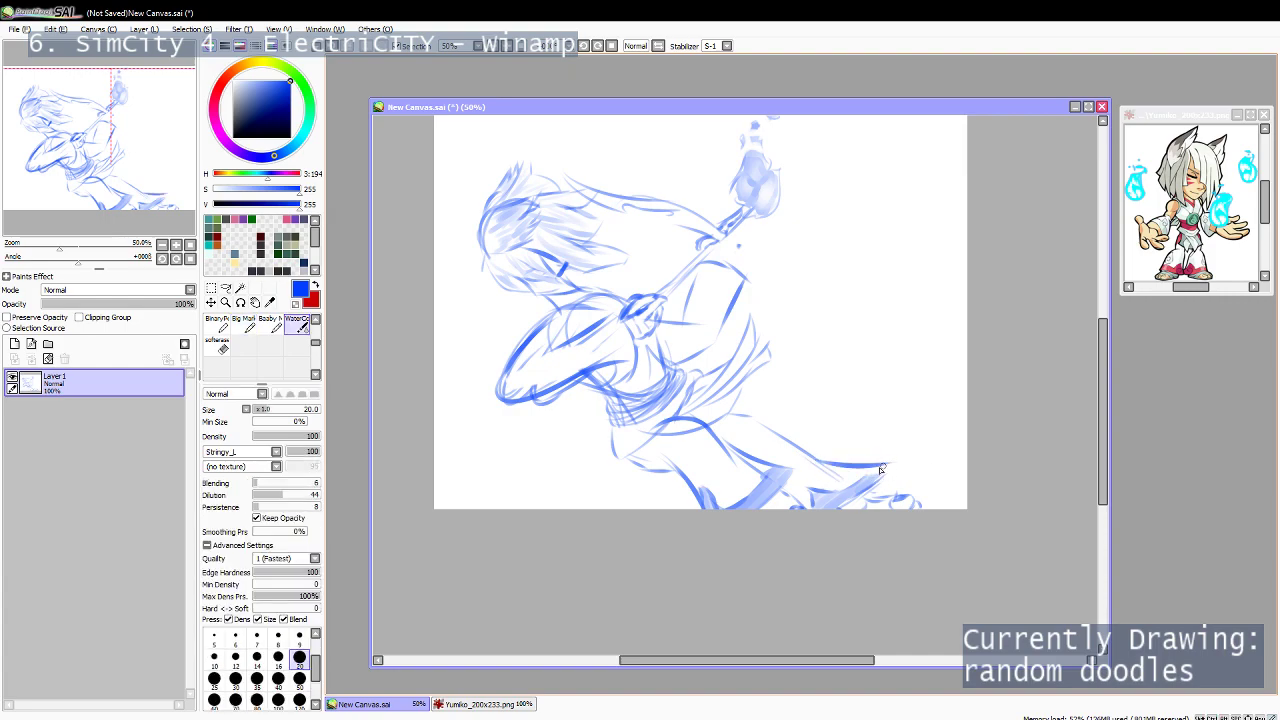
mouse_move(818, 462)
left_mouse_down()
mouse_move(886, 474)
mouse_move(890, 462)
left_mouse_up()
key("ctrl+z")
key("ctrl+z")
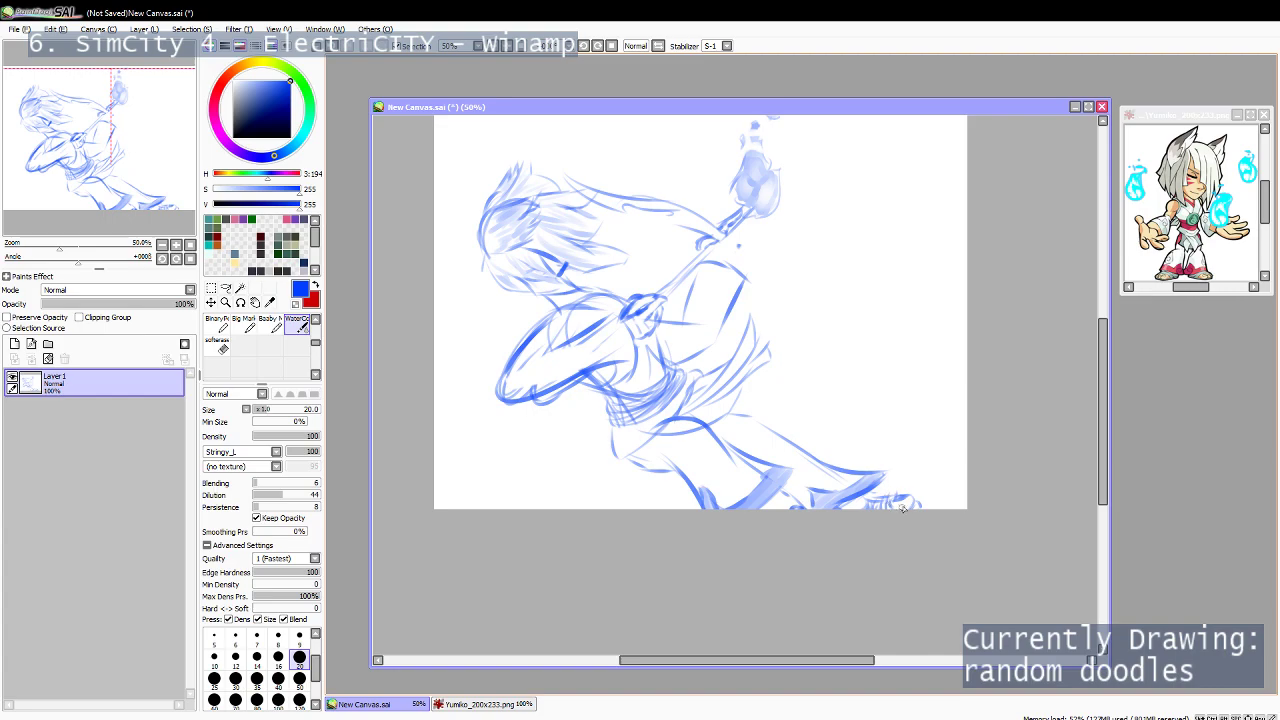
Shade the far foot and the near trouser leg's cuff with the Big Marker brush, and strengthen the far leg's upper edge.
key("b")
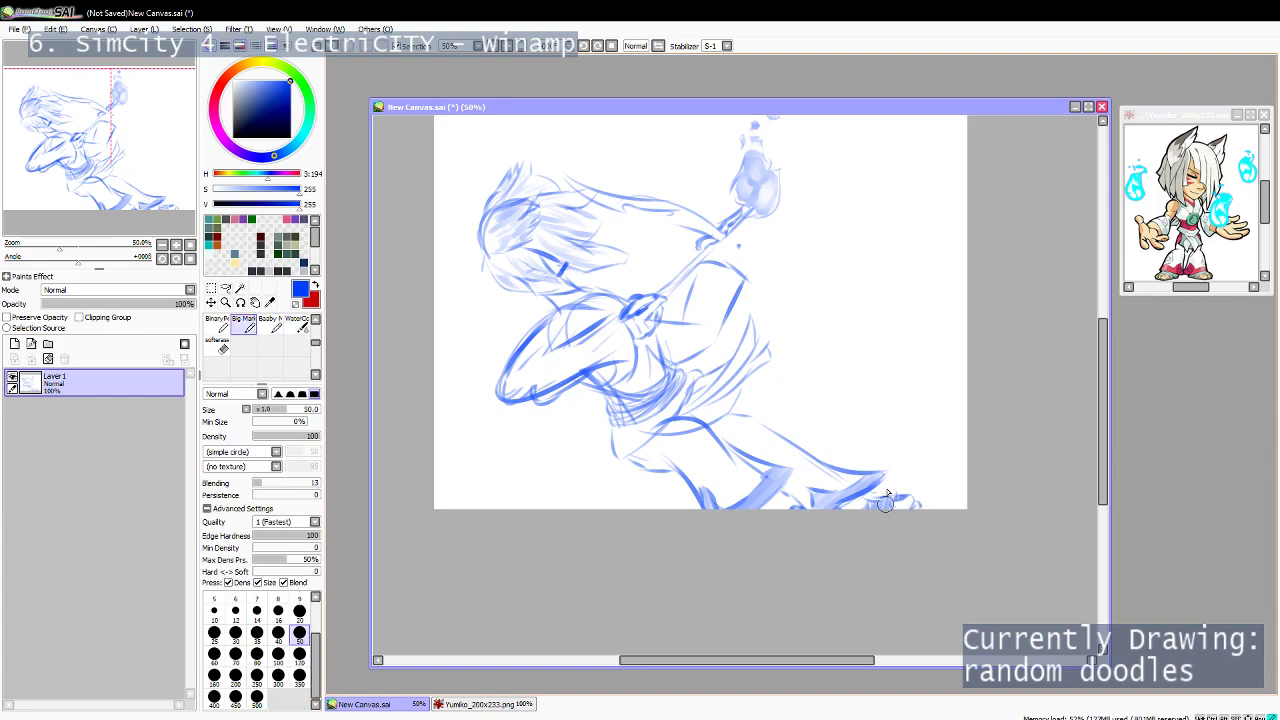
key("c")
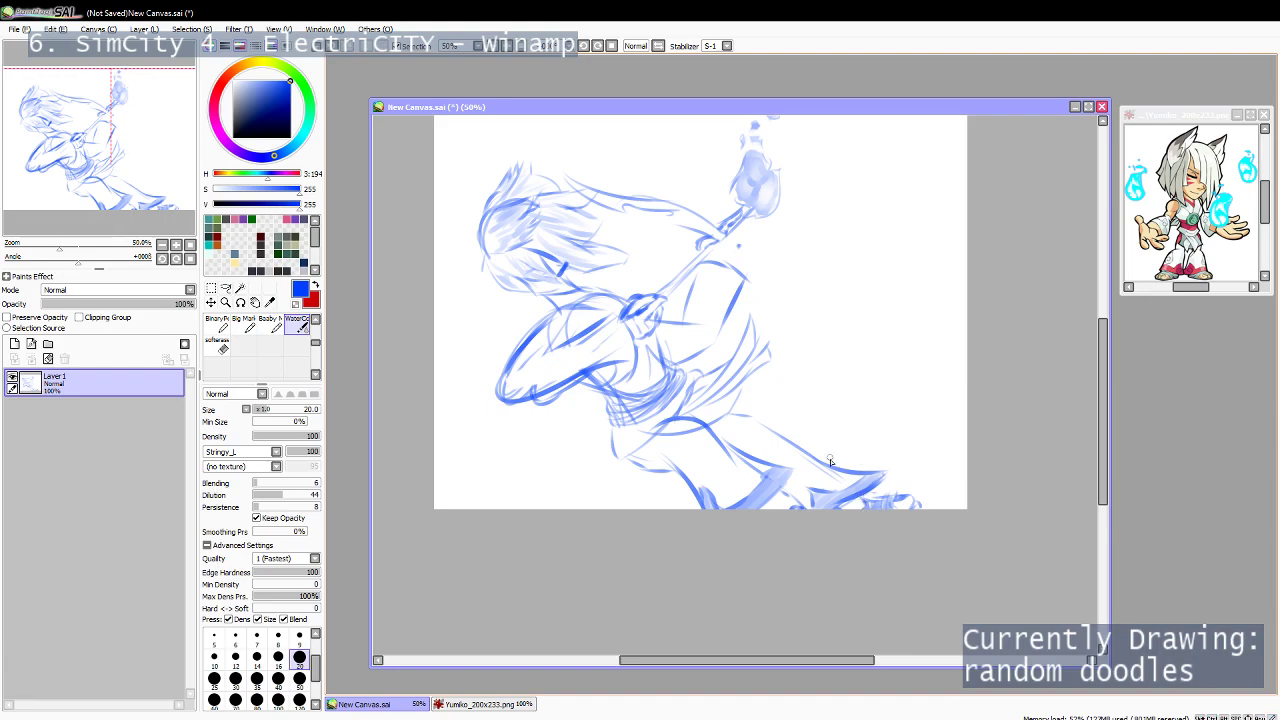
left_click_drag(799, 446, 804, 451)
key("b")
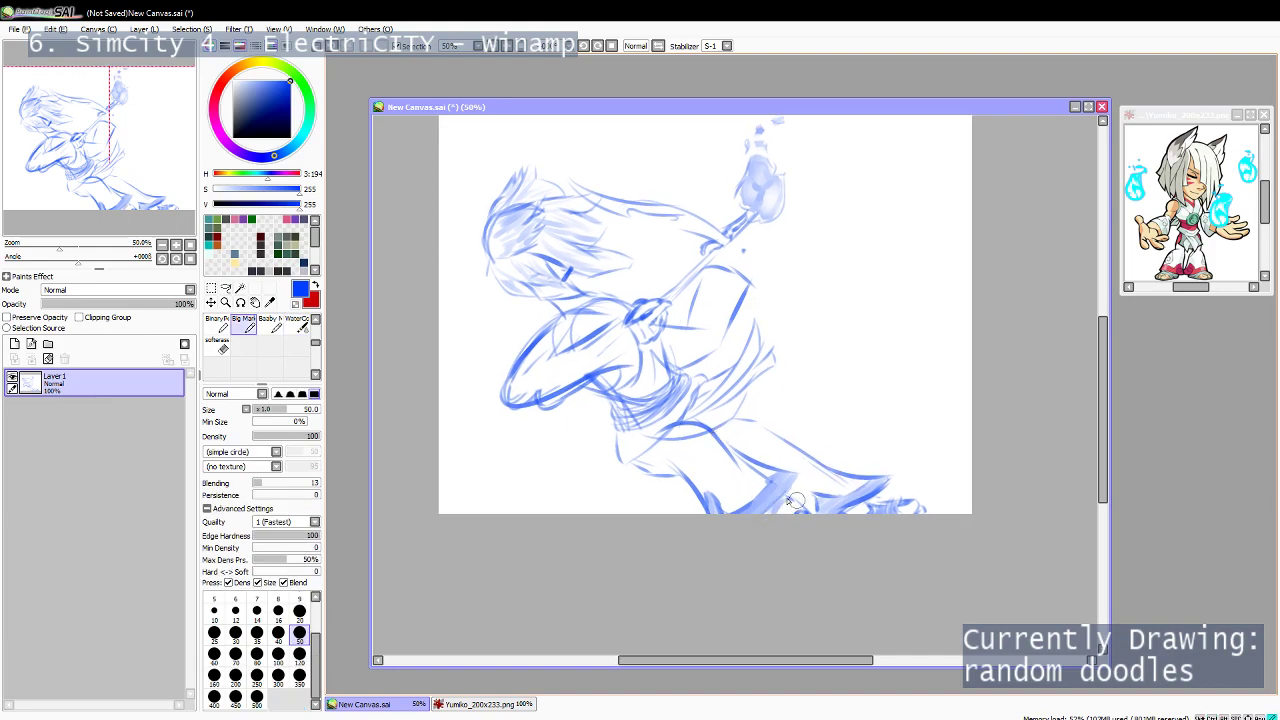
key("c")
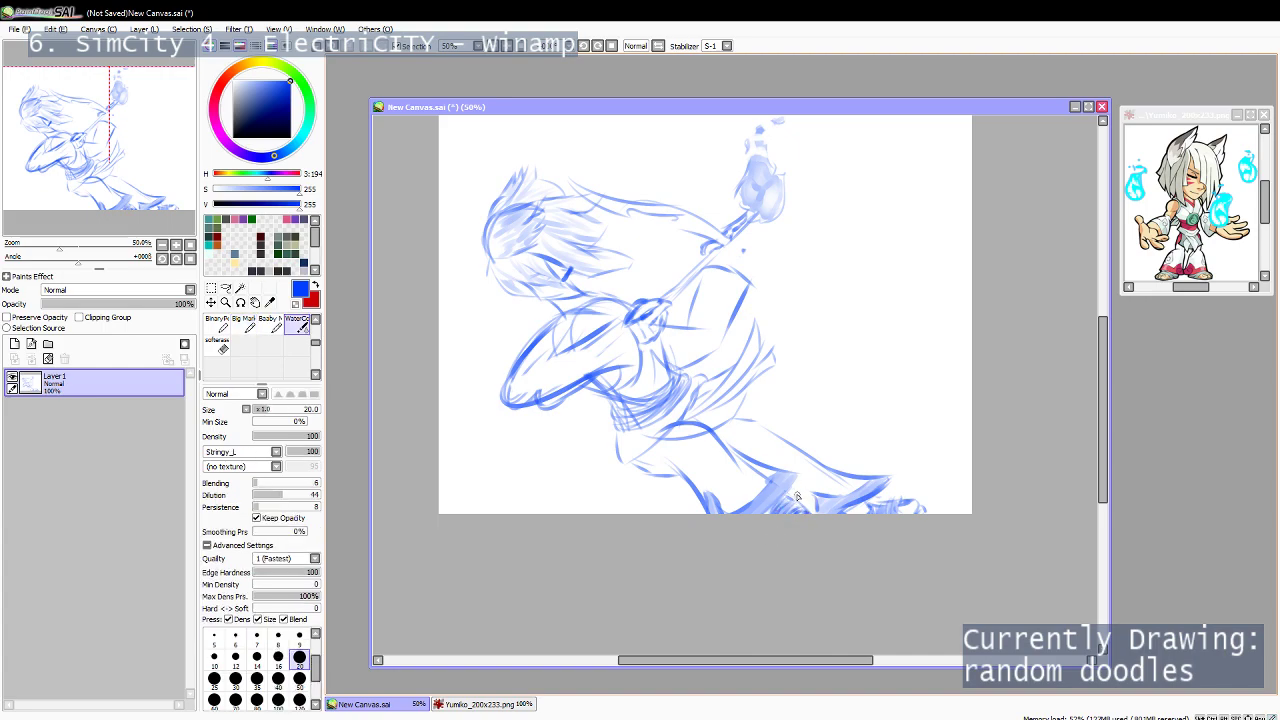
left_click_drag(735, 480, 741, 472)
left_click_drag(613, 437, 584, 469)
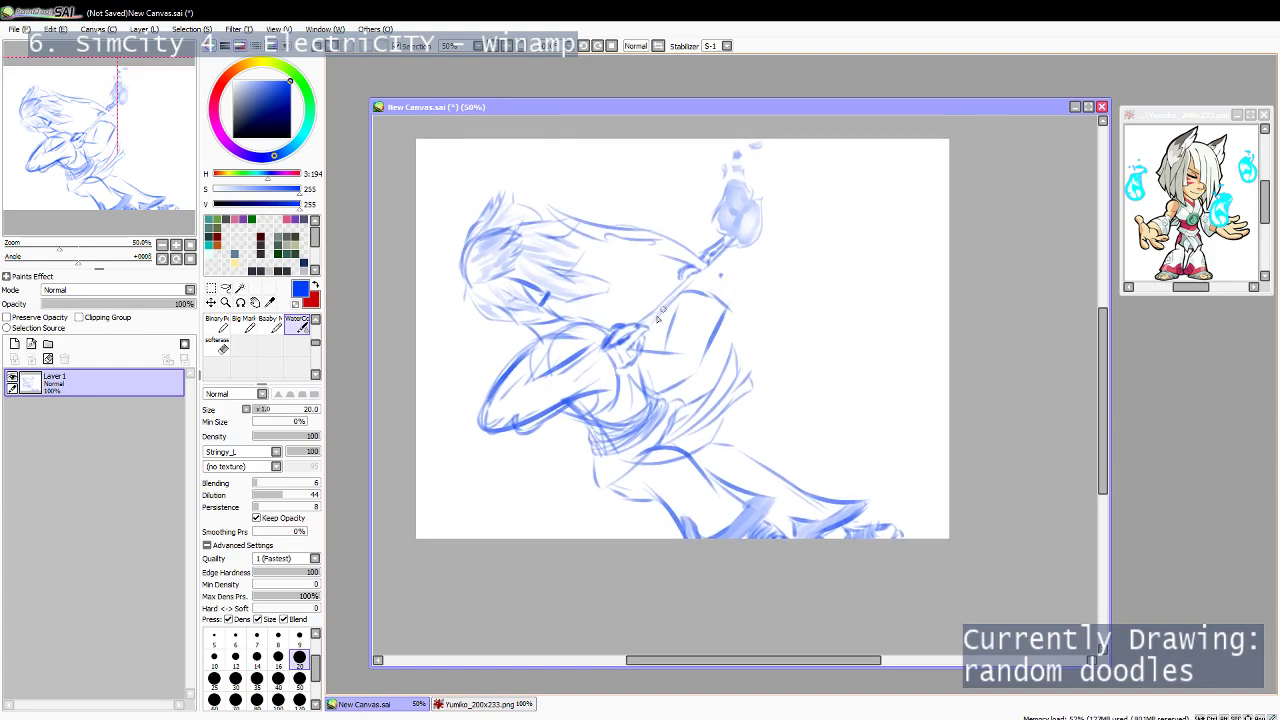
Erase the near sleeve's old outer edge and elbow, and redraw it further inward as a drooping, rounded sleeve end.
key("e")
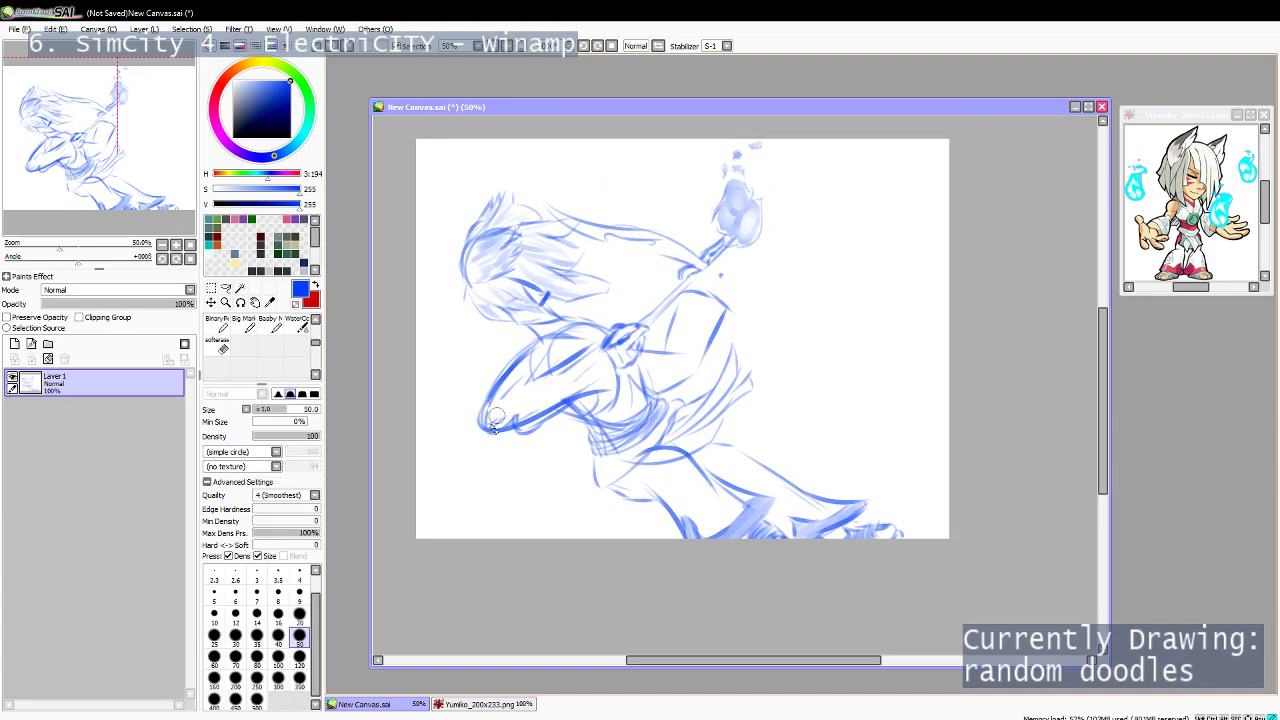
key("c")
left_click_drag(540, 346, 490, 404)
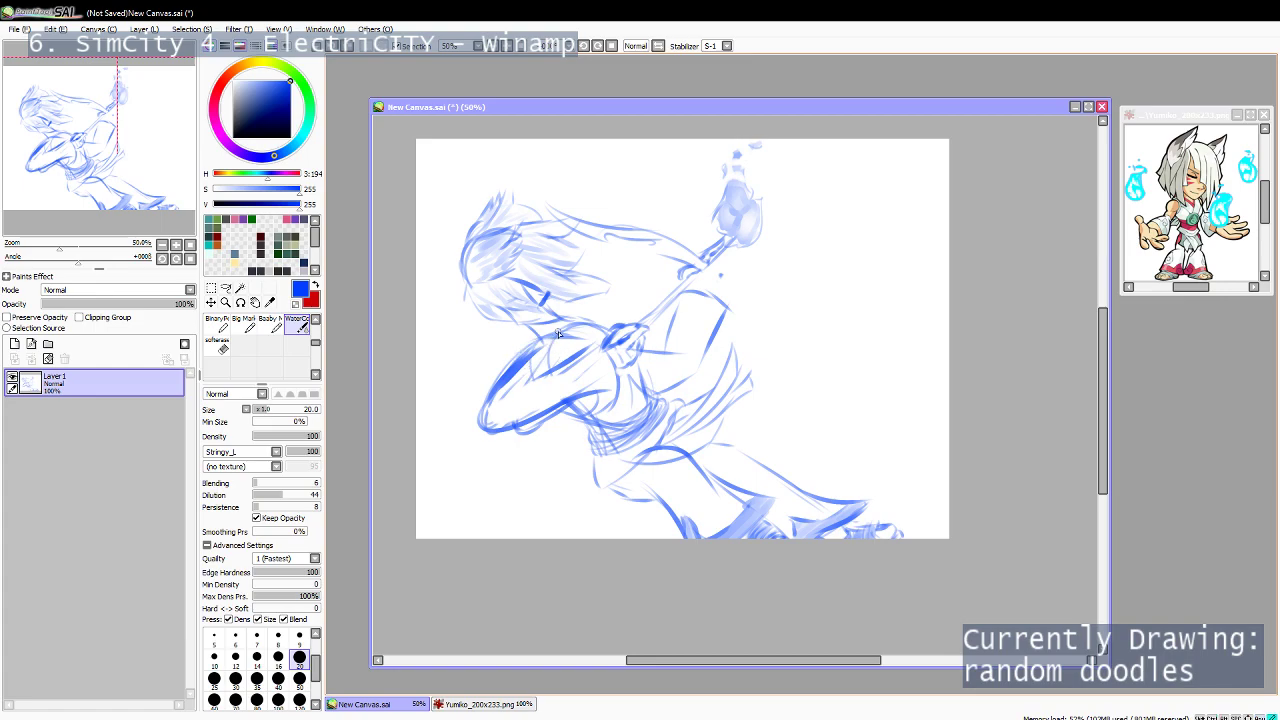
key("e")
mouse_move(532, 358)
left_mouse_down()
mouse_move(489, 408)
mouse_move(509, 373)
mouse_move(509, 402)
mouse_move(487, 422)
mouse_move(497, 426)
left_mouse_up()
key("c")
key("ctrl+z")
key("ctrl+z")
key("ctrl+z")
key("ctrl+z")
left_click_drag(507, 381, 499, 430)
key("ctrl+z")
key("ctrl+z")
mouse_move(507, 383)
left_mouse_down()
mouse_move(499, 430)
mouse_move(544, 416)
mouse_move(486, 443)
mouse_move(512, 418)
mouse_move(520, 430)
mouse_move(564, 405)
mouse_move(525, 413)
left_mouse_up()
key("e")
key("e")
key("ctrl+z")
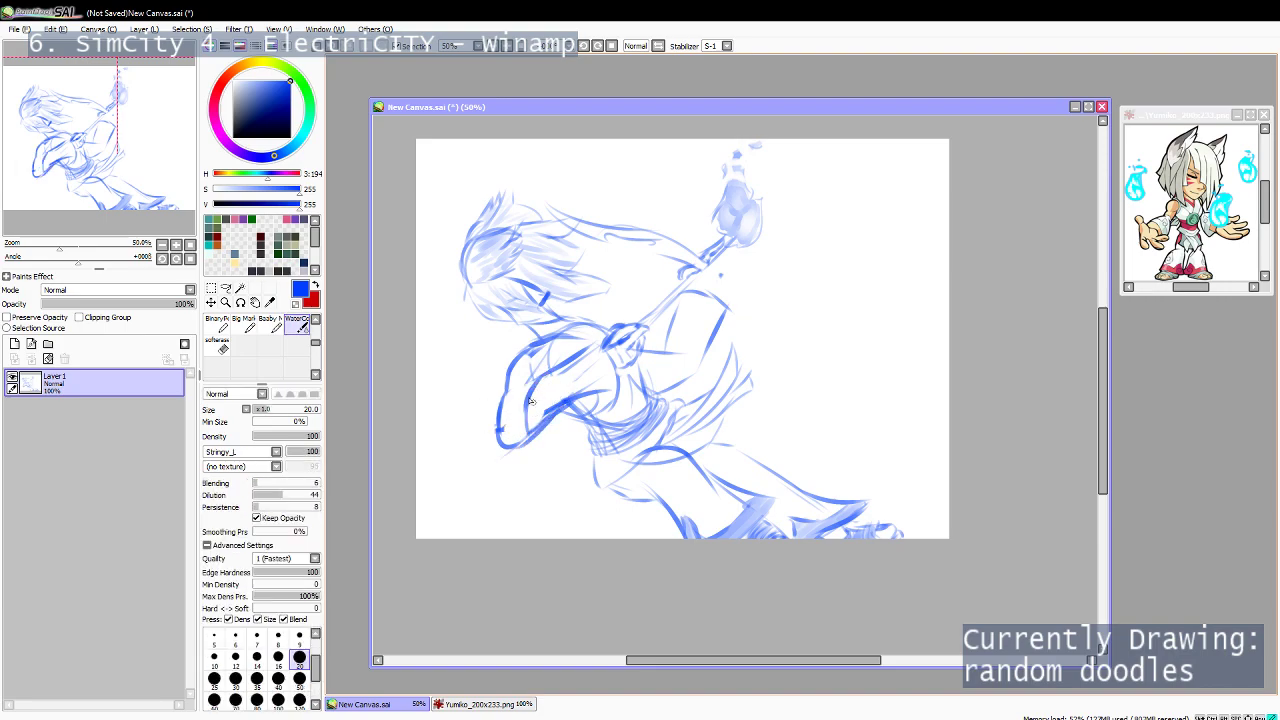
Erase the near sleeve's old lower lines and redraw its bottom edge from the rounded end to the chest.
key("e")
left_click_drag(548, 408, 588, 389)
mouse_move(535, 443)
left_mouse_down()
mouse_move(567, 396)
mouse_move(530, 443)
mouse_move(592, 394)
mouse_move(602, 363)
mouse_move(618, 368)
mouse_move(595, 370)
mouse_move(572, 407)
mouse_move(617, 402)
mouse_move(563, 411)
mouse_move(602, 406)
left_mouse_up()
key("c")
key("ctrl+z")
key("ctrl+z")
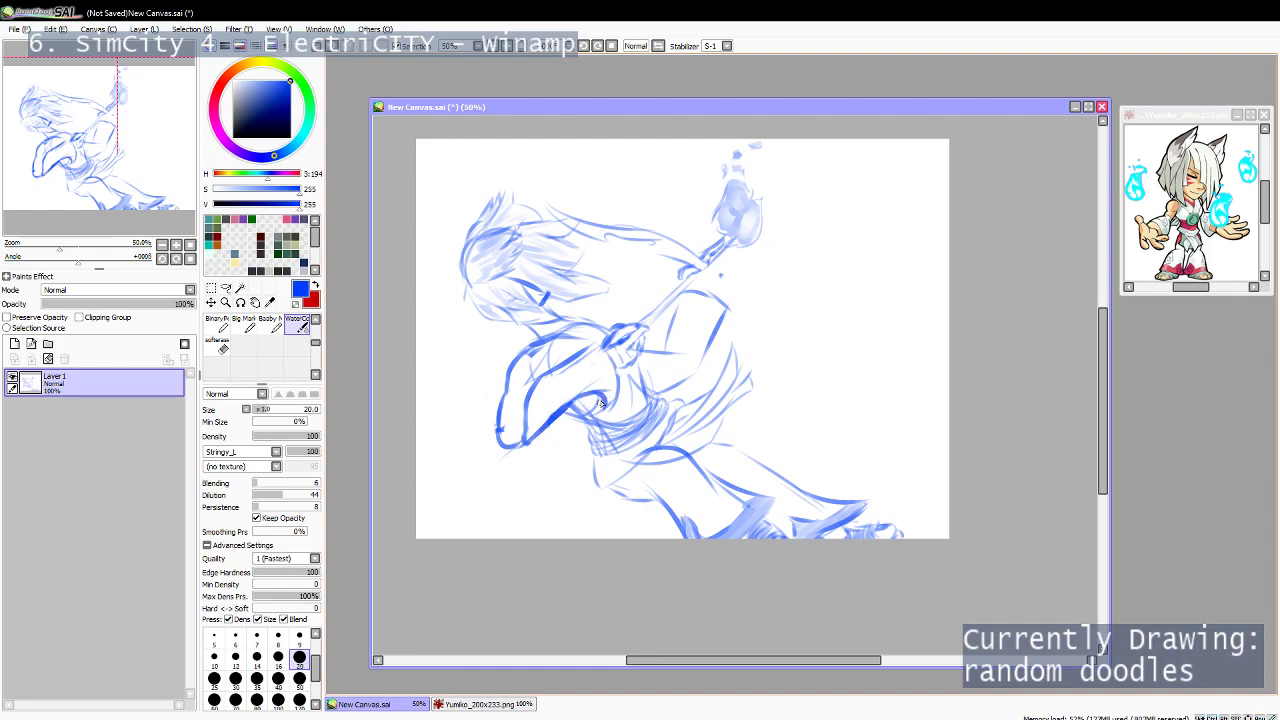
Draw a small round ornament on the chest, and lightly shade around it and inside the near sleeve with the Big Marker brush.
key("e")
key("e")
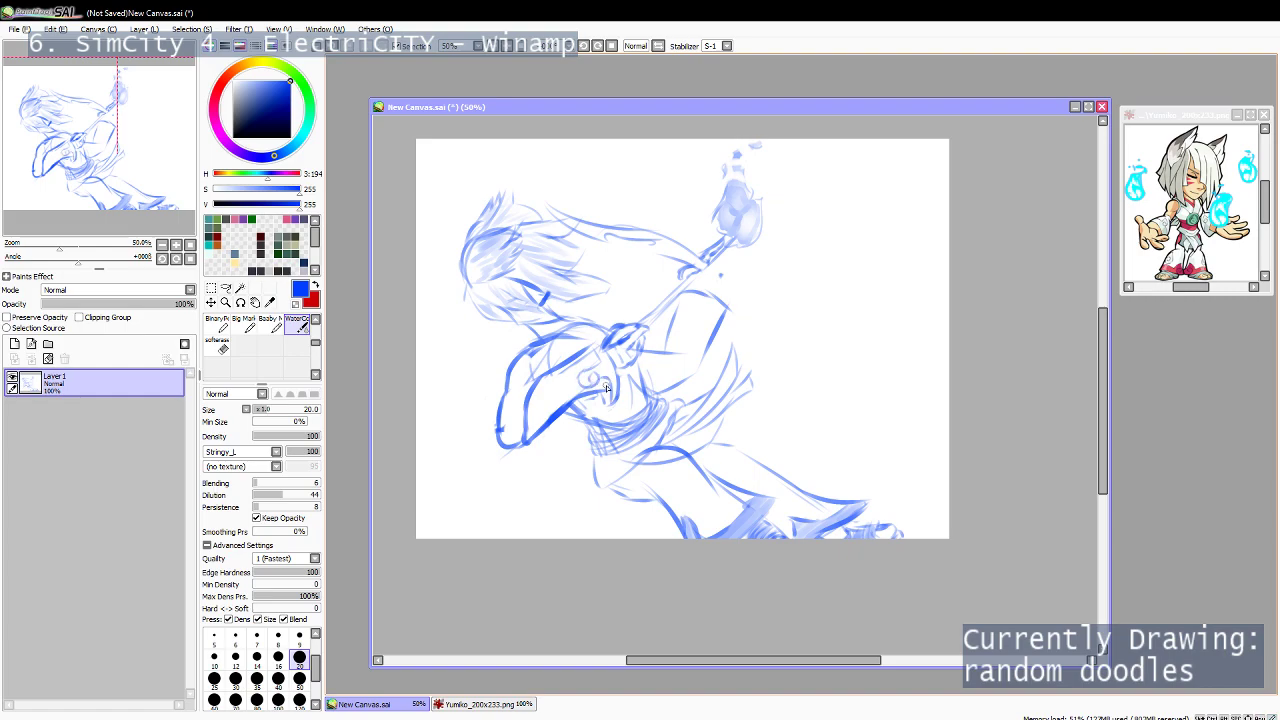
key("b")
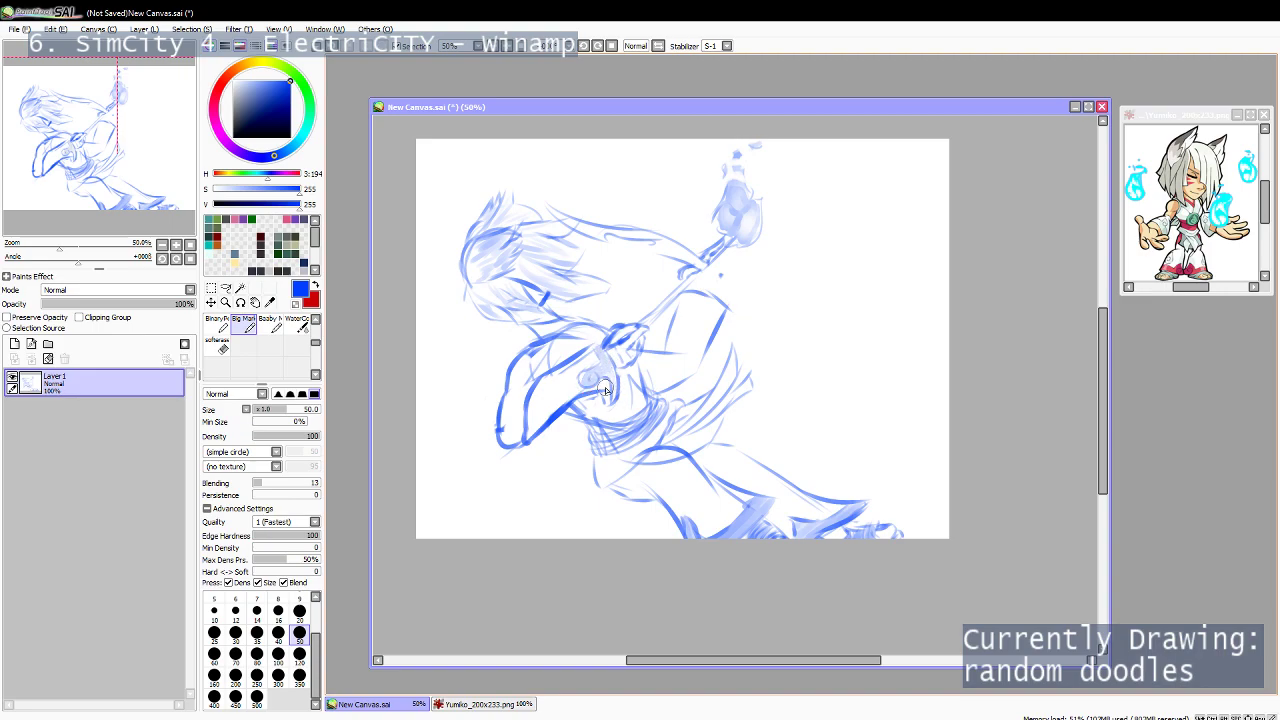
key("c")
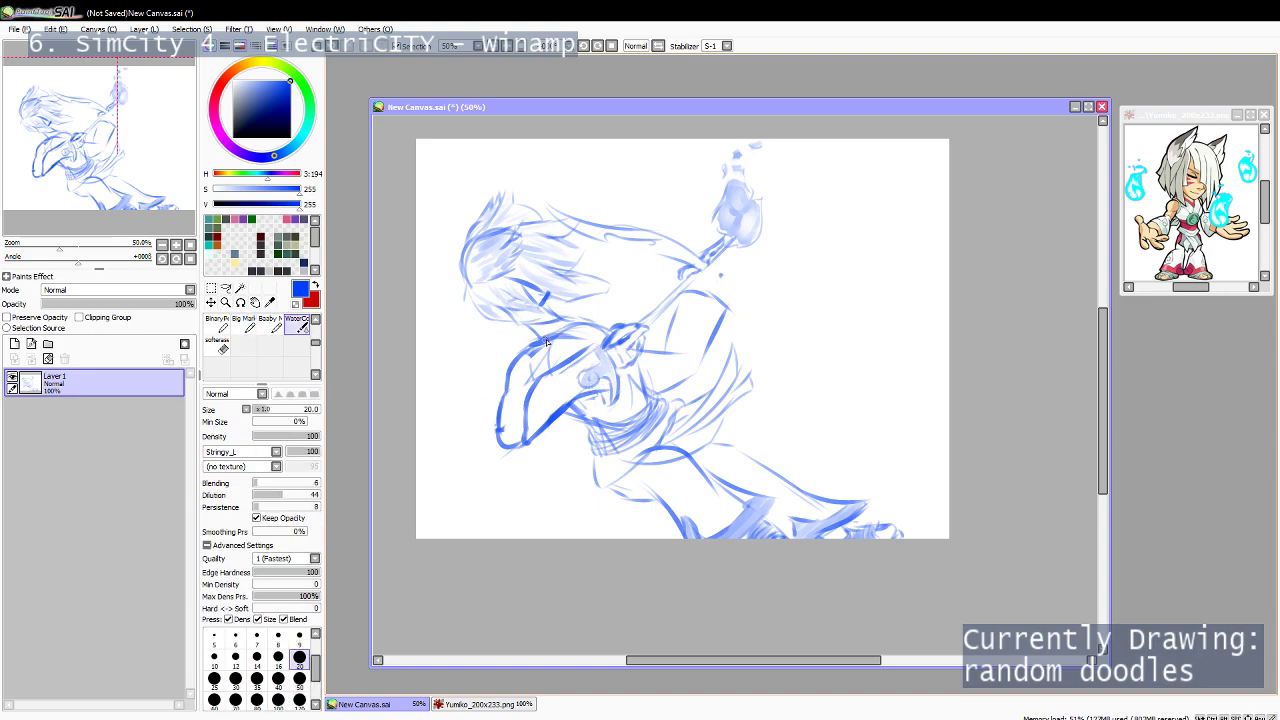
left_click_drag(552, 358, 553, 371)
key("m")
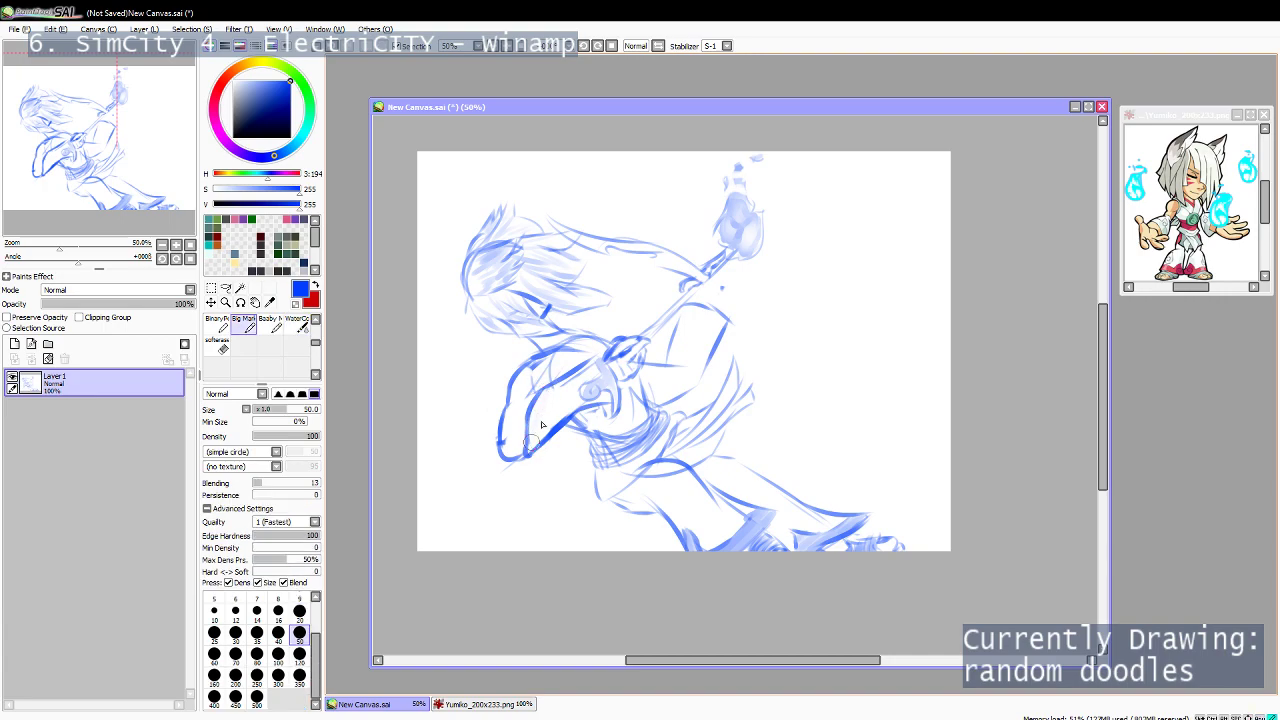
mouse_move(546, 425)
left_mouse_down()
mouse_move(592, 356)
mouse_move(603, 401)
left_mouse_up()
Erase the stray lines inside the far sleeve and redraw its inner and lower edges.
key("e")
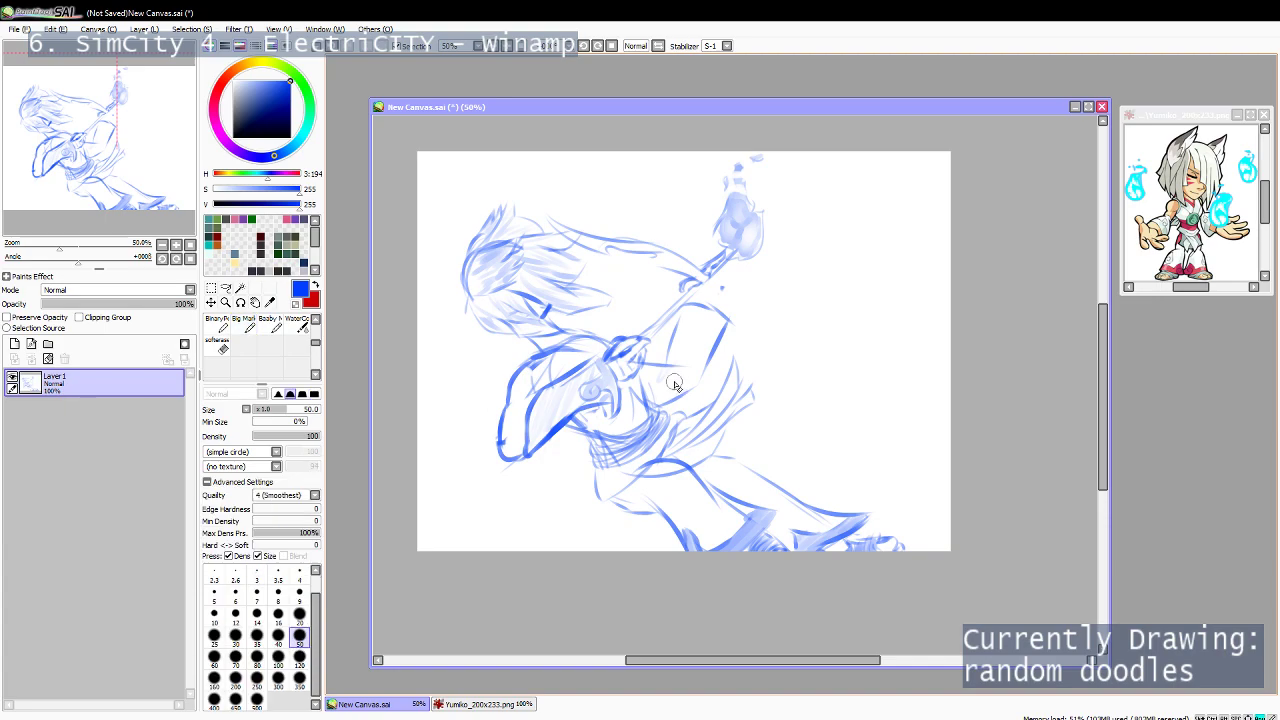
key("c")
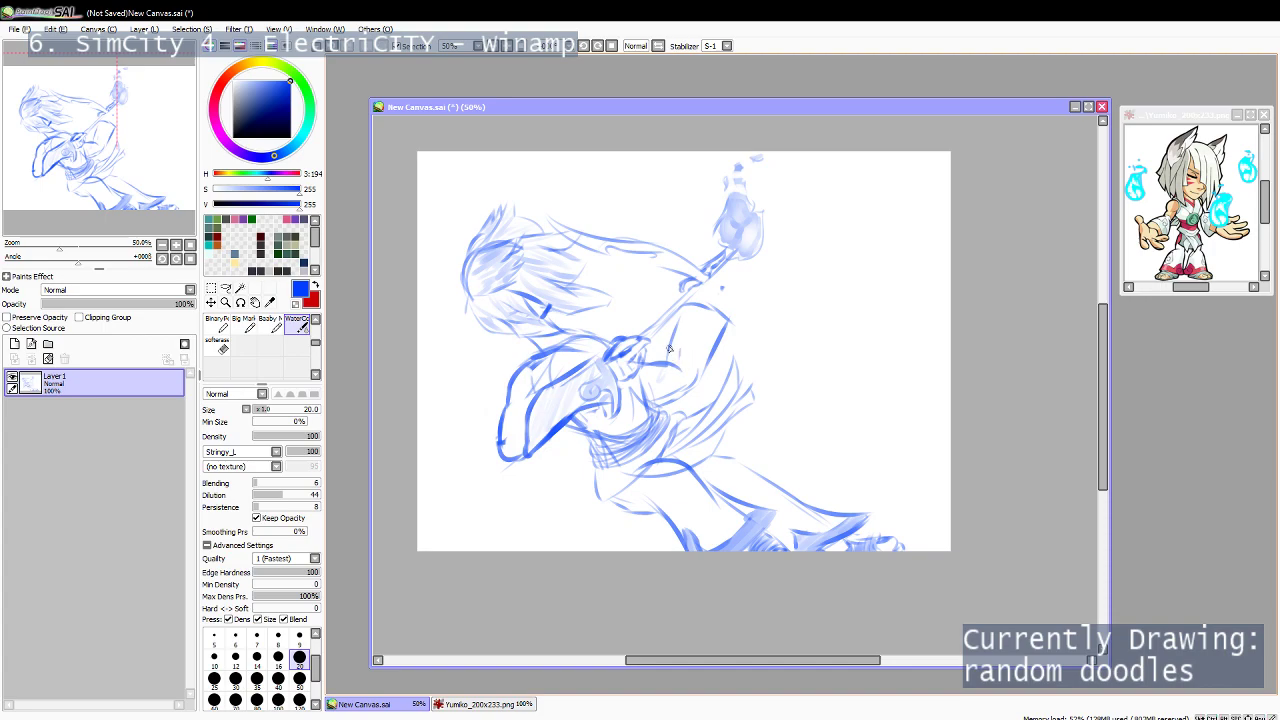
key("e")
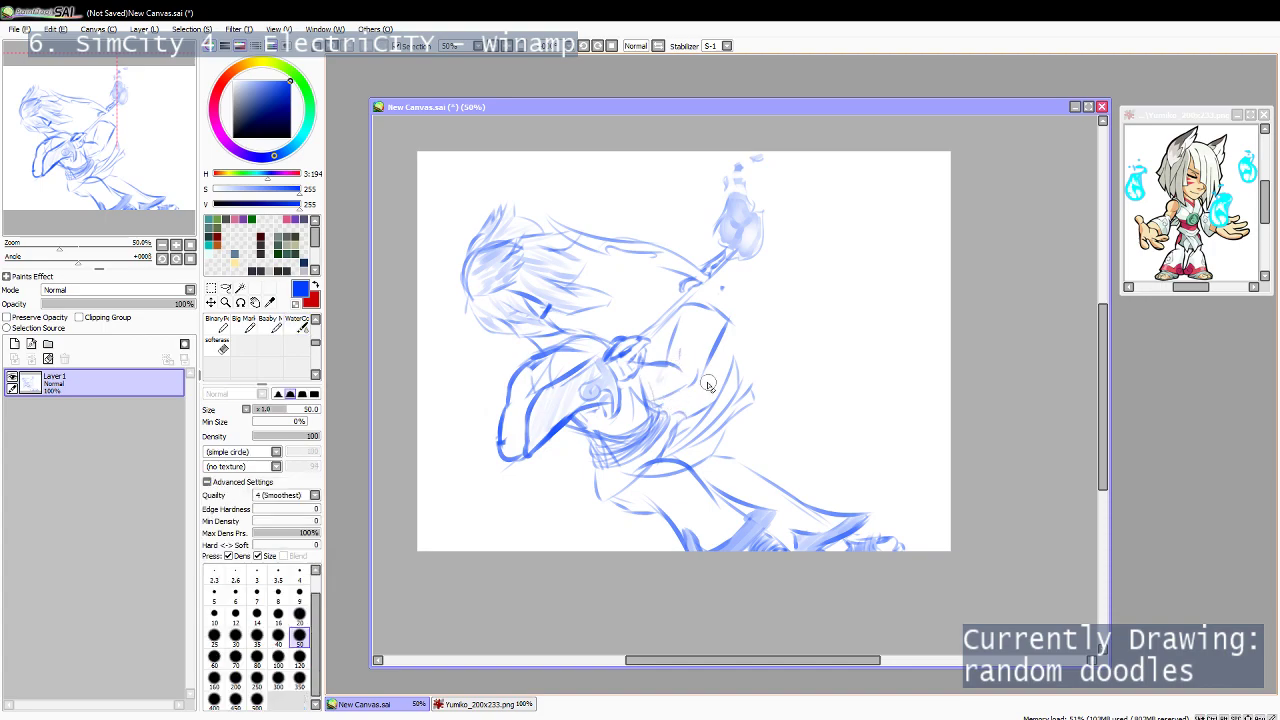
key("c")
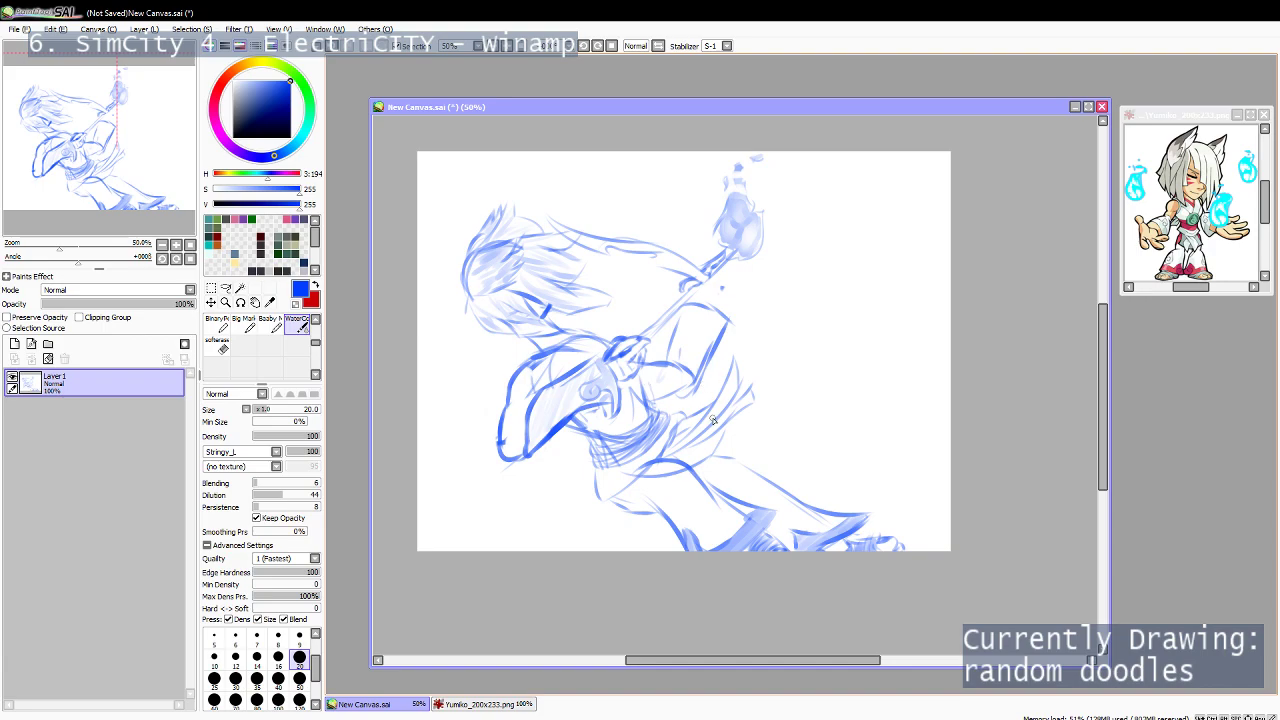
key("alt+Tab")
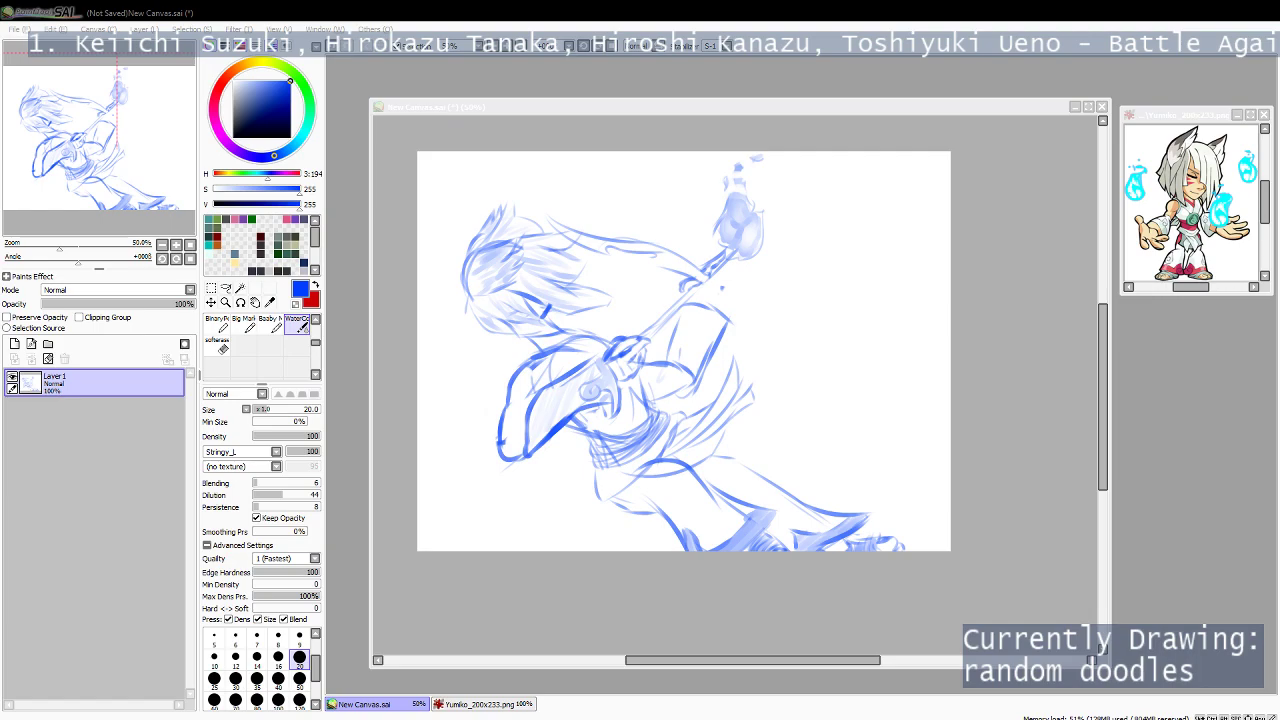
left_click(620, 123)
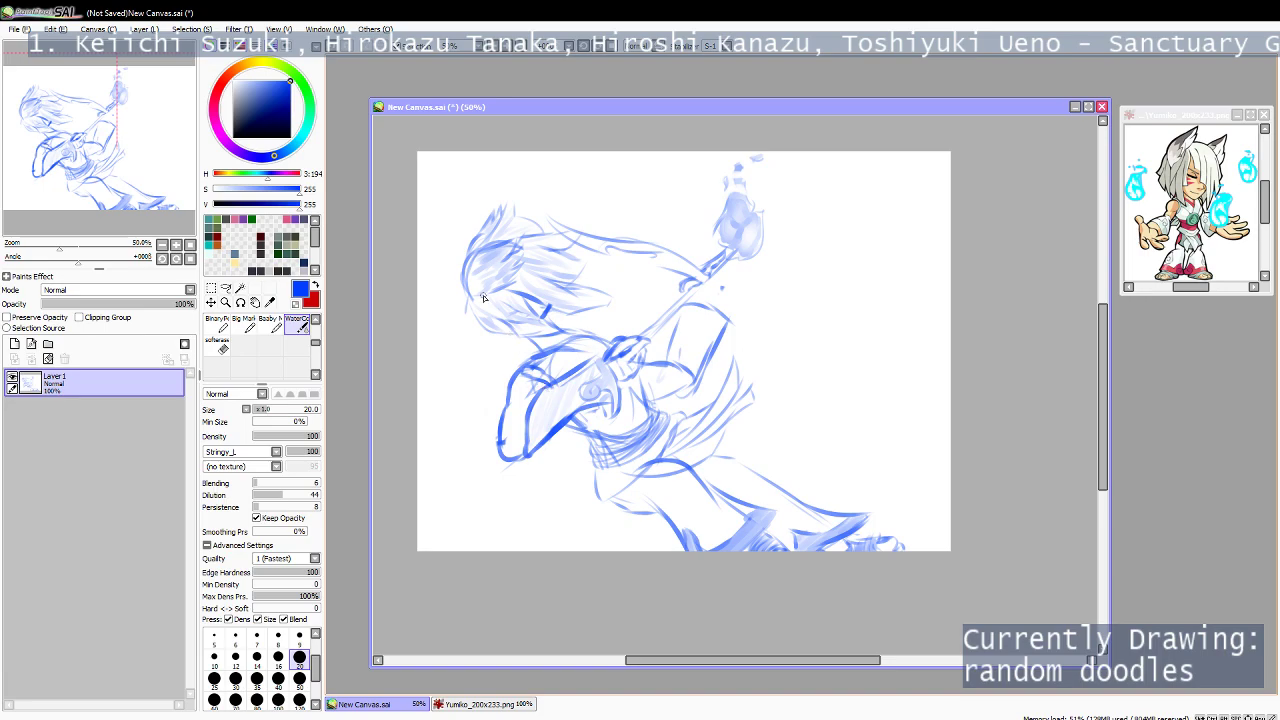
Shade the near sleeve's opening with the Big Marker brush and darken the chest ornament into a spiral with the watercolour brush.
key("e")
key("b")
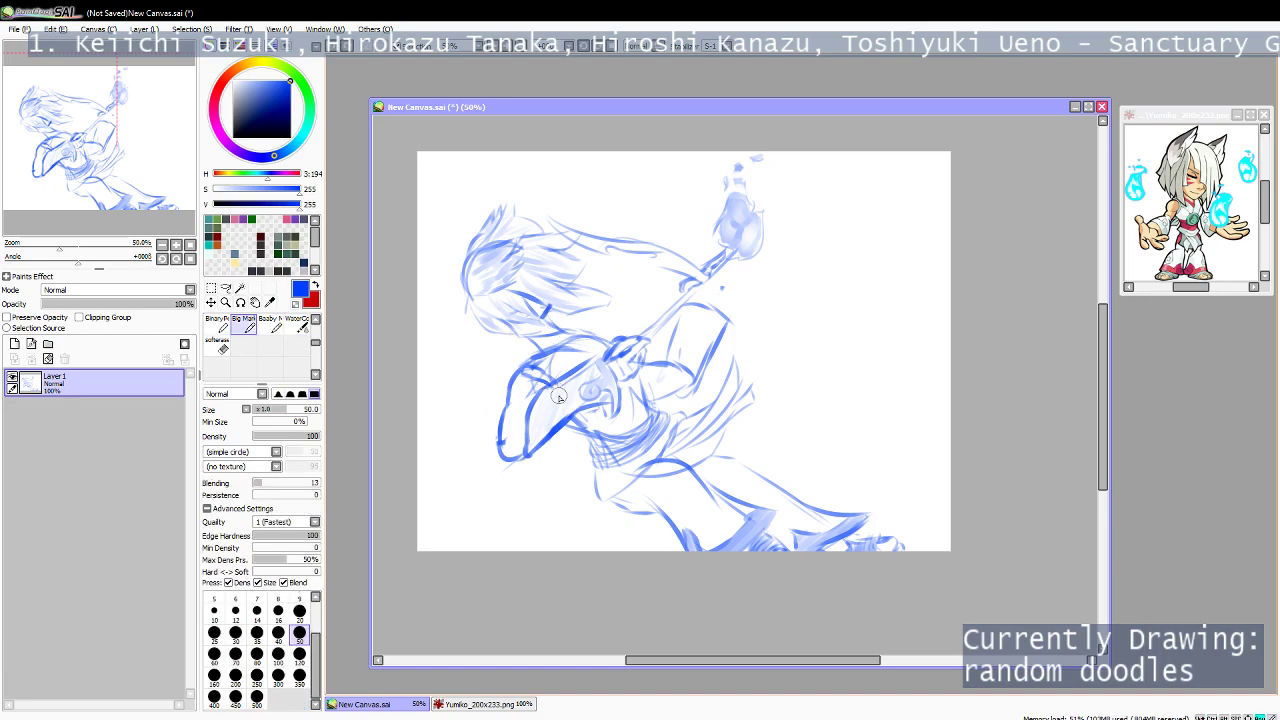
mouse_move(554, 390)
left_mouse_down()
mouse_move(530, 448)
mouse_move(606, 391)
mouse_move(571, 399)
mouse_move(593, 368)
mouse_move(543, 404)
mouse_move(538, 430)
mouse_move(606, 375)
left_mouse_up()
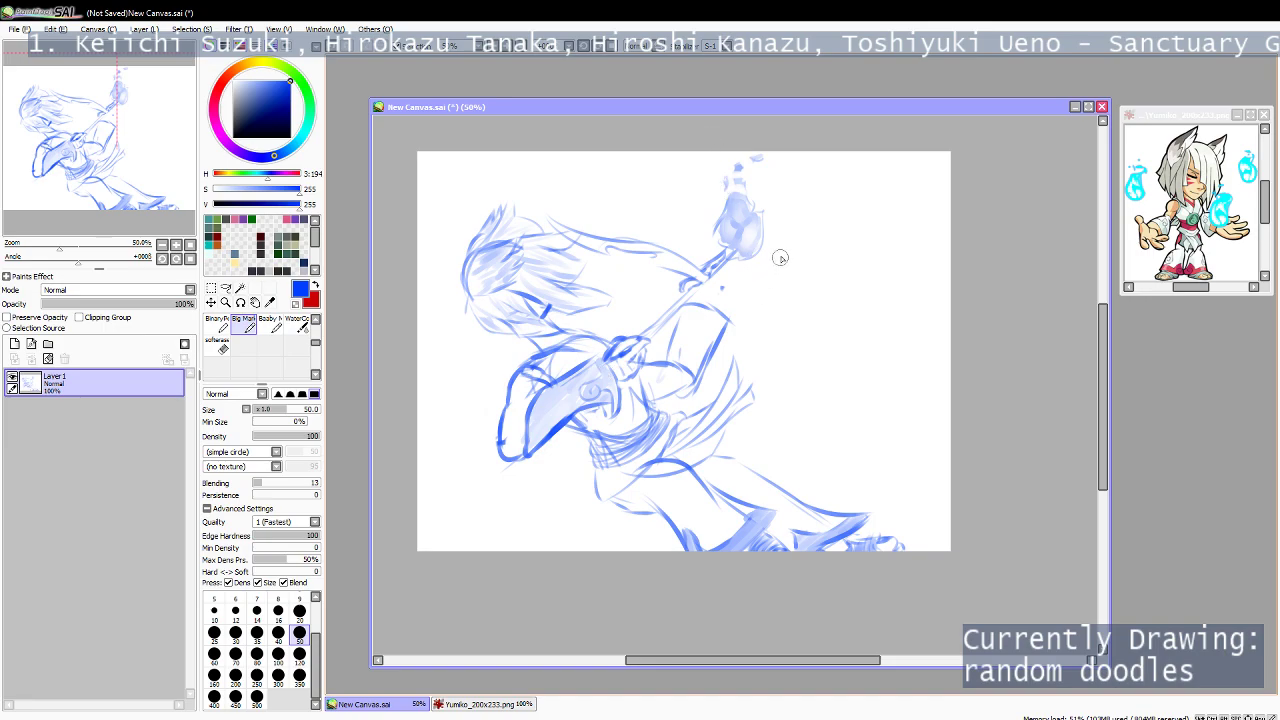
mouse_move(603, 374)
left_mouse_down()
mouse_move(616, 400)
mouse_move(614, 380)
mouse_move(587, 386)
left_mouse_up()
key("c")
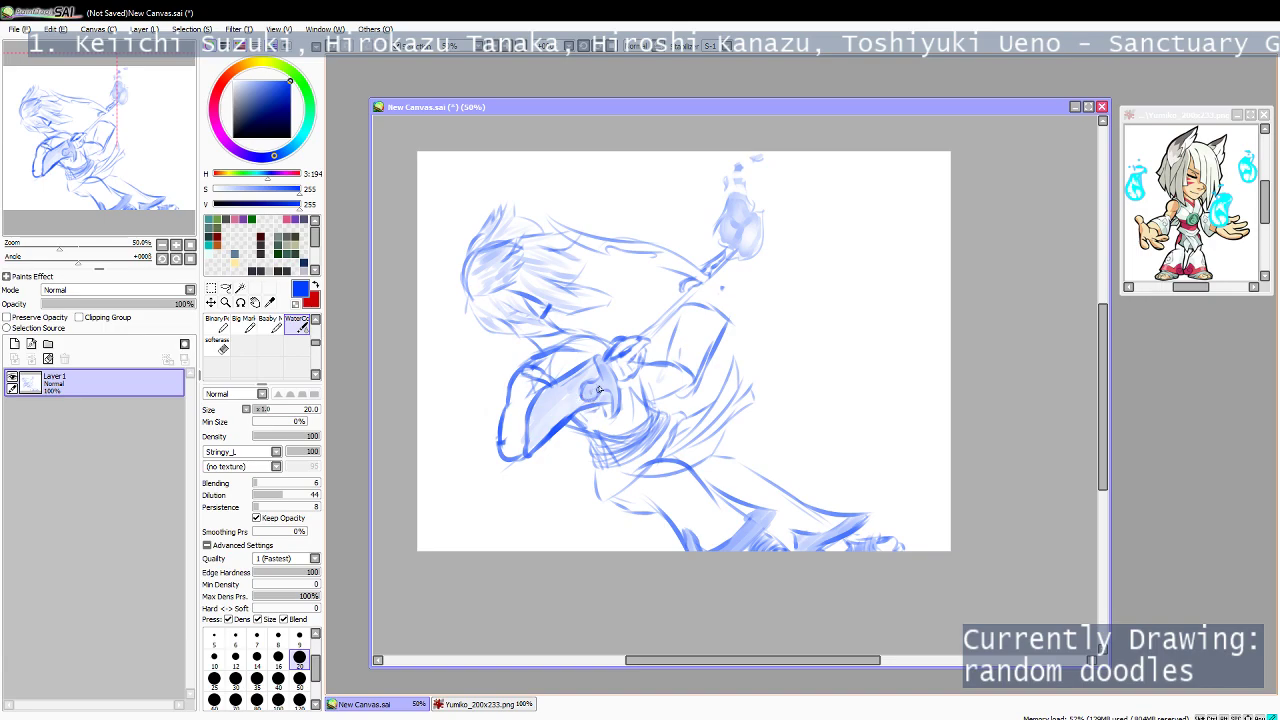
left_click_drag(601, 390, 609, 412)
Draw the first curved lines of a trailing strand running outward and down from the shaft just below the flame.
mouse_move(710, 287)
left_mouse_down()
mouse_move(767, 330)
mouse_move(707, 273)
mouse_move(774, 318)
mouse_move(753, 311)
mouse_move(774, 364)
left_mouse_up()
key("ctrl+z")
key("ctrl+z")
key("ctrl+z")
left_click_drag(763, 309, 772, 361)
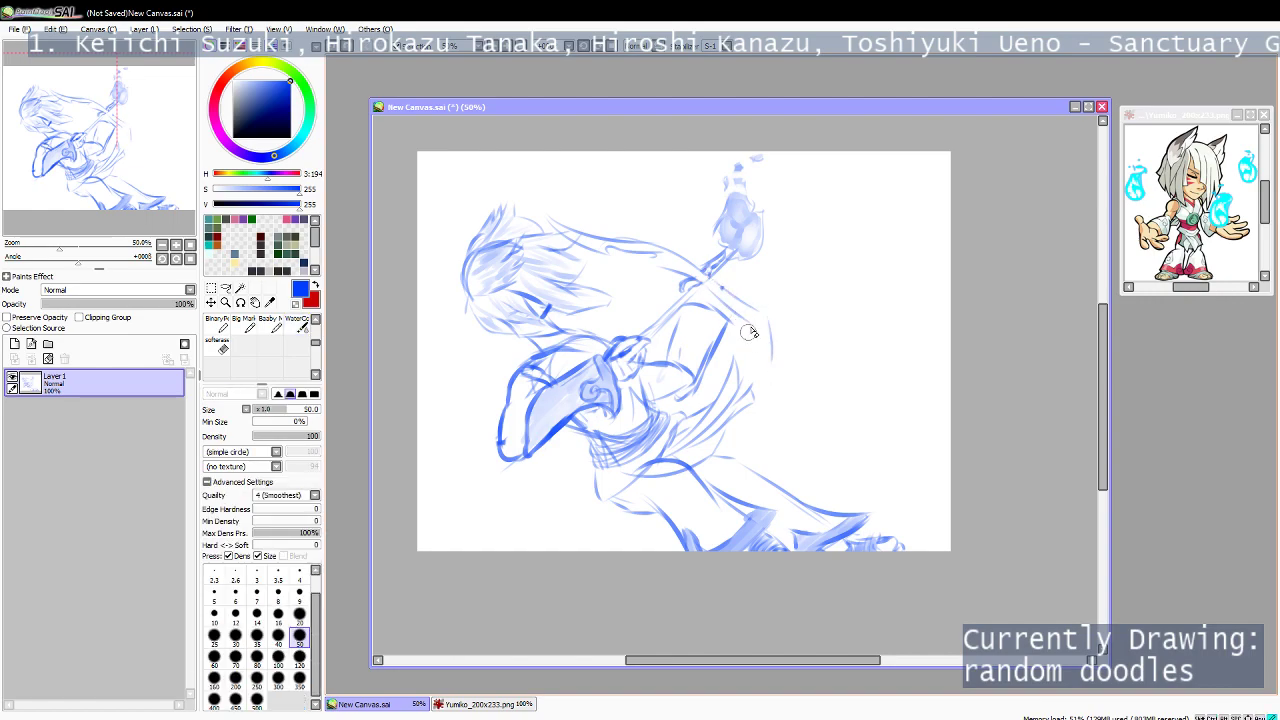
Try out longer ends for the trailing strand and clean up its rough lower lines with the eraser.
mouse_move(750, 317)
left_mouse_down()
mouse_move(762, 393)
mouse_move(769, 353)
mouse_move(773, 363)
mouse_move(776, 409)
left_mouse_up()
key("e")
key("ctrl+z")
left_click_drag(775, 394, 778, 342)
key("ctrl+z")
mouse_move(775, 403)
left_mouse_down()
mouse_move(779, 336)
mouse_move(777, 403)
left_mouse_up()
key("ctrl+z")
key("e")
mouse_move(762, 340)
left_mouse_down()
mouse_move(775, 400)
mouse_move(762, 366)
left_mouse_up()
key("c")
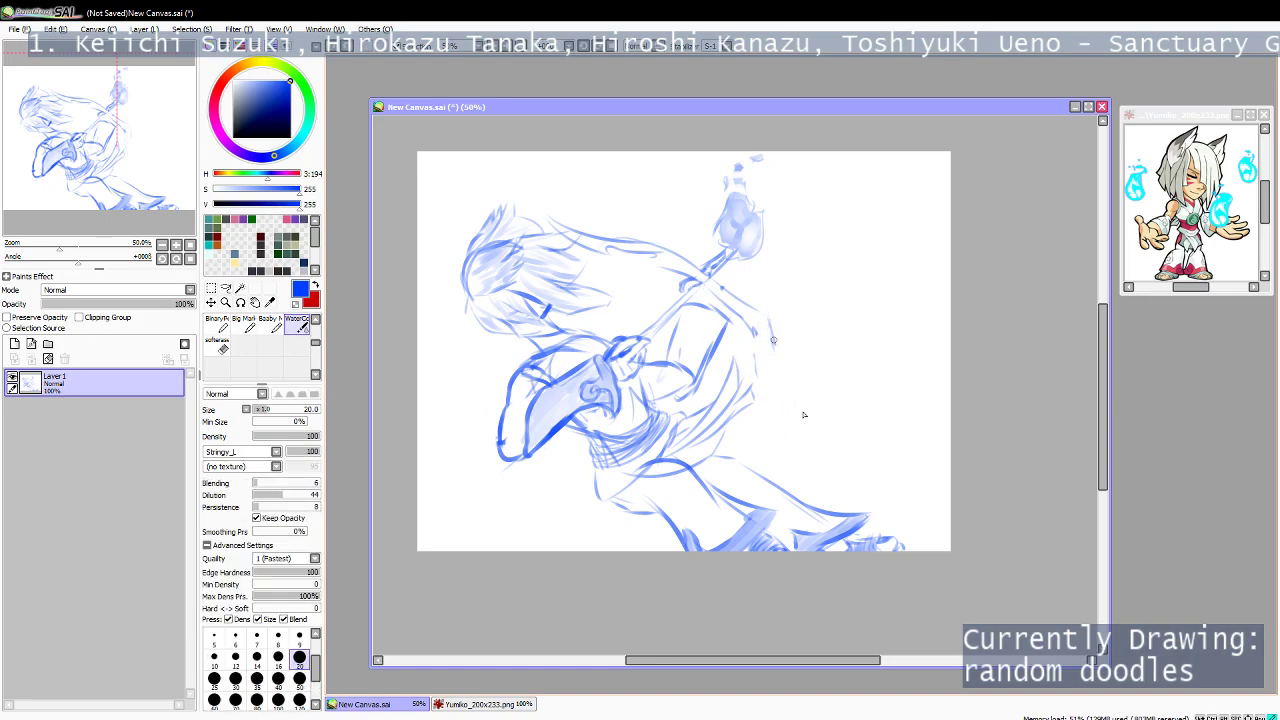
Extend the trailing strand's outer line downward and draw its notched inner edge to meet it in a pointed tip.
left_click_drag(760, 315, 795, 408)
left_click_drag(756, 331, 767, 366)
key("e")
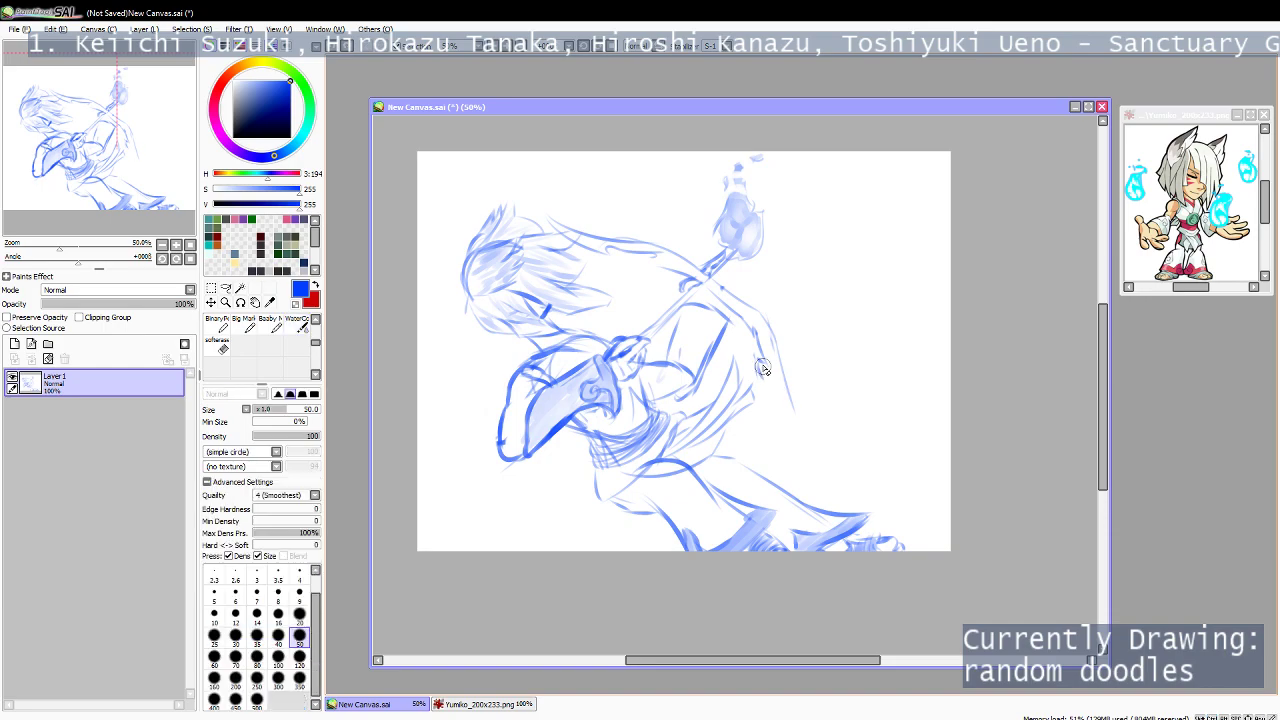
key("e")
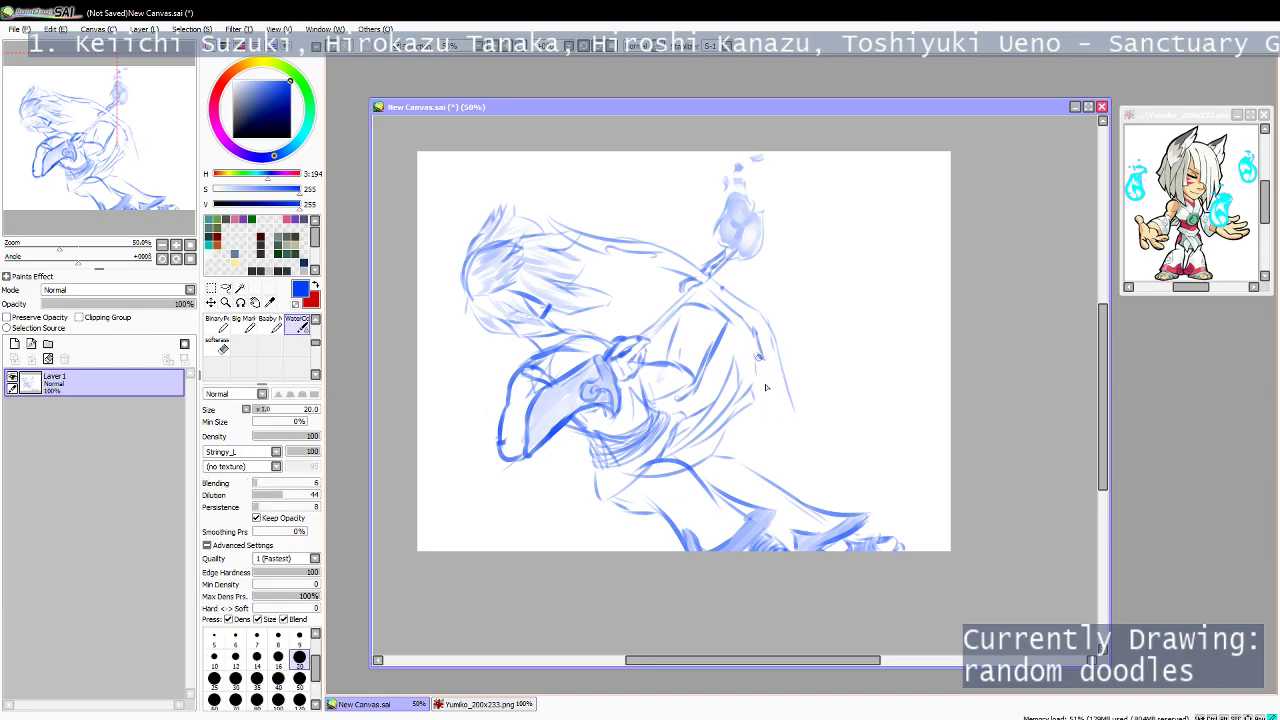
left_click_drag(761, 360, 790, 415)
key("ctrl+z")
key("ctrl+z")
left_click_drag(761, 358, 791, 417)
key("ctrl+z")
left_click_drag(762, 360, 797, 418)
Clean up the trailing strand's upper edge with the eraser and draw small curved lines where it starts beside the shaft.
key("e")
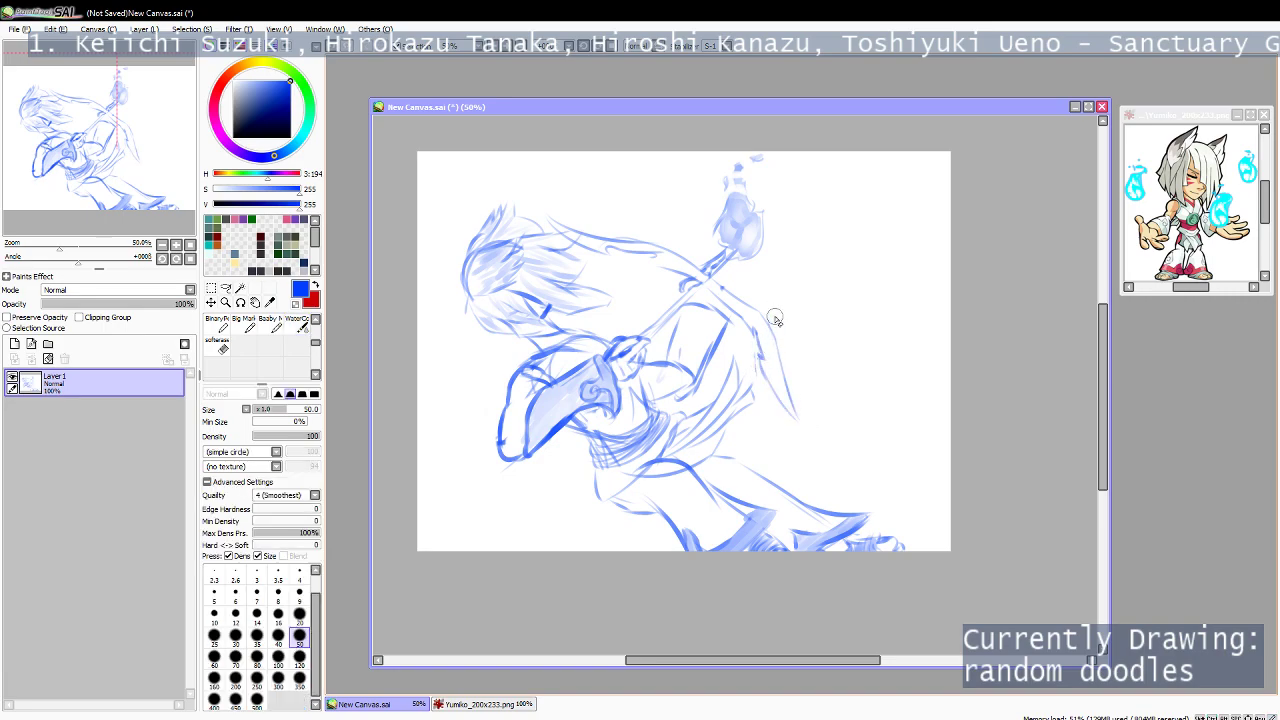
key("e")
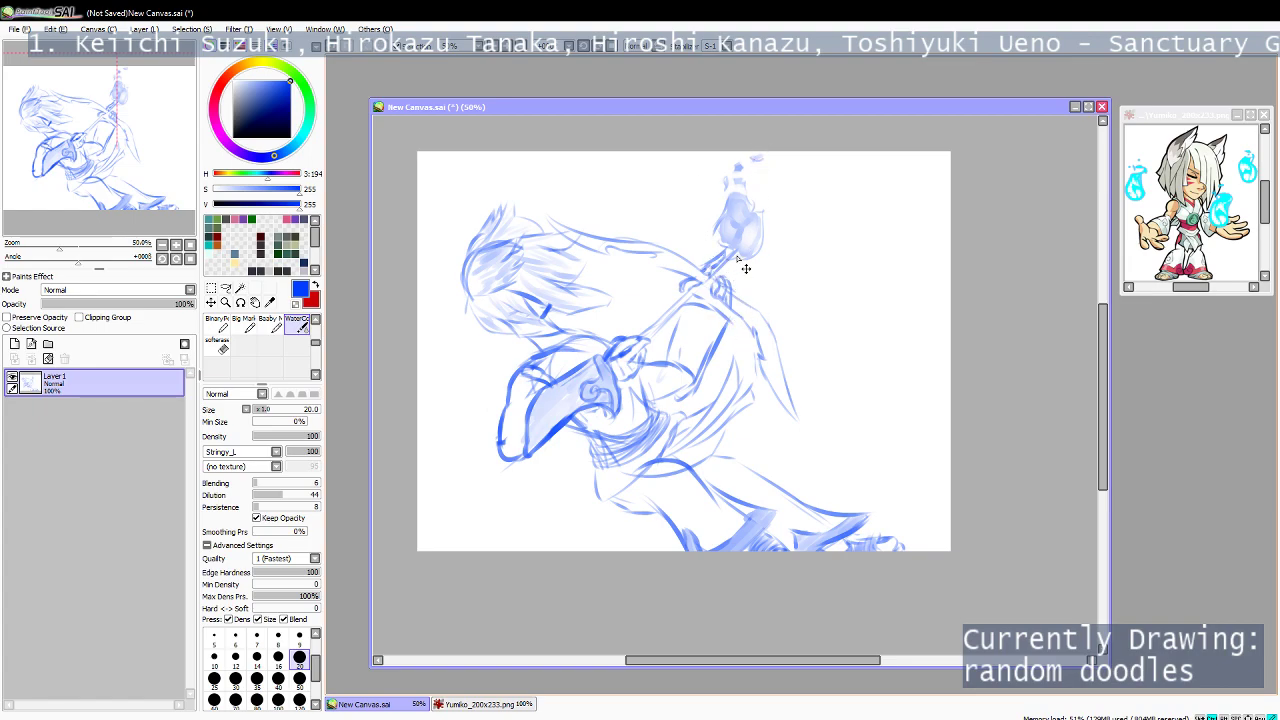
key("alt+Tab")
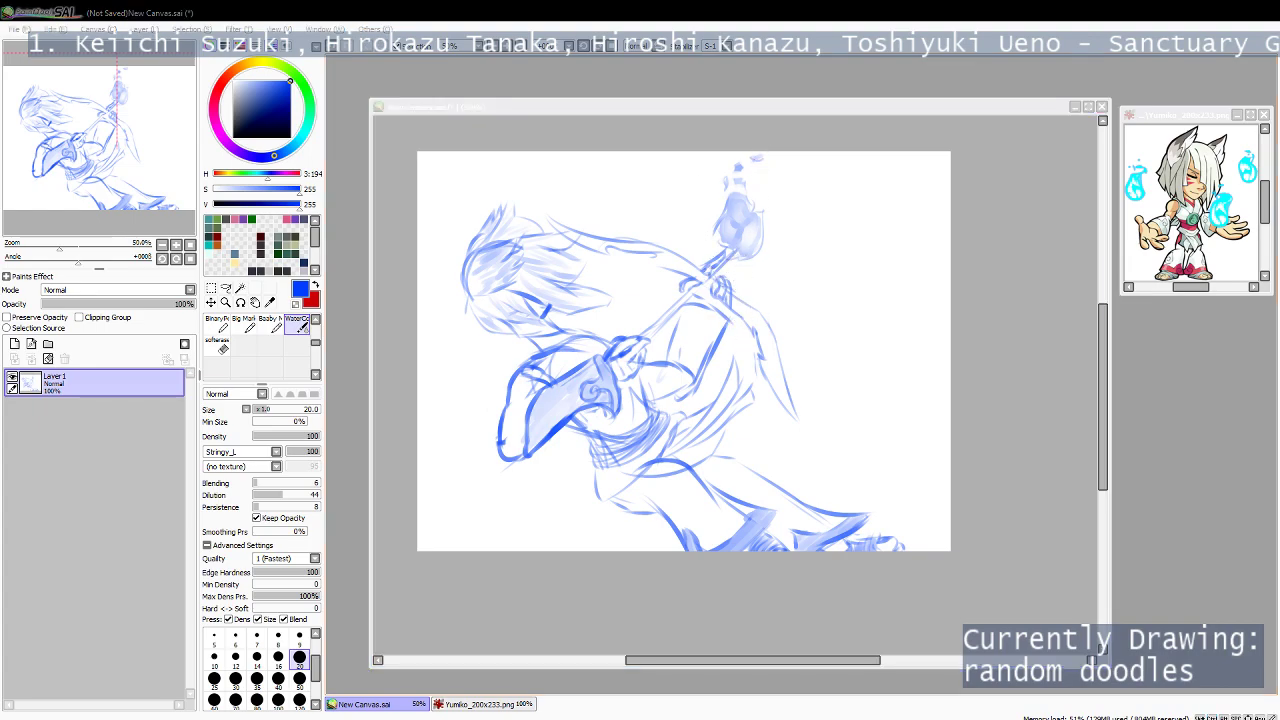
key("alt+Tab")
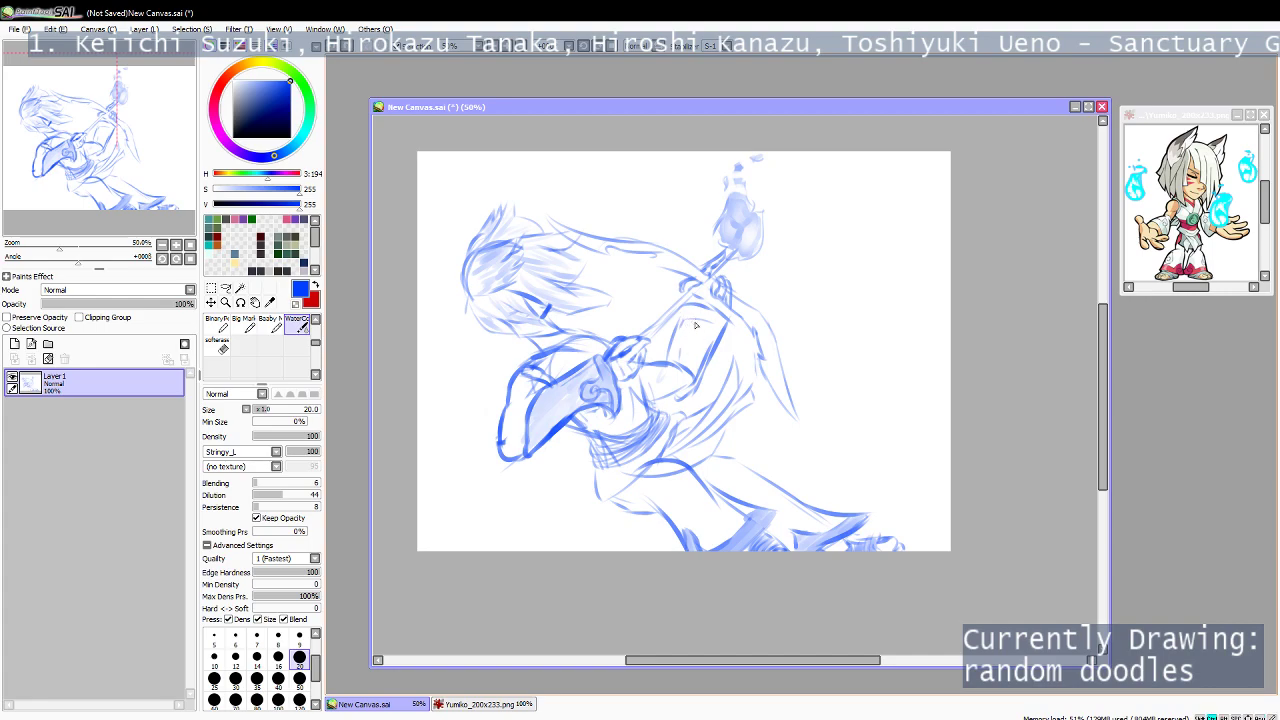
Shade the sleeve section below the hand gripping the shaft with the size 50 Big Marker brush.
key("b")
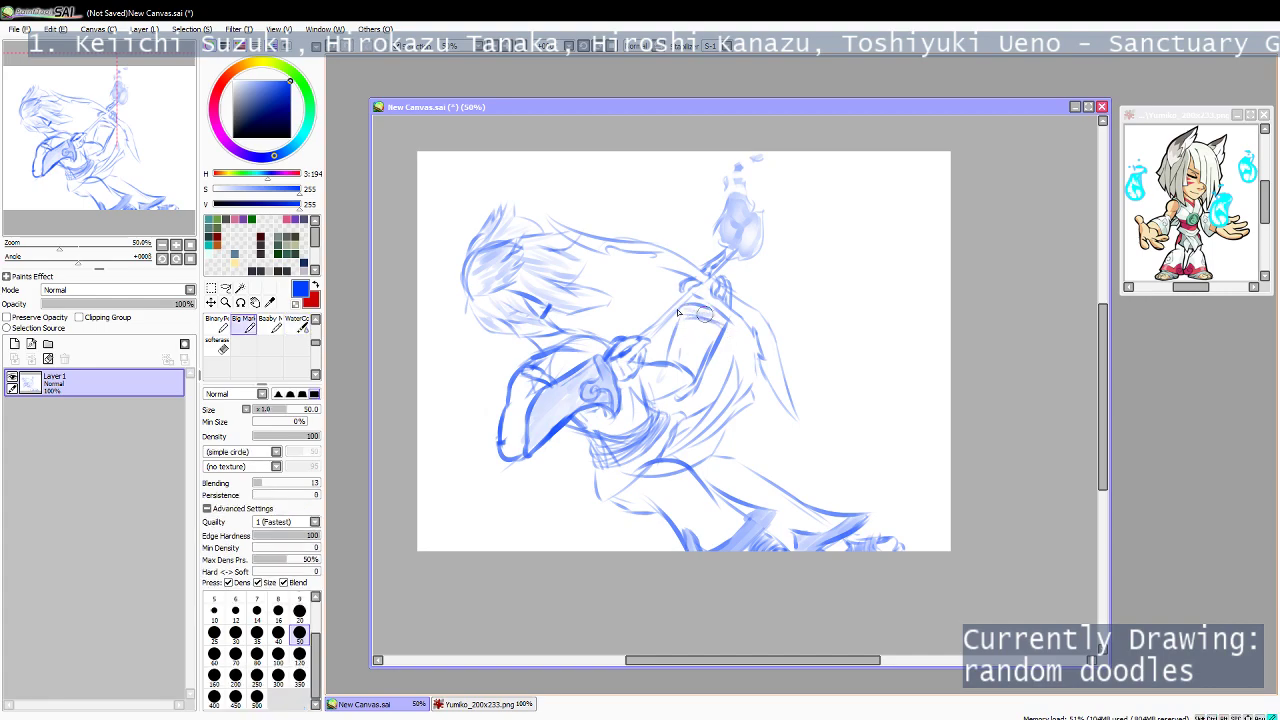
mouse_move(708, 315)
left_mouse_down()
mouse_move(679, 344)
mouse_move(716, 325)
mouse_move(684, 313)
mouse_move(724, 311)
left_mouse_up()
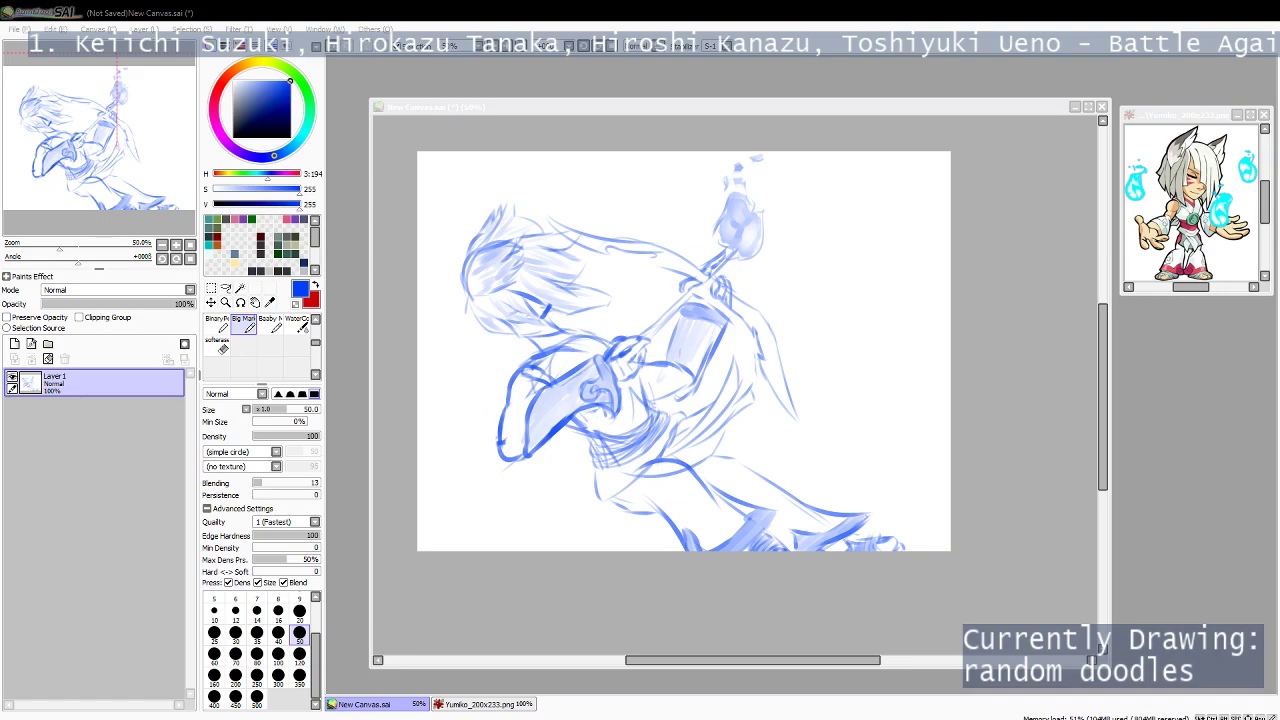
left_click(529, 124)
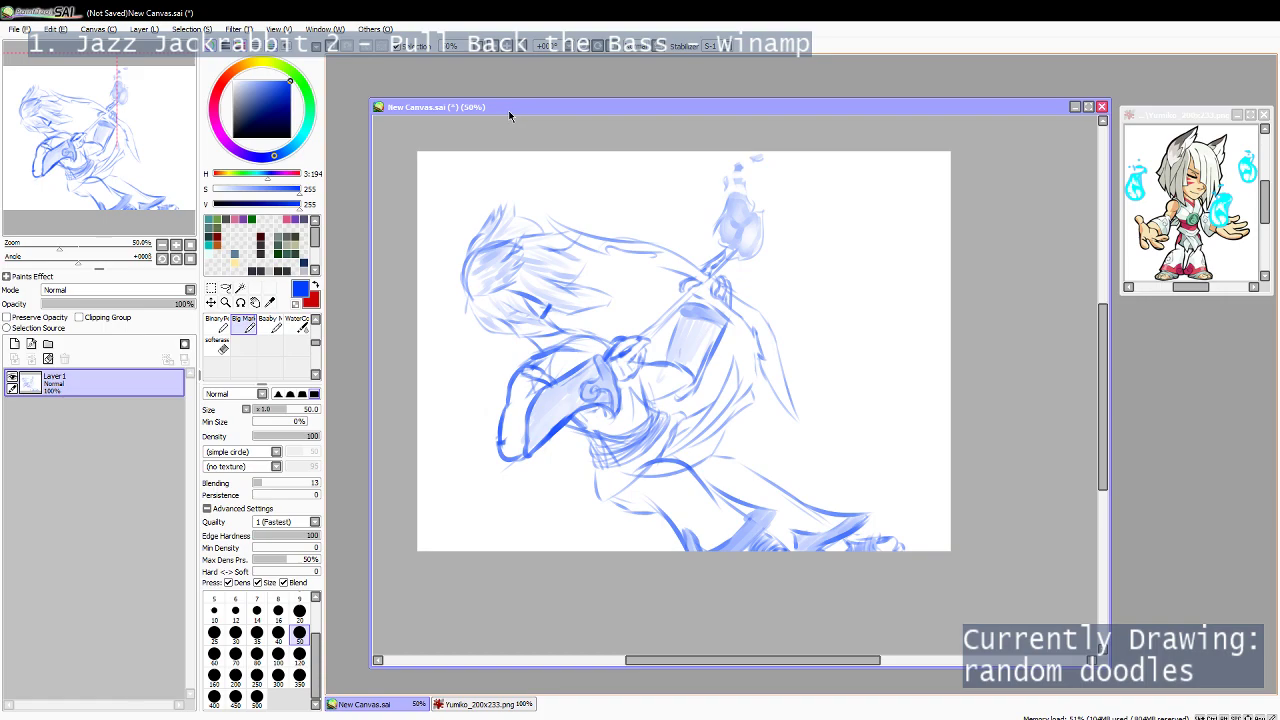
Redraw the neck and the collar line running from the jaw across the shoulder, cleaning up stray strokes with the eraser.
key("b")
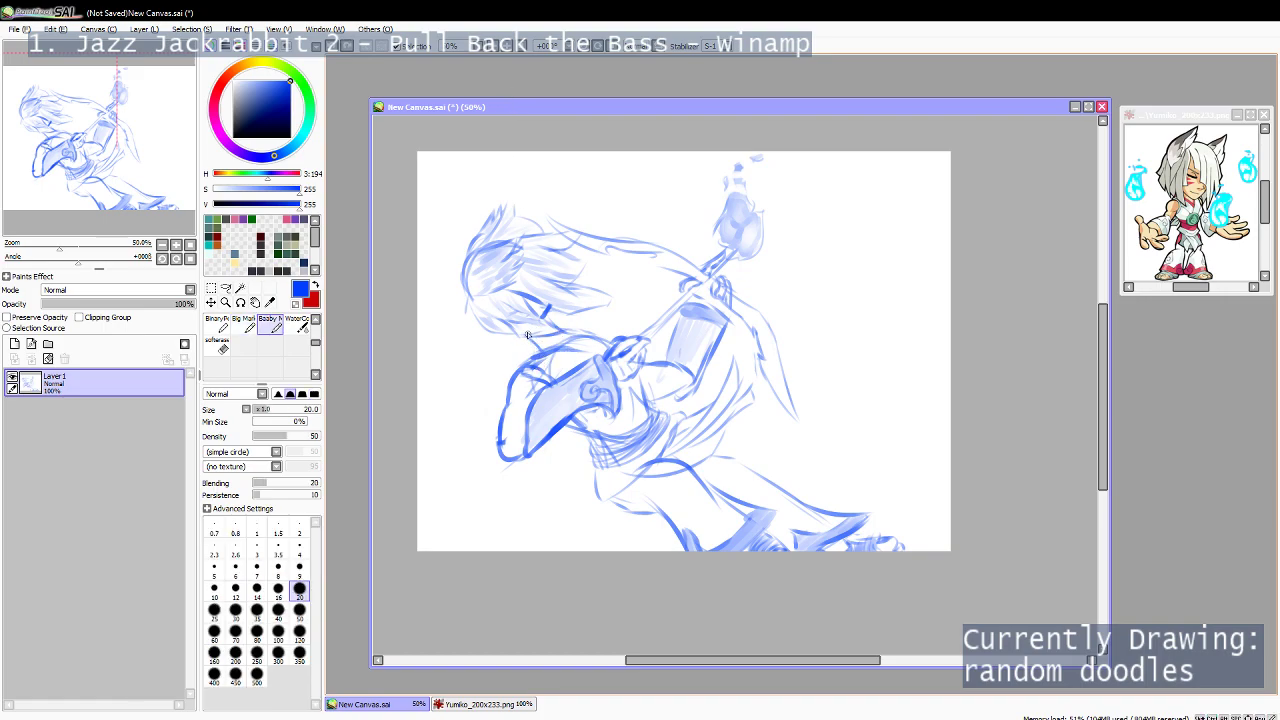
key("c")
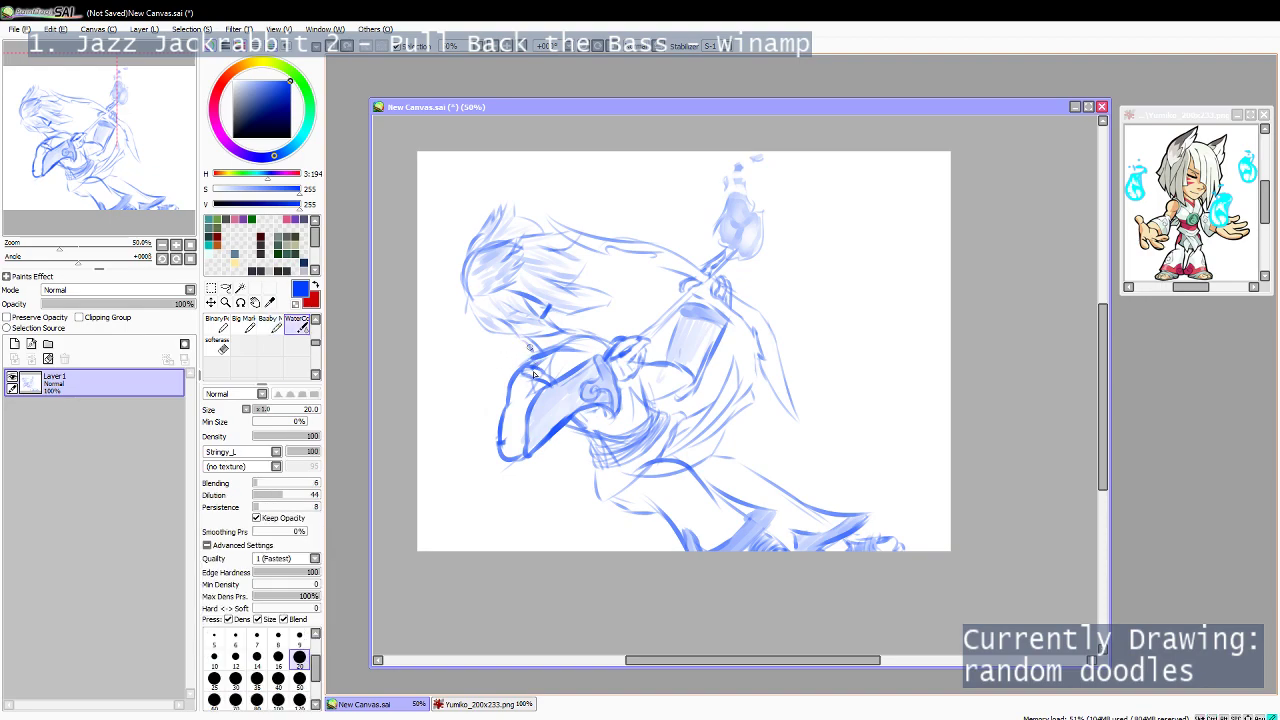
key("e")
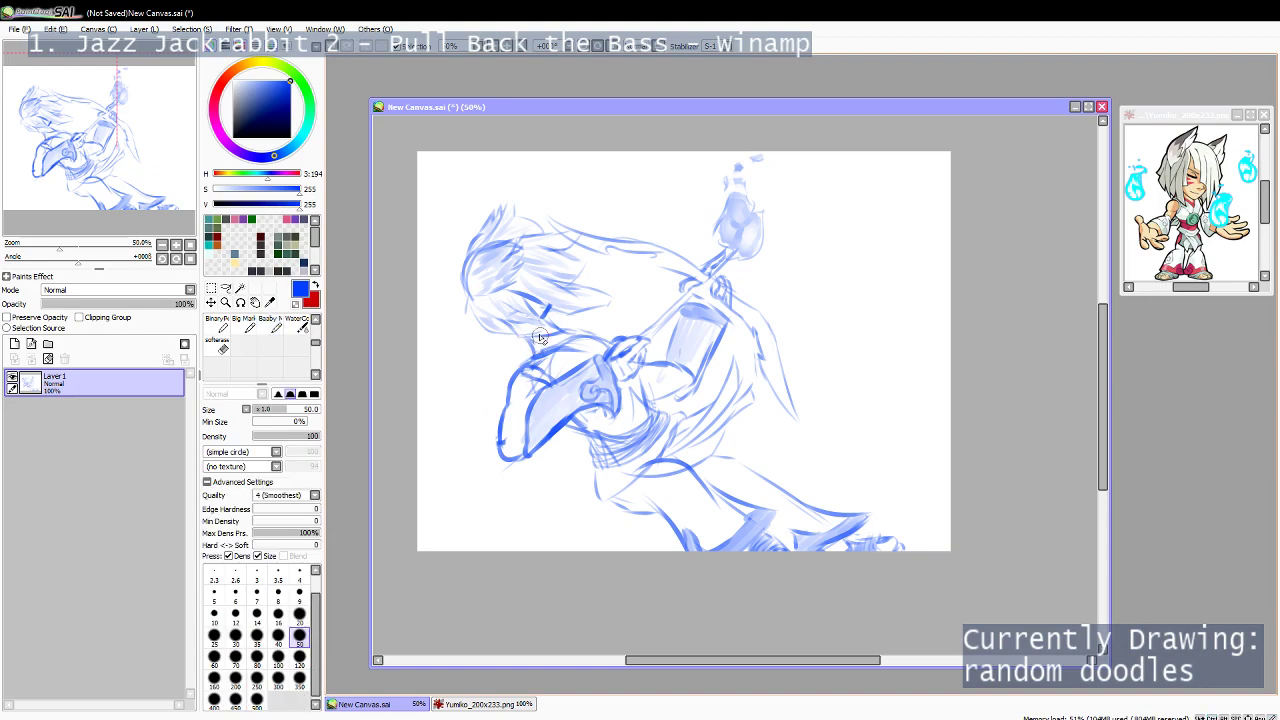
key("c")
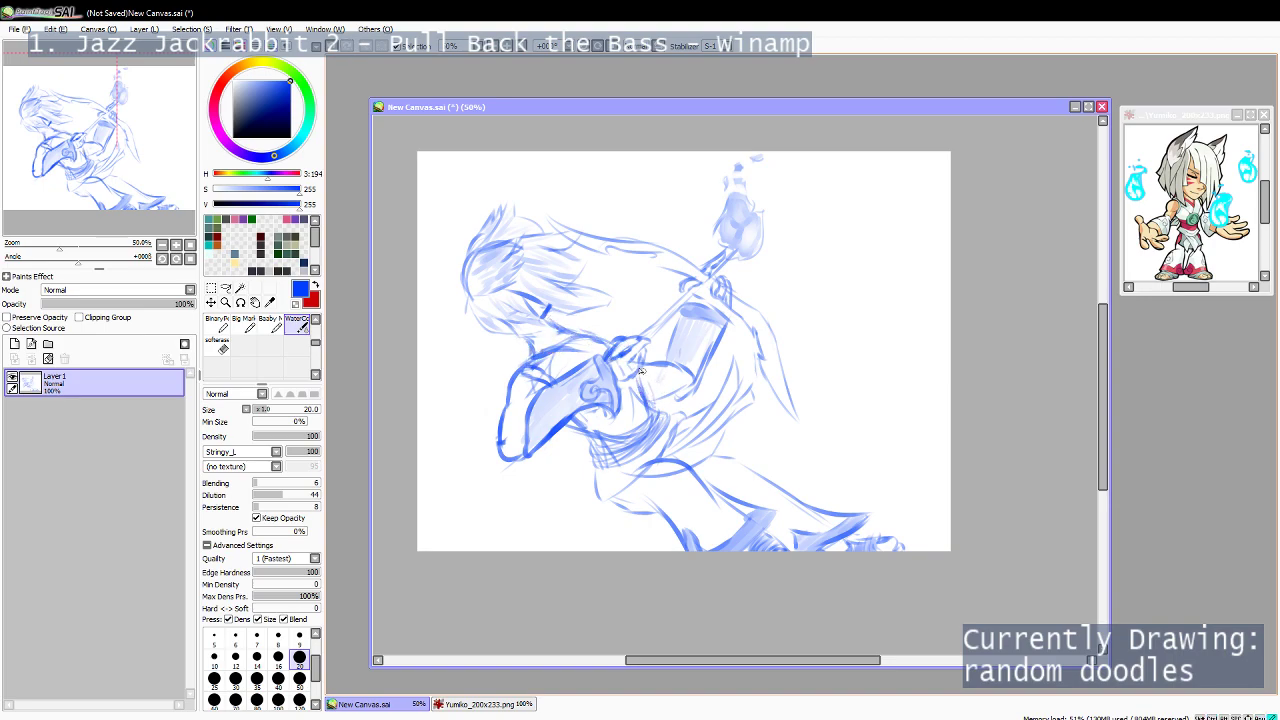
key("e")
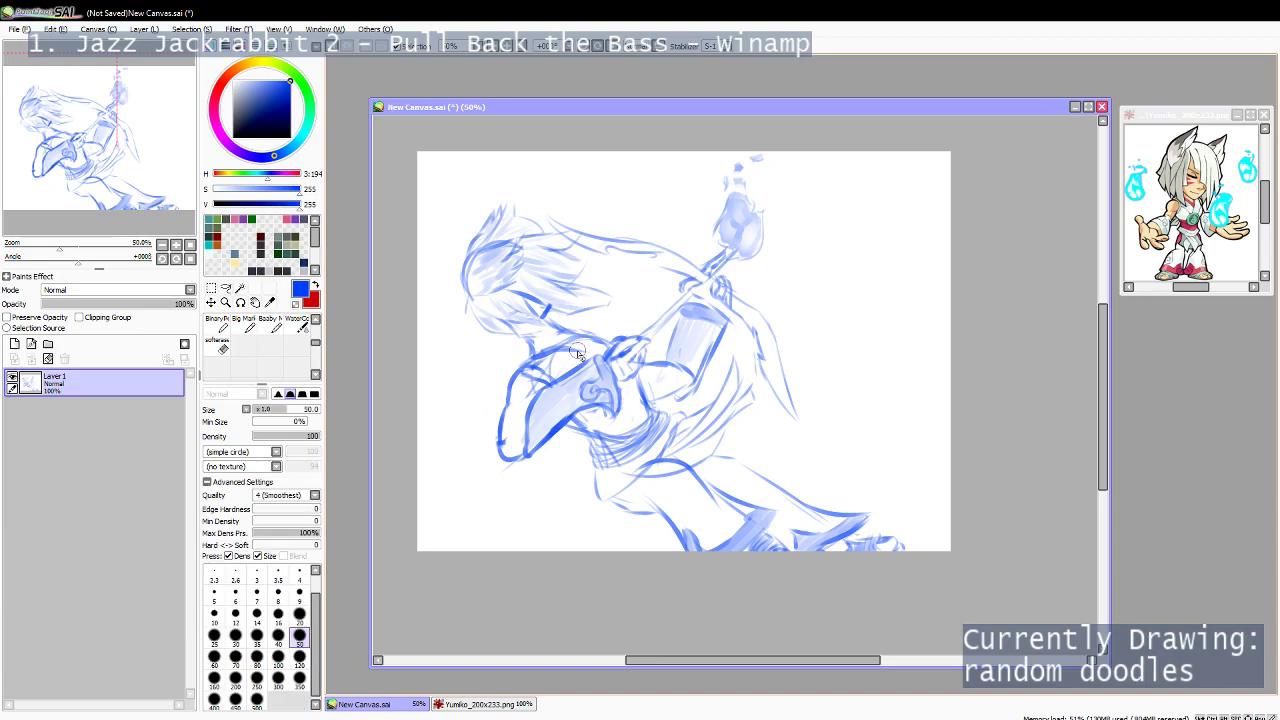
key("e")
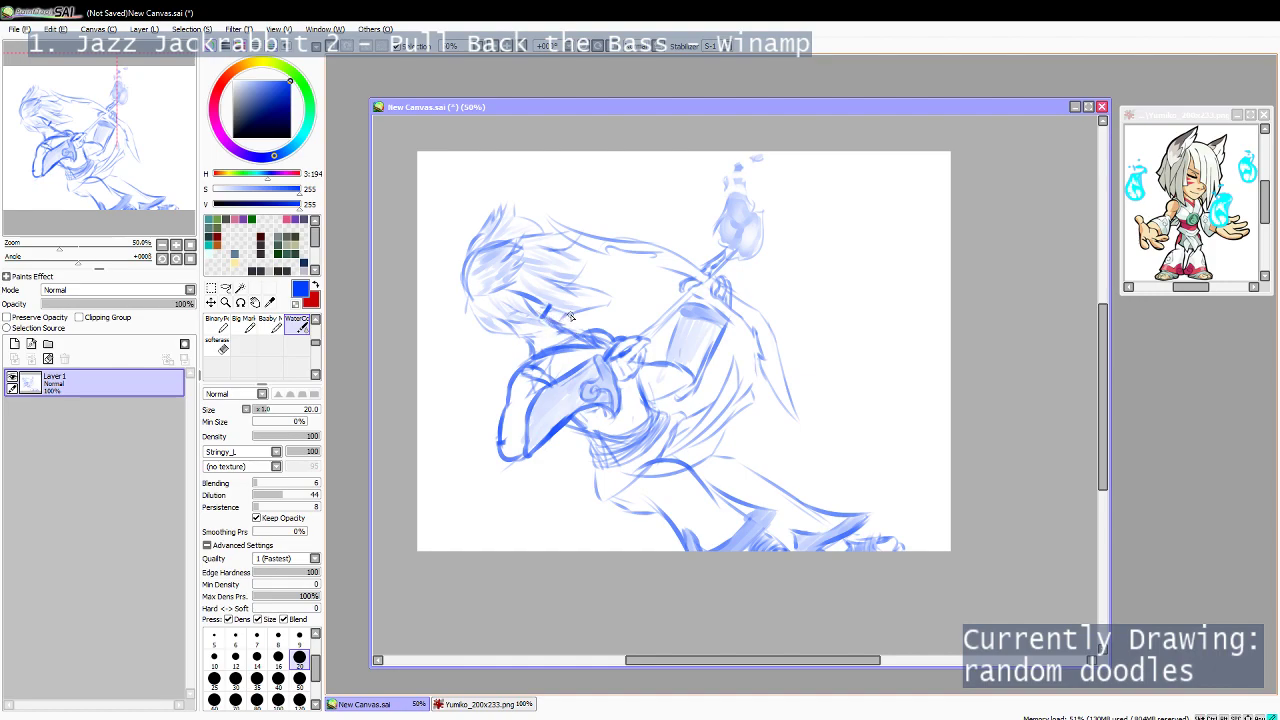
Erase the heavy stroke at the side of the face and rework the area with smaller marks and light marker shading.
key("e")
key("b")
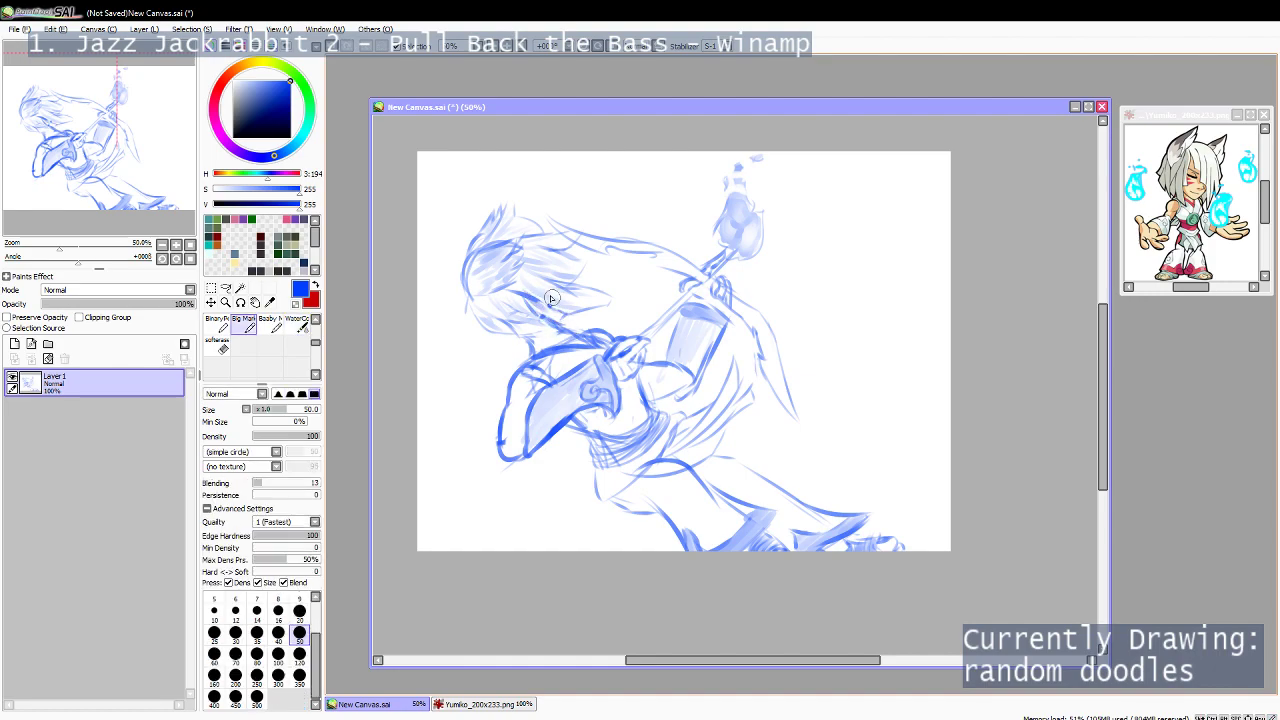
key("c")
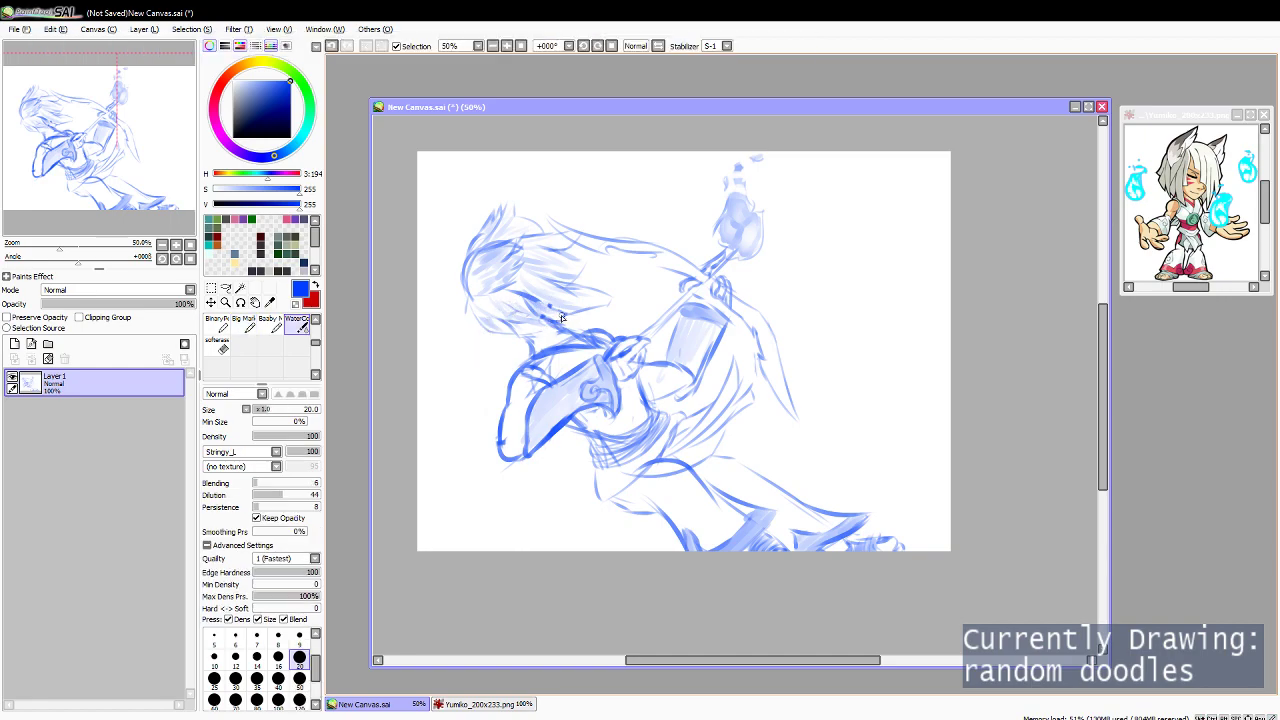
key("e")
key("c")
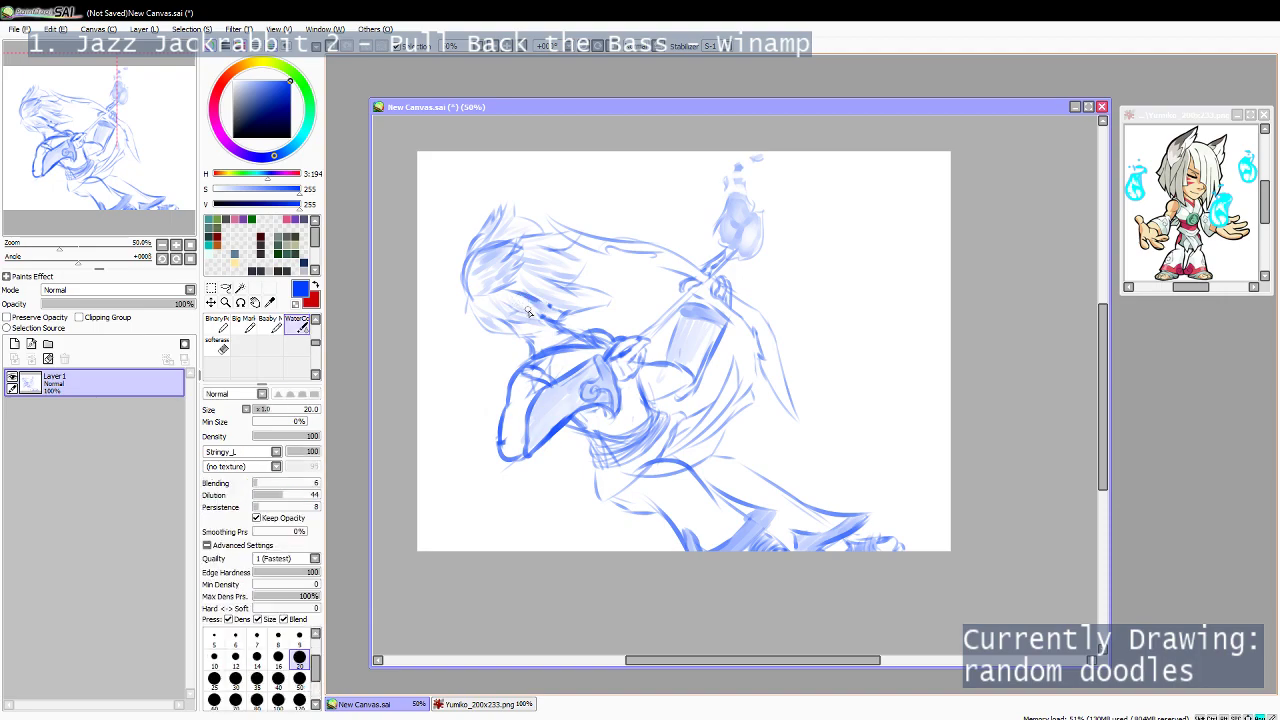
key("e")
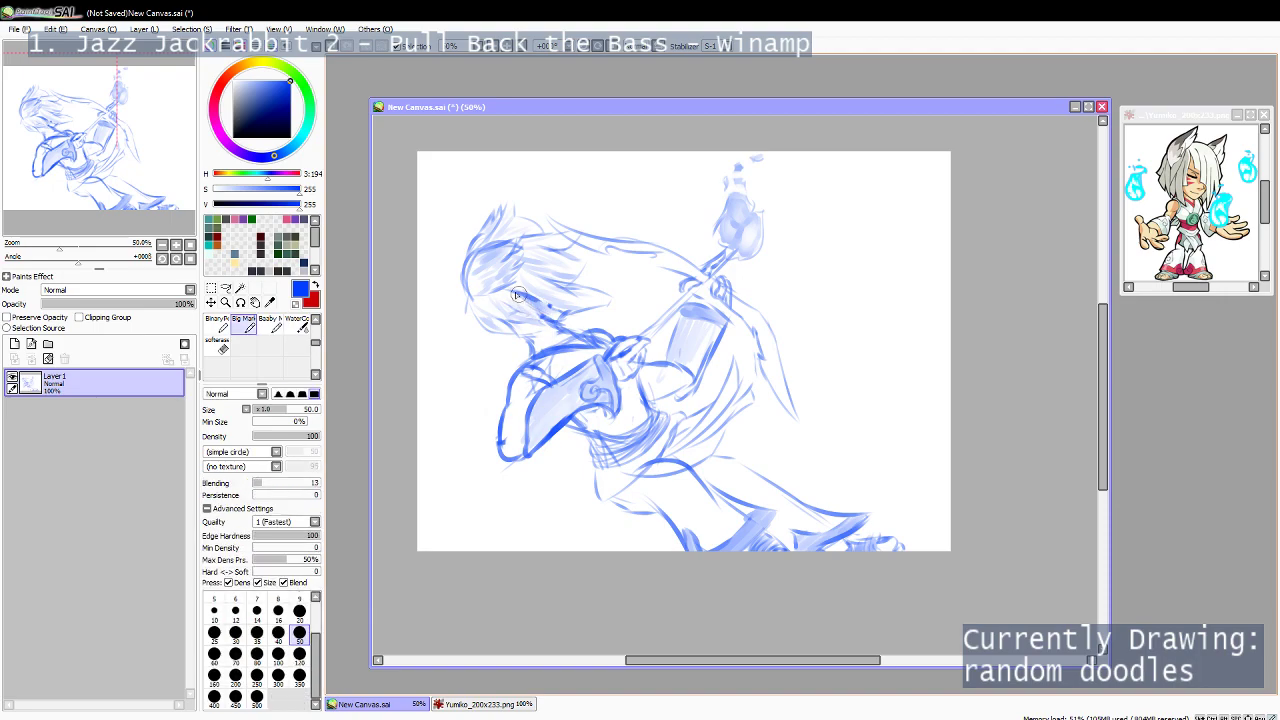
Darken the hair outline and its spiky top, and shade the strands over the head with the Big Marker brush.
key("c")
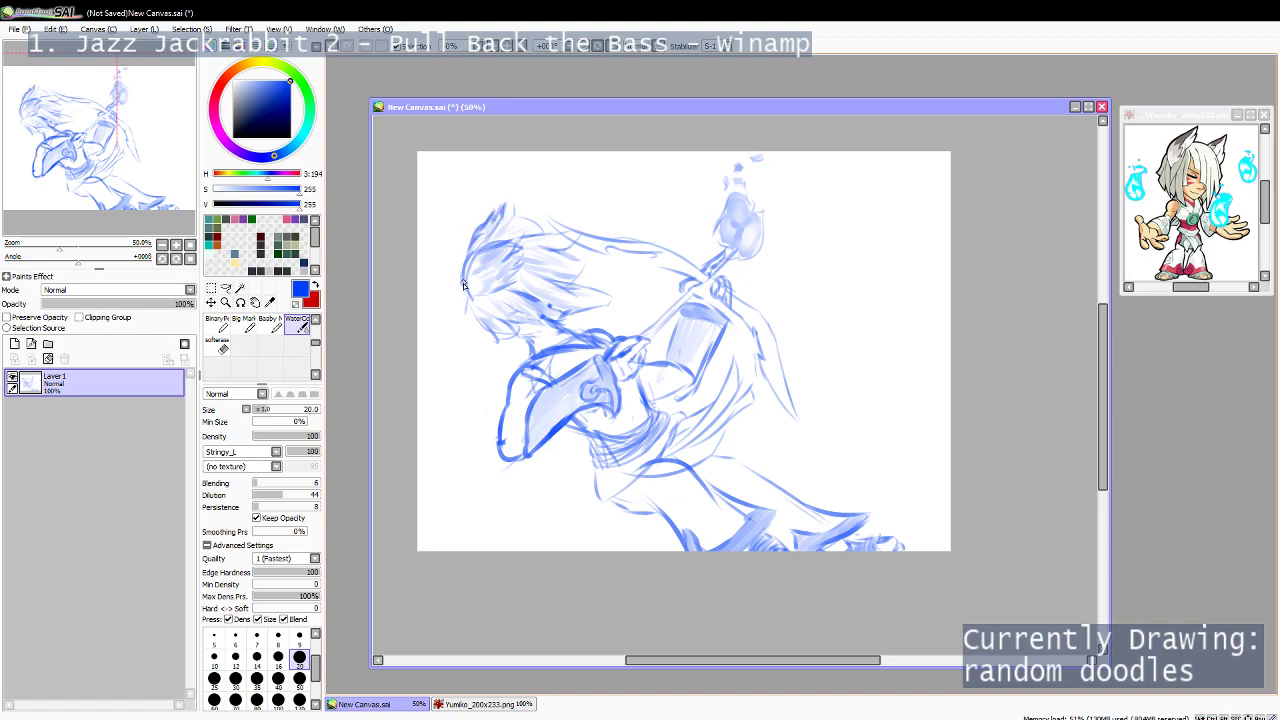
mouse_move(506, 256)
left_mouse_down()
mouse_move(540, 241)
mouse_move(520, 267)
left_mouse_up()
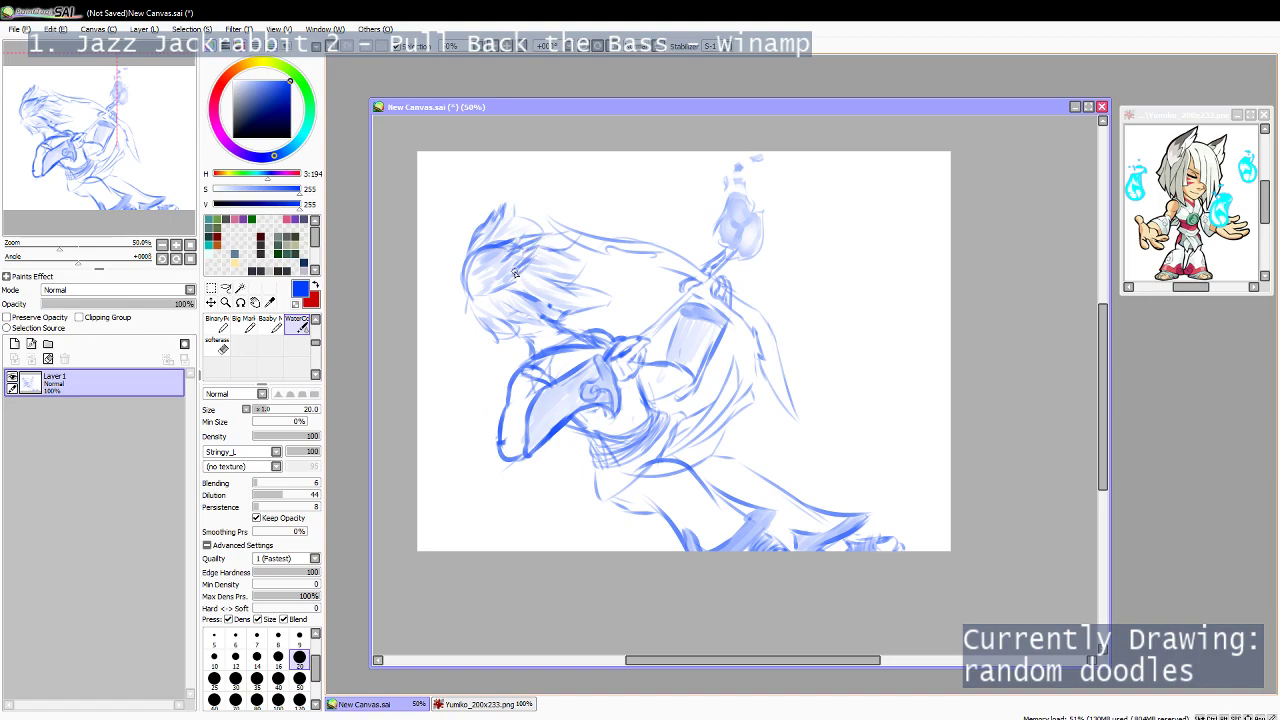
key("b")
mouse_move(501, 274)
left_mouse_down()
mouse_move(512, 282)
mouse_move(538, 245)
mouse_move(471, 262)
left_mouse_up()
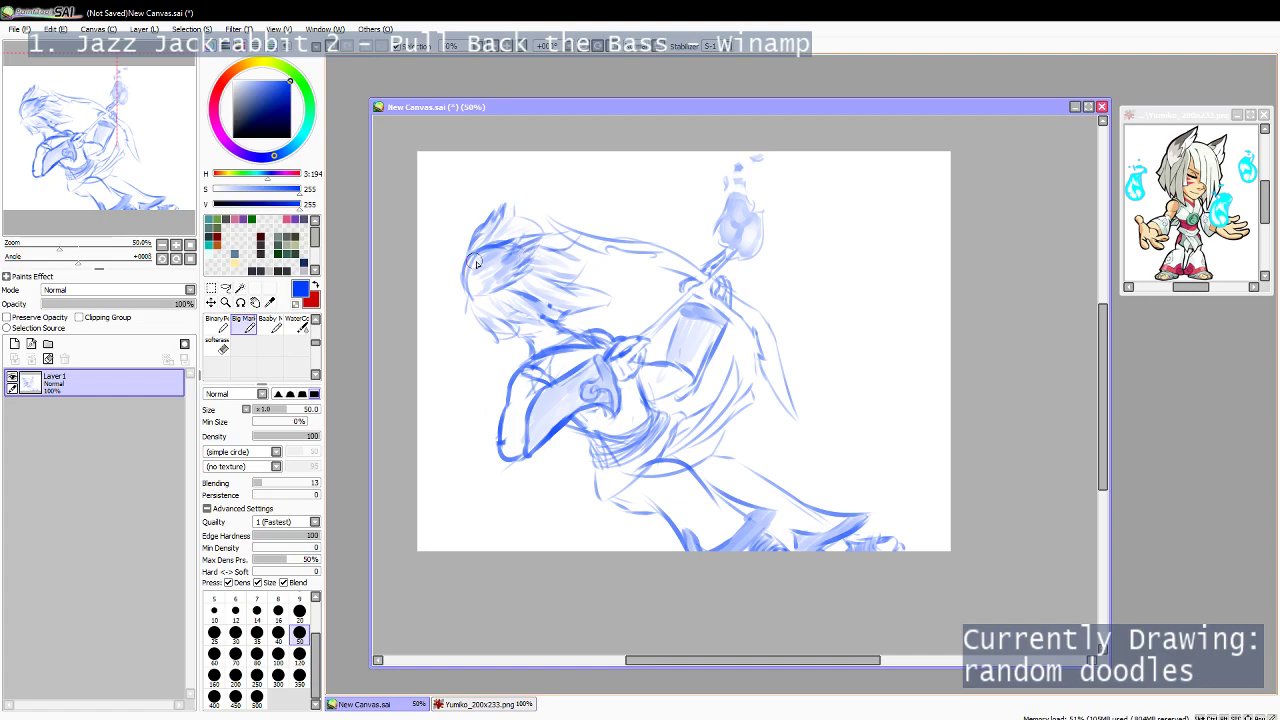
key("c")
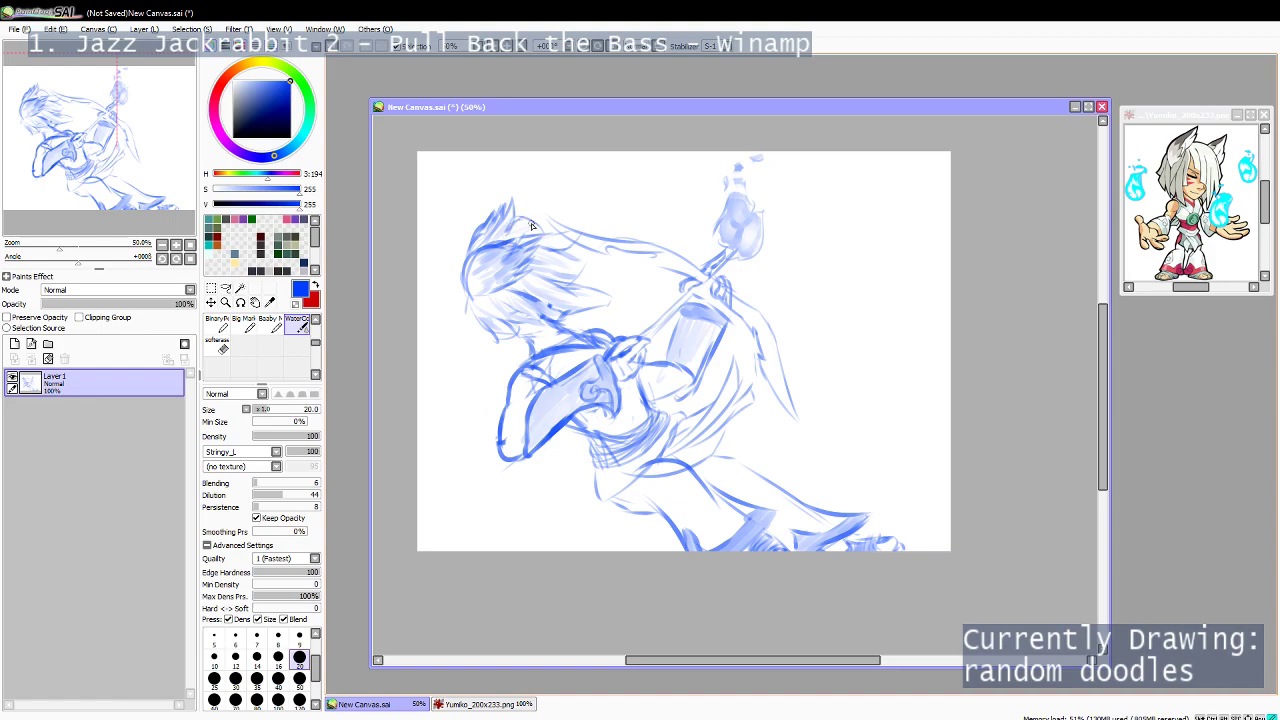
Clean up and redraw the upper line of the long strand sweeping from the back of the hair toward the shaft.
key("e")
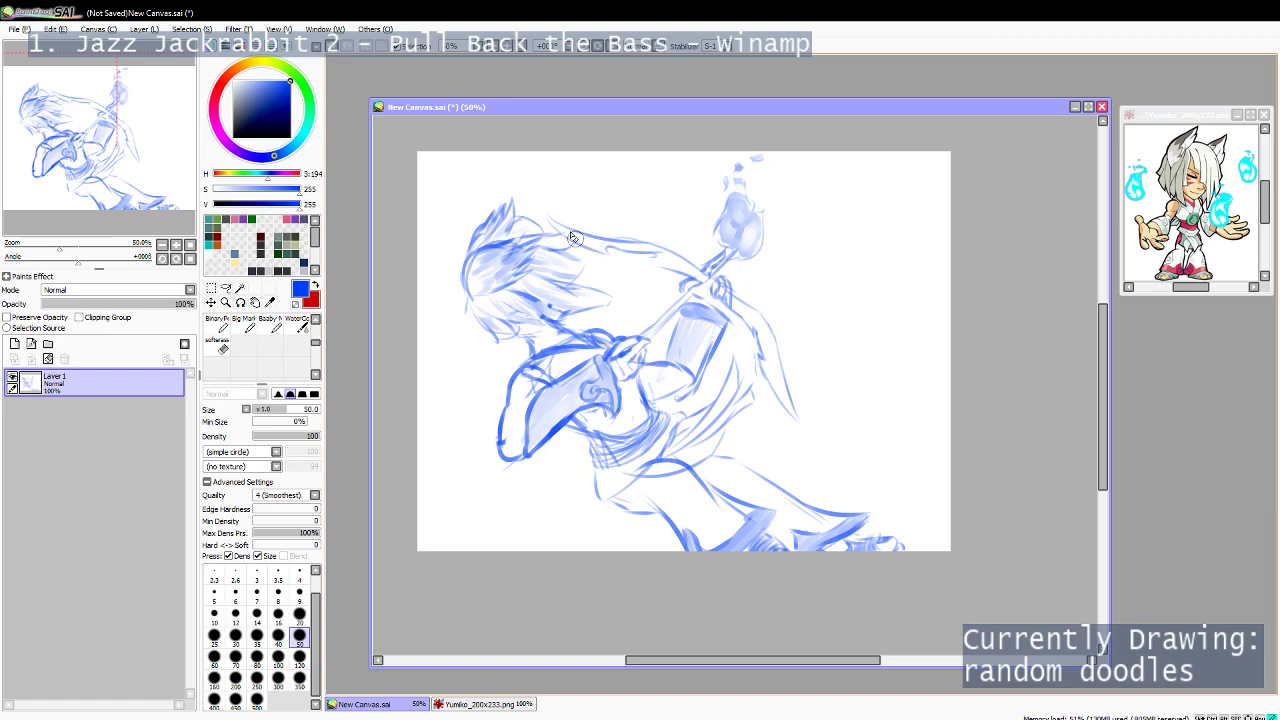
key("e")
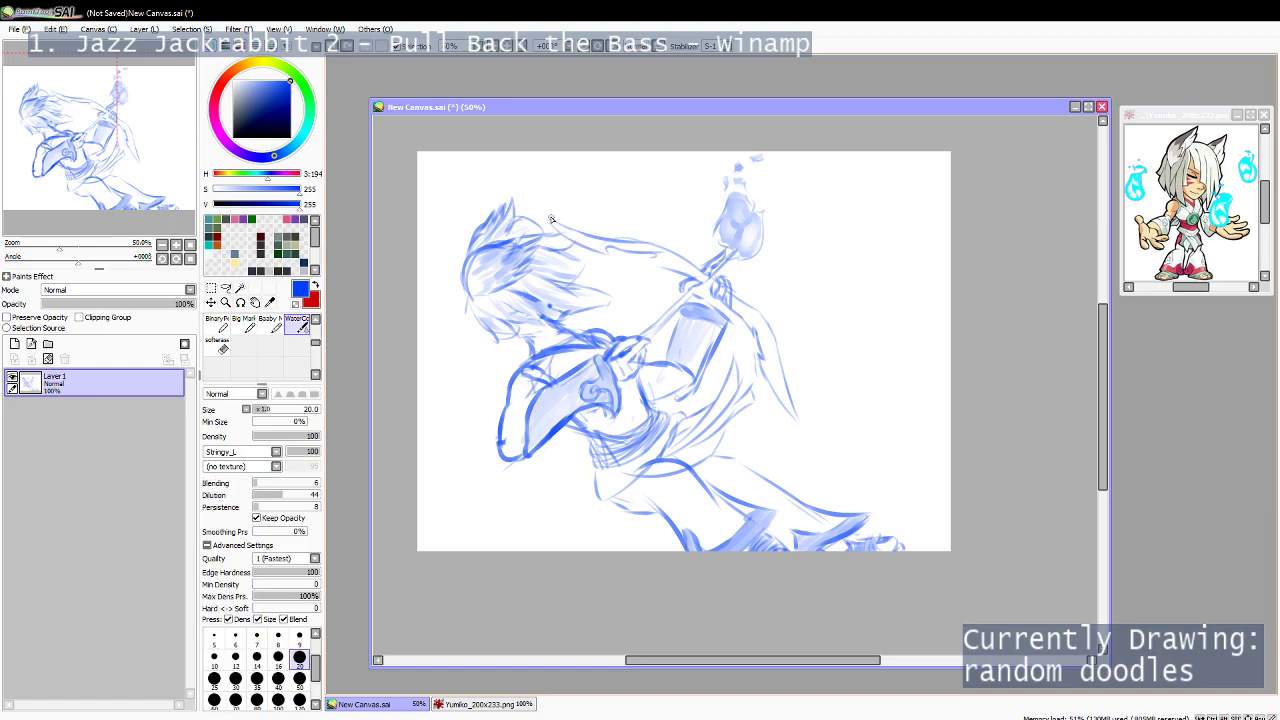
left_click_drag(547, 216, 612, 237)
key("ctrl+z")
key("e")
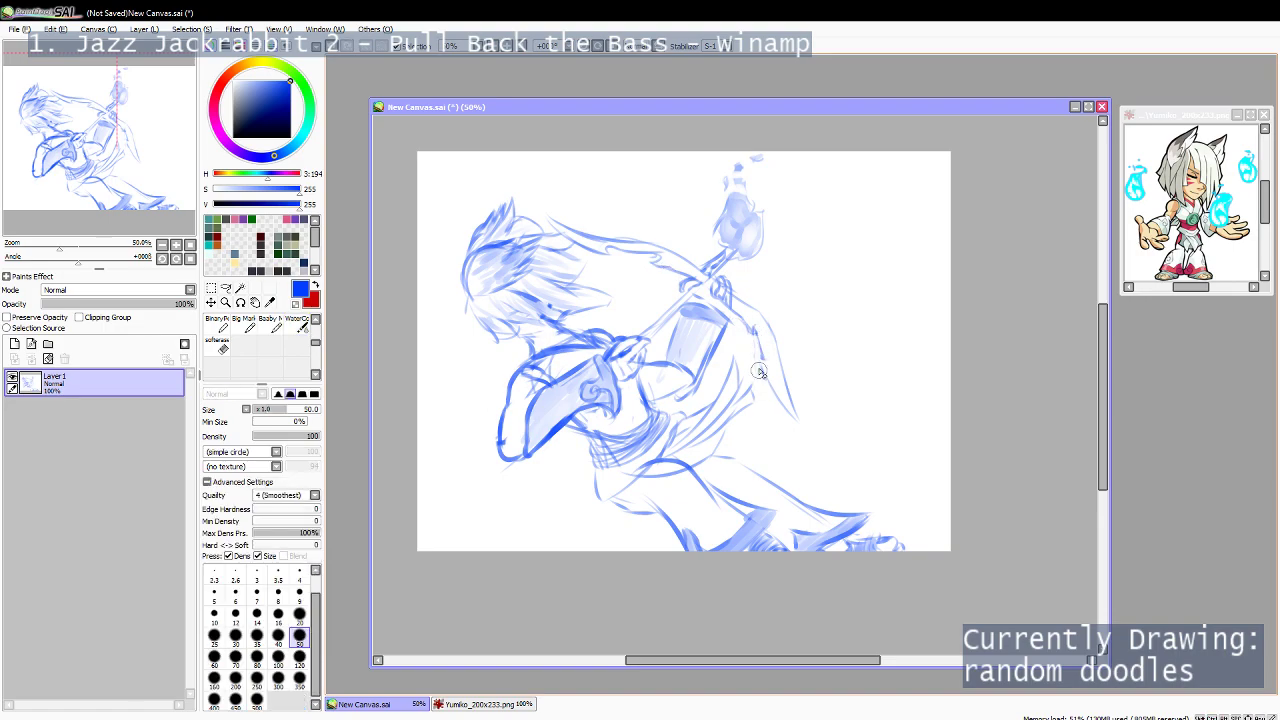
Sharpen the notched inner edge of the trailing strand below the flame, alternating between the watercolor brush and the eraser.
key("c")
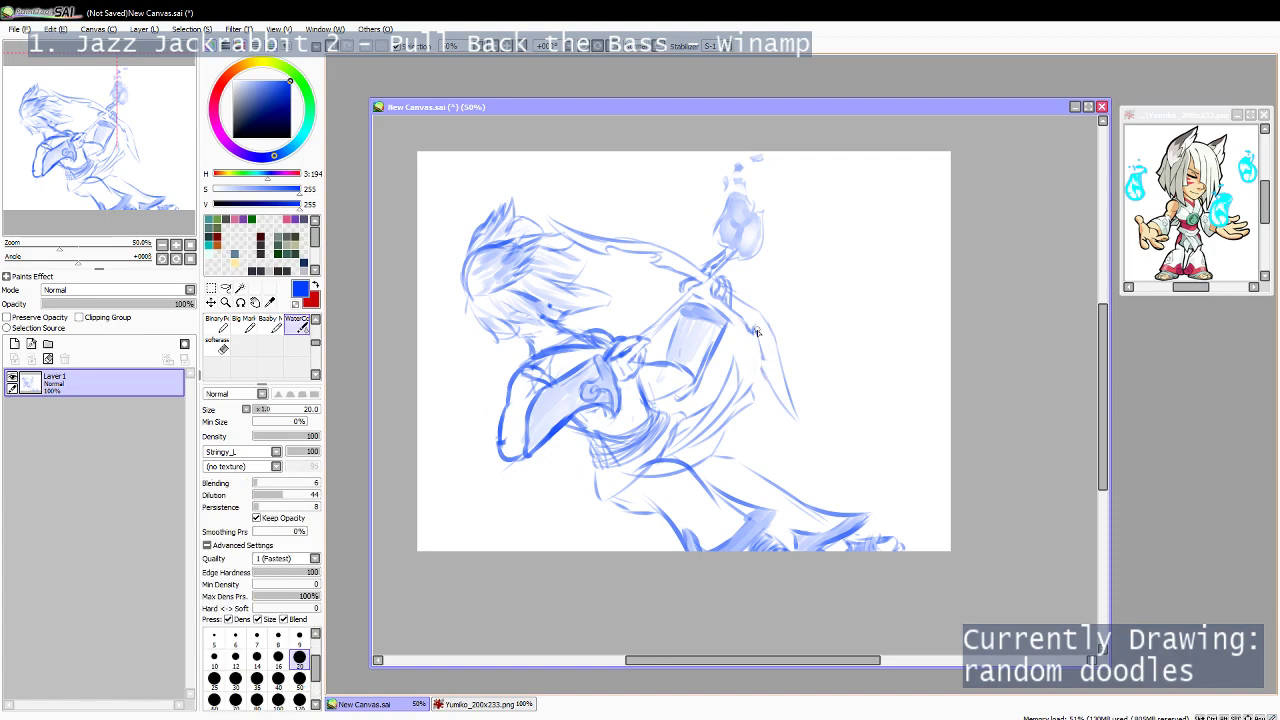
key("e")
left_click_drag(758, 340, 763, 352)
key("c")
key("e")
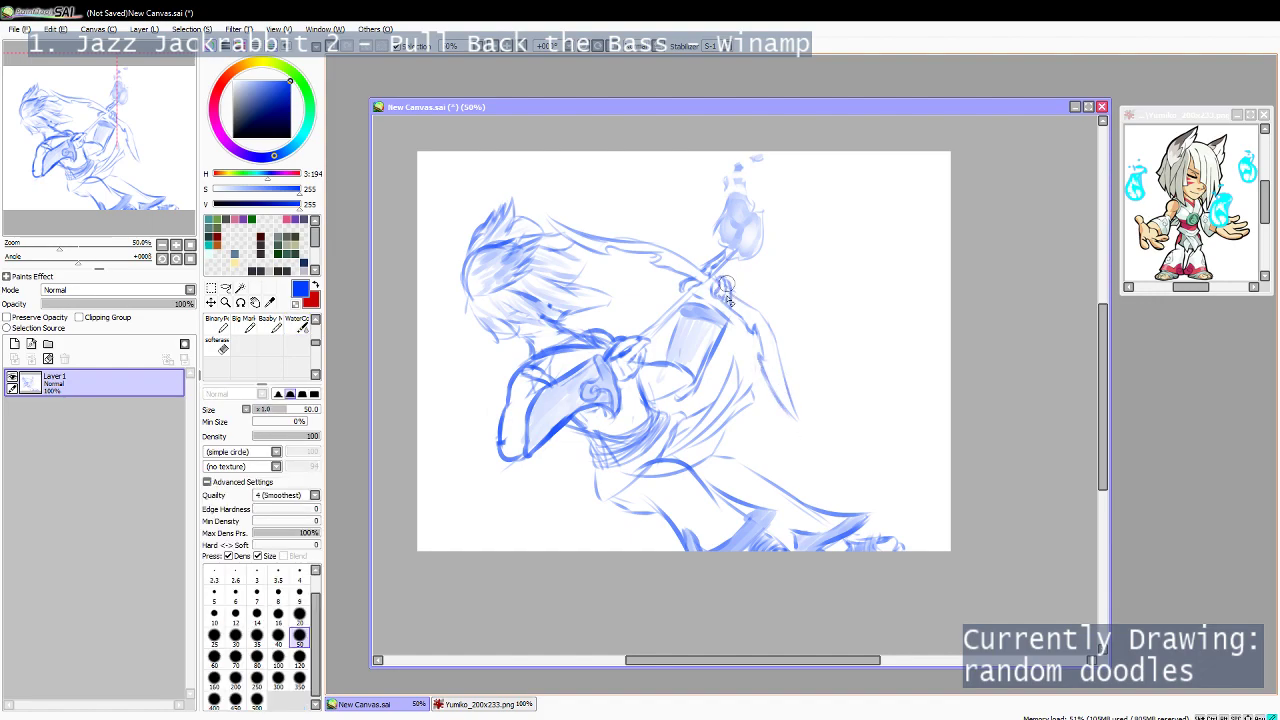
Darken the shaft's edges between the two hands and shade along it with the Big Marker brush.
key("c")
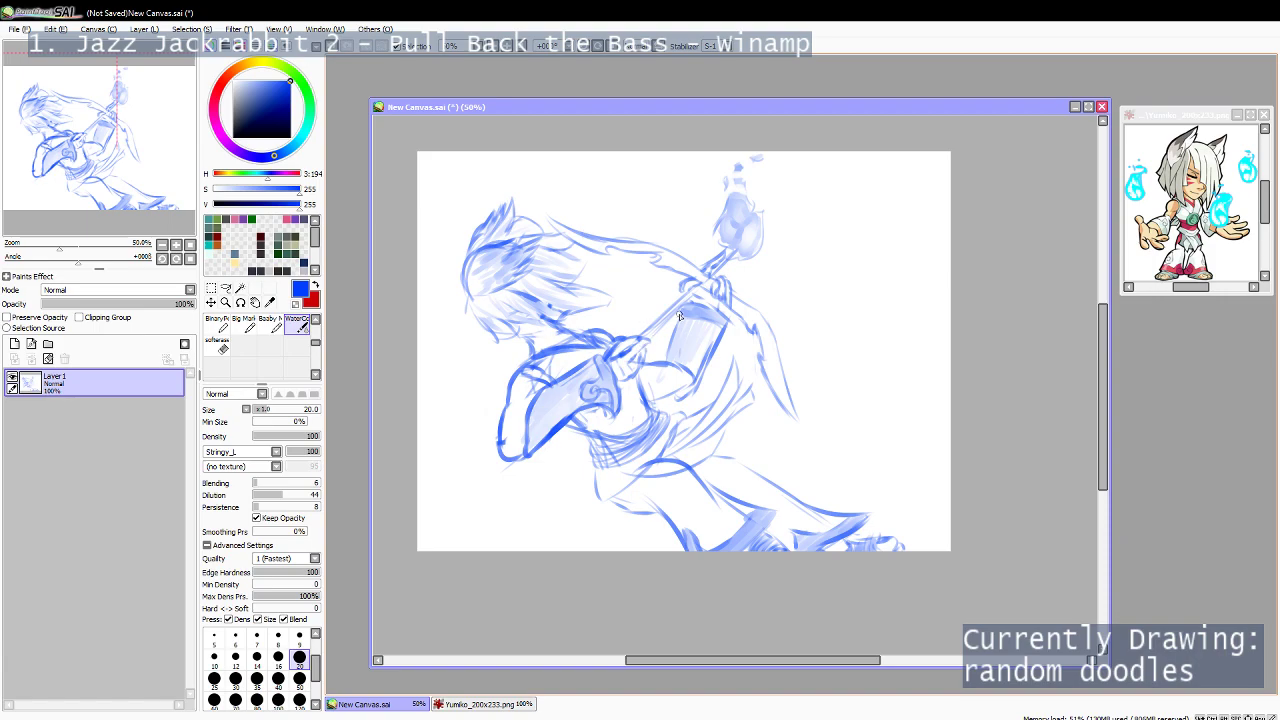
key("b")
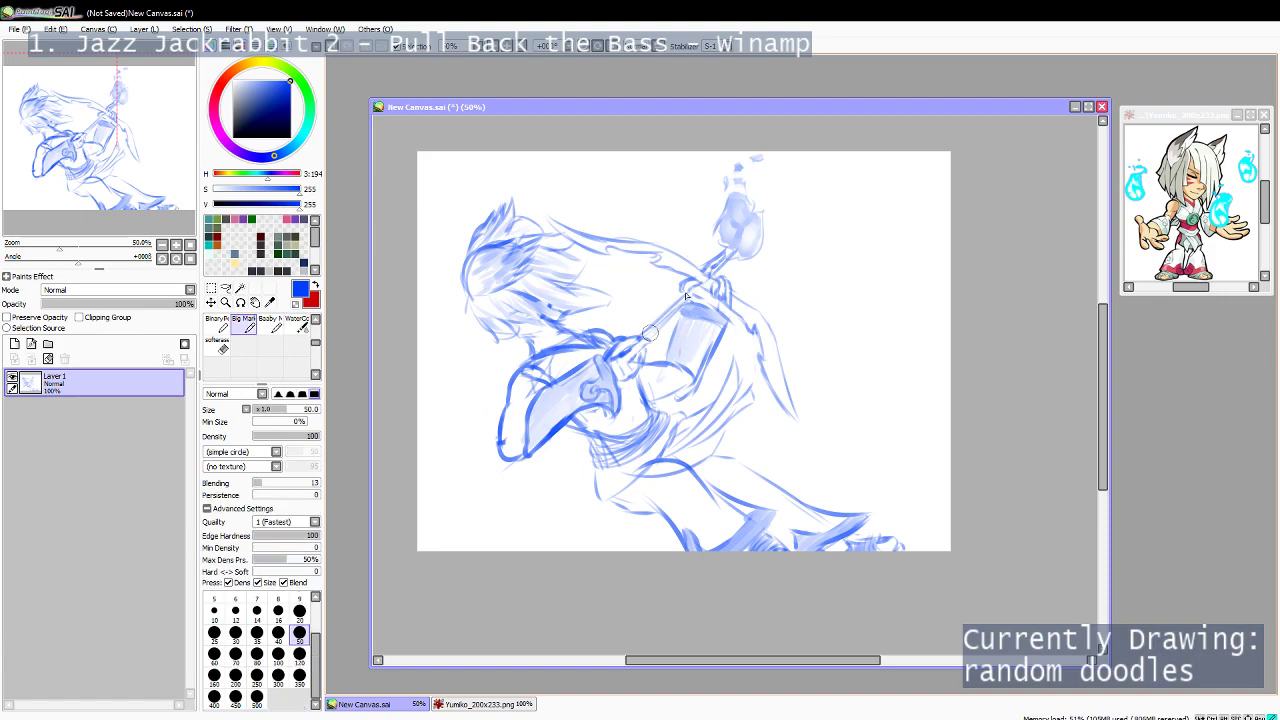
left_click_drag(704, 279, 648, 335)
key("c")
key("b")
key("c")
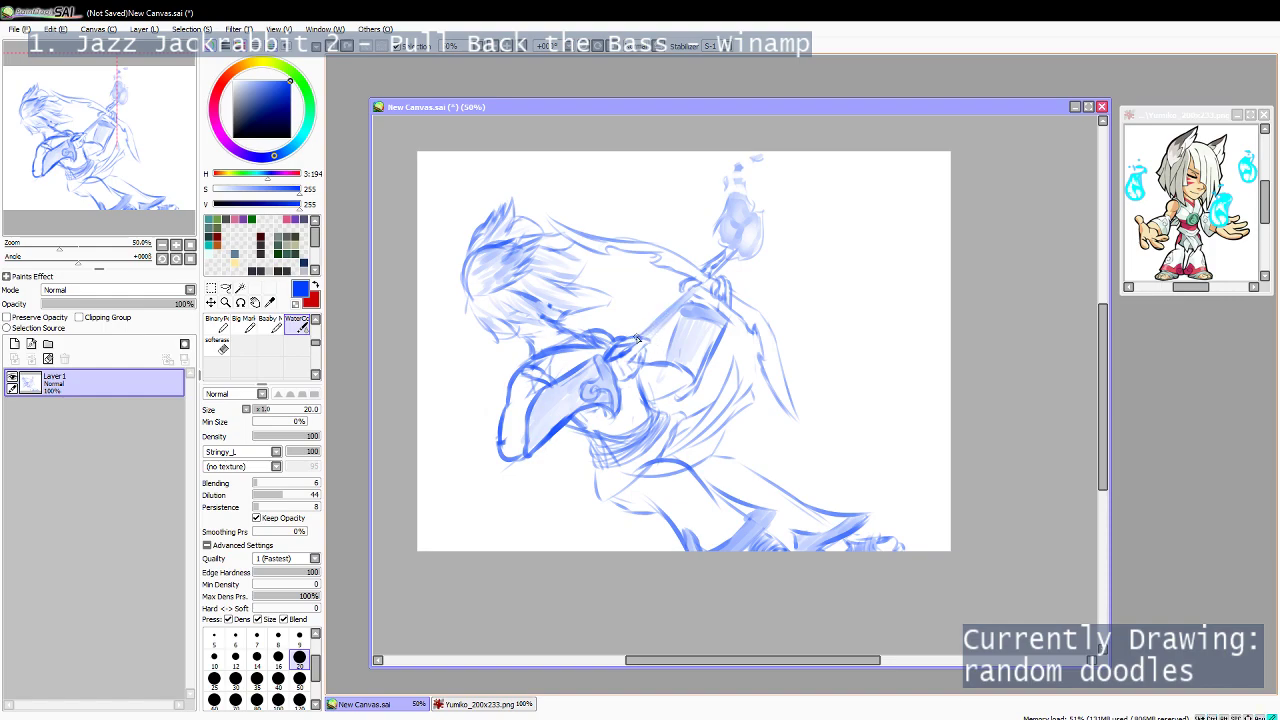
left_click_drag(652, 334, 697, 298)
Draw thin sweeping motion lines around the figure, above the hair and down the right side of the canvas.
left_click_drag(468, 212, 520, 176)
key("ctrl+z")
mouse_move(458, 223)
left_mouse_down()
mouse_move(484, 185)
mouse_move(559, 162)
mouse_move(610, 175)
left_mouse_up()
left_click_drag(852, 412, 828, 470)
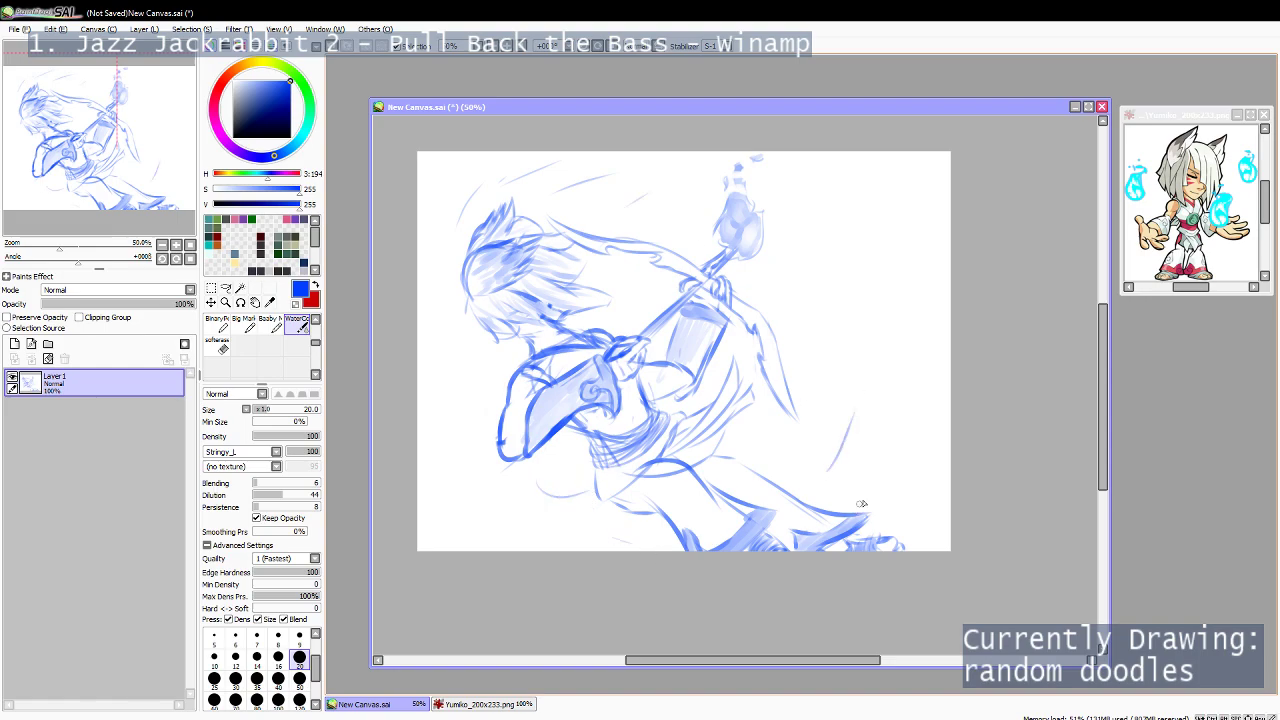
left_click_drag(918, 386, 908, 540)
left_click_drag(858, 198, 784, 328)
left_click_drag(858, 276, 849, 338)
Handwrite the title "Yumiko" in blue beside the flame in the canvas's upper right.
mouse_move(800, 172)
left_mouse_down()
mouse_move(804, 198)
mouse_move(822, 178)
mouse_move(870, 211)
left_mouse_up()
left_click(863, 177)
mouse_move(881, 190)
left_mouse_down()
mouse_move(884, 211)
mouse_move(893, 199)
left_mouse_up()
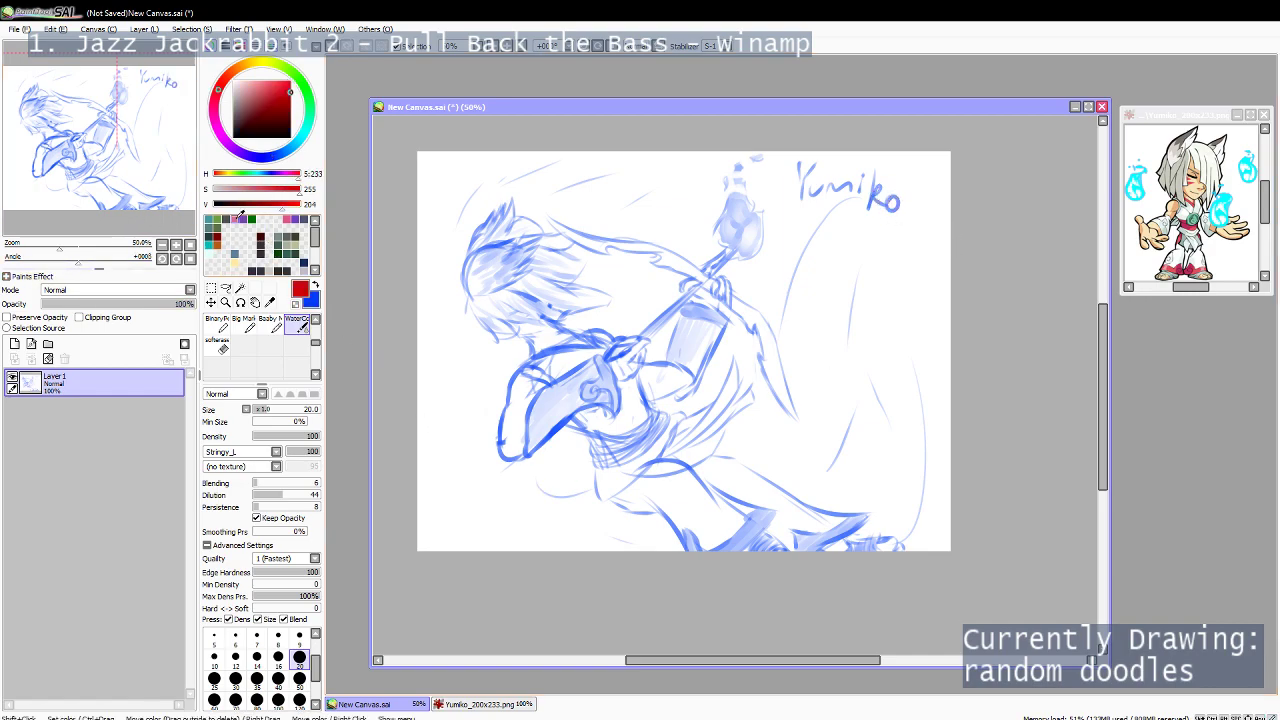
left_click(213, 241)
mouse_move(420, 508)
left_mouse_down()
mouse_move(421, 540)
mouse_move(424, 522)
mouse_move(443, 542)
left_mouse_up()
key("ctrl+z")
key("ctrl+z")
key("ctrl+z")
Add a new layer and try out signature placements, settling on a cyan signature in the canvas's lower right corner.
left_click(14, 343)
left_click_drag(428, 162, 428, 196)
key("ctrl+z")
mouse_move(428, 477)
left_mouse_down()
mouse_move(428, 535)
mouse_move(431, 505)
left_mouse_up()
mouse_move(432, 505)
left_mouse_down()
mouse_move(463, 540)
mouse_move(470, 519)
mouse_move(448, 508)
mouse_move(468, 536)
mouse_move(470, 500)
mouse_move(486, 532)
left_mouse_up()
key("ctrl+z")
key("ctrl+z")
key("ctrl+z")
key("ctrl+z")
key("ctrl+z")
mouse_move(892, 520)
left_mouse_down()
mouse_move(897, 546)
mouse_move(886, 542)
mouse_move(913, 545)
mouse_move(931, 526)
left_mouse_up()
key("ctrl+z")
Set the signature layer's blending mode to Lumi & Shade and its opacity to 36%.
left_click(88, 290)
left_click(88, 358)
left_click(132, 304)
mouse_move(132, 307)
left_mouse_down()
mouse_move(107, 312)
mouse_move(140, 306)
left_mouse_up()
key("alt+Tab")
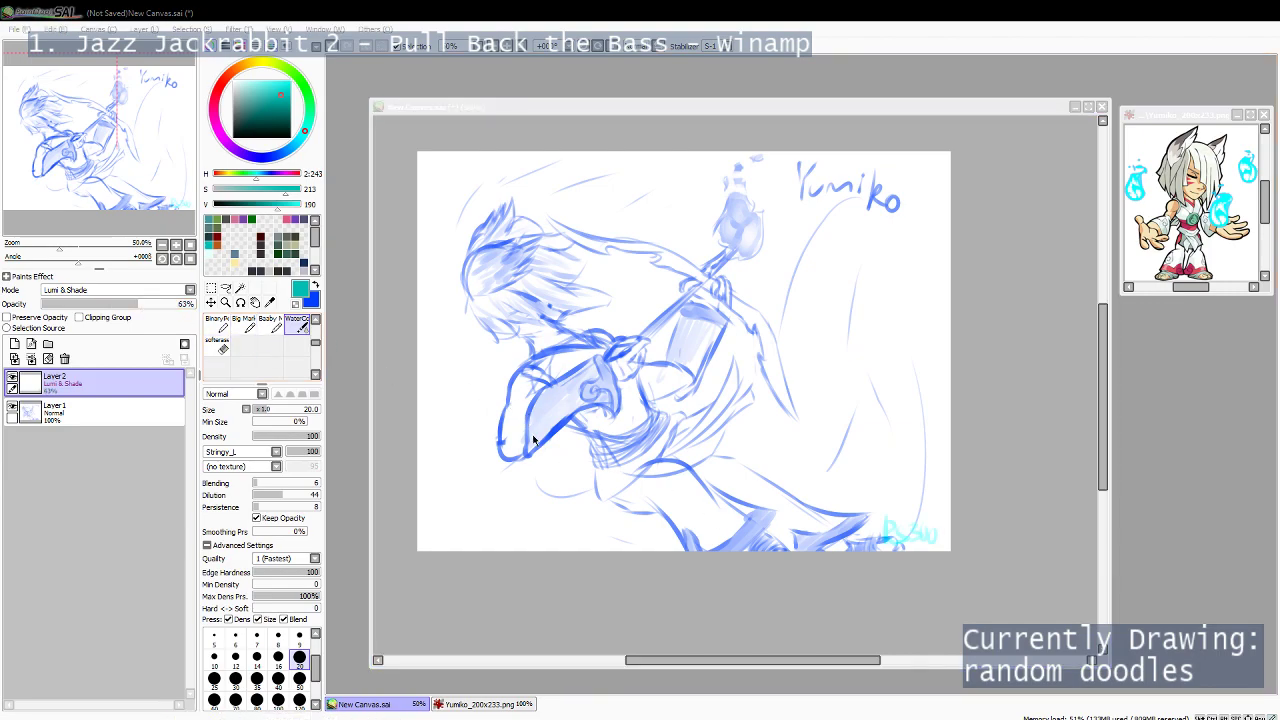
left_click(1004, 626)
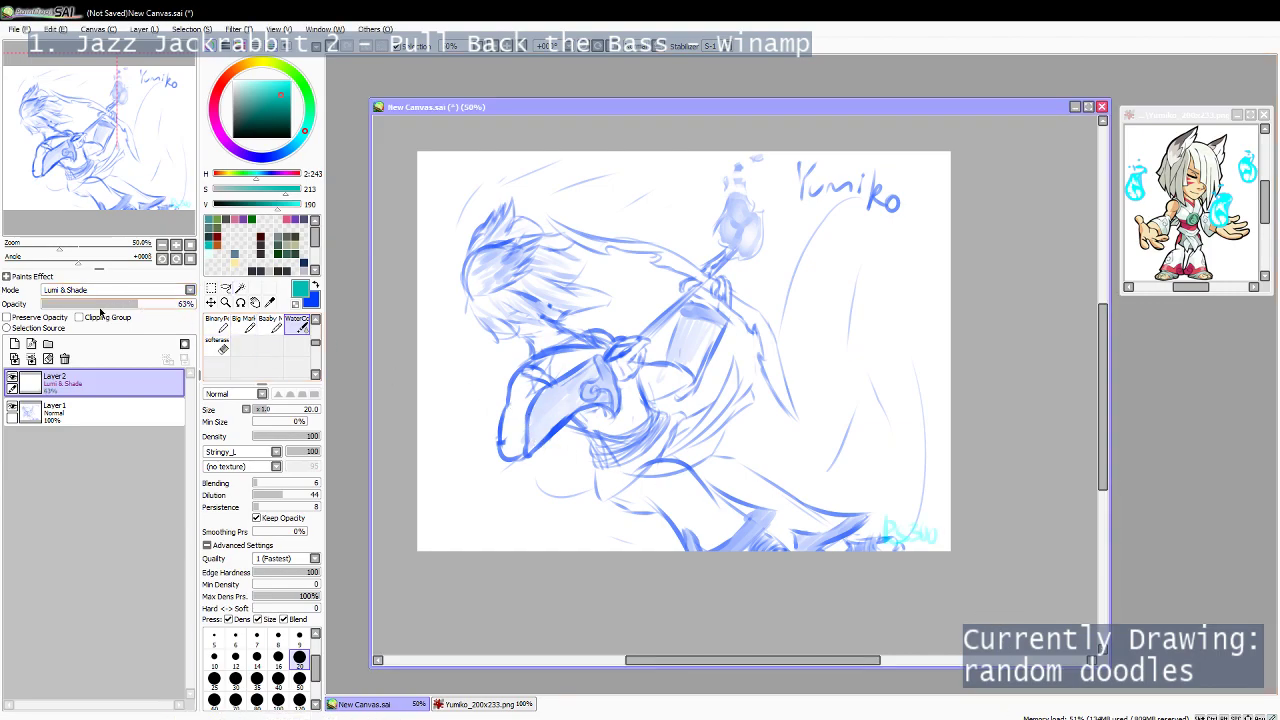
left_click_drag(116, 312, 97, 312)
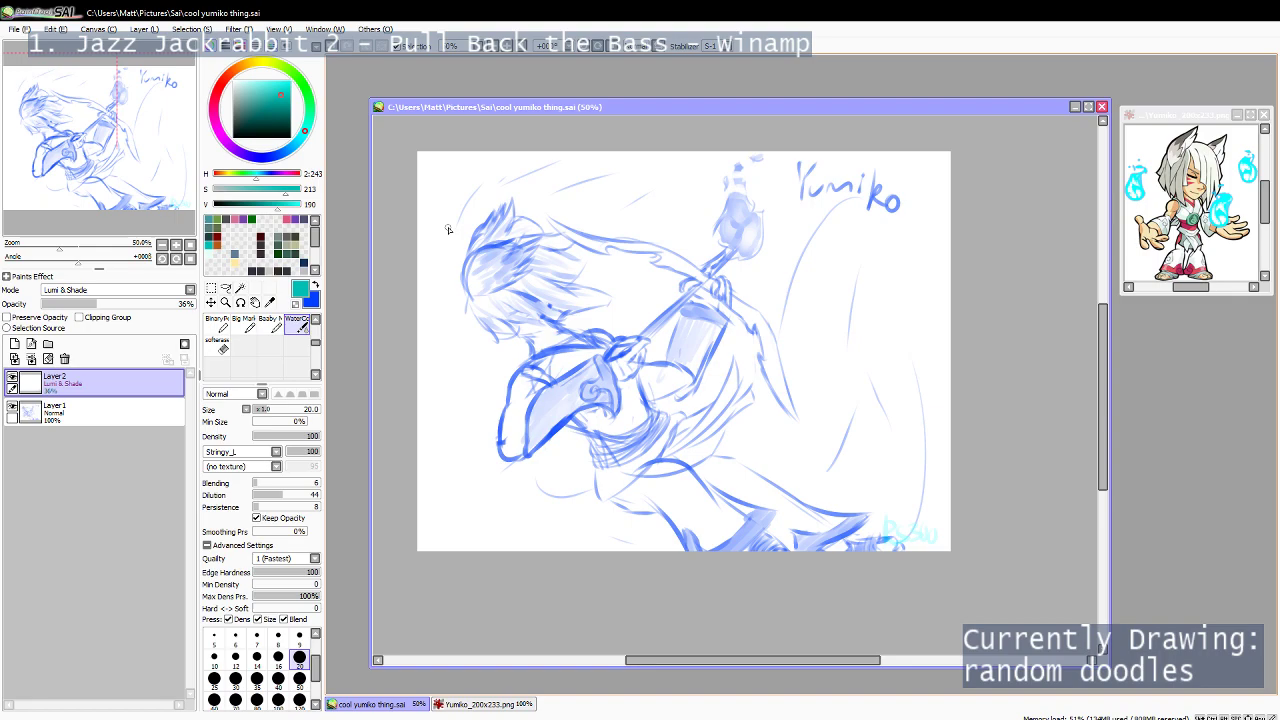
Return to Layer 1 with the blue color and shade the collar with the Big Marker brush.
key("m")
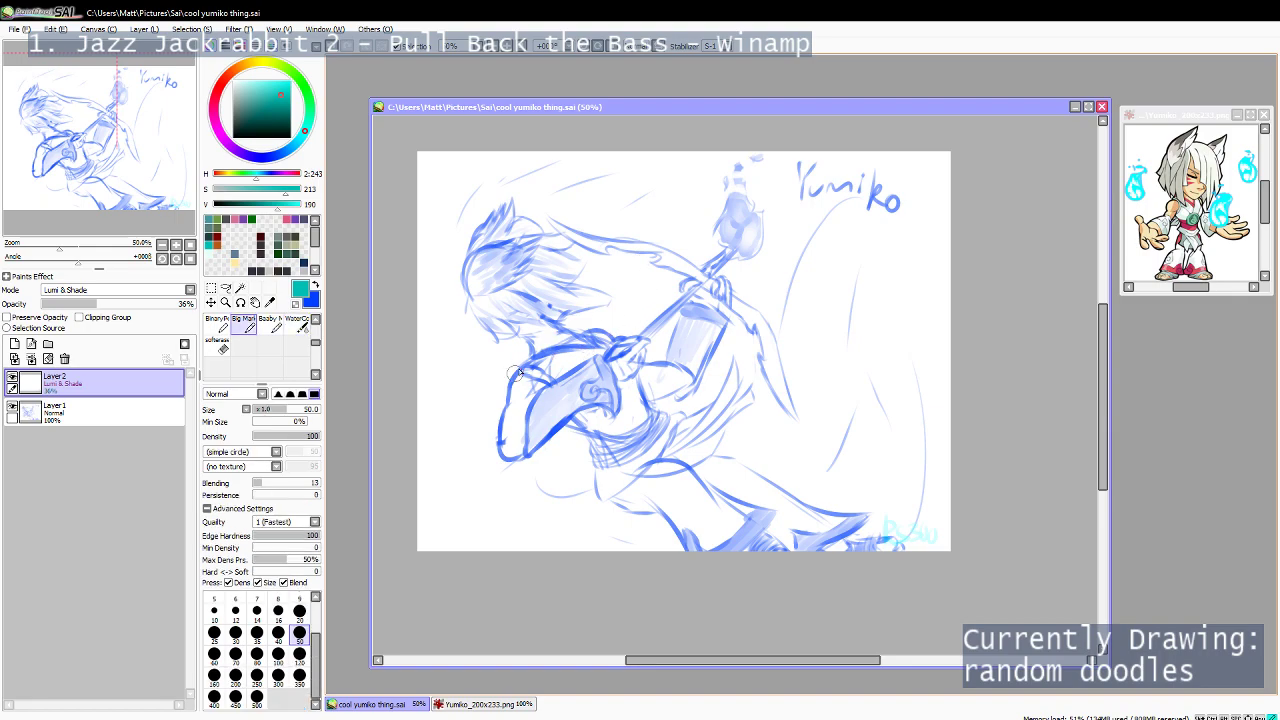
left_click(140, 412)
key("x")
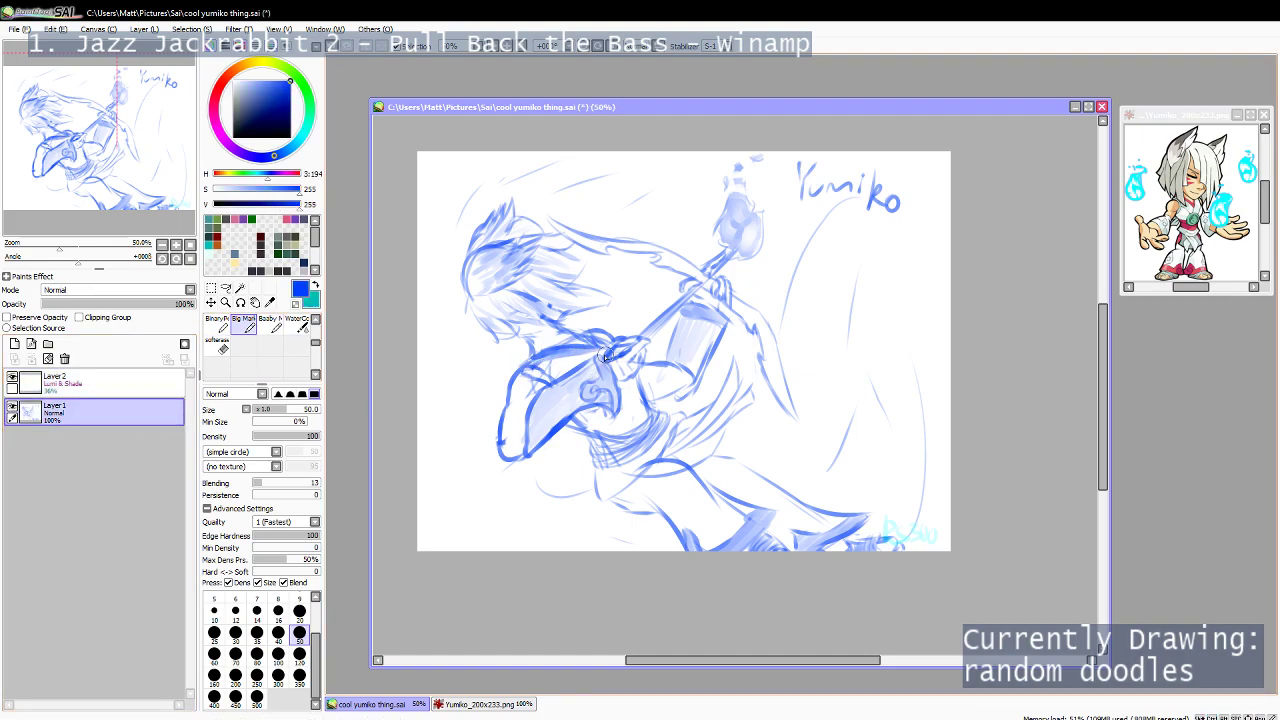
Darken the neck and collar lines, soften the mark beside the face with the Blur brush, and redraw strokes over it.
key("c")
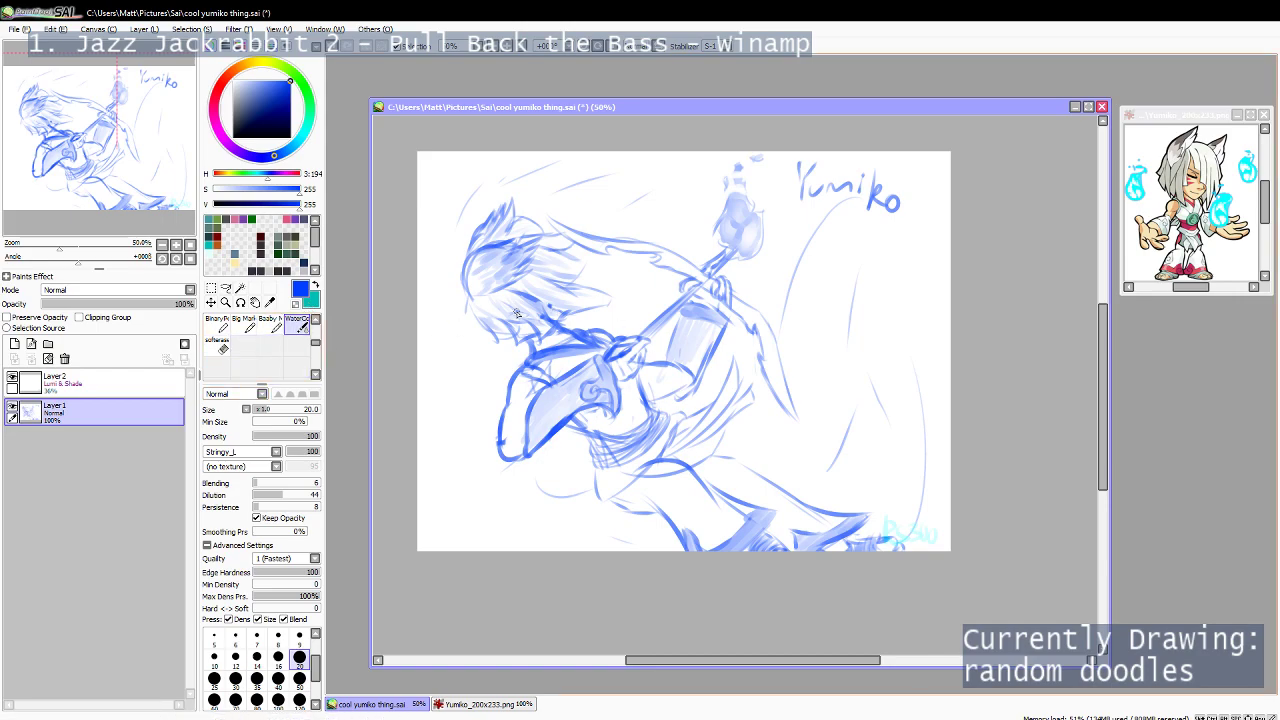
left_click(316, 318)
left_click(316, 318)
left_click(292, 345)
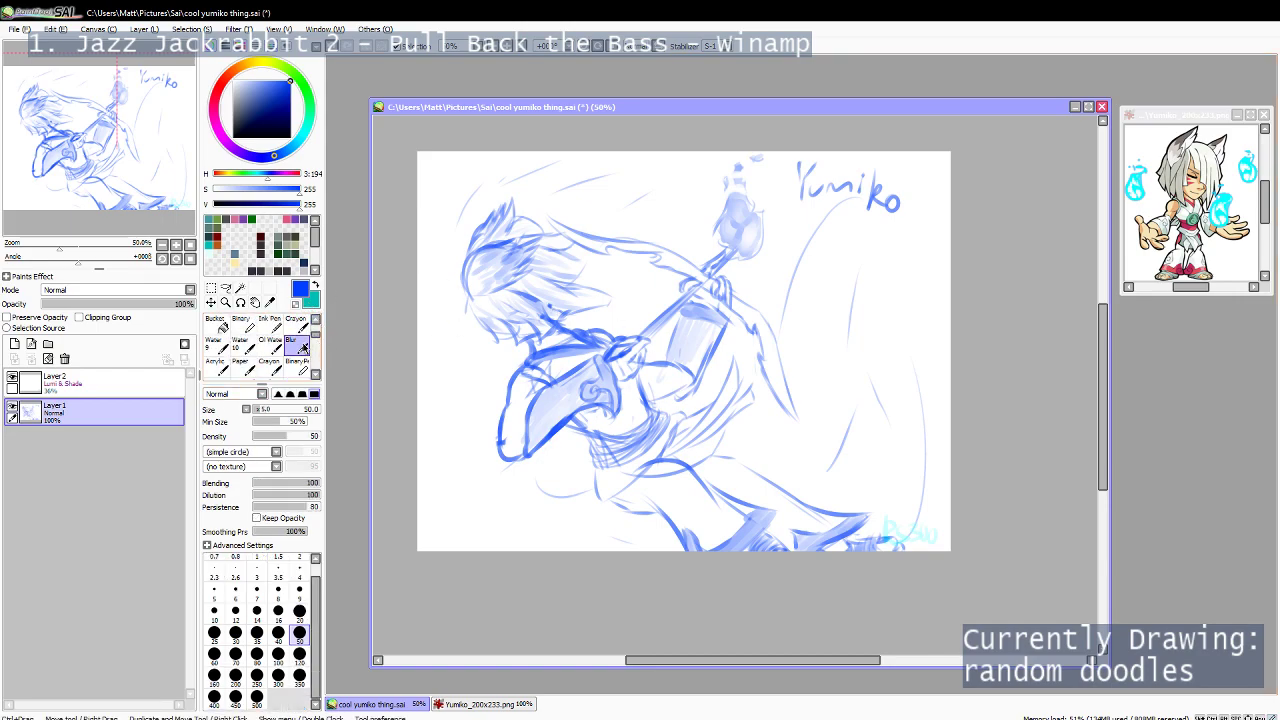
left_click_drag(556, 319, 550, 300)
key("b")
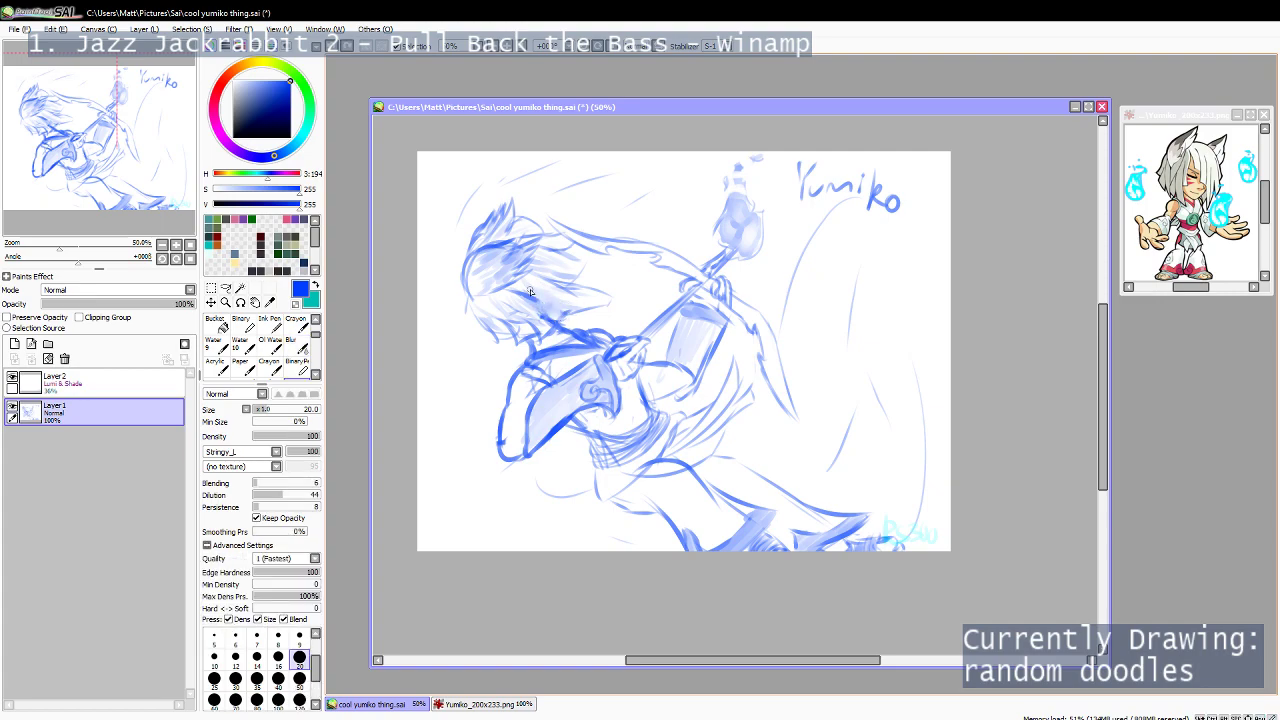
left_click_drag(527, 293, 560, 318)
key("ctrl+z")
key("ctrl+z")
key("m")
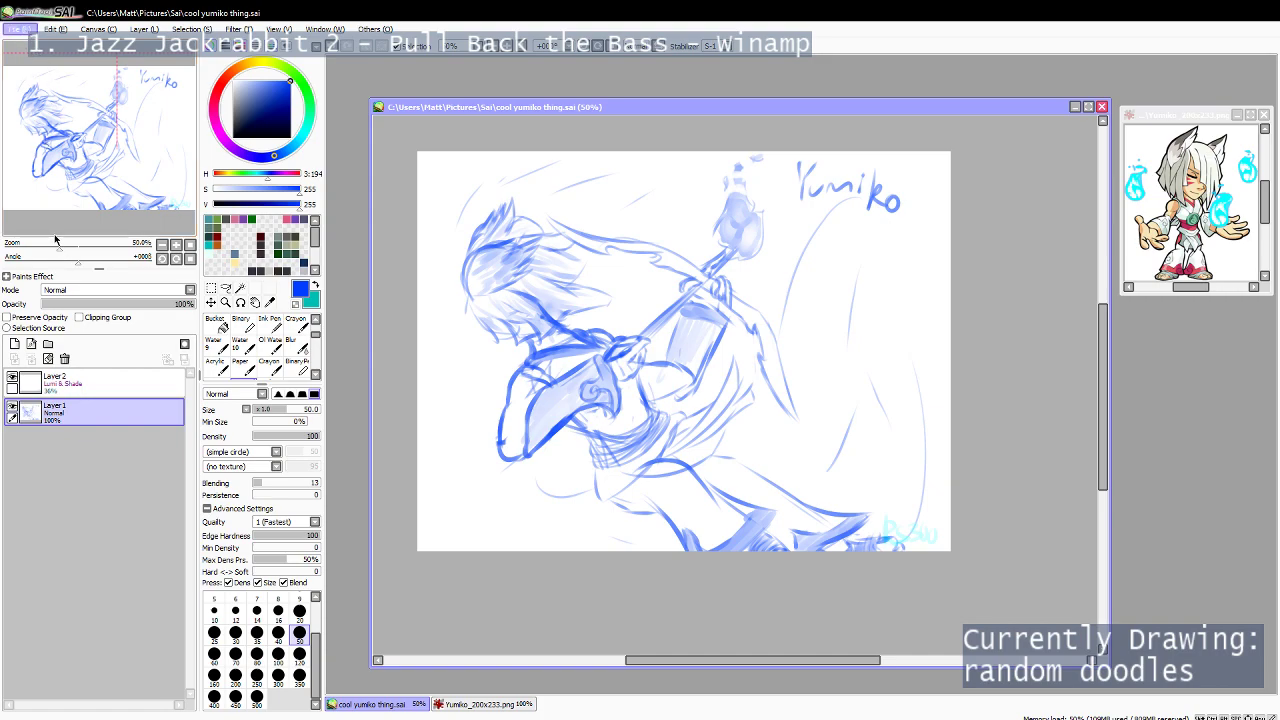
Close the saved Yumiko drawing and its reference image, and create a new blank canvas.
key("ctrl+w")
key("ctrl+w")
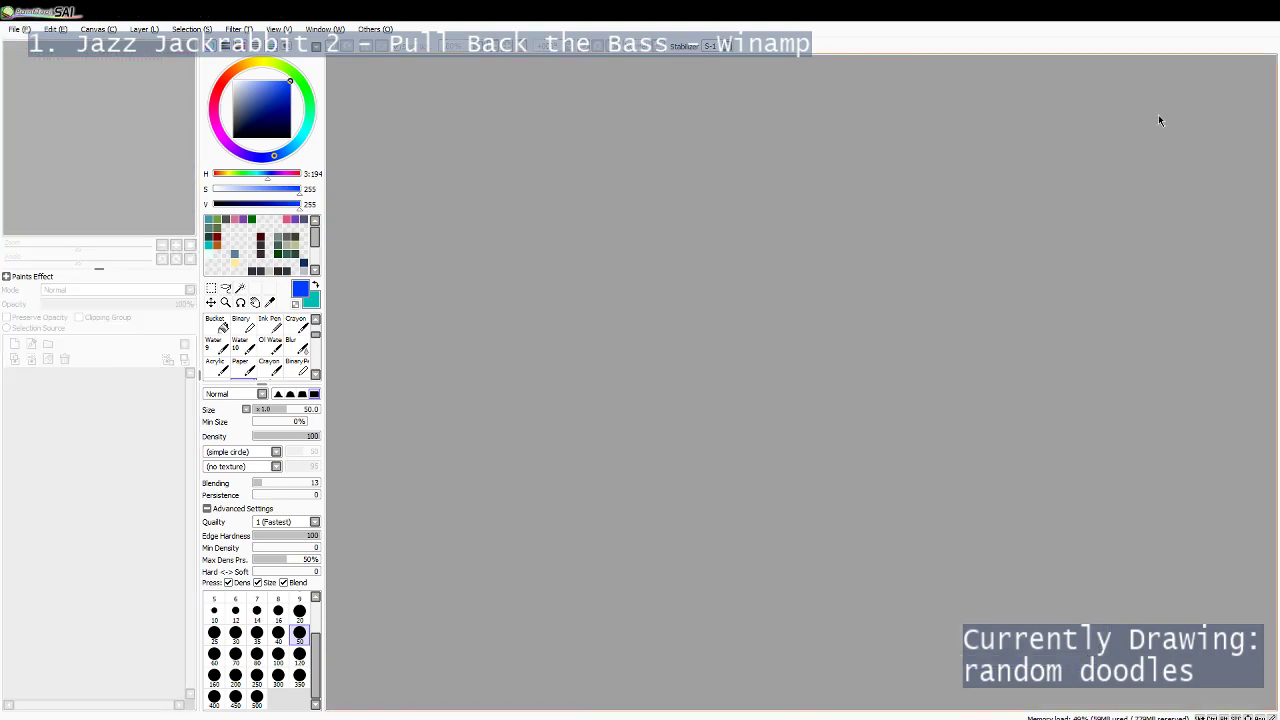
left_click(32, 45)
left_click(698, 424)
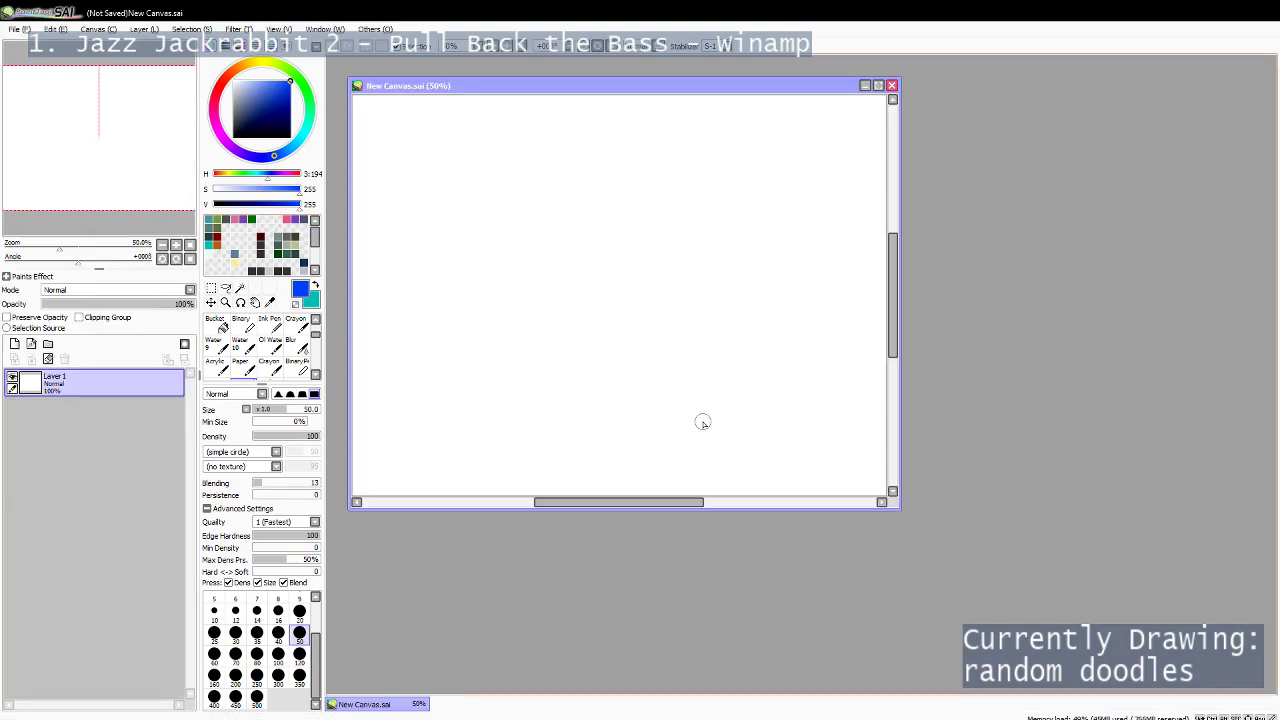
Choose the size 20 brush with the Stringy_L shape and set a fully saturated, bright light blue as its color.
key("c")
left_click(298, 143)
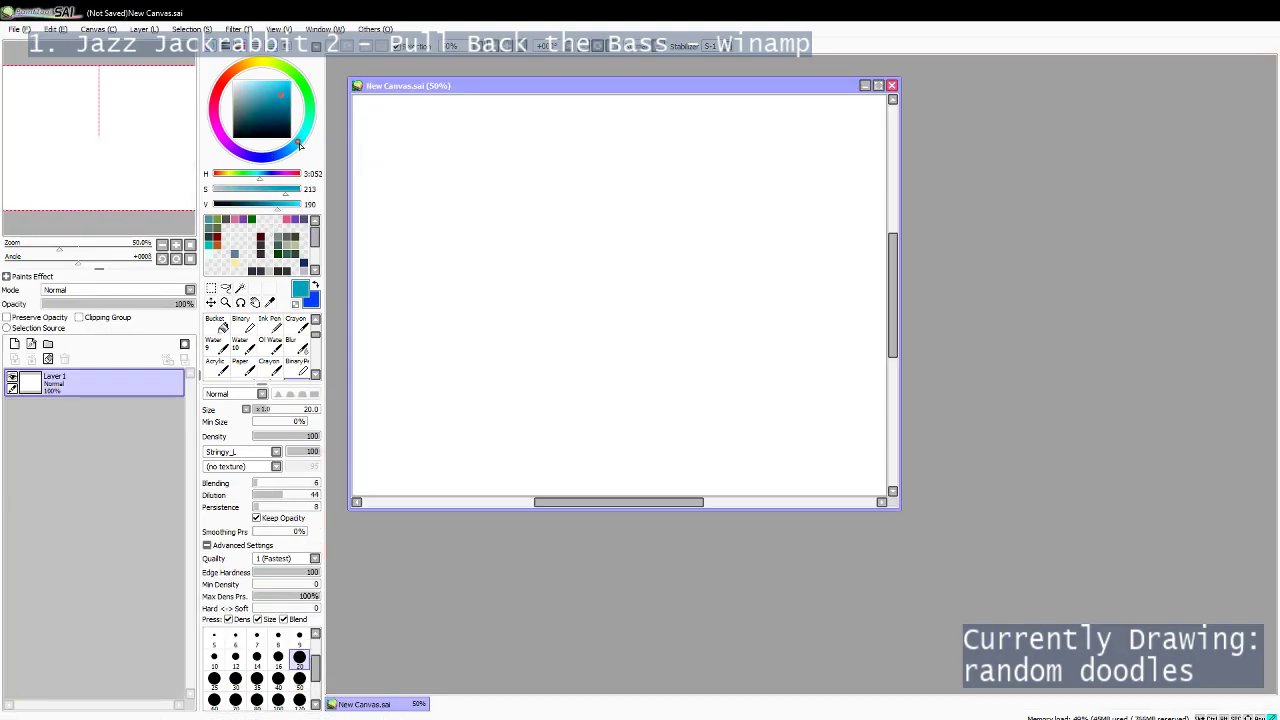
left_click(290, 81)
left_click(294, 147)
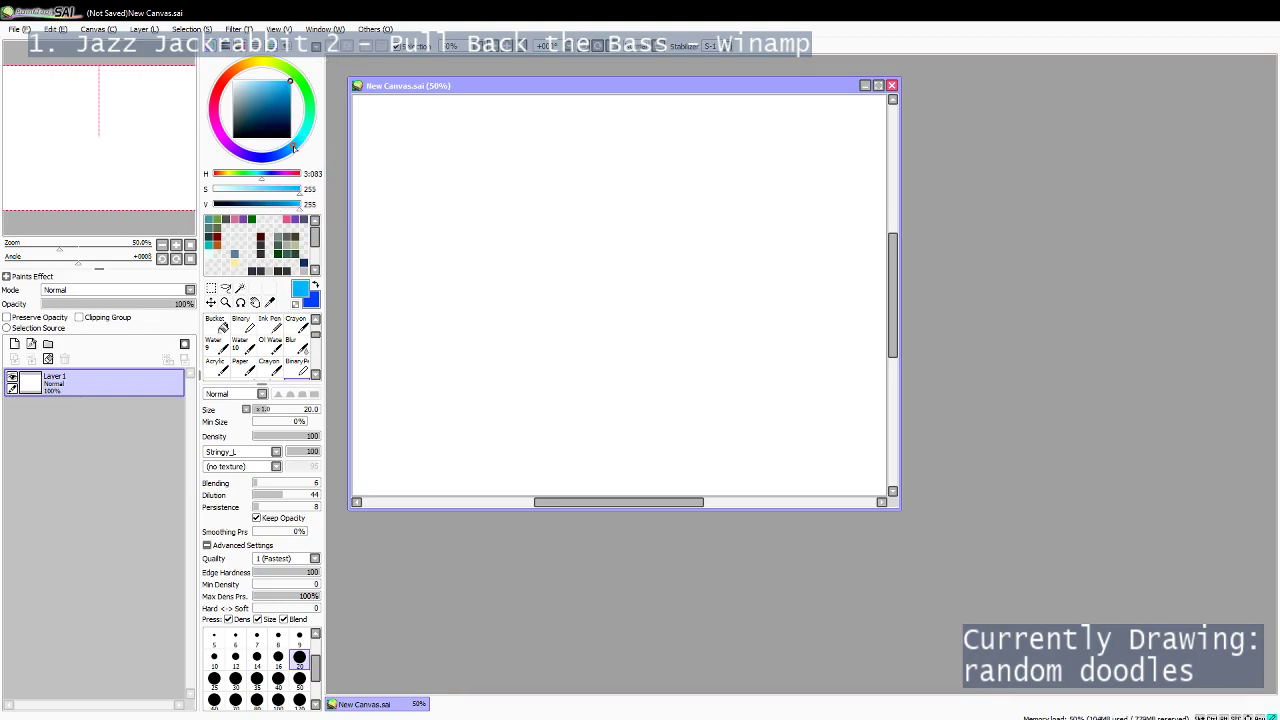
Sketch a round skull near the middle of the canvas with a curved jawline beneath it, undoing the rough attempts.
left_click_drag(564, 286, 576, 286)
key("ctrl+z")
mouse_move(602, 223)
left_mouse_down()
mouse_move(644, 258)
mouse_move(661, 233)
mouse_move(626, 221)
mouse_move(607, 333)
mouse_move(563, 264)
mouse_move(572, 341)
mouse_move(584, 311)
mouse_move(659, 334)
mouse_move(621, 320)
mouse_move(677, 315)
mouse_move(635, 340)
mouse_move(670, 292)
mouse_move(641, 329)
left_mouse_up()
key("ctrl+z")
key("ctrl+z")
key("ctrl+z")
key("ctrl+z")
key("ctrl+z")
key("ctrl+z")
key("ctrl+z")
key("ctrl+z")
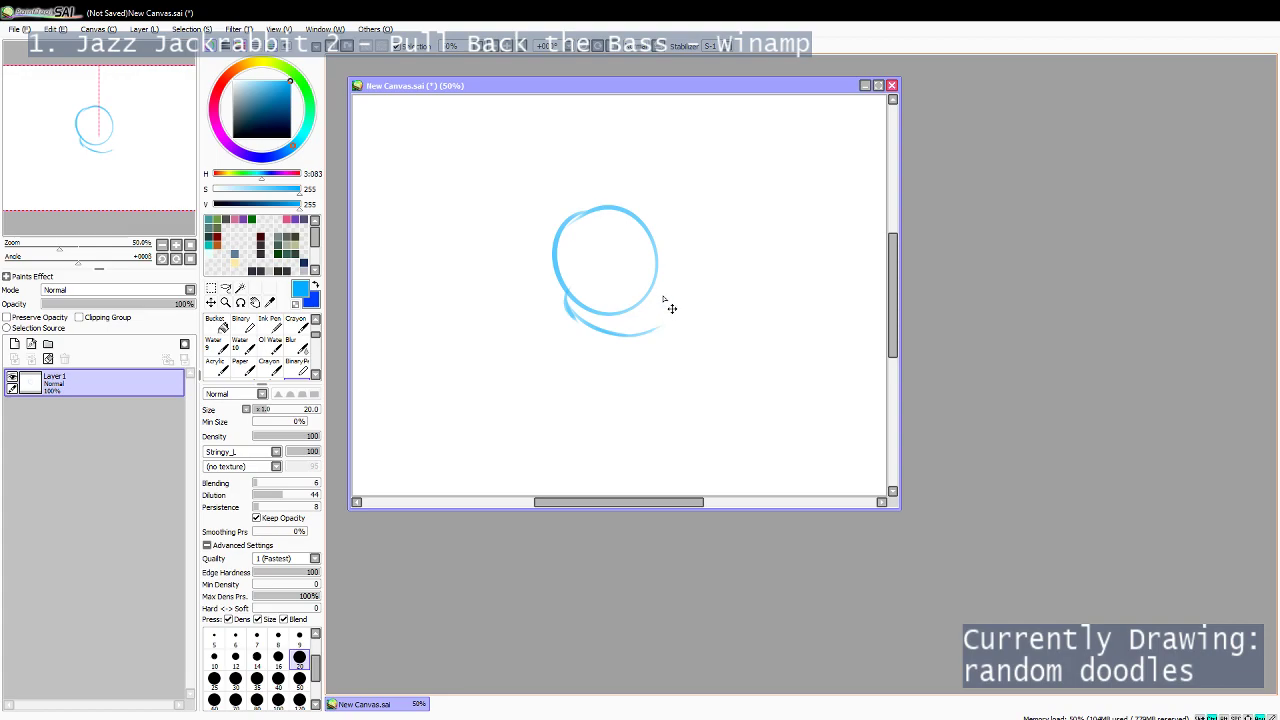
Close the jaw on its far side, tidy it with the eraser, and draw a wide grin with separated teeth.
mouse_move(654, 289)
left_mouse_down()
mouse_move(660, 314)
mouse_move(635, 332)
left_mouse_up()
key("ctrl+z")
key("ctrl+z")
left_click_drag(653, 277, 648, 330)
key("e")
mouse_move(638, 334)
left_mouse_down()
mouse_move(575, 293)
mouse_move(614, 310)
mouse_move(639, 291)
mouse_move(577, 294)
mouse_move(665, 296)
mouse_move(585, 307)
mouse_move(626, 318)
mouse_move(601, 319)
mouse_move(653, 302)
mouse_move(615, 327)
mouse_move(652, 307)
mouse_move(600, 302)
mouse_move(599, 325)
mouse_move(602, 305)
mouse_move(602, 324)
mouse_move(633, 318)
left_mouse_up()
key("b")
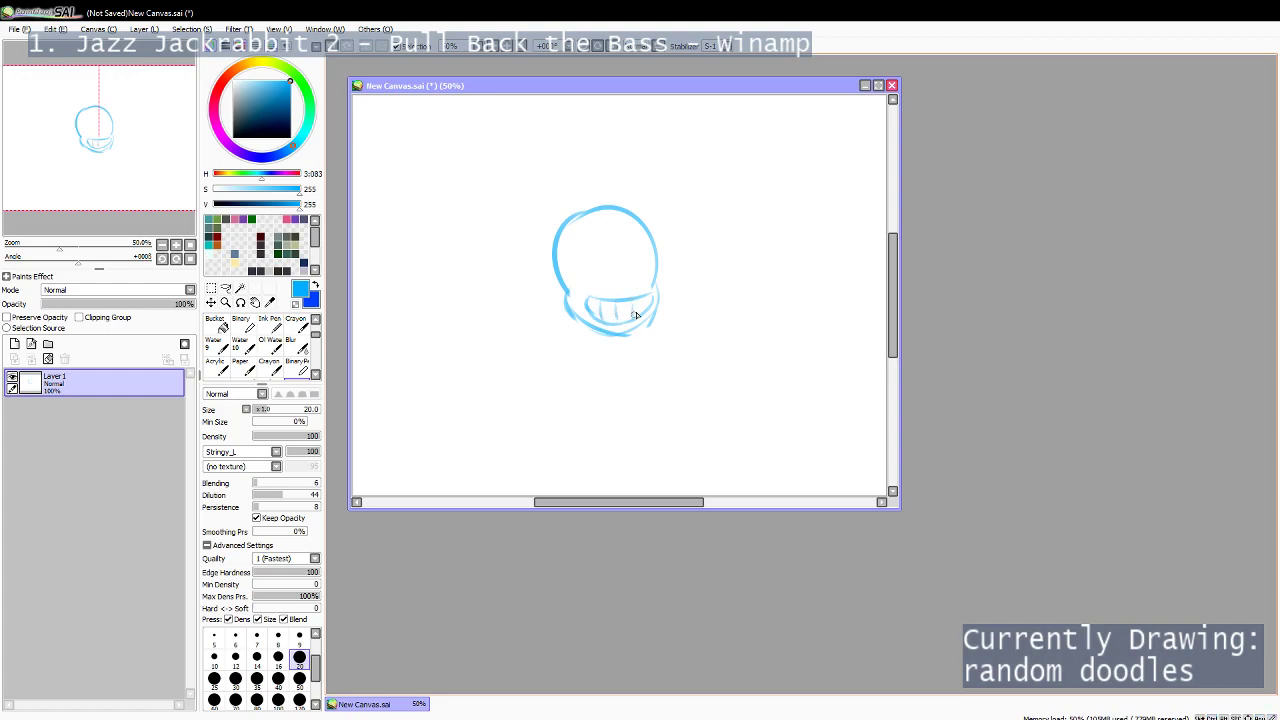
Draw a large oval near eye socket and a narrow far eye socket on the skull, redoing unsatisfactory outlines.
mouse_move(586, 267)
left_mouse_down()
mouse_move(612, 255)
mouse_move(598, 278)
mouse_move(617, 274)
left_mouse_up()
key("ctrl+z")
key("ctrl+z")
key("ctrl+z")
key("ctrl+z")
key("ctrl+z")
key("ctrl+z")
mouse_move(583, 269)
left_mouse_down()
mouse_move(591, 285)
mouse_move(617, 268)
left_mouse_up()
key("ctrl+z")
key("ctrl+z")
key("ctrl+z")
key("ctrl+z")
mouse_move(606, 257)
left_mouse_down()
mouse_move(620, 276)
mouse_move(648, 276)
mouse_move(647, 253)
mouse_move(645, 277)
left_mouse_up()
key("ctrl+z")
key("ctrl+z")
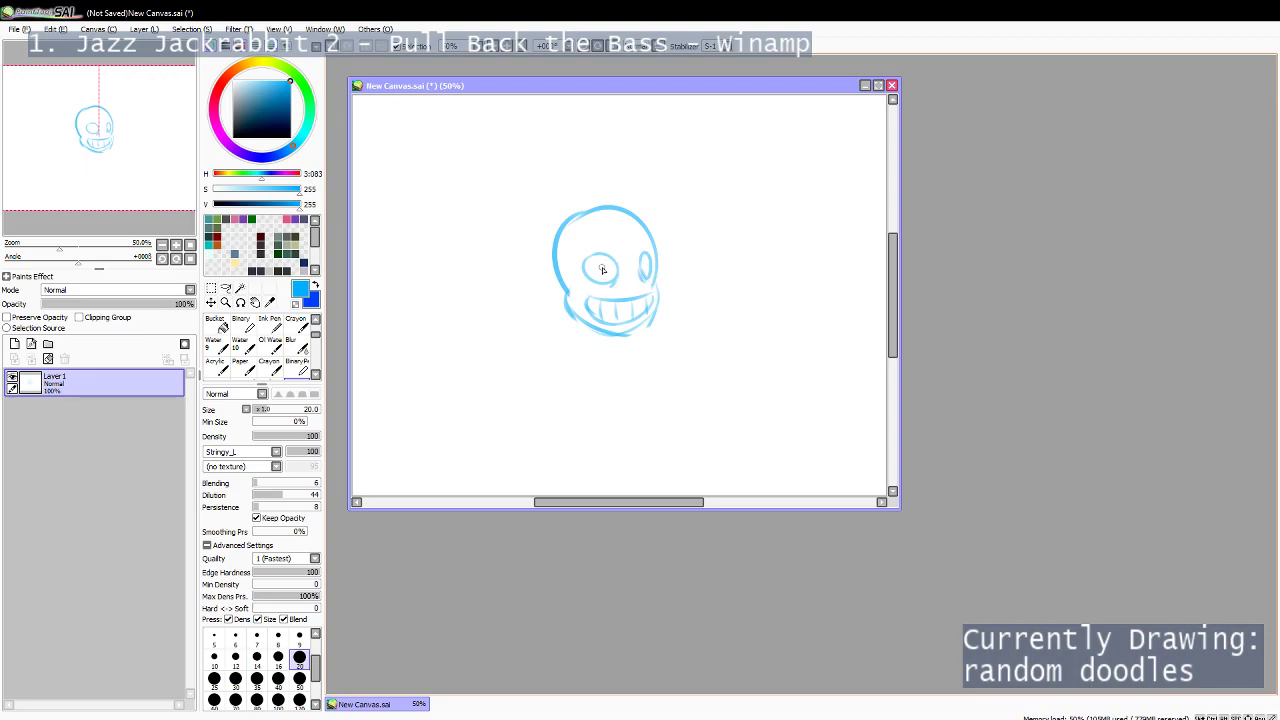
Fill both eye sockets with light blue using the Paper brush and erase a small pupil dot in each.
key("v")
left_click_drag(592, 264, 591, 267)
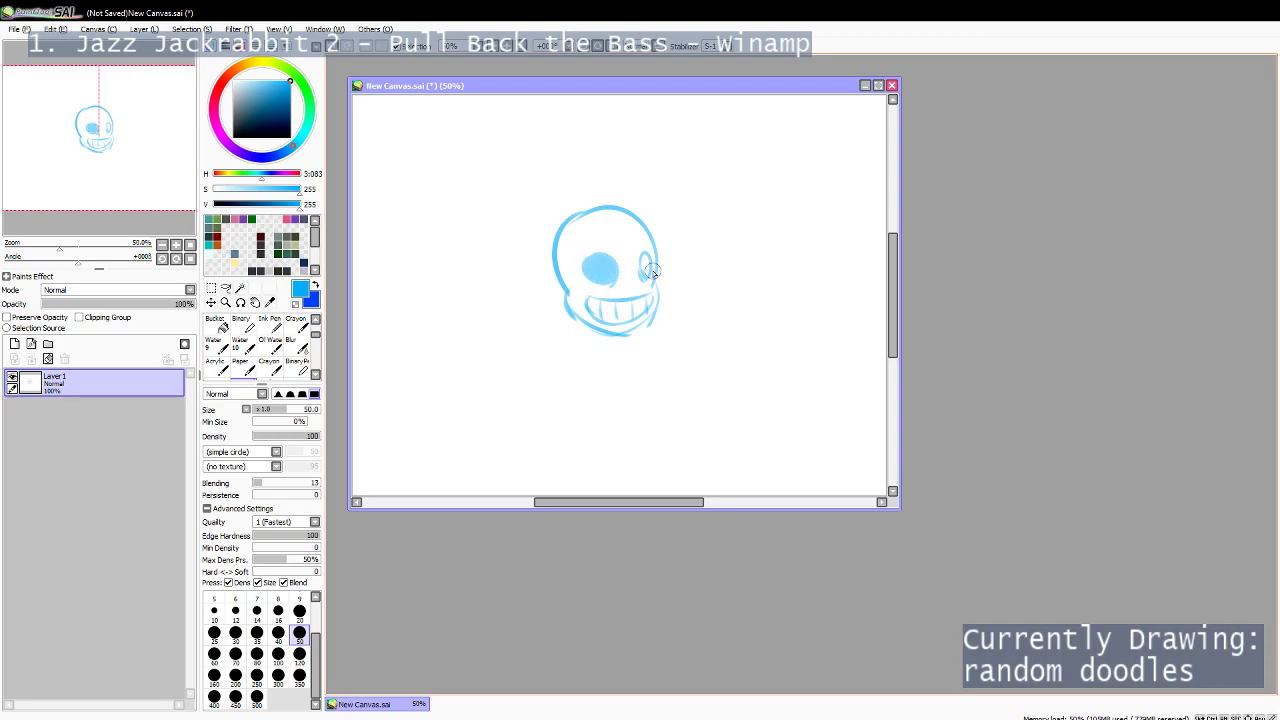
key("e")
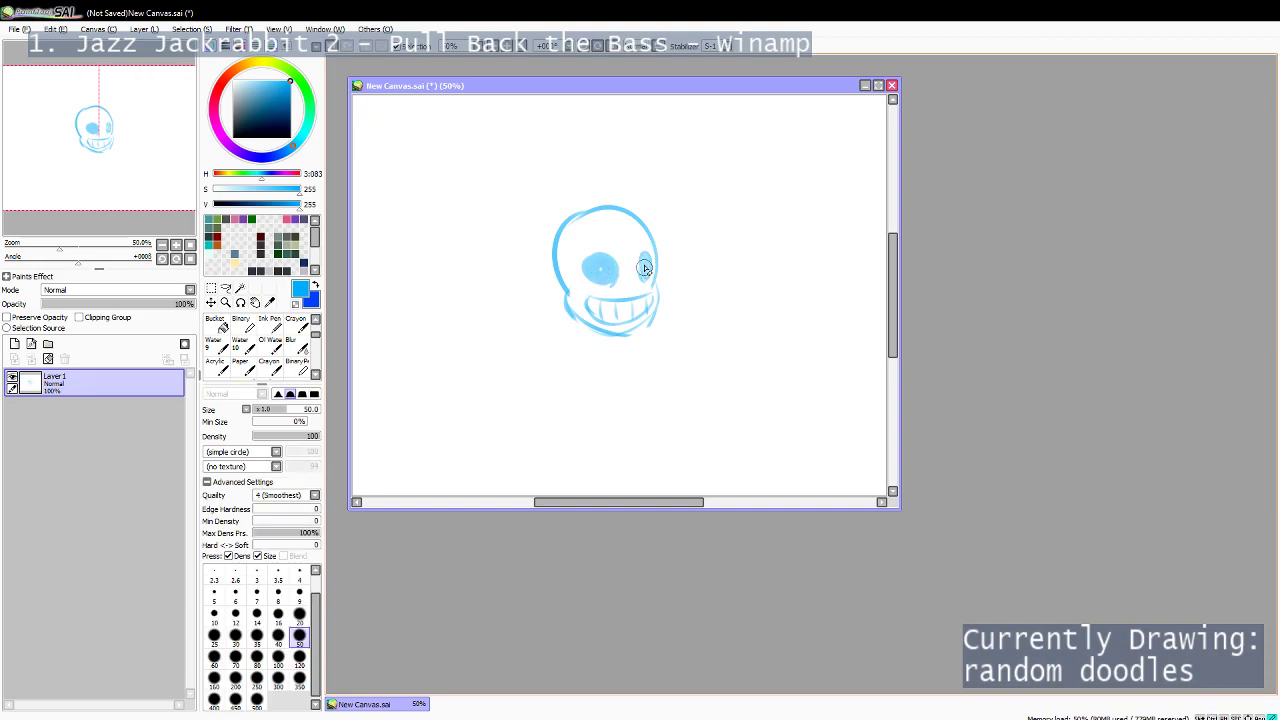
left_click(600, 269)
left_click(645, 268)
Draw the nose cavity between the eye sockets and sketch the neck bones below the jaw.
key("c")
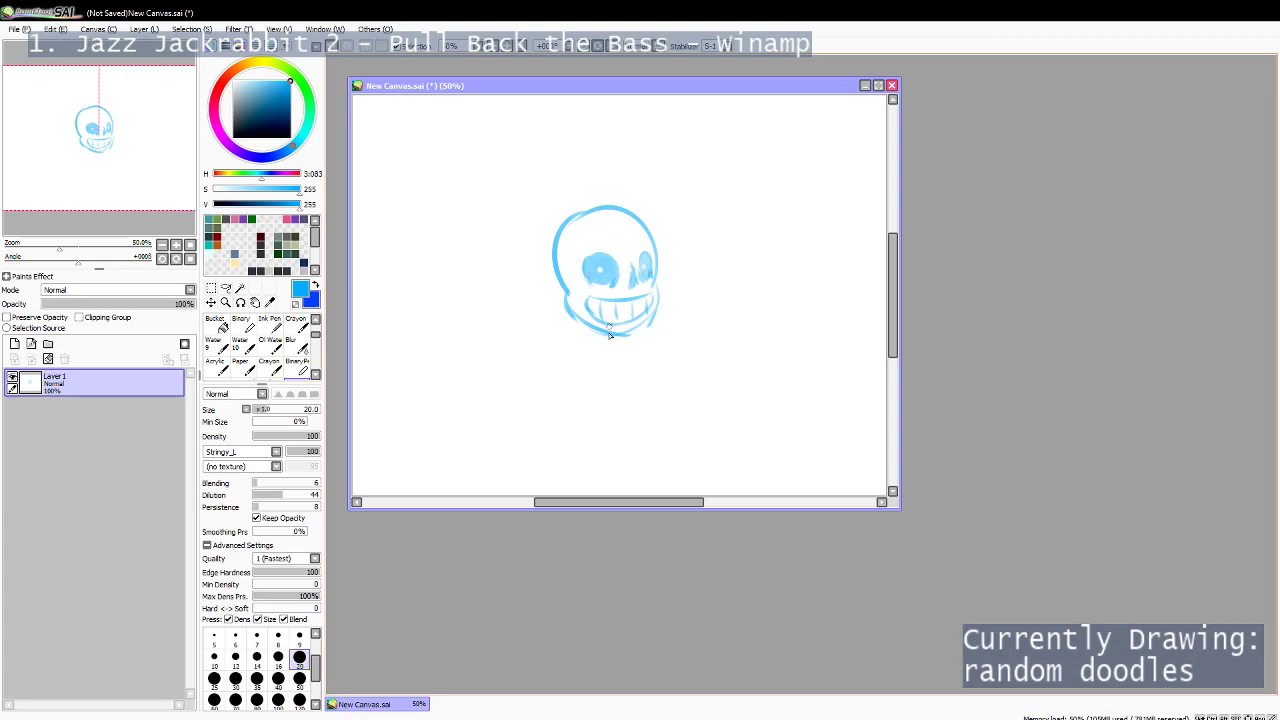
mouse_move(581, 311)
left_mouse_down()
mouse_move(583, 340)
mouse_move(603, 328)
left_mouse_up()
scroll(600, 350, "down", 1)
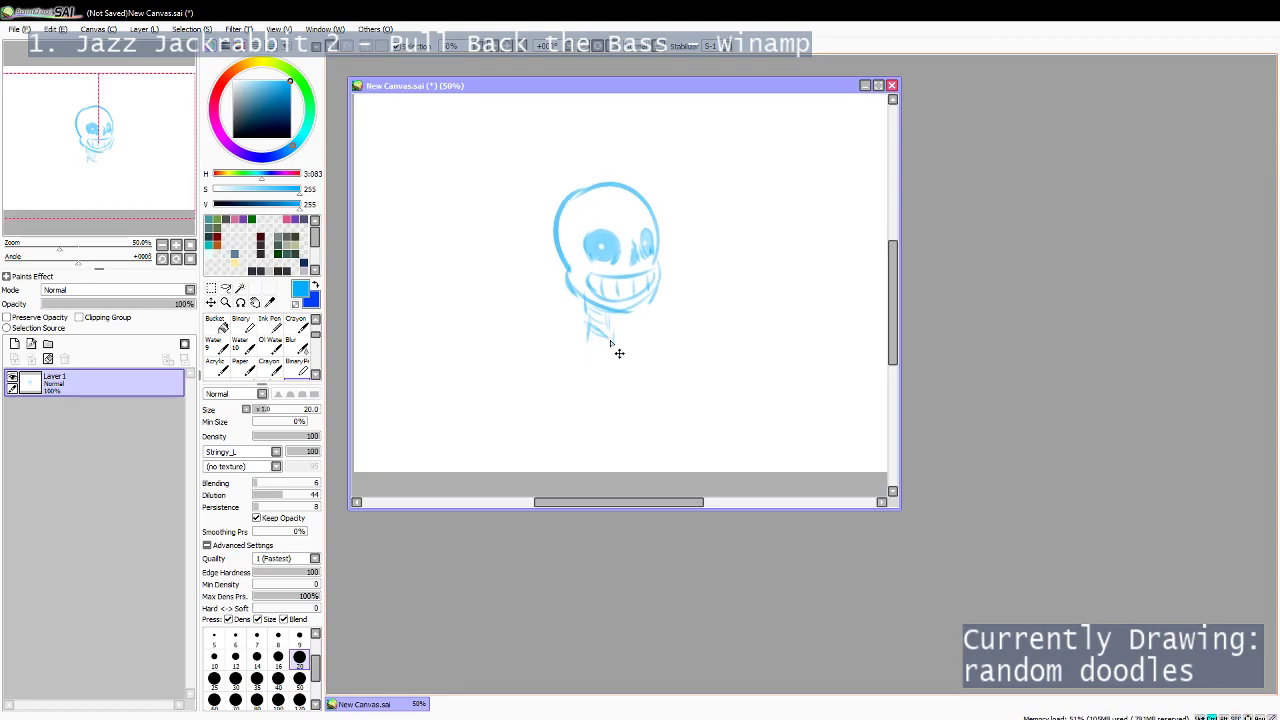
Erase the rough shoulder arc and sketch the jacket's collar folds on both sides of the neck.
mouse_move(579, 316)
left_mouse_down()
mouse_move(553, 325)
mouse_move(547, 355)
left_mouse_up()
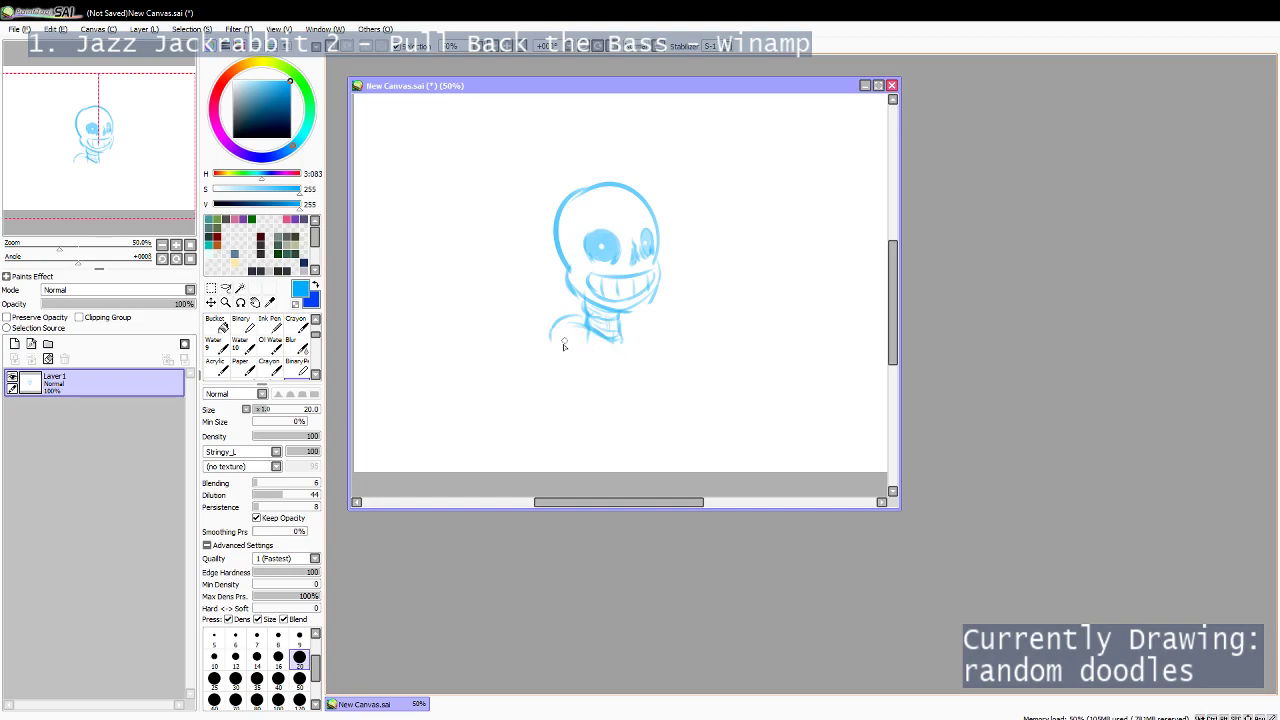
key("e")
mouse_move(576, 314)
left_mouse_down()
mouse_move(552, 322)
mouse_move(607, 342)
mouse_move(574, 336)
mouse_move(550, 349)
mouse_move(559, 354)
left_mouse_up()
key("v")
key("e")
key("v")
mouse_move(628, 330)
left_mouse_down()
mouse_move(631, 364)
mouse_move(632, 337)
mouse_move(645, 360)
left_mouse_up()
key("ctrl+z")
key("ctrl+z")
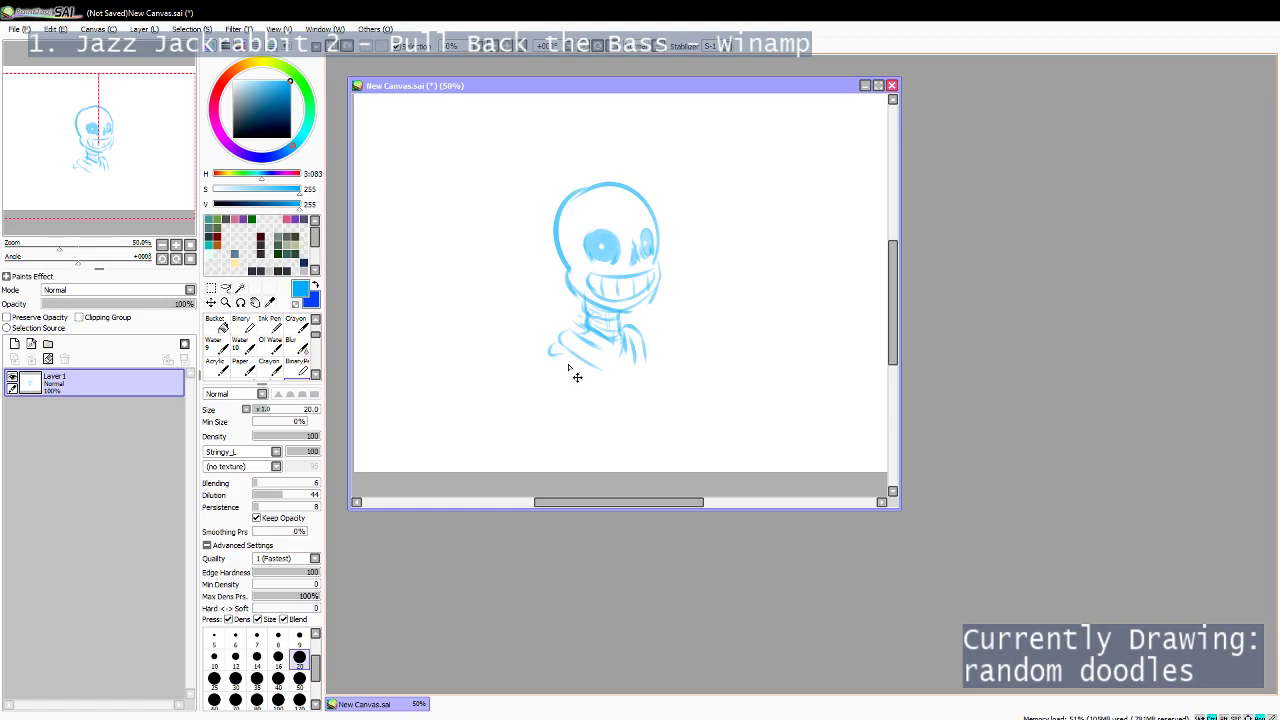
Draw the near shoulder and outer sleeve line of the jacket, retrying the curve until it flows from the collar.
left_click_drag(559, 349, 531, 412)
key("ctrl+z")
key("ctrl+z")
key("ctrl+z")
key("ctrl+z")
mouse_move(561, 347)
left_mouse_down()
mouse_move(538, 375)
mouse_move(534, 455)
left_mouse_up()
key("ctrl+z")
key("ctrl+z")
left_click_drag(538, 376, 533, 420)
Draw the jacket's front opening edges and the far shoulder and sleeve down to the canvas's lower edge.
left_click_drag(585, 375, 616, 457)
key("ctrl+z")
mouse_move(624, 446)
left_mouse_down()
mouse_move(629, 472)
mouse_move(615, 471)
left_mouse_up()
key("ctrl+z")
left_click_drag(610, 381, 610, 470)
key("ctrl+z")
key("ctrl+z")
left_click_drag(616, 386, 636, 470)
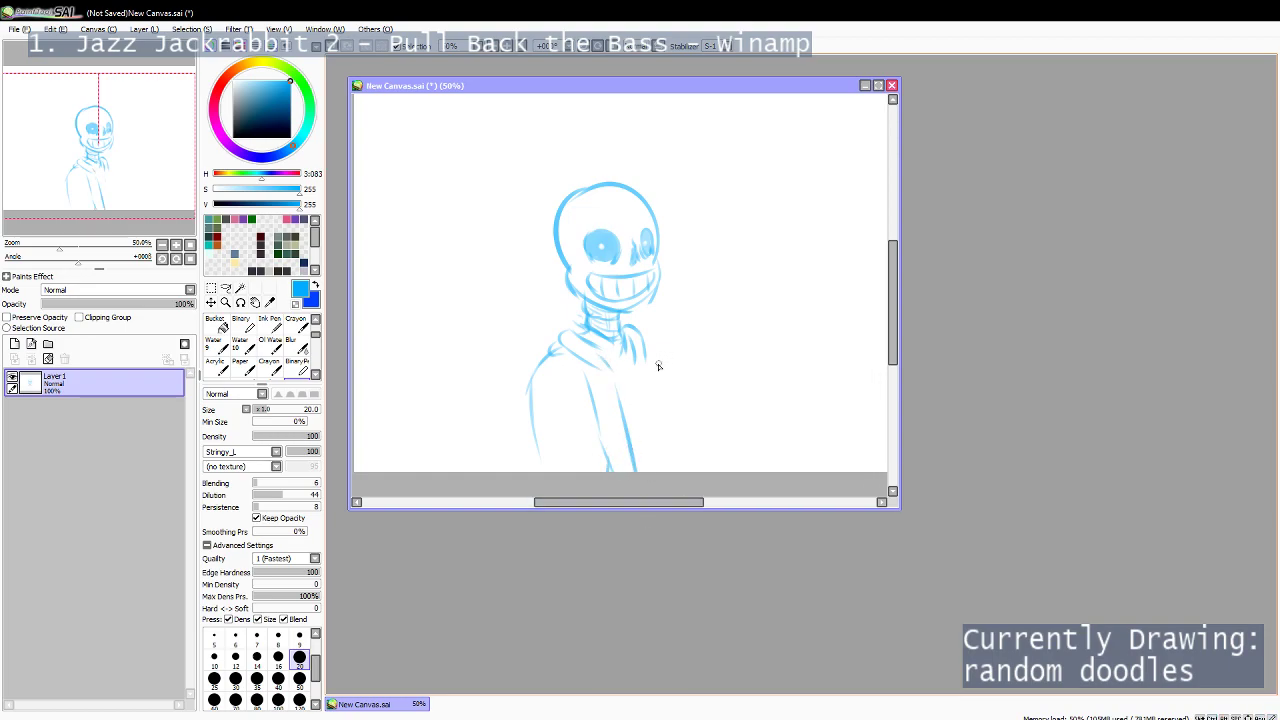
left_click_drag(650, 408, 678, 470)
mouse_move(644, 338)
left_mouse_down()
mouse_move(682, 375)
mouse_move(708, 466)
left_mouse_up()
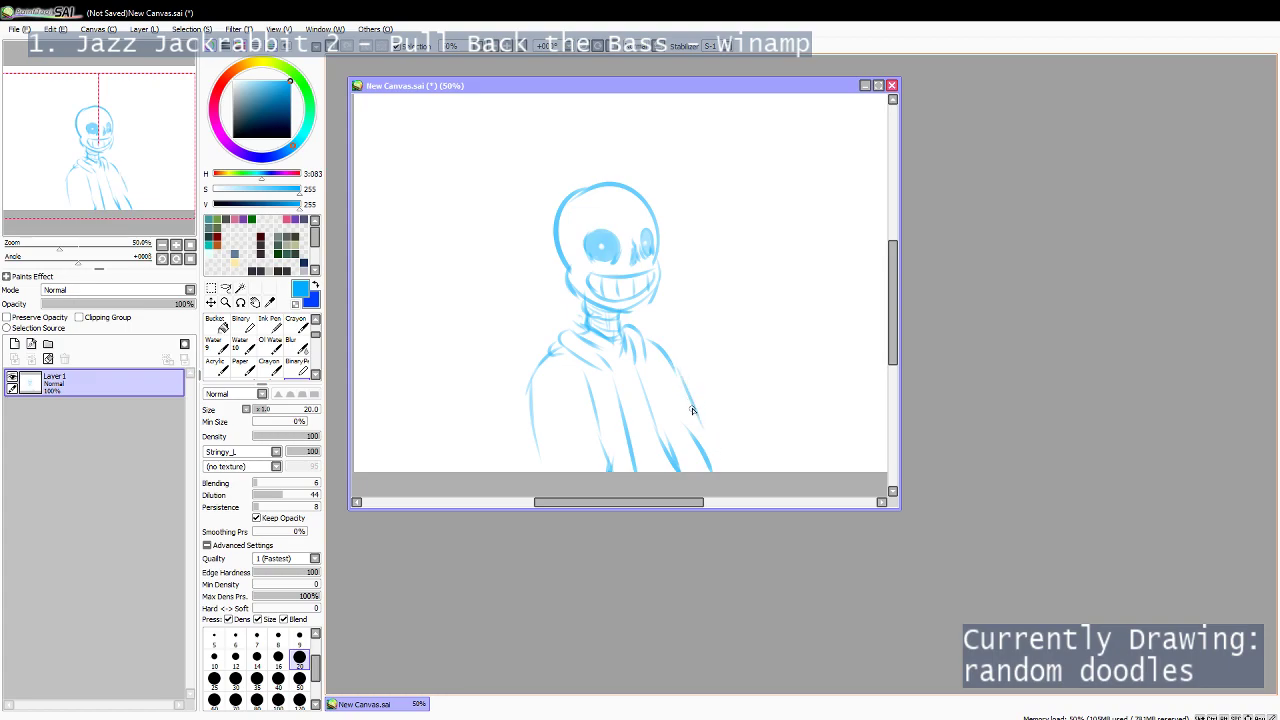
Sketch hood lines behind the jaw and around the near collar, undoing the unwanted strokes.
key("space")
left_click_drag(638, 358, 629, 409)
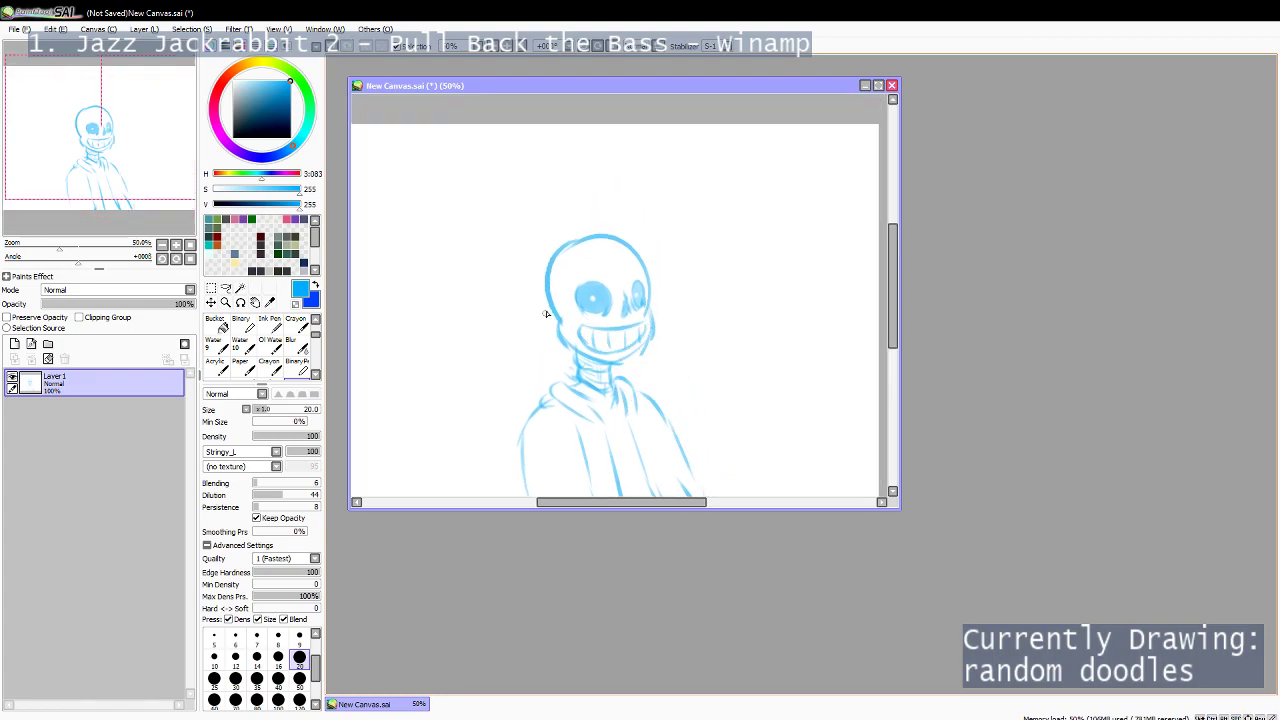
left_click_drag(552, 312, 572, 377)
mouse_move(562, 383)
left_mouse_down()
mouse_move(597, 409)
mouse_move(556, 389)
mouse_move(532, 409)
mouse_move(570, 390)
mouse_move(608, 413)
mouse_move(528, 428)
mouse_move(548, 408)
mouse_move(521, 458)
mouse_move(523, 429)
left_mouse_up()
key("e")
key("ctrl+z")
key("ctrl+z")
key("ctrl+z")
Shade both sides of the jacket in light blue with the Paper brush at size 100.
mouse_move(552, 392)
left_mouse_down()
mouse_move(546, 466)
mouse_move(529, 399)
mouse_move(560, 363)
mouse_move(544, 320)
mouse_move(535, 410)
mouse_move(557, 409)
mouse_move(578, 436)
mouse_move(586, 423)
mouse_move(603, 443)
mouse_move(606, 431)
mouse_move(545, 358)
mouse_move(555, 320)
left_mouse_up()
left_click(278, 654)
mouse_move(640, 322)
left_mouse_down()
mouse_move(654, 334)
mouse_move(650, 400)
mouse_move(668, 420)
mouse_move(677, 398)
mouse_move(691, 434)
mouse_move(669, 355)
mouse_move(649, 345)
mouse_move(665, 357)
left_mouse_up()
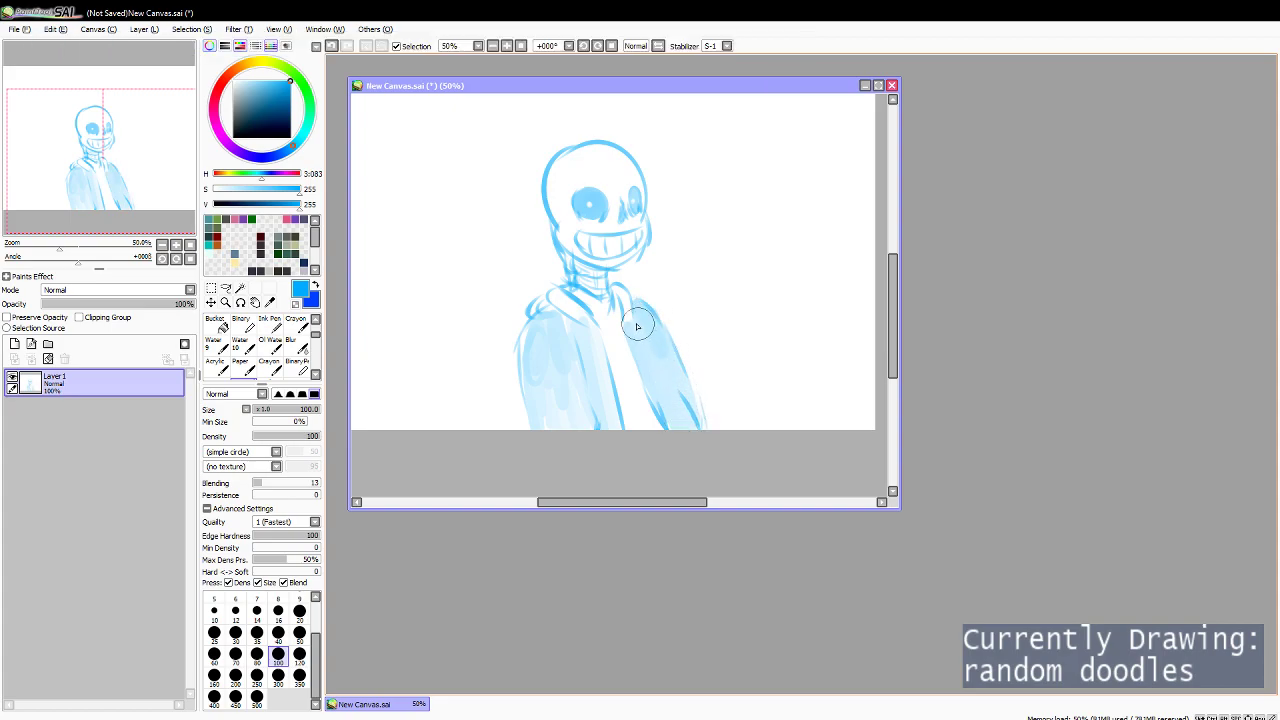
Lasso the skeleton's head, nudge it slightly lower toward the neck, and lasso it again.
key("v")
left_click_drag(559, 273, 563, 345)
key("e")
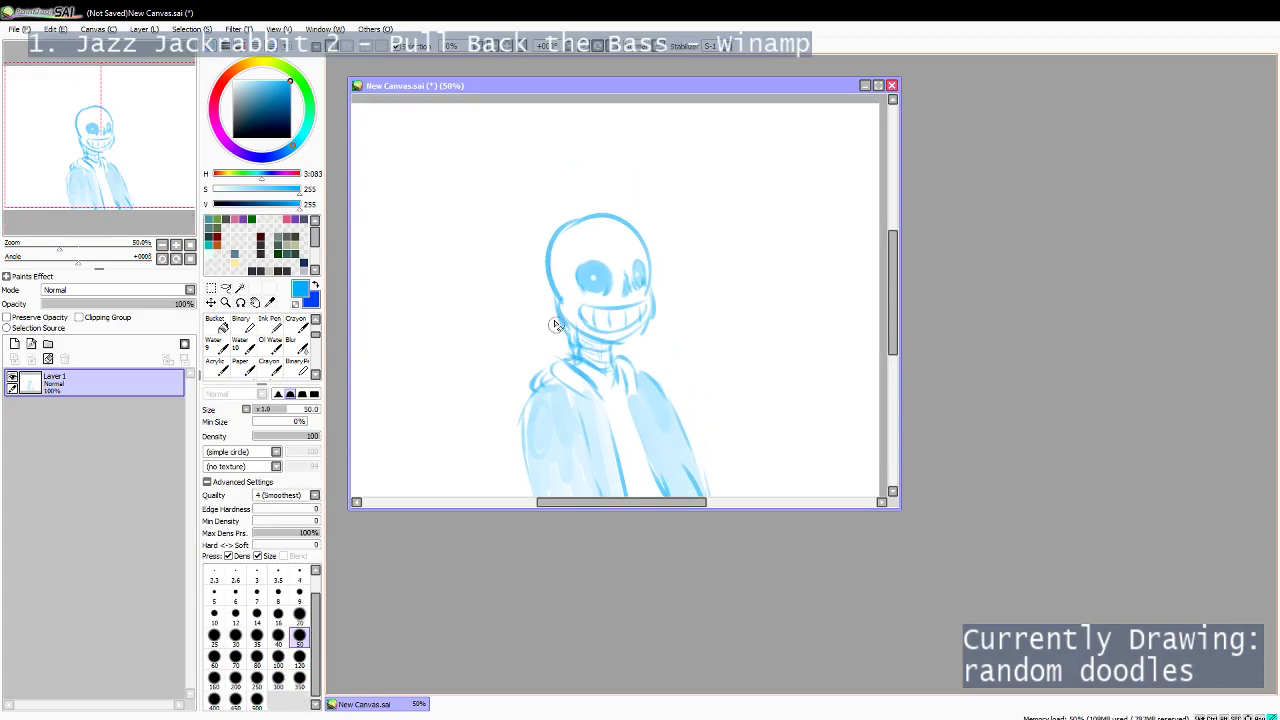
key("a")
left_click_drag(527, 161, 549, 324)
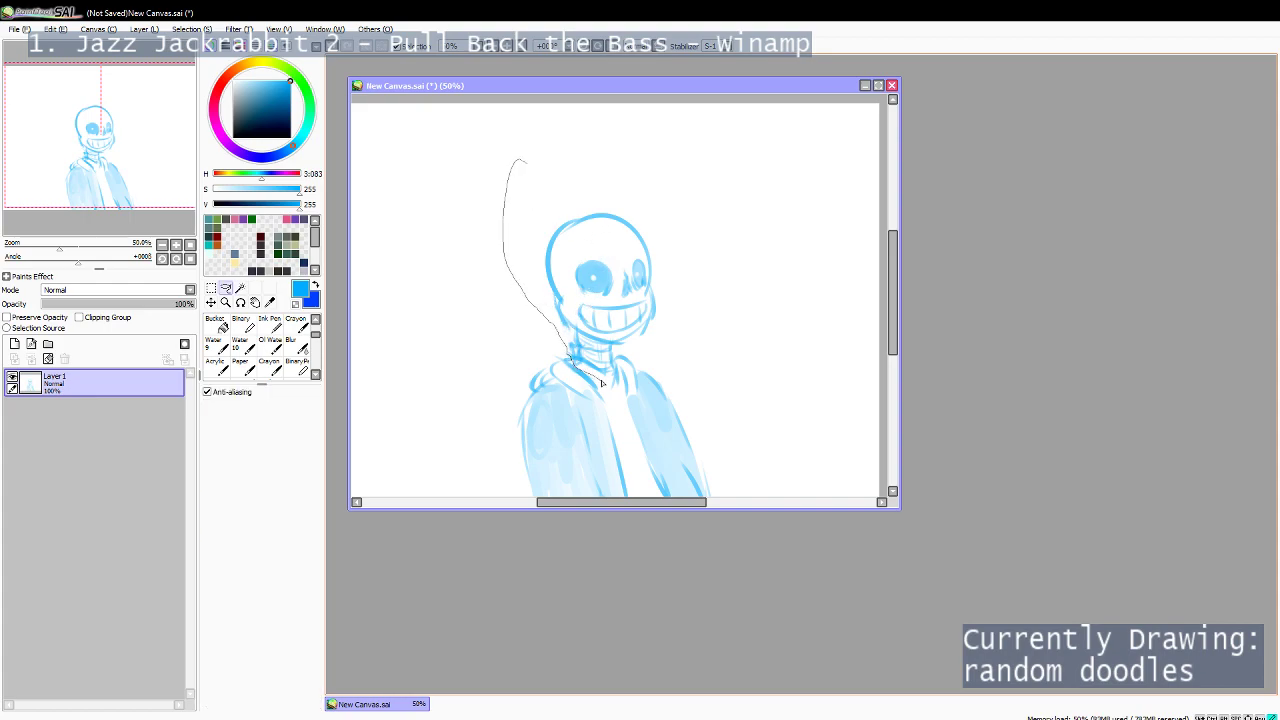
left_click_drag(680, 330, 540, 155)
left_click_drag(620, 308, 618, 314)
key("ctrl+d")
mouse_move(544, 179)
left_mouse_down()
mouse_move(506, 236)
mouse_move(562, 335)
mouse_move(600, 163)
left_mouse_up()
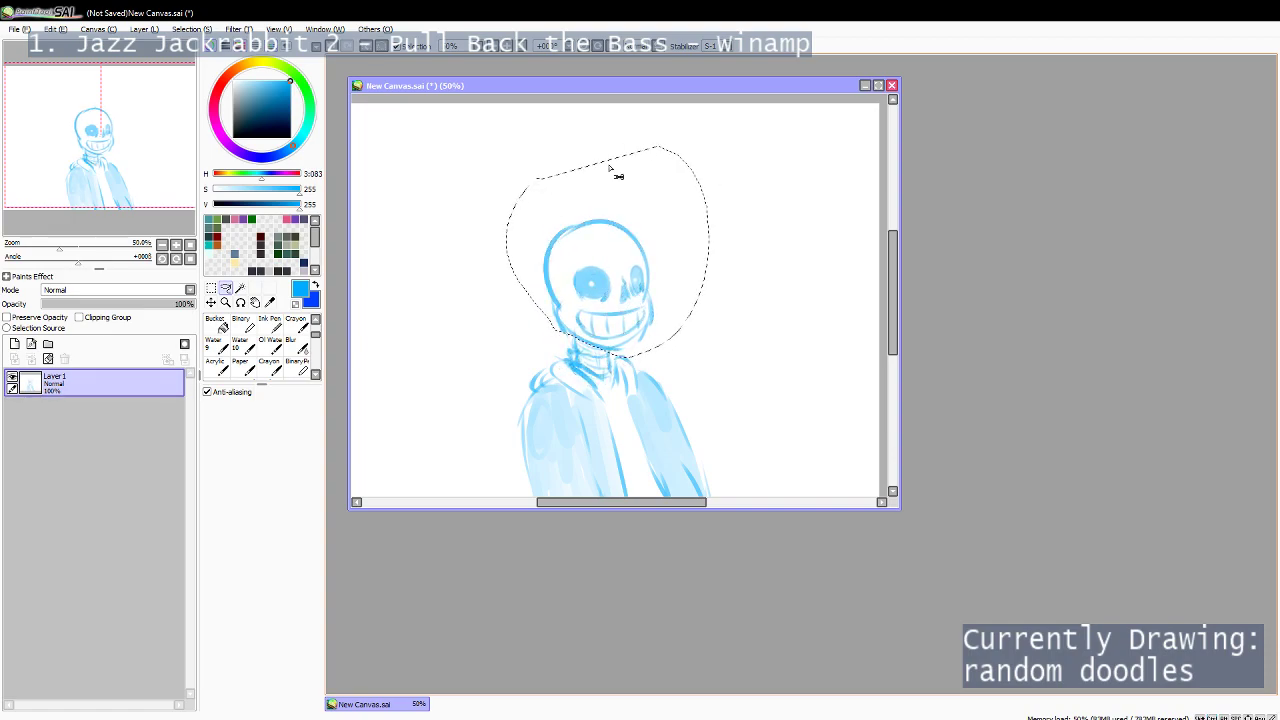
Transform the selected head to be slightly larger, tilted and lower over the collar, and deselect it.
key("ctrl+t")
left_click_drag(662, 288, 811, 288)
left_click_drag(752, 281, 664, 293)
left_click_drag(668, 222, 642, 280)
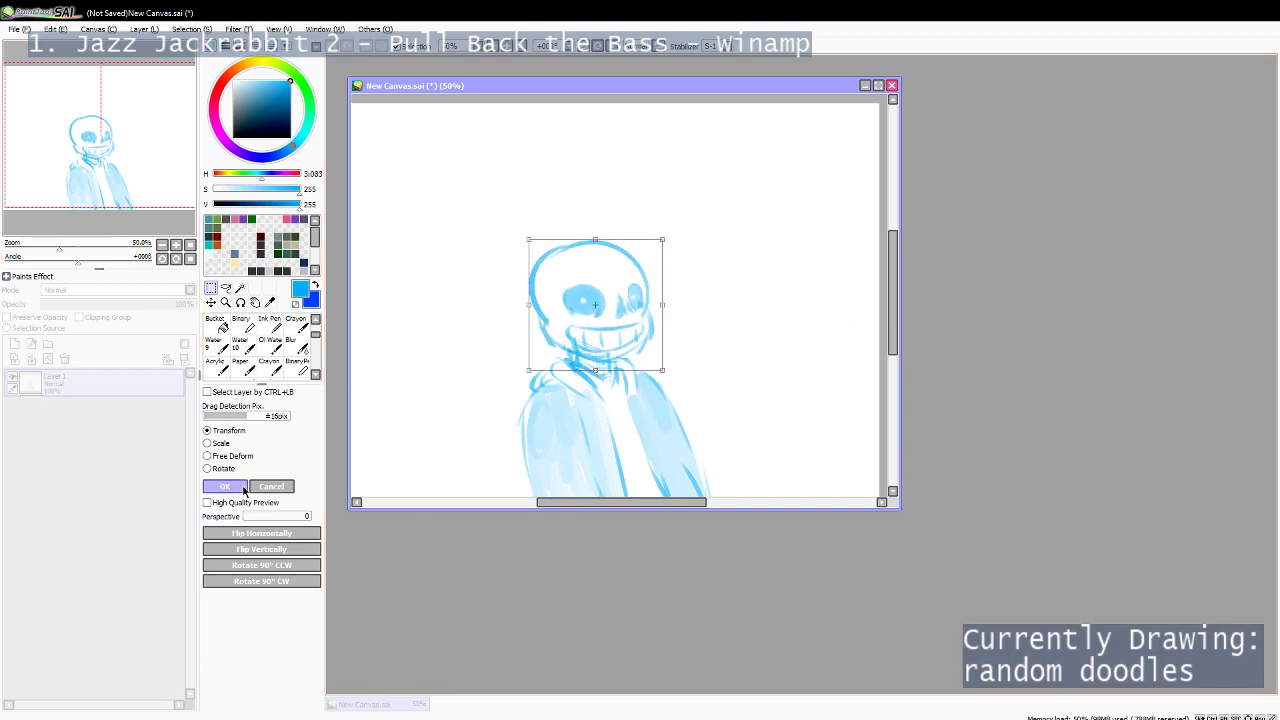
left_click(230, 486)
key("ctrl+d")
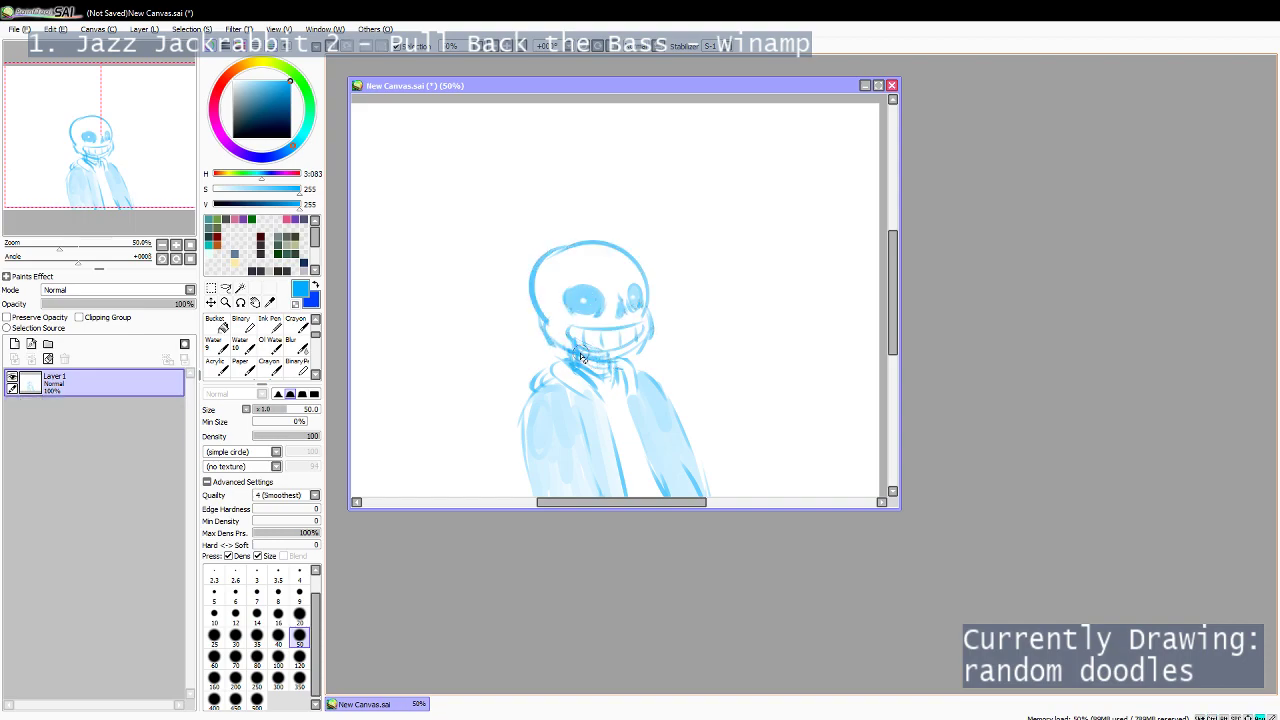
Erase the old grin and the lines overlapping the chin, and redraw a wide toothy grin on the enlarged skull.
left_click_drag(575, 346, 617, 337)
key("b")
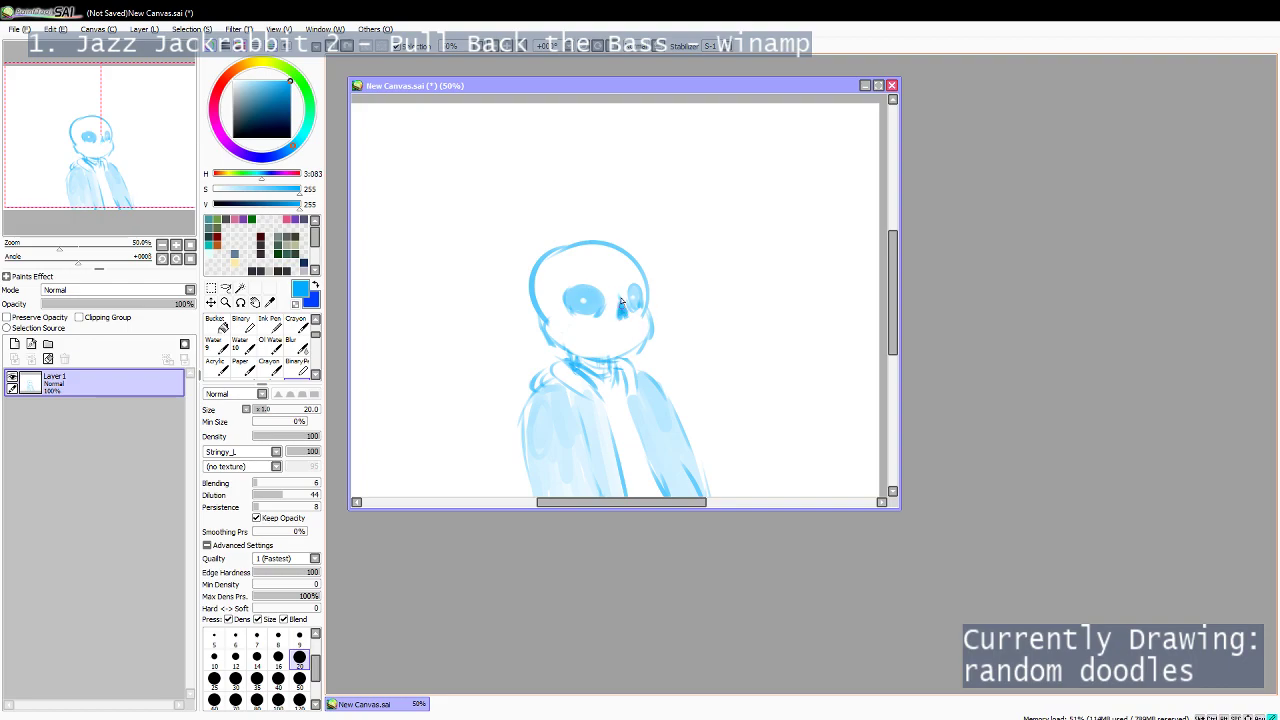
mouse_move(578, 330)
left_mouse_down()
mouse_move(623, 328)
mouse_move(588, 344)
mouse_move(629, 322)
mouse_move(567, 322)
mouse_move(623, 328)
mouse_move(589, 327)
mouse_move(571, 351)
mouse_move(583, 330)
mouse_move(577, 354)
mouse_move(574, 339)
mouse_move(630, 351)
mouse_move(583, 343)
mouse_move(611, 356)
mouse_move(635, 325)
mouse_move(569, 341)
mouse_move(633, 339)
mouse_move(600, 333)
mouse_move(643, 316)
mouse_move(597, 352)
left_mouse_up()
key("ctrl+z")
key("ctrl+z")
key("ctrl+z")
key("ctrl+z")
key("ctrl+z")
mouse_move(616, 328)
left_mouse_down()
mouse_move(617, 351)
mouse_move(633, 343)
left_mouse_up()
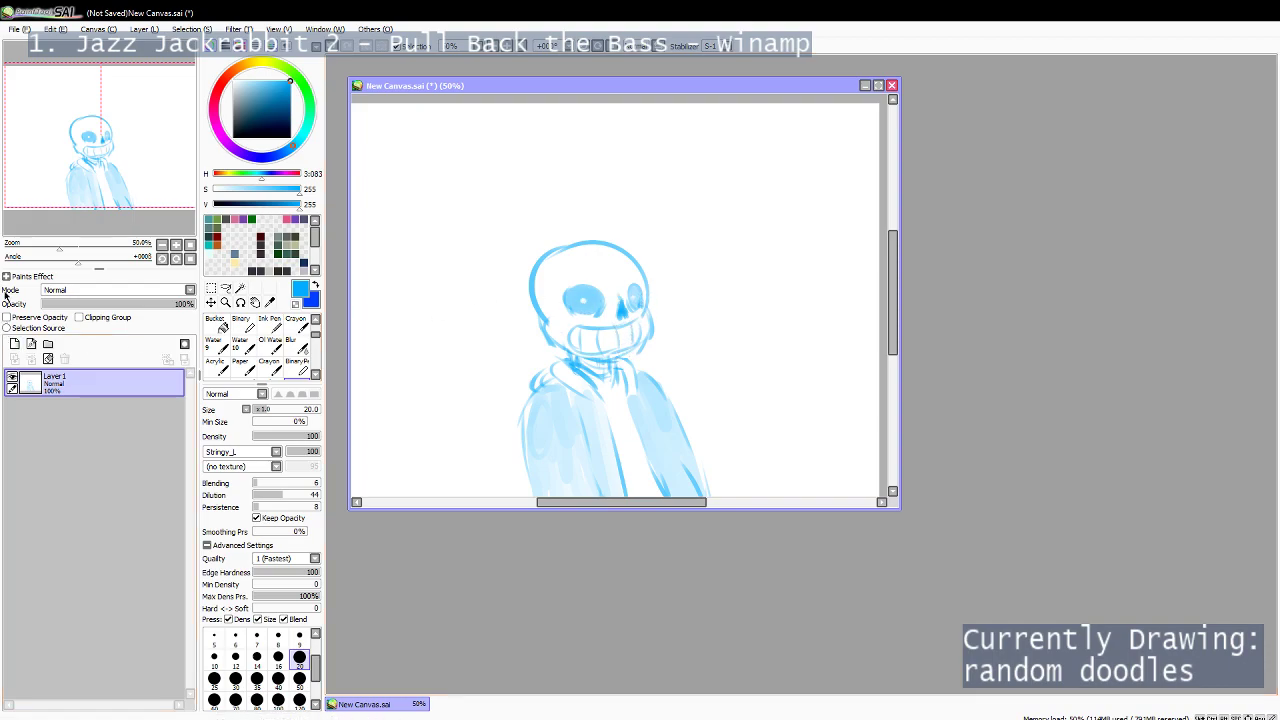
Add a new layer above the sketch and paint a small pupil mark inside the larger eye socket.
left_click(14, 343)
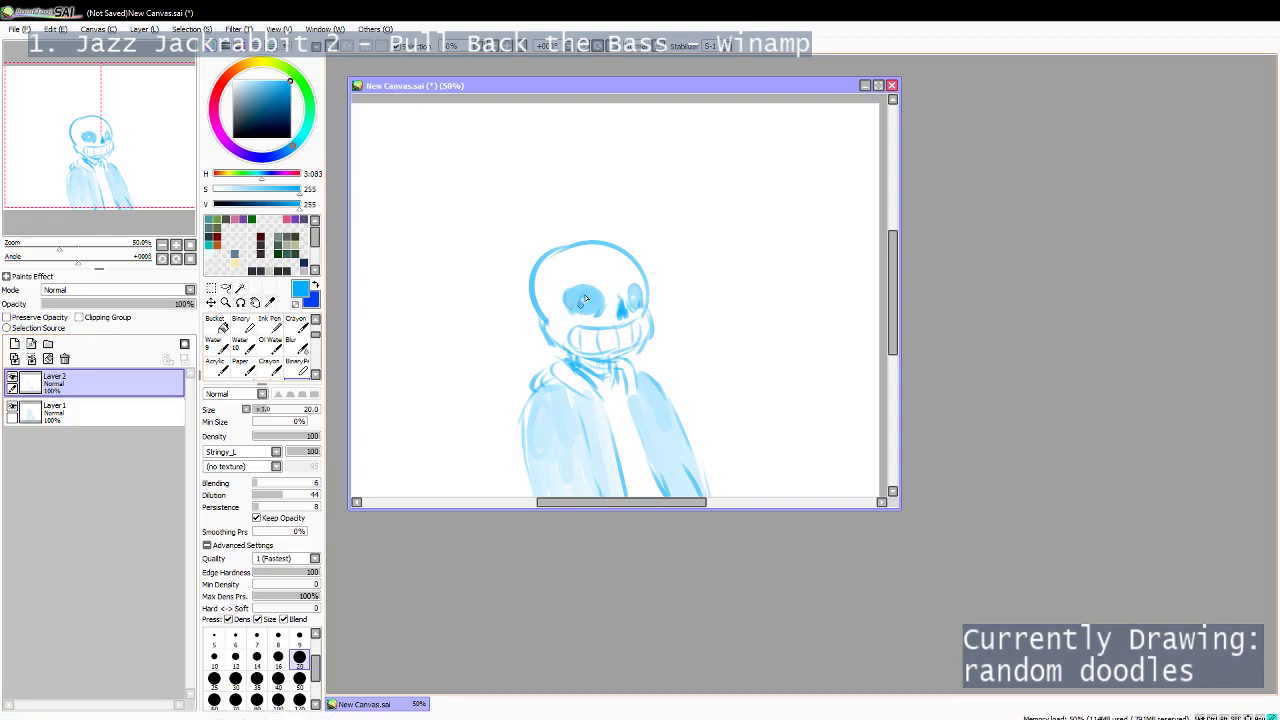
key("b")
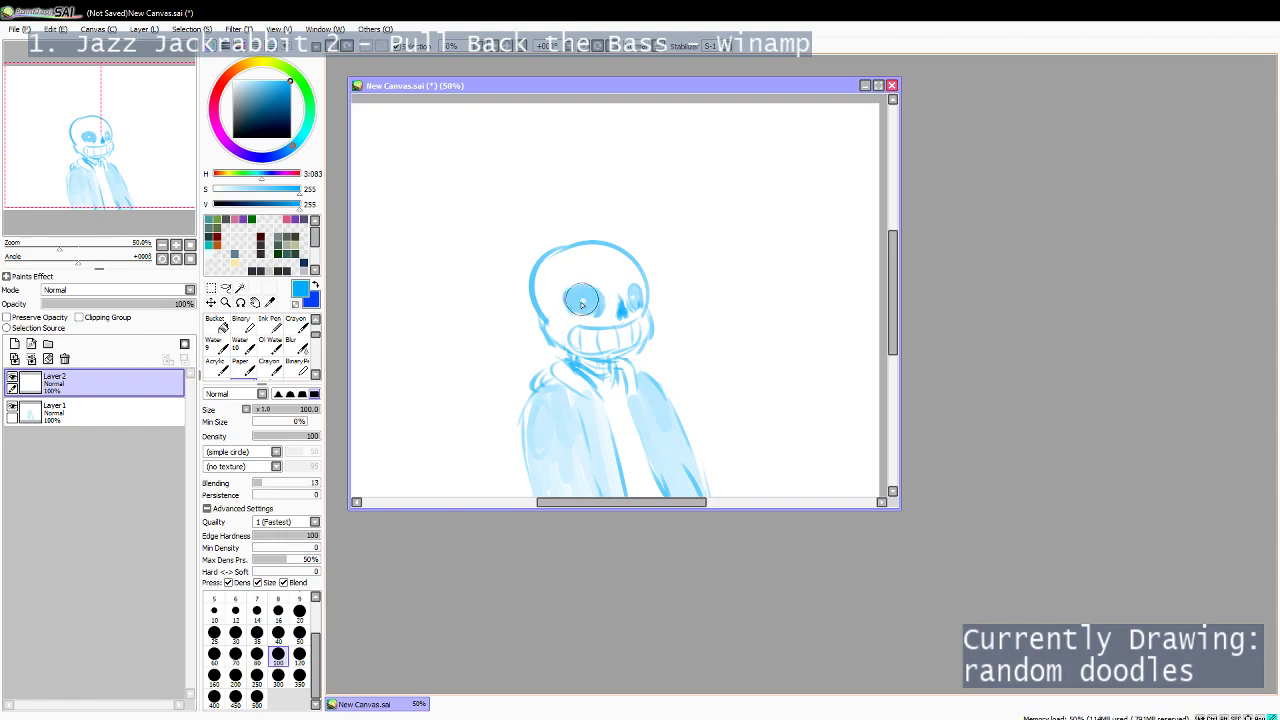
key("e")
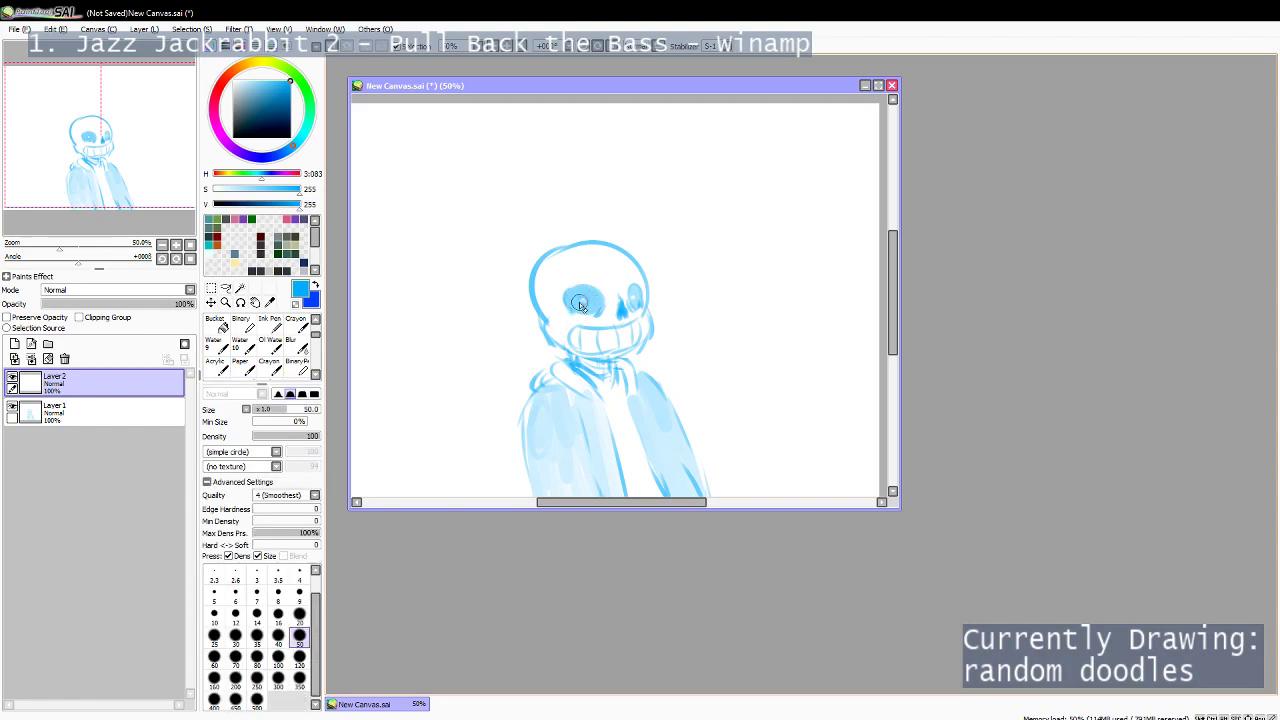
key("v")
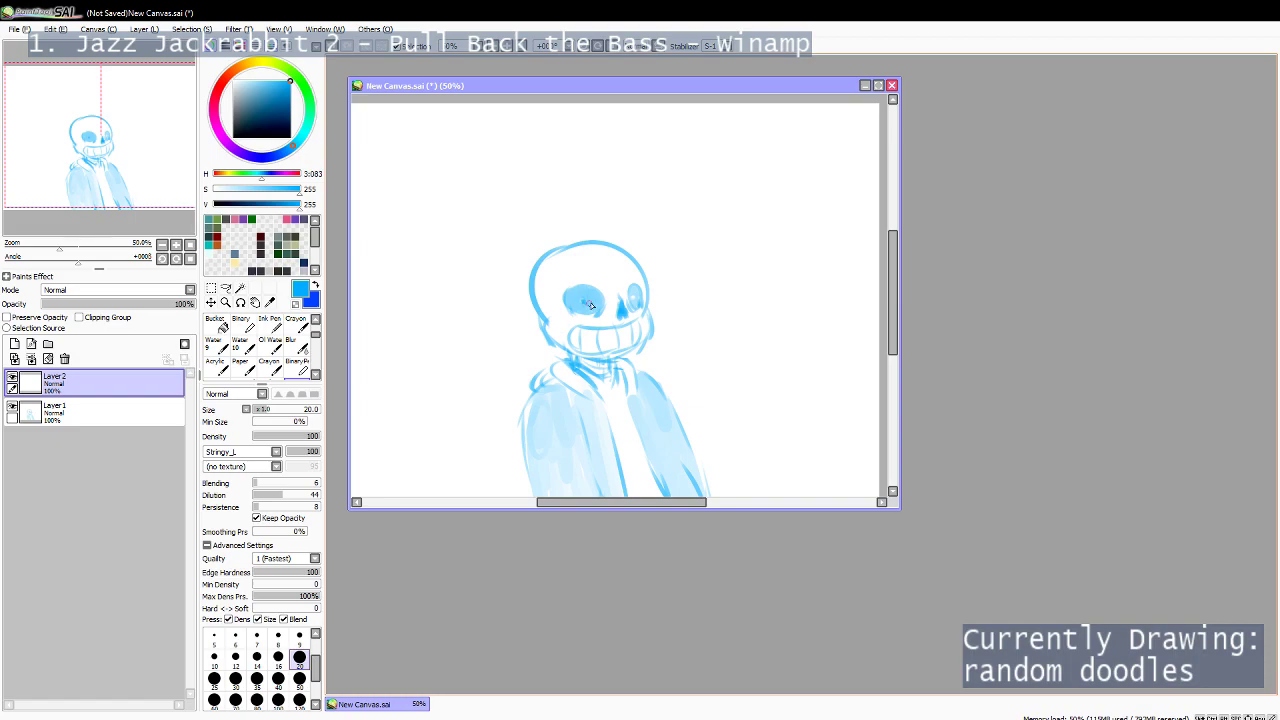
key("e")
key("b")
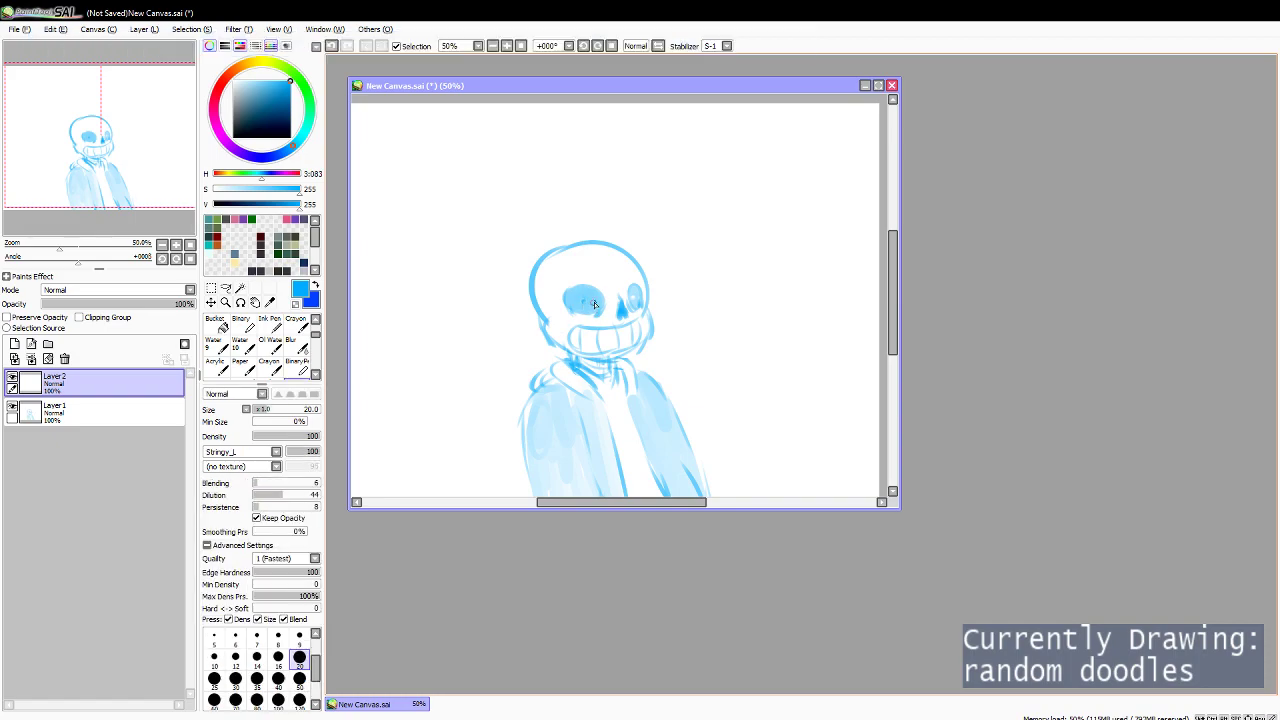
Darken the center of the larger eye socket with light blue and soften it with the Blur brush.
left_click(291, 343)
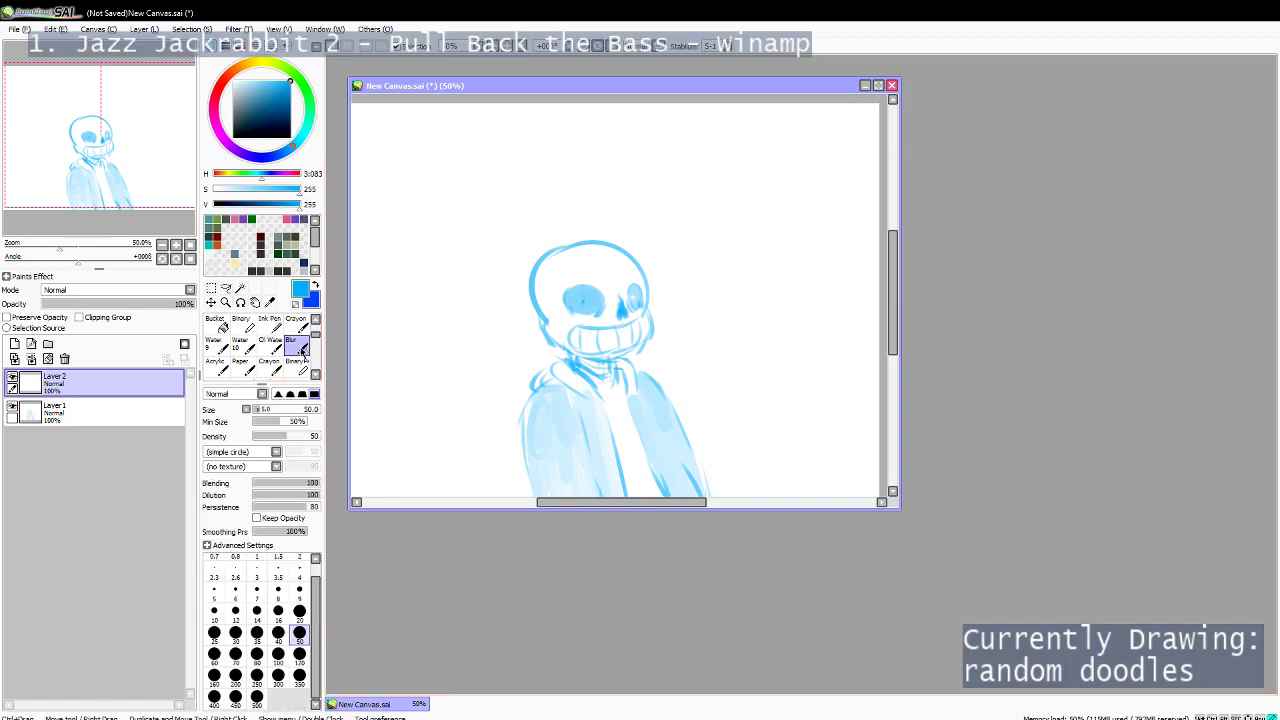
key("b")
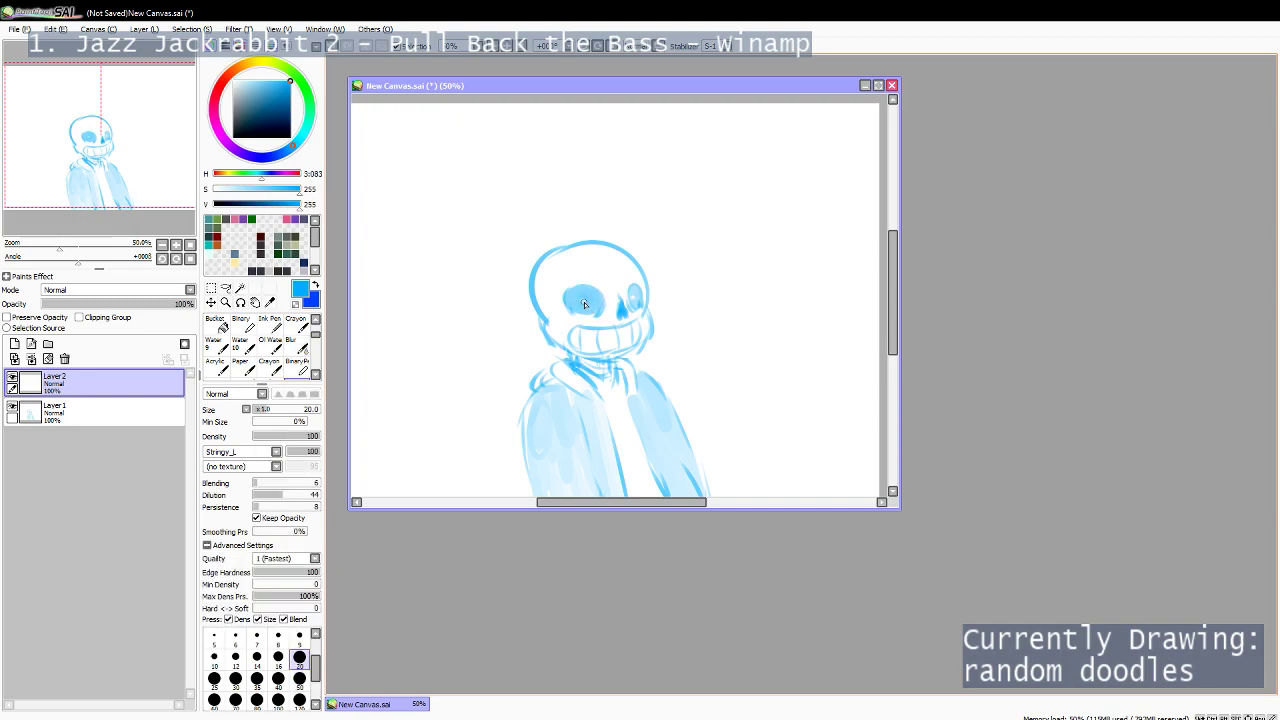
scroll(300, 340, "down", 2)
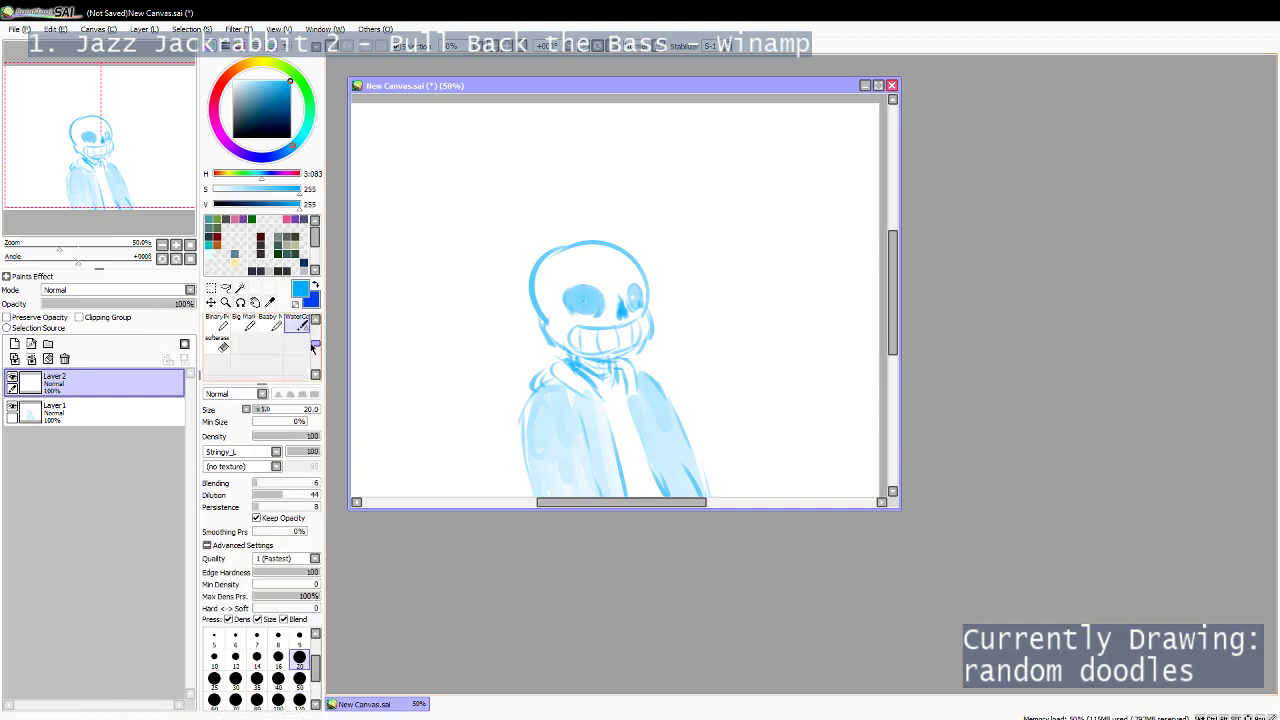
left_click(302, 323)
scroll(318, 326, "up", 1)
left_click(297, 324)
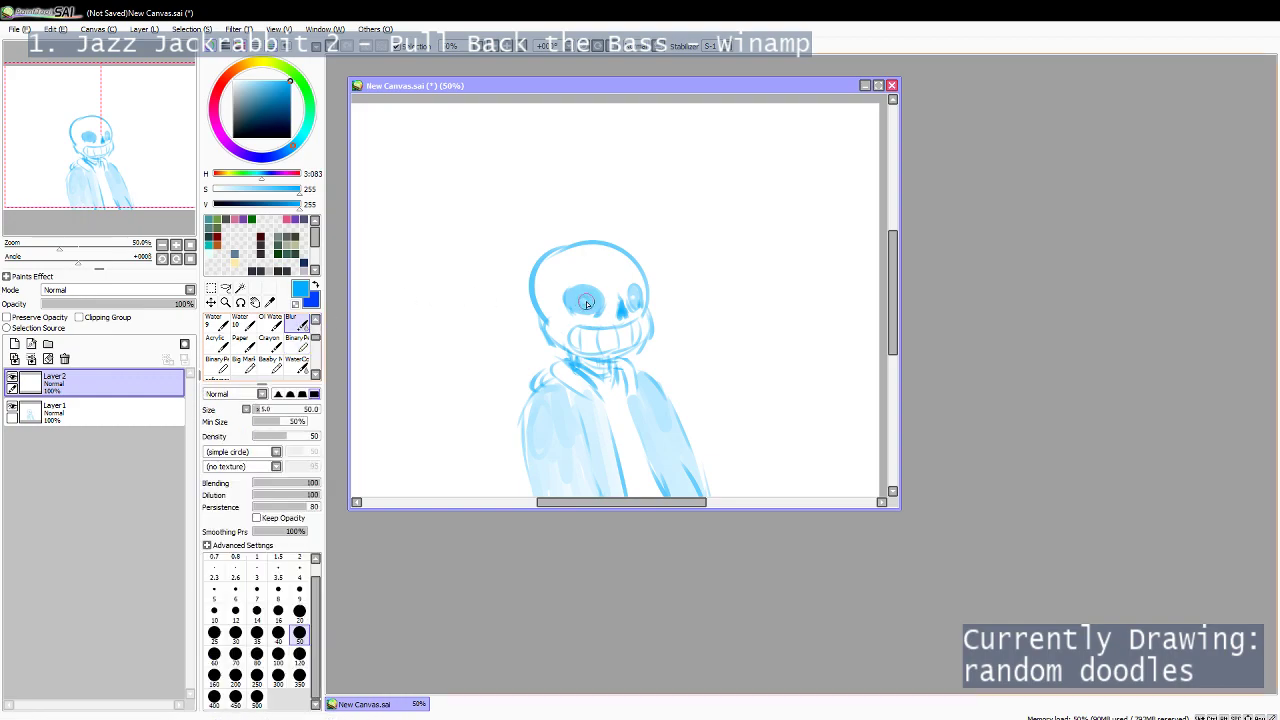
key("b")
key("v")
left_click_drag(586, 300, 580, 298)
left_click(302, 328)
key("b")
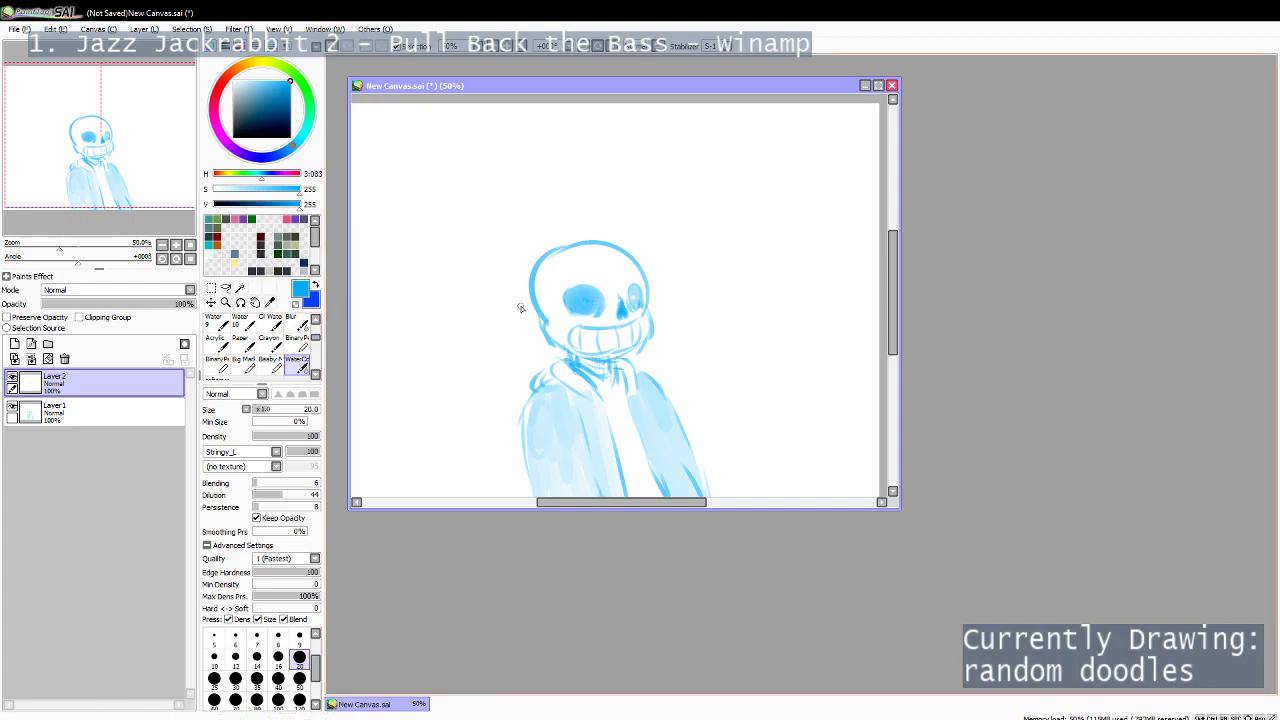
Try darkening the inside of the smaller eye socket with the watercolor brush and undo the attempt.
scroll(300, 340, "up", 1)
left_click(296, 342)
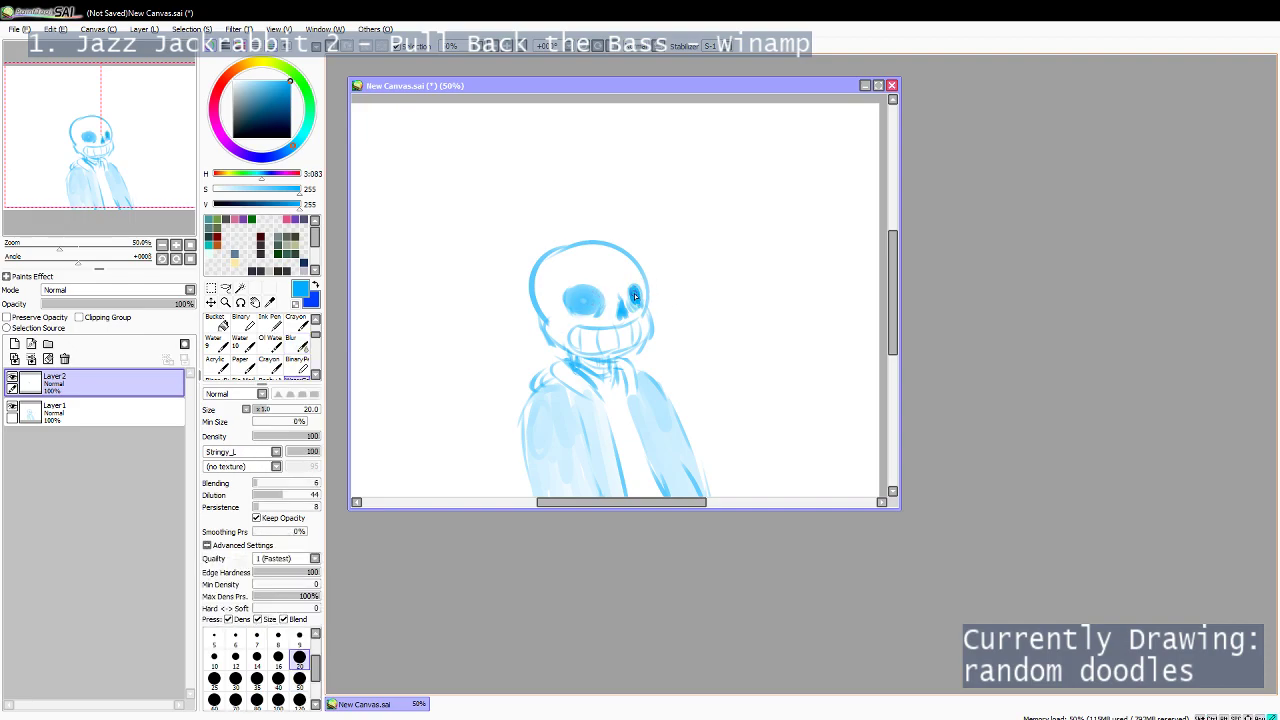
key("b")
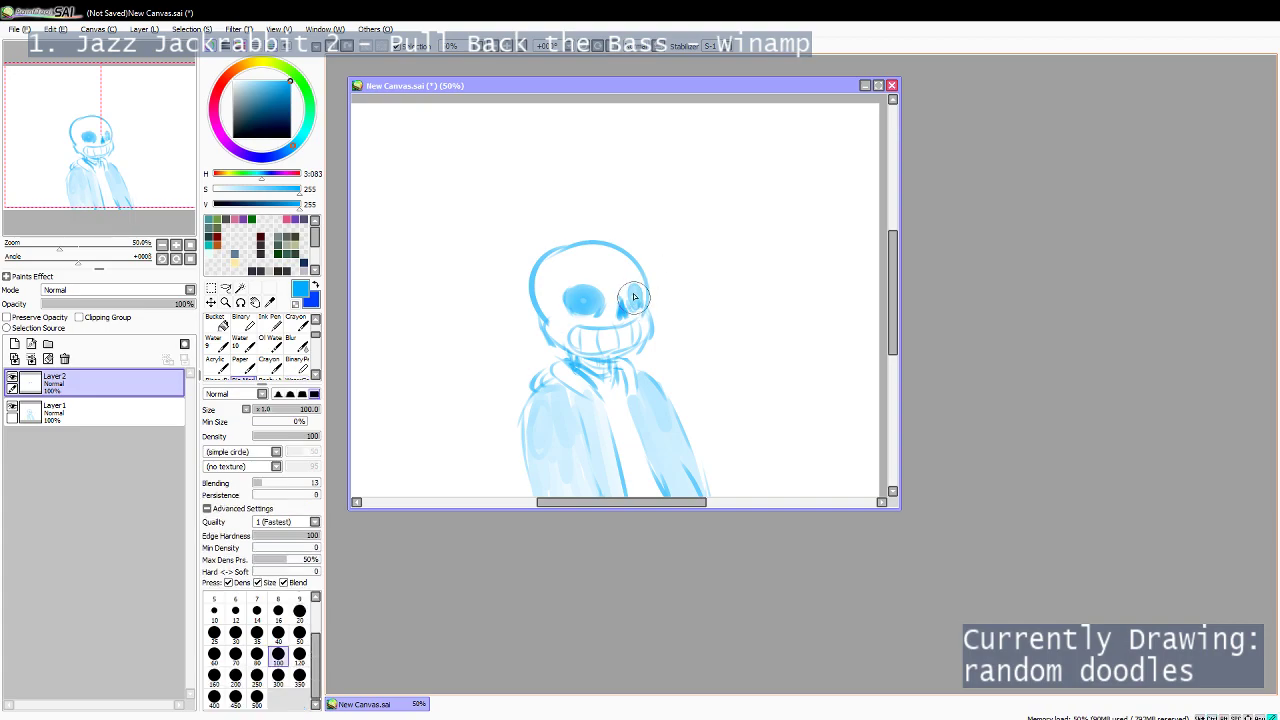
key("c")
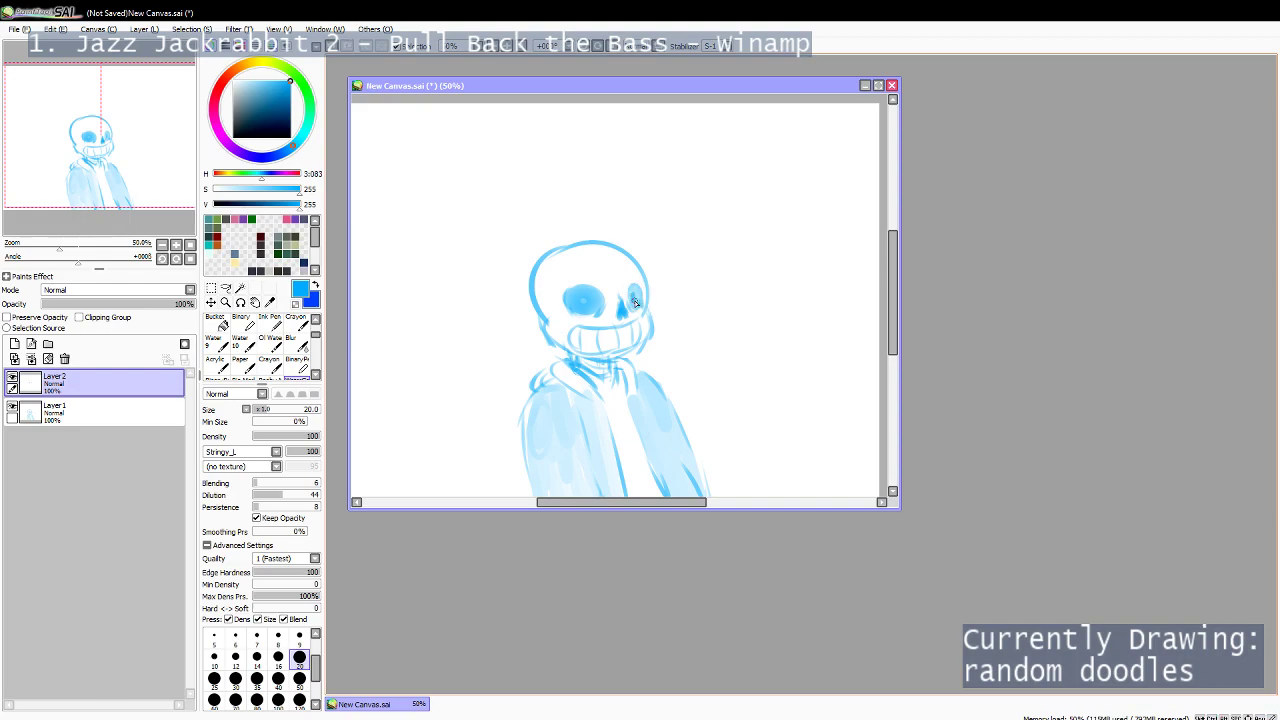
left_click_drag(632, 240, 641, 281)
key("ctrl+z")
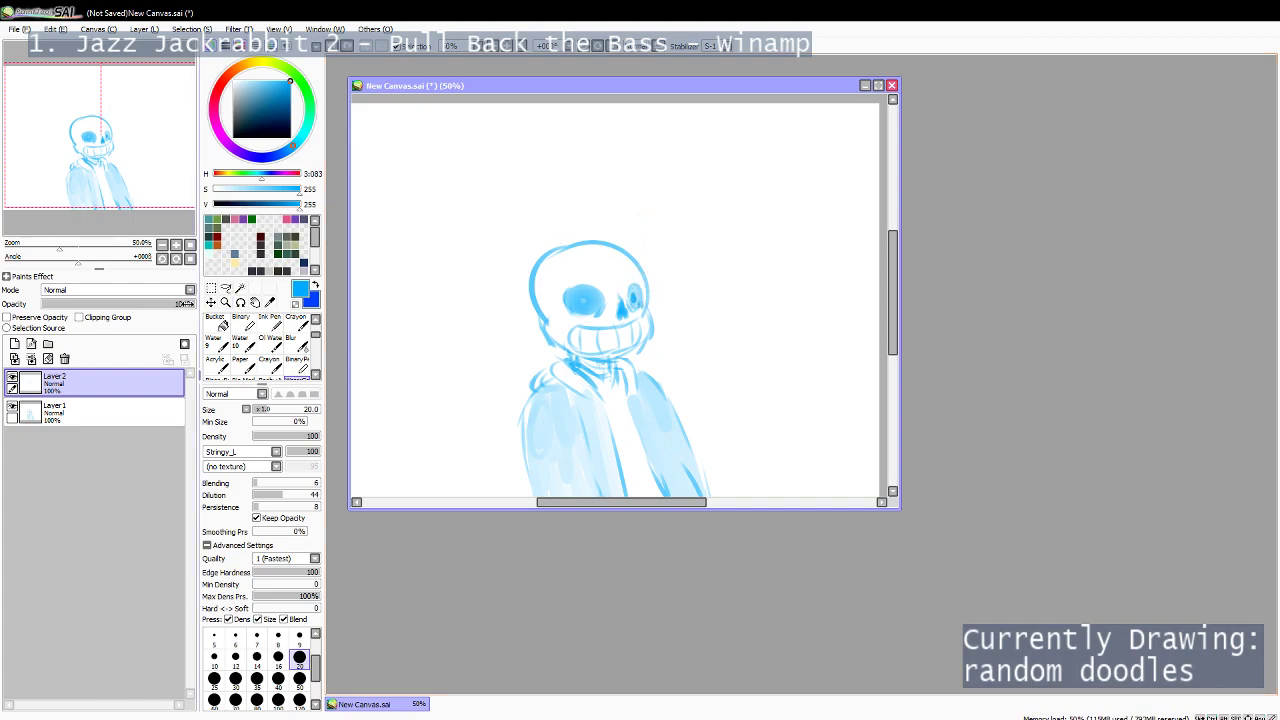
Merge the pupil layer into the sketch layer and paint a small pupil in the smaller eye socket with a size 20 brush.
left_click(49, 359)
key("b")
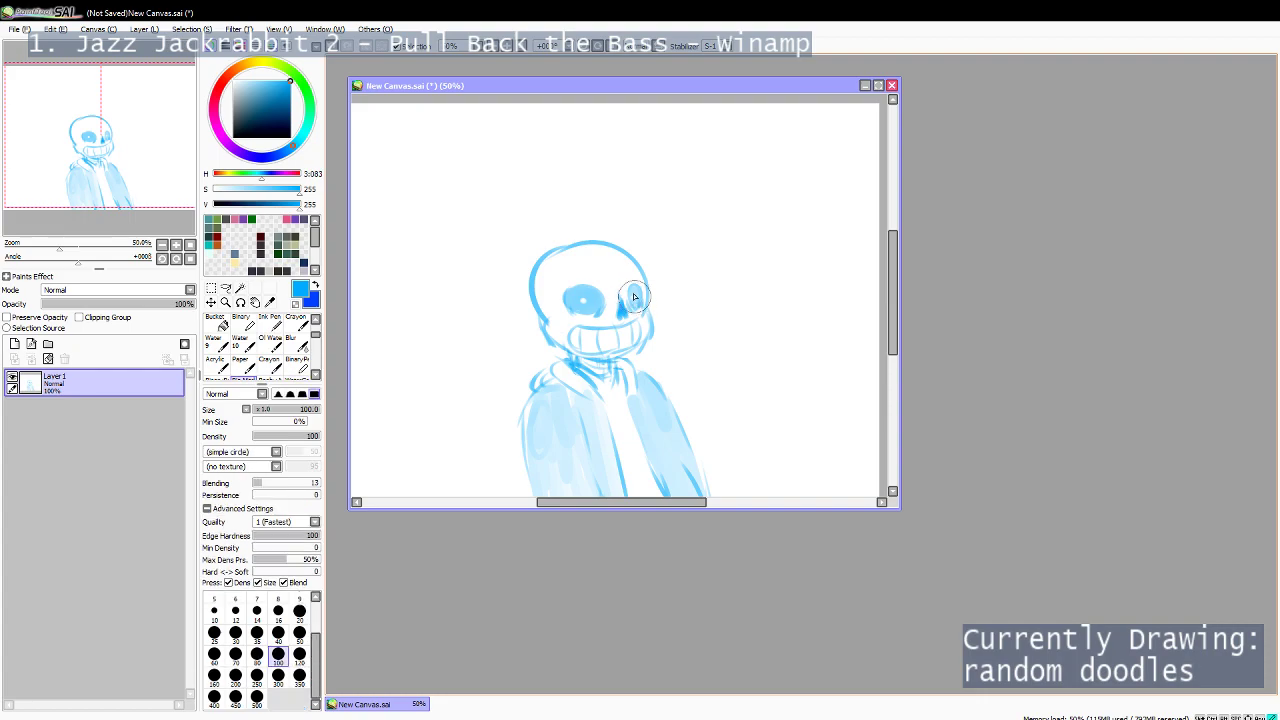
key("c")
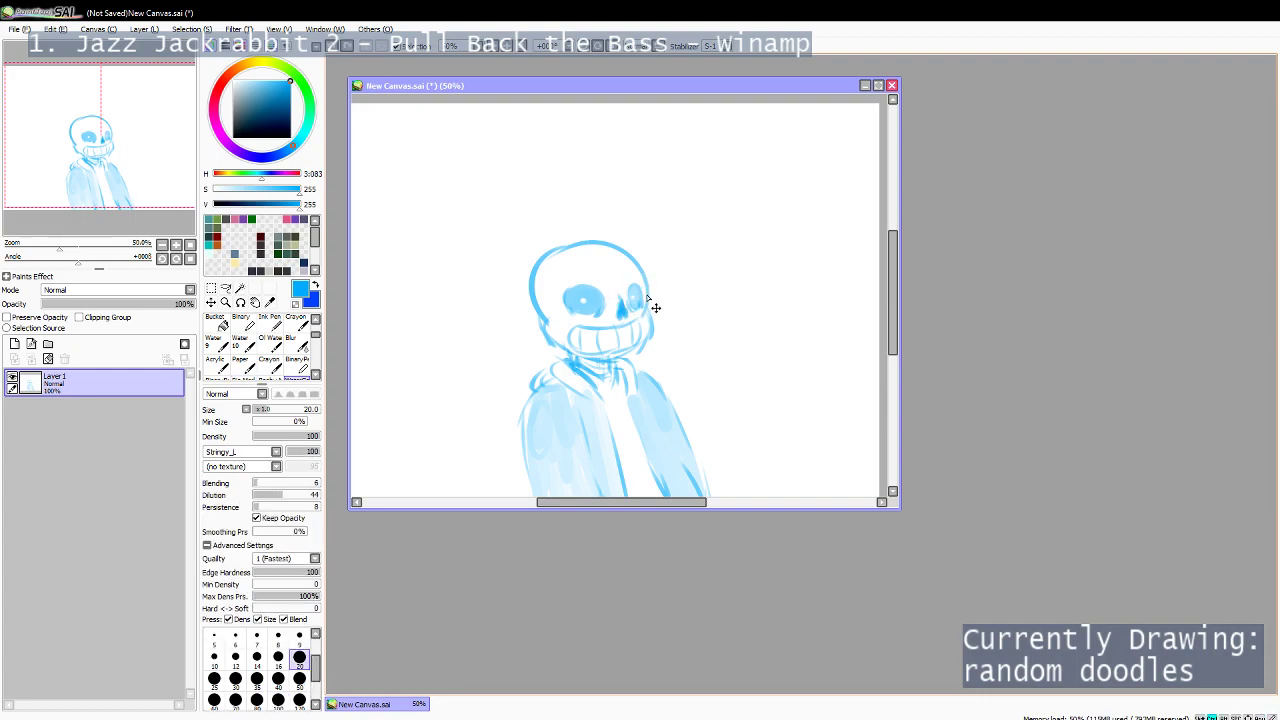
key("e")
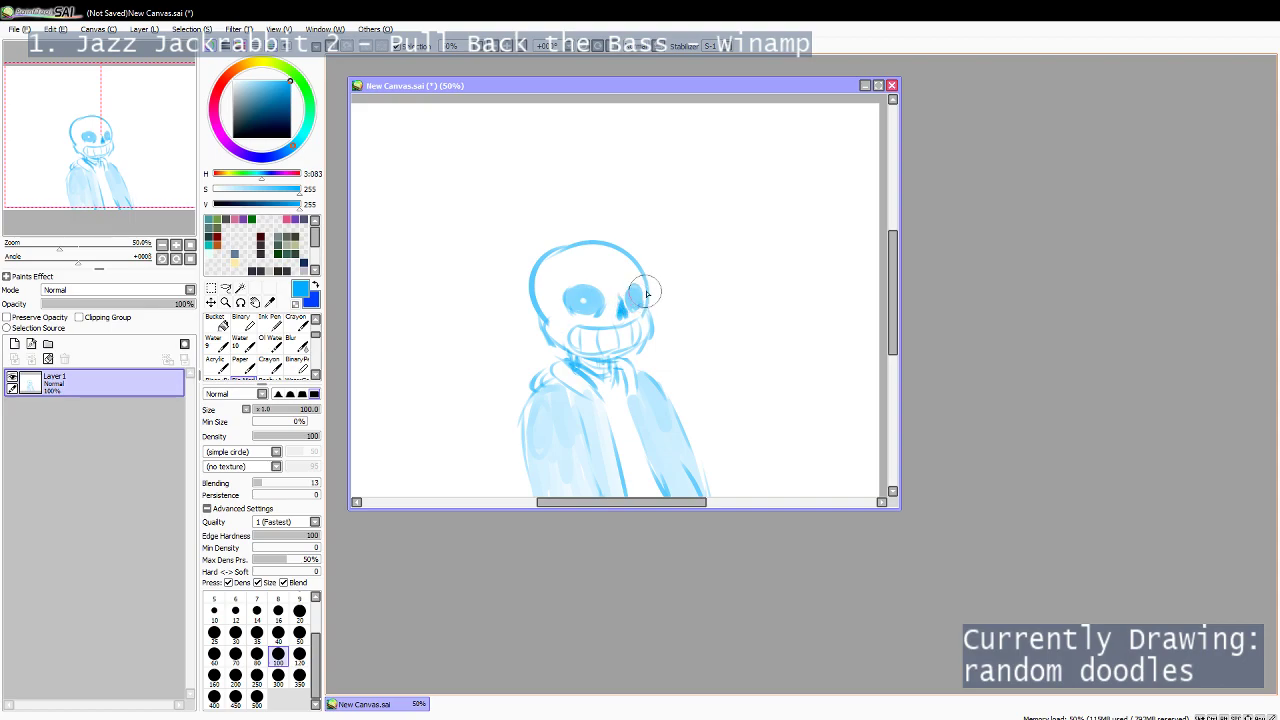
left_click(299, 611)
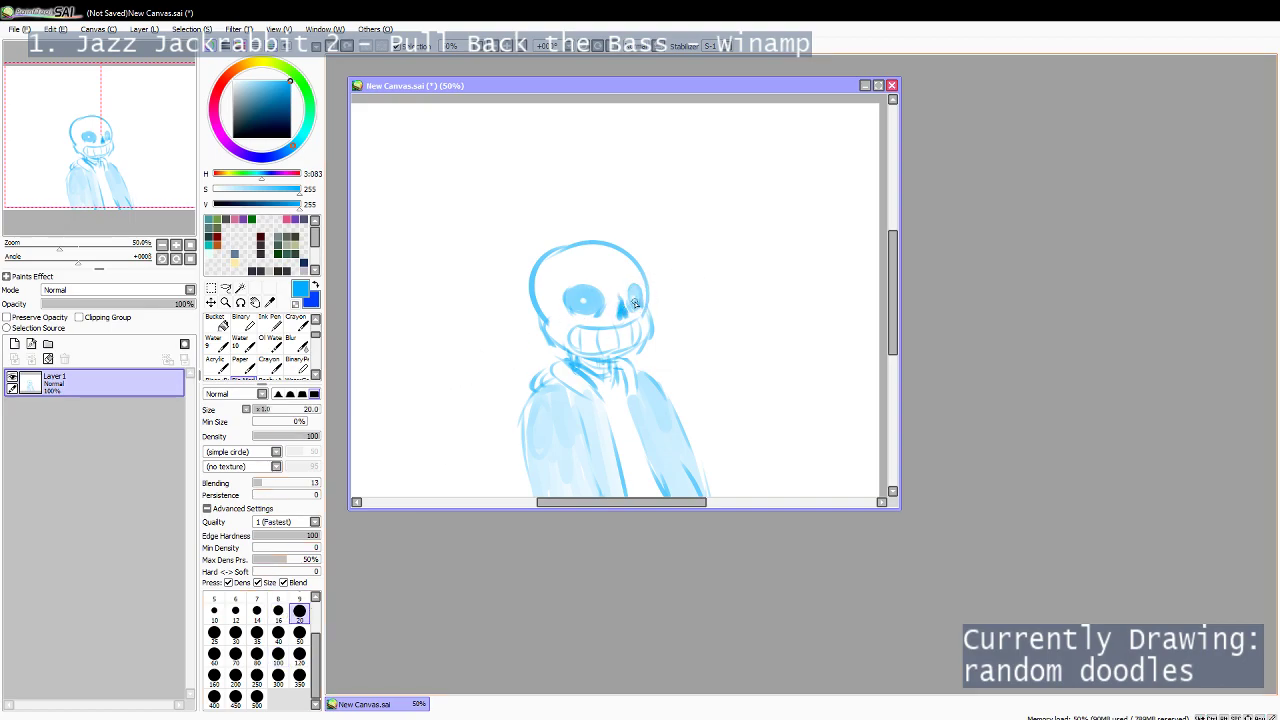
key("ctrl+z")
left_click_drag(633, 296, 635, 299)
key("c")
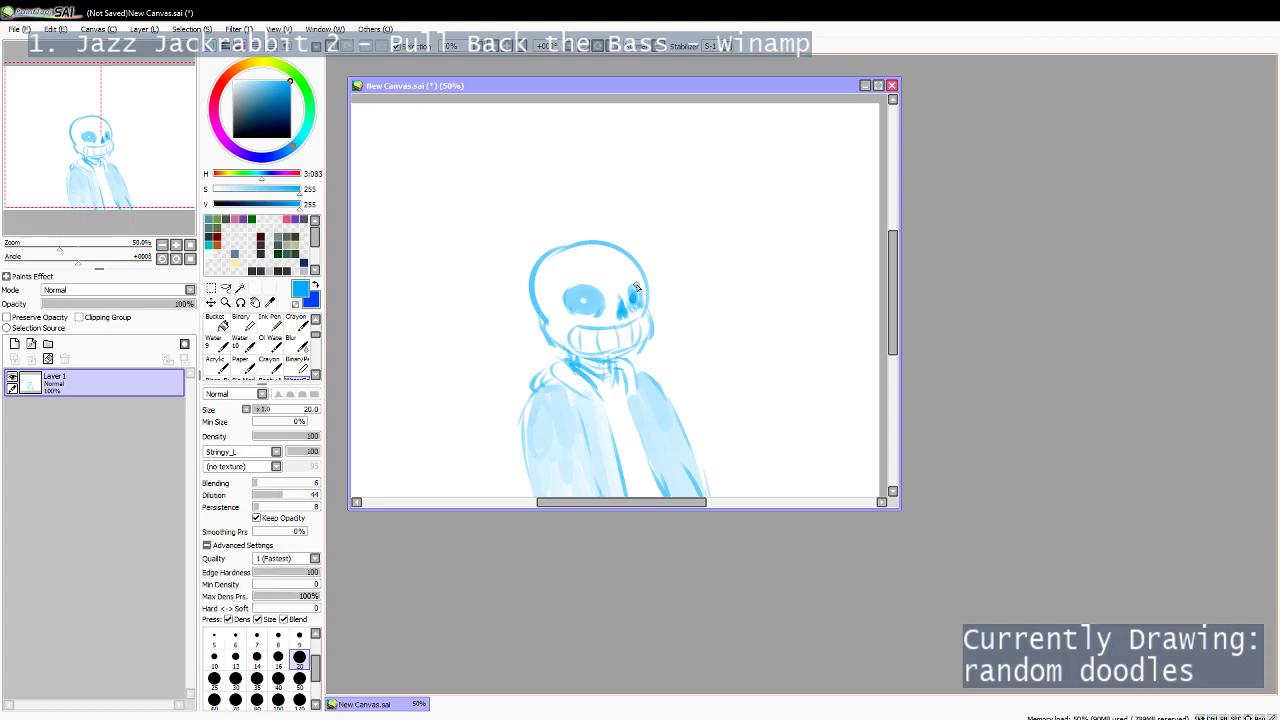
Sketch two thin wavy flame outlines rising from the smaller eye socket past the top of the skull.
key("ctrl+z")
left_click_drag(638, 287, 654, 243)
mouse_move(640, 288)
left_mouse_down()
mouse_move(642, 220)
mouse_move(659, 250)
mouse_move(646, 297)
mouse_move(661, 287)
mouse_move(664, 208)
left_mouse_up()
key("ctrl+z")
key("ctrl+z")
key("ctrl+z")
Fill the flame with light blue using the Big Marker at size 100, extending wisps above the outlines.
key("e")
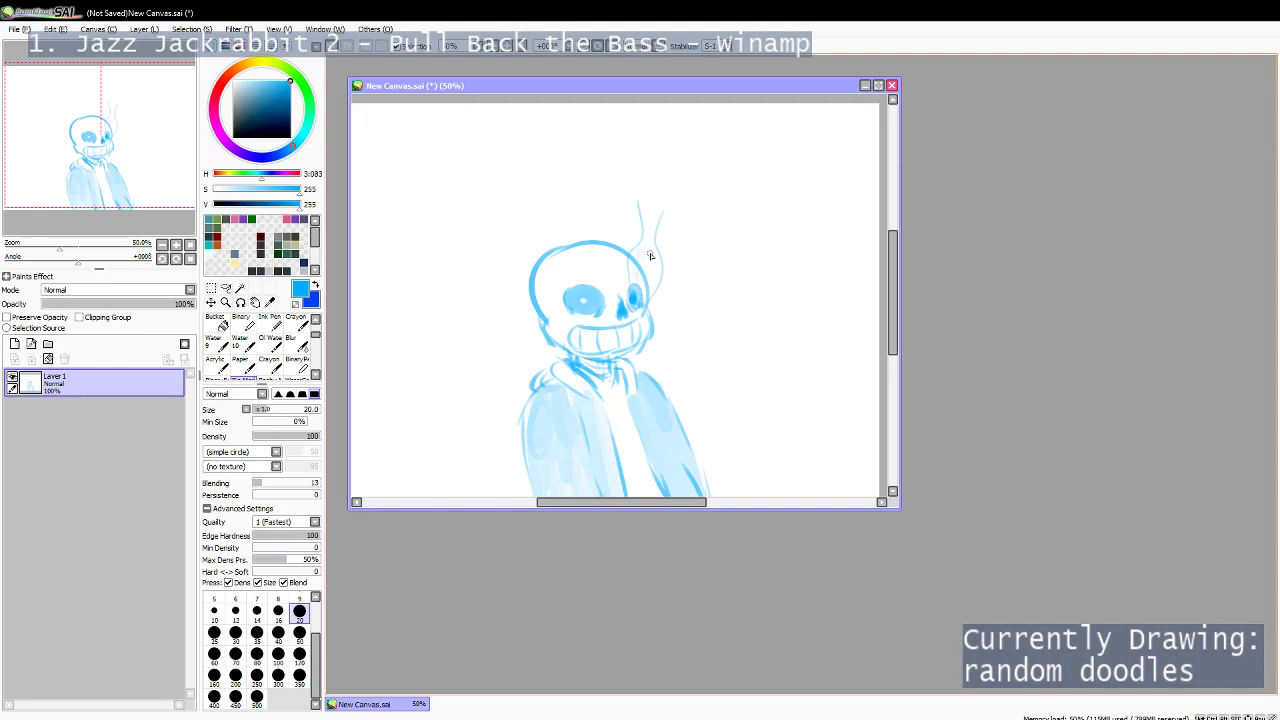
left_click(278, 656)
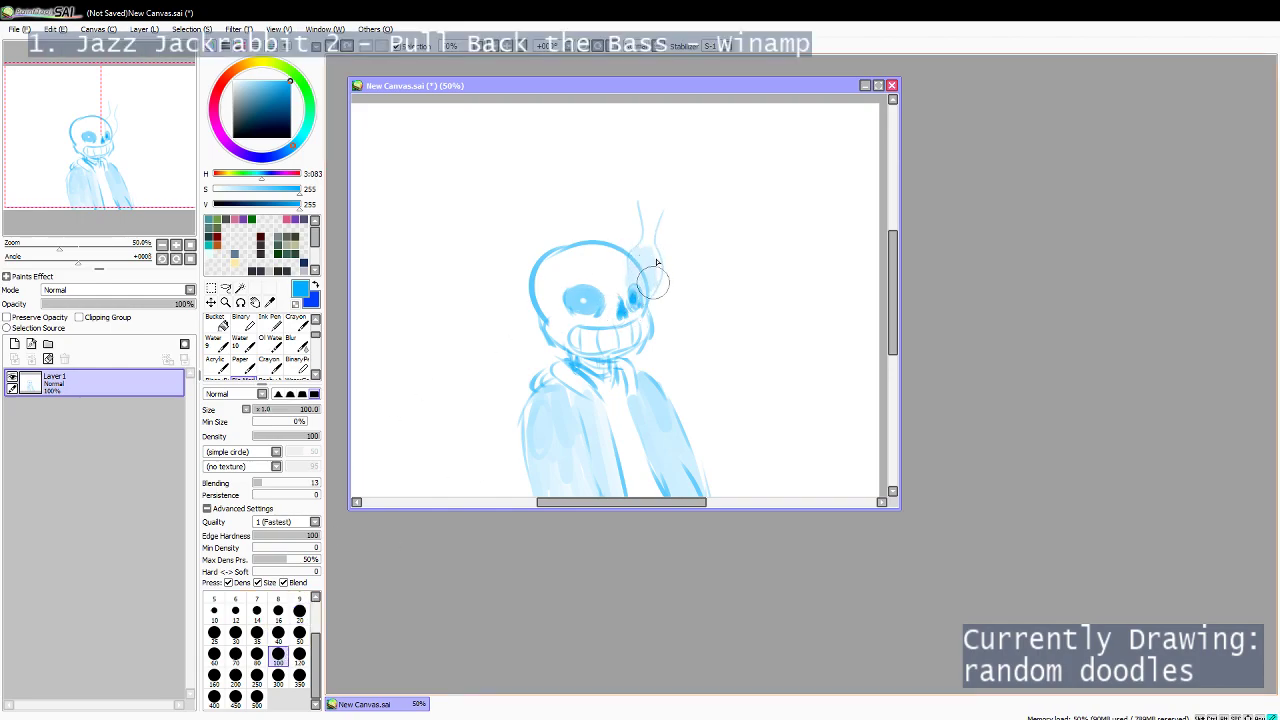
mouse_move(650, 240)
left_mouse_down()
mouse_move(640, 206)
mouse_move(652, 214)
mouse_move(640, 258)
mouse_move(650, 275)
left_mouse_up()
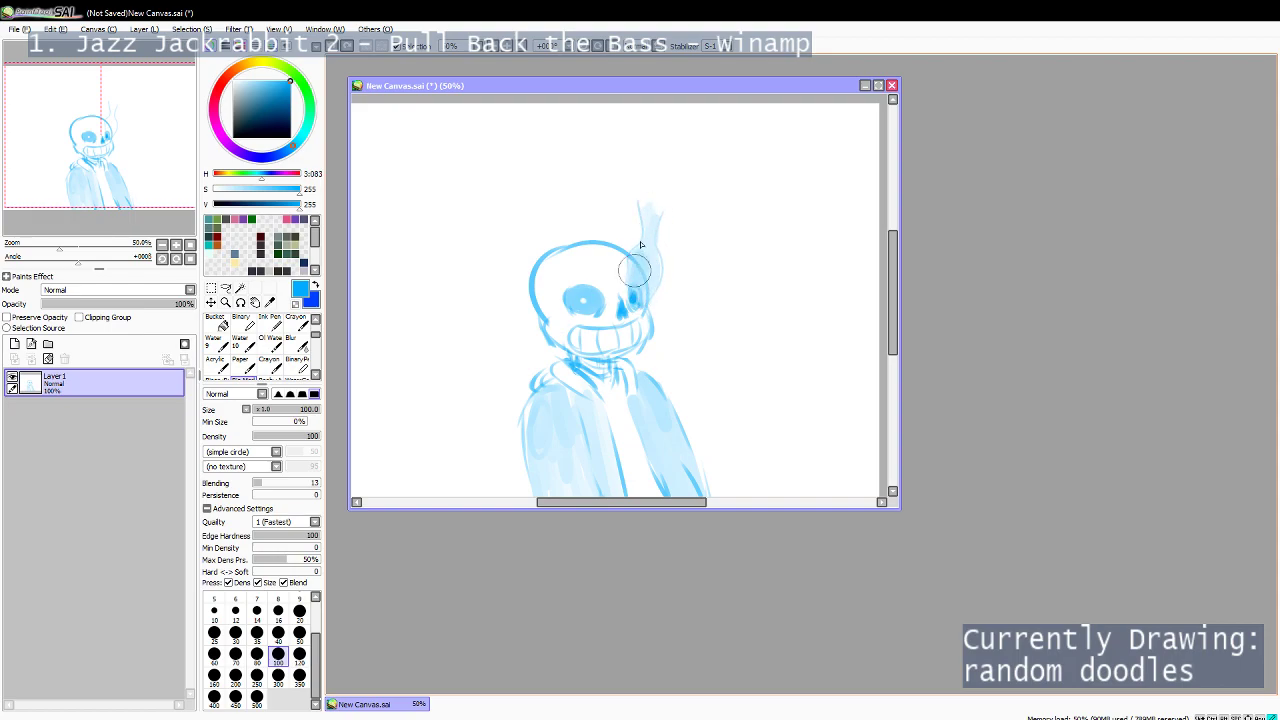
mouse_move(651, 240)
left_mouse_down()
mouse_move(646, 201)
mouse_move(650, 242)
mouse_move(655, 167)
mouse_move(643, 160)
mouse_move(657, 172)
mouse_move(642, 306)
mouse_move(670, 161)
left_mouse_up()
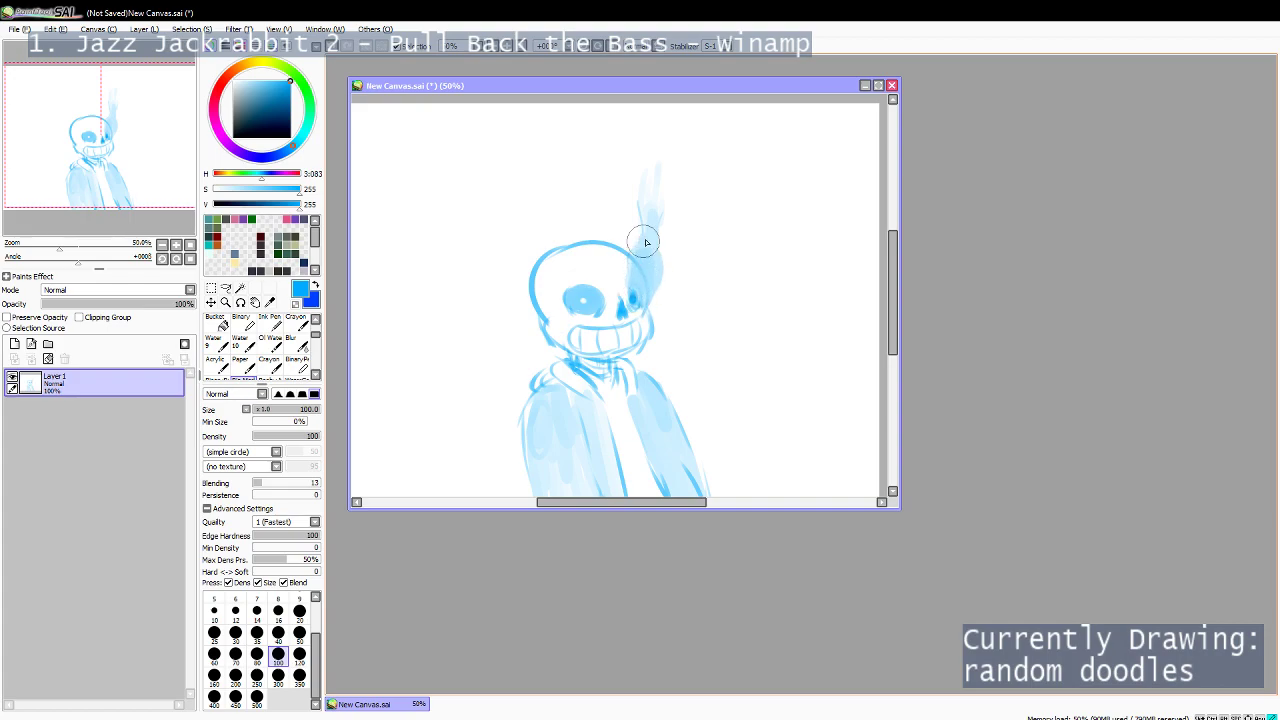
Lighten the smaller eye socket with the soft eraser and repaint its blue shading with the Big Marker at size 40.
left_click(316, 375)
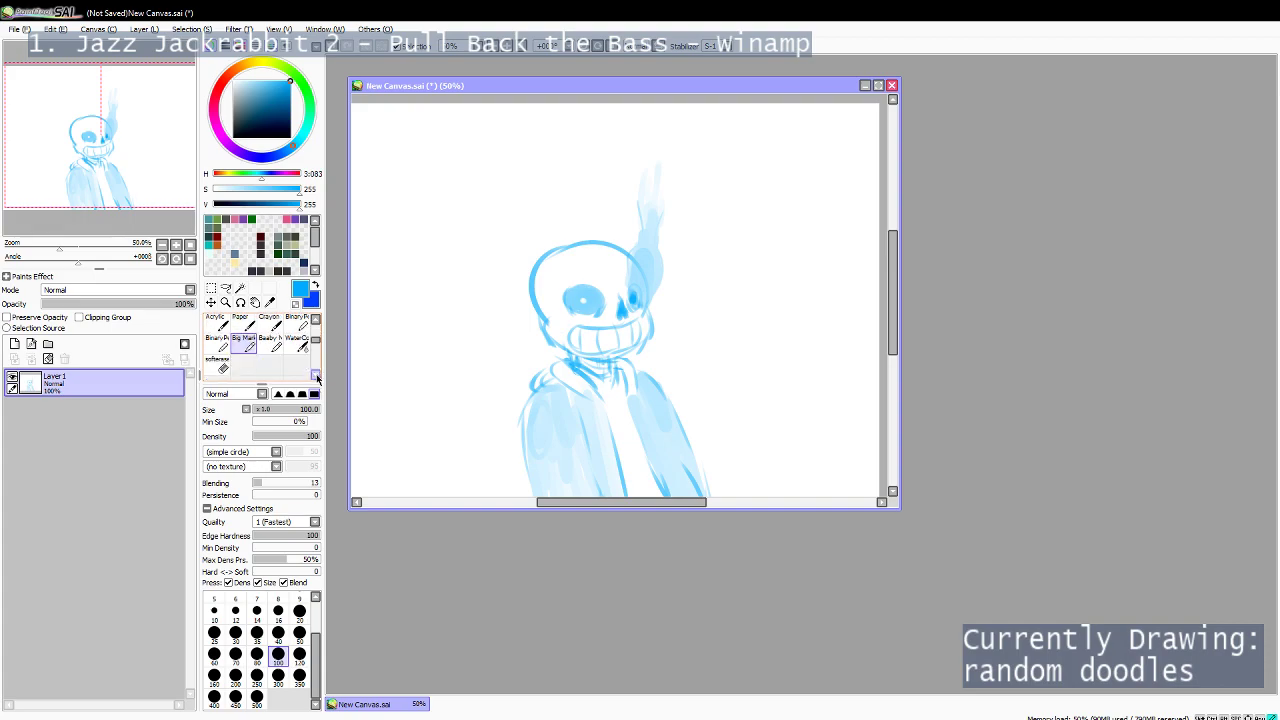
left_click(219, 364)
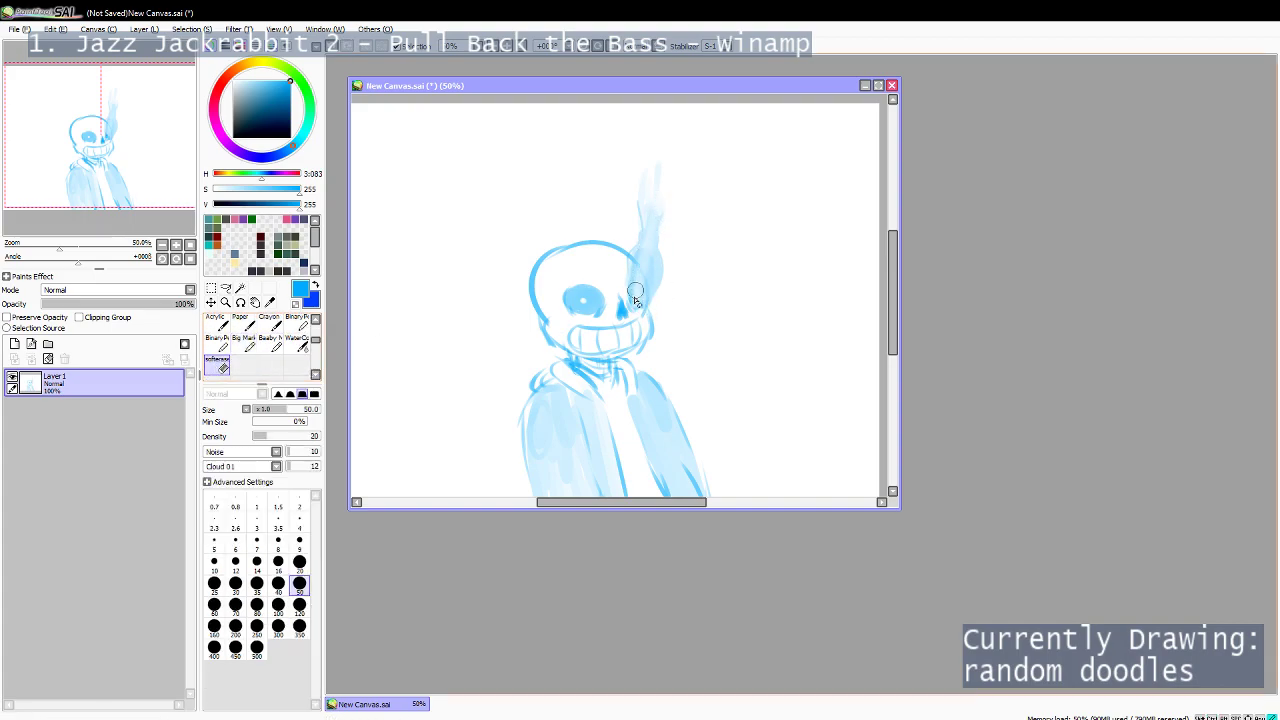
key("c")
key("v")
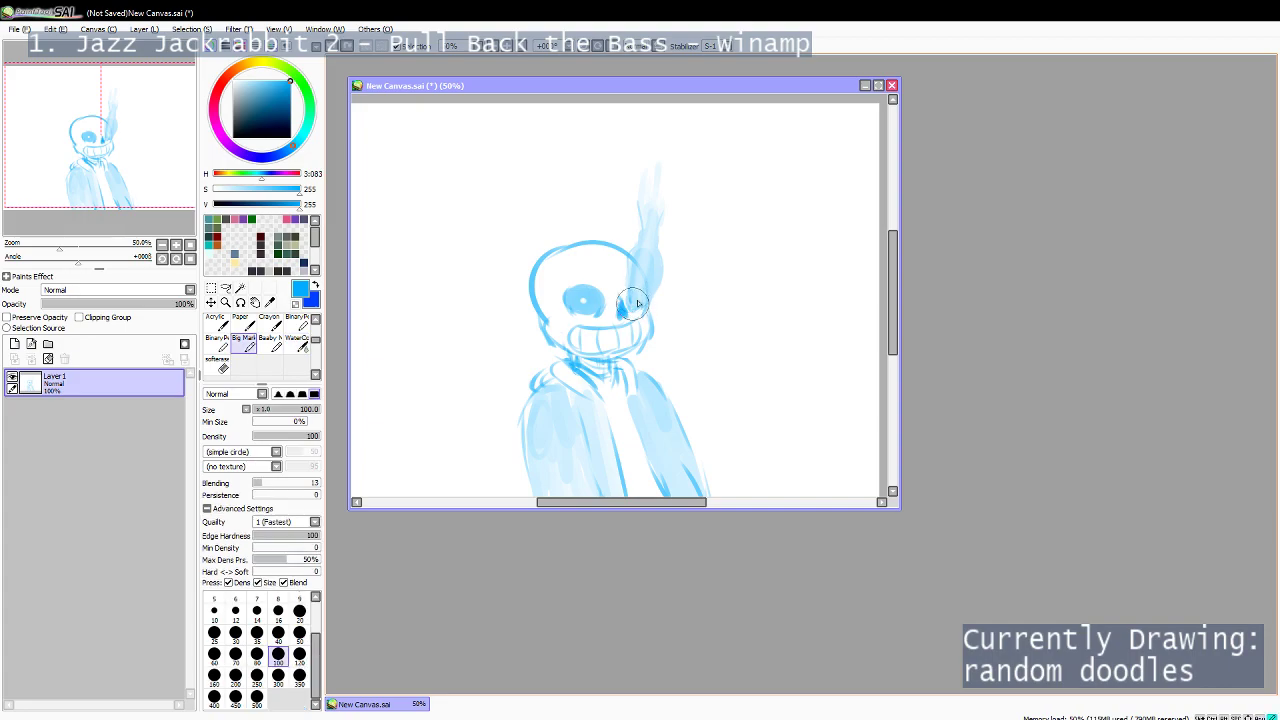
left_click_drag(638, 303, 636, 300)
left_click(278, 632)
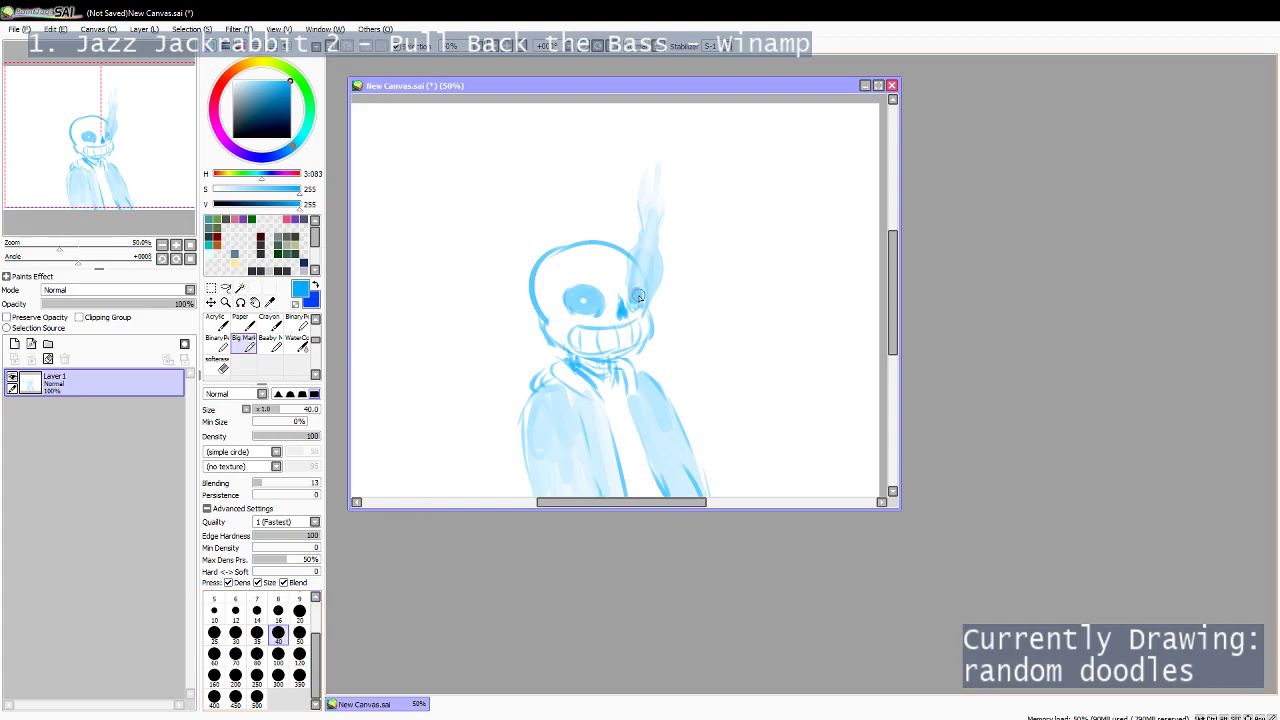
Paint a dark pupil in the smaller eye socket, and fill the larger socket's white pupil with light blue.
key("c")
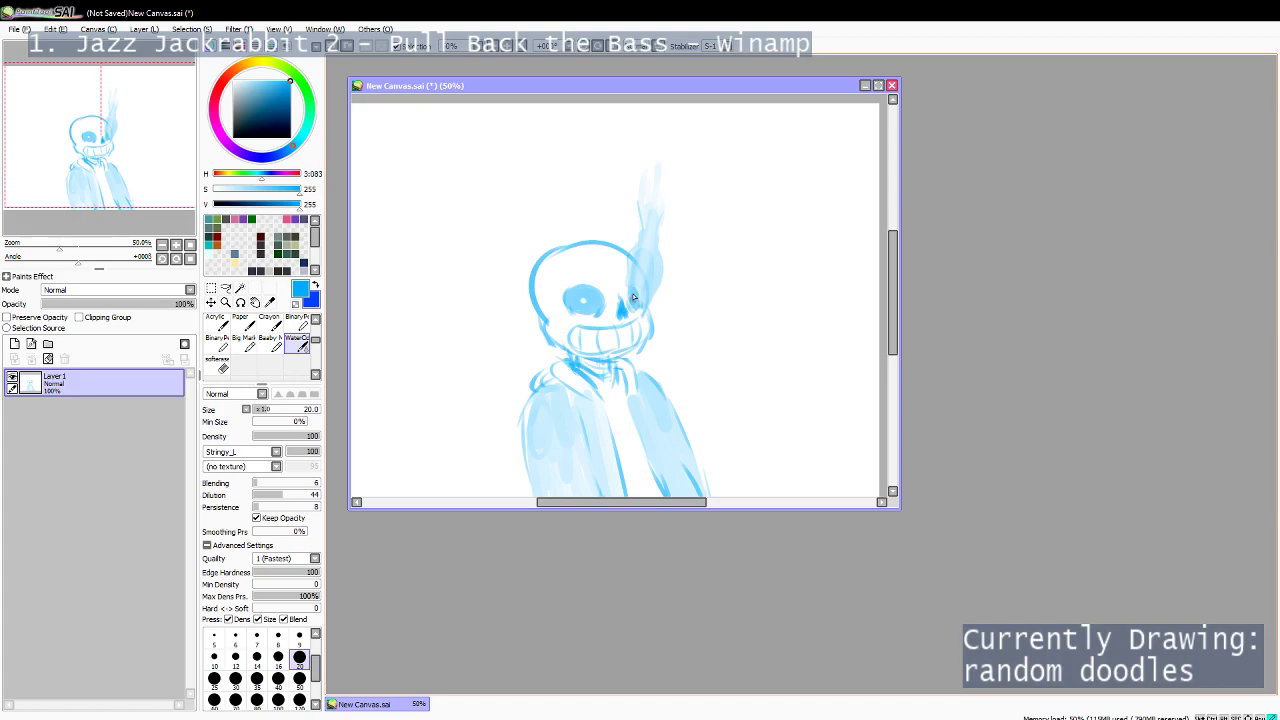
left_click(275, 157)
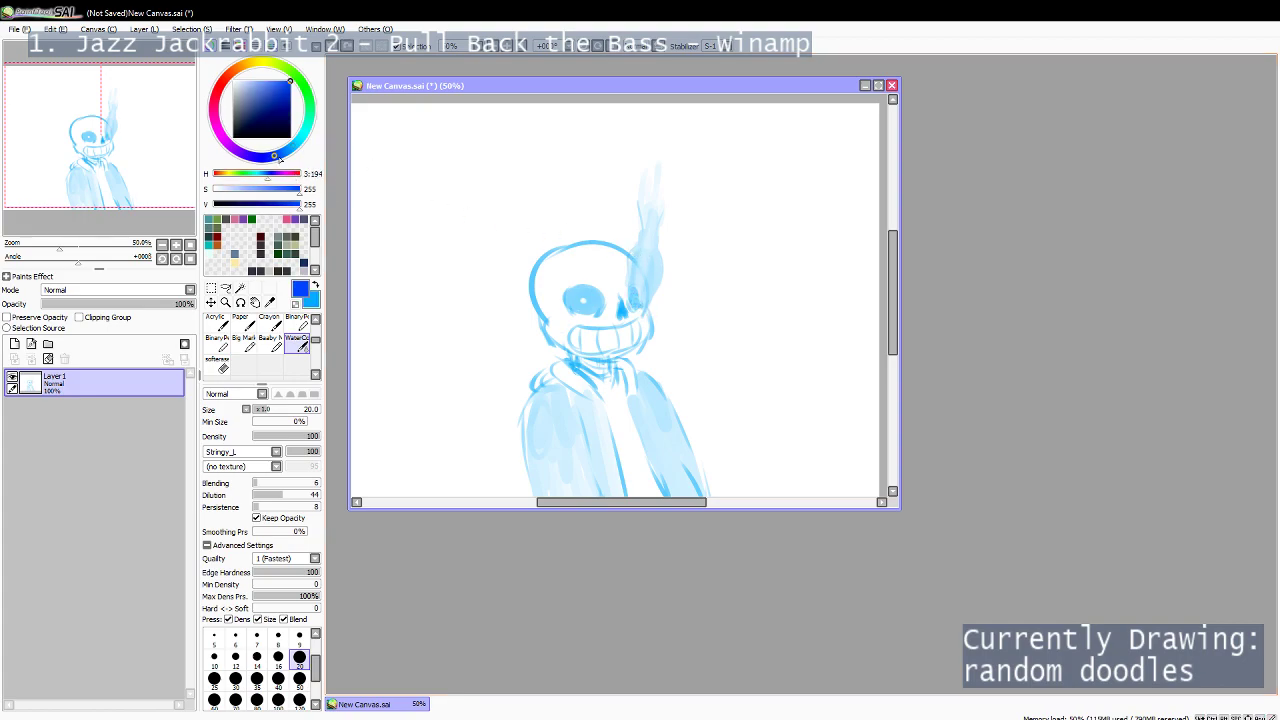
mouse_move(632, 299)
left_mouse_down()
mouse_move(641, 287)
mouse_move(669, 313)
left_mouse_up()
left_click(258, 137)
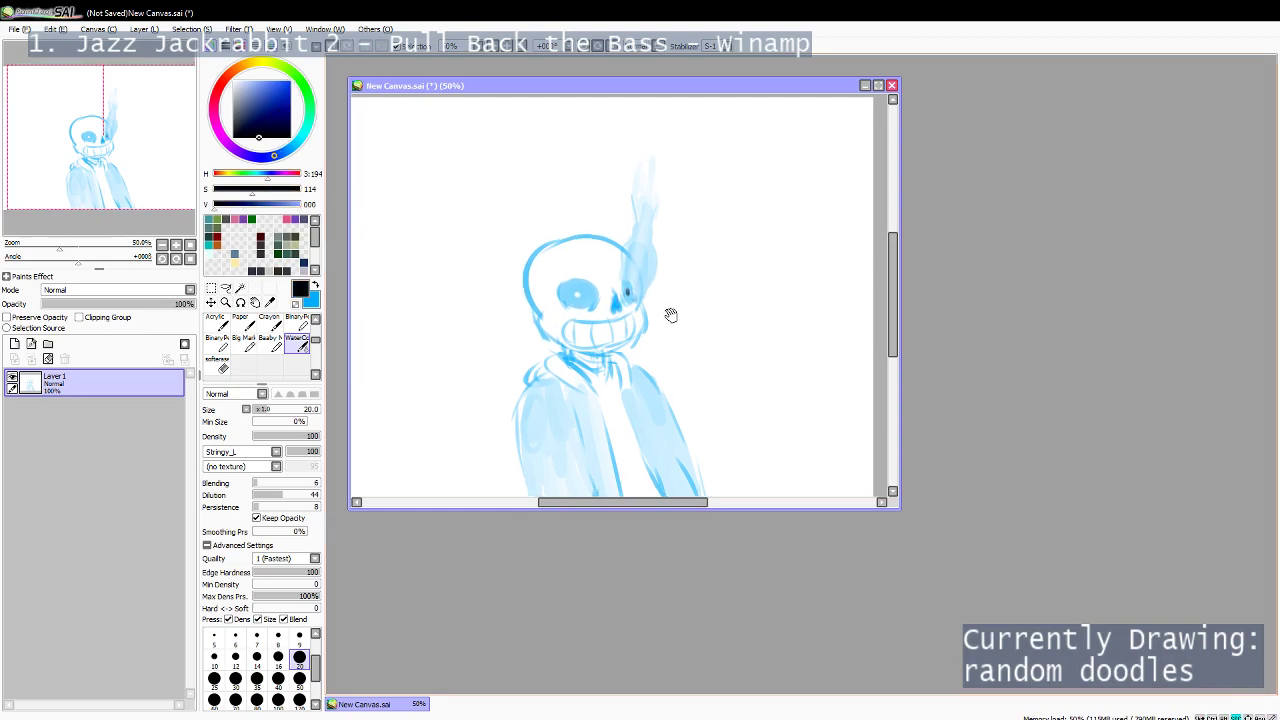
key("x")
left_click(244, 343)
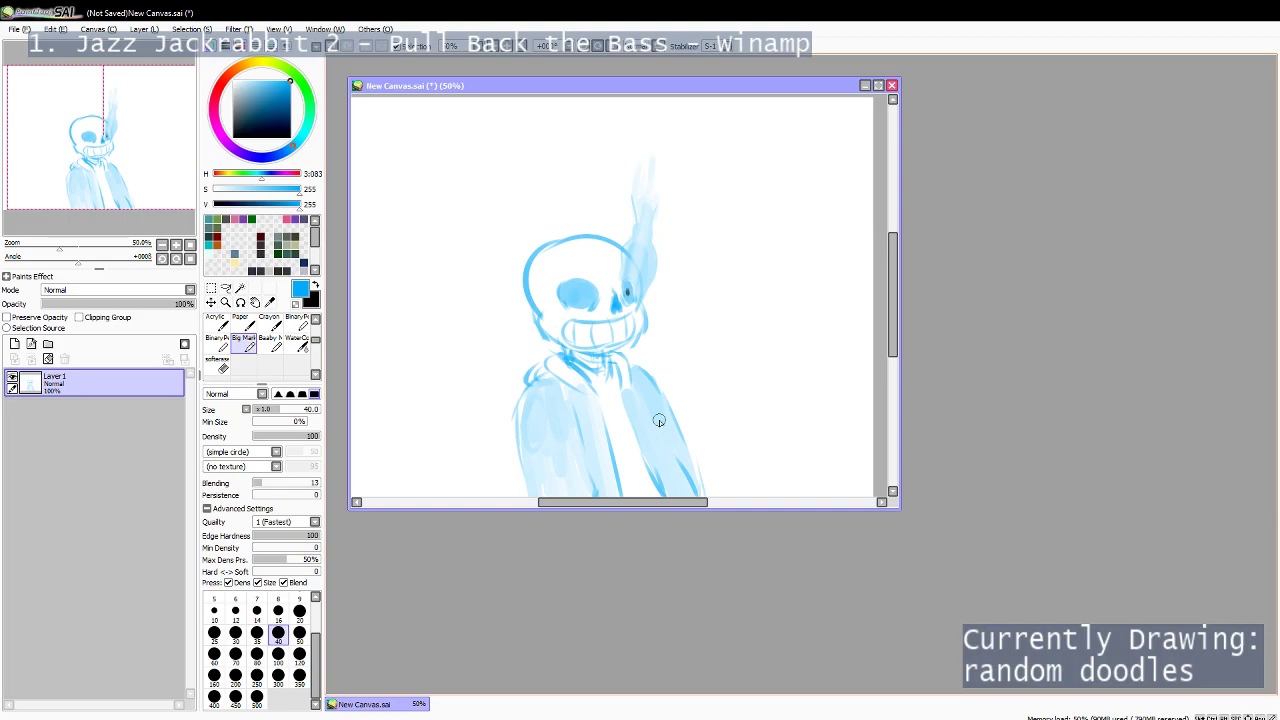
Redraw the jawline beneath the grin and erase the stray lines around the teeth and chin.
key("c")
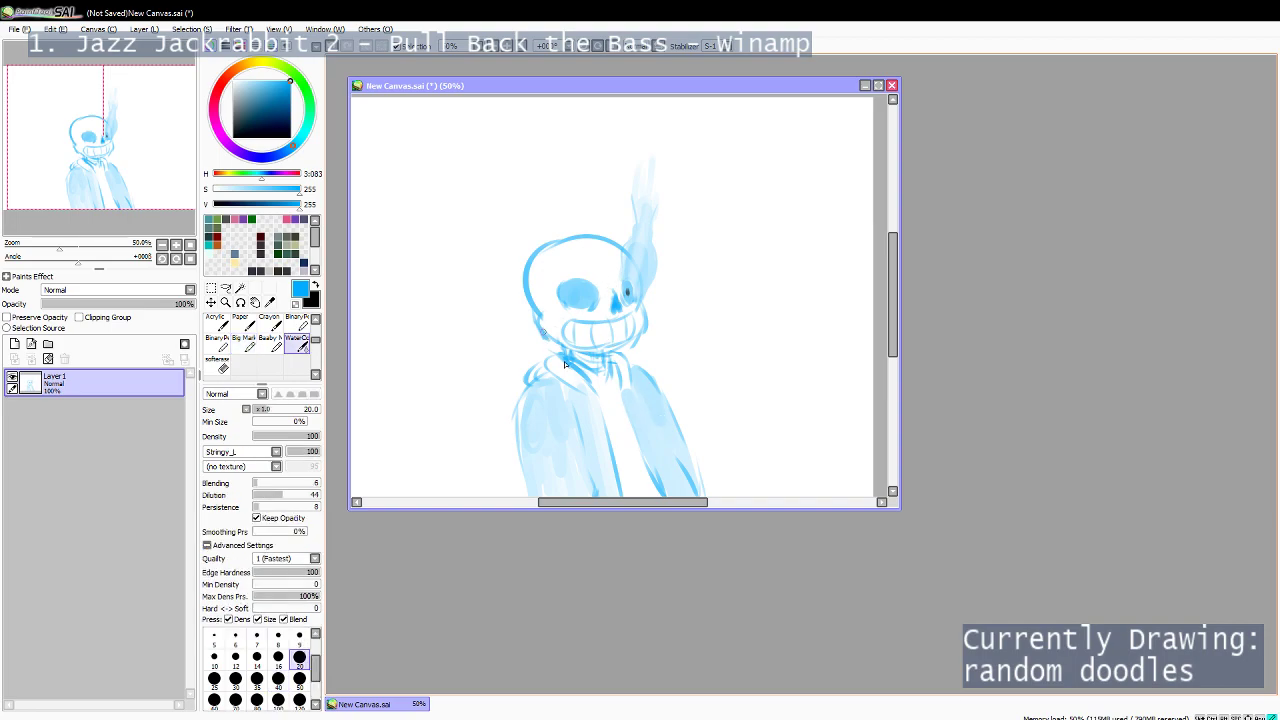
mouse_move(543, 340)
left_mouse_down()
mouse_move(612, 355)
mouse_move(641, 338)
mouse_move(612, 351)
left_mouse_up()
key("ctrl+z")
key("e")
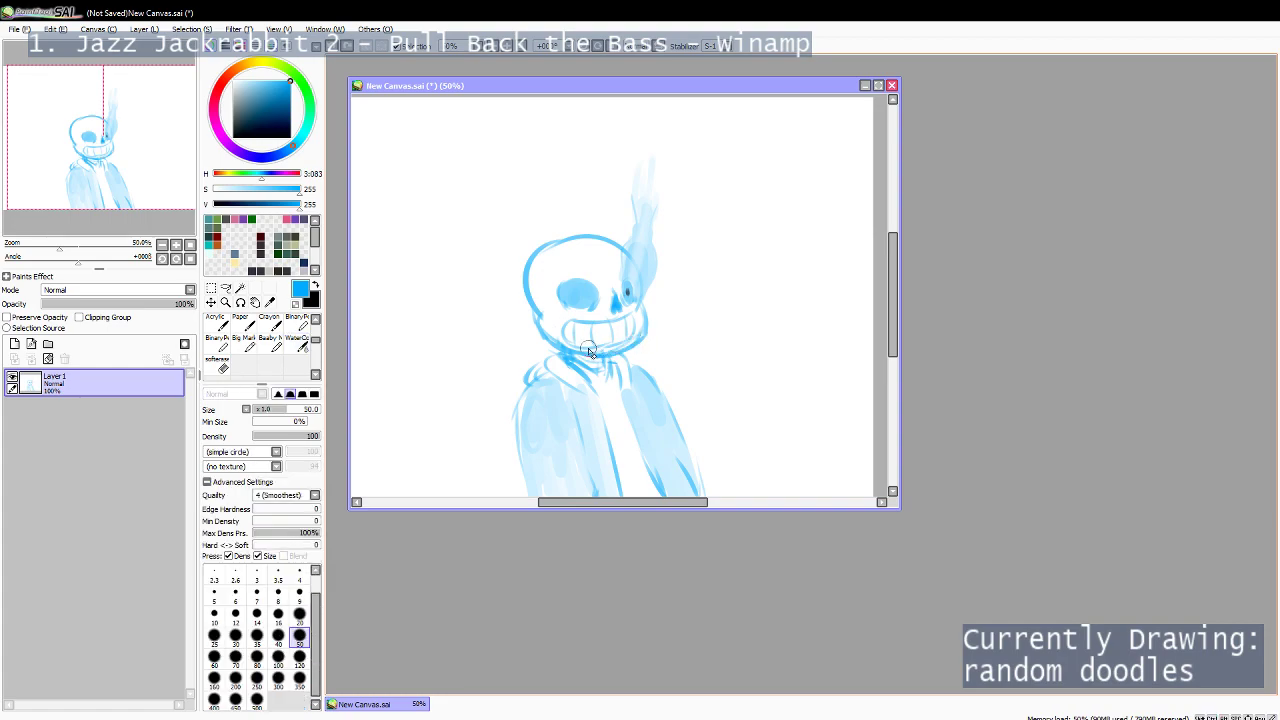
mouse_move(547, 329)
left_mouse_down()
mouse_move(602, 352)
mouse_move(631, 337)
left_mouse_up()
key("e")
key("ctrl+z")
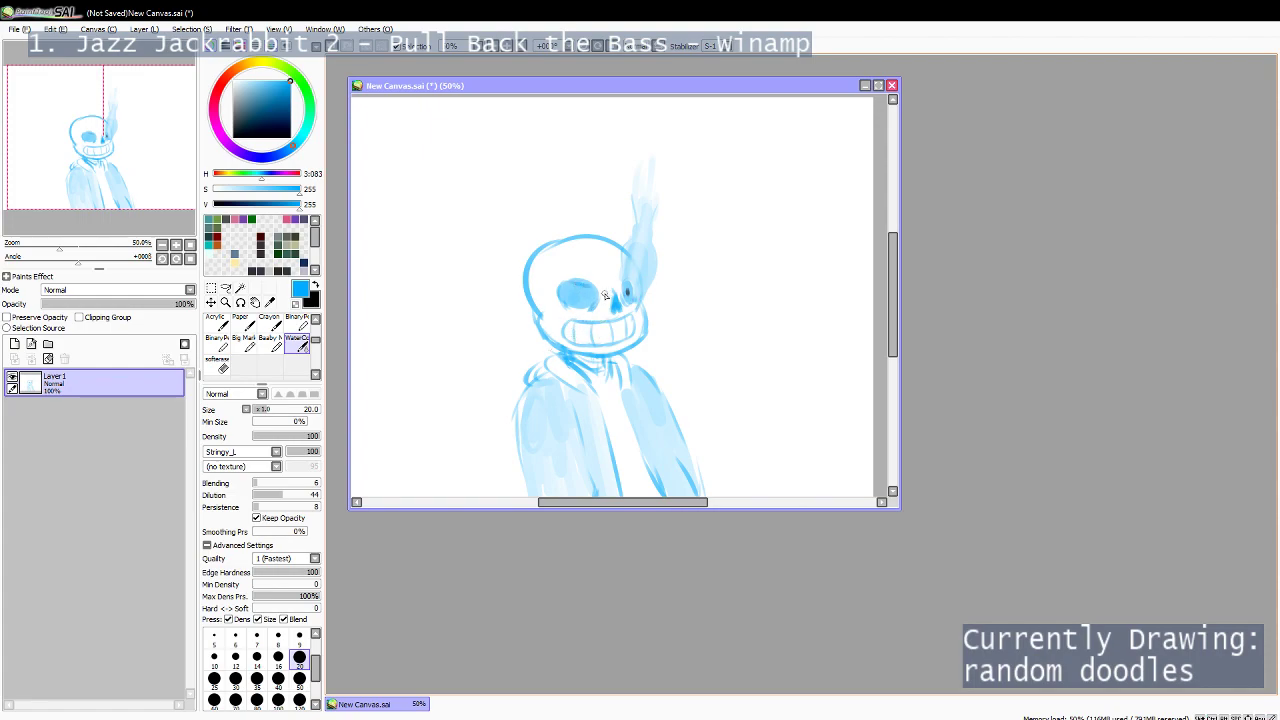
Try cutting the top of the larger eye socket into a slanted, angry shape and undo the change.
left_click_drag(566, 284, 598, 302)
key("ctrl+z")
key("ctrl+z")
key("e")
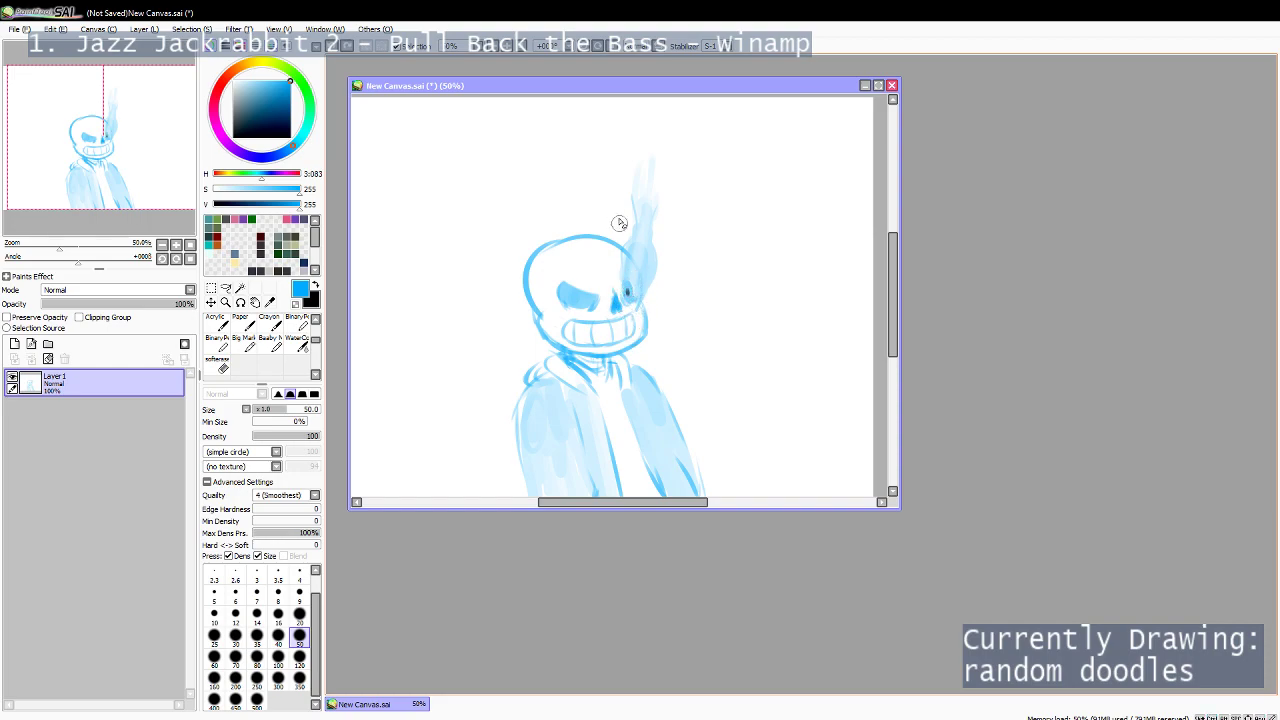
key("ctrl+z")
Repaint the larger eye socket as a rounder, darker shape, and redraw and trim the nose hole.
key("c")
left_click_drag(606, 307, 598, 307)
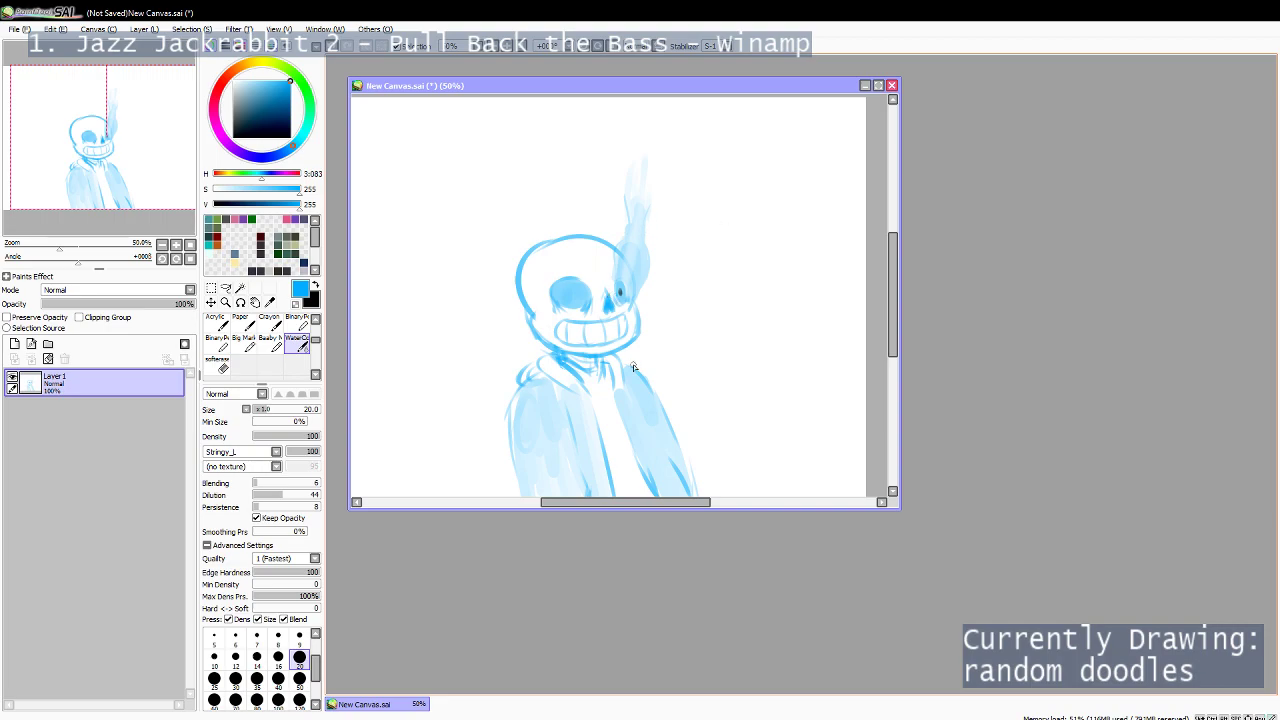
key("e")
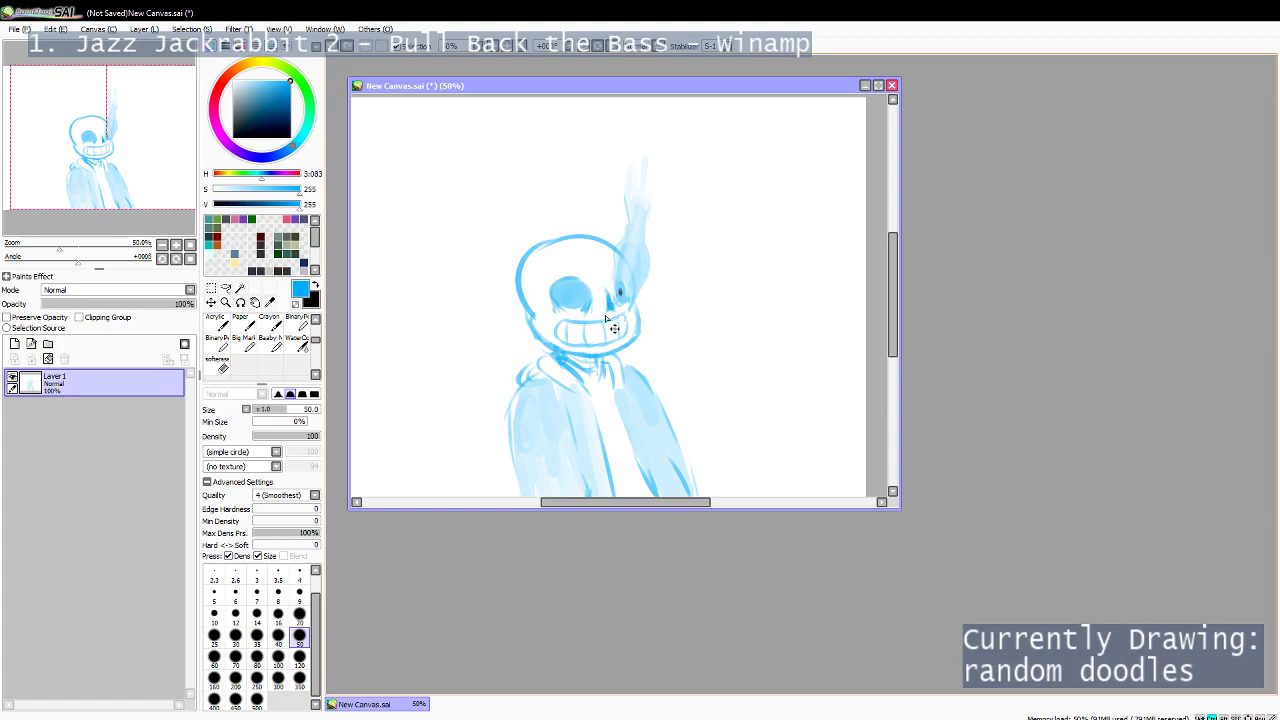
key("c")
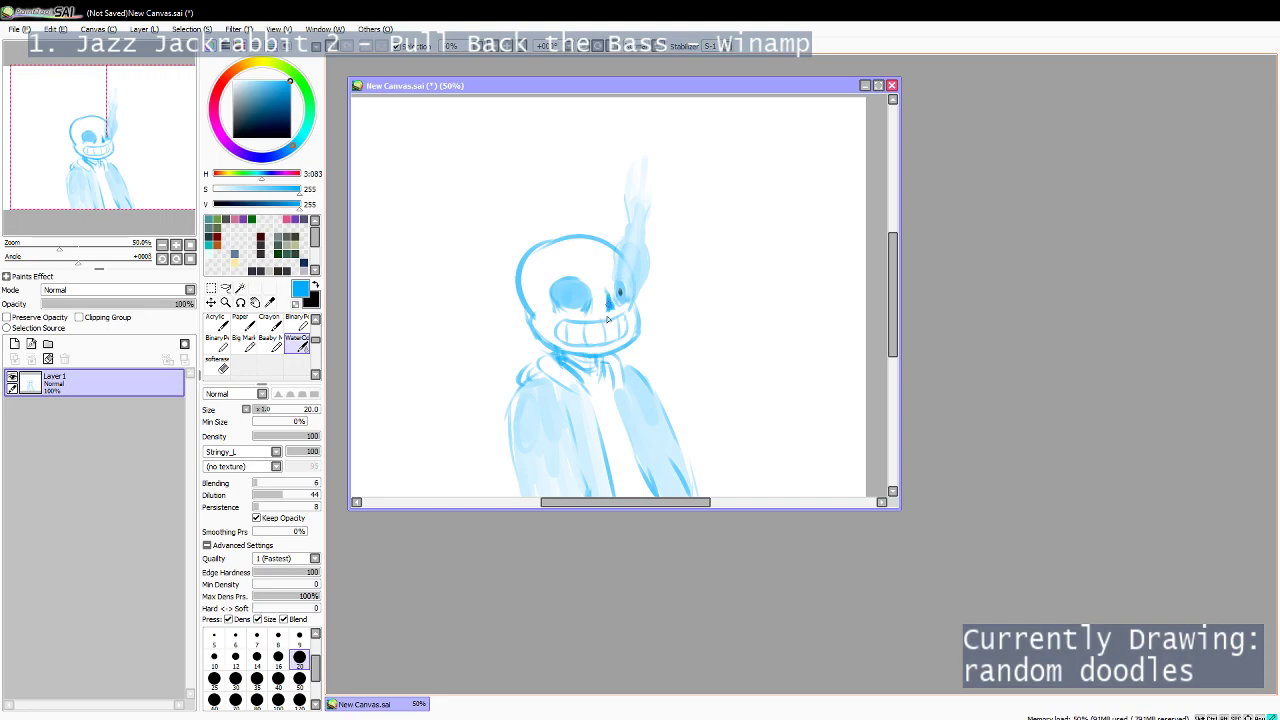
key("e")
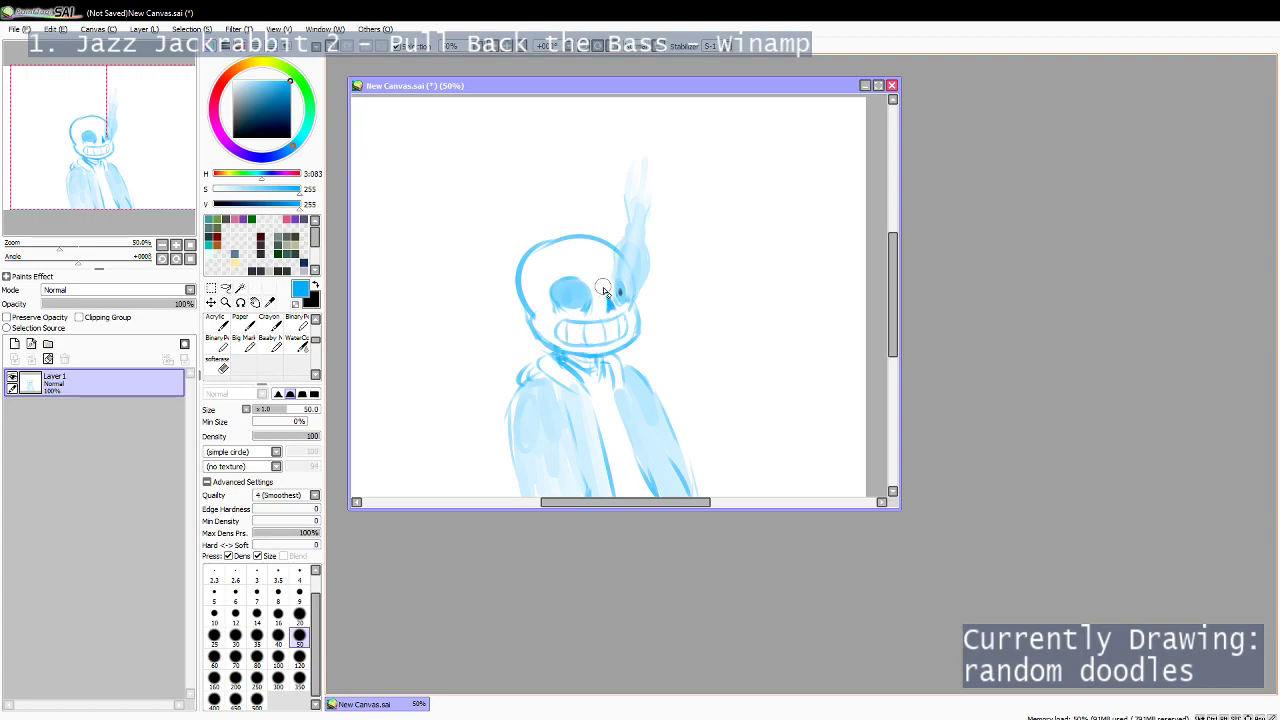
key("c")
key("e")
key("c")
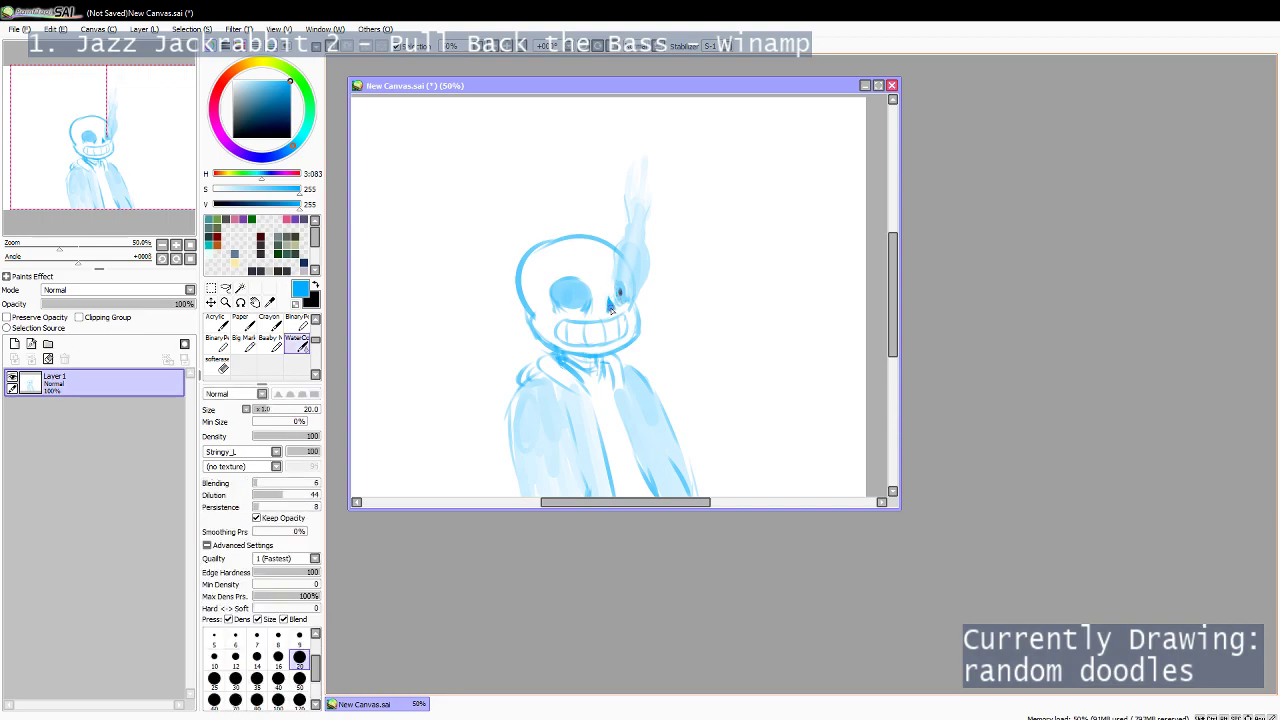
Try adding curved strokes along the side of the skull opposite the flame and undo them.
key("ctrl+z")
left_click_drag(608, 334, 629, 361)
left_click_drag(538, 247, 530, 297)
key("ctrl+z")
left_click_drag(507, 212, 530, 276)
key("ctrl+z")
key("ctrl+z")
Erase the flame's outlines and upper part to leave a soft haze above the smaller eye.
mouse_move(647, 211)
left_mouse_down()
mouse_move(648, 250)
mouse_move(647, 164)
mouse_move(670, 254)
left_mouse_up()
key("e")
mouse_move(670, 186)
left_mouse_down()
mouse_move(661, 280)
mouse_move(656, 254)
mouse_move(681, 320)
mouse_move(664, 287)
mouse_move(704, 296)
mouse_move(686, 315)
mouse_move(628, 275)
mouse_move(634, 285)
mouse_move(658, 289)
mouse_move(637, 262)
left_mouse_up()
key("c")
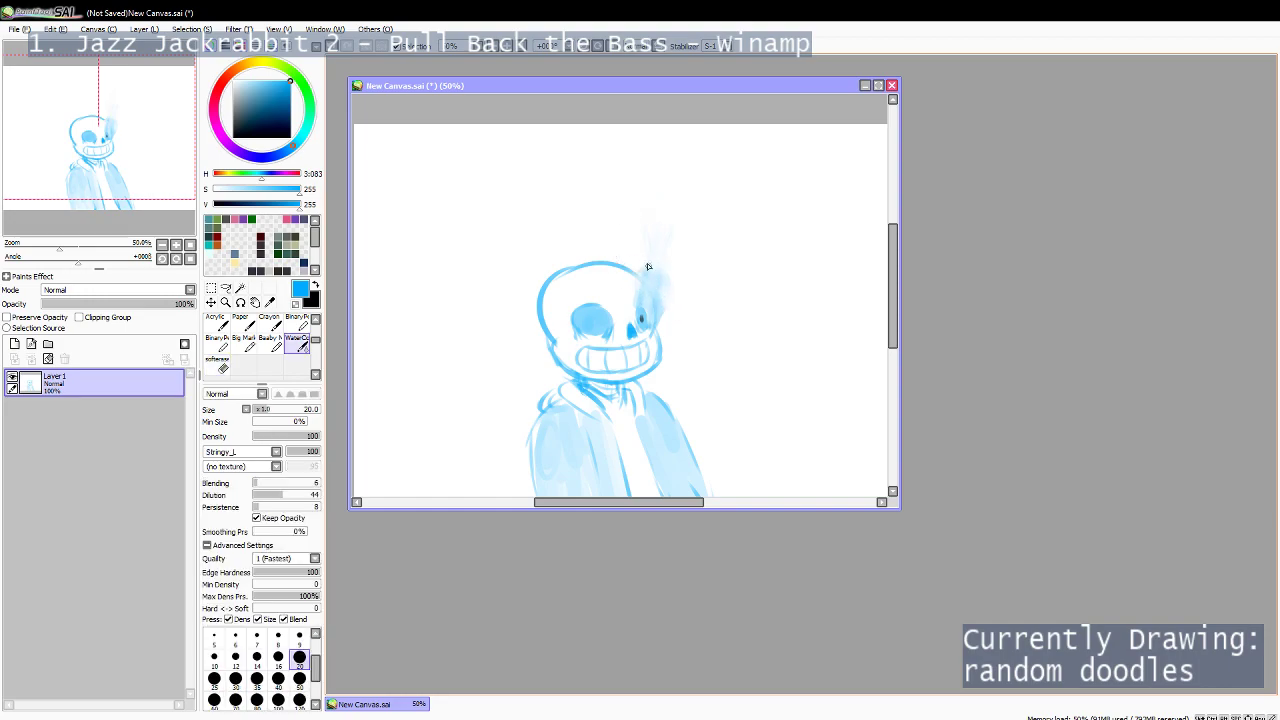
Redraw the flame's outline from the smaller eye upward, retrying strokes to form a widening plume with curled tips.
left_click_drag(634, 290, 634, 252)
key("ctrl+z")
left_click_drag(635, 316, 643, 246)
key("ctrl+z")
left_click_drag(650, 318, 675, 277)
key("ctrl+z")
key("ctrl+z")
mouse_move(654, 327)
left_mouse_down()
mouse_move(670, 305)
mouse_move(668, 269)
left_mouse_up()
key("ctrl+z")
mouse_move(655, 325)
left_mouse_down()
mouse_move(676, 237)
mouse_move(638, 214)
mouse_move(689, 170)
left_mouse_up()
left_click_drag(681, 226, 669, 268)
Erase parts of the flame's upper outline and fill to break it into faint, scattered wisps.
key("e")
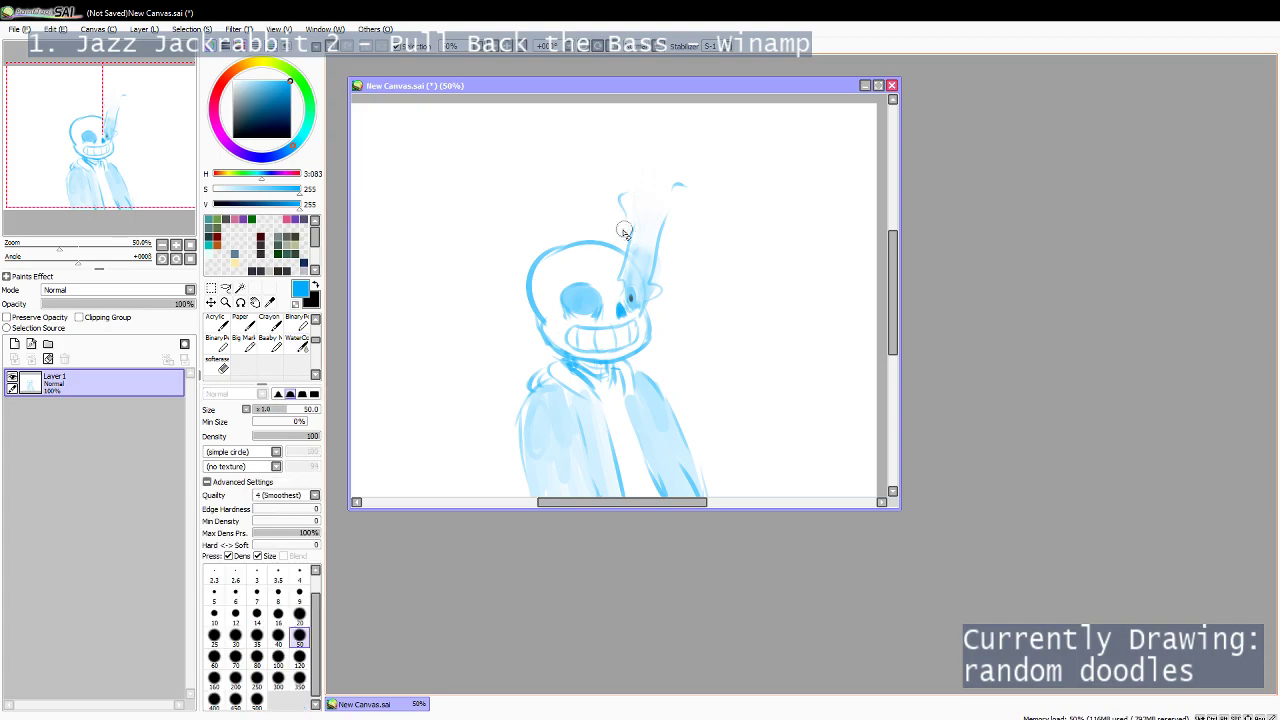
mouse_move(658, 224)
left_mouse_down()
mouse_move(657, 241)
mouse_move(654, 228)
mouse_move(632, 242)
mouse_move(635, 214)
mouse_move(680, 185)
mouse_move(653, 268)
mouse_move(639, 204)
mouse_move(643, 243)
mouse_move(626, 263)
left_mouse_up()
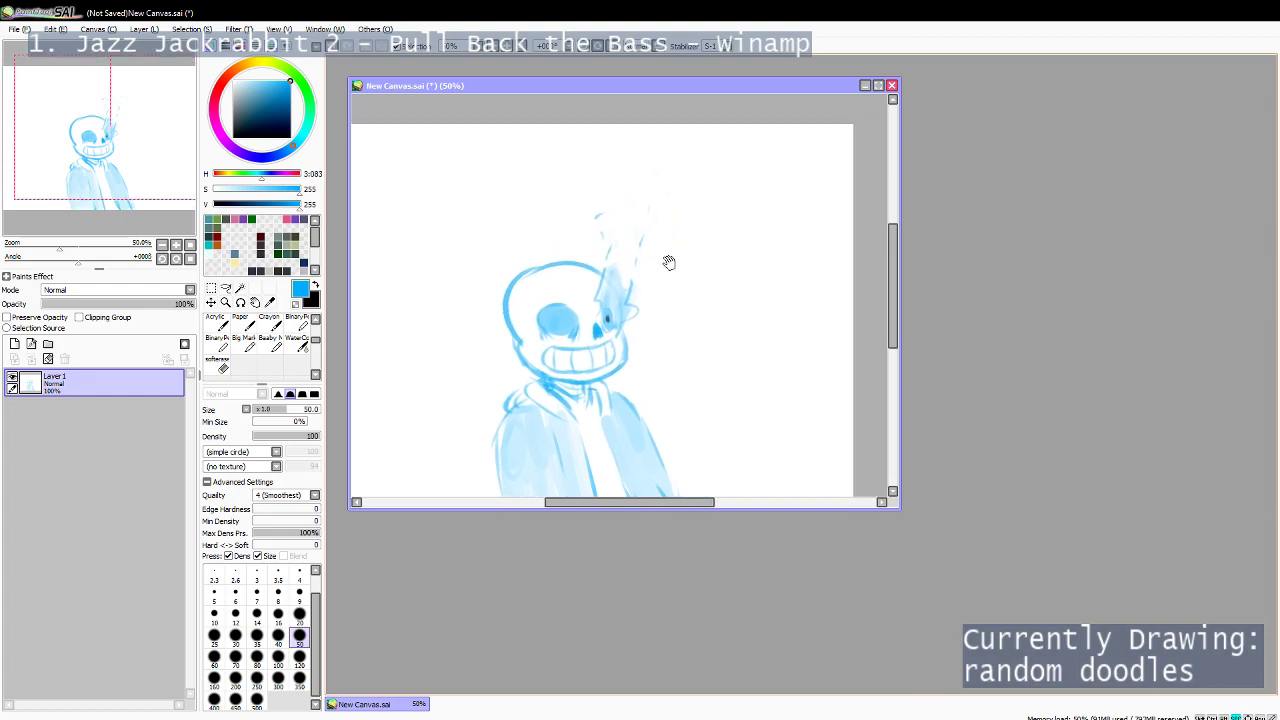
Save the drawing as "time to spank the bad demon boi.sai".
key("alt+Tab")
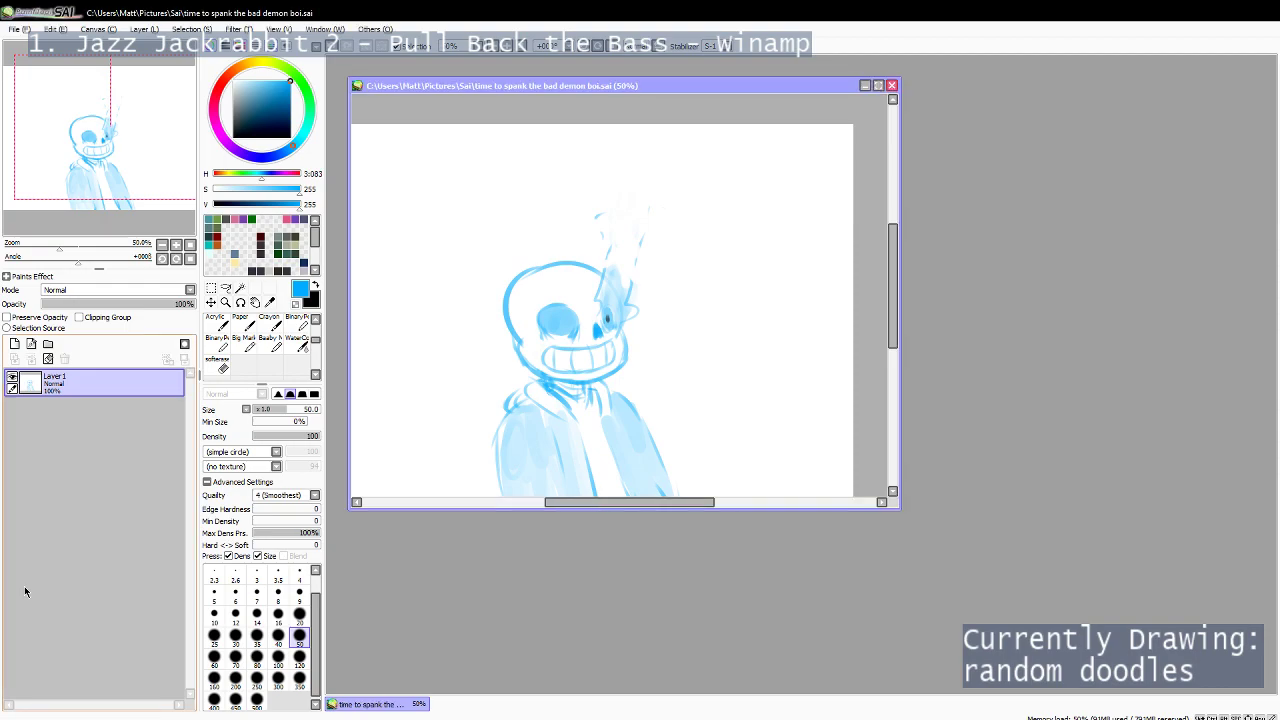
left_click_drag(623, 336, 631, 290)
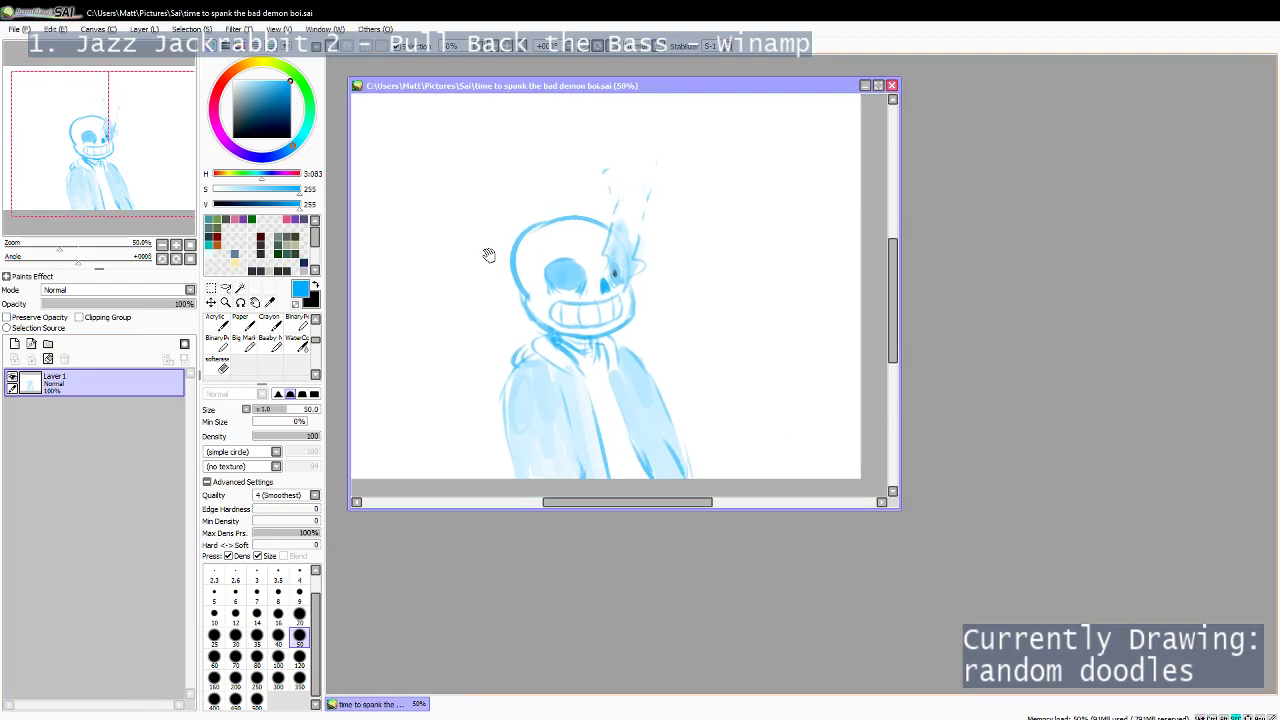
Select a rectangle tightly around the skeleton and flame, crop the canvas to it, and save the drawing.
left_click(211, 289)
left_click_drag(492, 115, 714, 463)
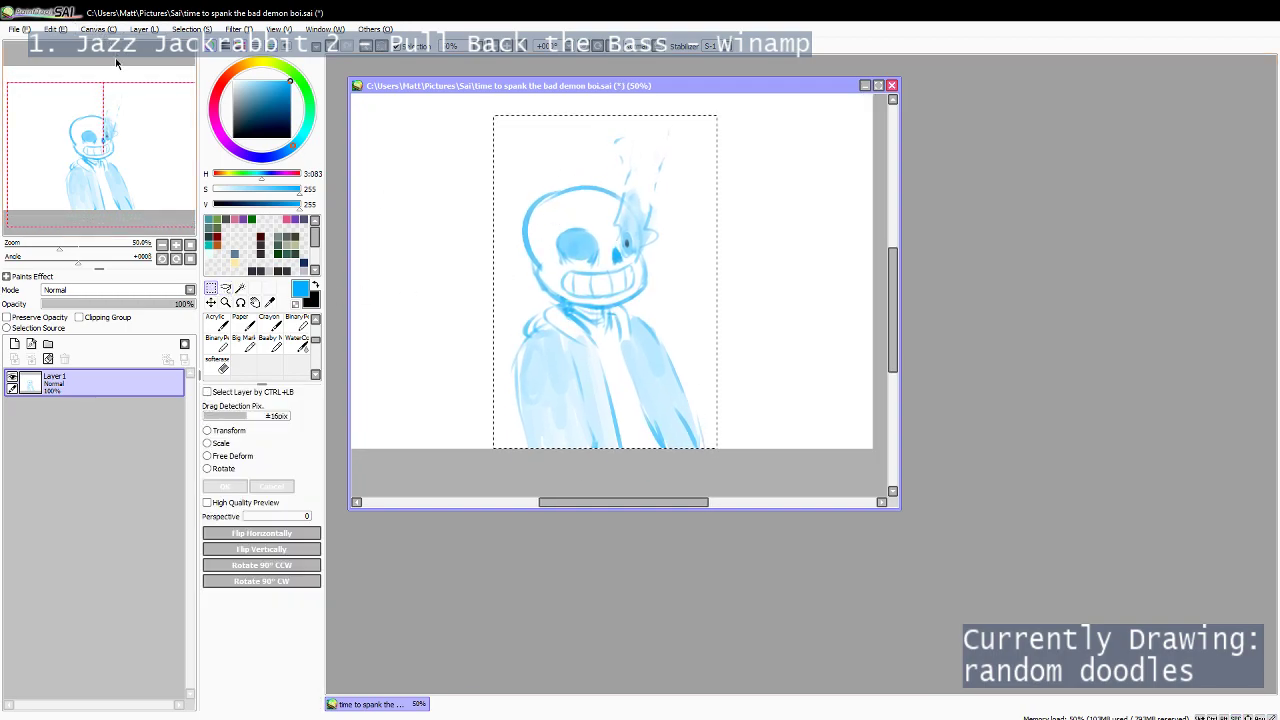
left_click(115, 71)
key("ctrl+s")
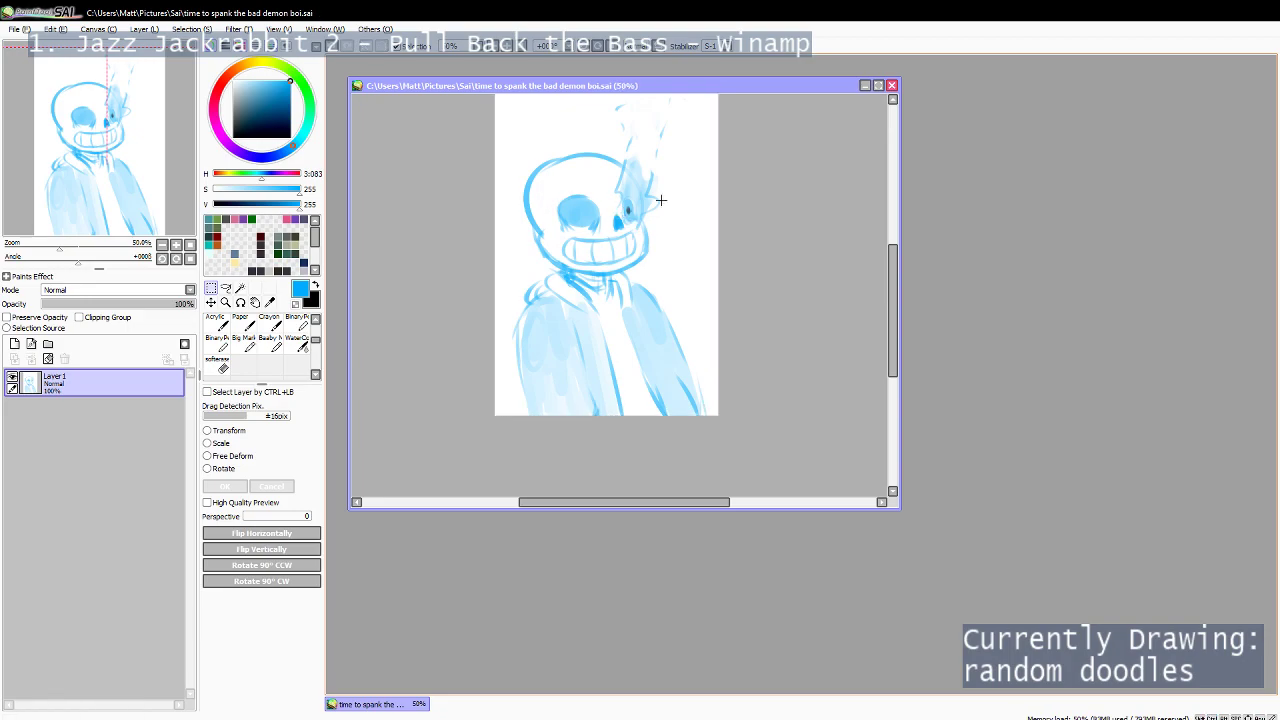
Paint deeper blue inside the flaming eye around its pupil with the watercolor brush, undoing unwanted strokes.
scroll(661, 200, "up", 1)
left_click_drag(608, 254, 595, 301)
key("c")
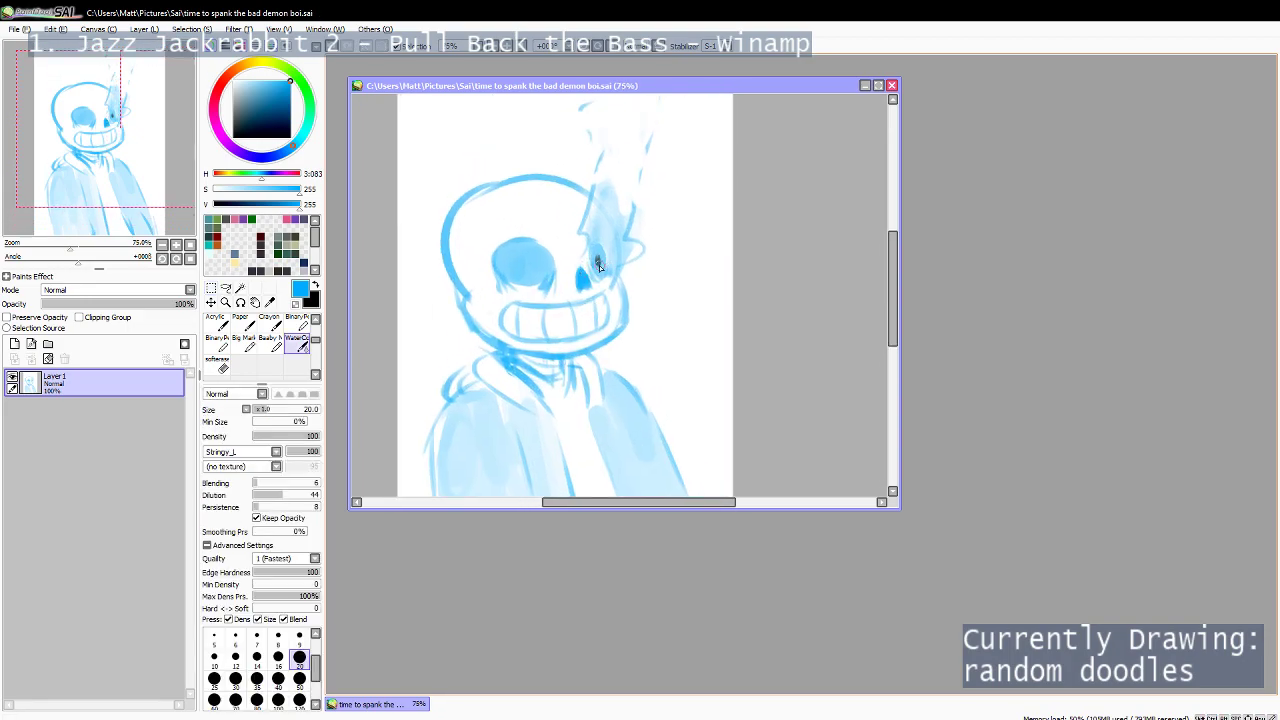
left_click_drag(597, 251, 605, 262)
key("ctrl+z")
key("ctrl+z")
key("ctrl+z")
key("ctrl+z")
key("x")
key("ctrl+z")
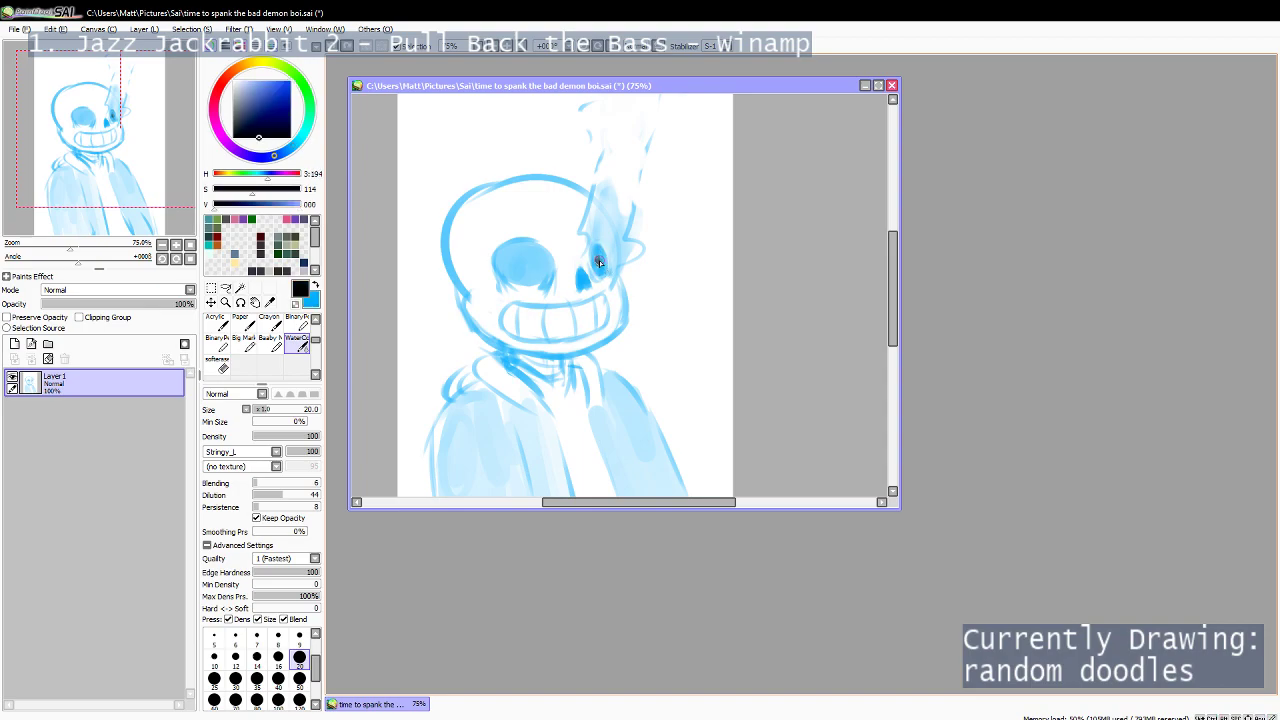
Paint a black pupil in the center of the flaming eye, save the drawing, and restore blue as the brush color.
left_click_drag(598, 256, 601, 266)
key("ctrl+s")
left_click_drag(637, 314, 645, 325)
left_click_drag(621, 258, 624, 270)
key("ctrl+z")
key("ctrl+s")
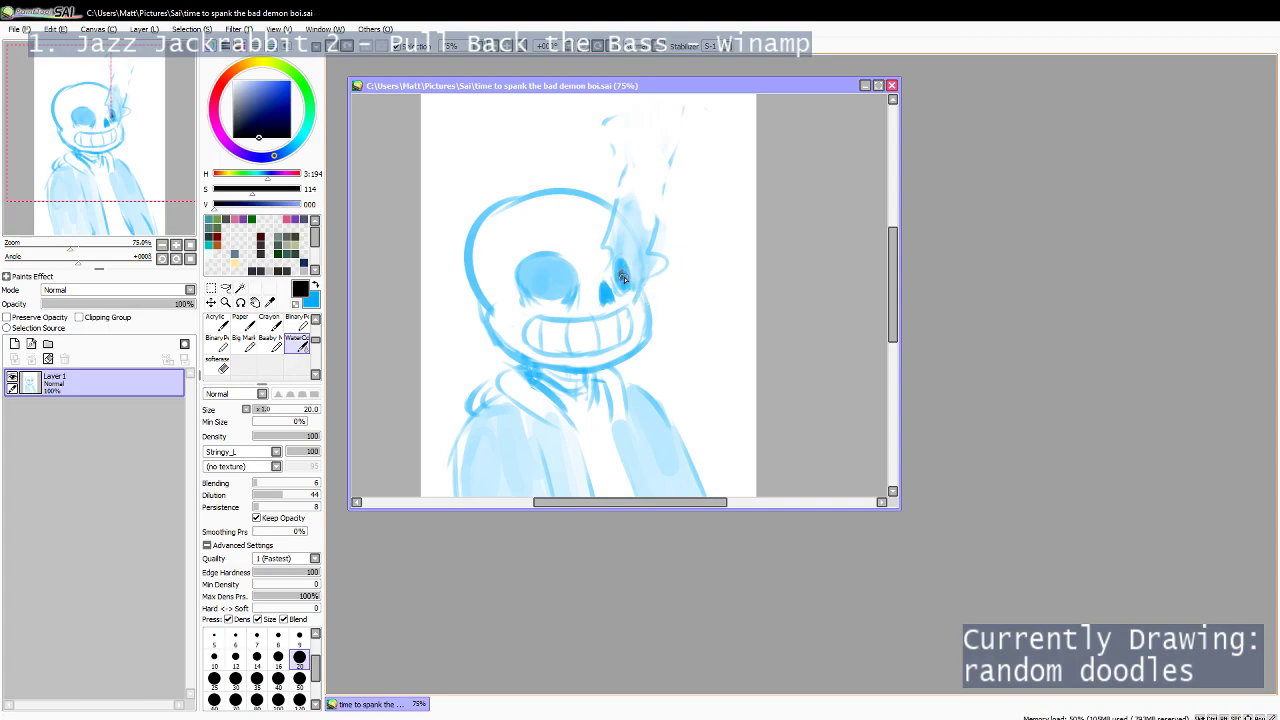
left_click_drag(622, 280, 629, 271)
key("x")
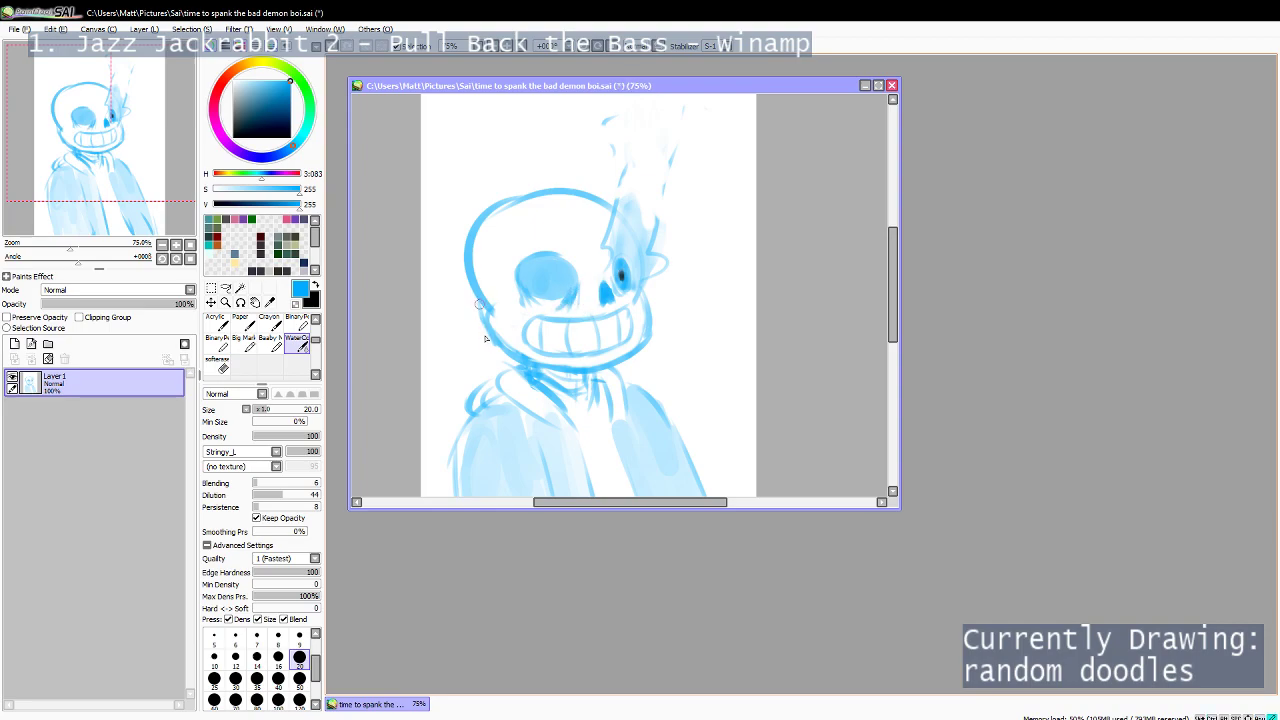
Clean up the skull's left cheek and jaw outline and redraw it as one smooth blue curve.
key("e")
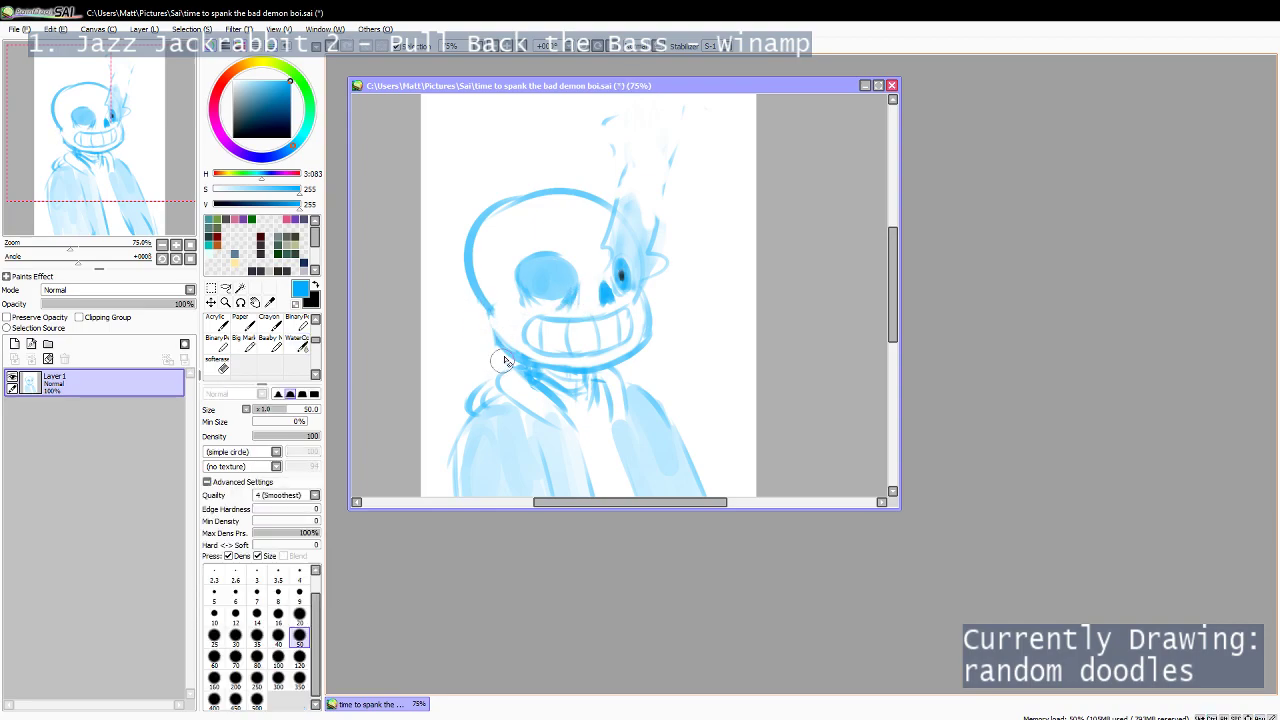
key("c")
left_click_drag(499, 340, 526, 356)
key("ctrl+z")
mouse_move(494, 314)
left_mouse_down()
mouse_move(516, 356)
mouse_move(544, 362)
left_mouse_up()
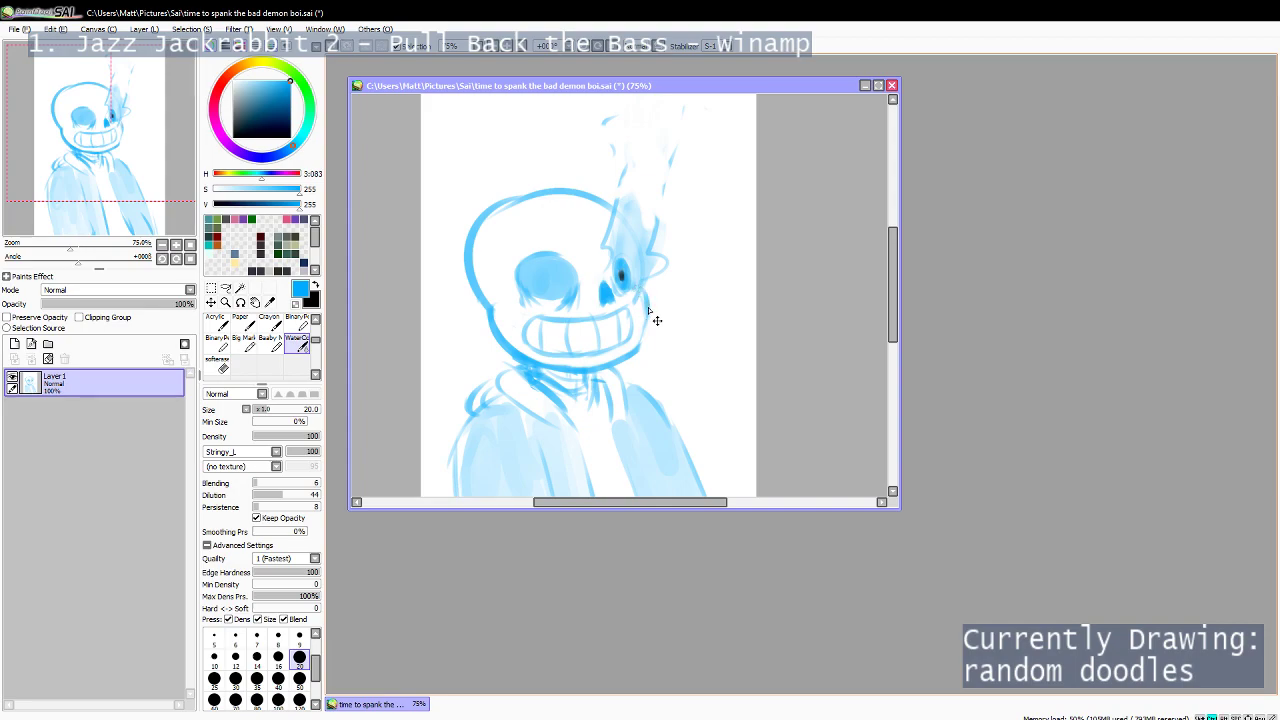
Redraw the outline of the skull's right cheek and jaw beside the grin, undoing and retrying strokes.
left_click_drag(649, 331, 642, 350)
key("ctrl+z")
left_click_drag(642, 301, 630, 357)
key("ctrl+z")
mouse_move(644, 322)
left_mouse_down()
mouse_move(630, 358)
mouse_move(645, 311)
mouse_move(657, 335)
mouse_move(647, 303)
mouse_move(646, 337)
left_mouse_up()
key("ctrl+z")
key("ctrl+z")
key("ctrl+z")
key("ctrl+z")
key("ctrl+z")
key("ctrl+z")
key("ctrl+z")
key("ctrl+z")
key("ctrl+z")
key("e")
key("c")
key("ctrl+z")
key("ctrl+z")
key("ctrl+z")
mouse_move(638, 291)
left_mouse_down()
mouse_move(640, 336)
mouse_move(632, 297)
mouse_move(667, 344)
mouse_move(673, 400)
mouse_move(675, 376)
left_mouse_up()
key("ctrl+z")
Erase the rough outer edge of the right jaw outline, refine its contour, and save the drawing.
key("e")
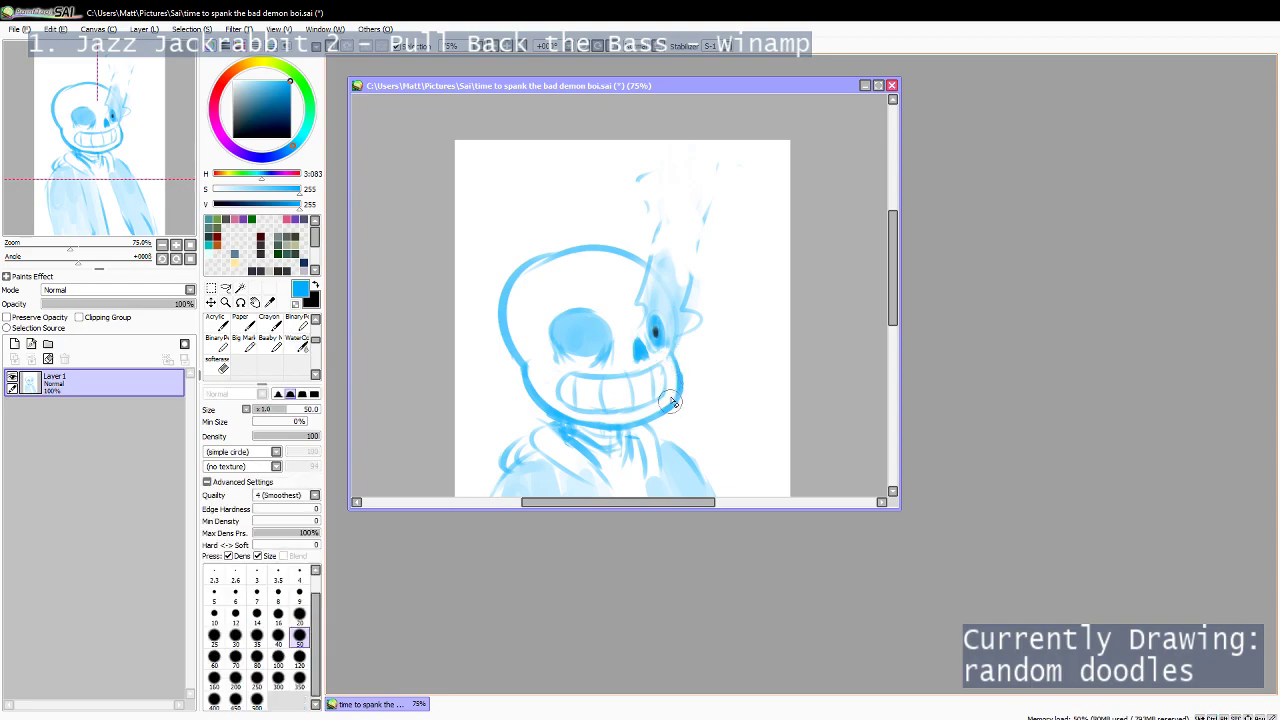
left_click_drag(680, 364, 680, 408)
key("c")
key("ctrl+z")
left_click_drag(675, 362, 680, 404)
key("ctrl+z")
key("ctrl+z")
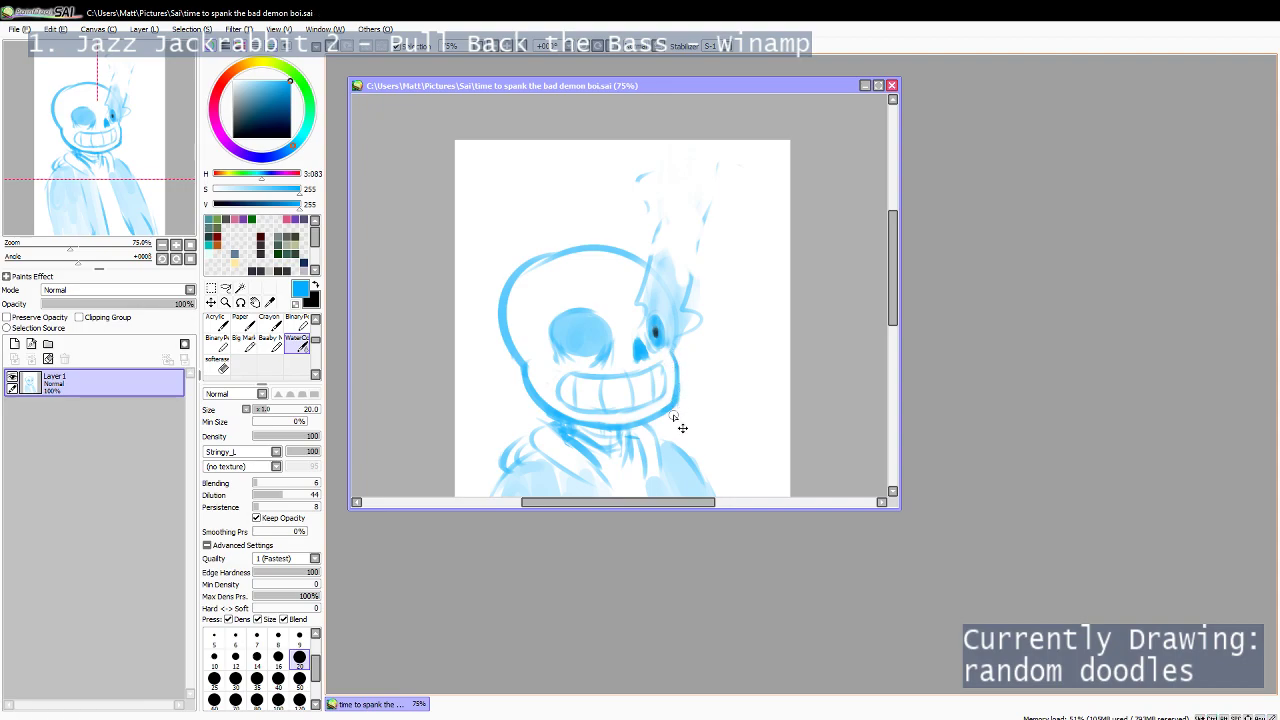
Letter "HeHeHe" by hand in blue across the top of the canvas above the skull.
mouse_move(651, 365)
left_mouse_down()
mouse_move(627, 304)
mouse_move(629, 324)
left_mouse_up()
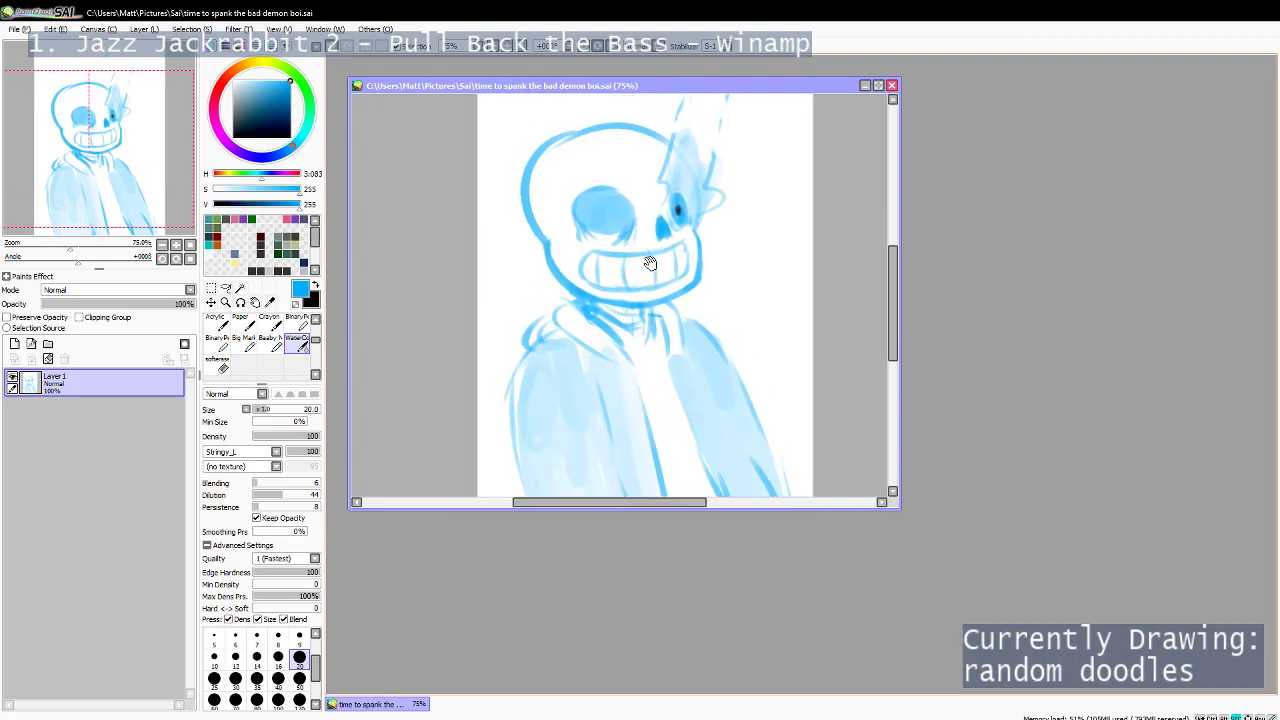
left_click_drag(651, 265, 643, 331)
left_click_drag(563, 126, 577, 317)
left_click_drag(491, 192, 493, 236)
mouse_move(492, 213)
left_mouse_down()
mouse_move(532, 232)
mouse_move(506, 212)
mouse_move(506, 232)
mouse_move(598, 234)
left_mouse_up()
key("ctrl+z")
key("ctrl+z")
mouse_move(599, 216)
left_mouse_down()
mouse_move(613, 214)
mouse_move(613, 234)
mouse_move(632, 231)
left_mouse_up()
Letter a second row reading "HeHeHeHe" just above the skull, ending at the flame.
left_click_drag(477, 249, 476, 278)
mouse_move(477, 265)
left_mouse_down()
mouse_move(523, 243)
mouse_move(520, 260)
mouse_move(558, 270)
left_mouse_up()
mouse_move(567, 246)
left_mouse_down()
mouse_move(566, 273)
mouse_move(583, 259)
left_mouse_up()
mouse_move(586, 242)
left_mouse_down()
mouse_move(626, 256)
mouse_move(618, 271)
mouse_move(638, 246)
mouse_move(637, 264)
mouse_move(728, 284)
left_mouse_up()
Letter "HeHe" on three rows in the upper right corner of the canvas, beside the flame.
mouse_move(731, 266)
left_mouse_down()
mouse_move(732, 297)
mouse_move(747, 304)
left_mouse_up()
mouse_move(748, 291)
left_mouse_down()
mouse_move(762, 289)
mouse_move(766, 308)
left_mouse_up()
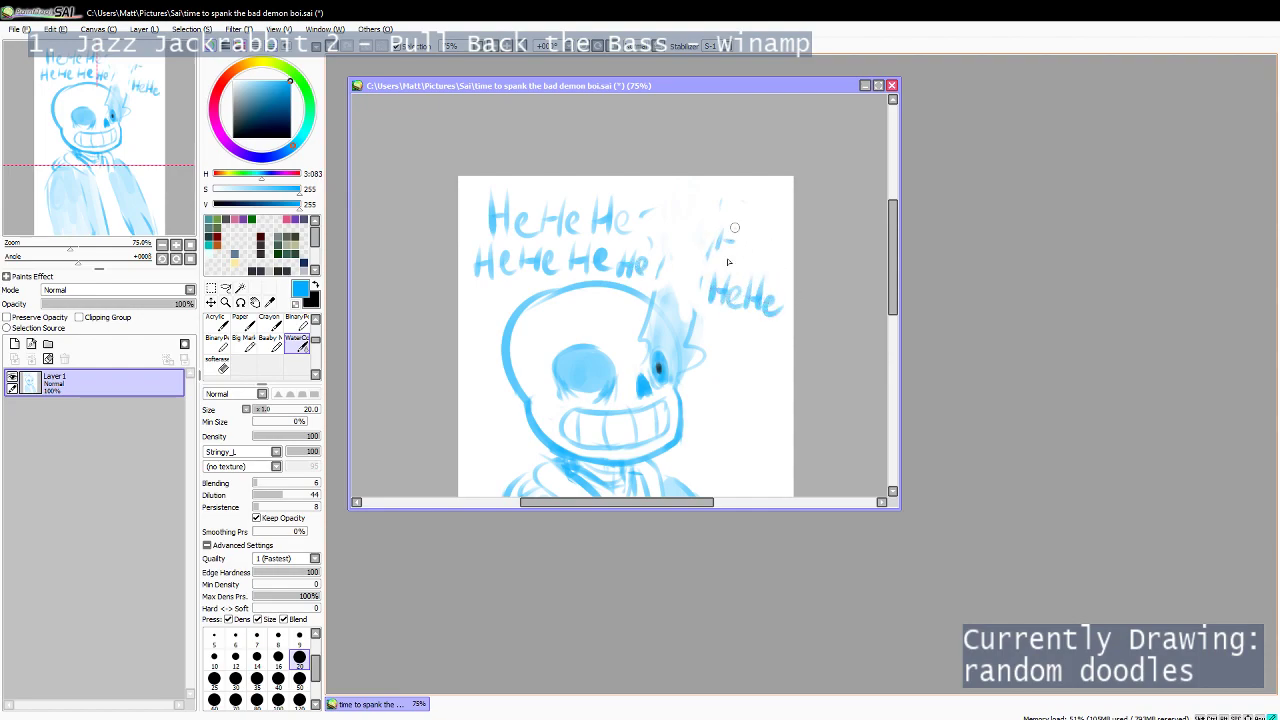
left_click_drag(741, 249, 776, 267)
mouse_move(737, 185)
left_mouse_down()
mouse_move(727, 210)
mouse_move(792, 226)
mouse_move(768, 239)
mouse_move(792, 232)
mouse_move(791, 243)
left_mouse_up()
key("ctrl+z")
key("ctrl+z")
key("ctrl+z")
key("ctrl+z")
Continue the rows of "HeHe" down the right side of the canvas beside the flaming eye, redoing bad strokes.
left_click_drag(706, 360, 717, 309)
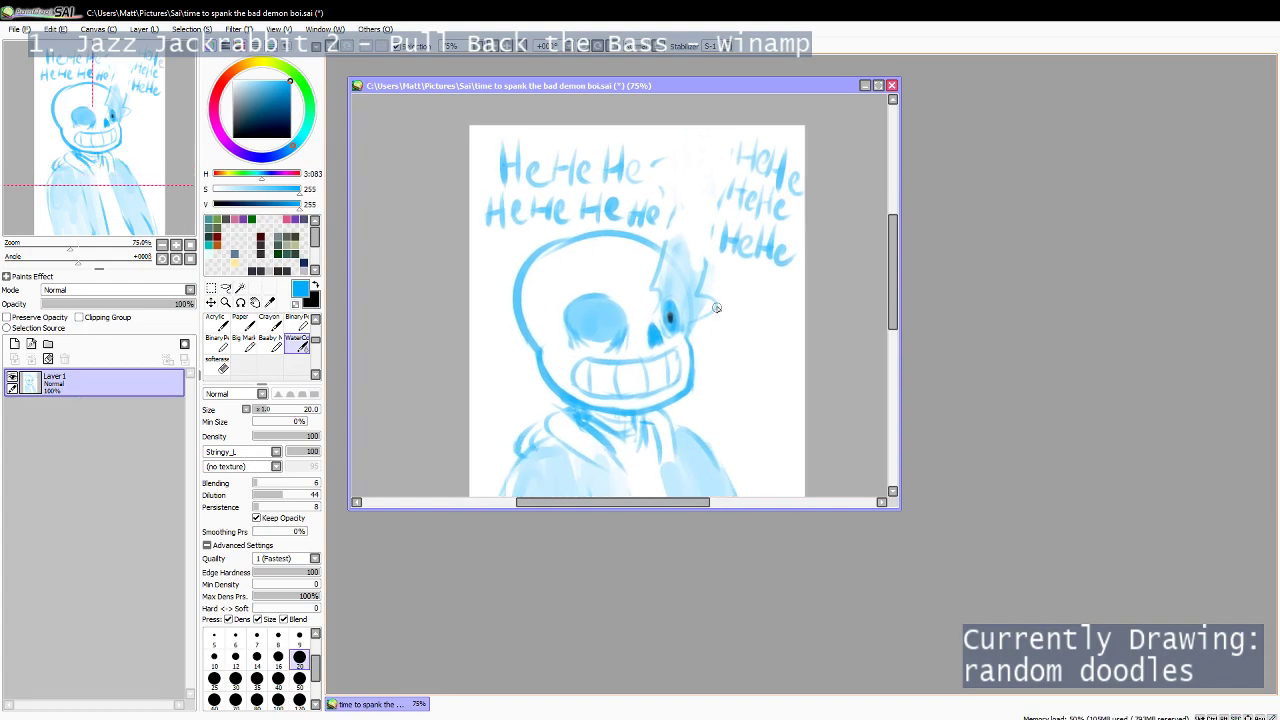
key("ctrl+z")
mouse_move(732, 263)
left_mouse_down()
mouse_move(731, 300)
mouse_move(724, 292)
left_mouse_up()
key("ctrl+z")
left_click_drag(729, 285, 789, 294)
mouse_move(713, 304)
left_mouse_down()
mouse_move(721, 358)
mouse_move(703, 358)
mouse_move(718, 340)
left_mouse_up()
key("ctrl+z")
mouse_move(719, 322)
left_mouse_down()
mouse_move(723, 360)
mouse_move(748, 334)
mouse_move(745, 350)
left_mouse_up()
key("ctrl+z")
mouse_move(748, 328)
left_mouse_down()
mouse_move(762, 322)
mouse_move(758, 349)
mouse_move(787, 343)
left_mouse_up()
Letter more "HeHe" rows beside the jaw and right shoulder, finishing with a single "He" beside the sleeve.
mouse_move(699, 363)
left_mouse_down()
mouse_move(696, 412)
mouse_move(716, 389)
left_mouse_up()
mouse_move(717, 363)
left_mouse_down()
mouse_move(713, 411)
mouse_move(739, 408)
left_mouse_up()
mouse_move(740, 384)
left_mouse_down()
mouse_move(760, 378)
mouse_move(756, 406)
mouse_move(780, 400)
mouse_move(739, 357)
mouse_move(760, 378)
left_mouse_up()
mouse_move(763, 350)
left_mouse_down()
mouse_move(761, 380)
mouse_move(776, 362)
left_mouse_up()
mouse_move(777, 344)
left_mouse_down()
mouse_move(775, 376)
mouse_move(796, 370)
left_mouse_up()
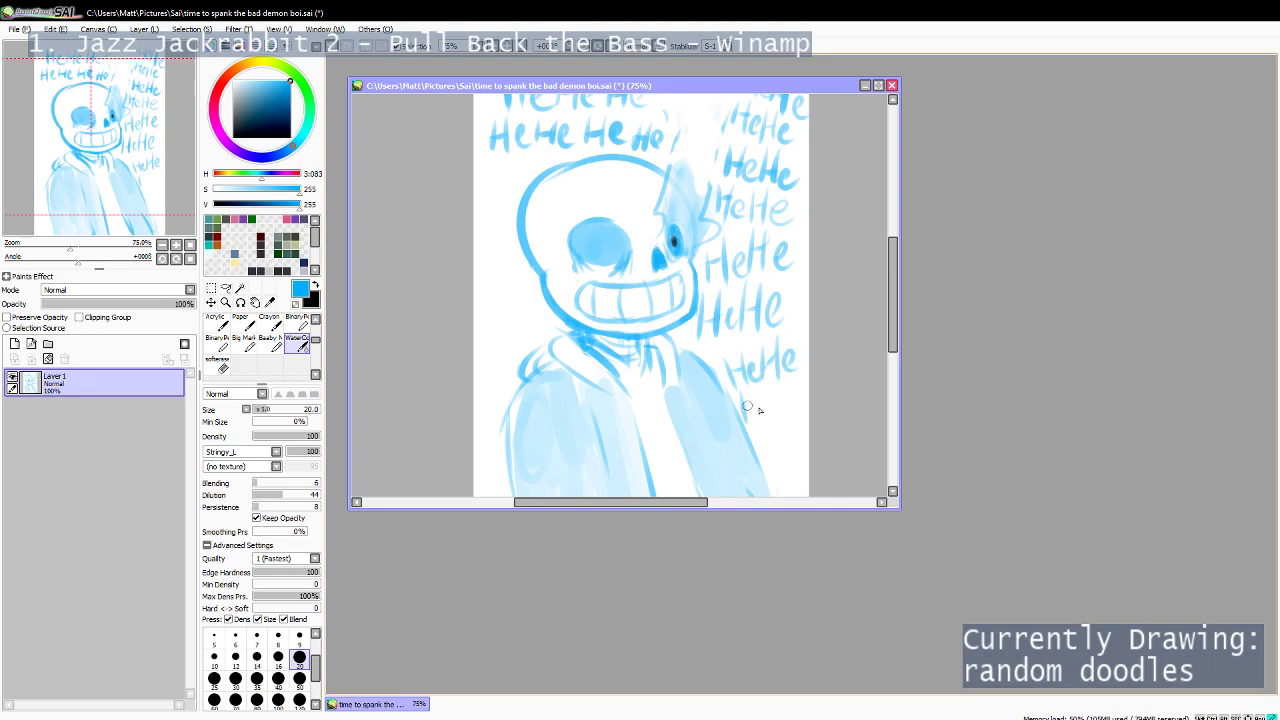
left_click_drag(765, 412, 792, 417)
left_click_drag(780, 410, 808, 420)
mouse_move(774, 471)
left_mouse_down()
mouse_move(773, 365)
mouse_move(785, 368)
left_mouse_up()
mouse_move(785, 357)
left_mouse_down()
mouse_move(783, 384)
mouse_move(799, 381)
left_mouse_up()
Letter "HeHe" beside the skull's upper left curve and a single "He" below it along the canvas edge.
left_click_drag(575, 166, 640, 289)
left_click_drag(615, 140, 611, 255)
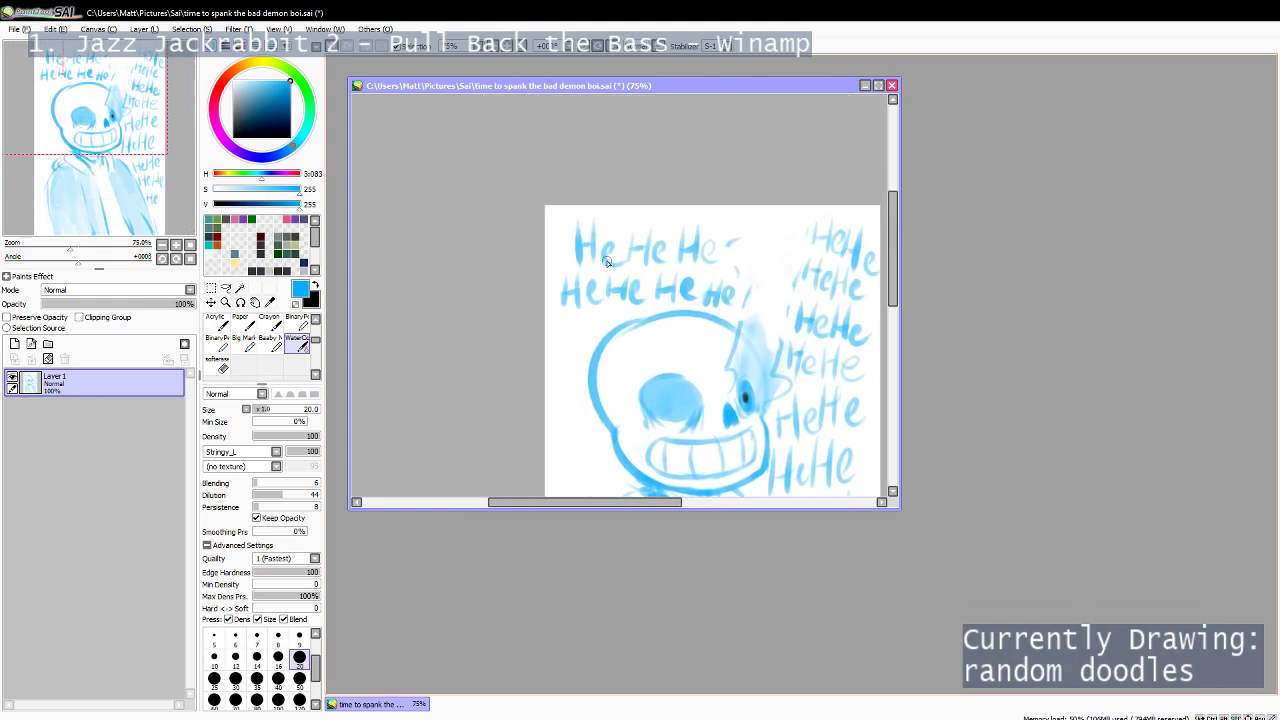
left_click_drag(554, 321, 560, 345)
left_click_drag(554, 335, 564, 334)
mouse_move(568, 335)
left_mouse_down()
mouse_move(572, 325)
mouse_move(580, 344)
left_mouse_up()
mouse_move(587, 312)
left_mouse_down()
mouse_move(586, 342)
mouse_move(601, 334)
left_mouse_up()
mouse_move(588, 329)
left_mouse_down()
mouse_move(622, 321)
mouse_move(603, 271)
mouse_move(579, 310)
mouse_move(605, 326)
mouse_move(593, 307)
left_mouse_up()
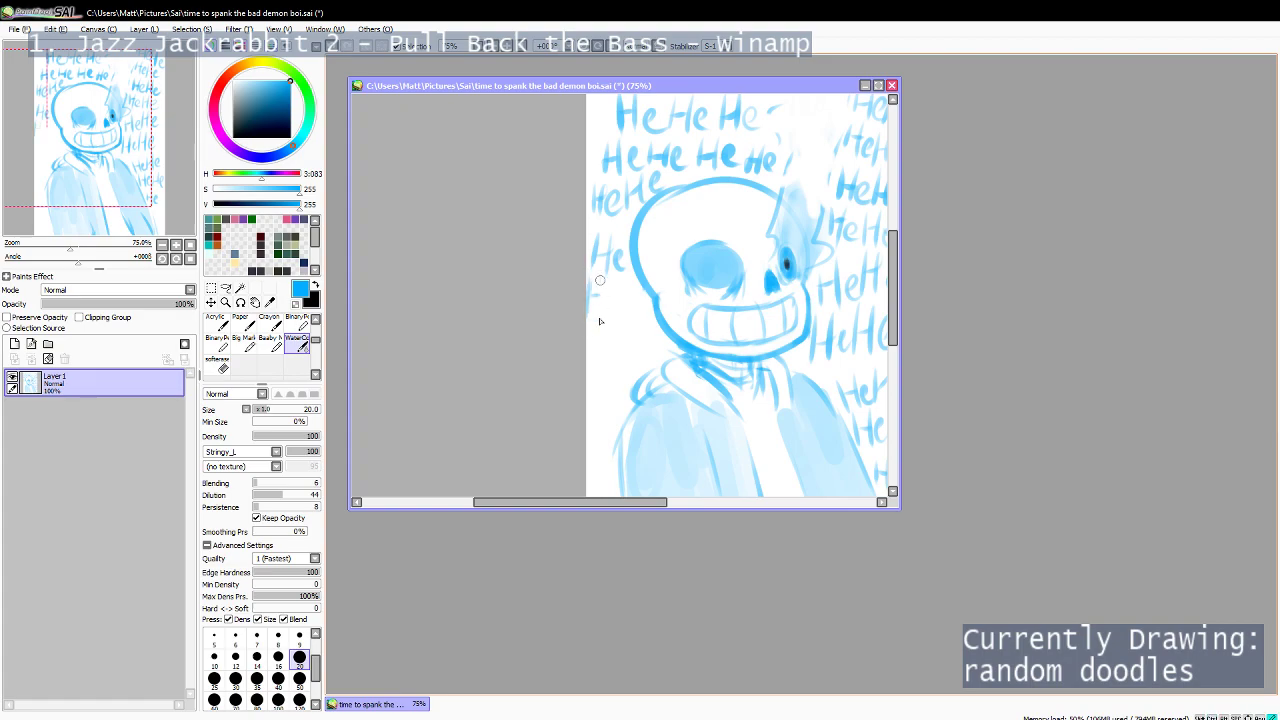
Letter two rows of "HeHe" and two of "He" down the left side beside the jaw and collar.
mouse_move(639, 313)
left_mouse_down()
mouse_move(652, 325)
mouse_move(595, 346)
mouse_move(606, 354)
left_mouse_up()
mouse_move(640, 332)
left_mouse_down()
mouse_move(641, 354)
mouse_move(640, 343)
left_mouse_up()
mouse_move(643, 346)
left_mouse_down()
mouse_move(657, 353)
mouse_move(614, 341)
left_mouse_up()
mouse_move(603, 338)
left_mouse_down()
mouse_move(606, 358)
mouse_move(638, 353)
mouse_move(608, 388)
mouse_move(620, 388)
left_mouse_up()
mouse_move(608, 380)
left_mouse_down()
mouse_move(636, 387)
mouse_move(608, 360)
left_mouse_up()
key("space")
key("ctrl+z")
scroll(618, 368, "down", 1)
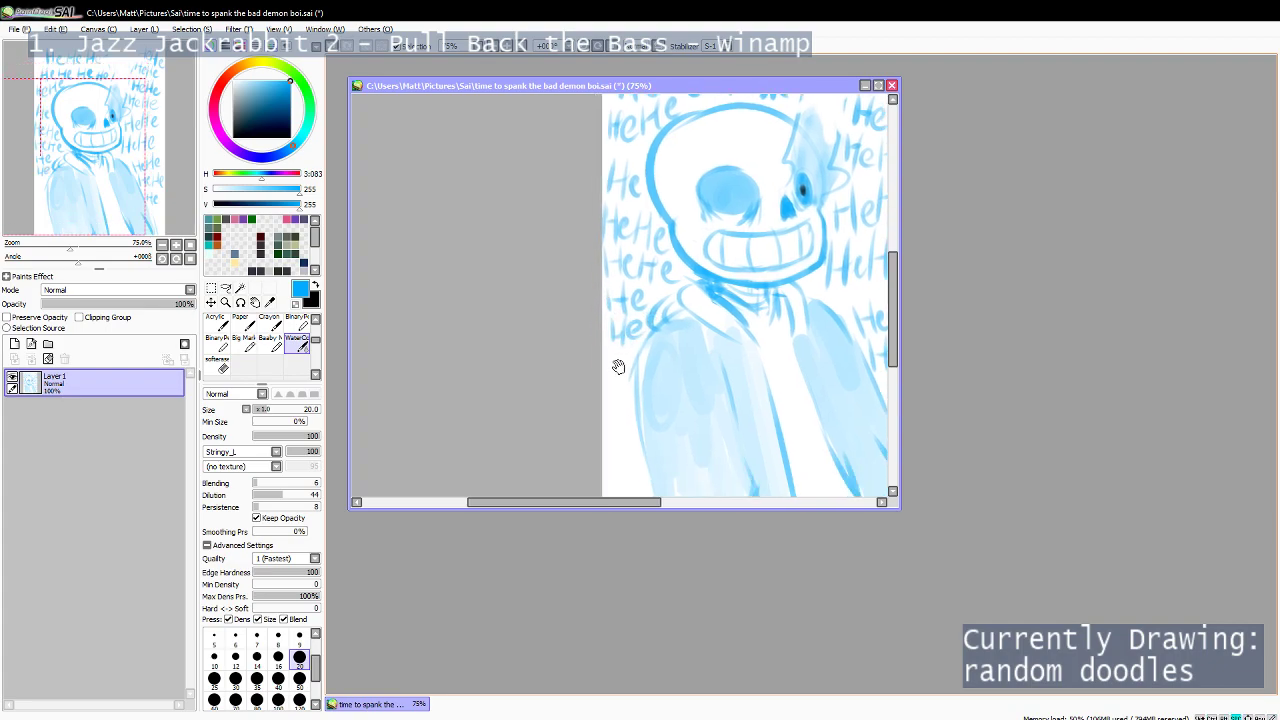
Letter "He" three times down the left canvas edge beside the jacket sleeve.
left_click_drag(607, 361, 616, 384)
mouse_move(607, 373)
left_mouse_down()
mouse_move(630, 352)
mouse_move(633, 371)
left_mouse_up()
mouse_move(609, 418)
left_mouse_down()
mouse_move(623, 333)
mouse_move(637, 336)
left_mouse_up()
mouse_move(624, 325)
left_mouse_down()
mouse_move(634, 363)
mouse_move(620, 344)
mouse_move(650, 385)
left_mouse_up()
Add a "He" in the canvas's upper left corner before the first row, redoing its strokes, and save the drawing.
left_click_drag(680, 258, 592, 468)
left_click_drag(690, 182, 651, 302)
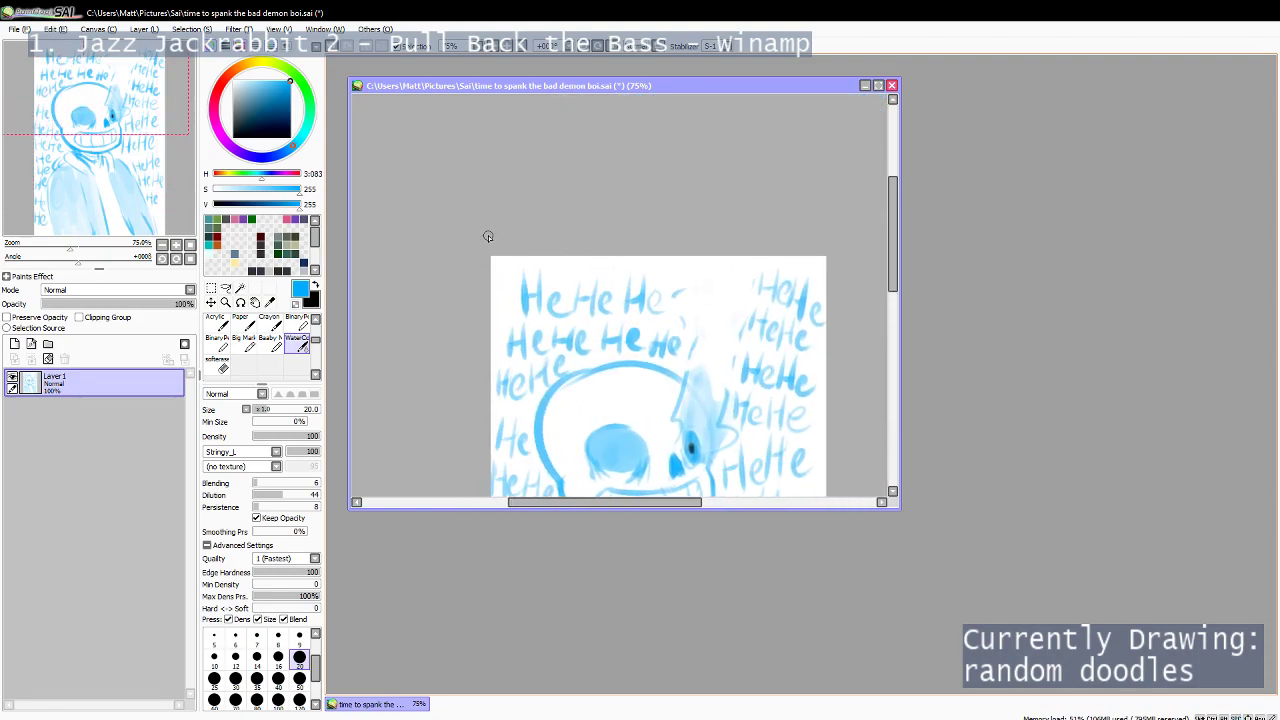
mouse_move(500, 265)
left_mouse_down()
mouse_move(502, 282)
mouse_move(536, 277)
left_mouse_up()
key("ctrl+z")
key("ctrl+z")
key("ctrl+z")
left_click_drag(506, 304, 517, 309)
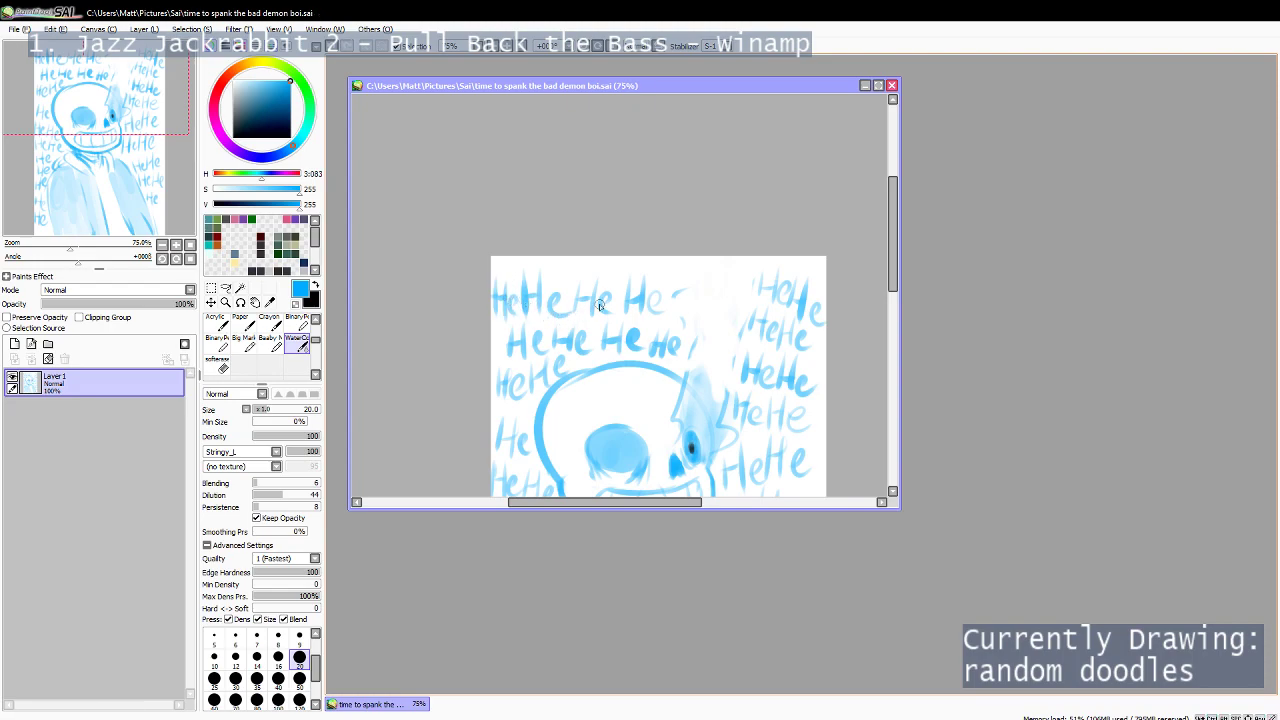
Repaint the flame with the Big Marker brush as a tall blue plume rising from the eye, and save the drawing.
left_click_drag(658, 322, 622, 319)
left_click_drag(650, 427, 640, 318)
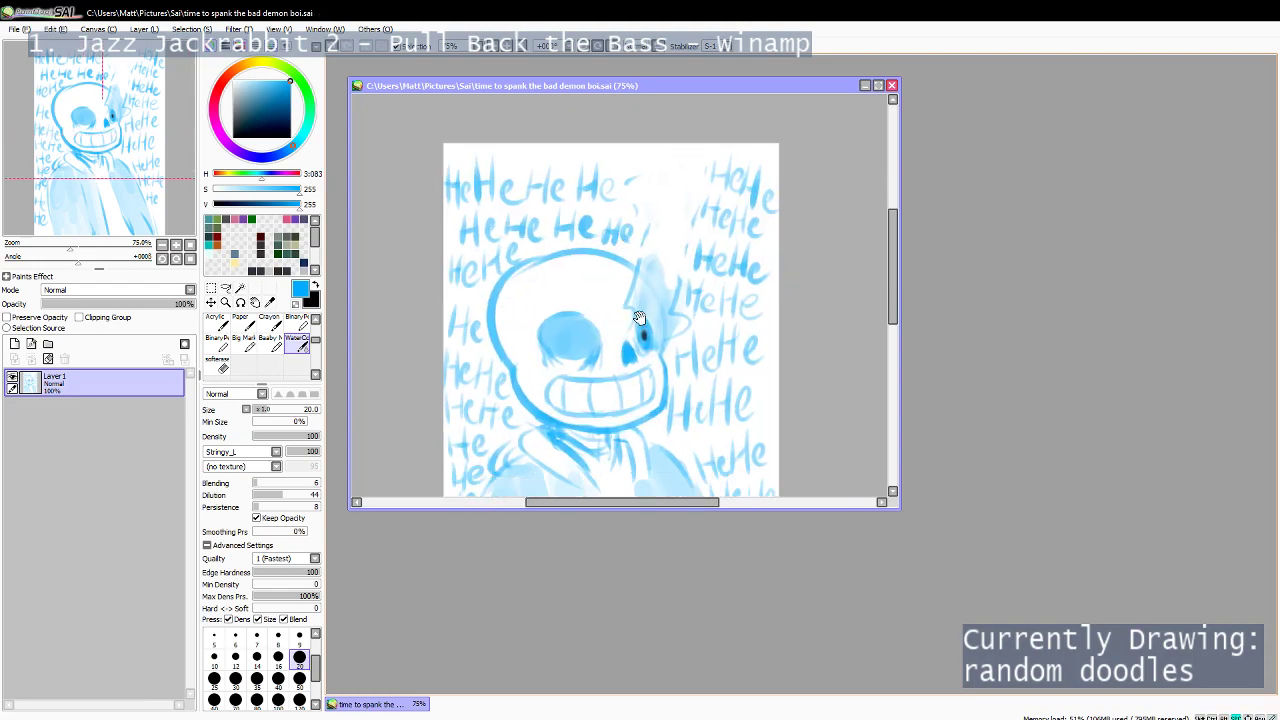
key("e")
mouse_move(645, 242)
left_mouse_down()
mouse_move(642, 207)
mouse_move(639, 175)
mouse_move(653, 223)
mouse_move(652, 163)
mouse_move(668, 189)
mouse_move(650, 213)
mouse_move(636, 179)
mouse_move(658, 189)
mouse_move(652, 235)
mouse_move(650, 187)
mouse_move(660, 239)
mouse_move(655, 208)
mouse_move(646, 249)
left_mouse_up()
key("b")
key("ctrl+z")
mouse_move(686, 212)
left_mouse_down()
mouse_move(681, 274)
mouse_move(689, 174)
mouse_move(683, 194)
mouse_move(663, 171)
mouse_move(663, 291)
mouse_move(633, 281)
mouse_move(645, 172)
left_mouse_up()
key("ctrl+z")
left_click_drag(645, 289, 649, 184)
left_click_drag(657, 310, 663, 175)
key("ctrl+s")
left_click_drag(602, 342, 629, 200)
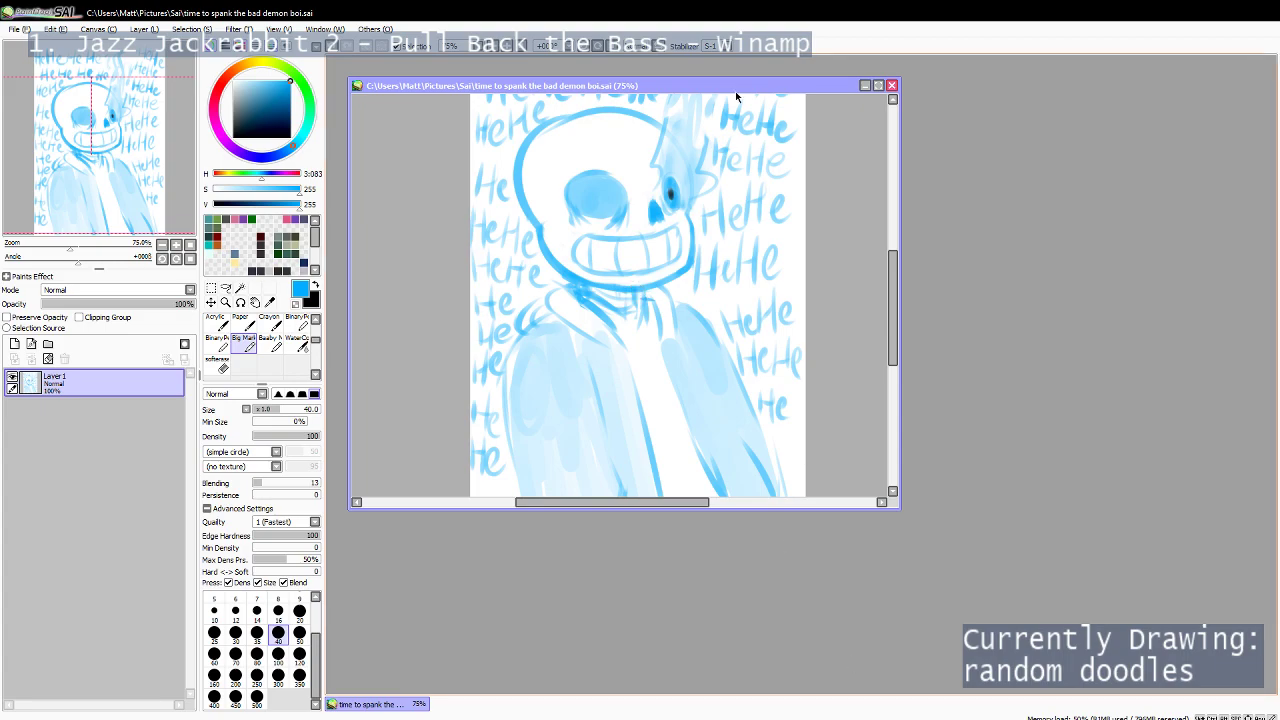
scroll(625, 257, "down", 2)
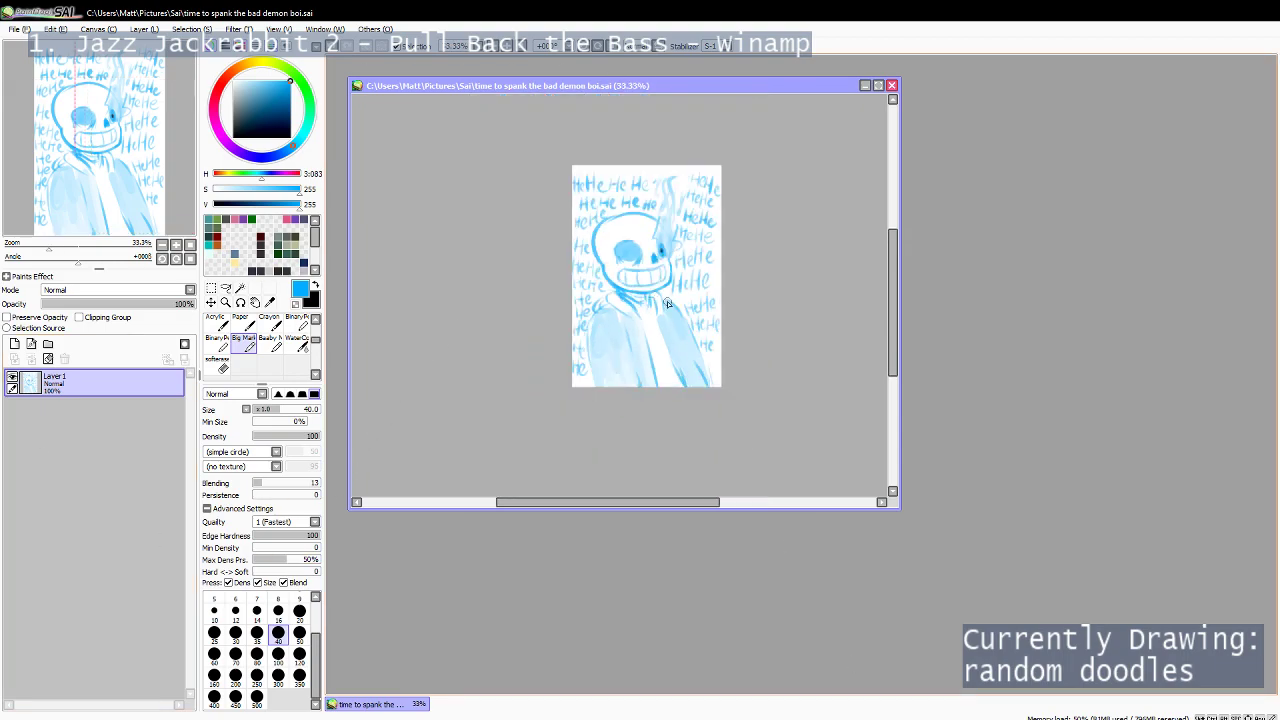
scroll(671, 201, "up", 1)
scroll(641, 296, "up", 8)
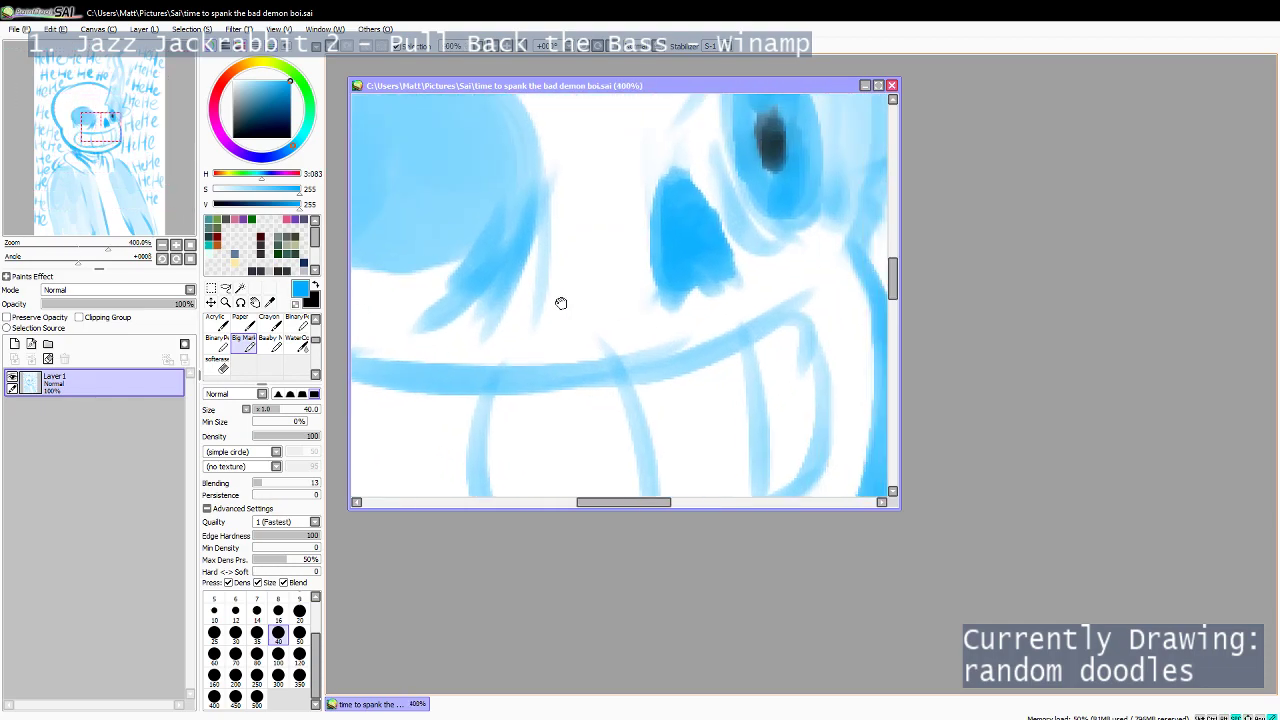
scroll(625, 207, "down", 10)
scroll(740, 305, "up", 3)
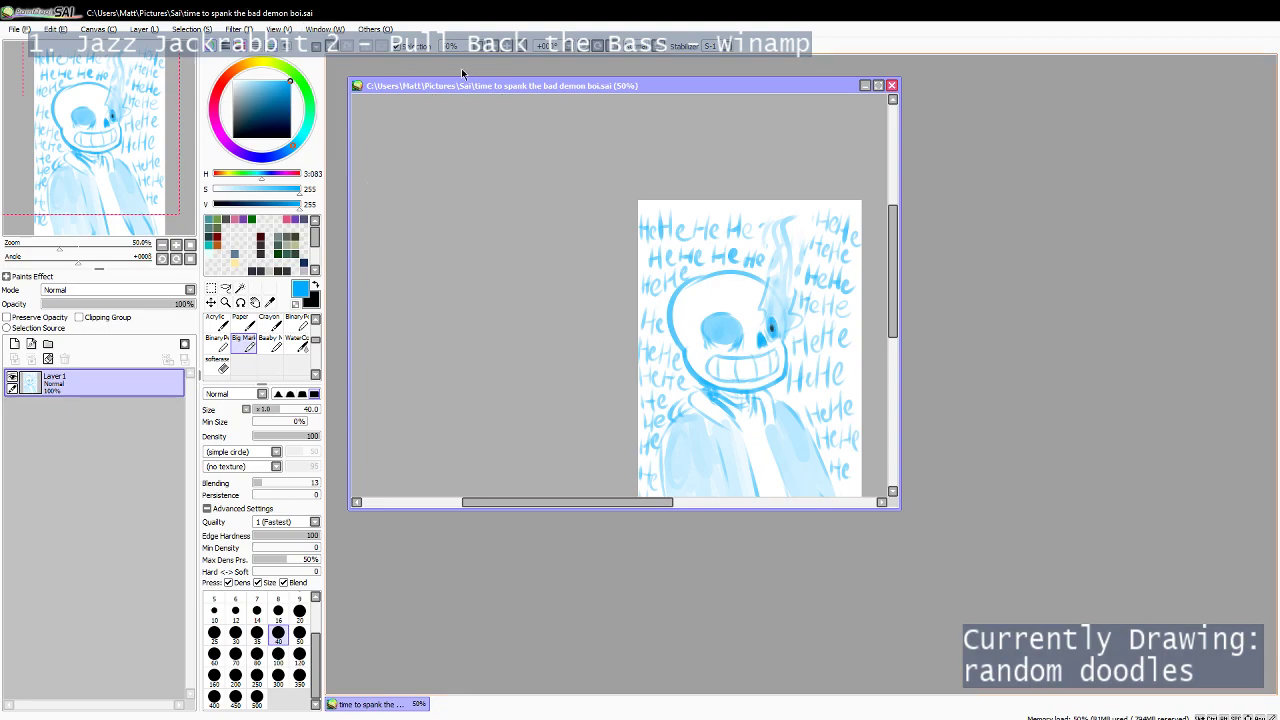
Switch to Winamp, stop the music playback, and close the player.
left_click(450, 718)
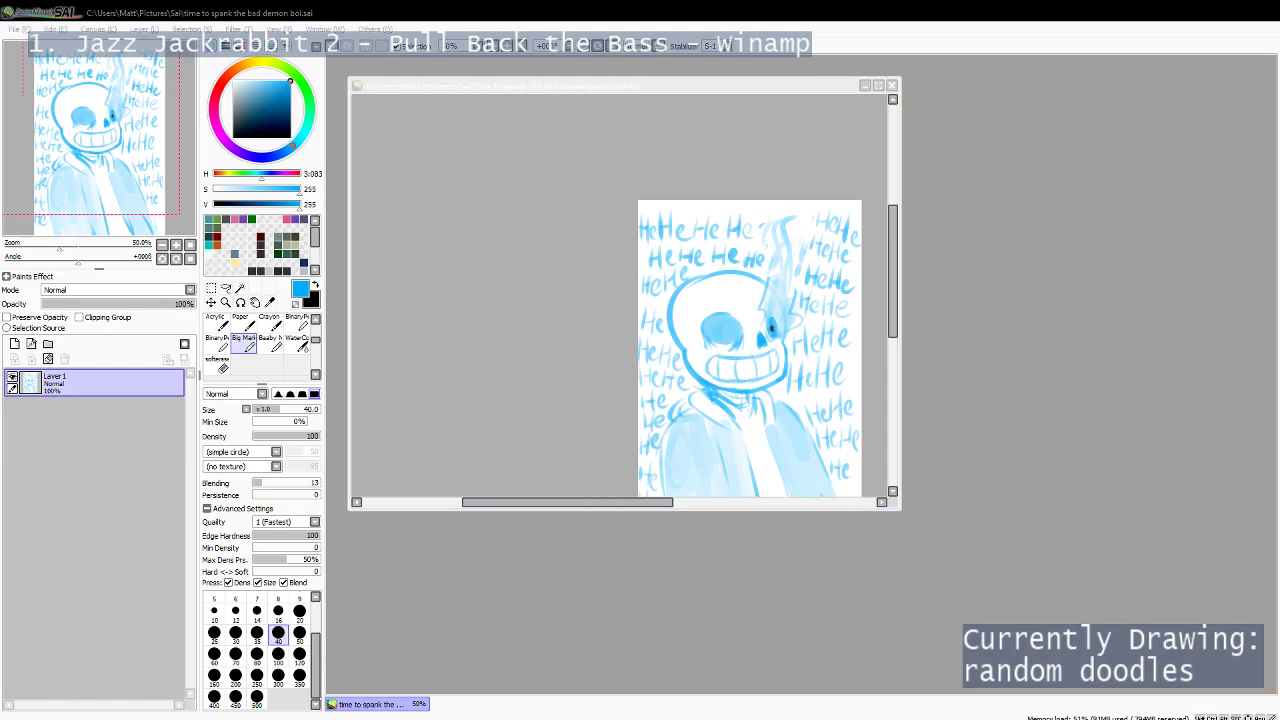
key("v")
key("alt+F4")
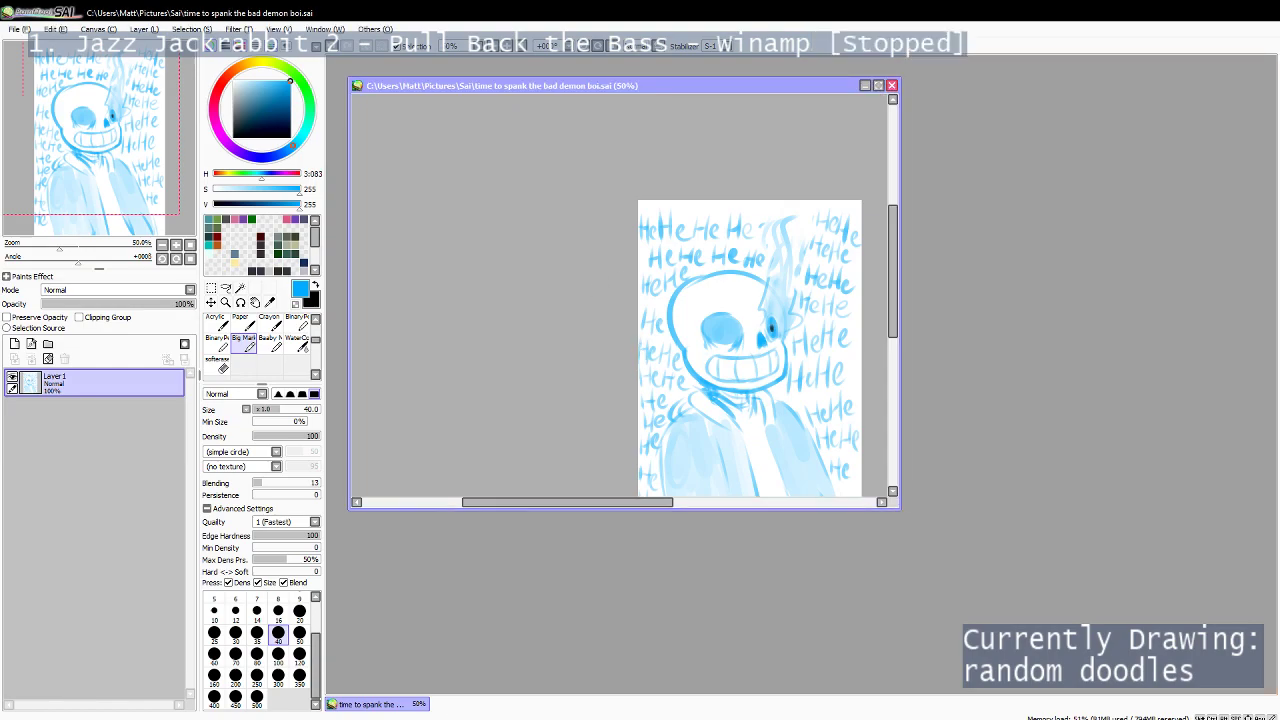
left_click(732, 718)
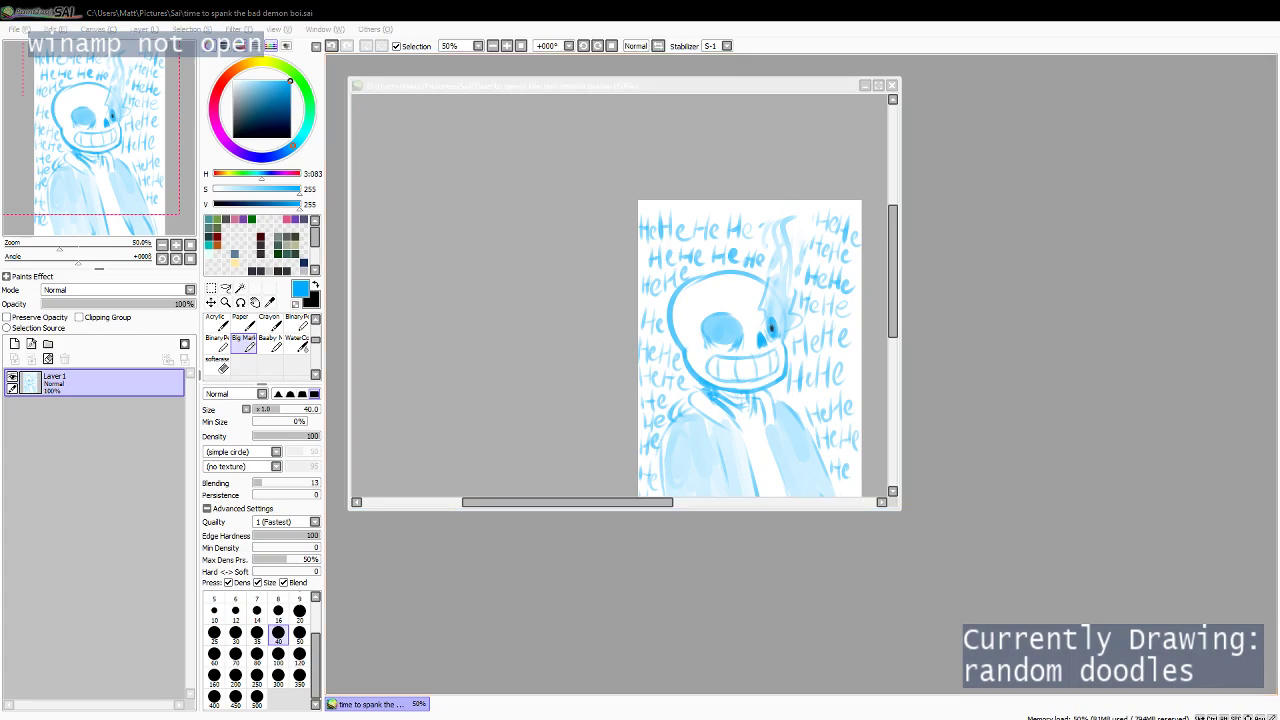